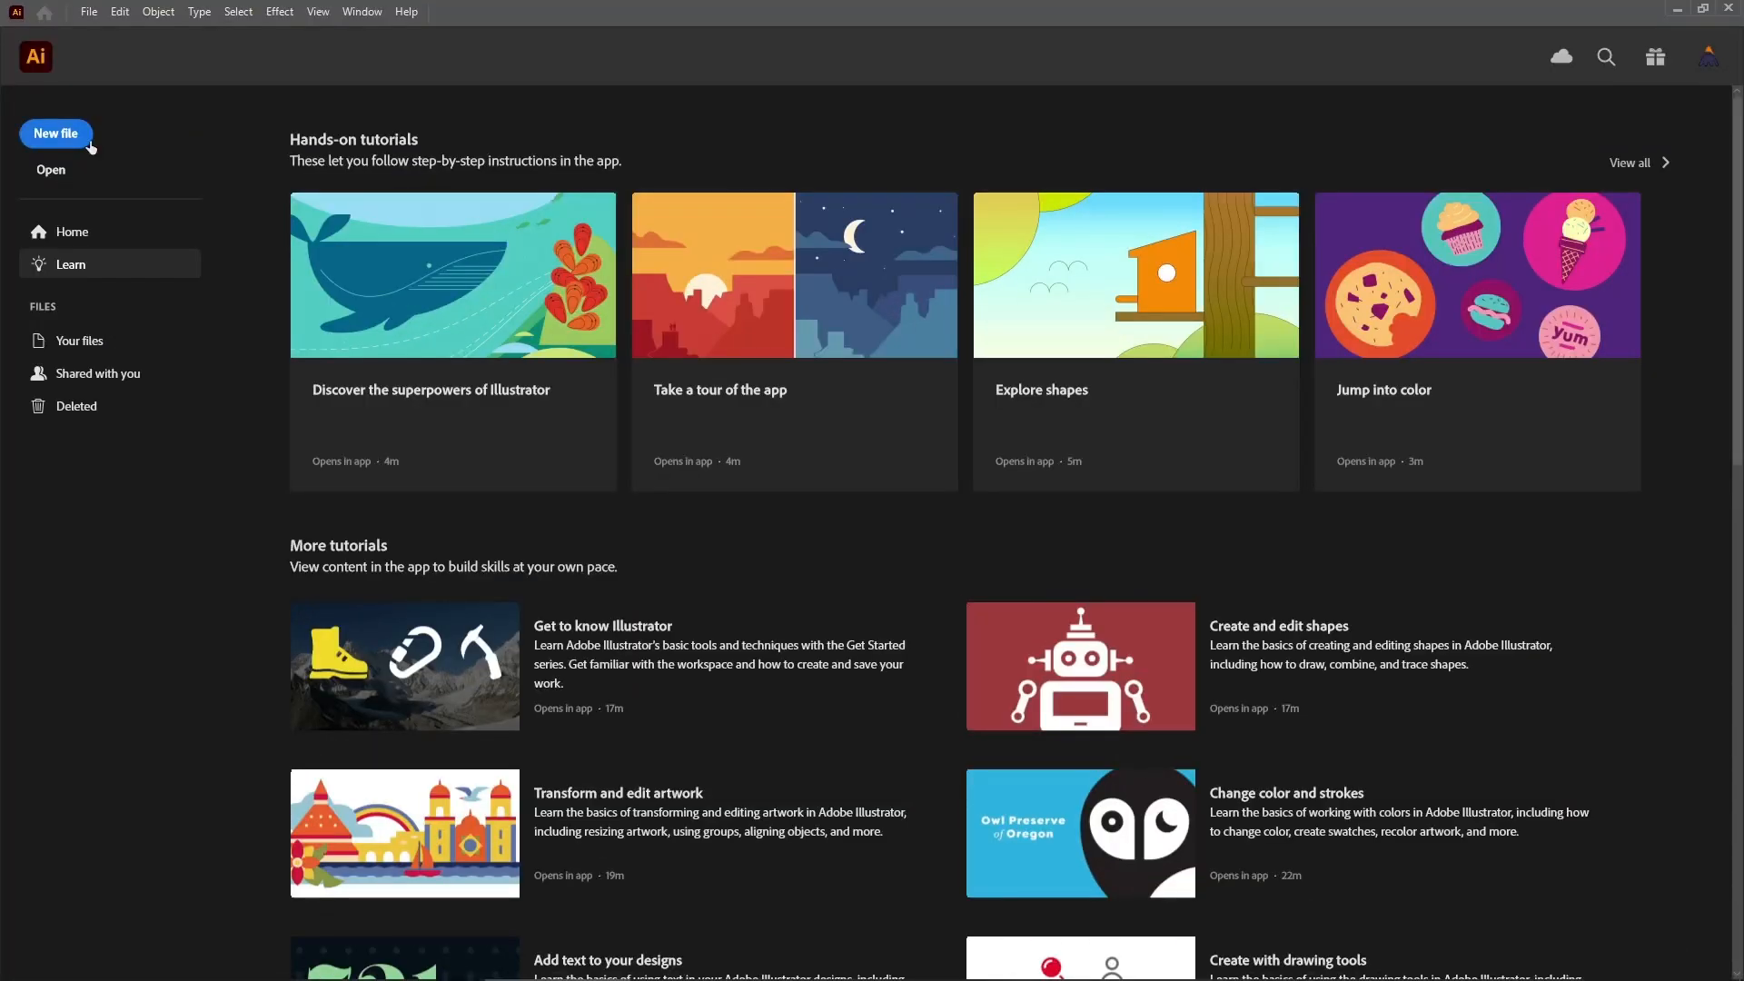
Create a new 850 x 600 px document with pixel units, RGB color mode and Screen (72 ppi) raster effects
left_click(88, 140)
left_click(1139, 271)
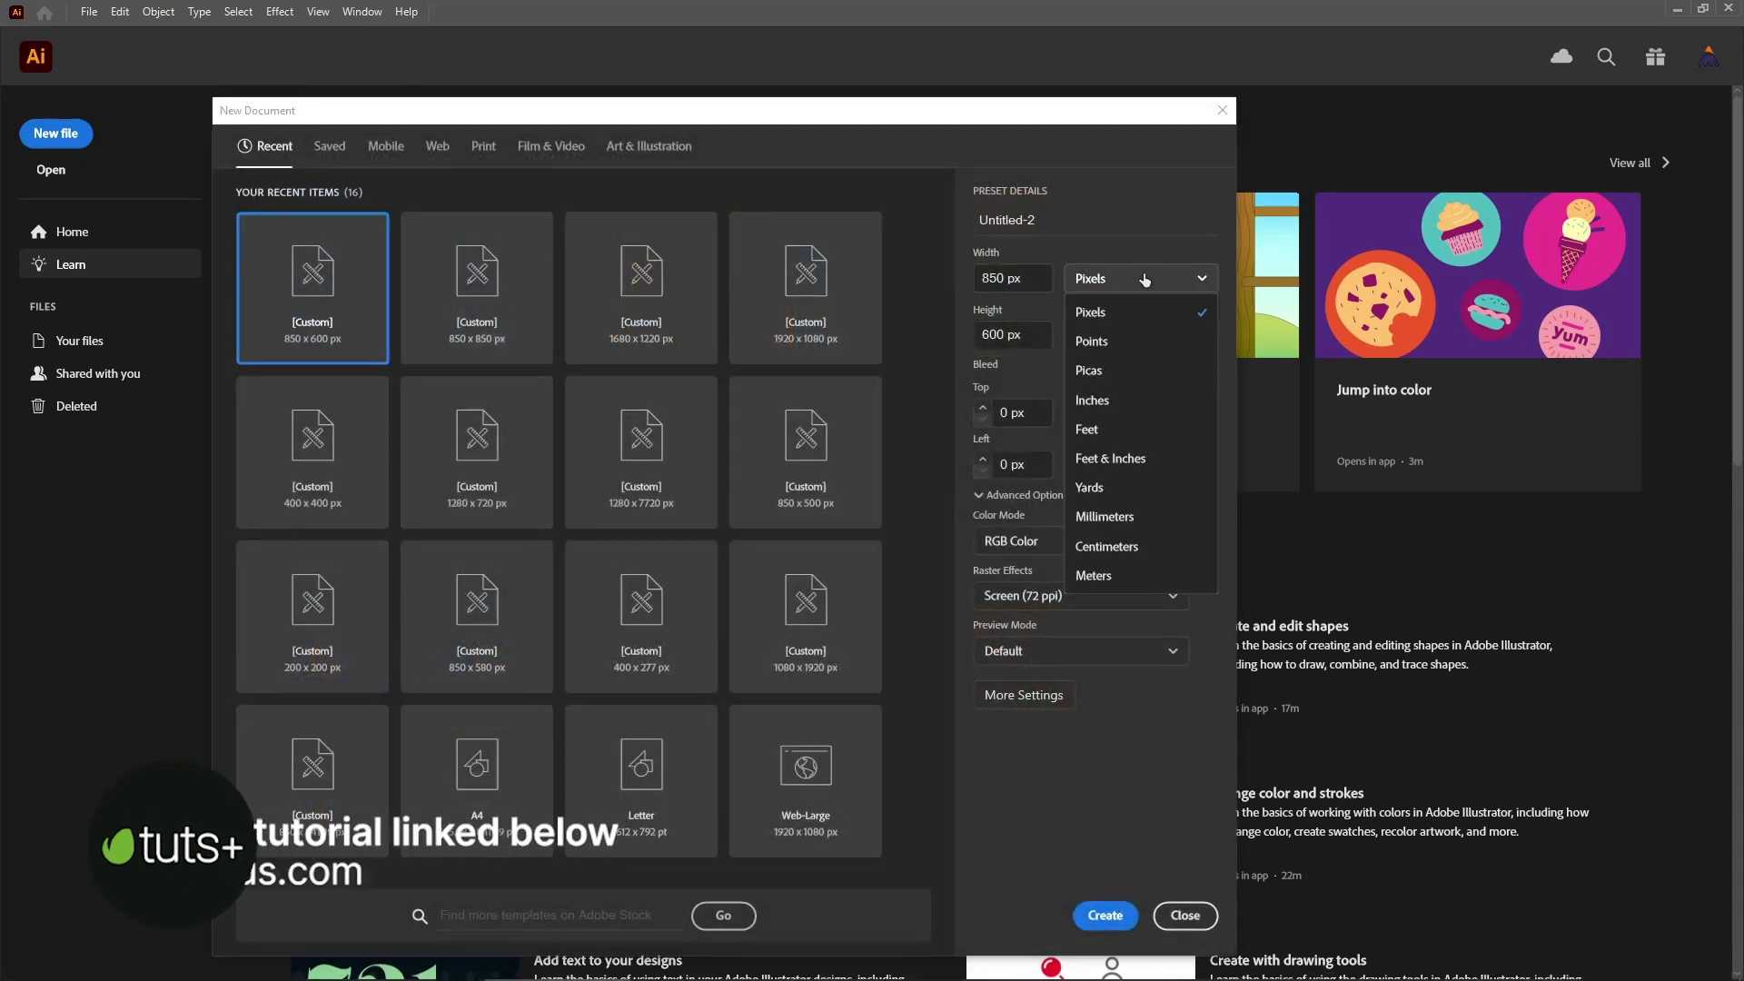
left_click(1125, 315)
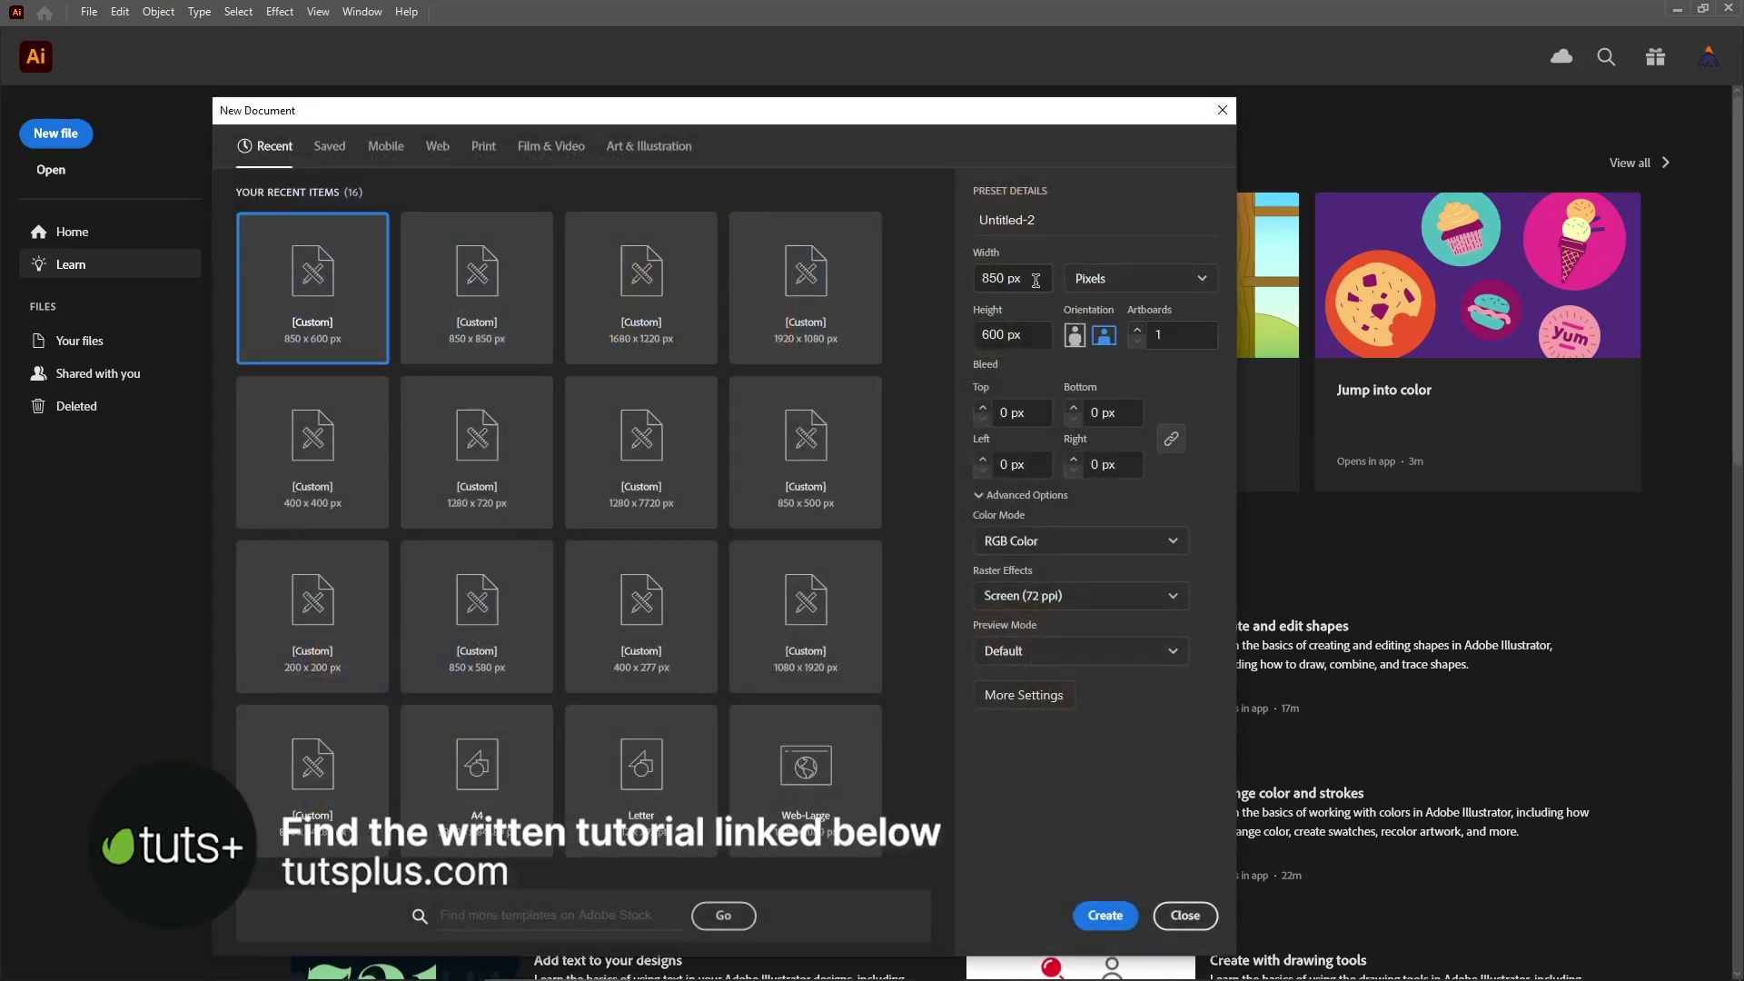
left_click_drag(1039, 278, 964, 279)
left_click_drag(1030, 335, 972, 340)
left_click(1103, 532)
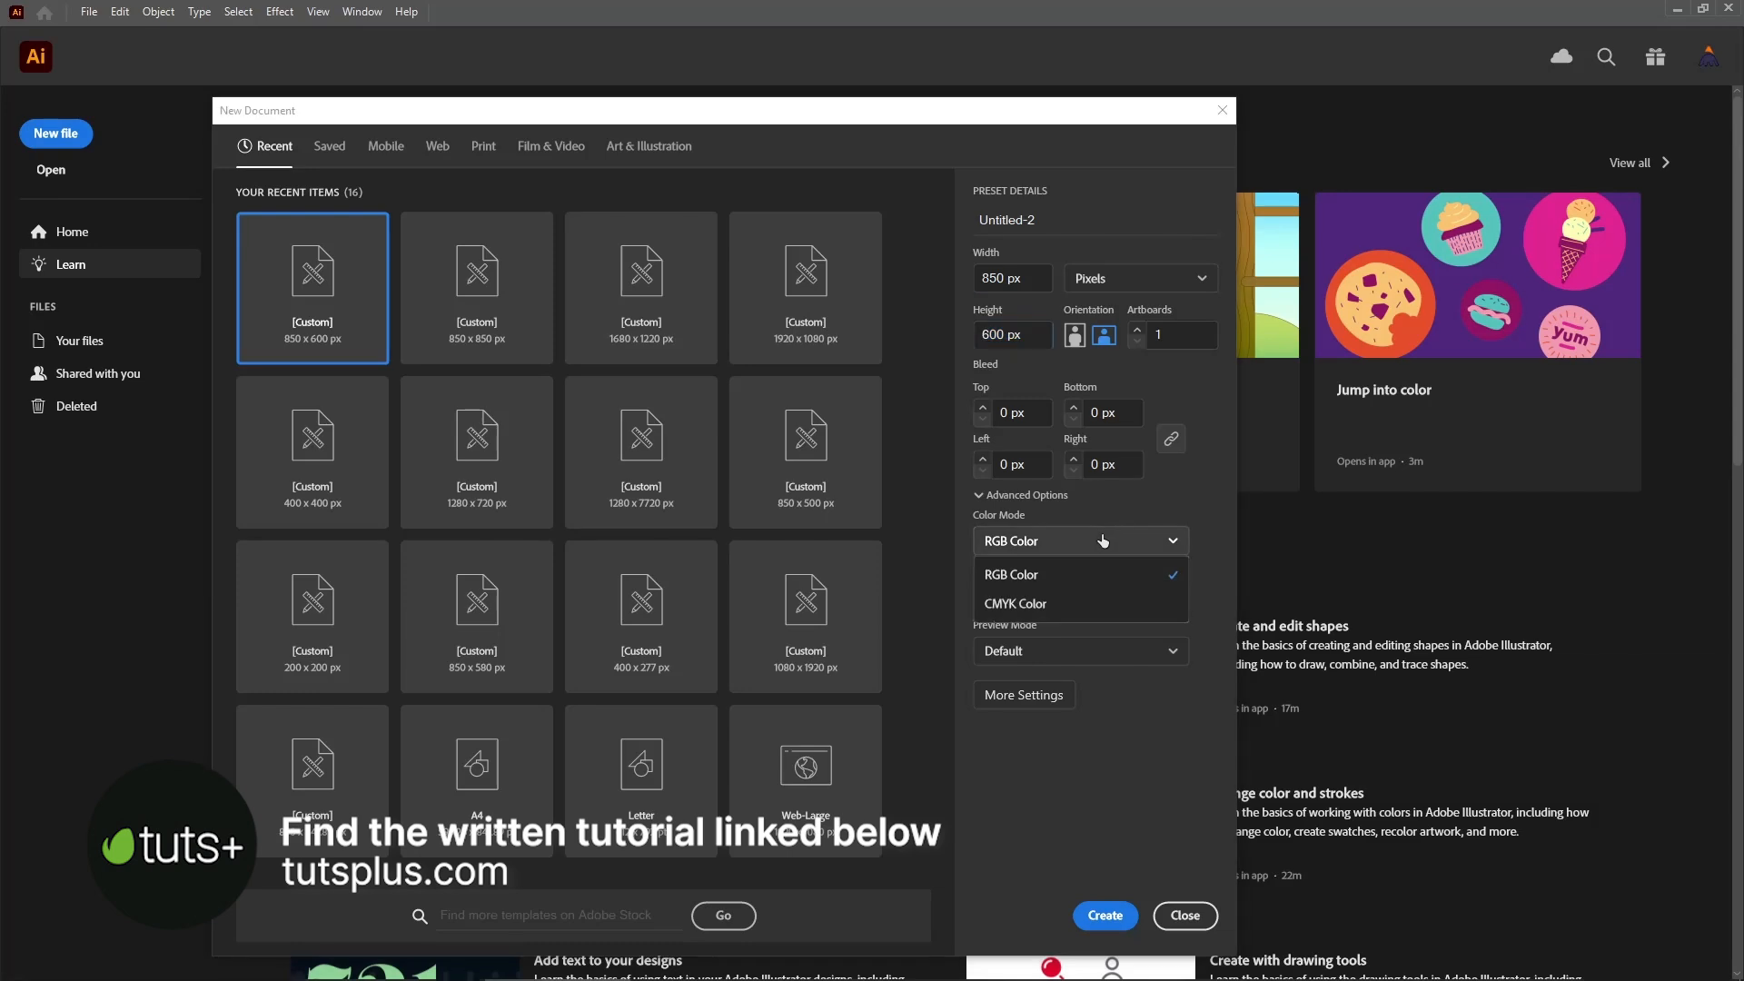
left_click(1077, 570)
left_click(1101, 592)
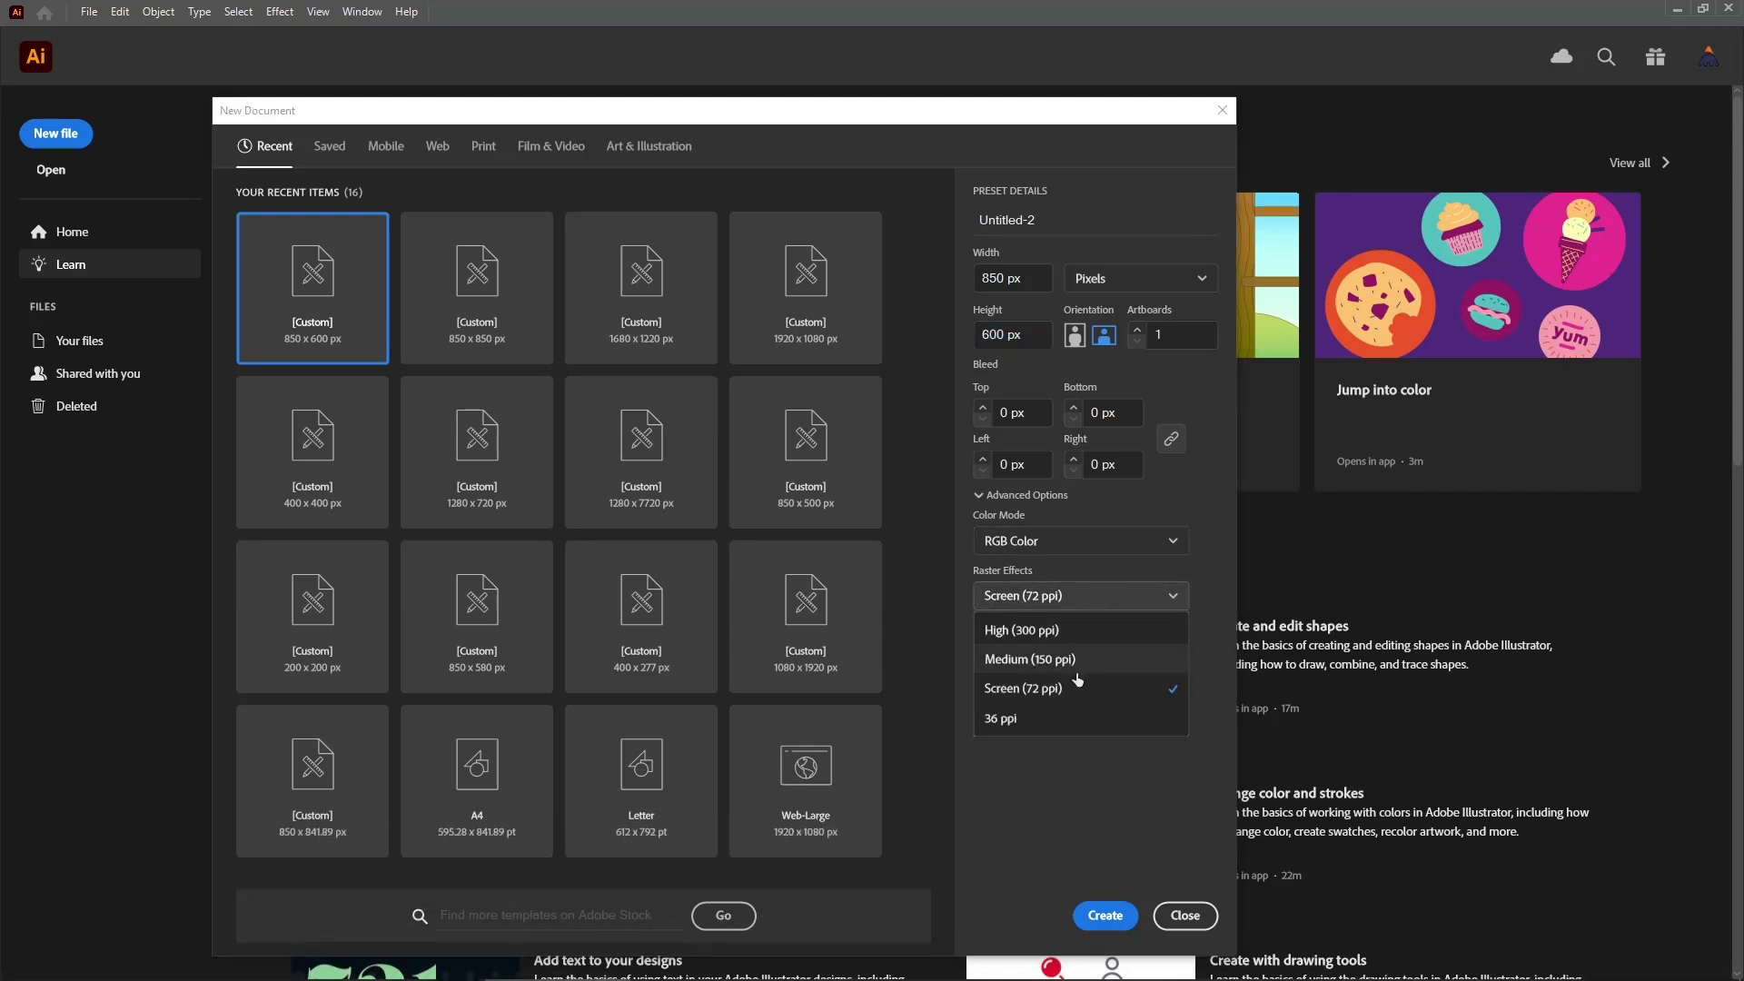
left_click(1142, 695)
left_click(1123, 917)
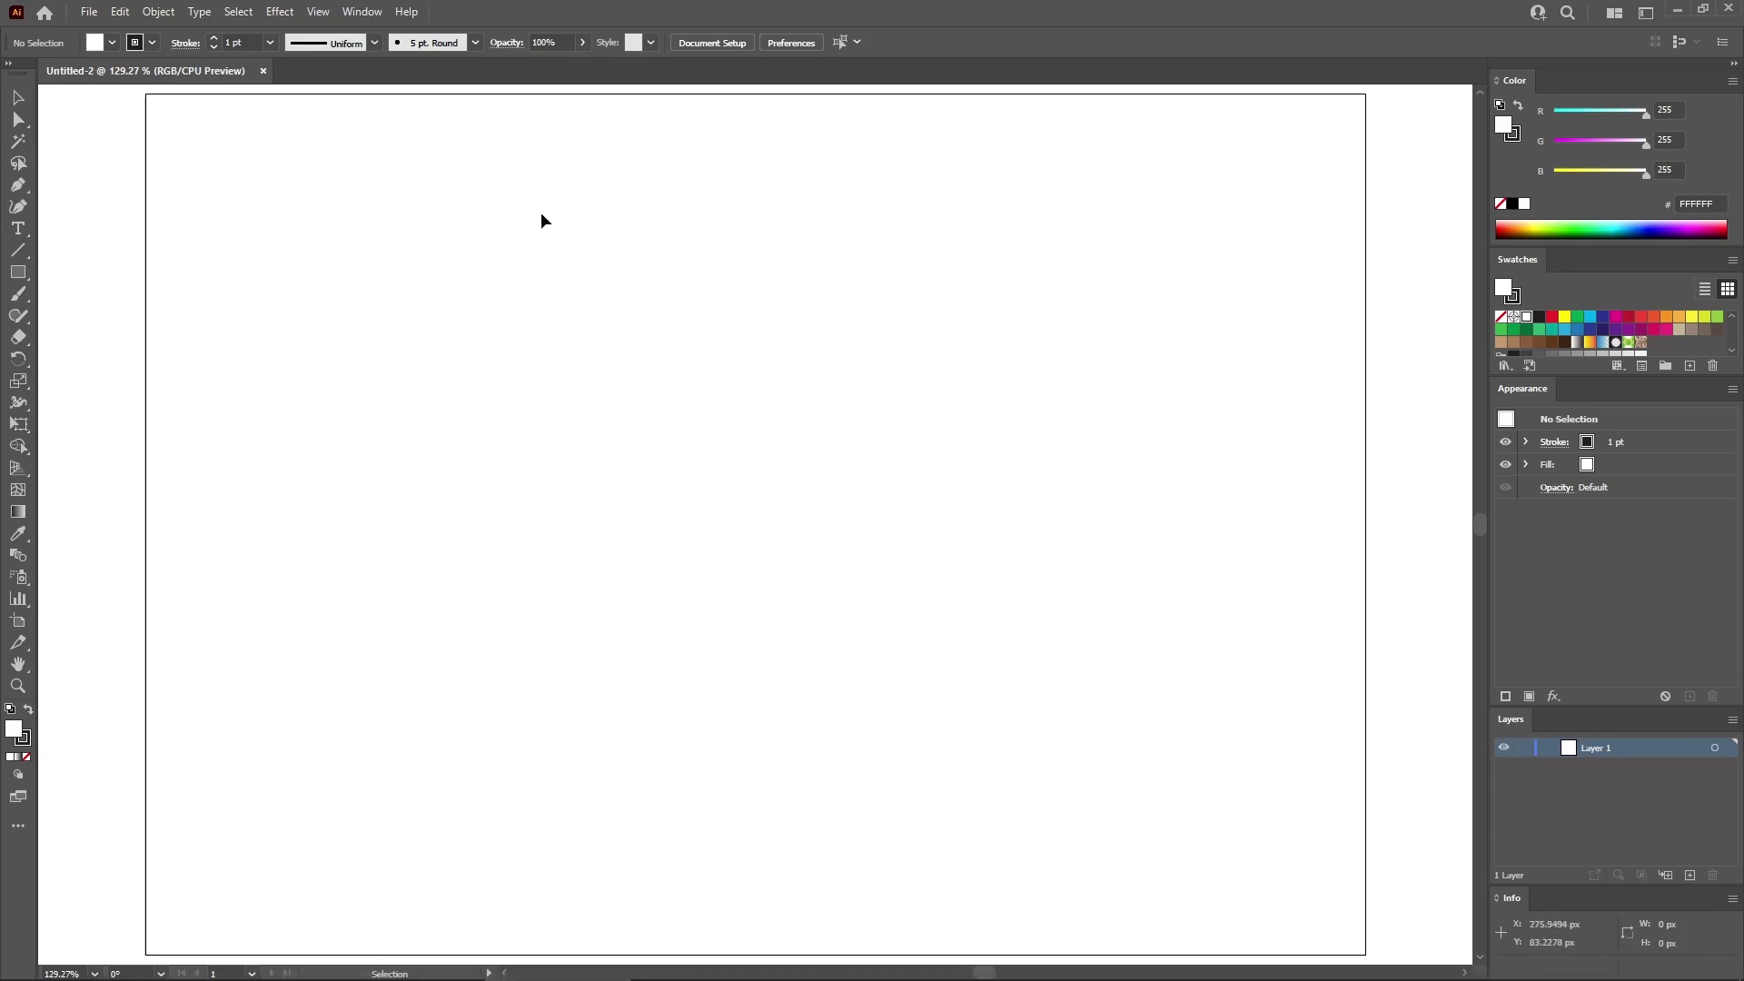
Show the document grid and turn on Snap to Grid
left_click(363, 11)
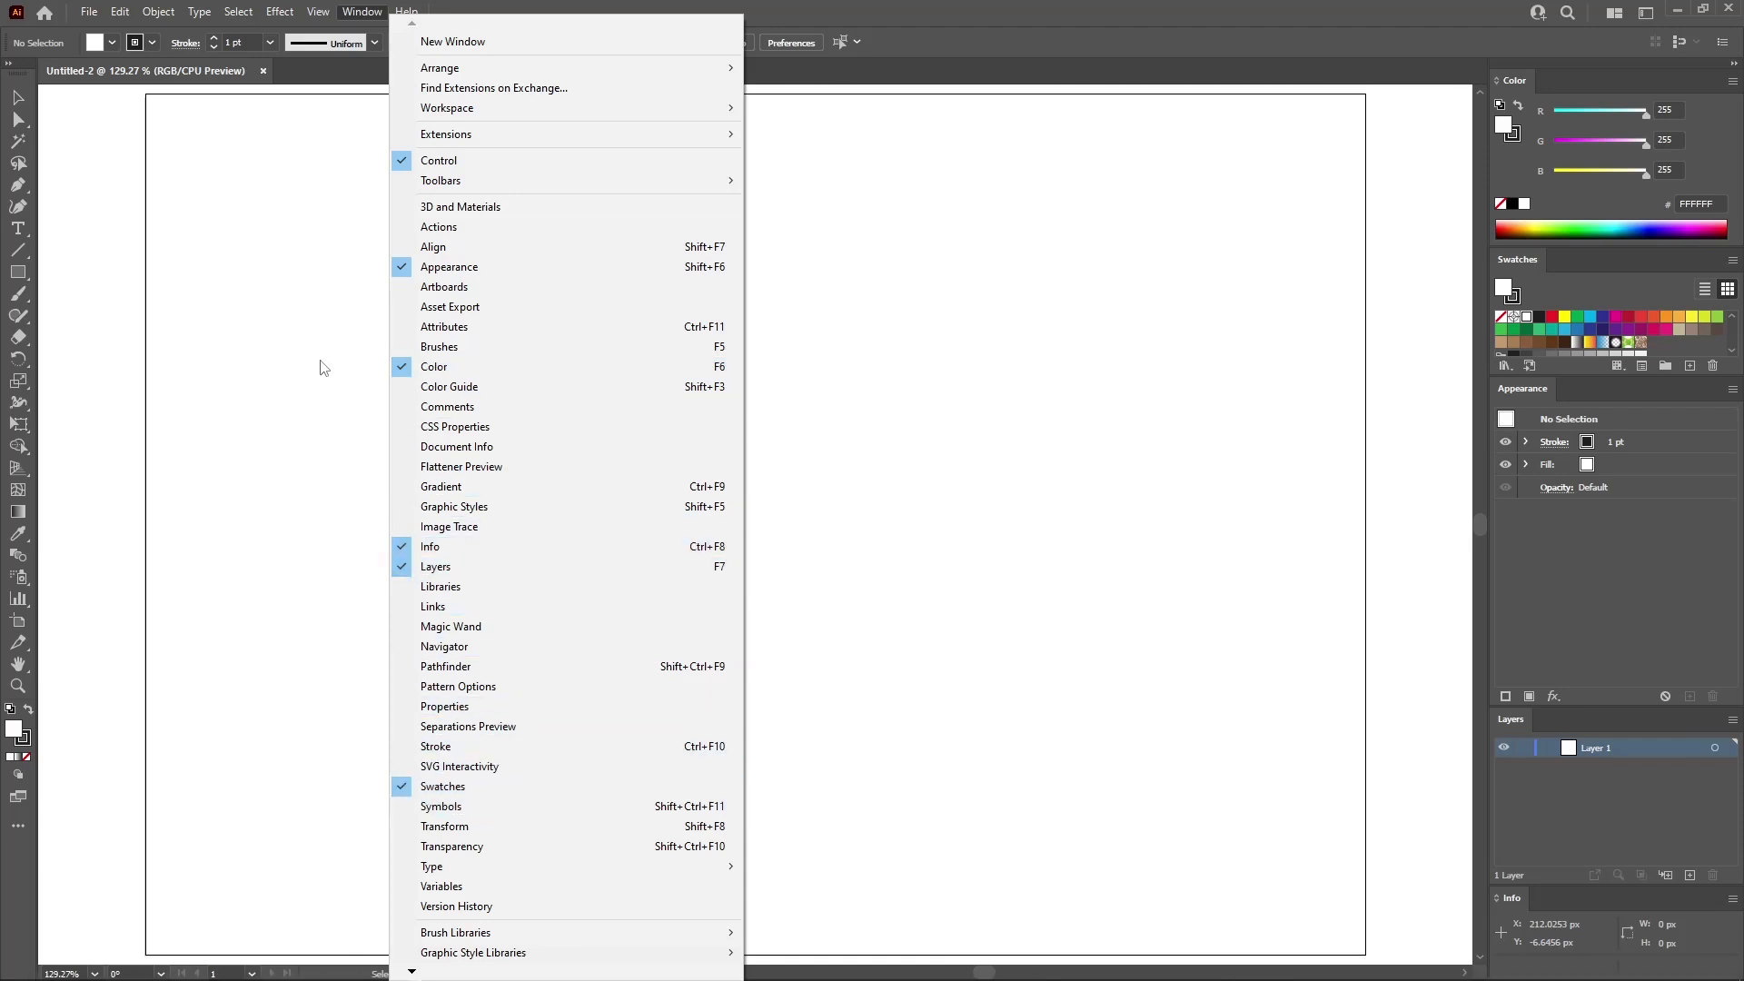
left_click(338, 195)
left_click(317, 11)
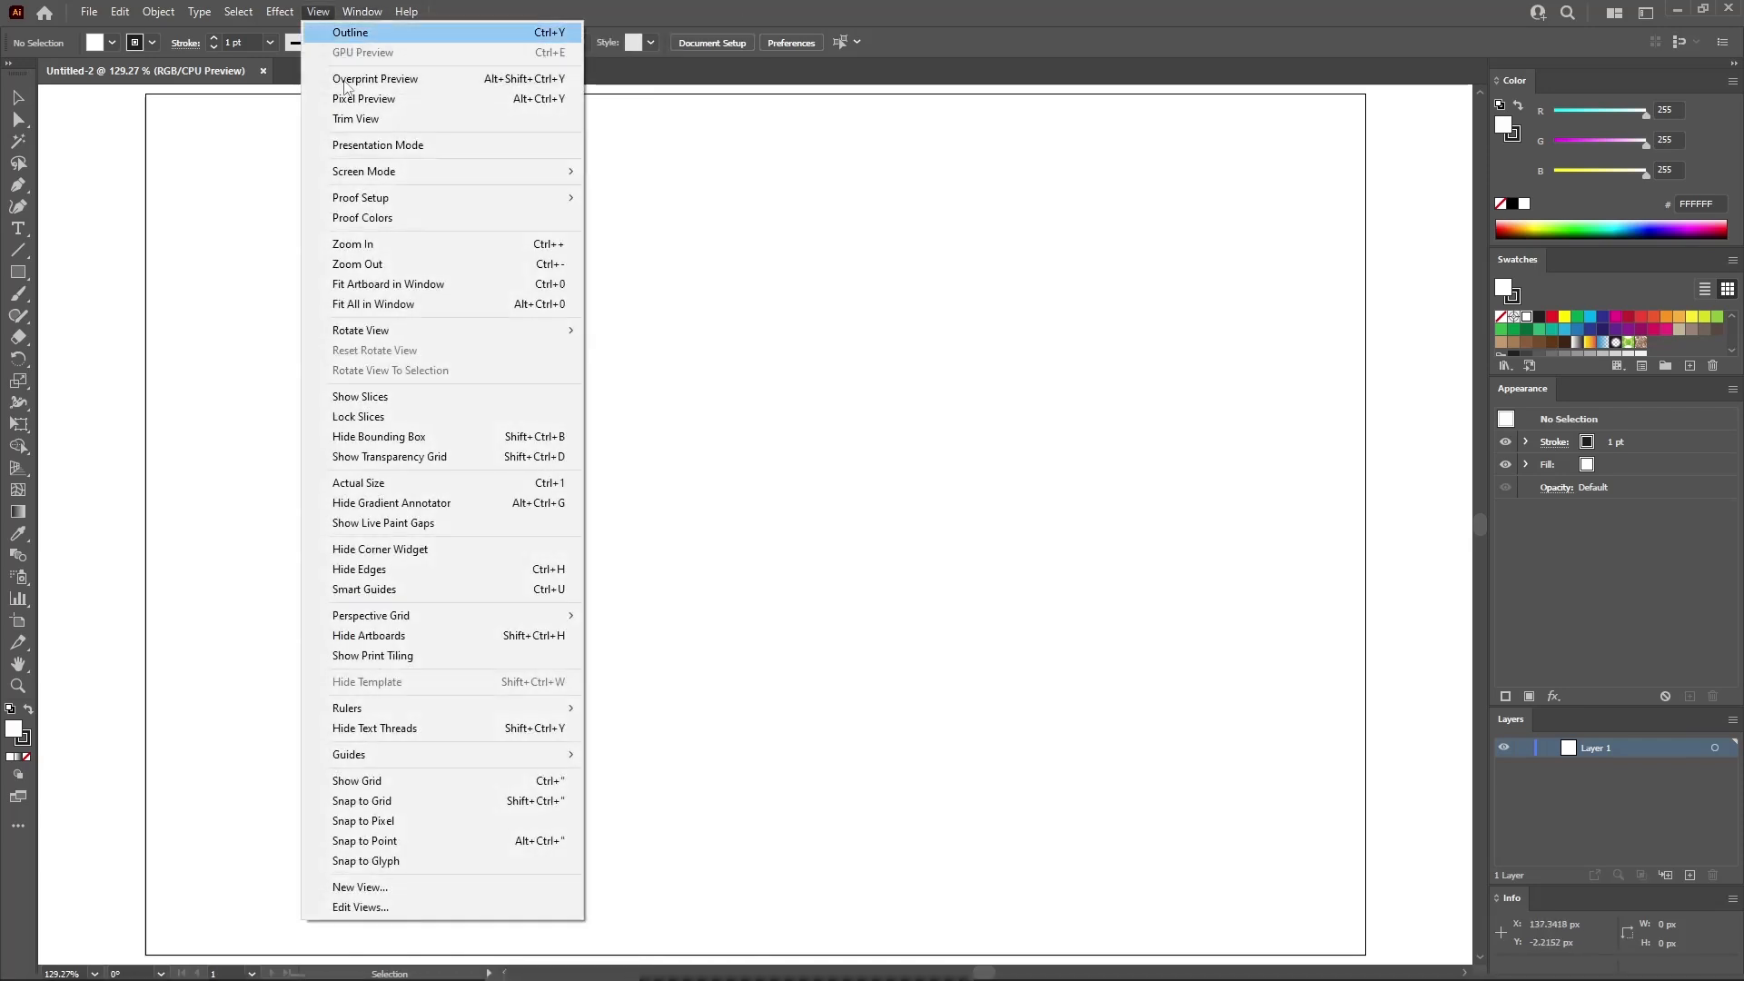
left_click(406, 783)
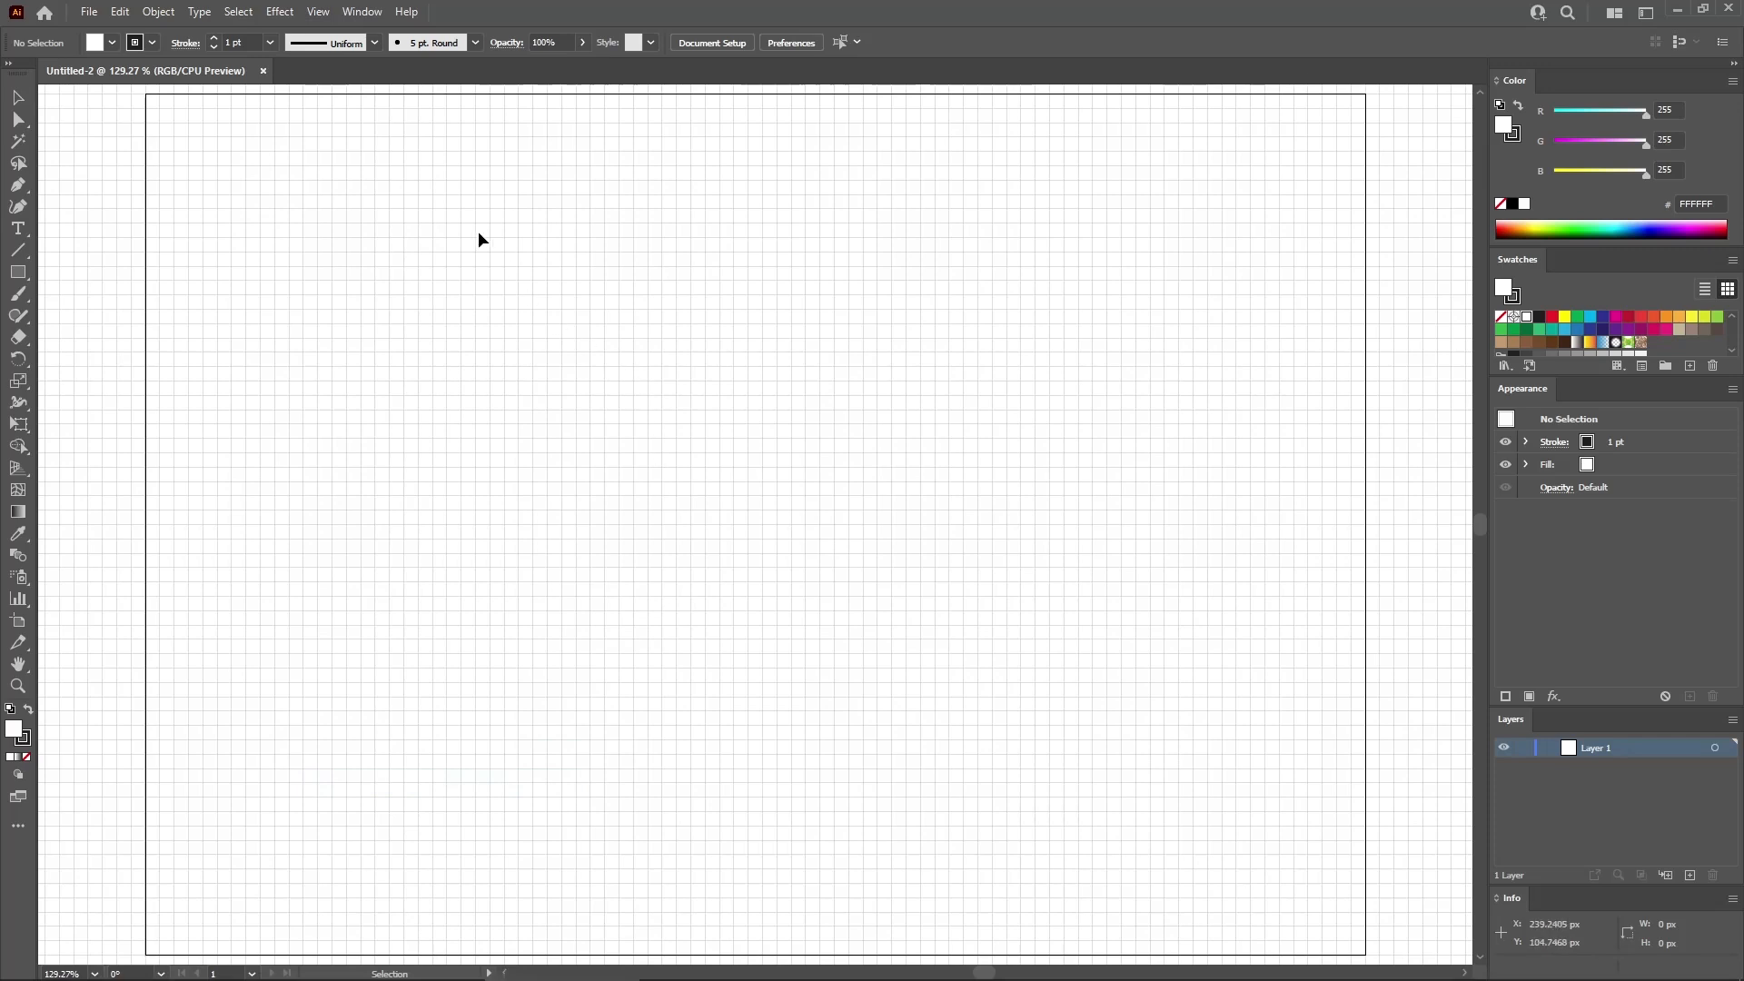
left_click(317, 11)
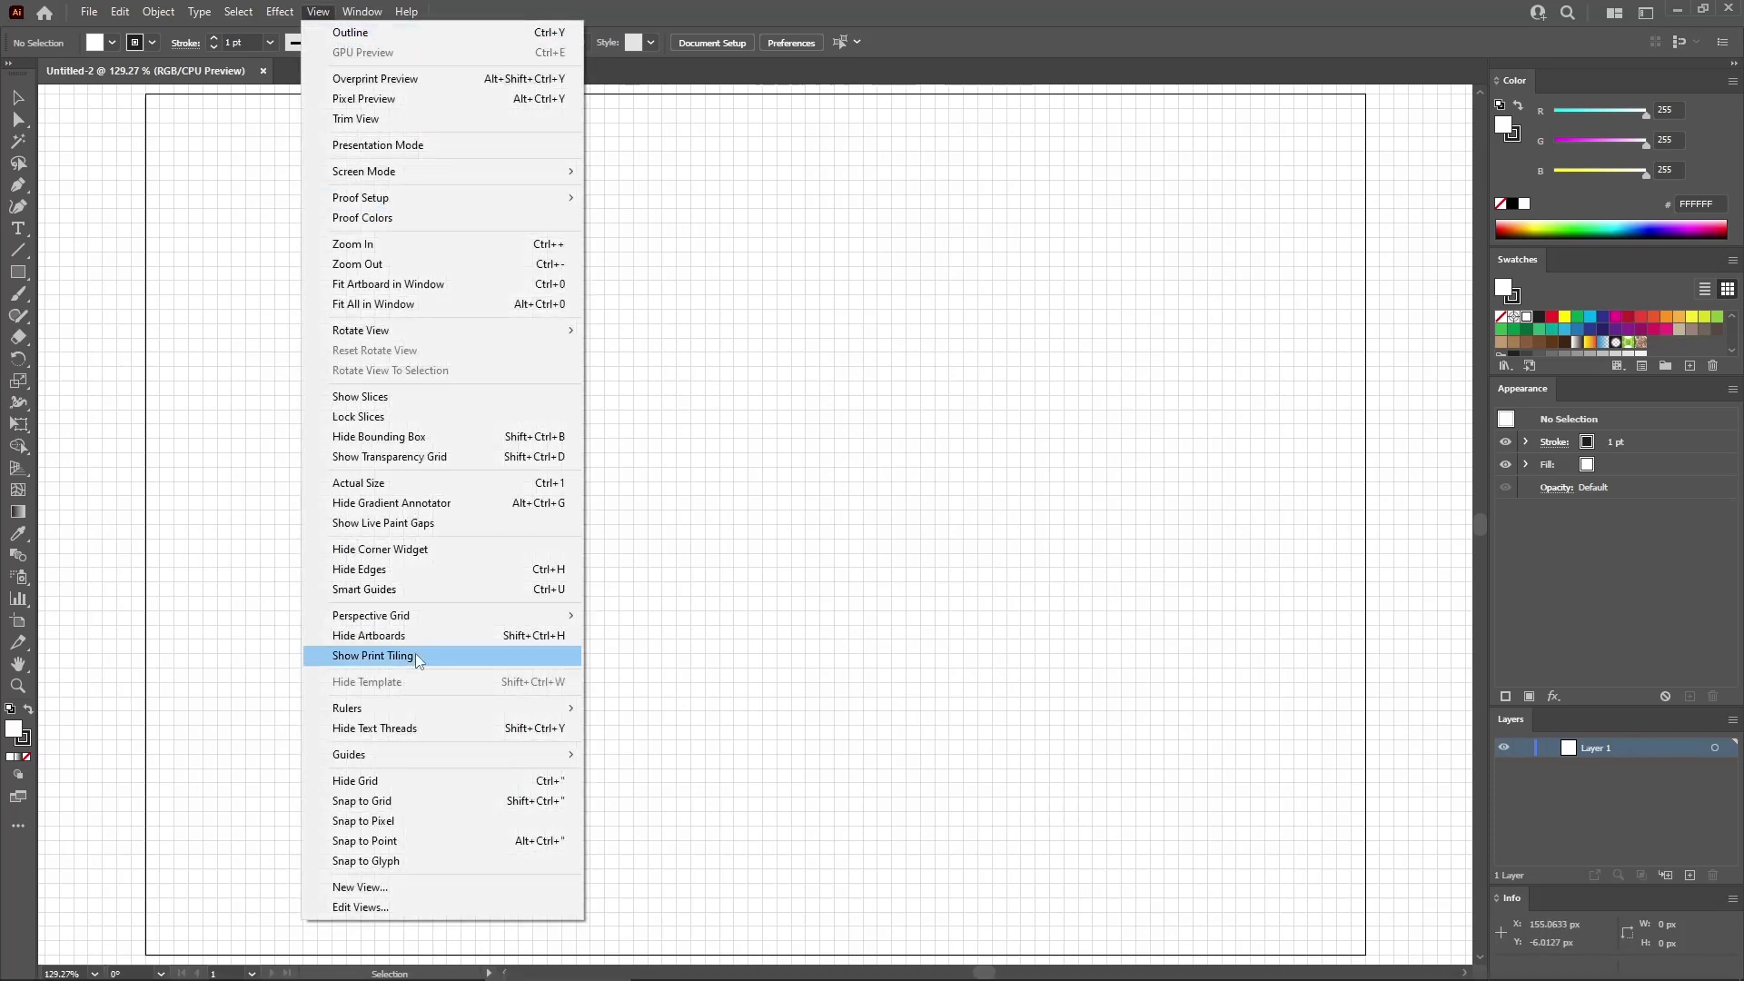
left_click(441, 803)
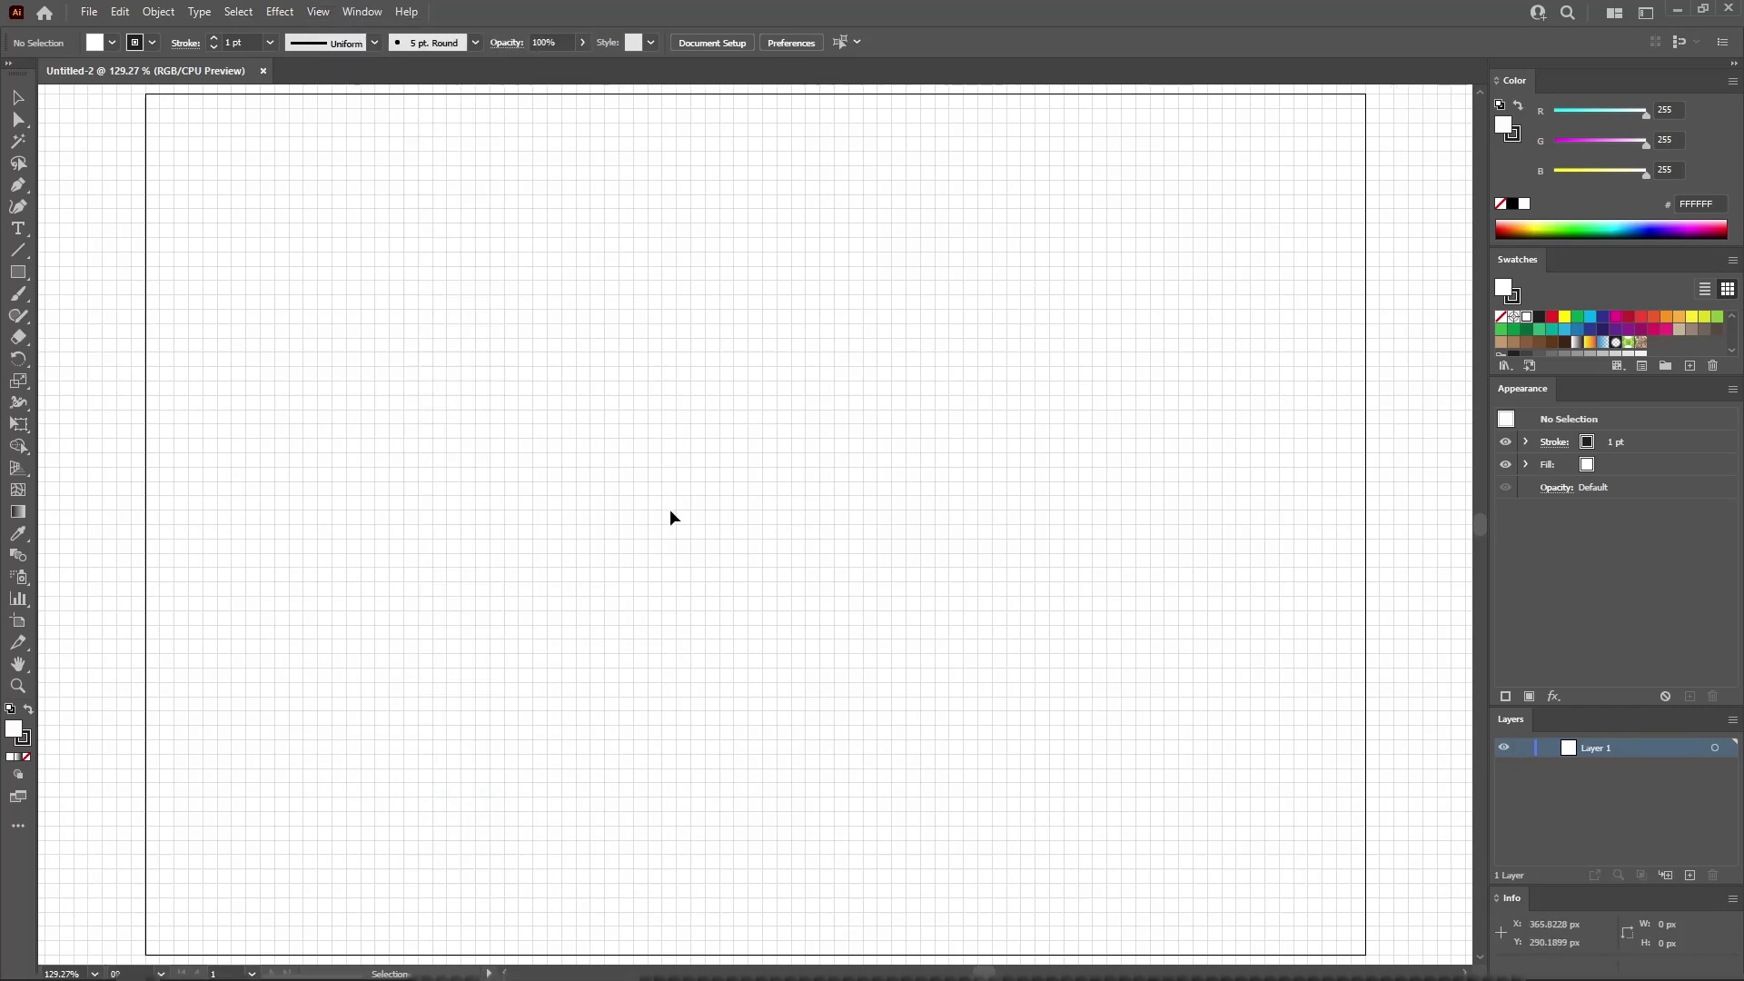
Set the grid preferences to a gridline every 5 px
left_click(119, 12)
mouse_move(376, 598)
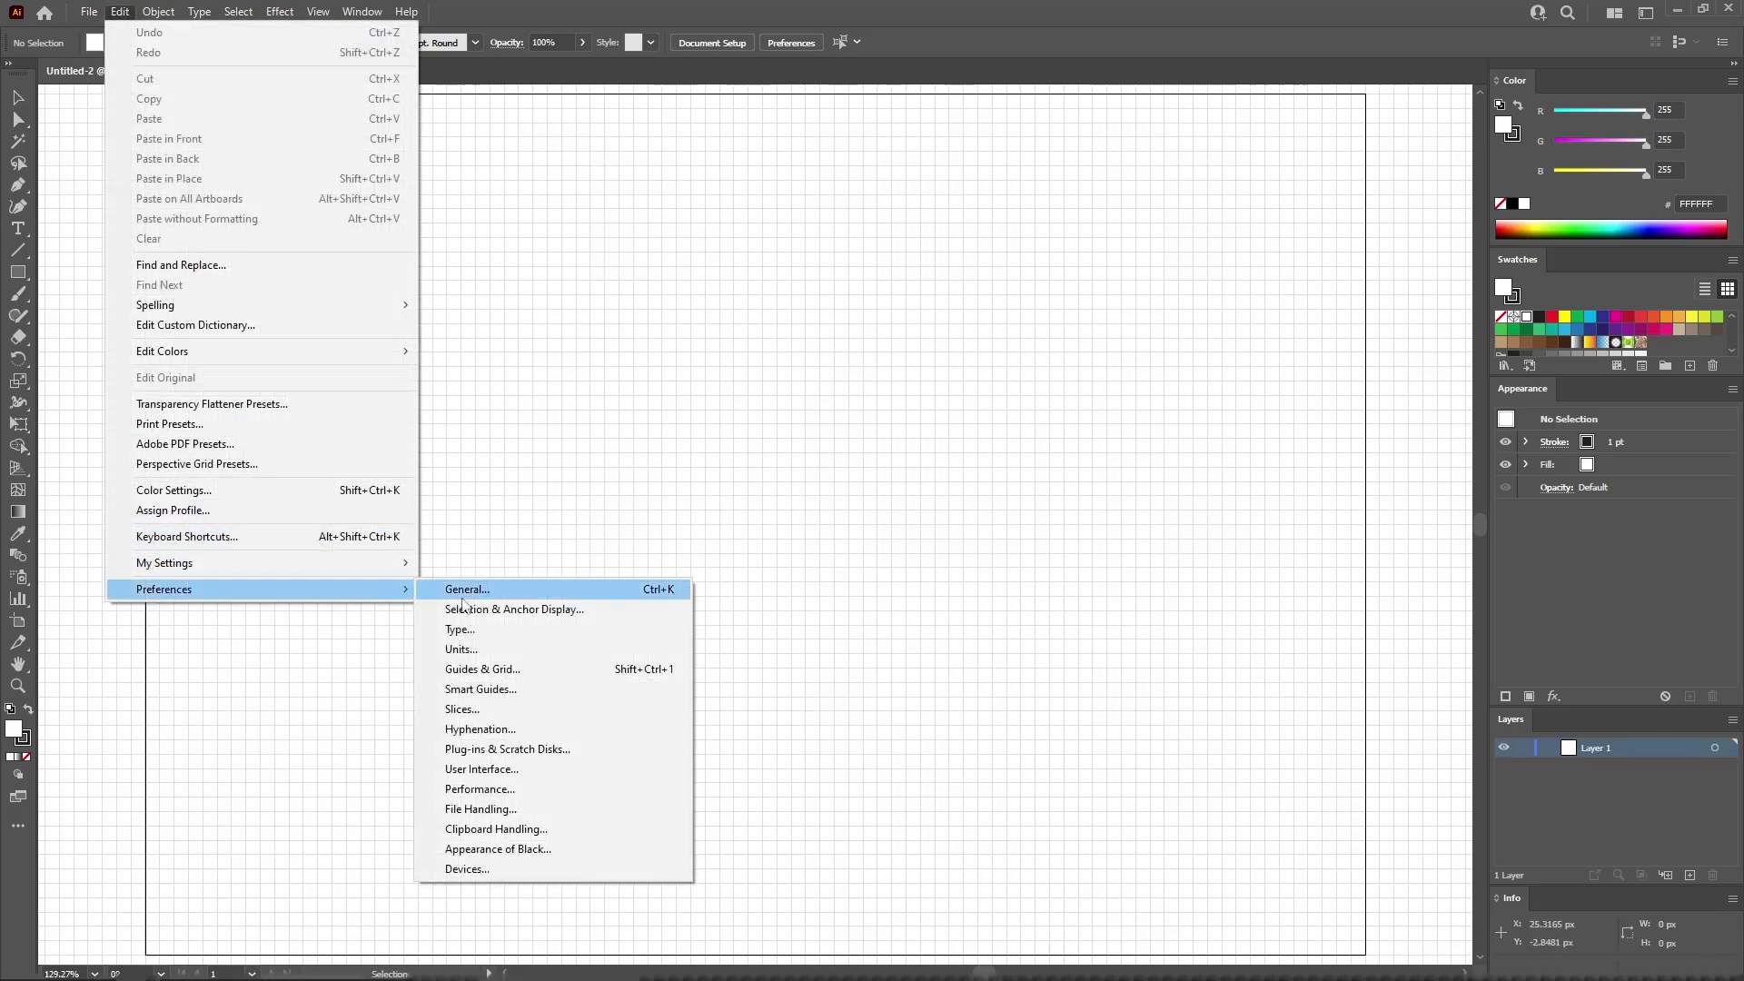
left_click(530, 668)
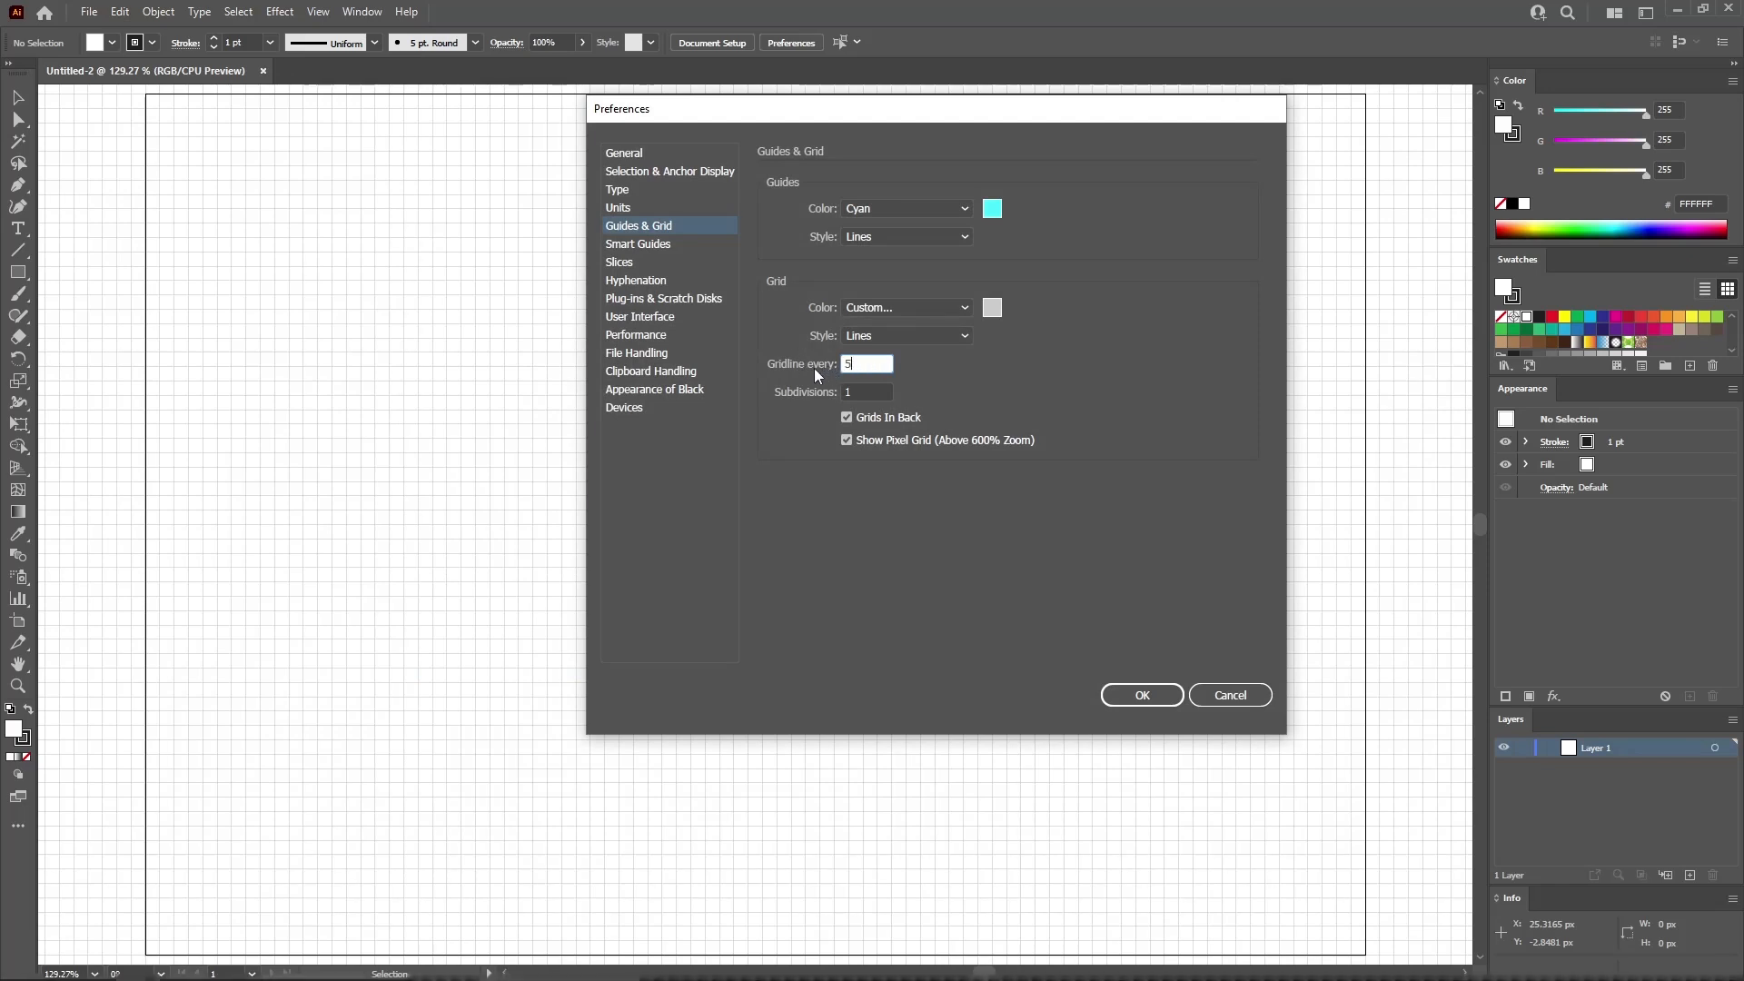
left_click(1142, 695)
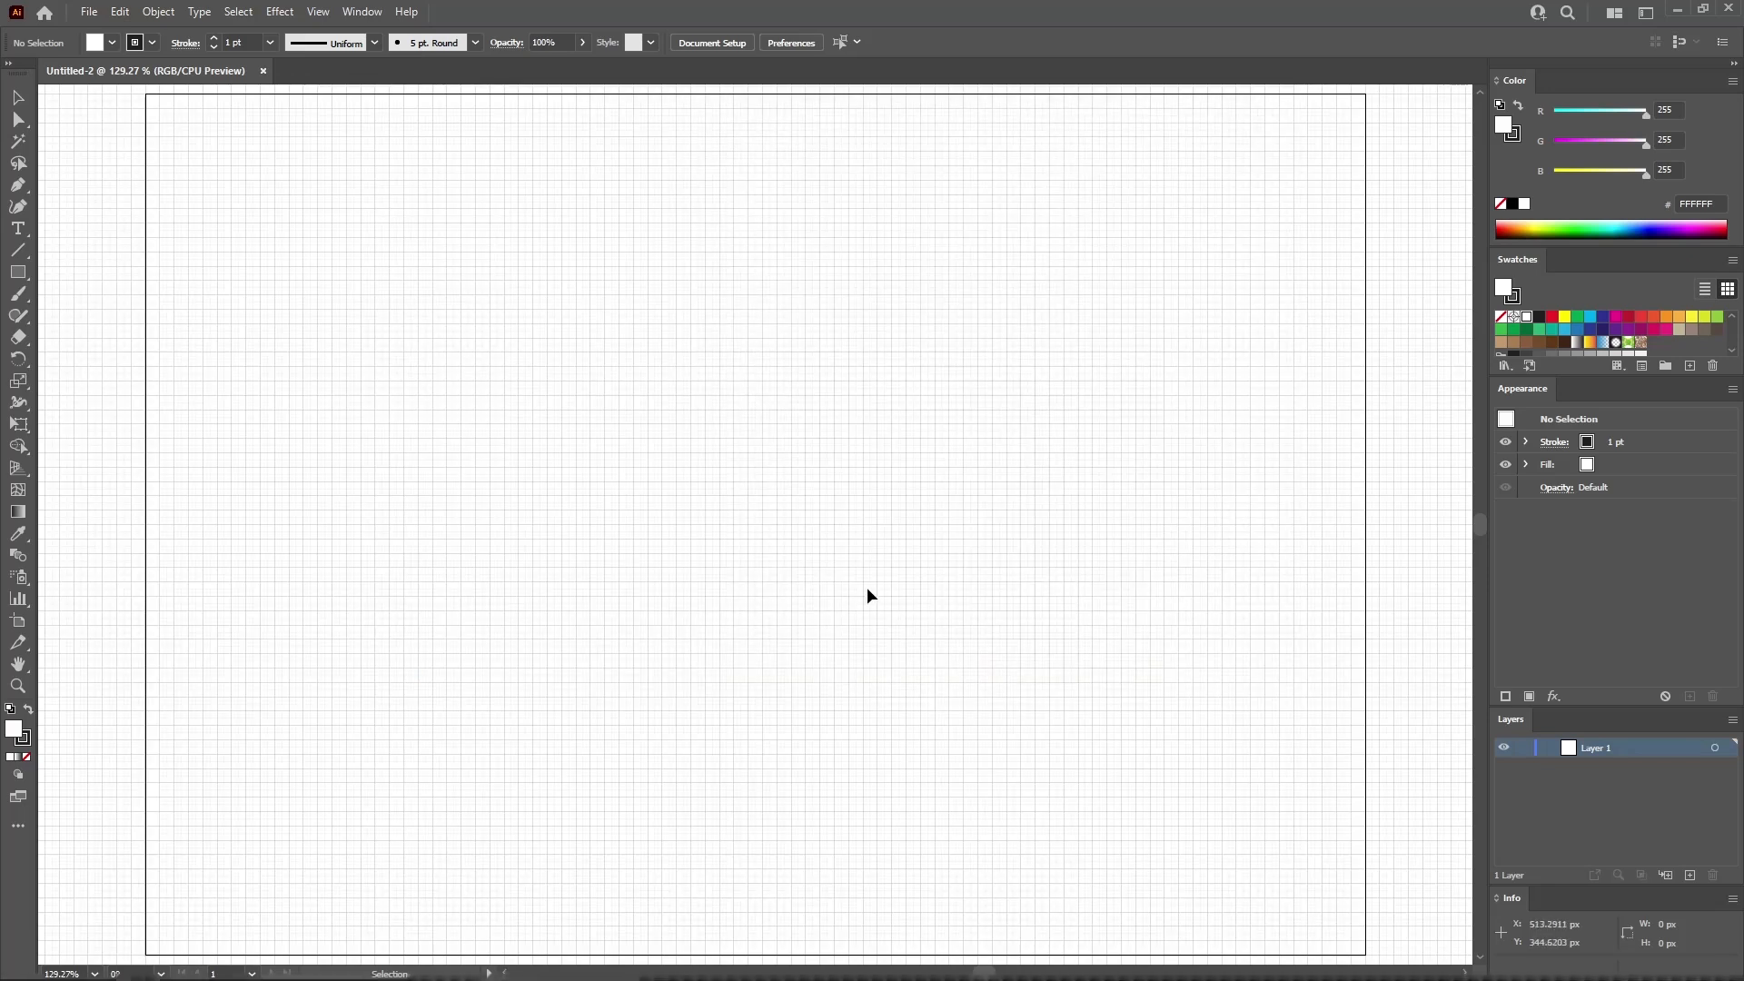
Set up the Type tool with the Cotton Cloud font at 275 pt
key("ctrl+equal")
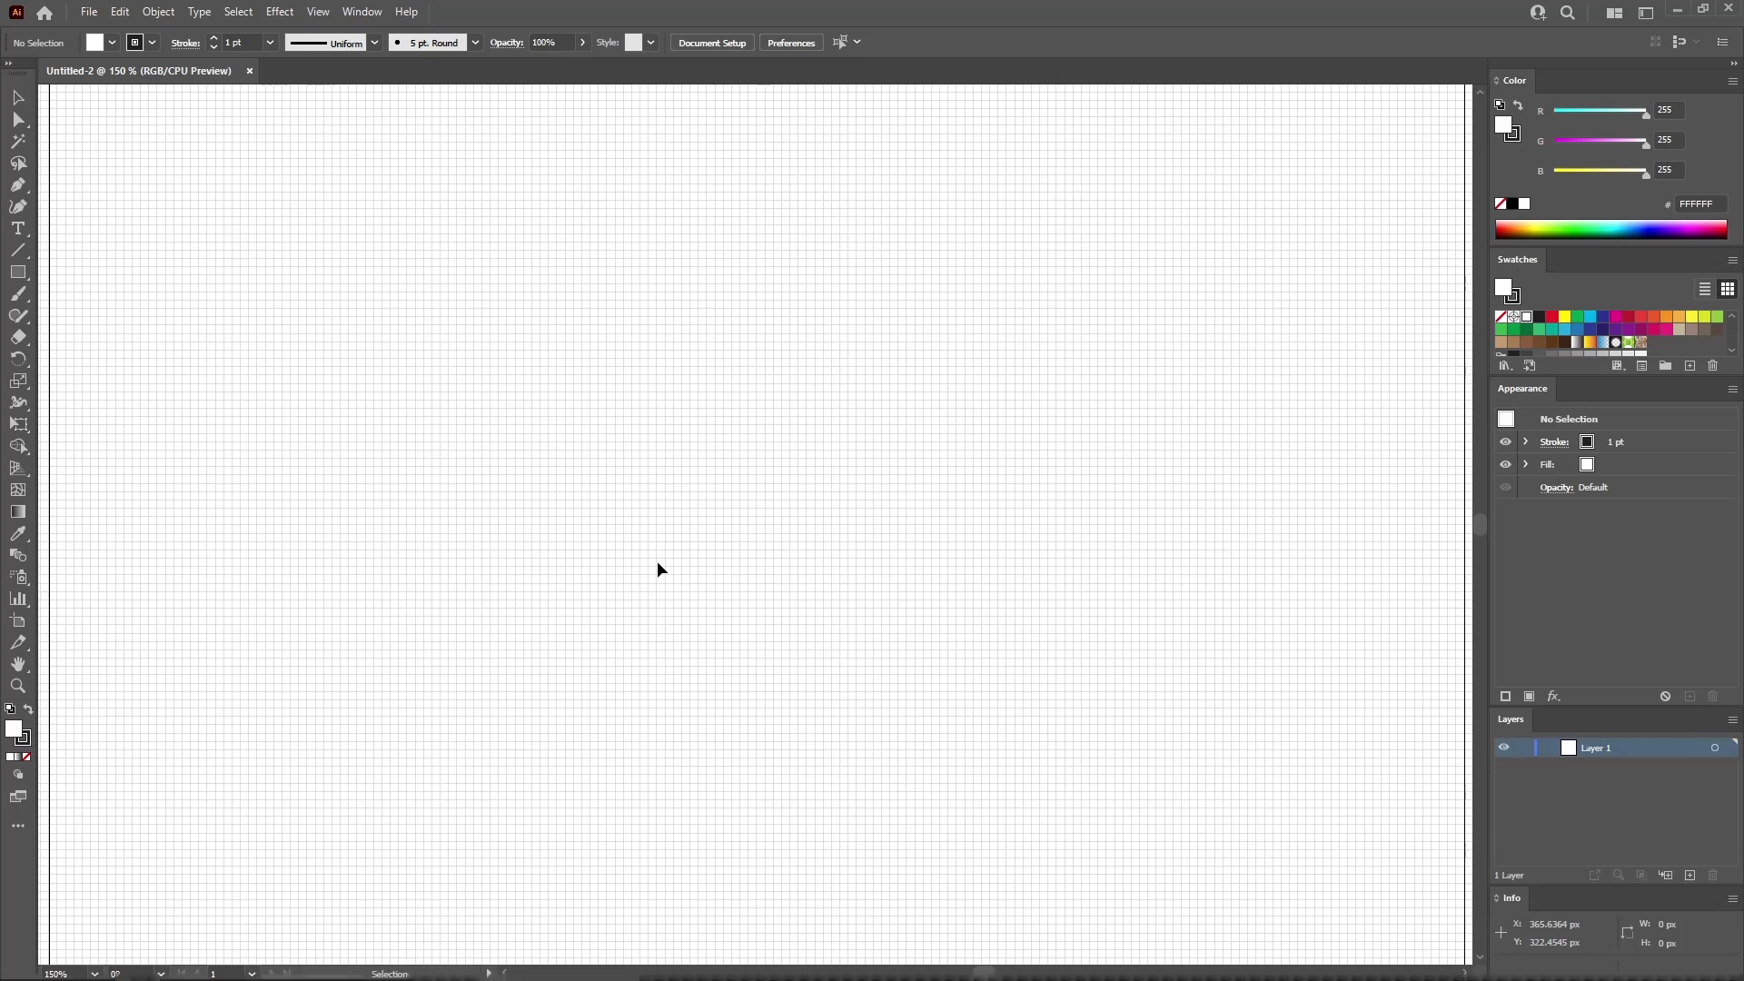
left_click(18, 230)
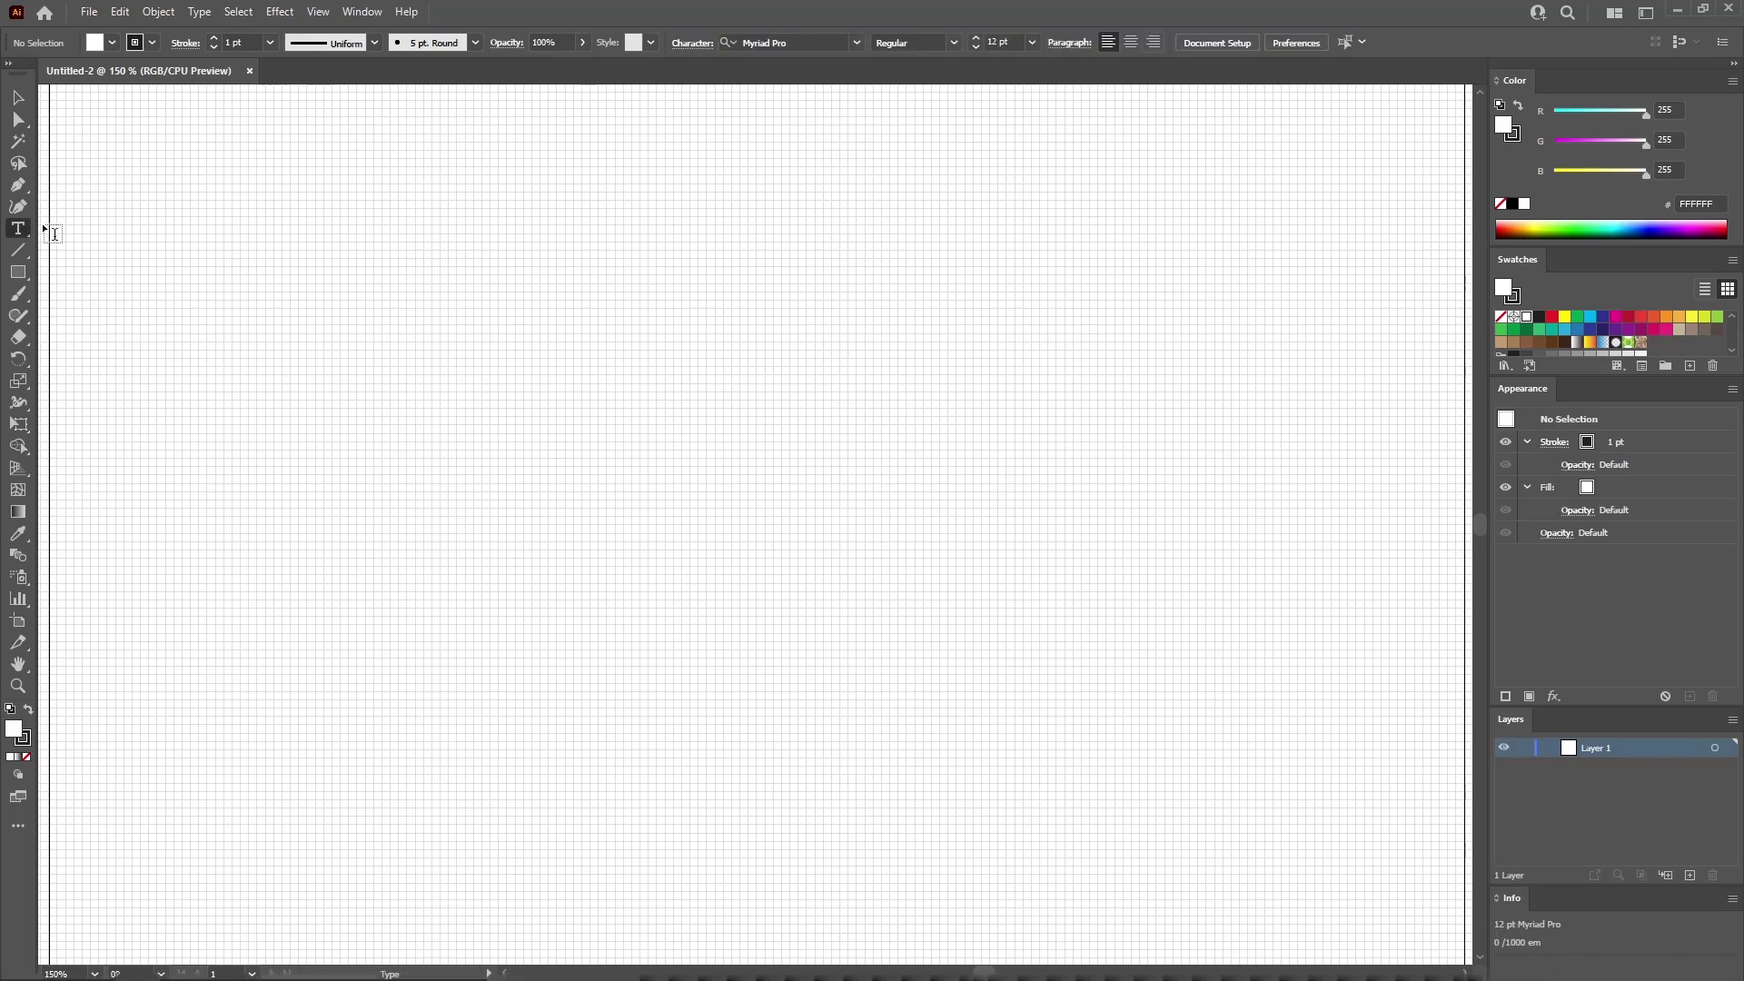
left_click(795, 40)
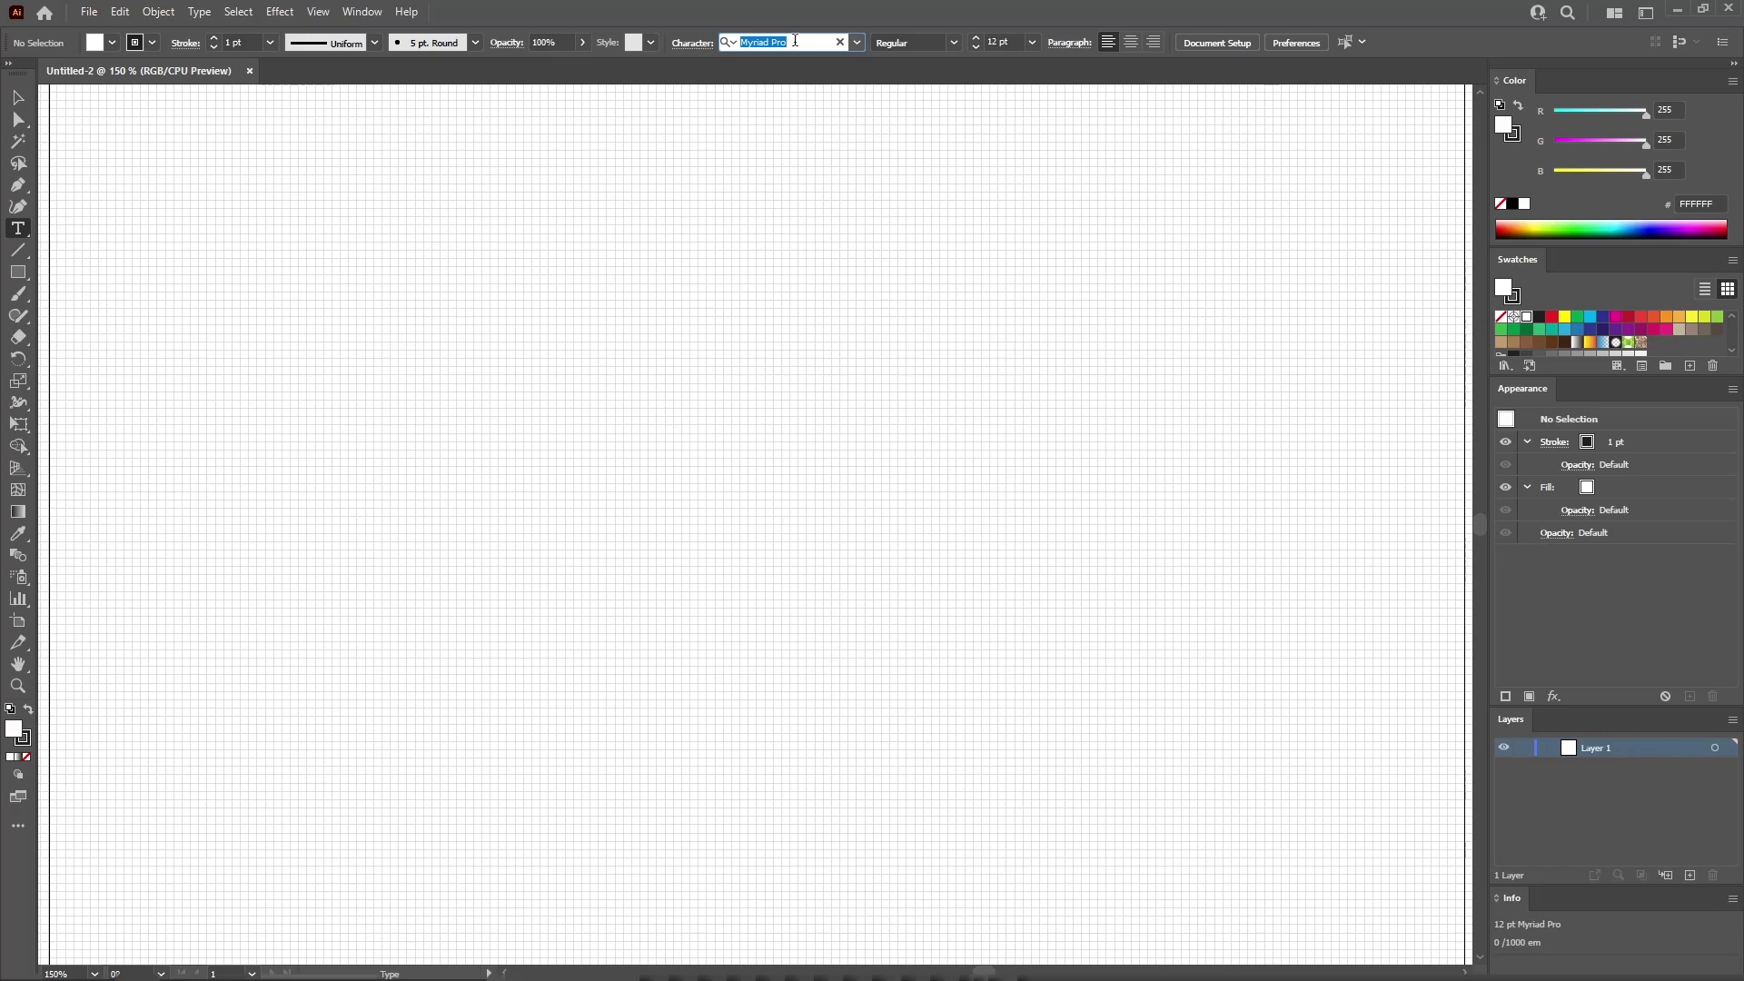
type("cott")
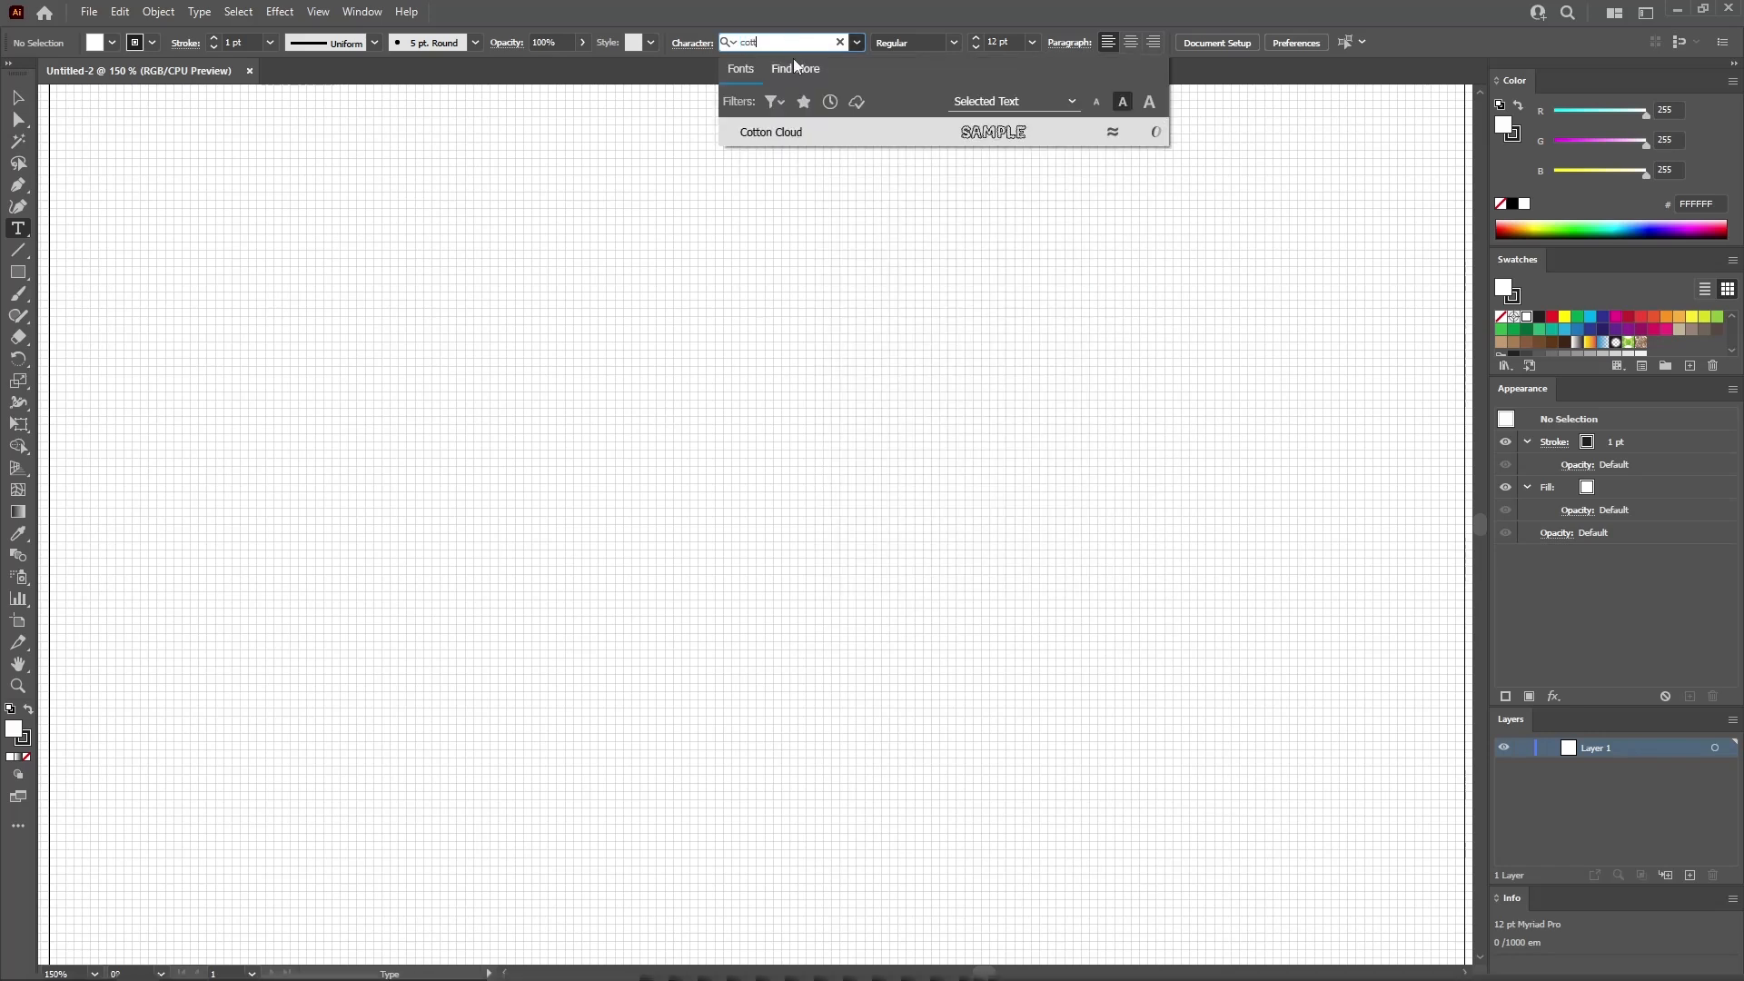
left_click(779, 131)
left_click(1003, 41)
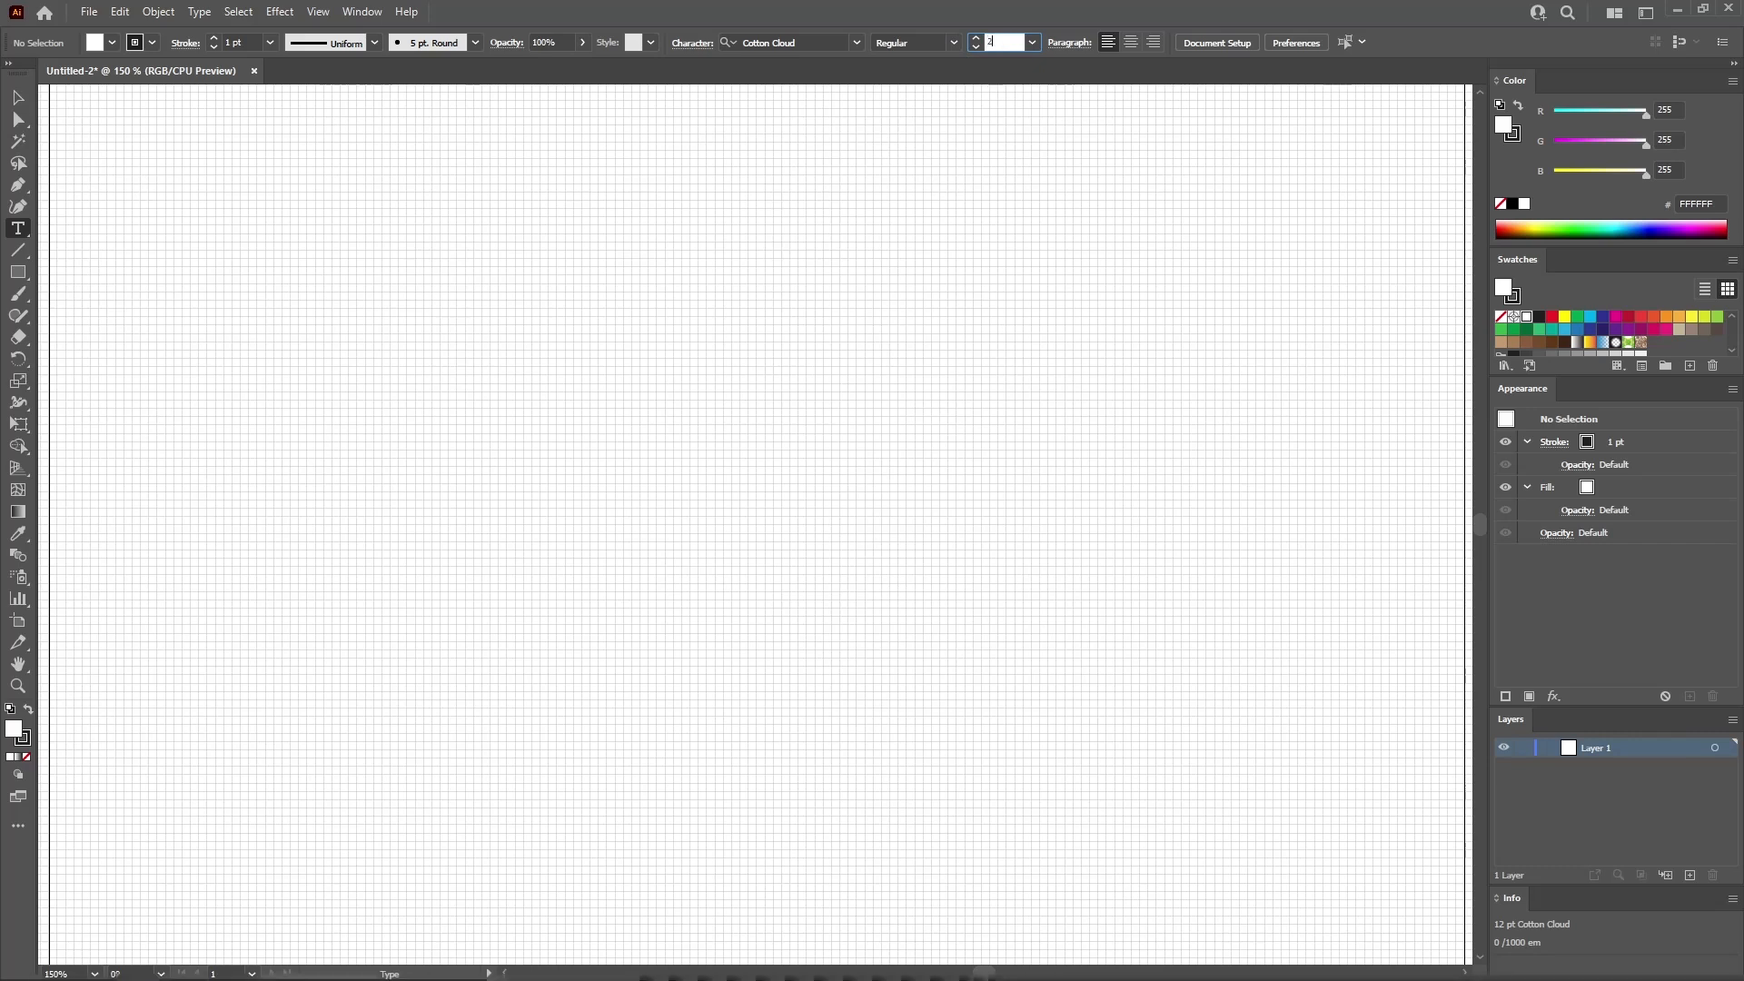
key("Return")
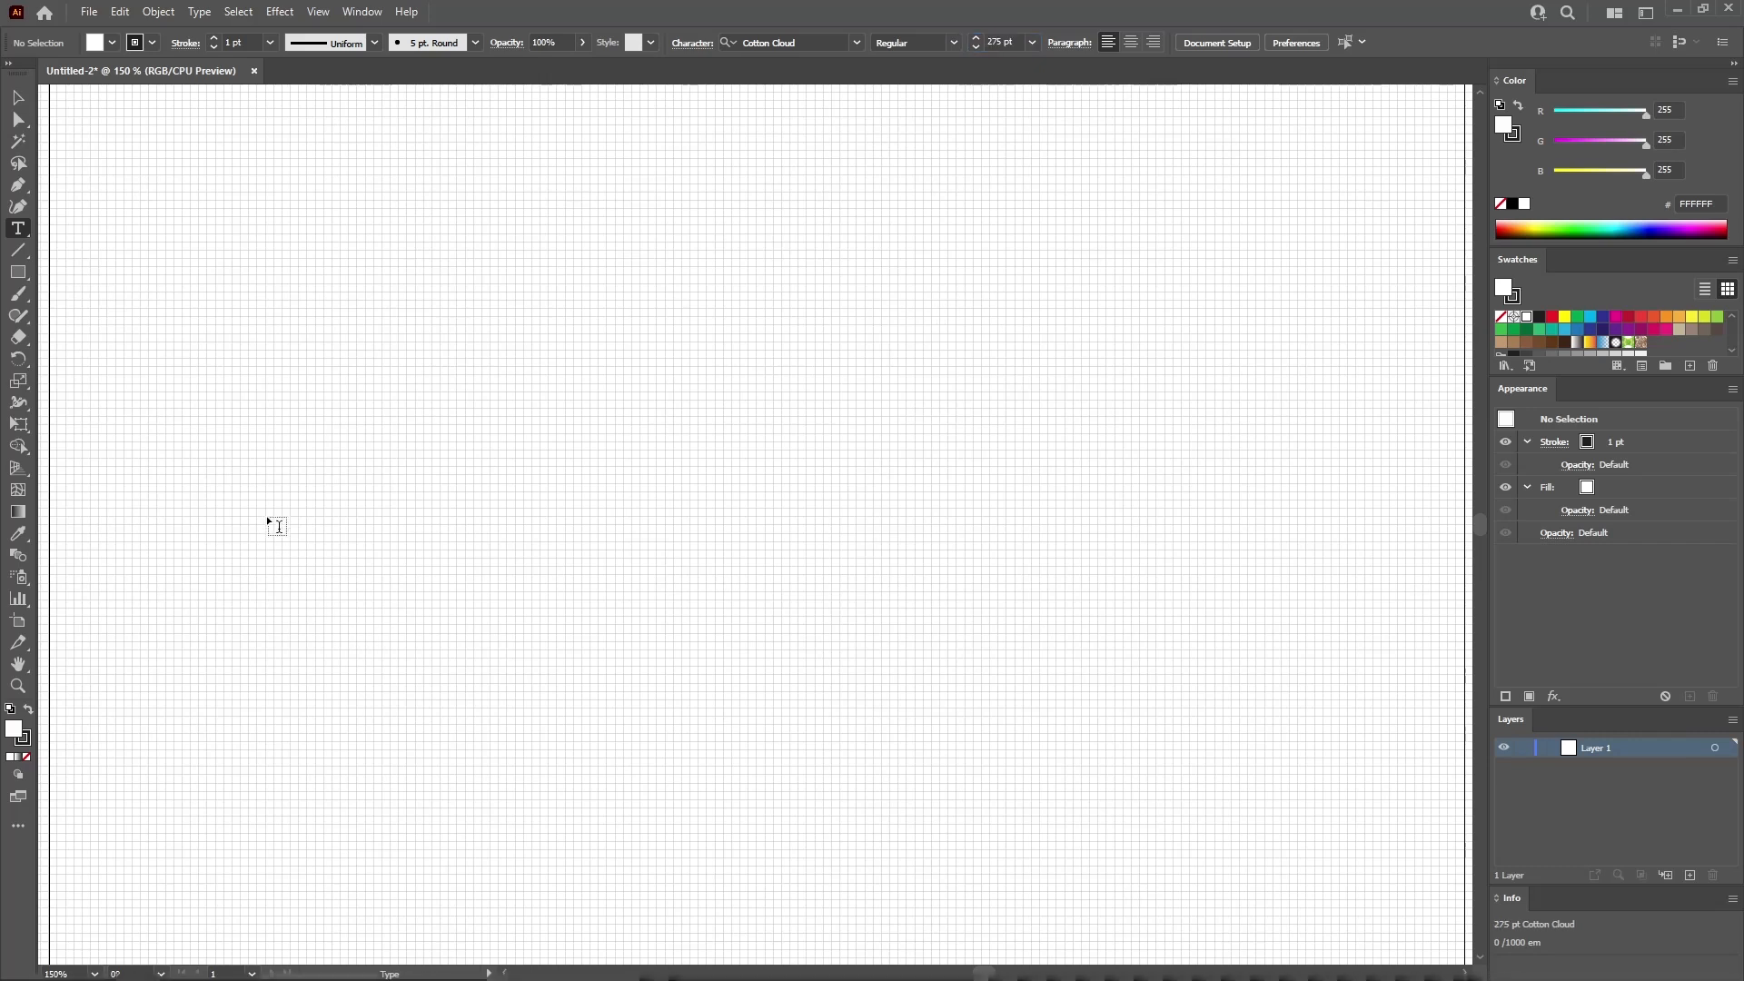
Add the point text "420." on the artboard and finish text editing
left_click(268, 489)
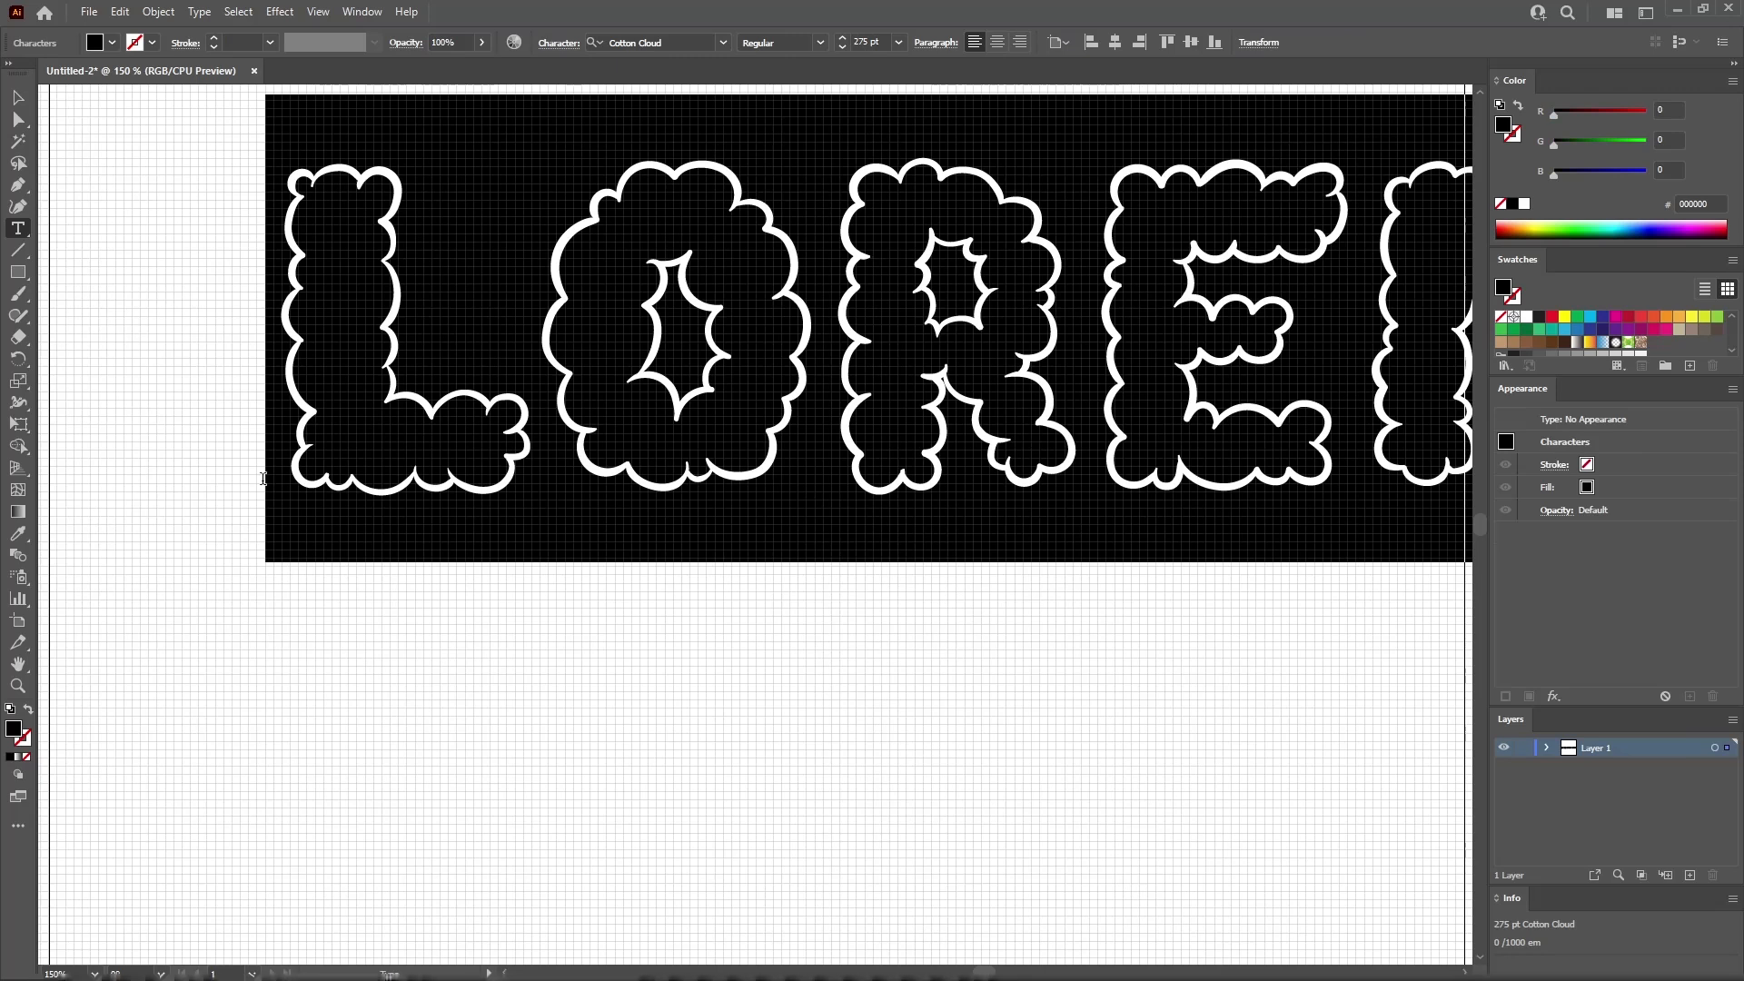
type("420")
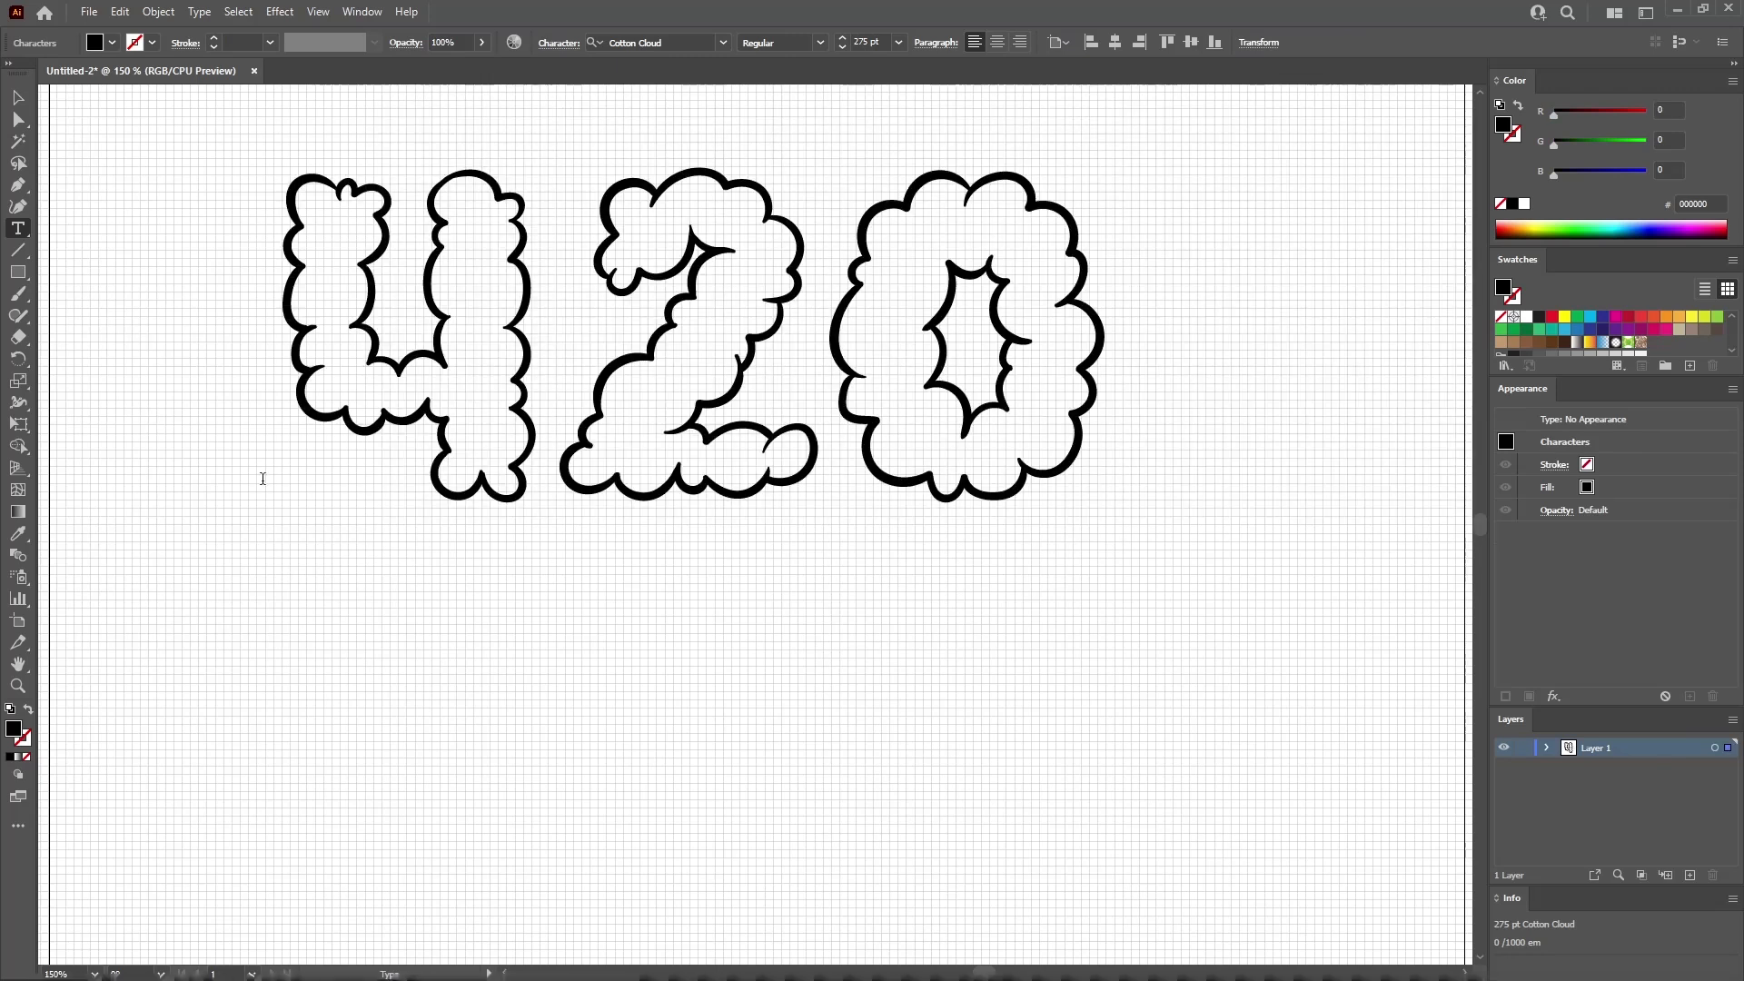
type(".")
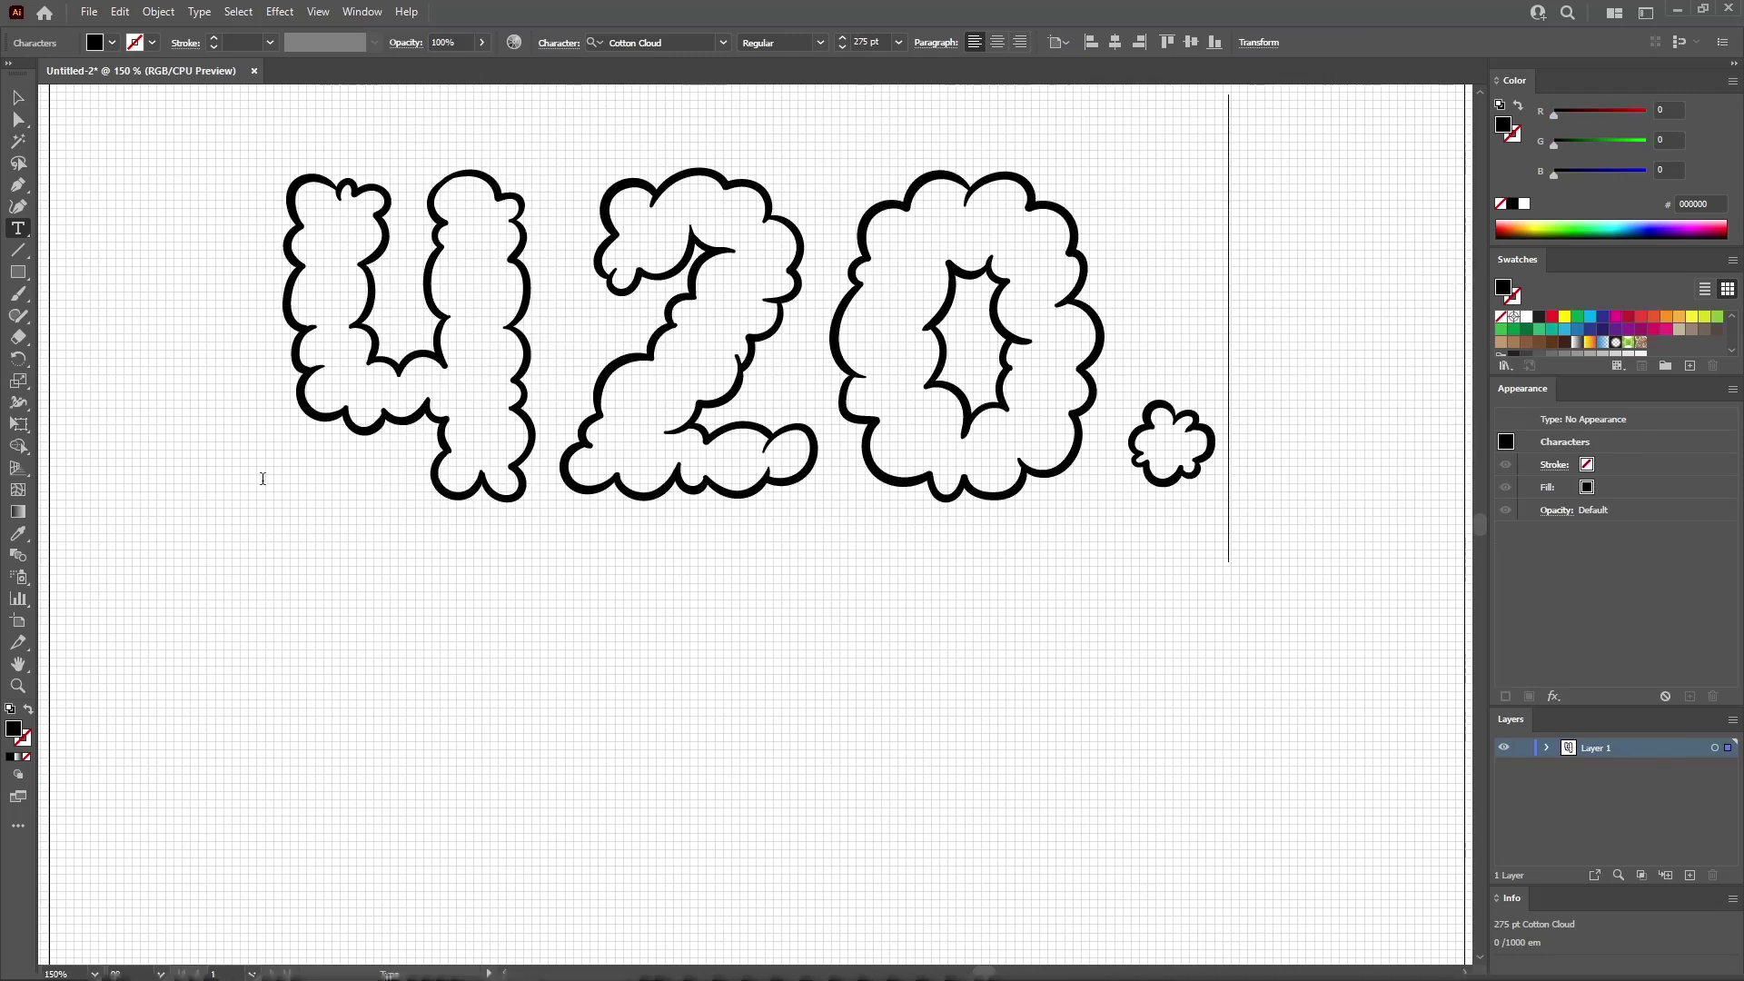
key("Escape")
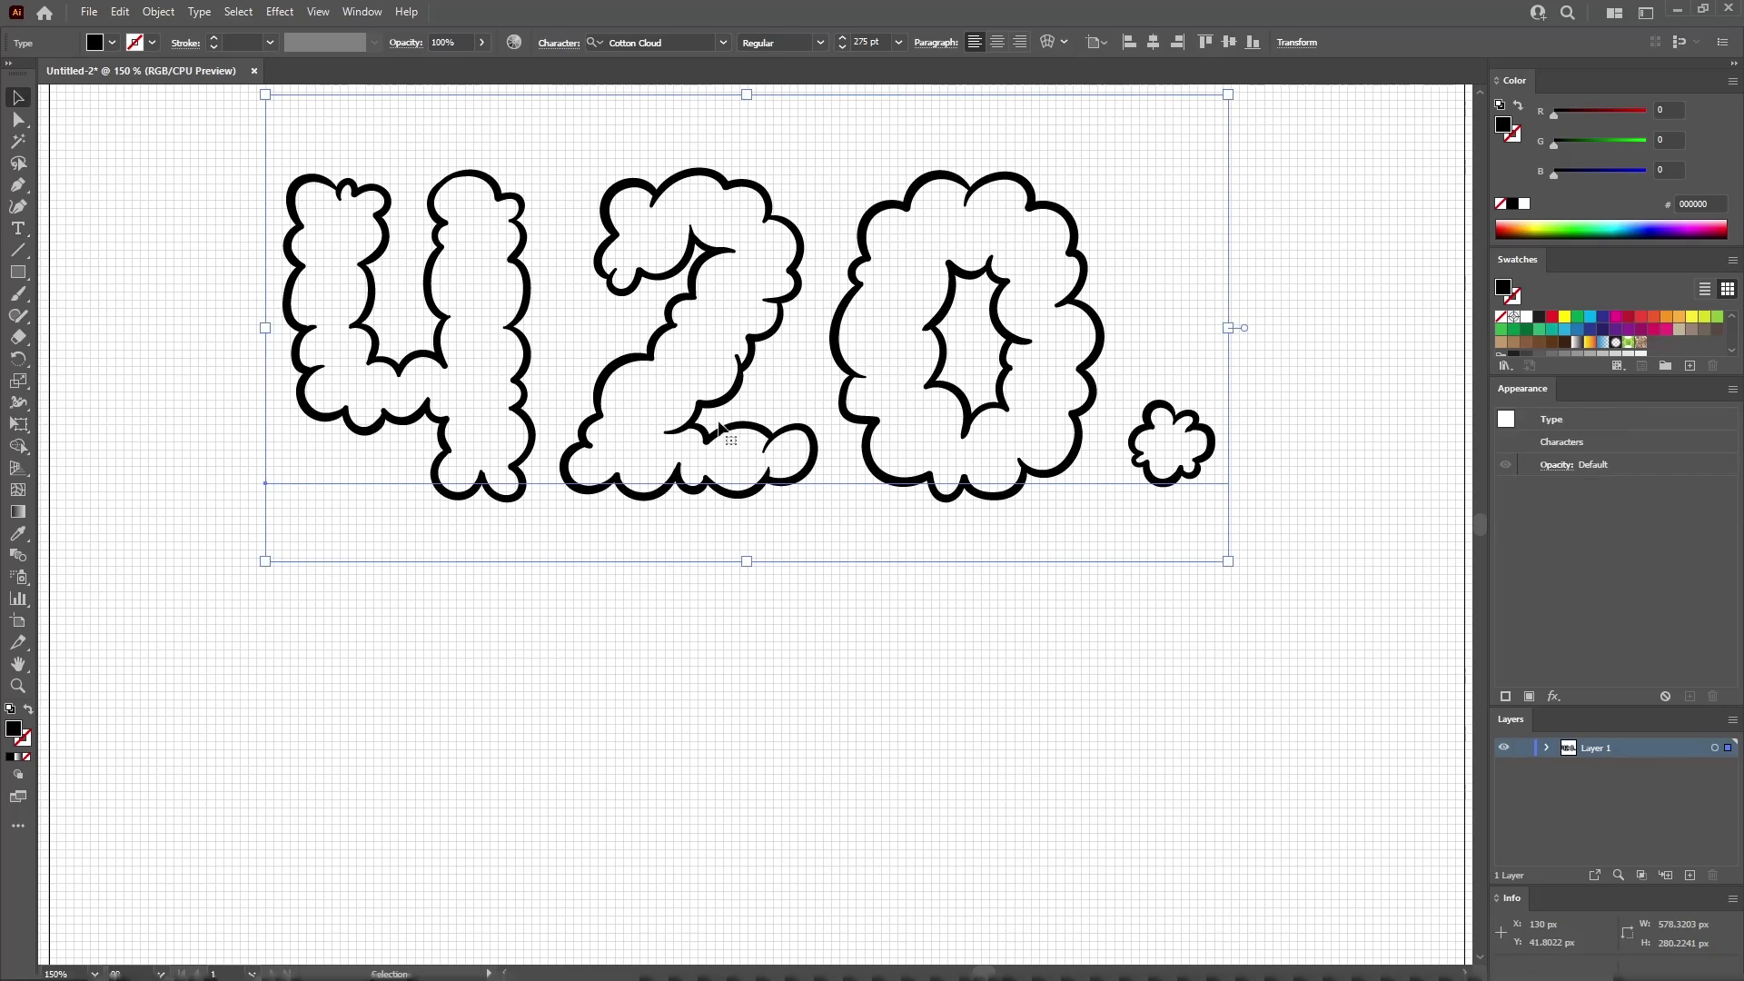
Center the "420." text horizontally and vertically relative to the artboard
left_click(1103, 40)
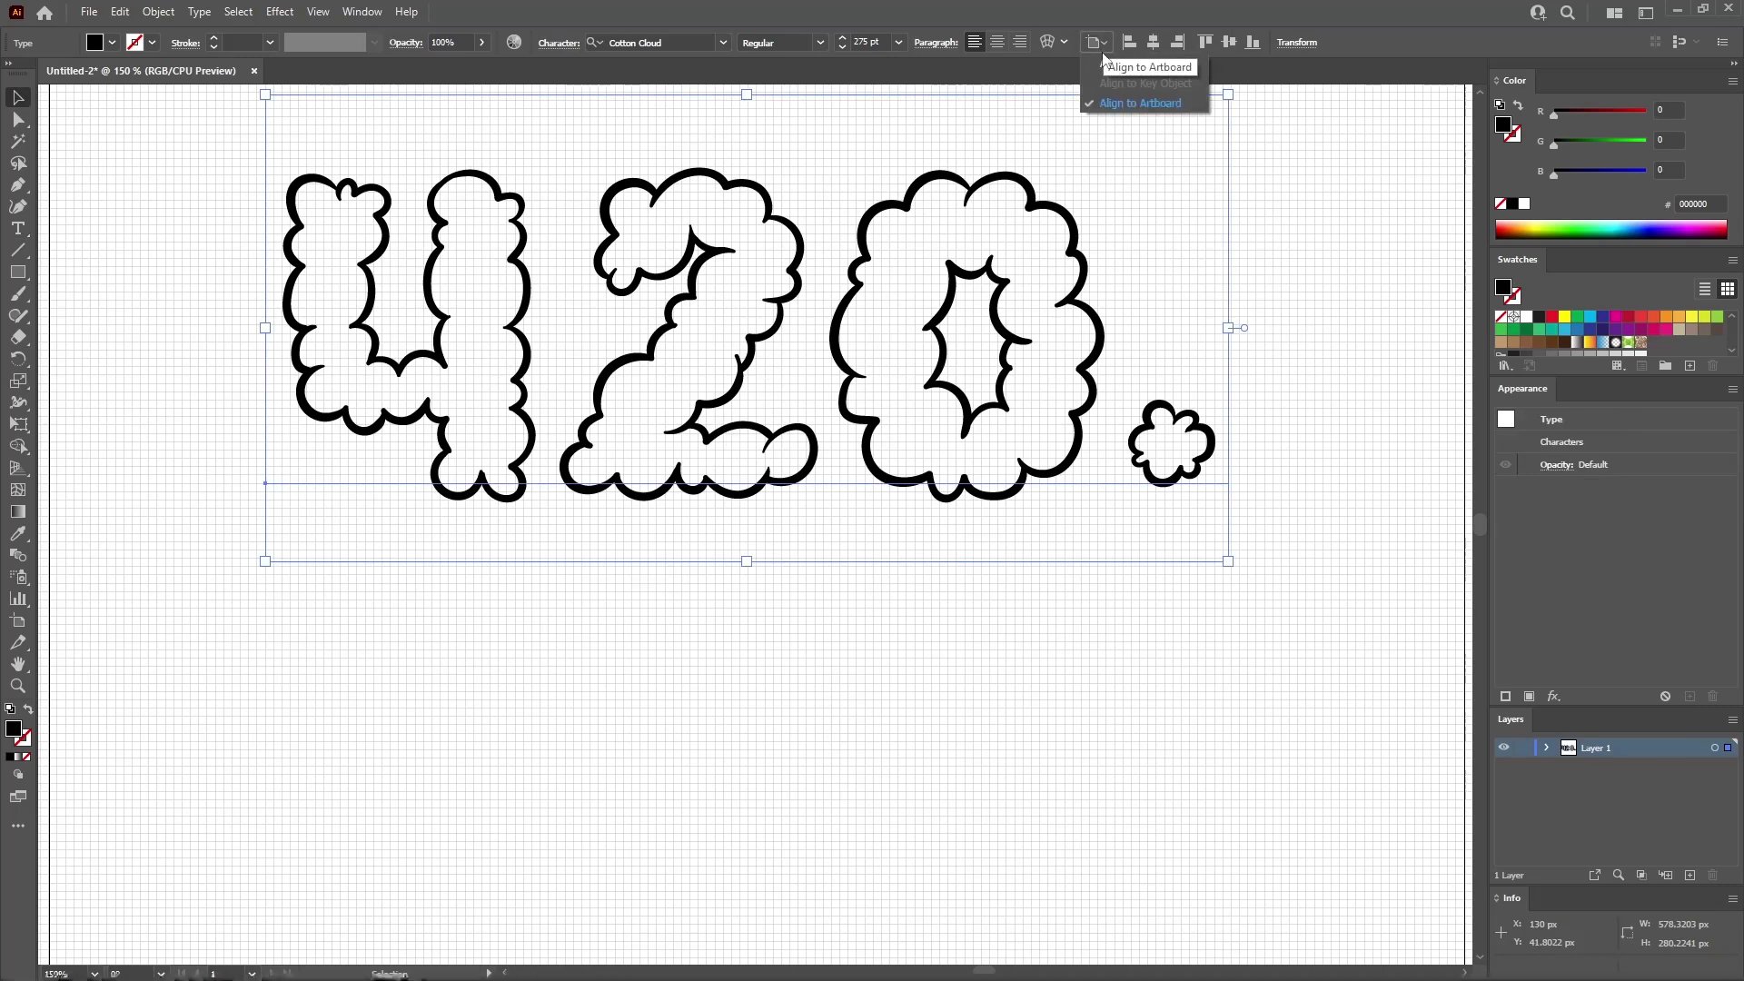
left_click(1131, 103)
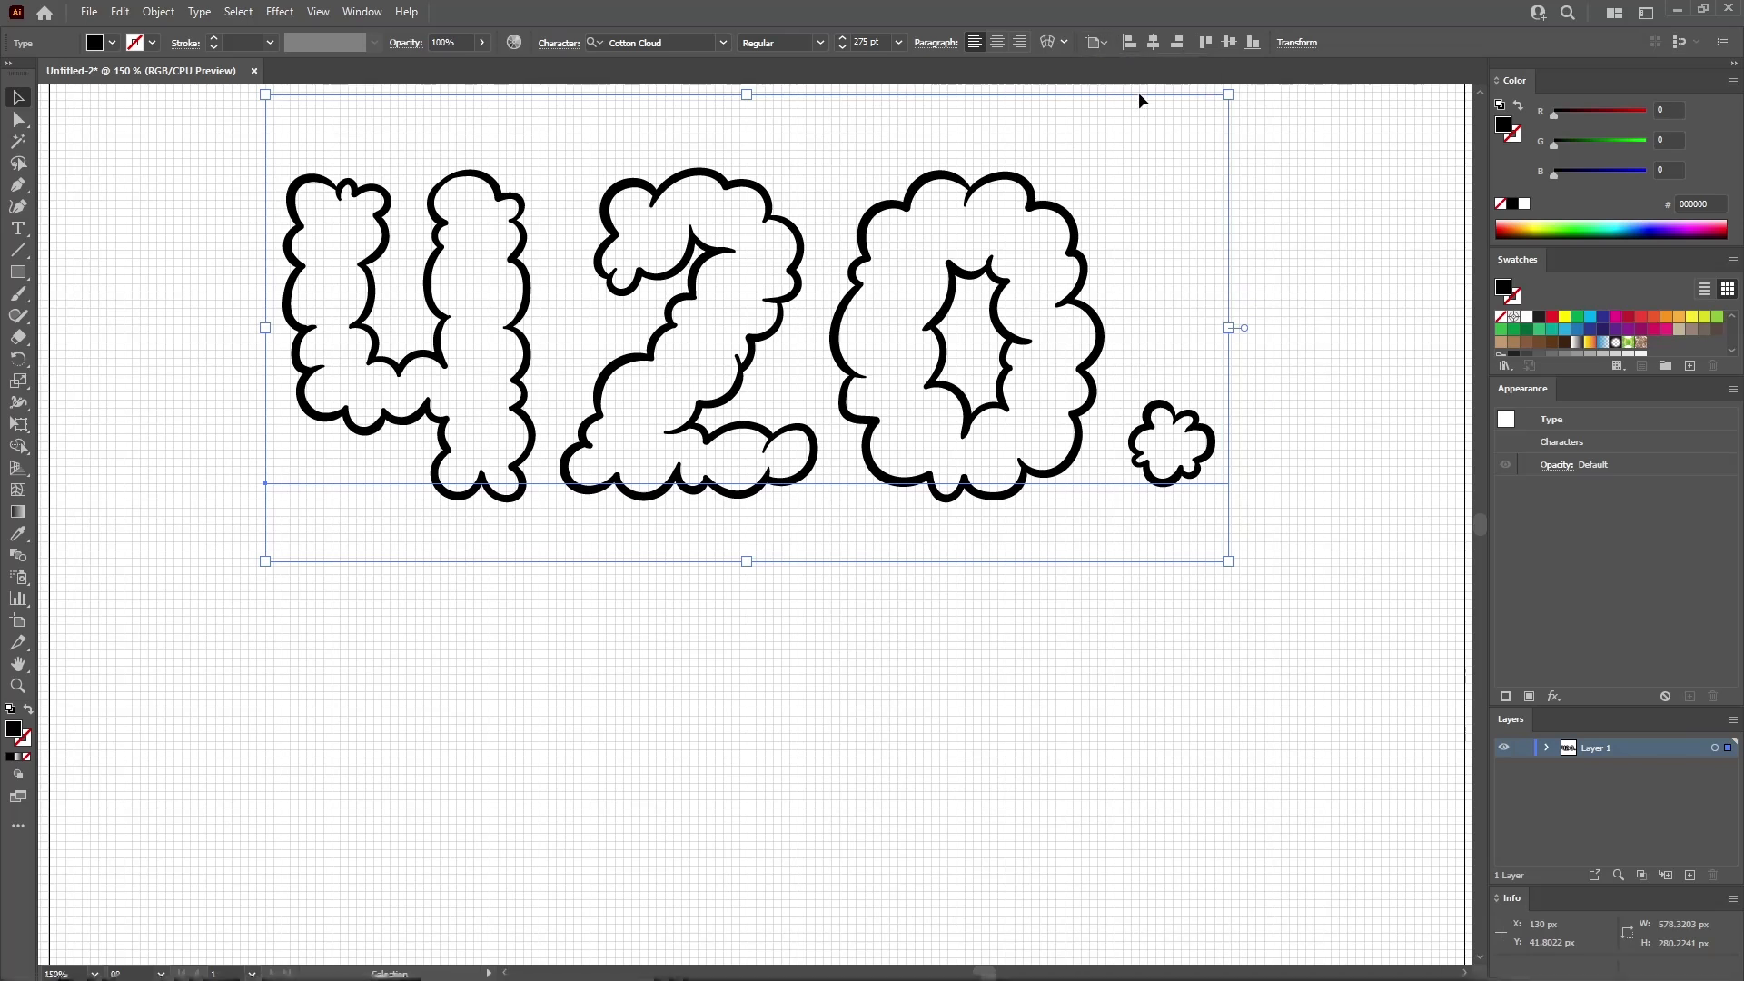
left_click(1153, 43)
left_click(1219, 46)
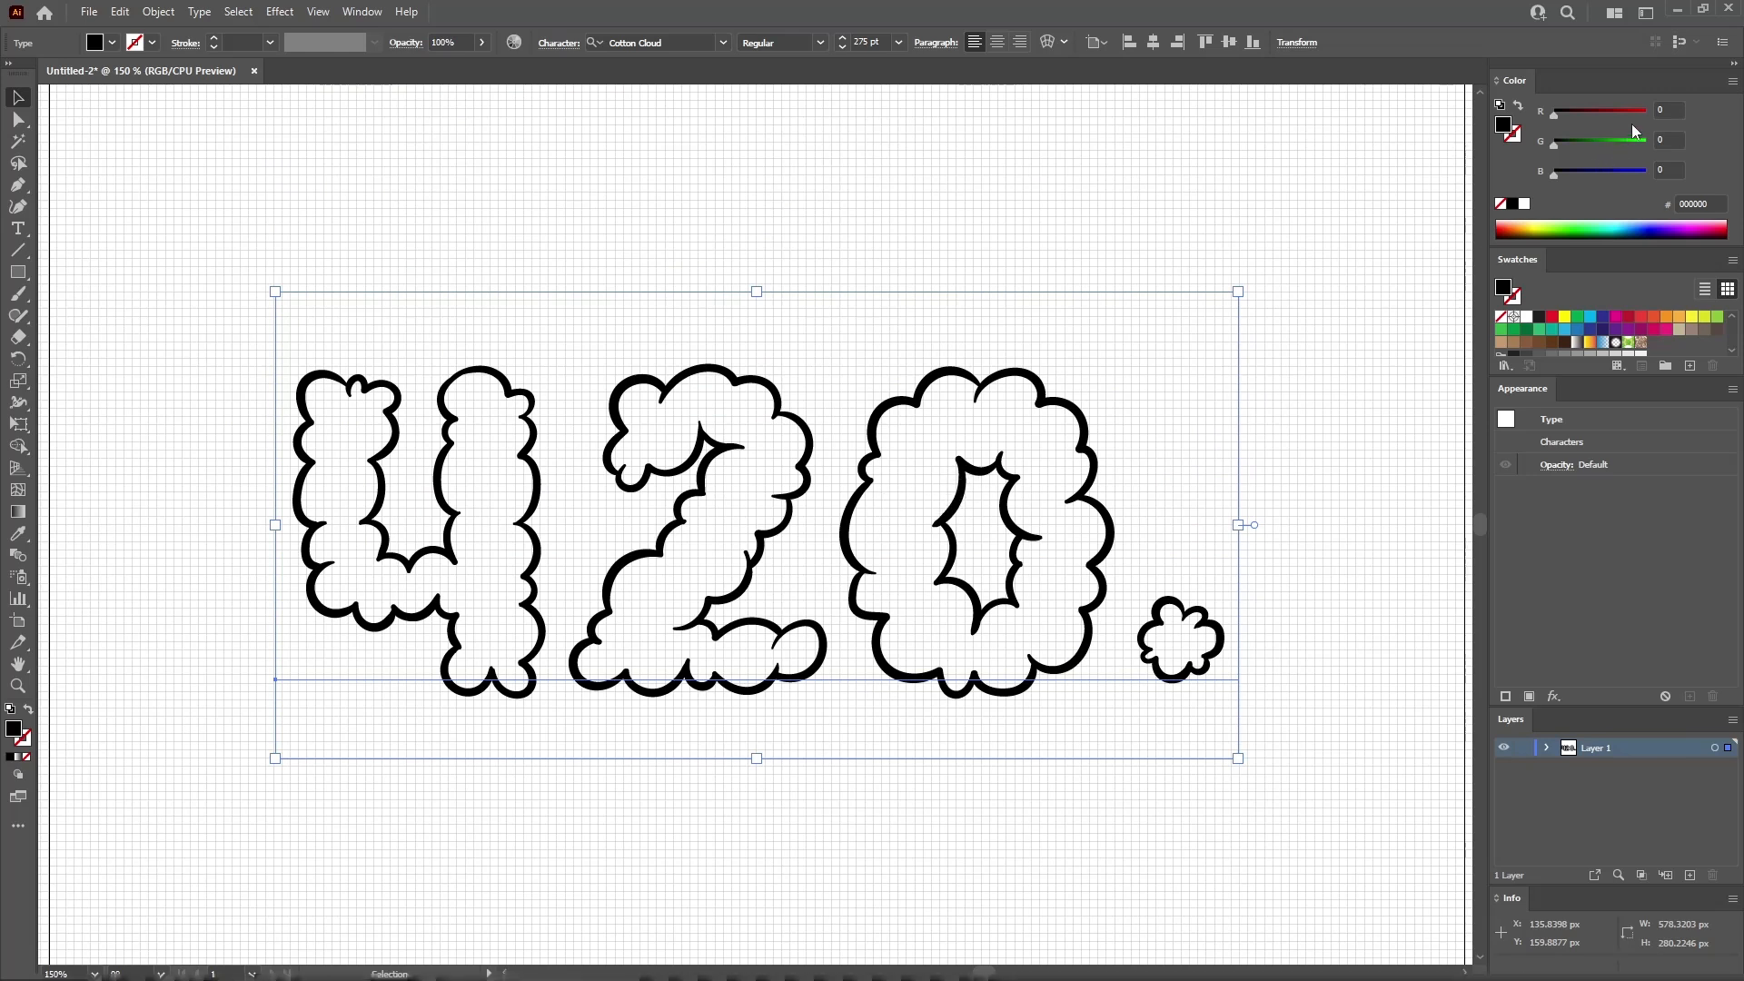
Set the text's fill color to R 19, G 41, B 15
left_click(1667, 105)
type("19")
key("Tab")
type("41")
key("Tab")
type("1")
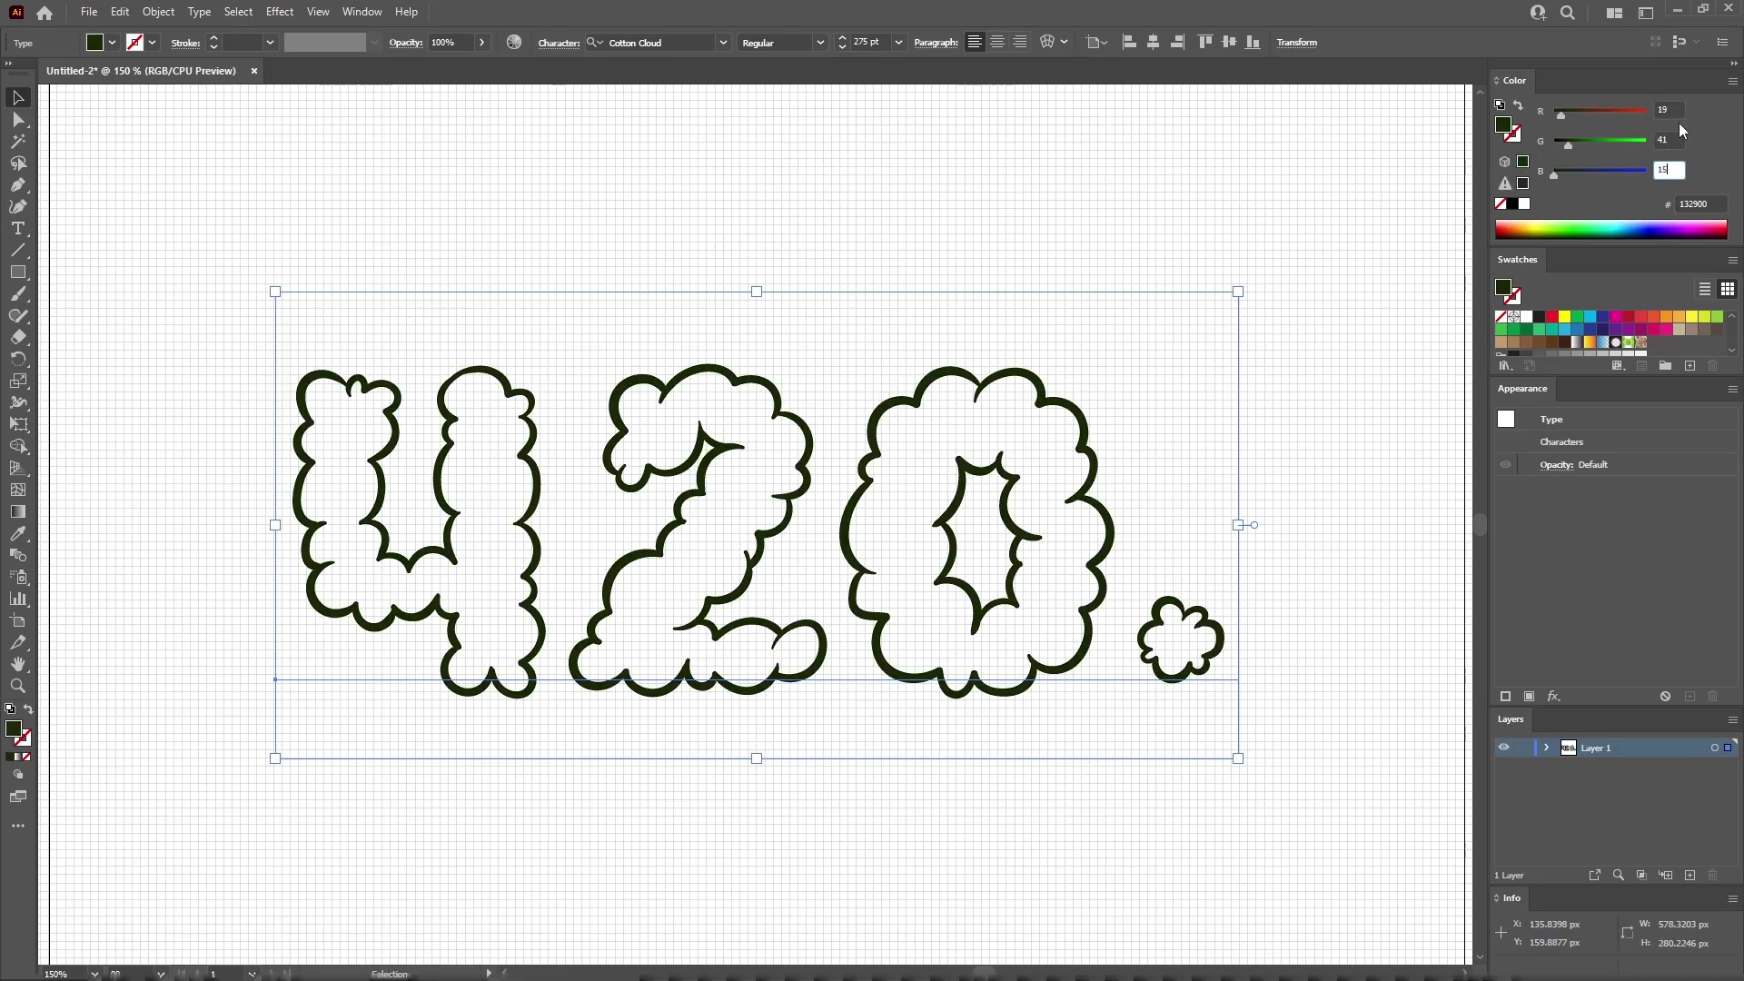
type("5")
key("Return")
Convert the "420." text to outlines and ungroup it into separate compound paths, leaving nothing selected
left_click(200, 11)
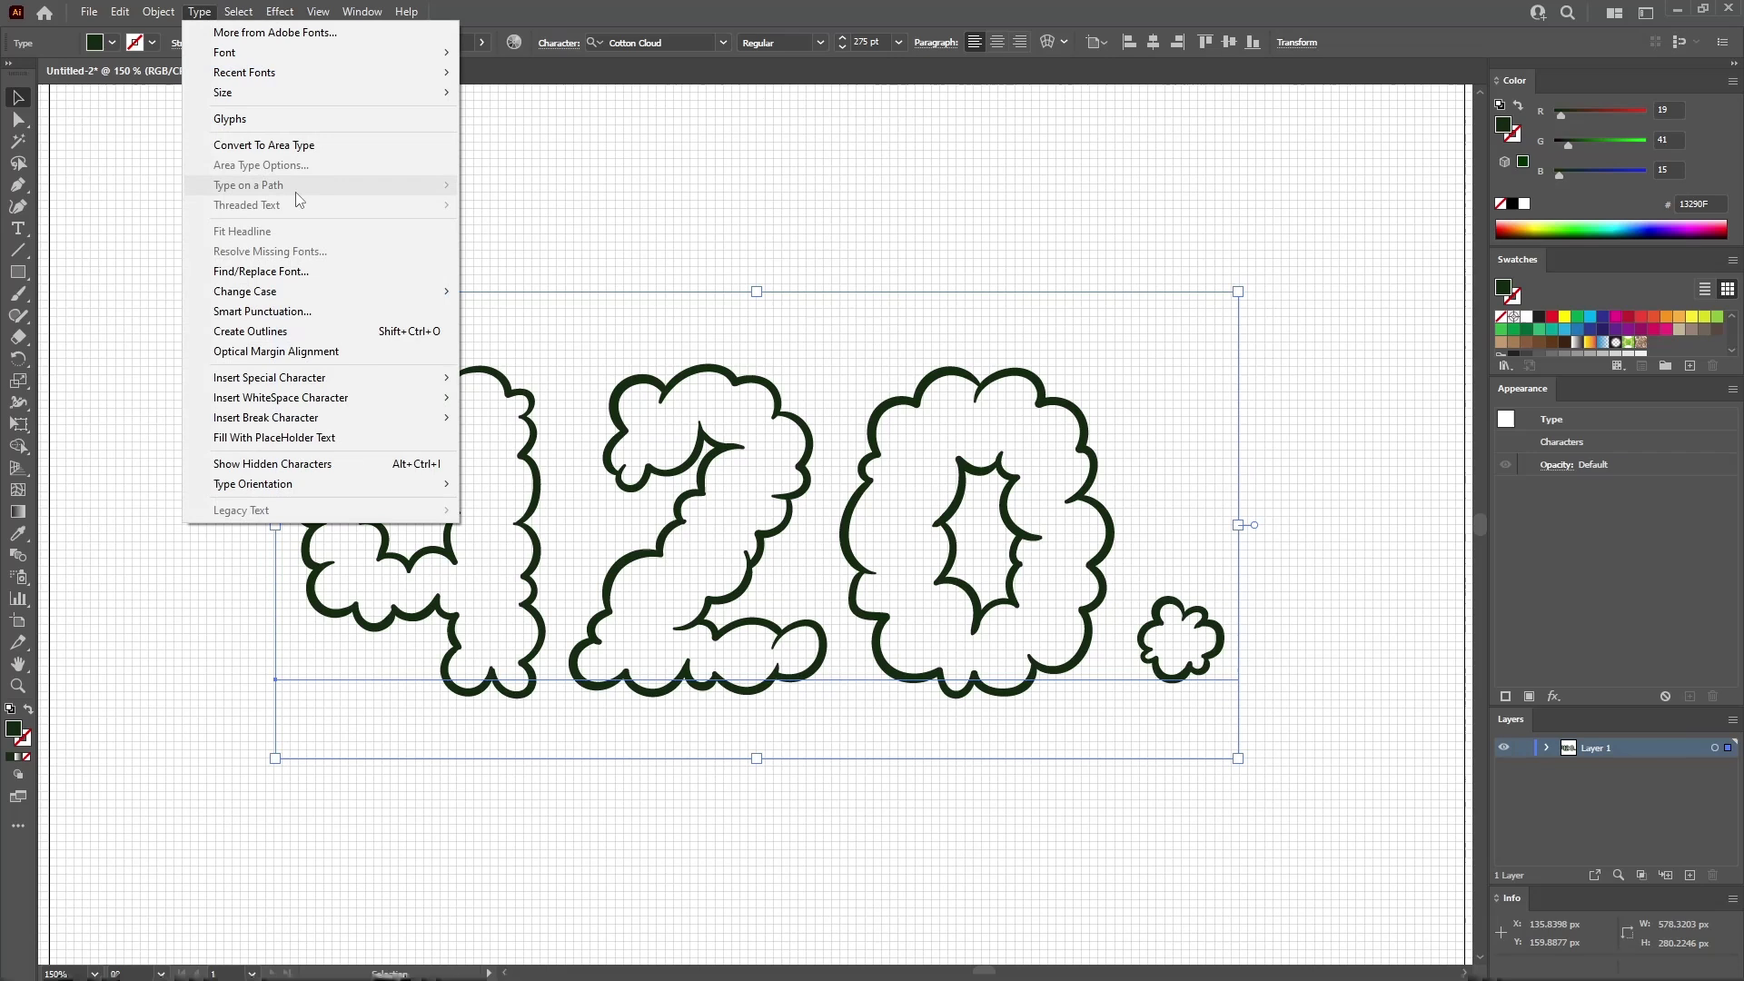
left_click(255, 330)
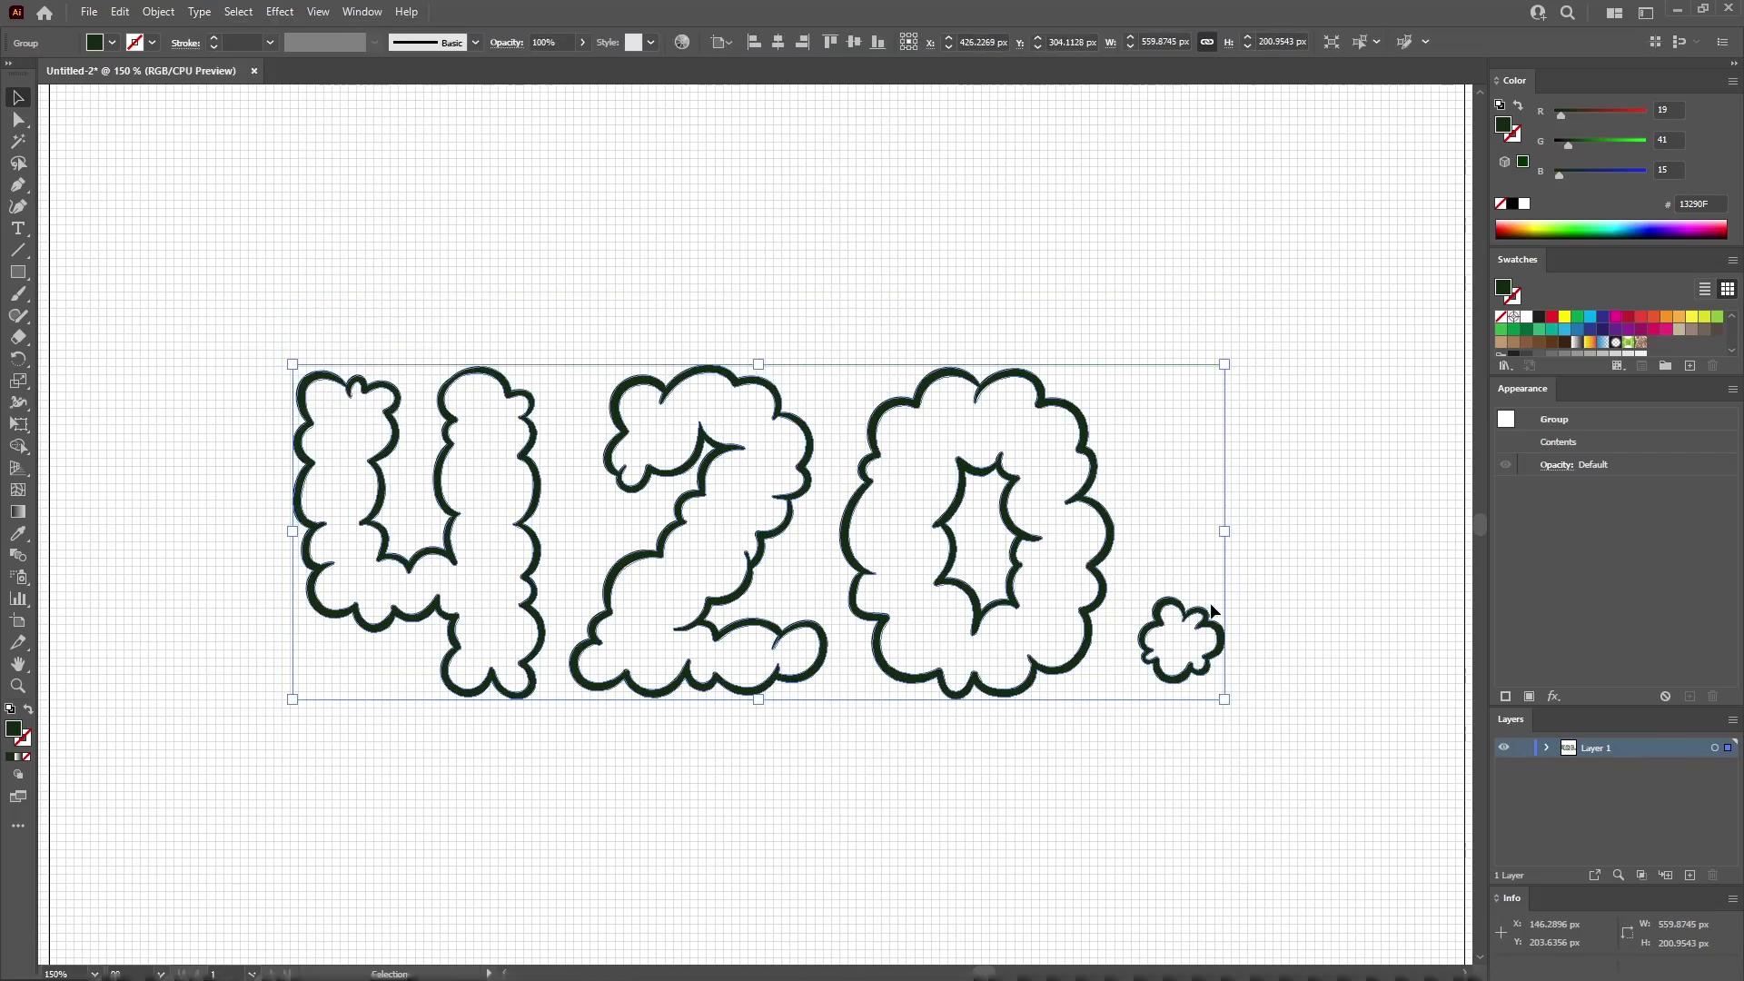
left_click(1547, 747)
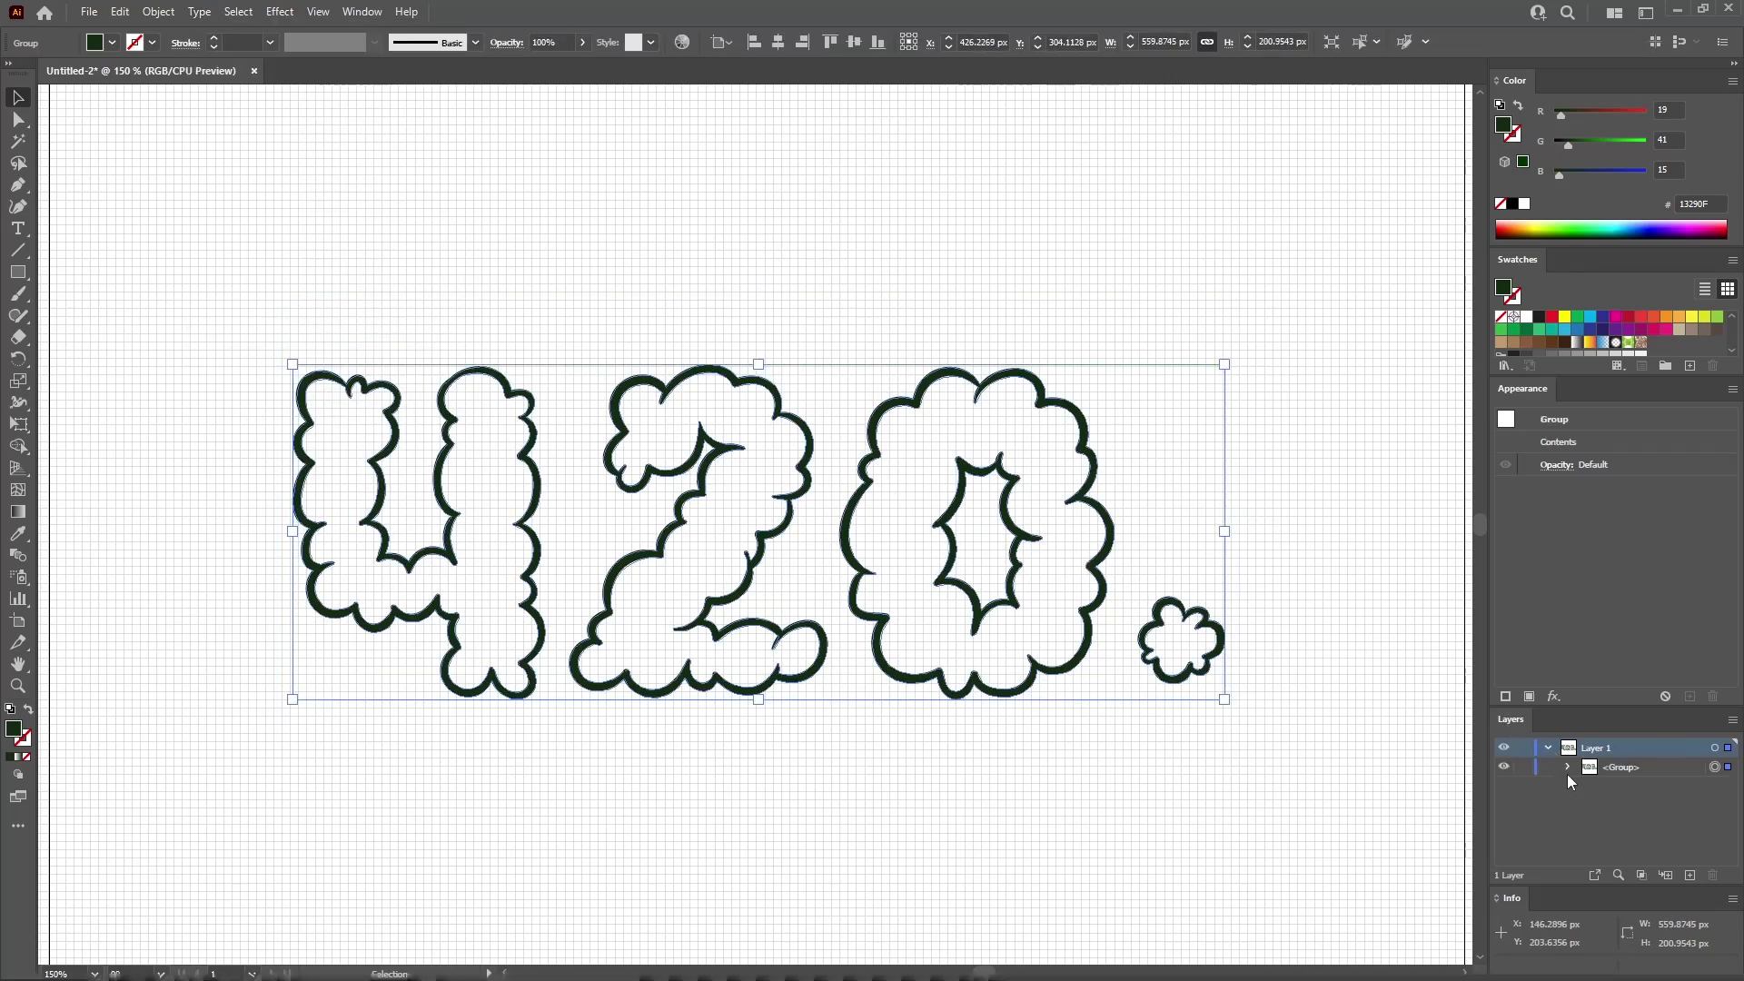
key("ctrl+shift+g")
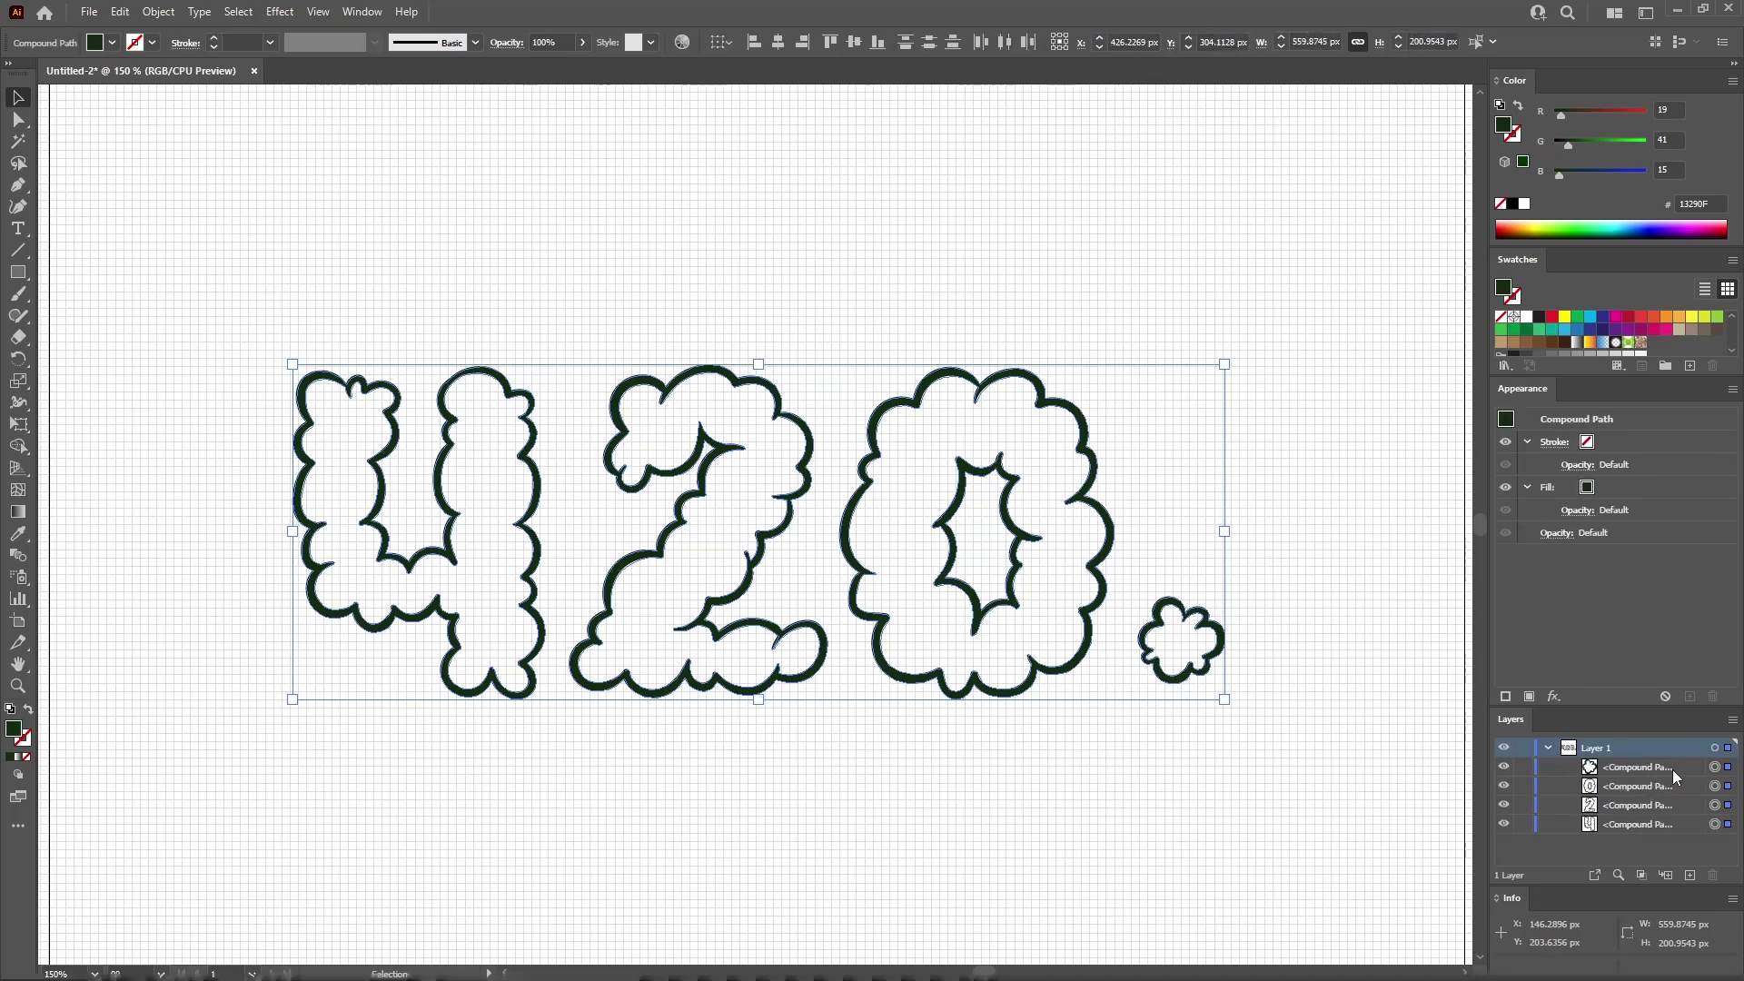
left_click(764, 801)
Copy the outlined numeral 4 and paste the duplicate in place, in front of the original
left_click(531, 693)
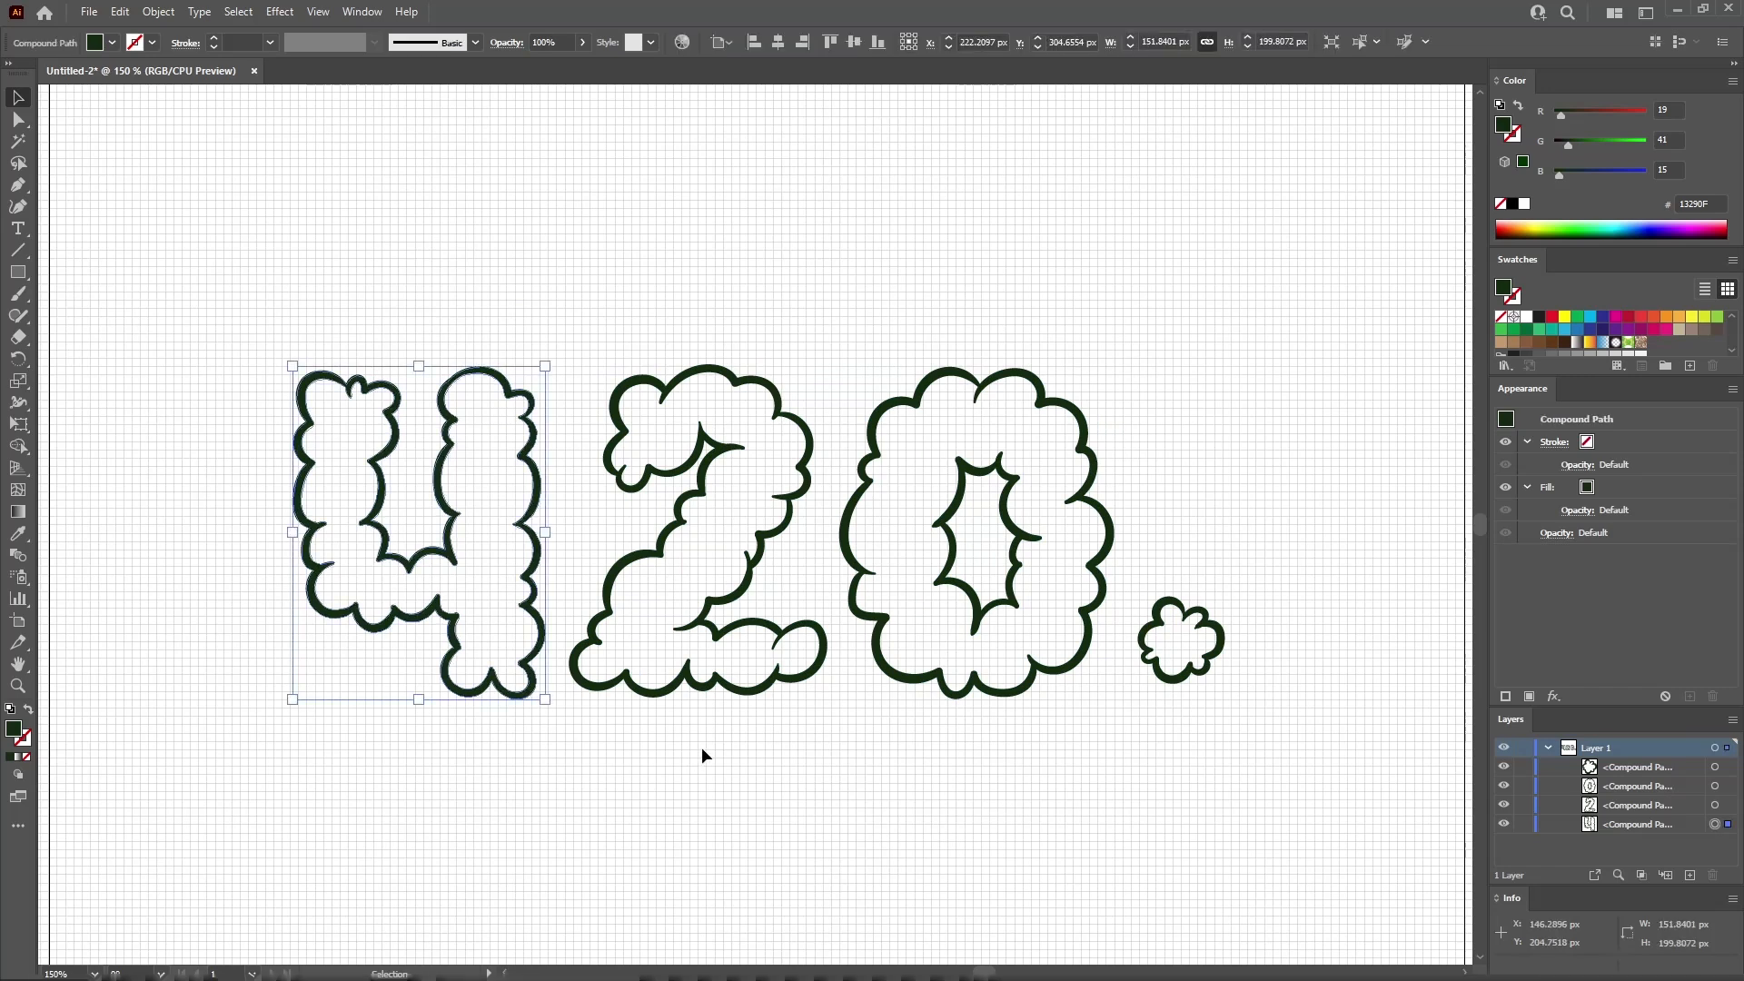
key("ctrl+c")
key("ctrl+b")
Delete the anchor points along the top curve of the right stem on the duplicated 4 using Direct Selection
left_click(18, 119)
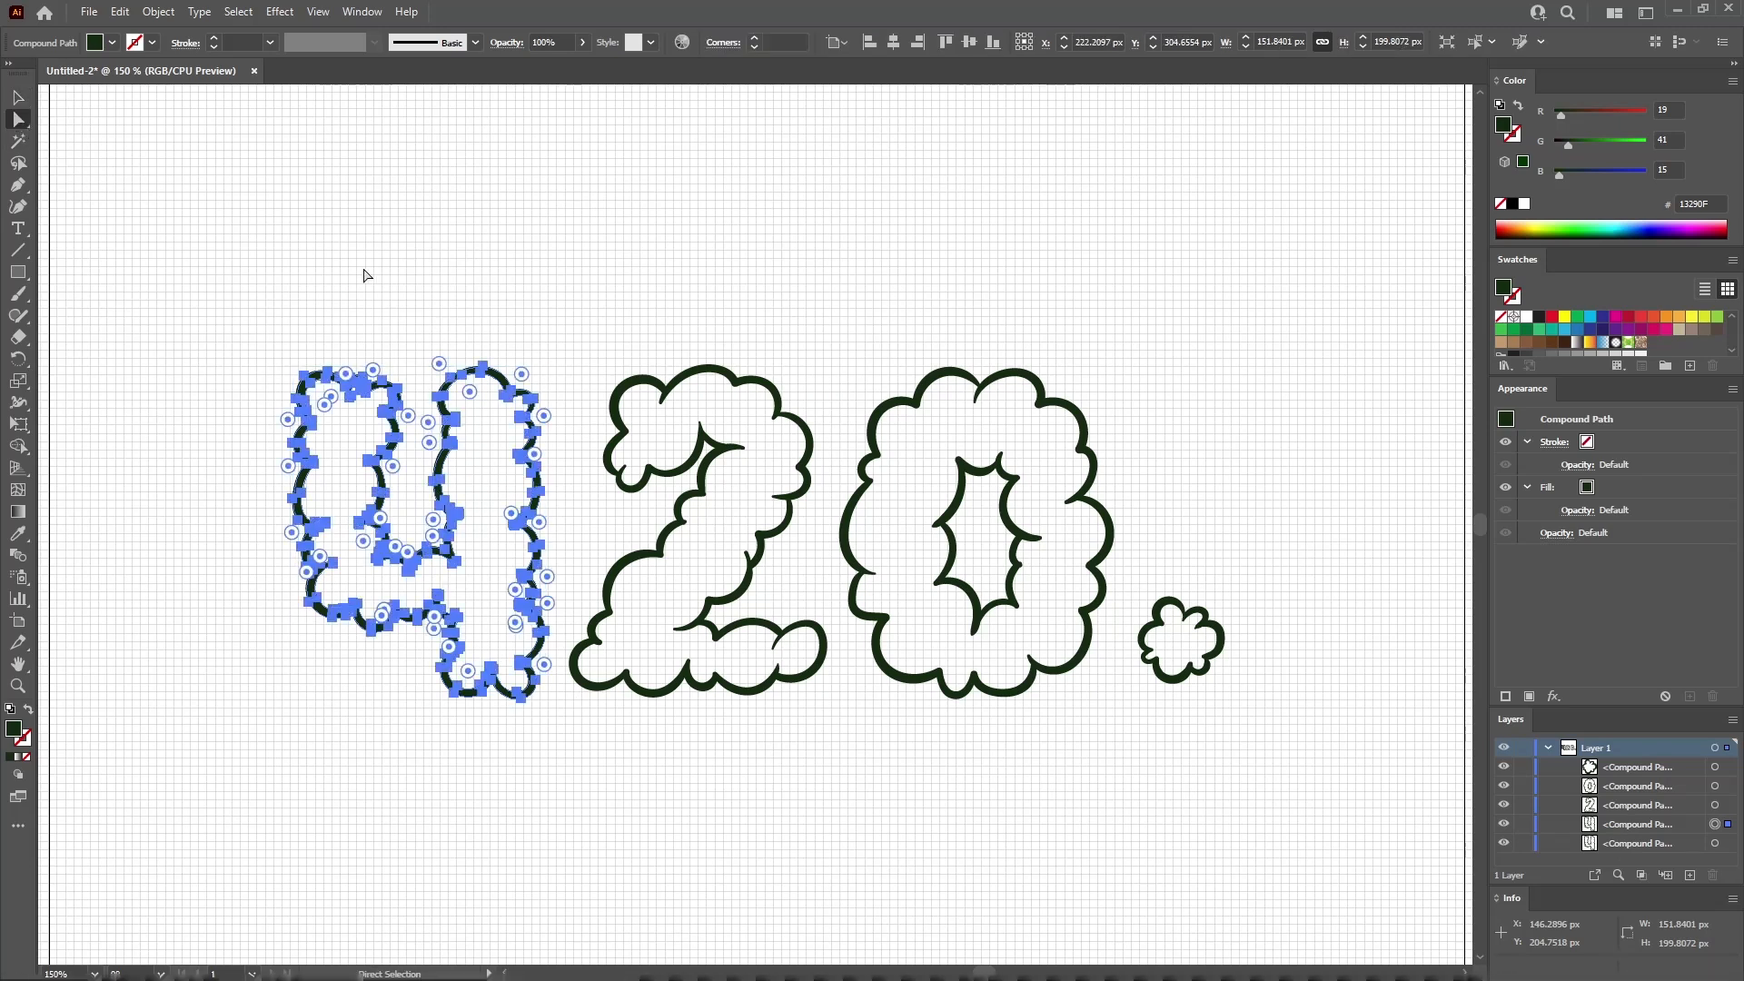
left_click(483, 367)
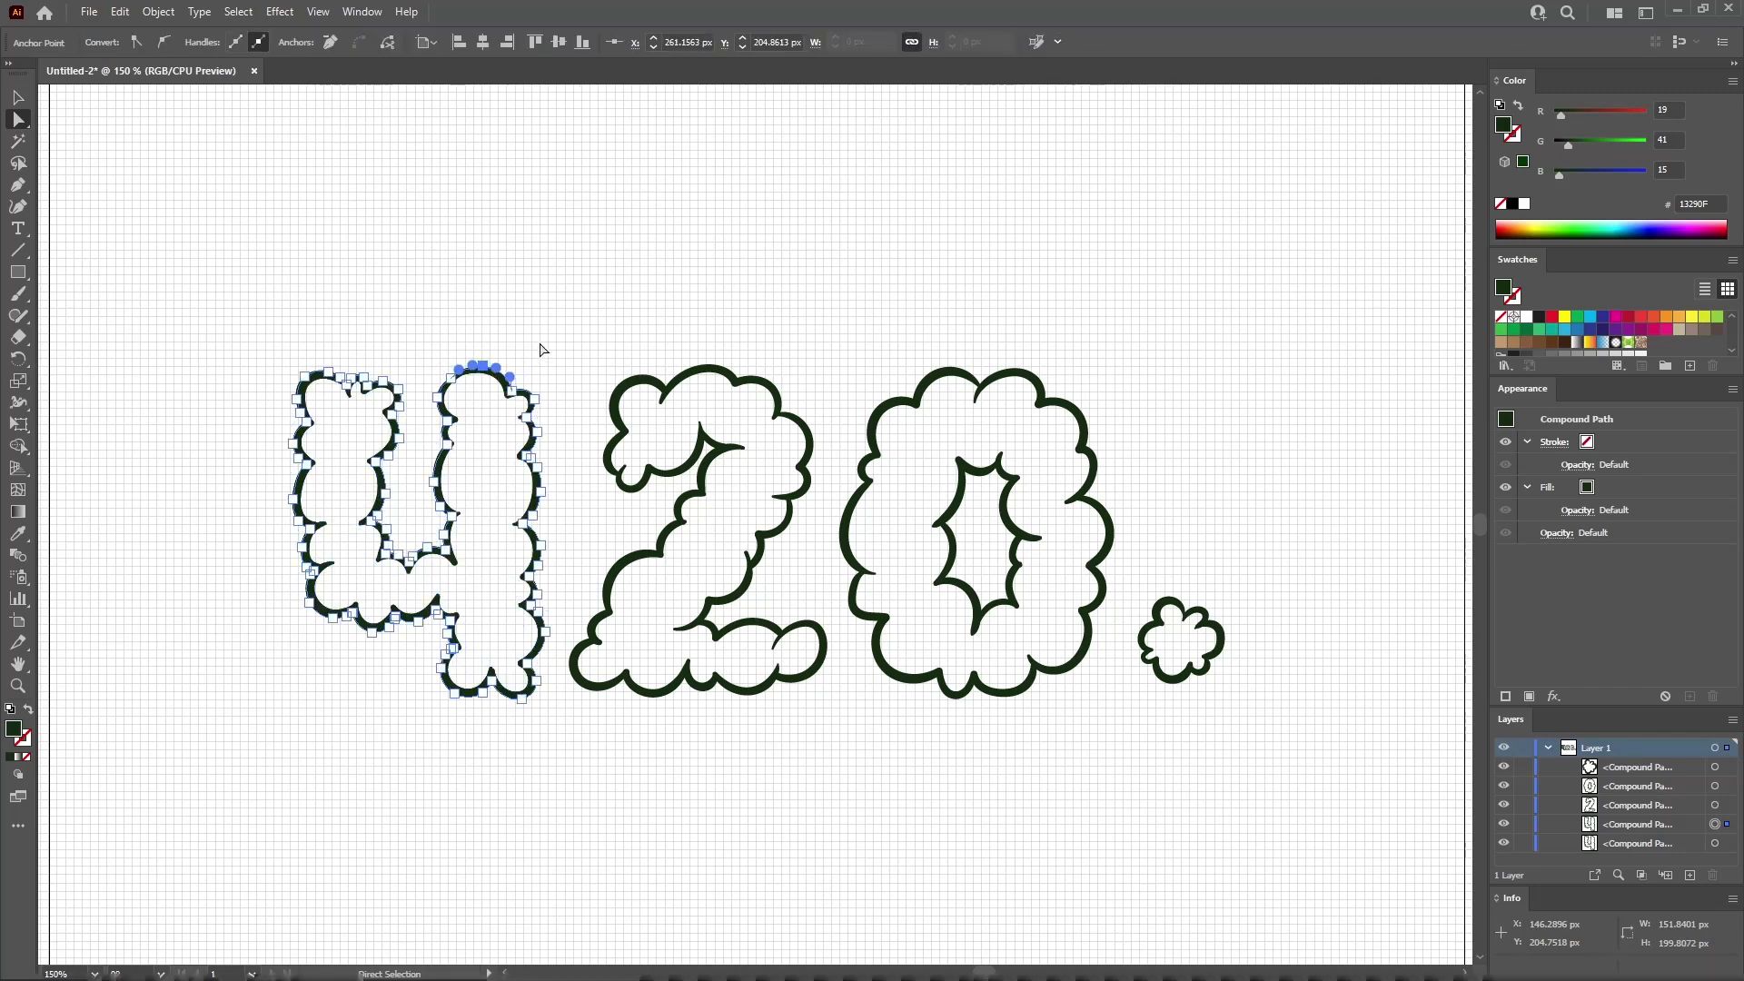
key("Delete")
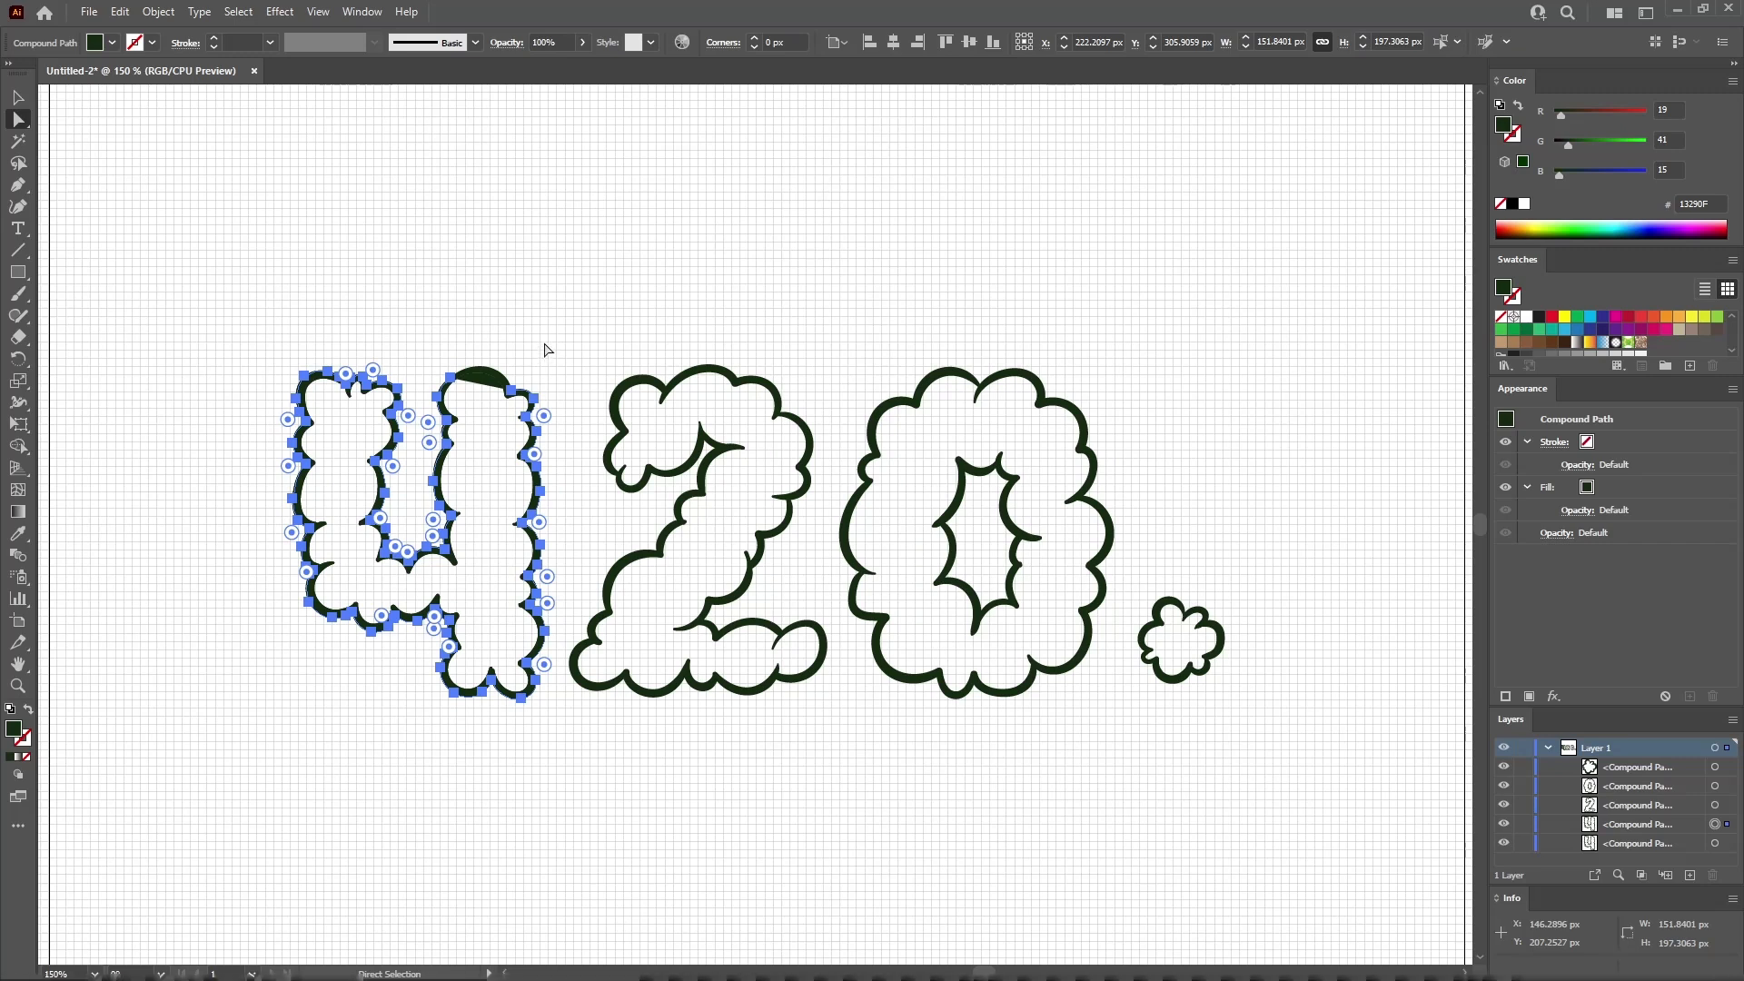
Finish removing the duplicated 4's outer contour and fill the remaining shape with R 241, G 251, B 255
left_click(588, 710)
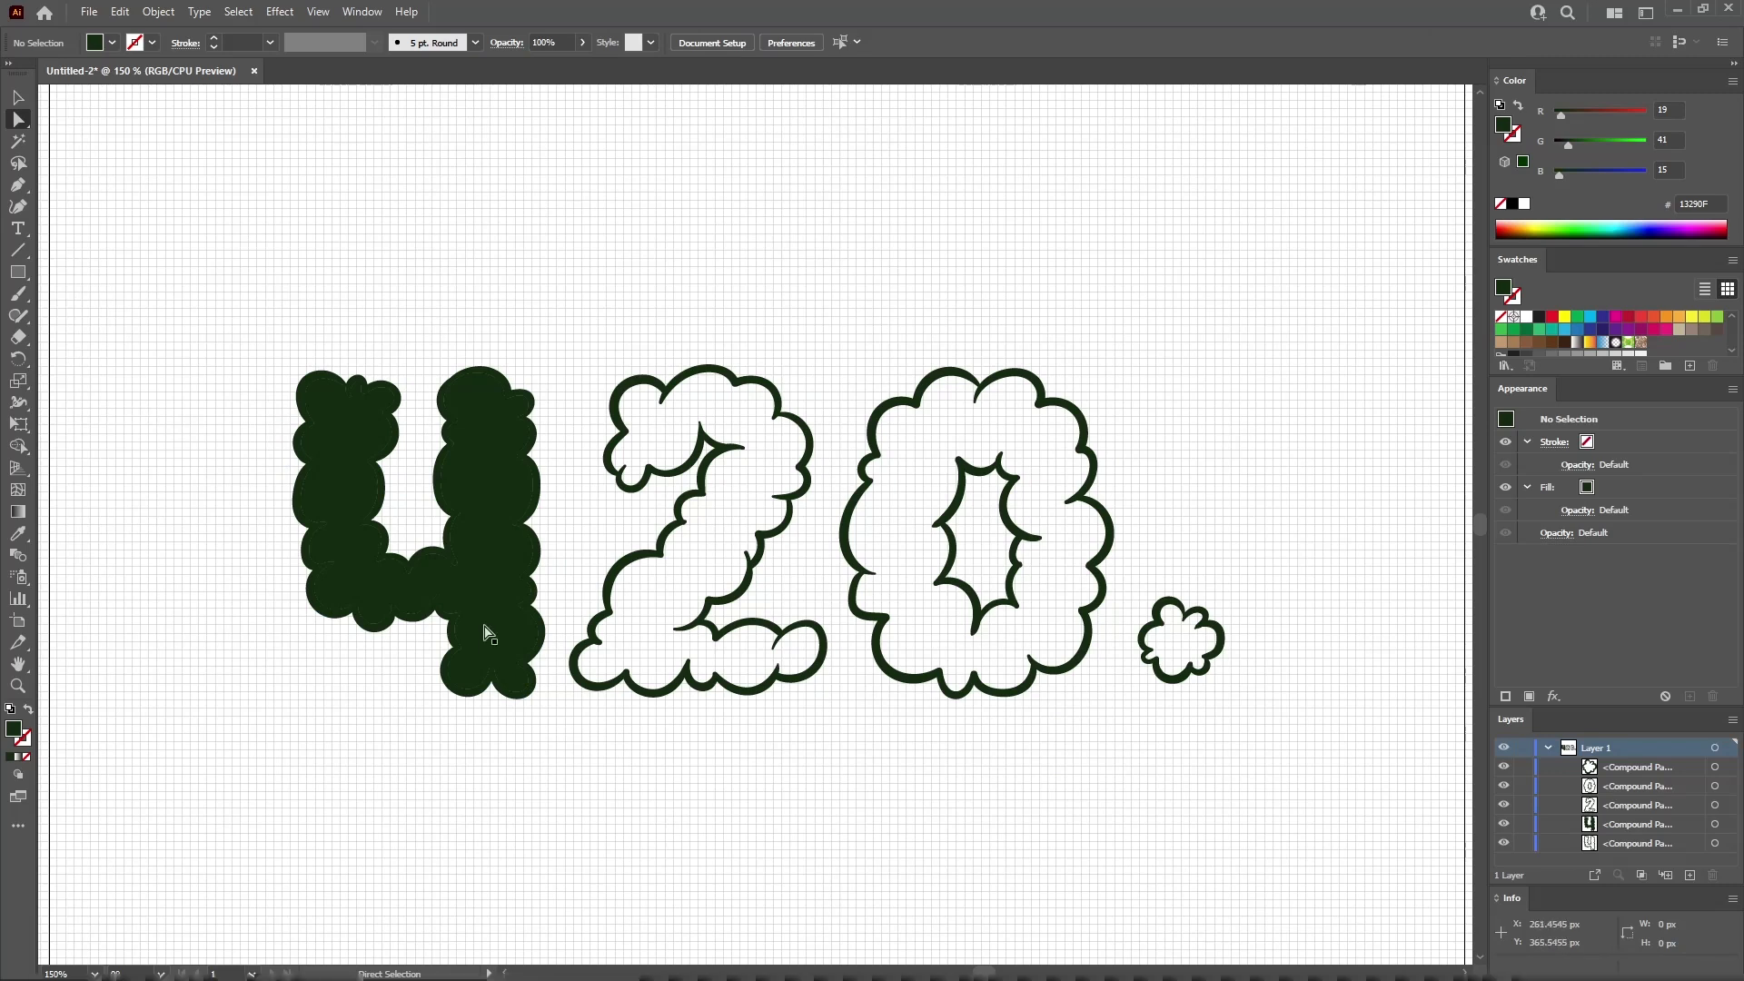
left_click(495, 595)
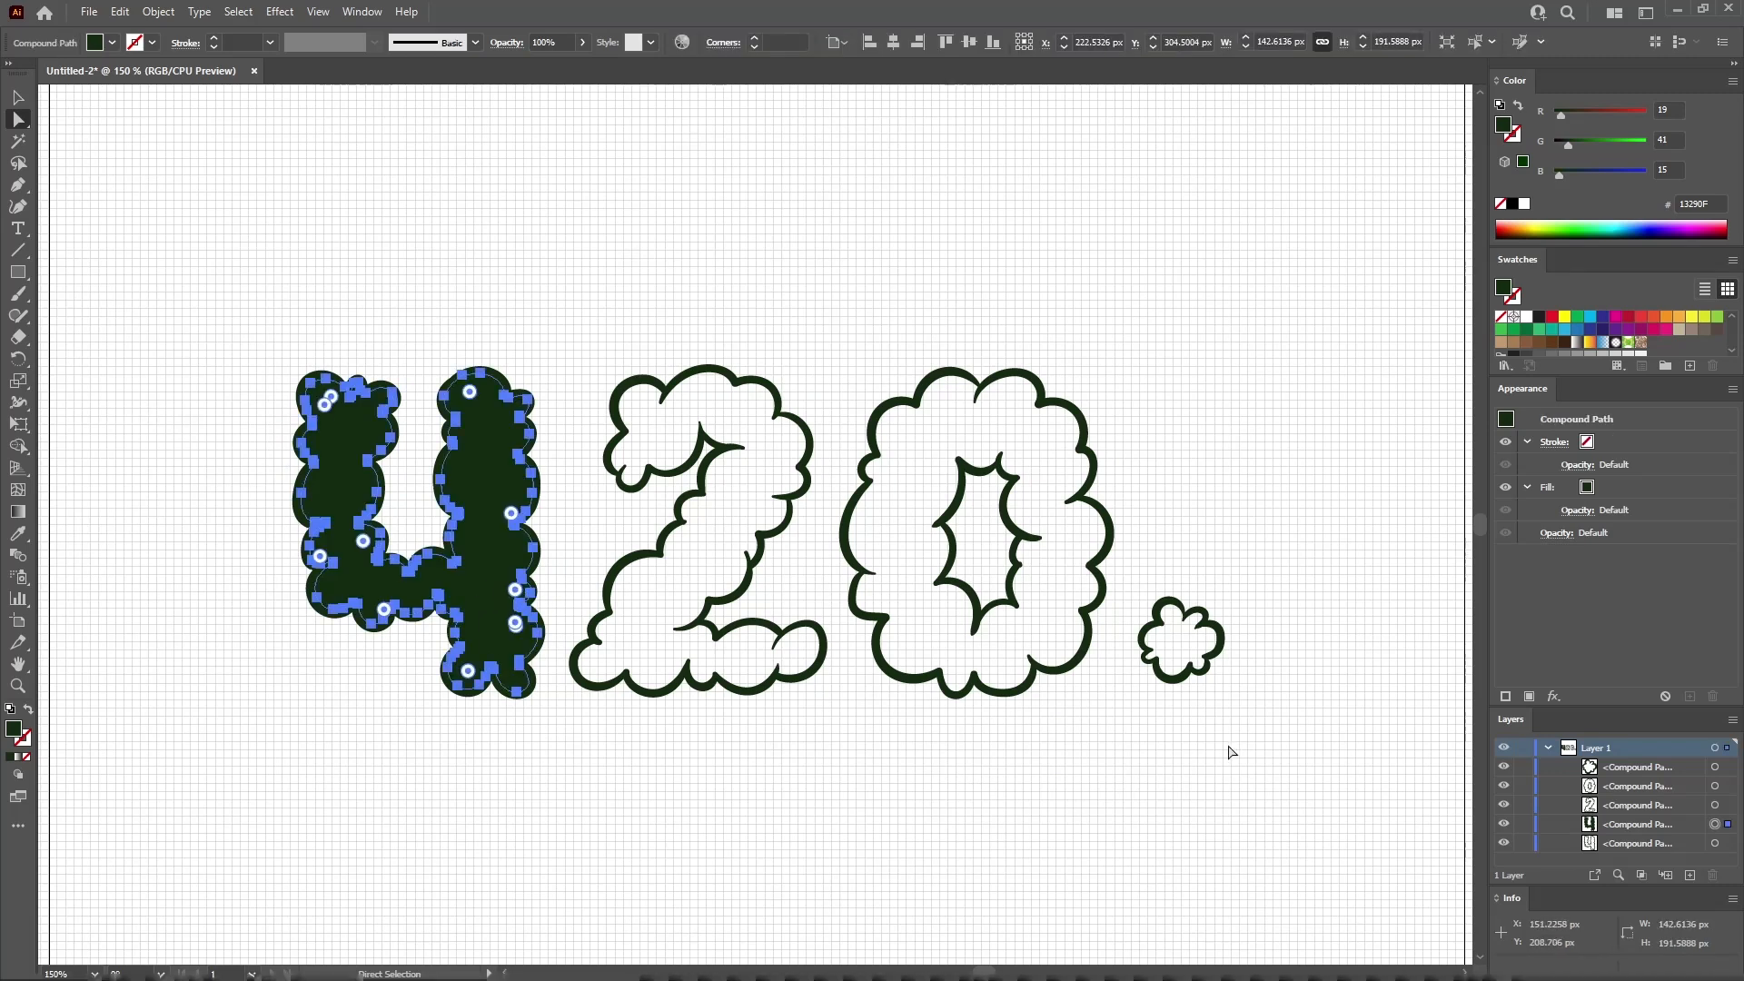
left_click(1659, 489)
left_click(1669, 107)
type("241")
key("Tab")
type("251")
key("Tab")
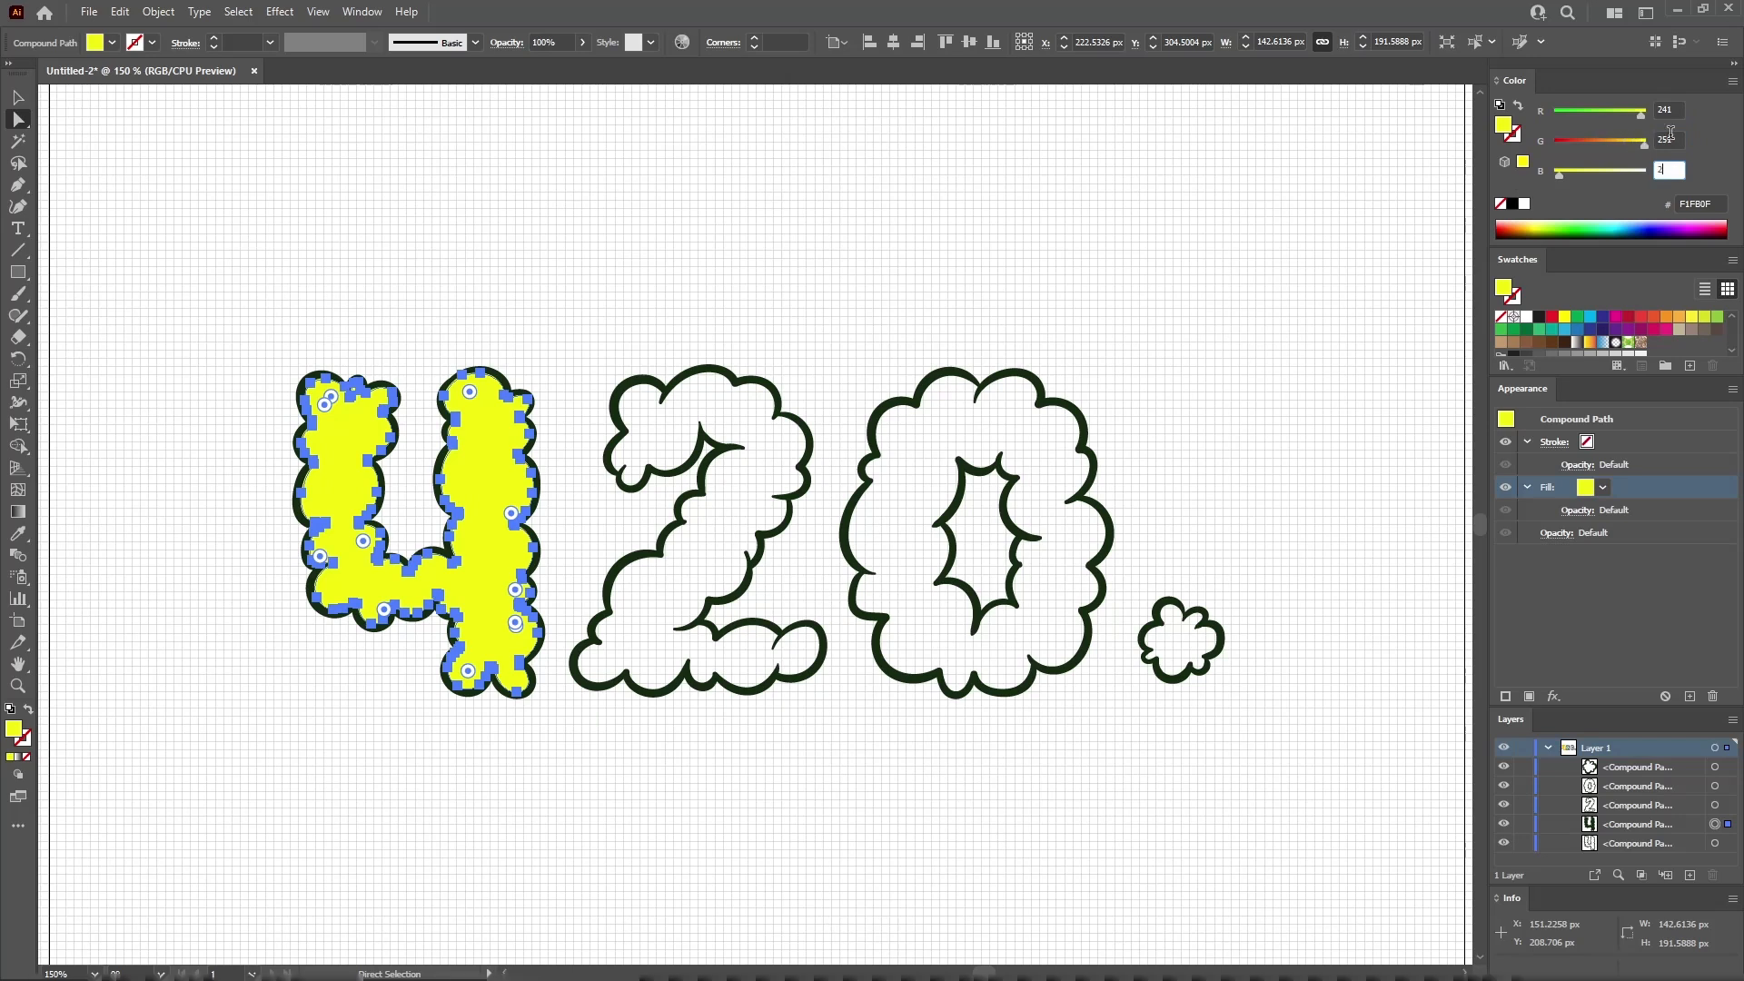
type("255")
key("Return")
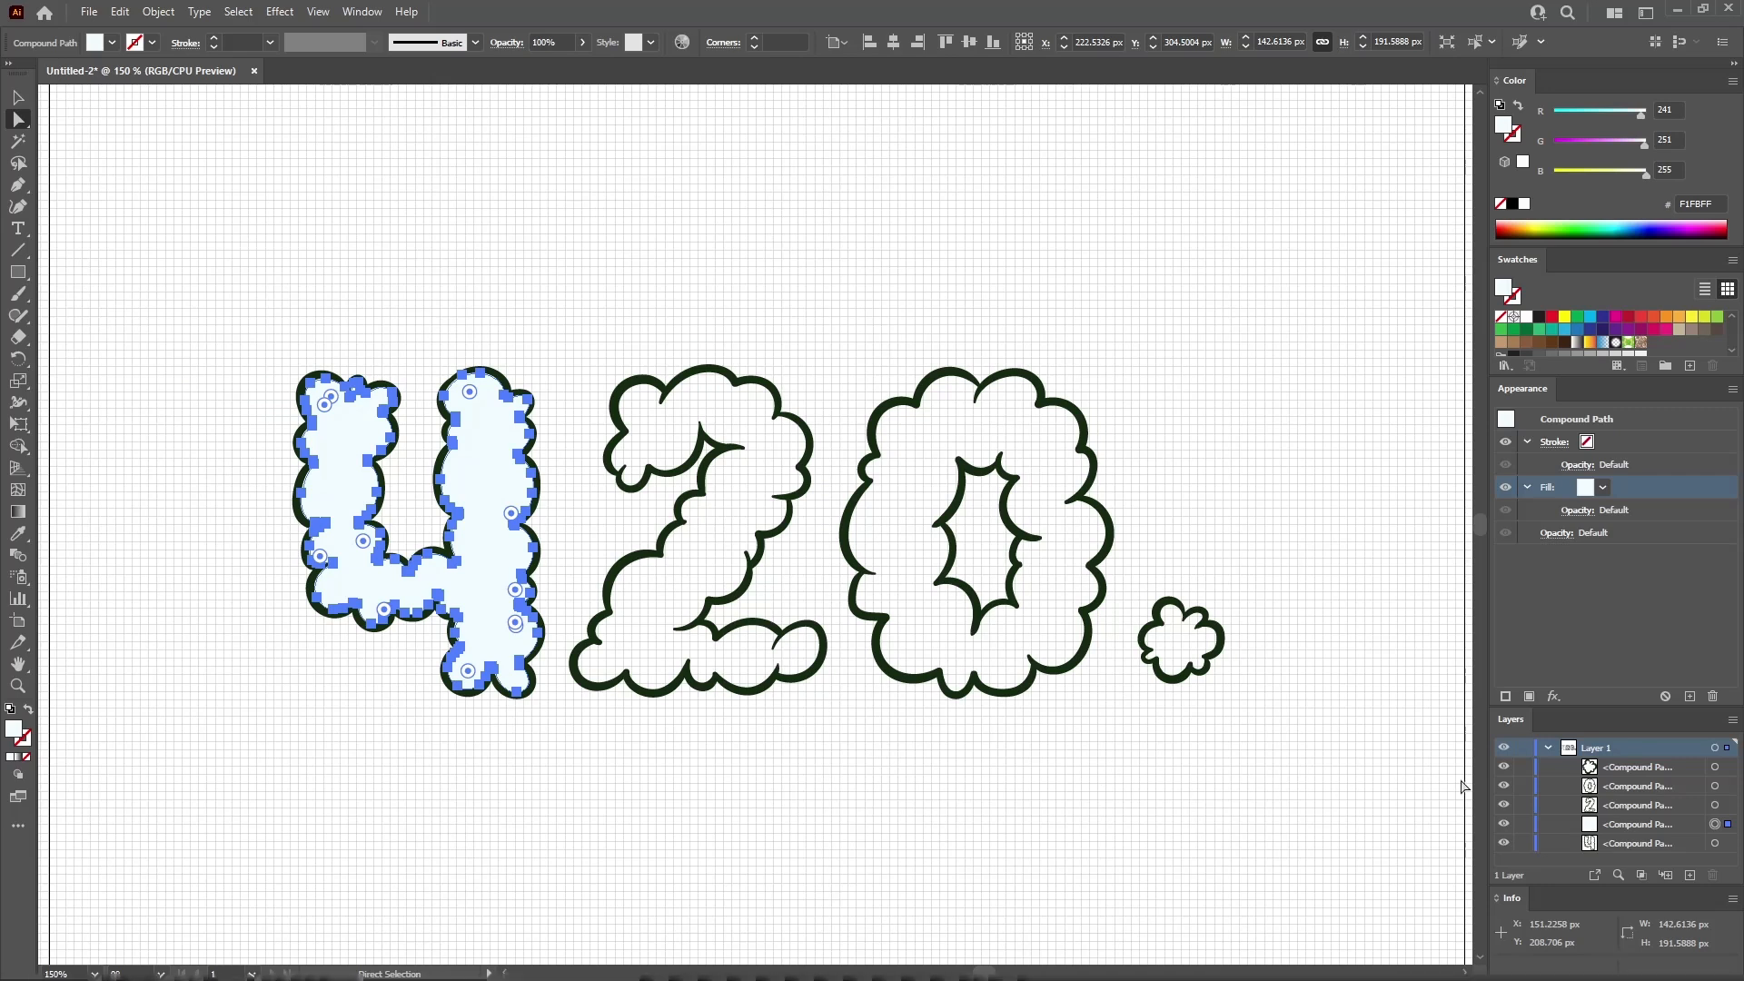
Copy the outlined numeral 2 and paste the duplicate in place, in front of the original
left_click(1715, 804)
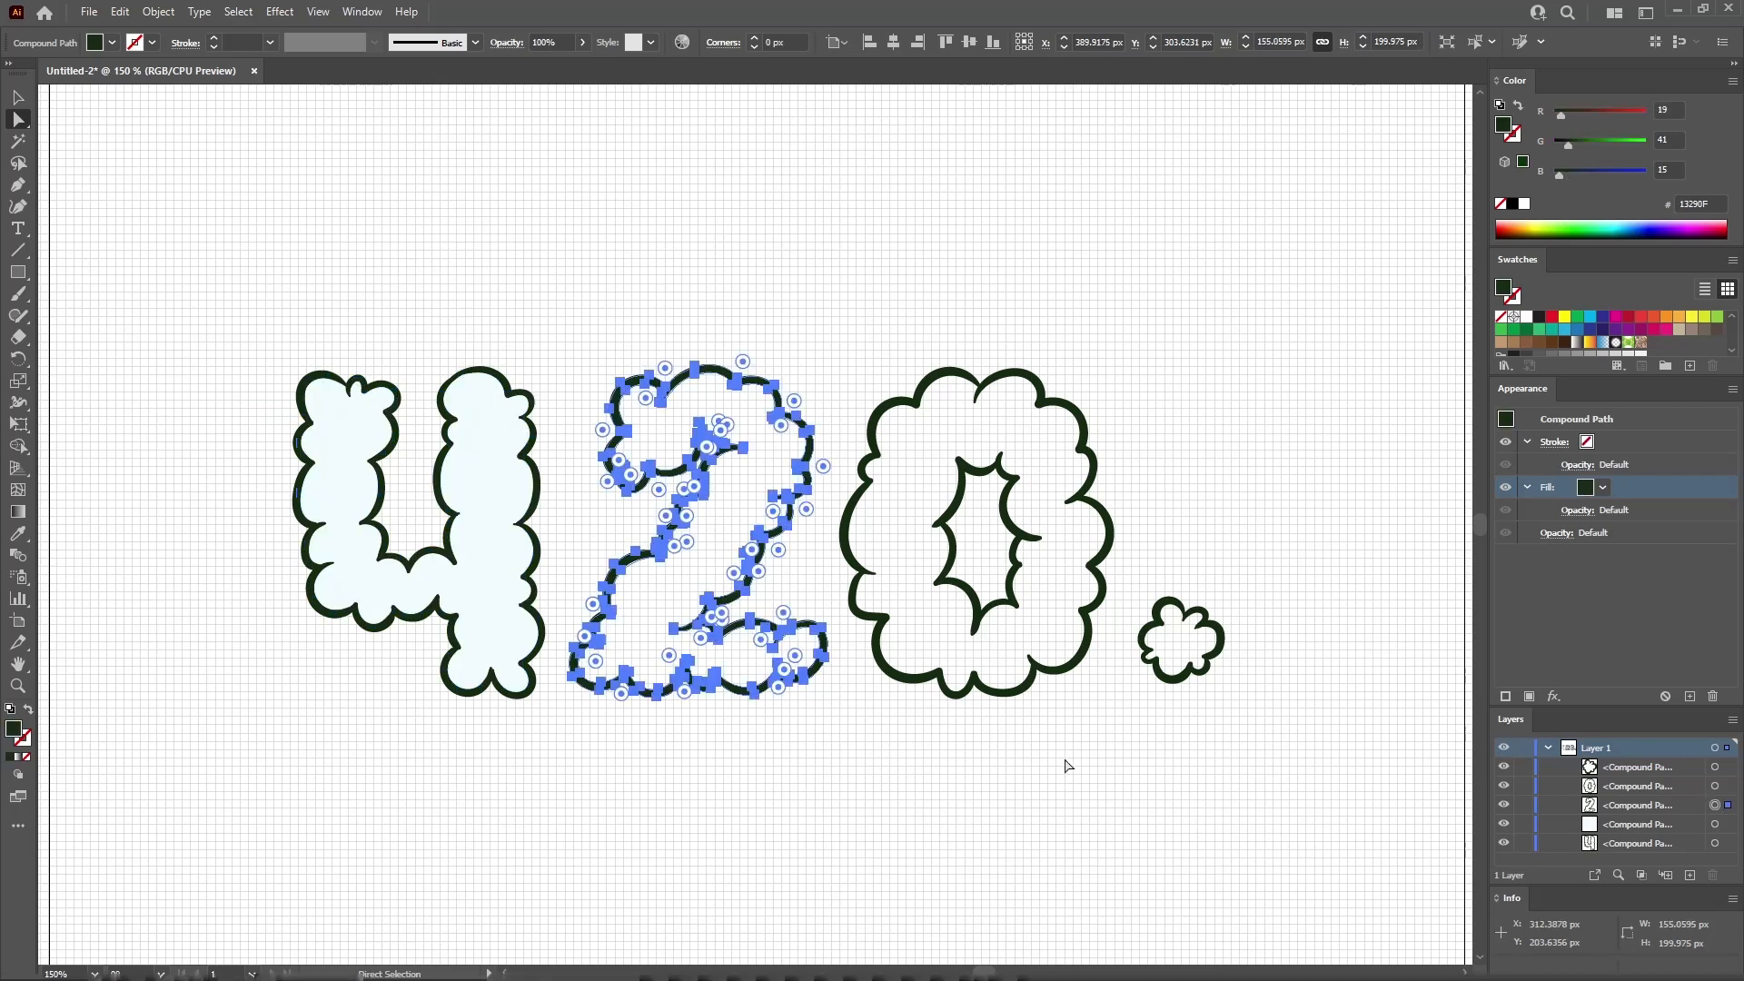
key("ctrl+c")
key("ctrl+f")
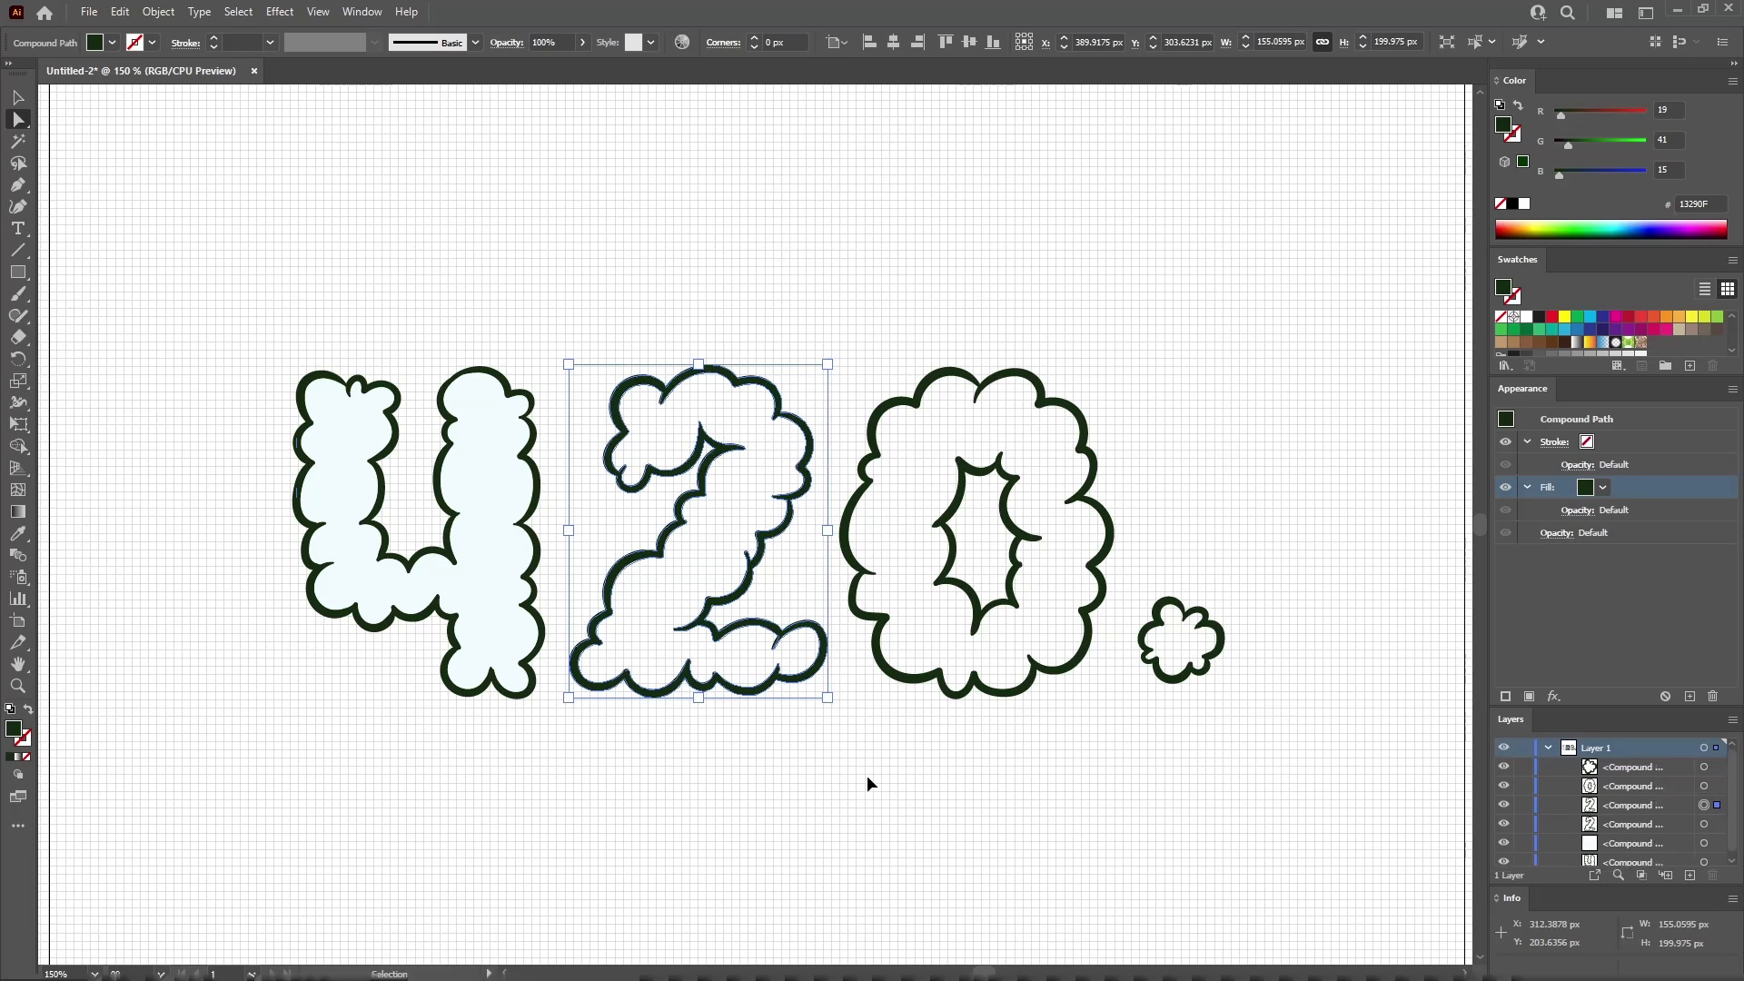
Delete the duplicated 2's outer contour and fill the remaining shape with R 241, G 251, B 255
left_click(808, 690)
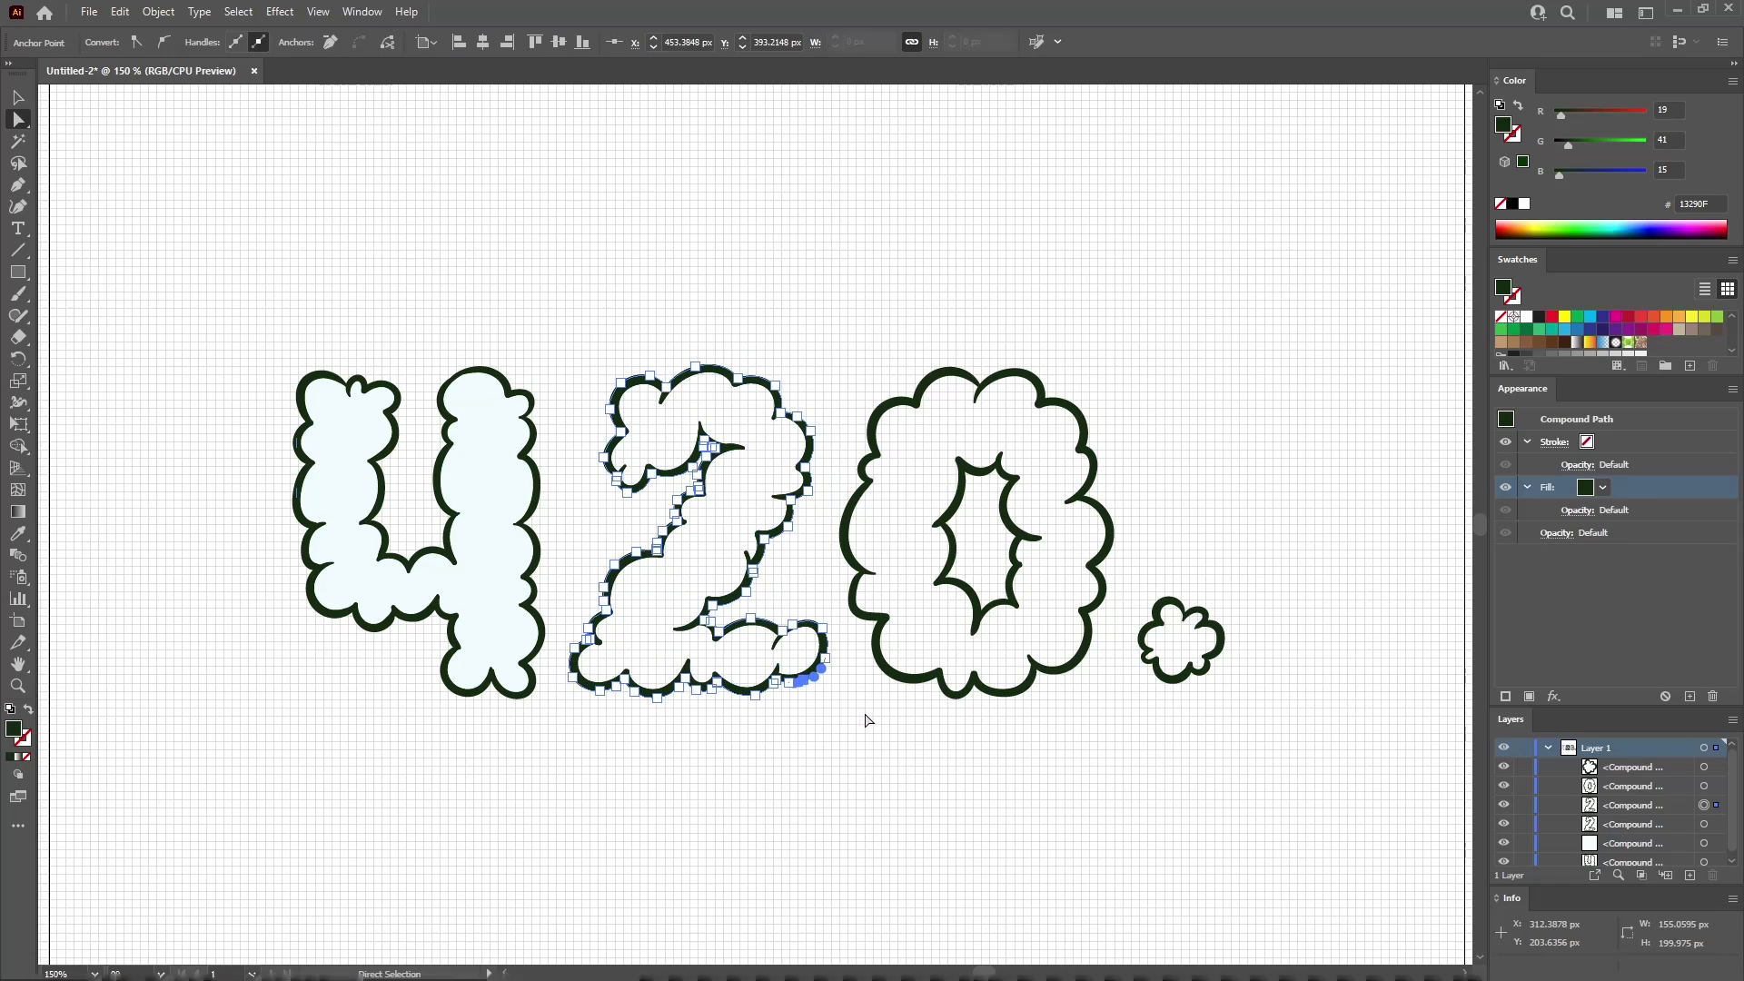
left_click(867, 721)
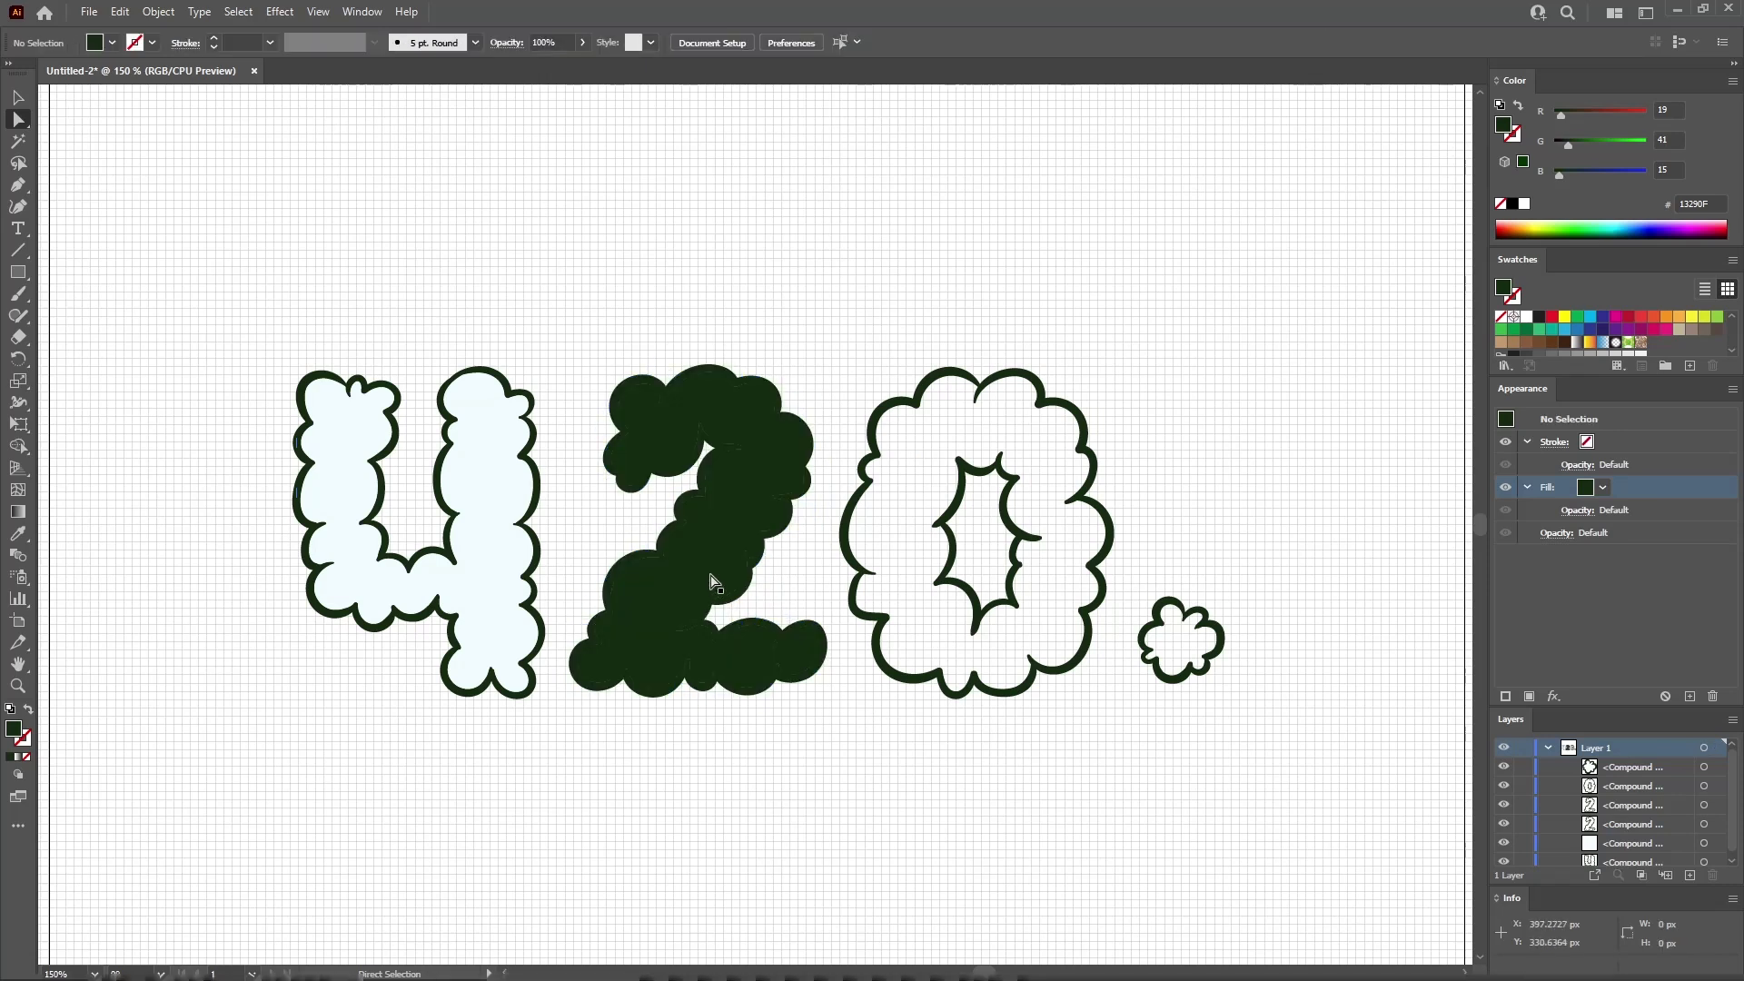
left_click(713, 586)
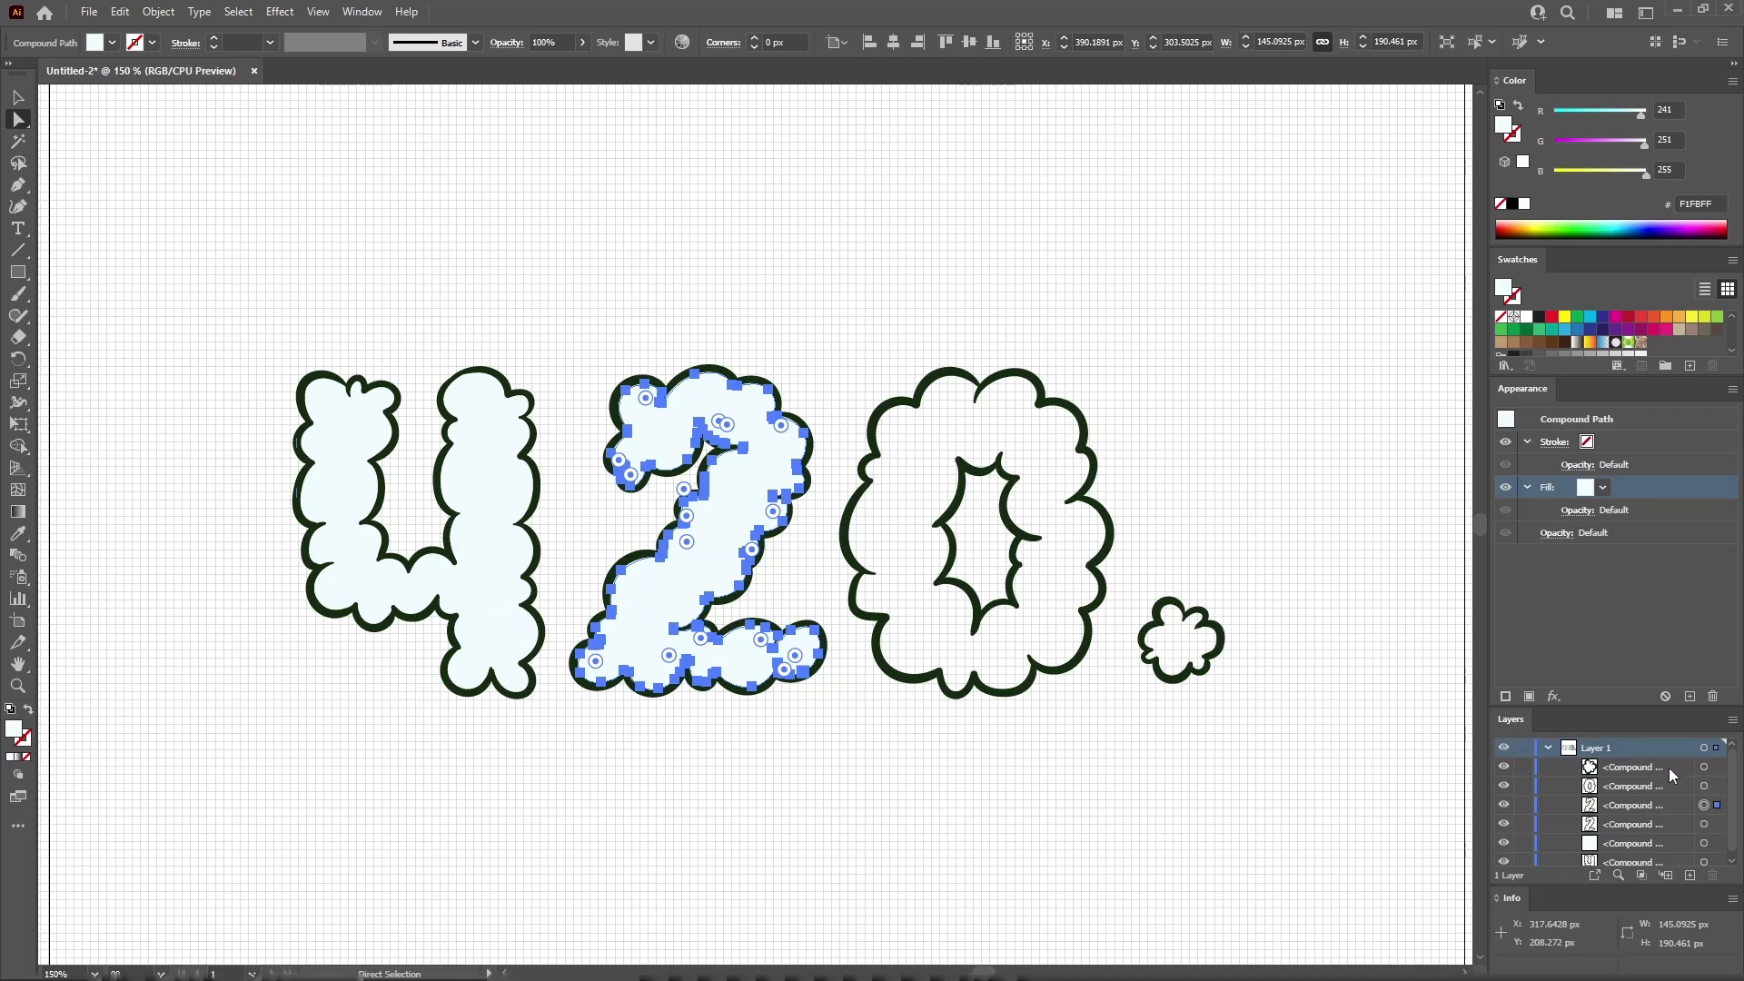
Duplicate the outlined 0 in place in front of the original and delete the duplicate's outermost contour
left_click(1703, 786)
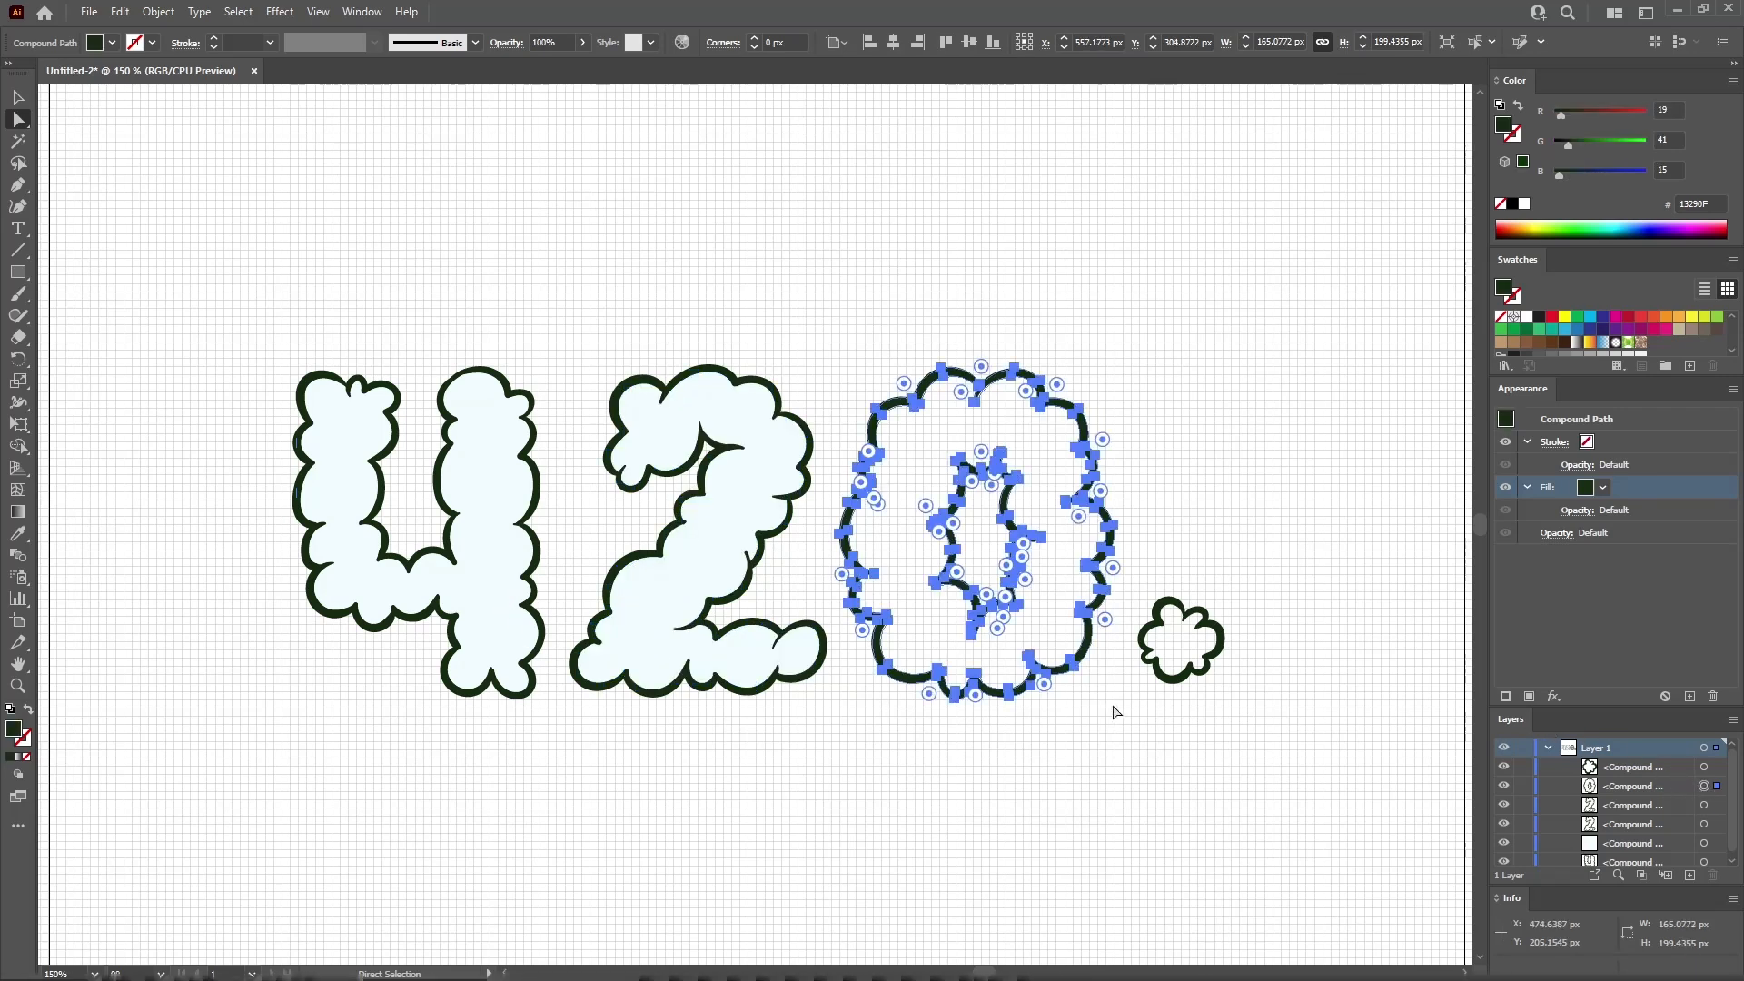
key("v")
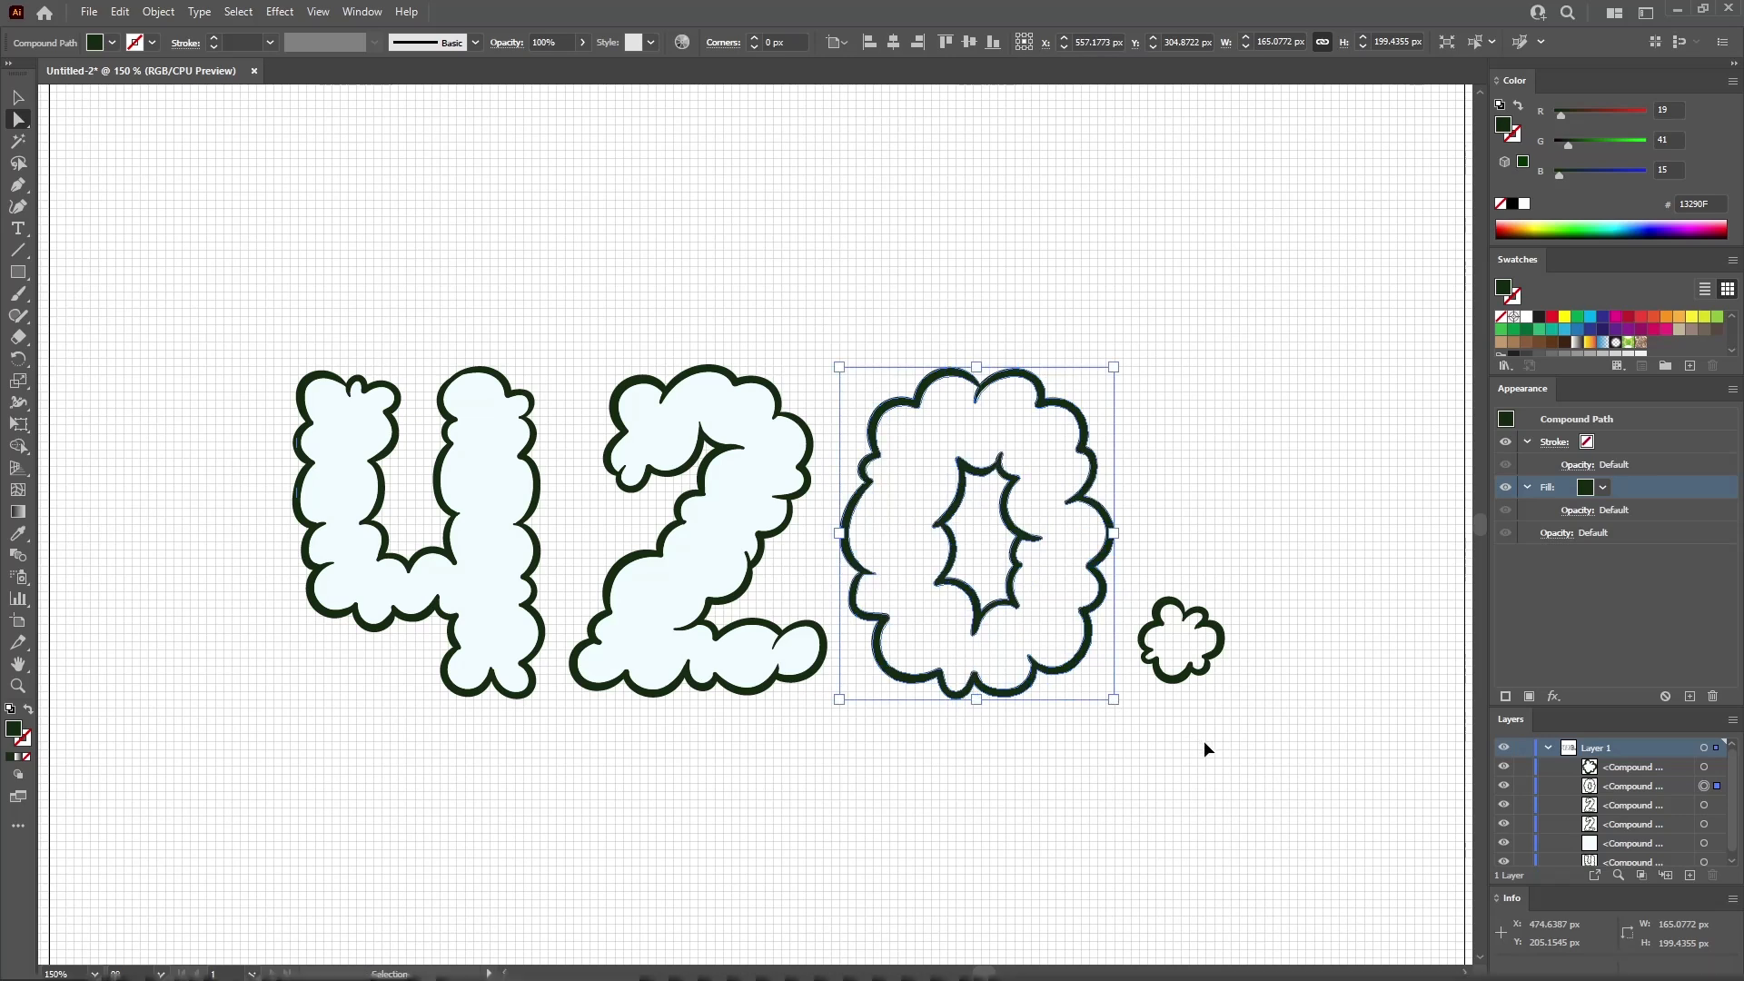
key("a")
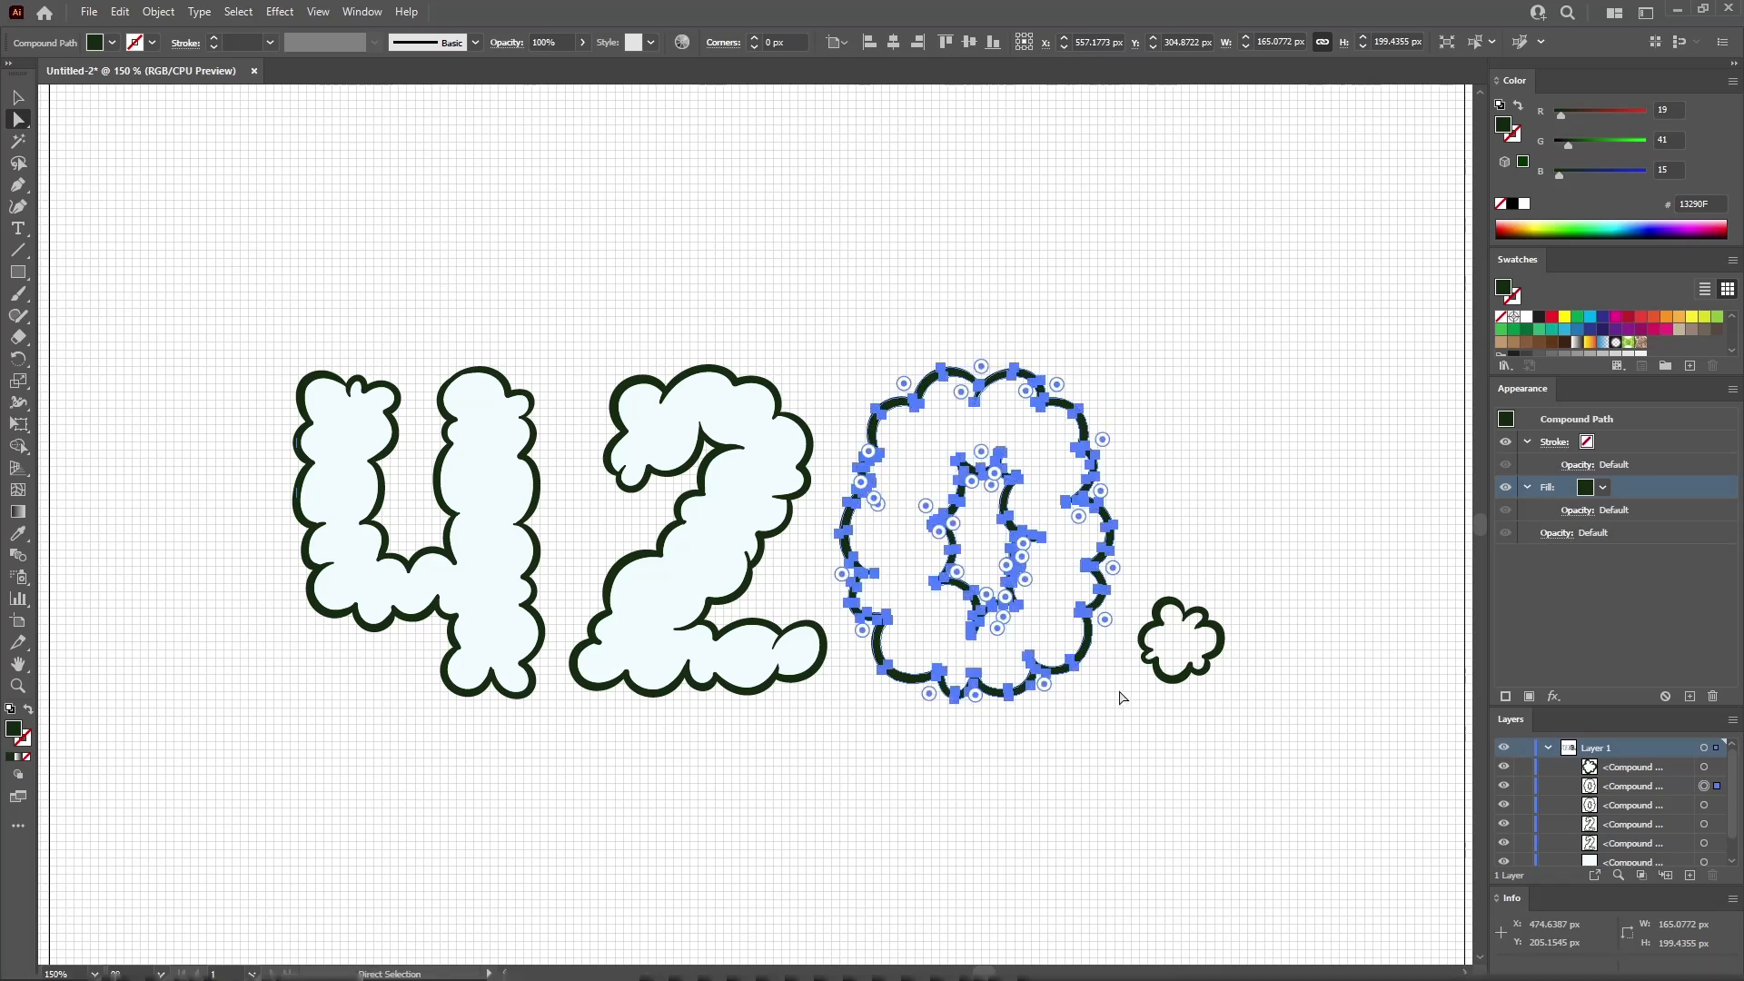
left_click(1076, 670)
key("Delete")
key("Delete")
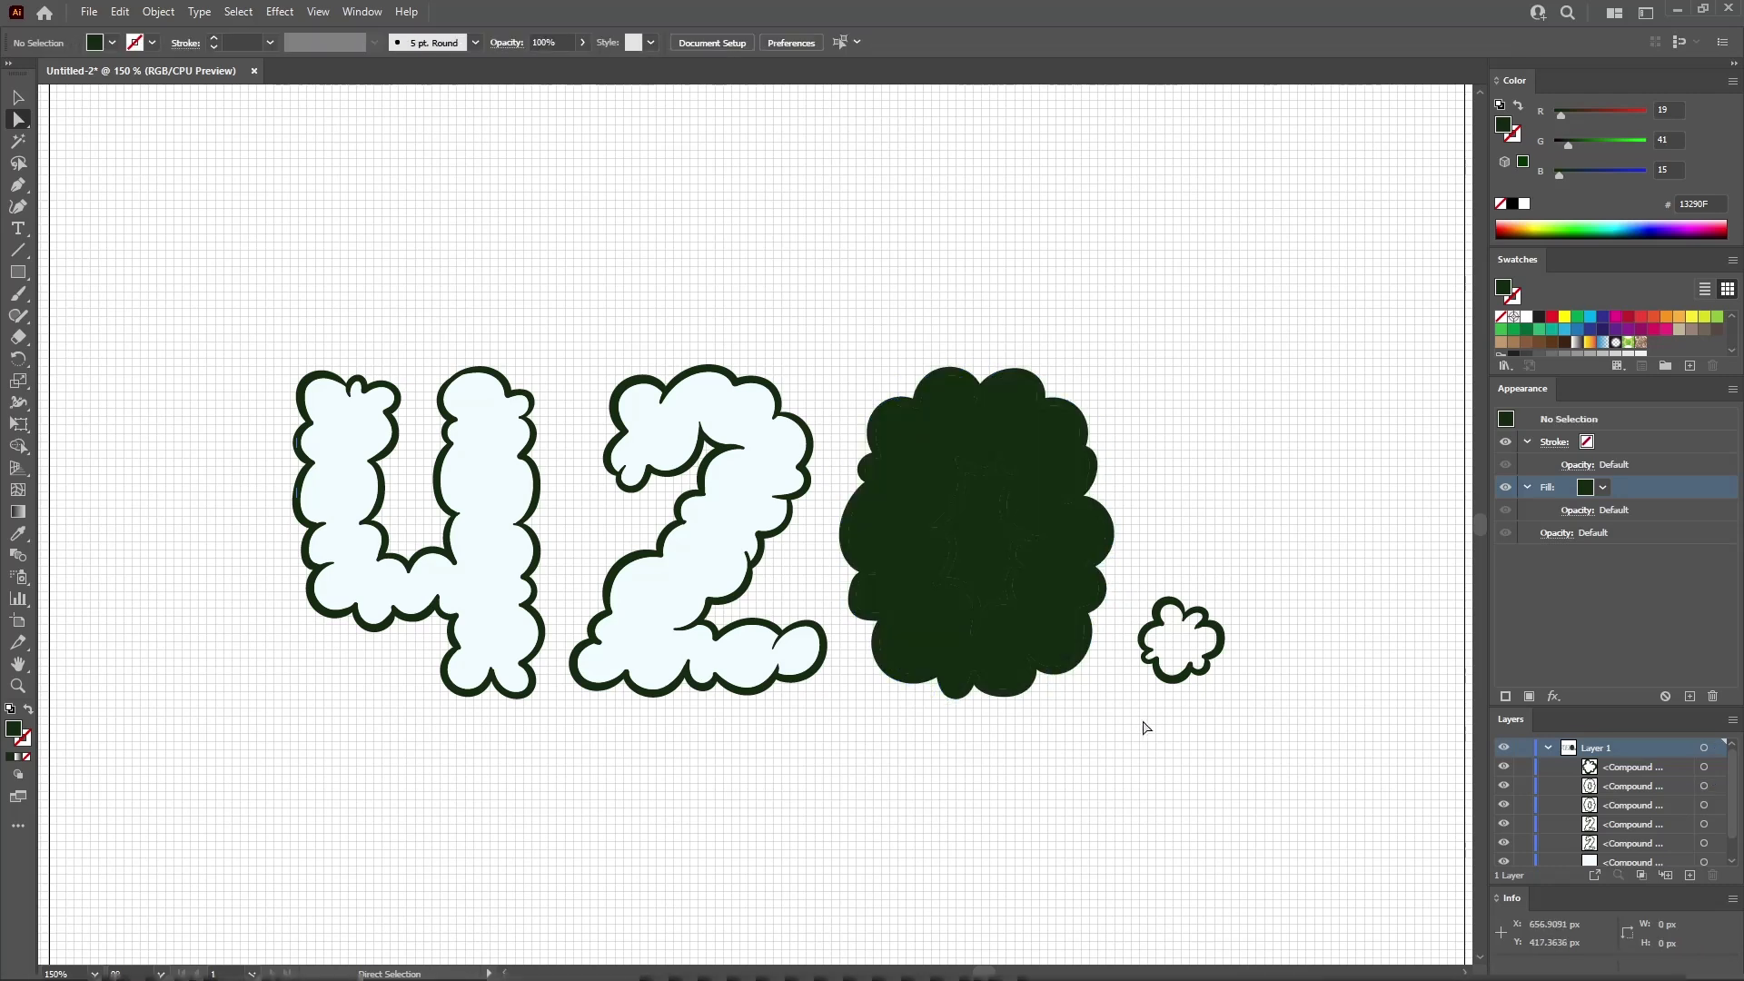
Delete the innermost contour of the duplicated 0 and fill the remaining ring shape with R 241, G 251, B 255
left_click(1058, 607)
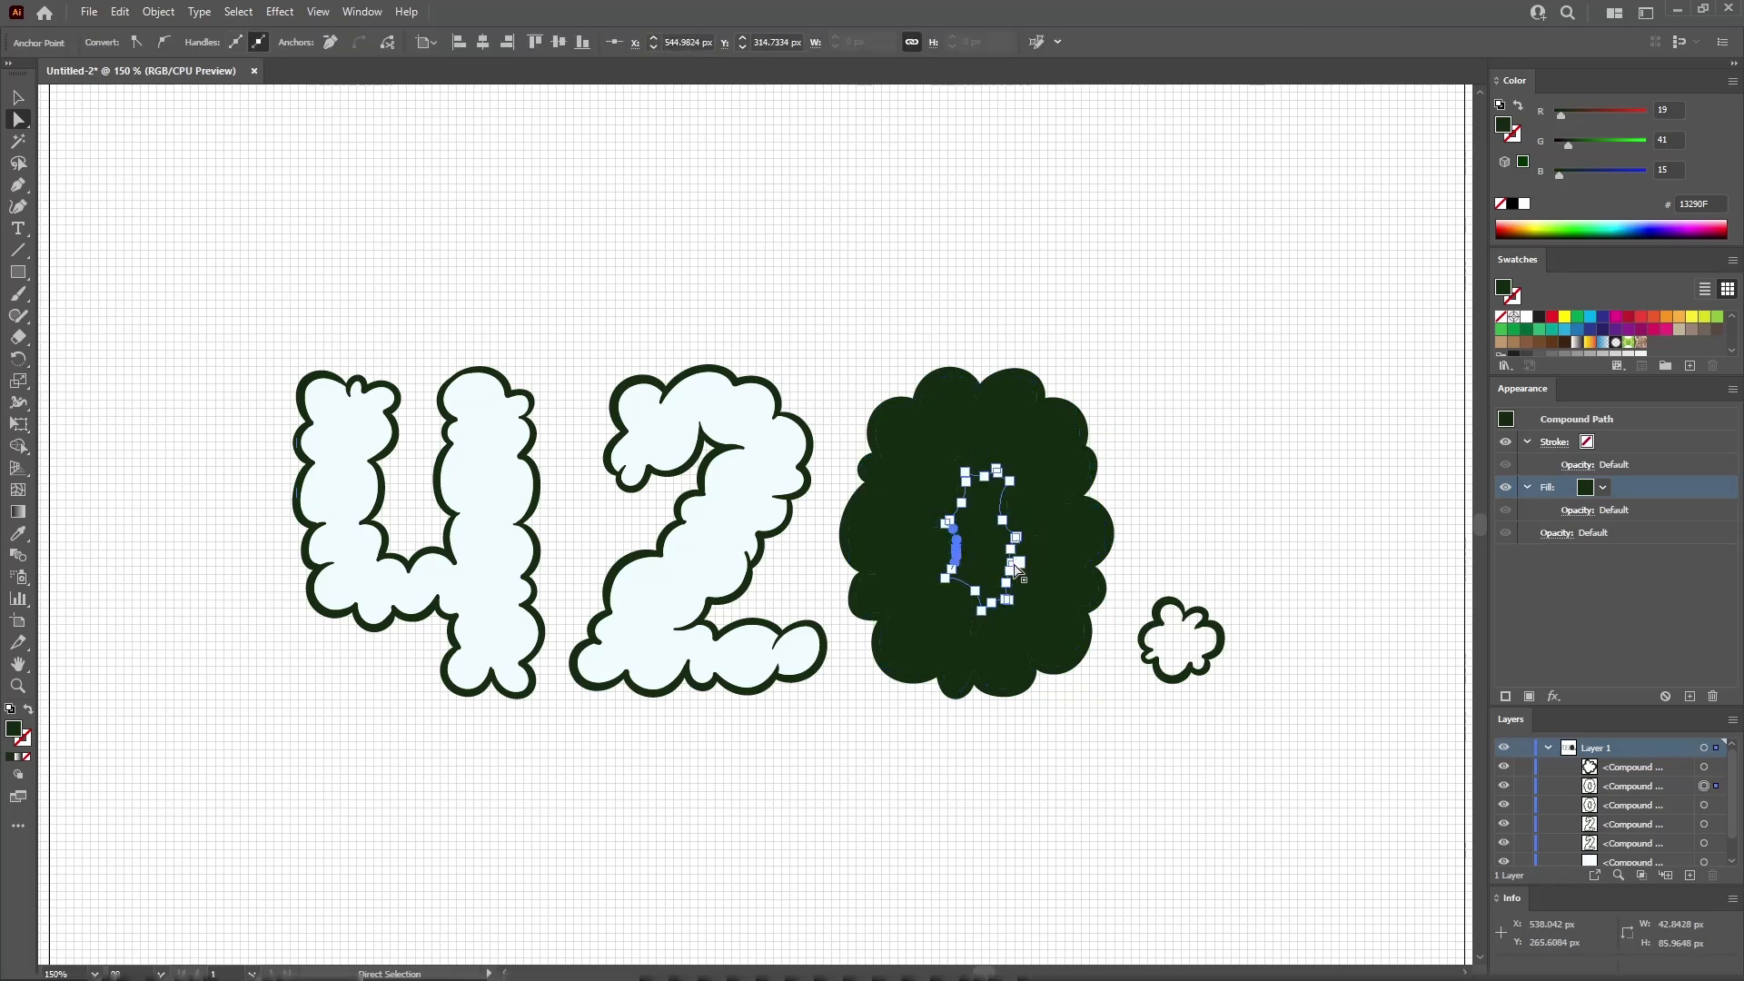
left_click(986, 557)
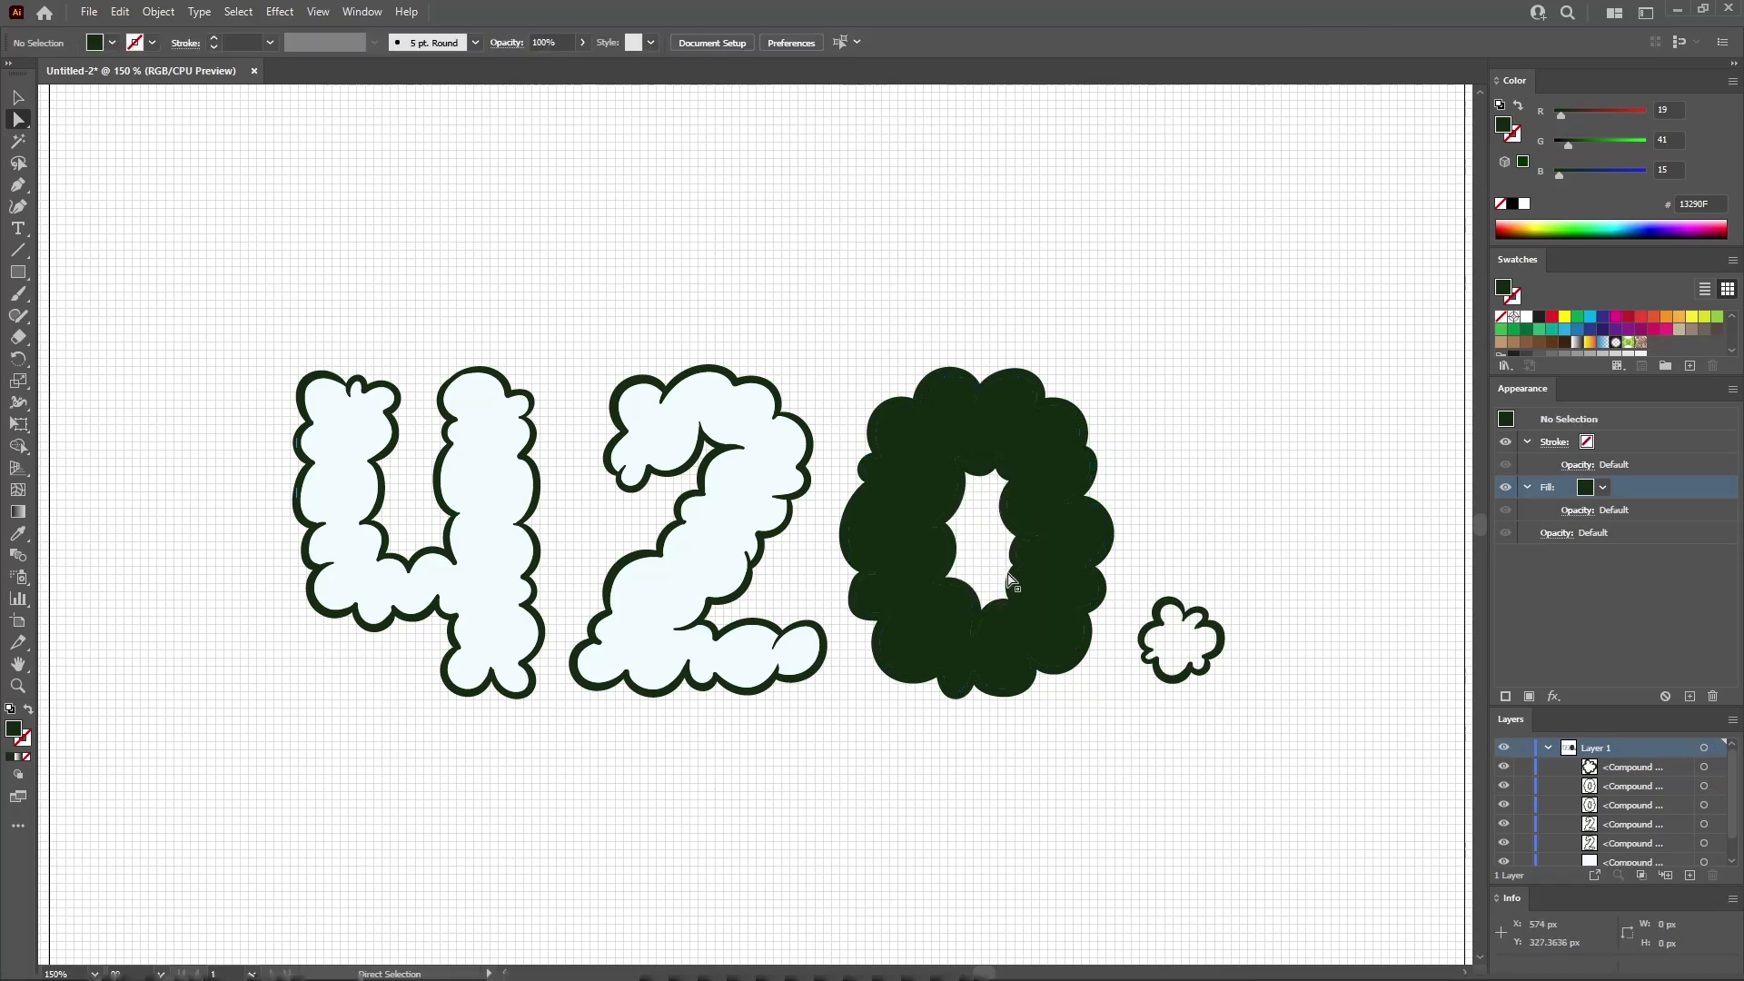
left_click(1053, 590)
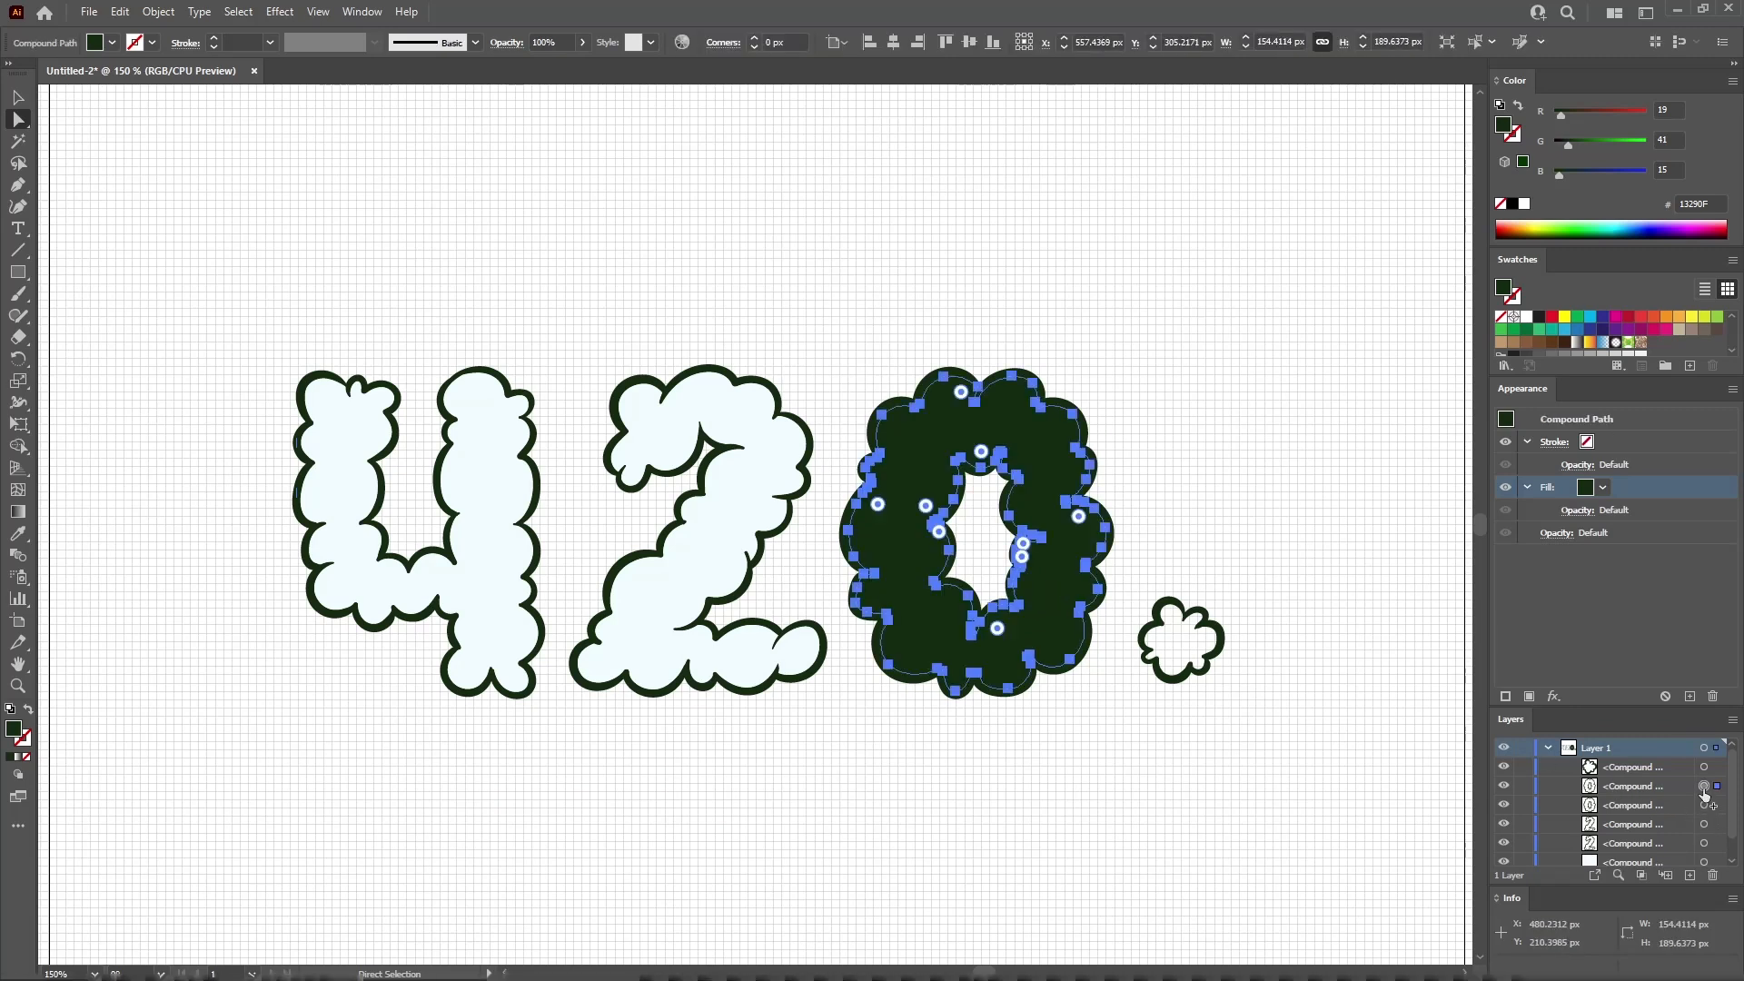
left_click_drag(1703, 789, 1704, 787)
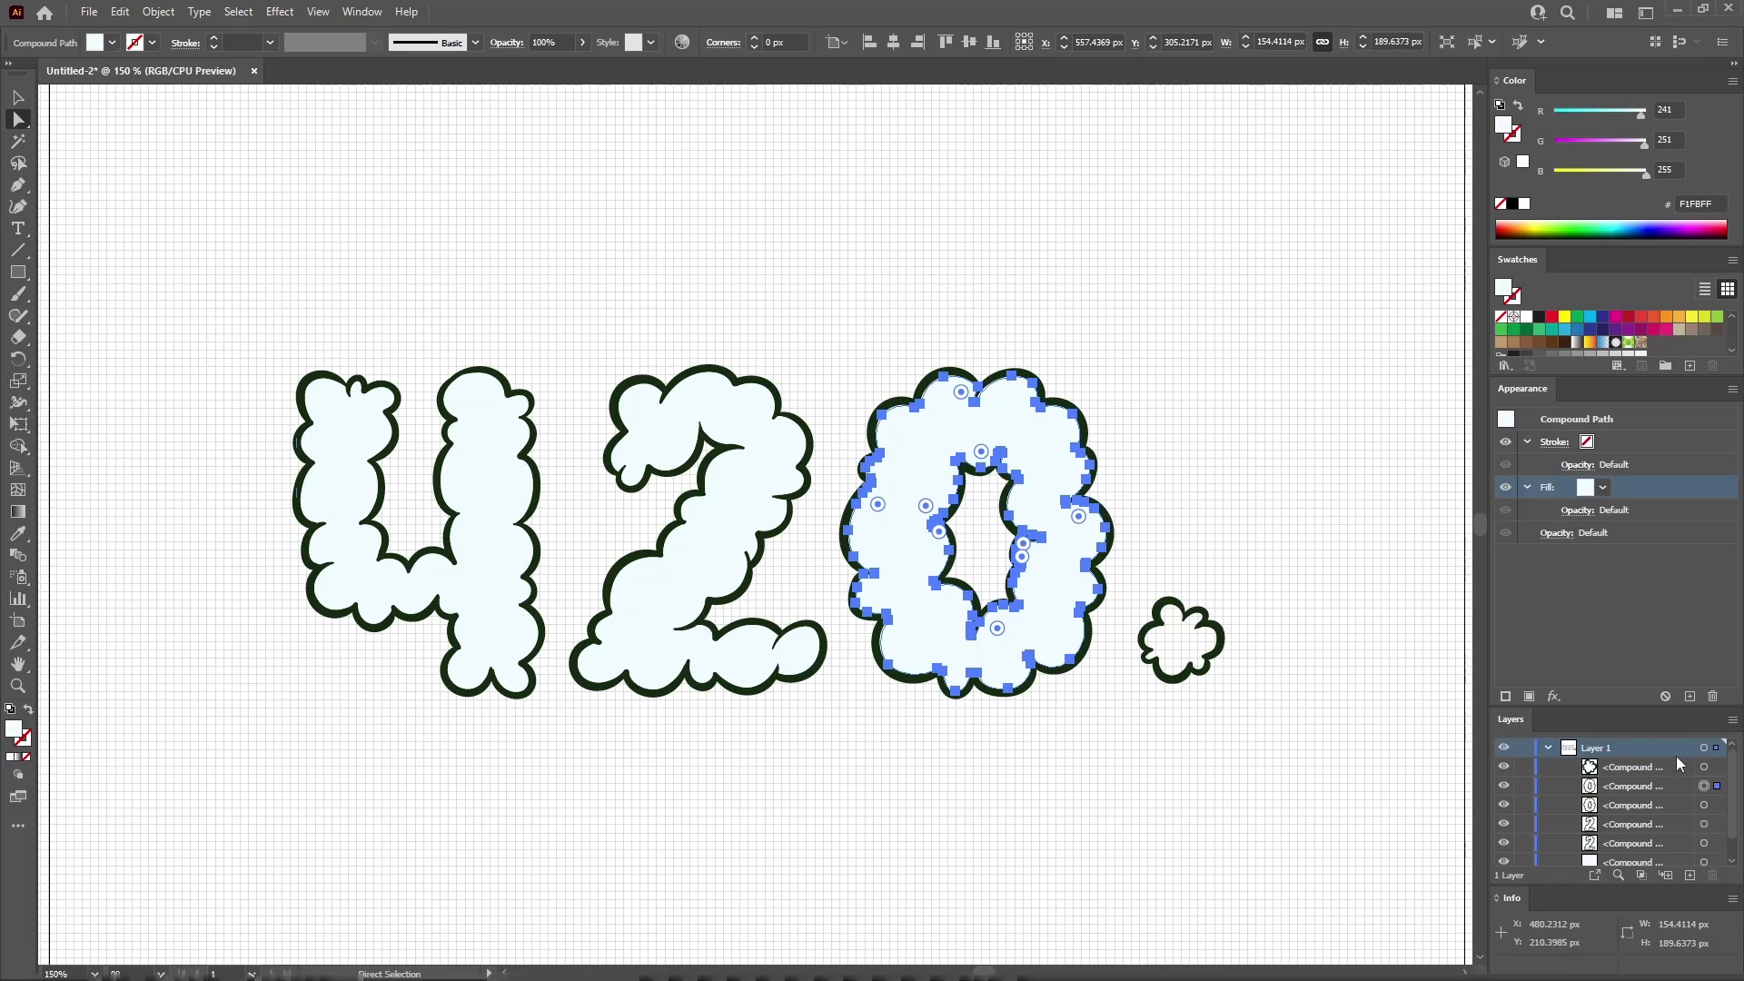
Copy the outlined period and paste the duplicate in place, in front of the original
left_click(1705, 767)
key("v")
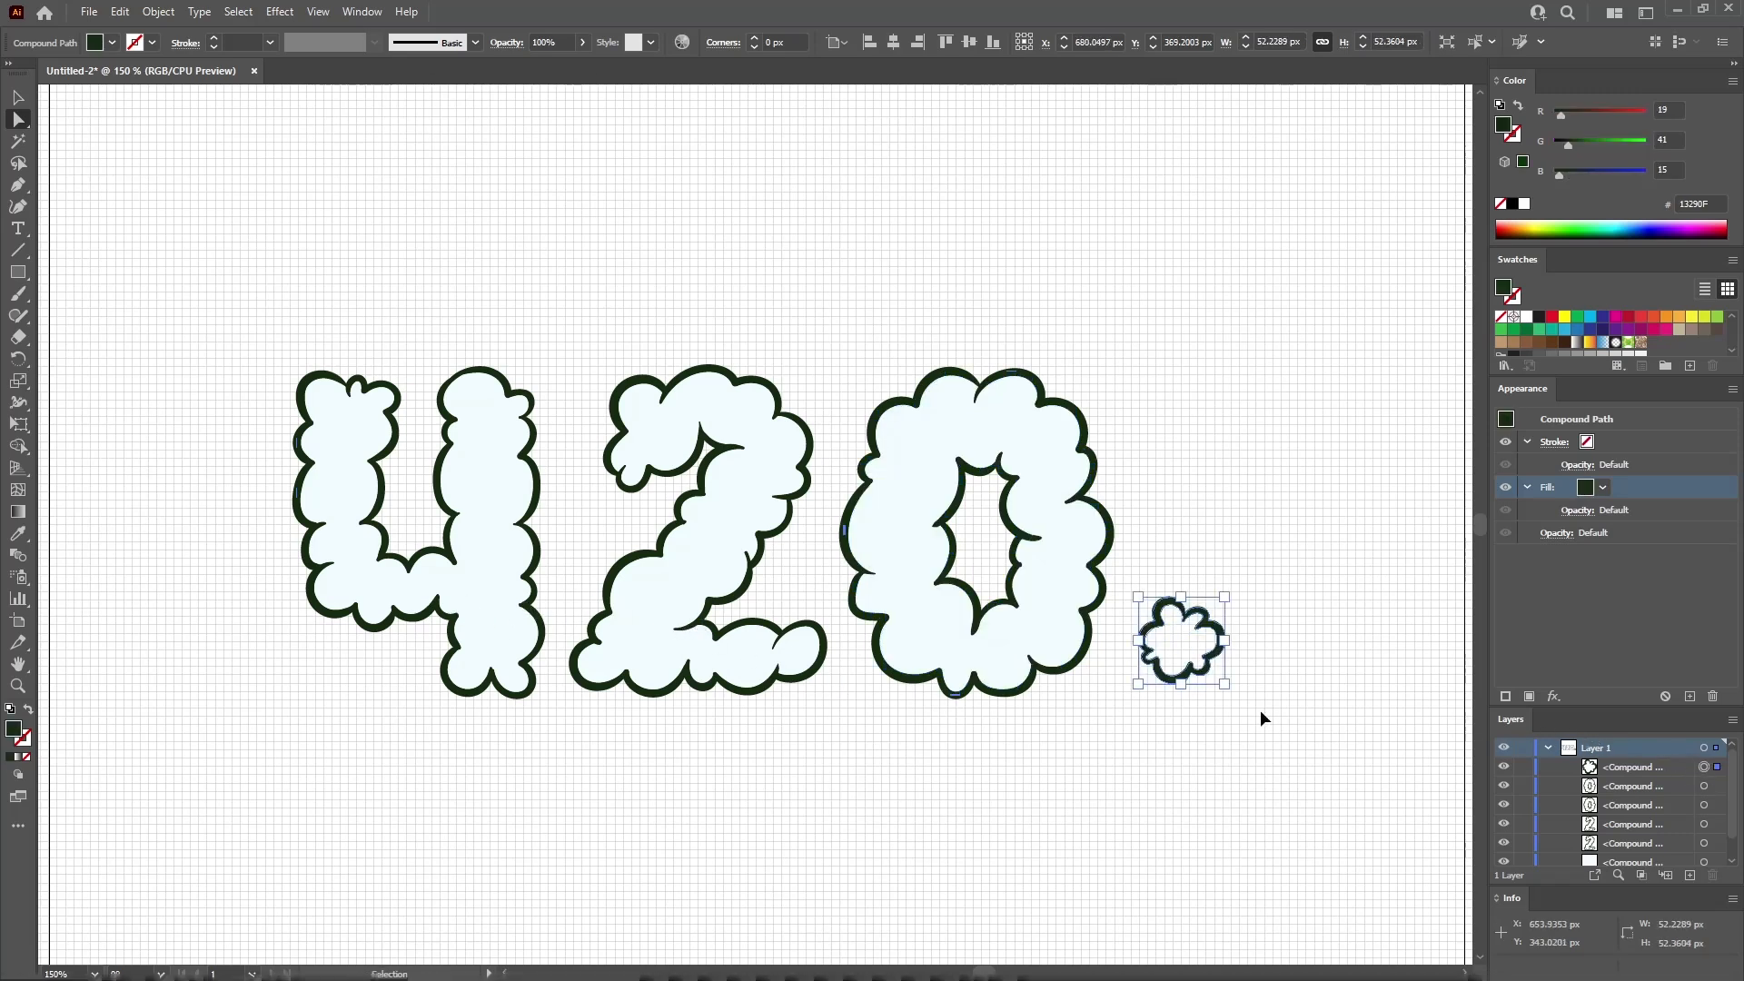
key("a")
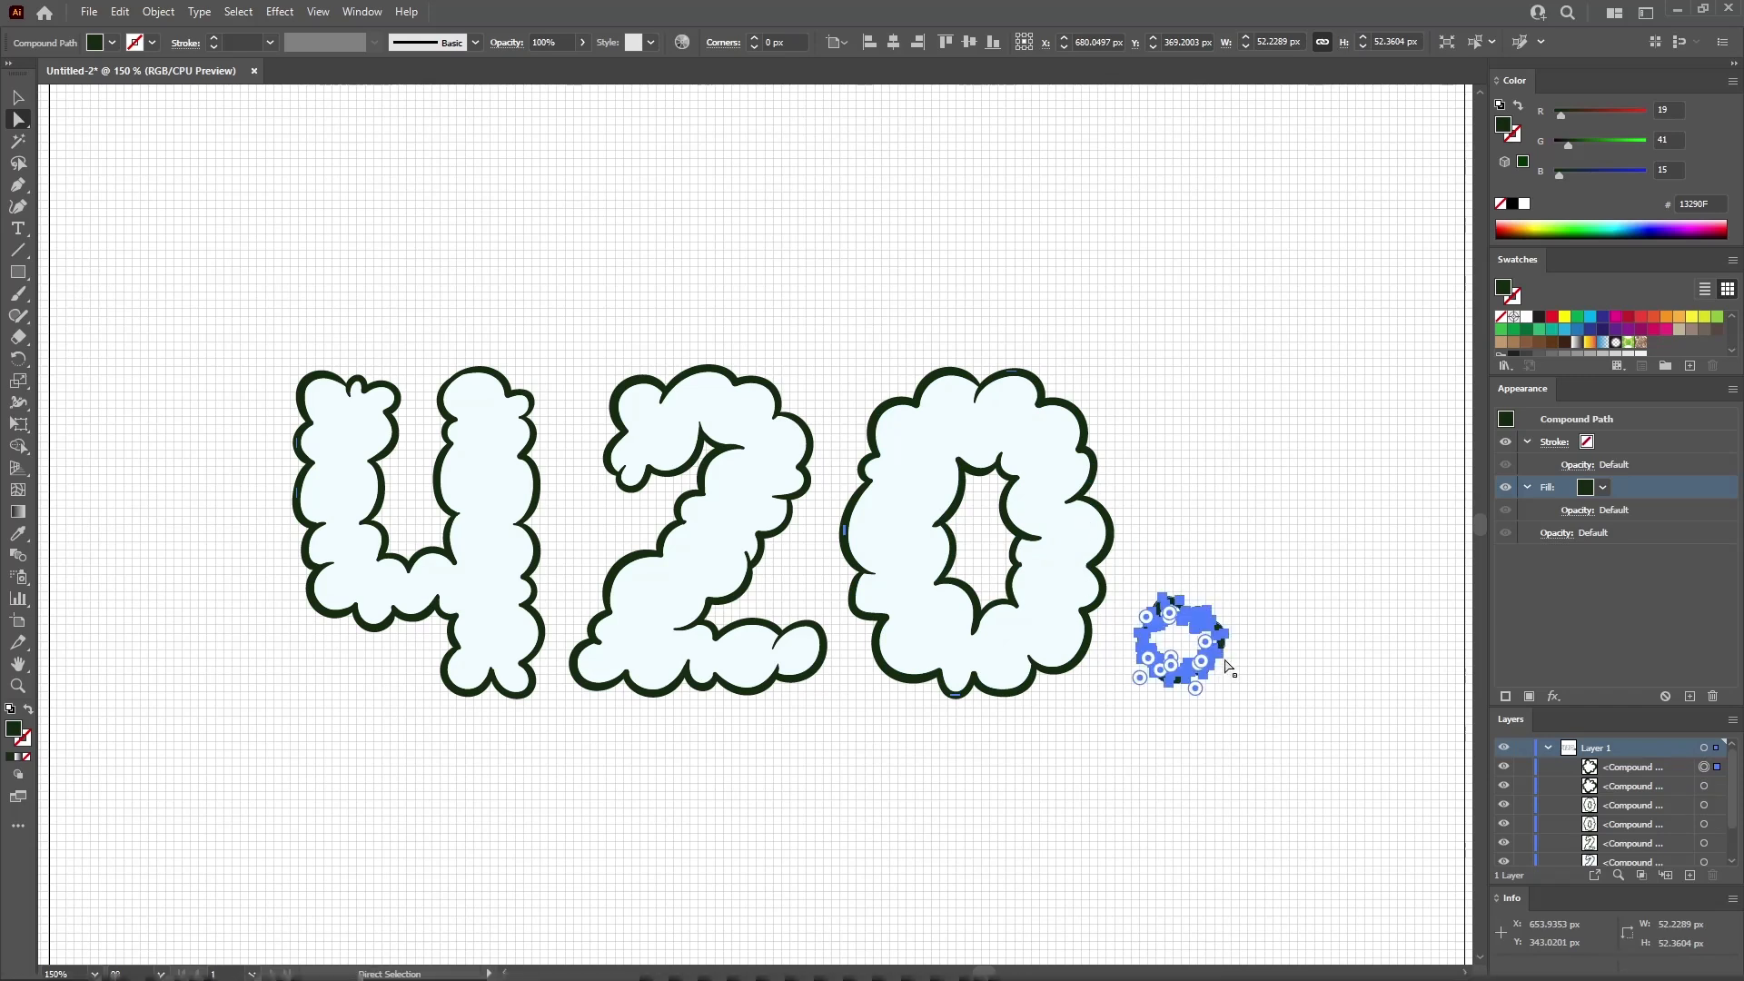
Delete the duplicated period's outer contour and give the remaining shape the numerals' pale fill, R 241, G 251, B 255
left_click(1322, 669)
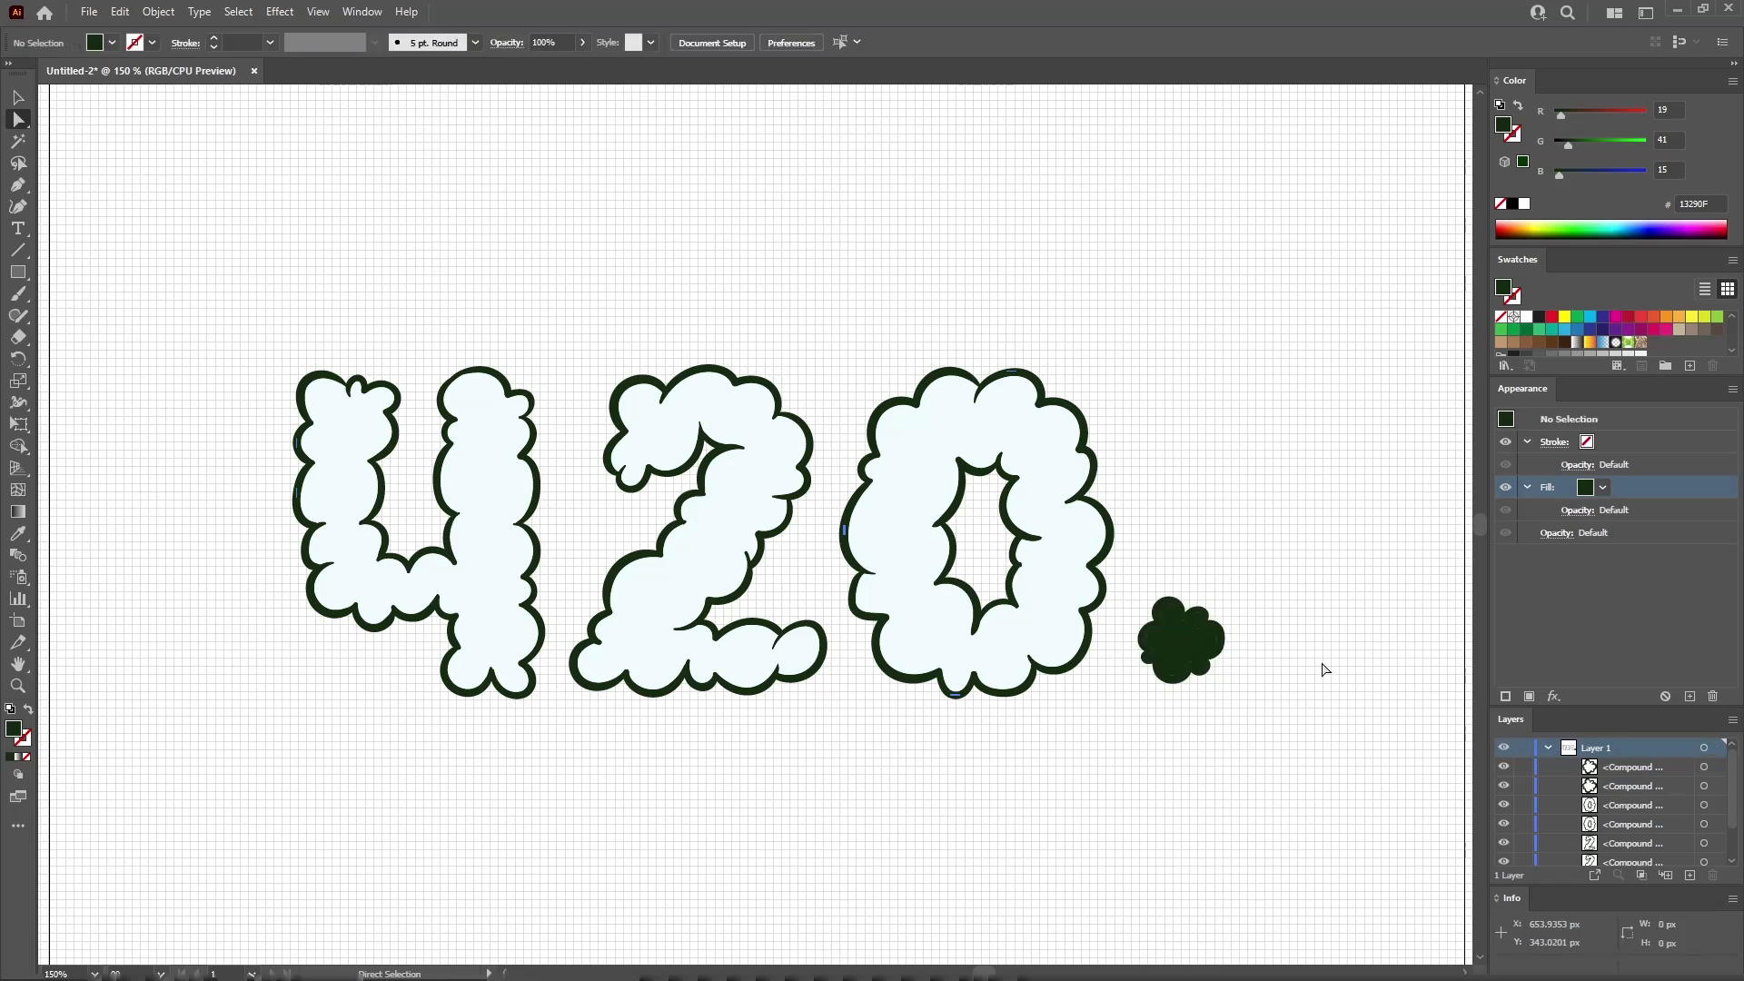
left_click(1190, 652)
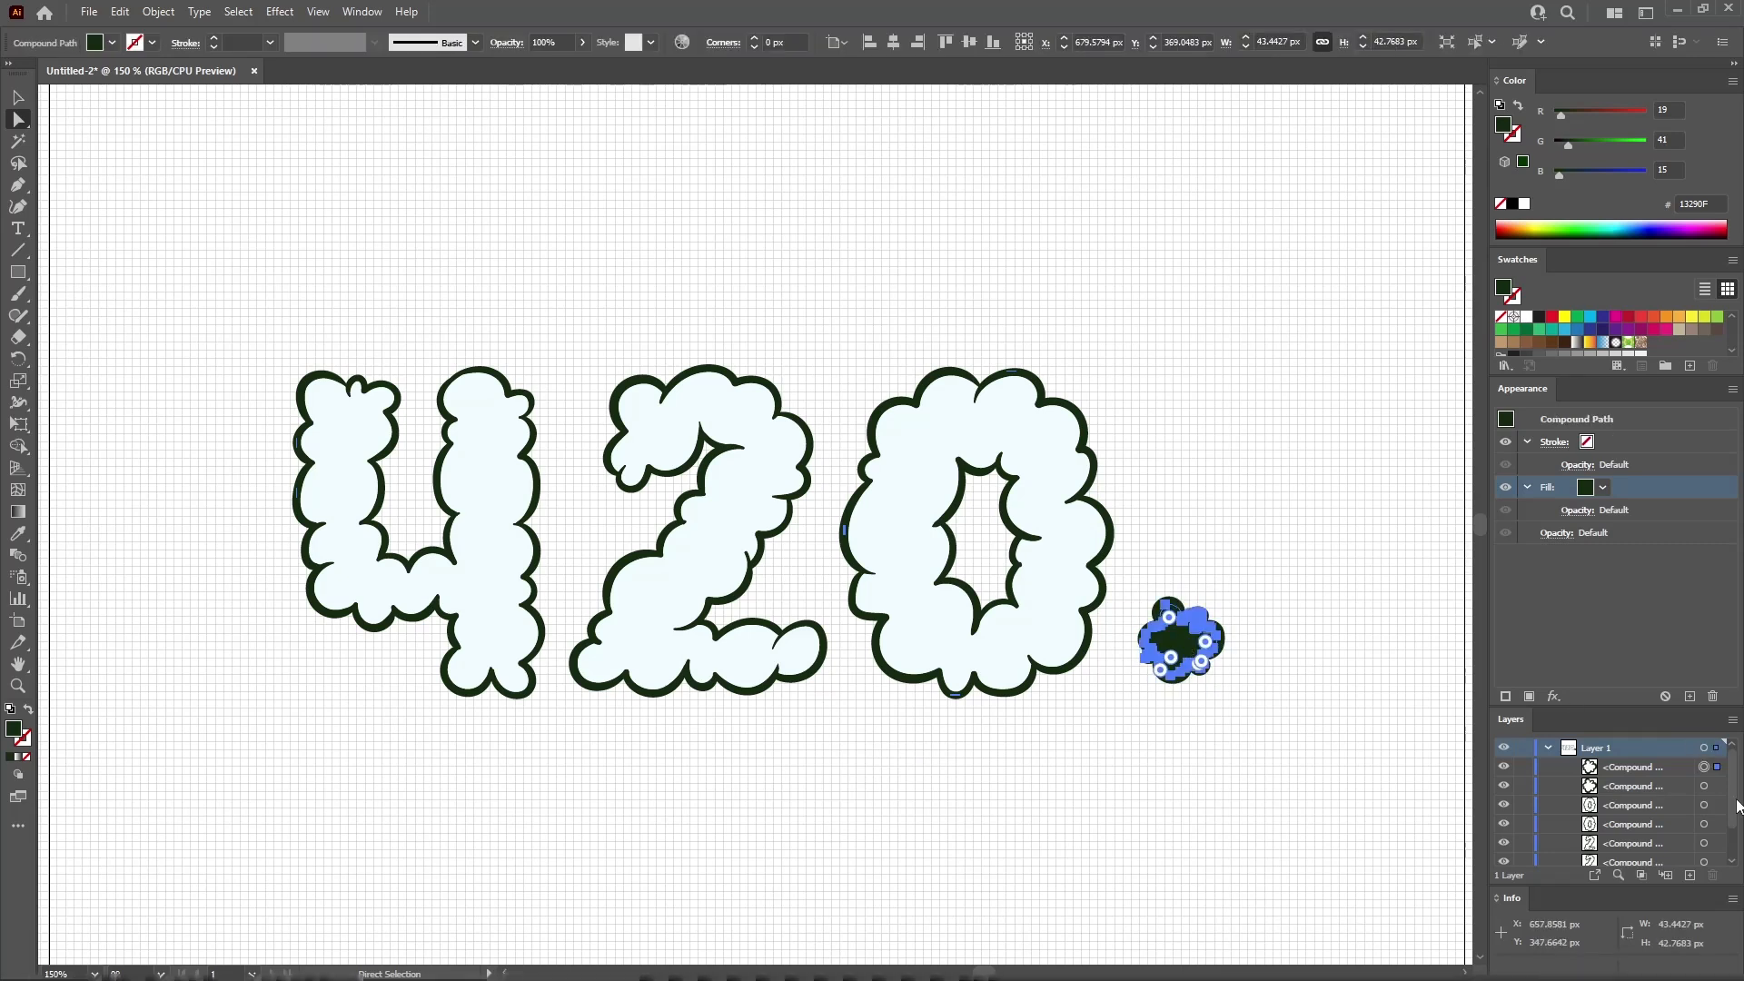
left_click_drag(1704, 806, 1704, 768)
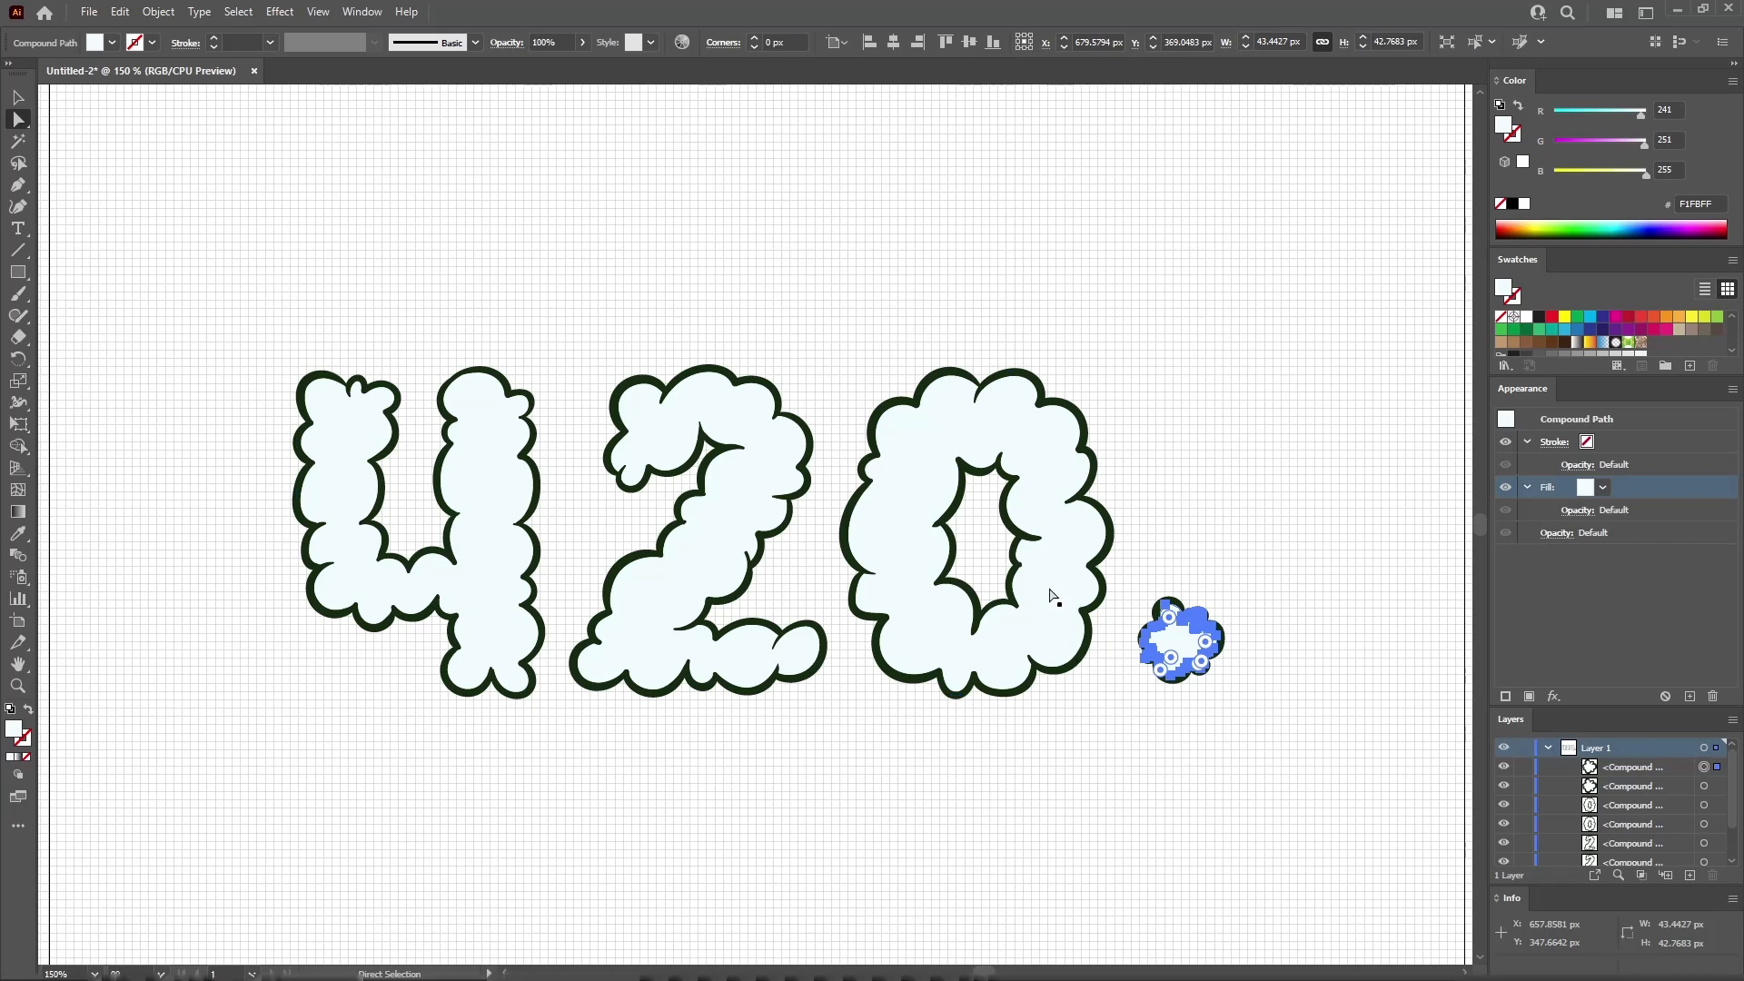
Combine the pale inner shapes of the 0, 2 and 4 into a single compound path
left_click(1050, 590)
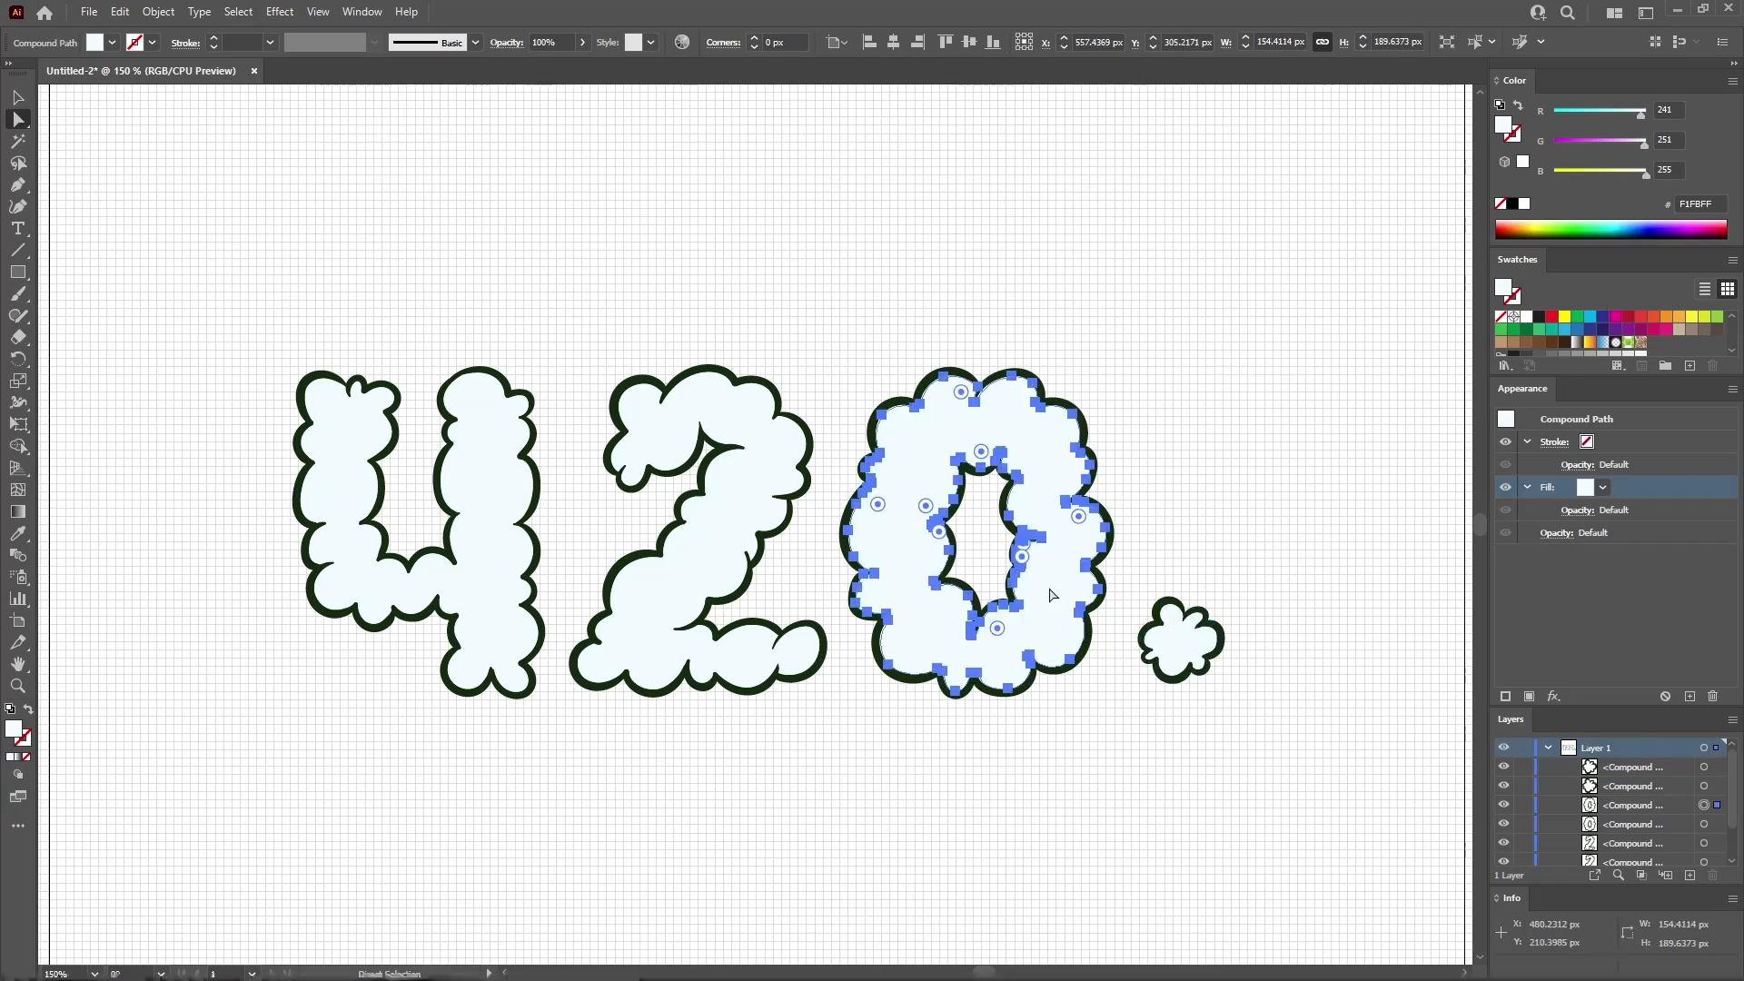
left_click(706, 564, "shift")
left_click(499, 584, "shift")
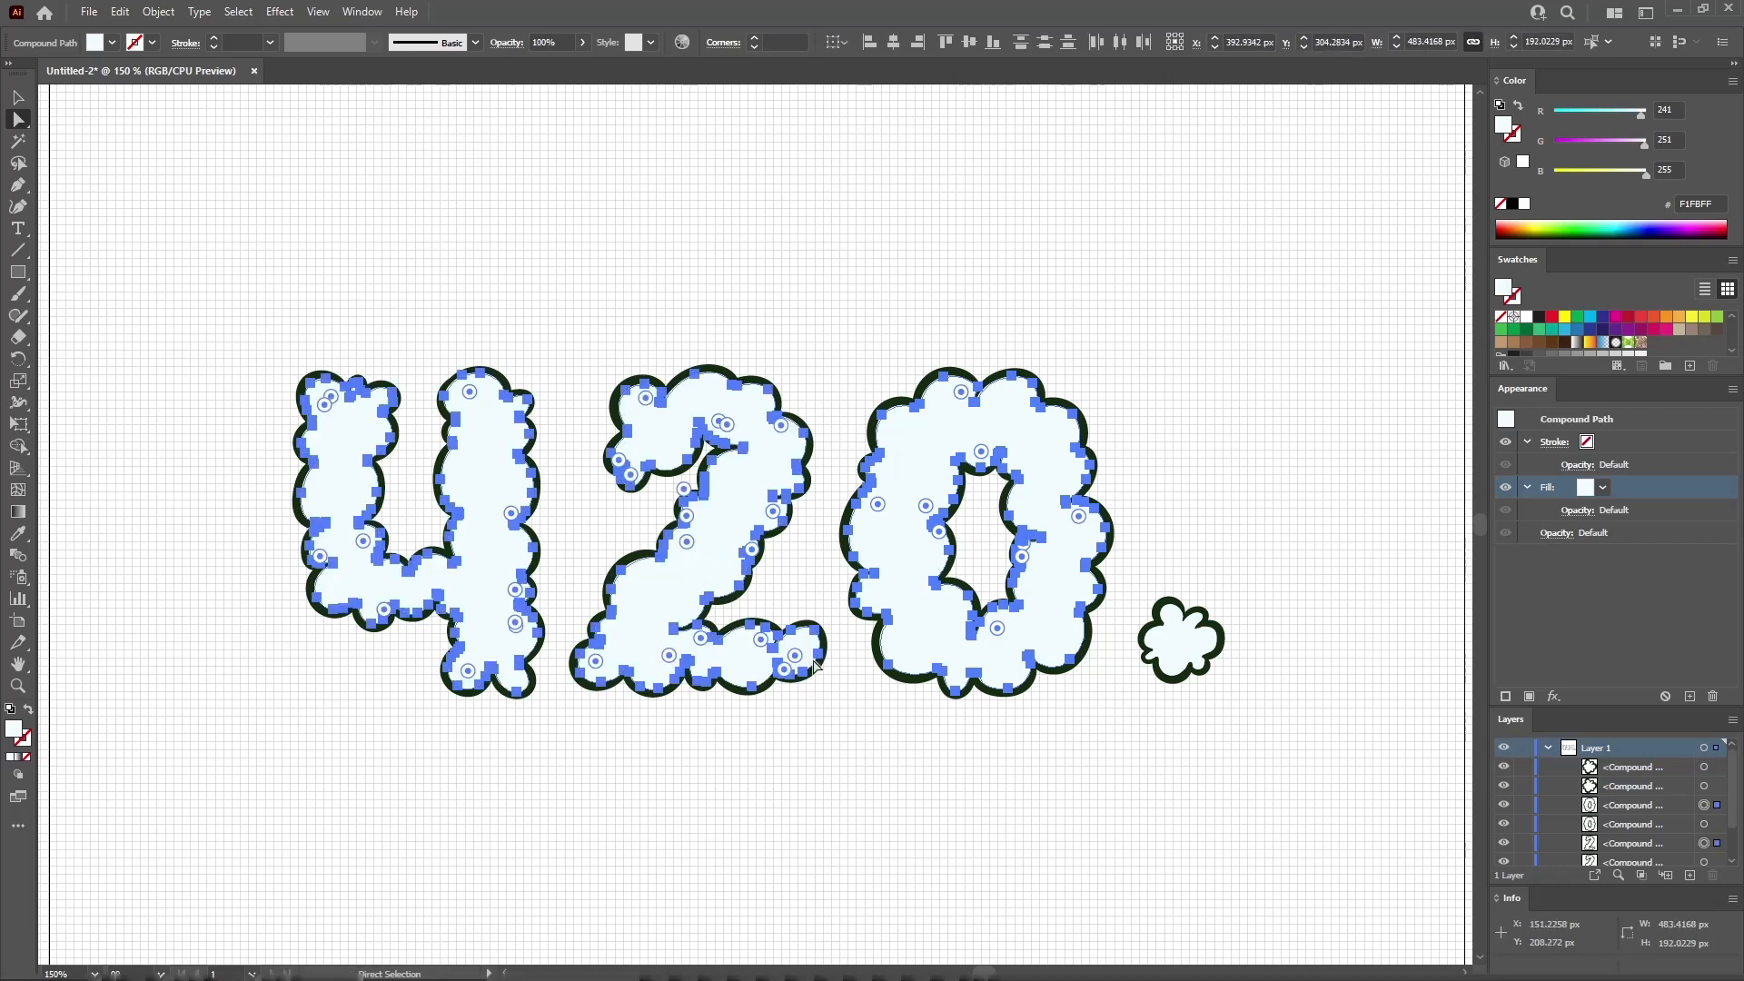
left_click(158, 11)
mouse_move(238, 677)
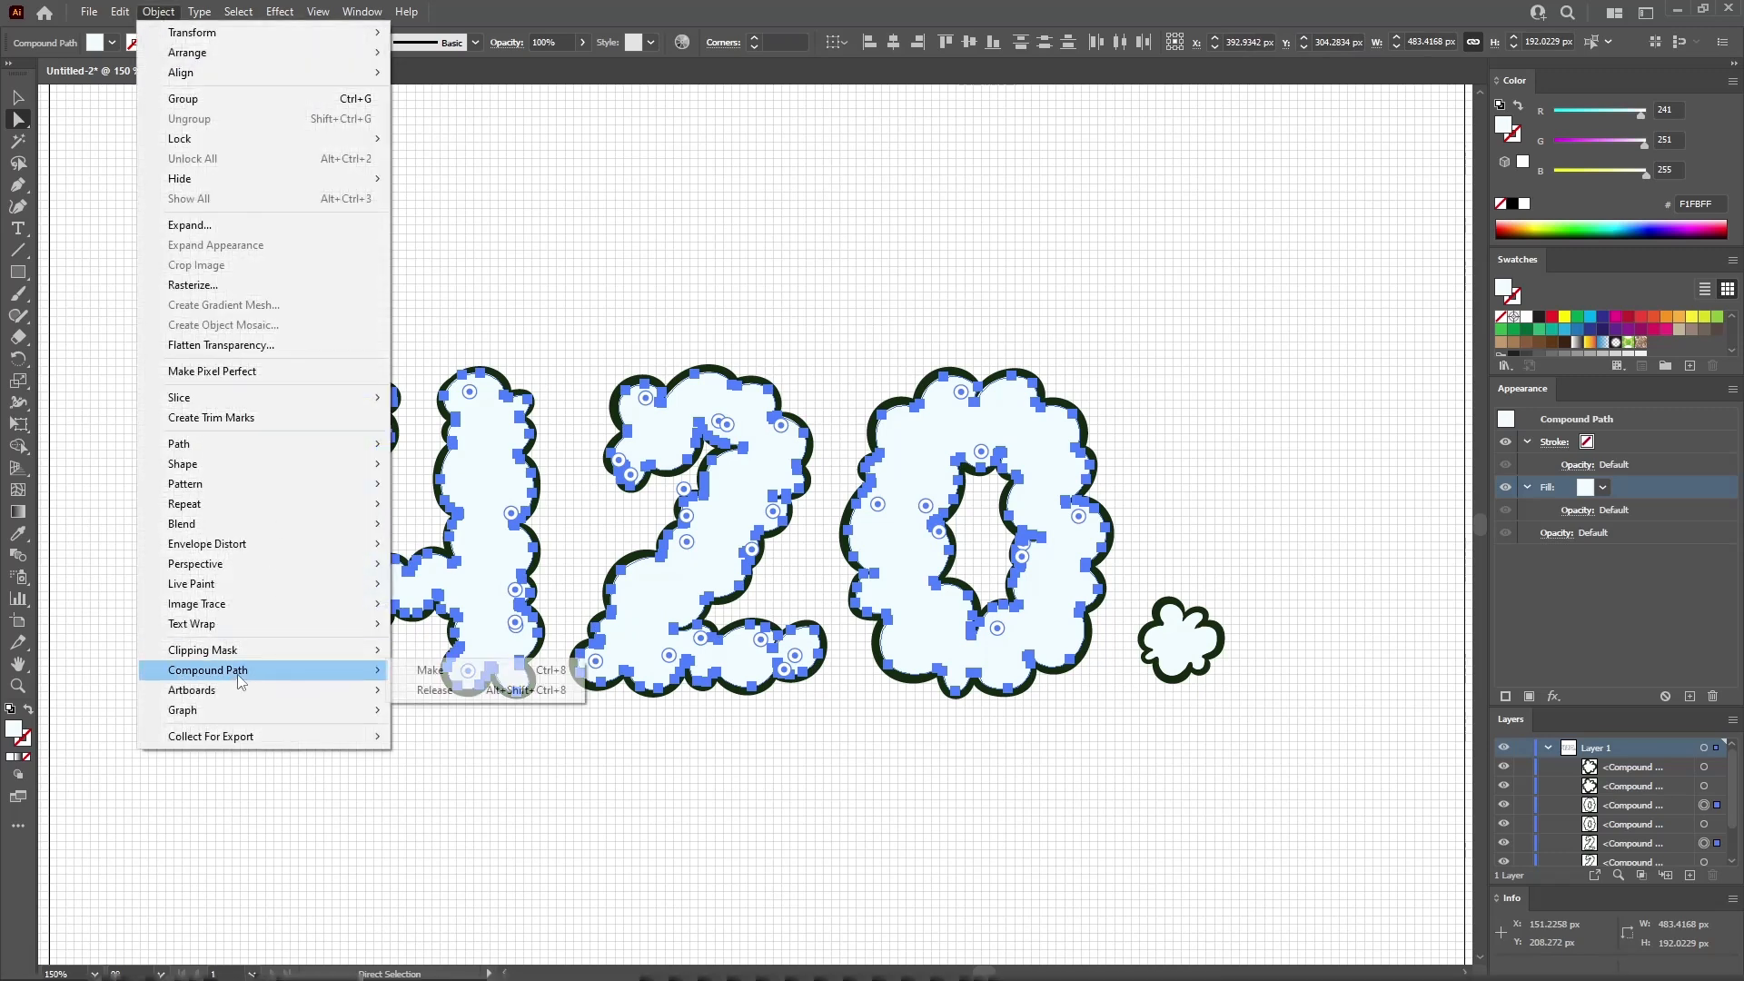
left_click(461, 679)
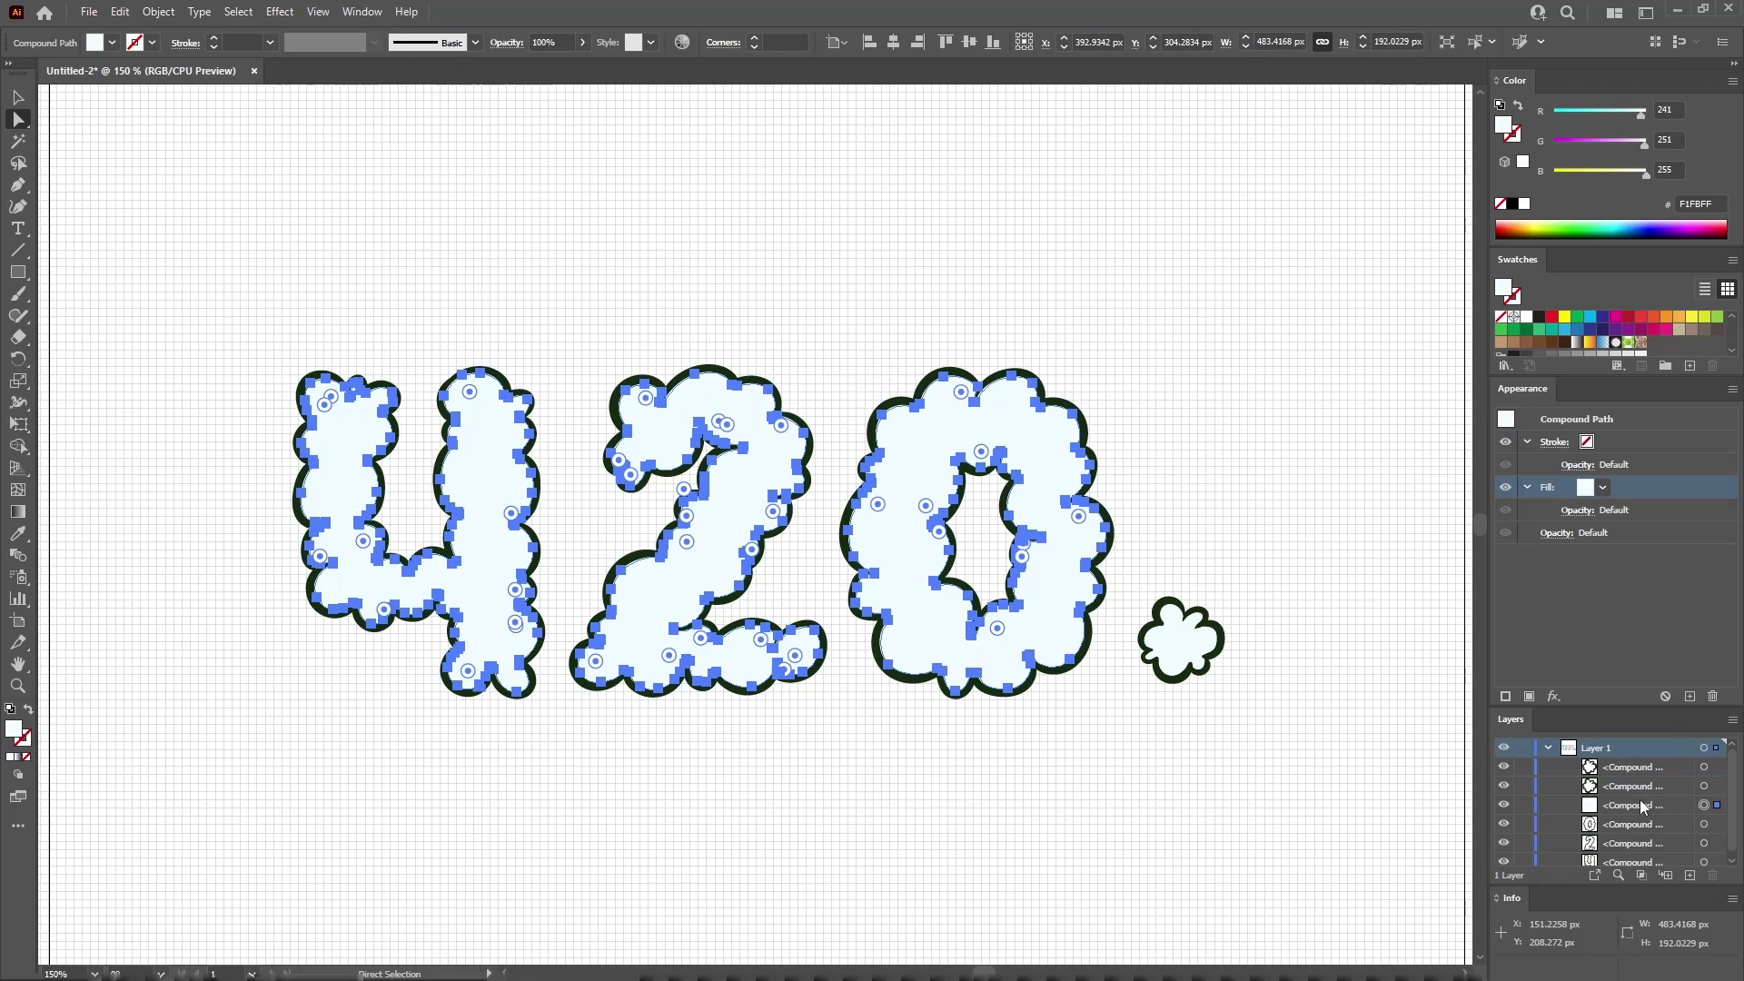
Combine the dark outlines of the 0, 2 and 4 into one compound path and move it above the pale one
left_click(1704, 824)
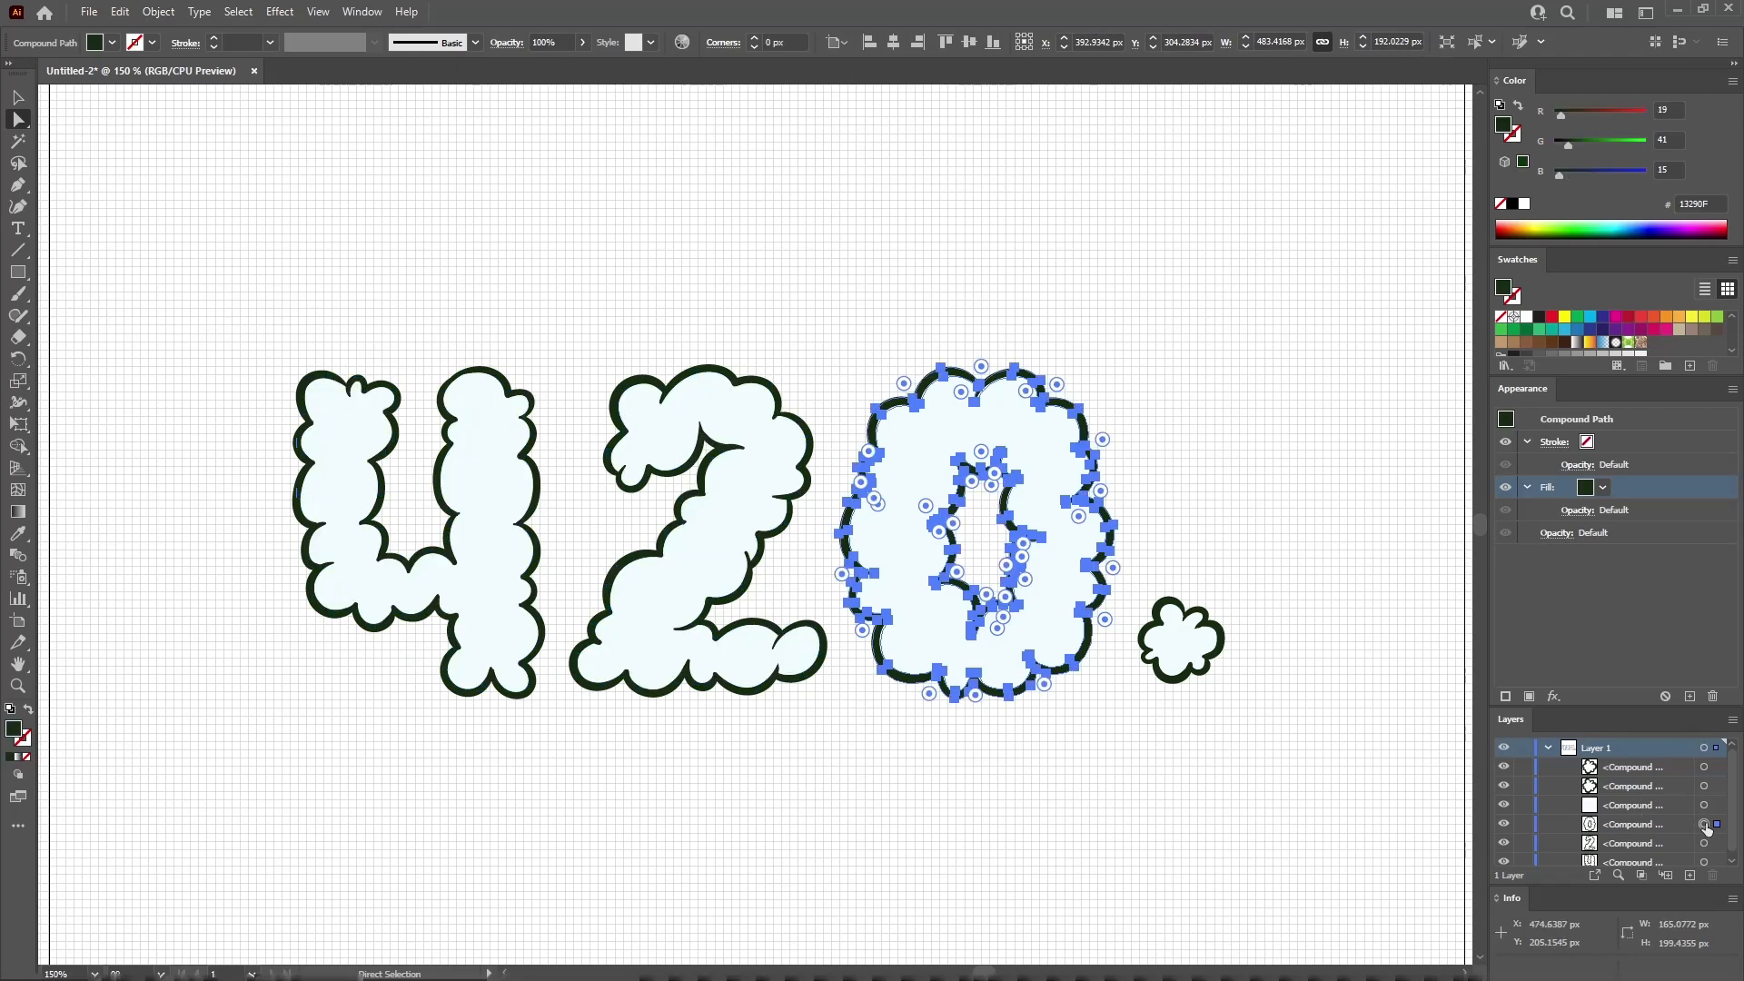
left_click(1705, 843, "shift")
left_click(1704, 862, "shift")
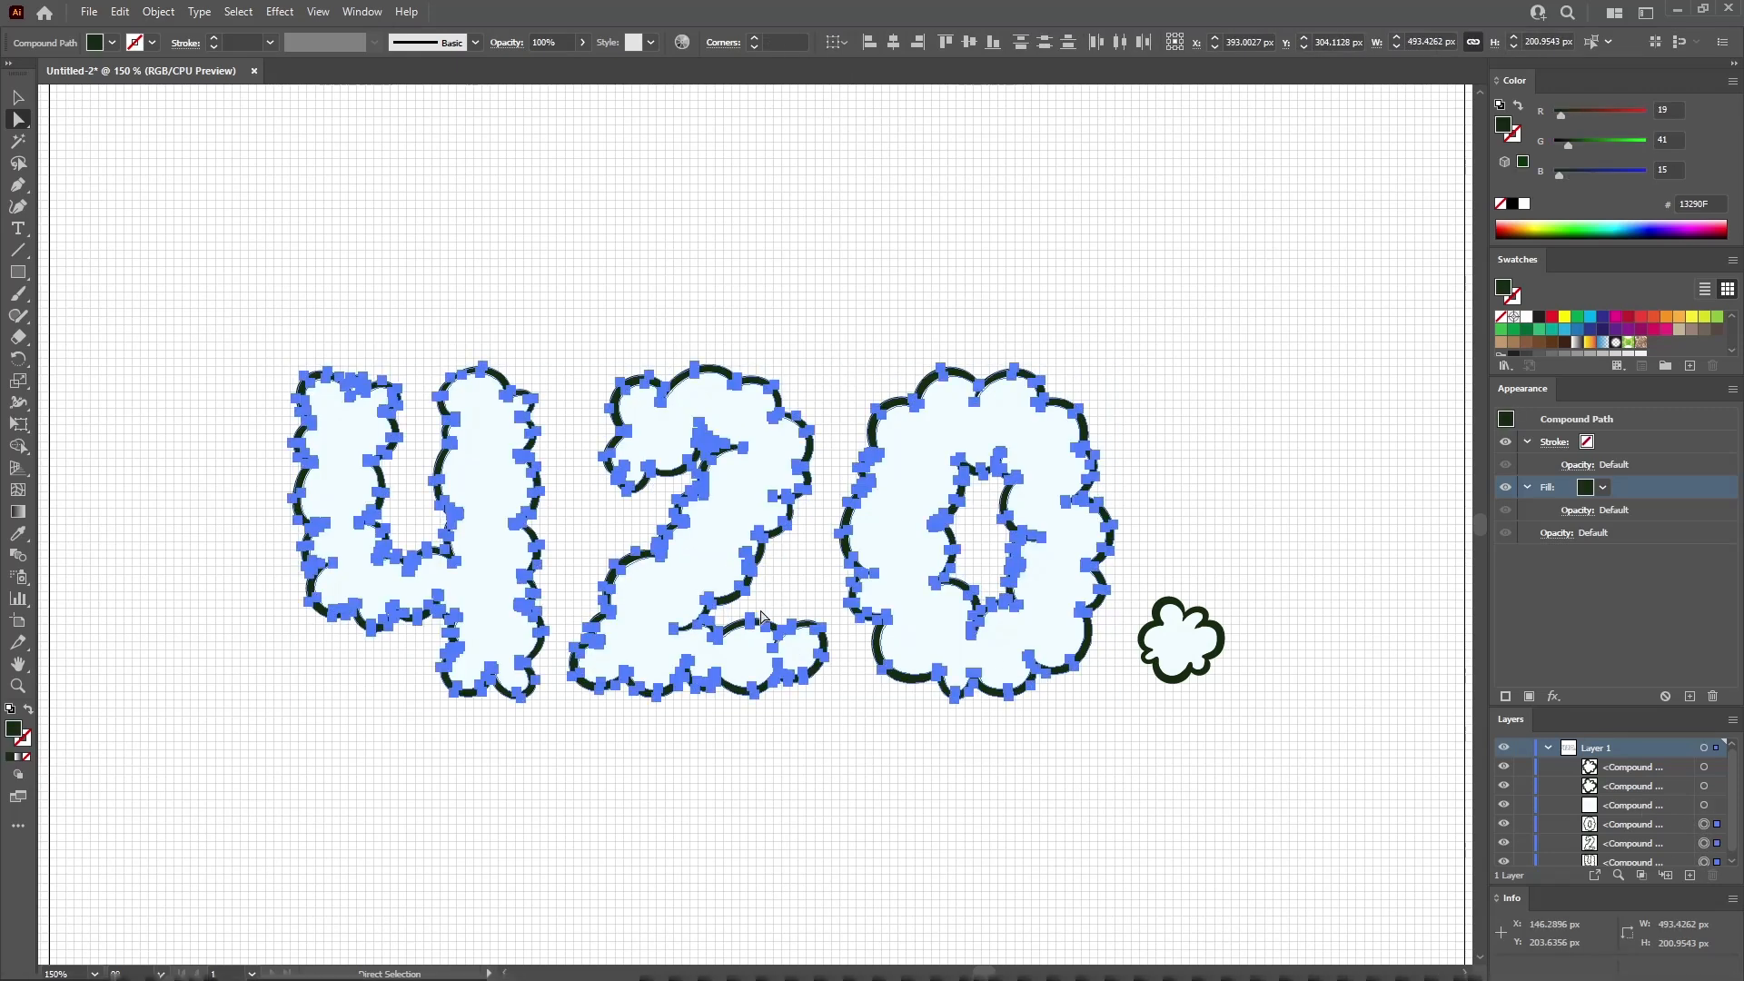
left_click(158, 10)
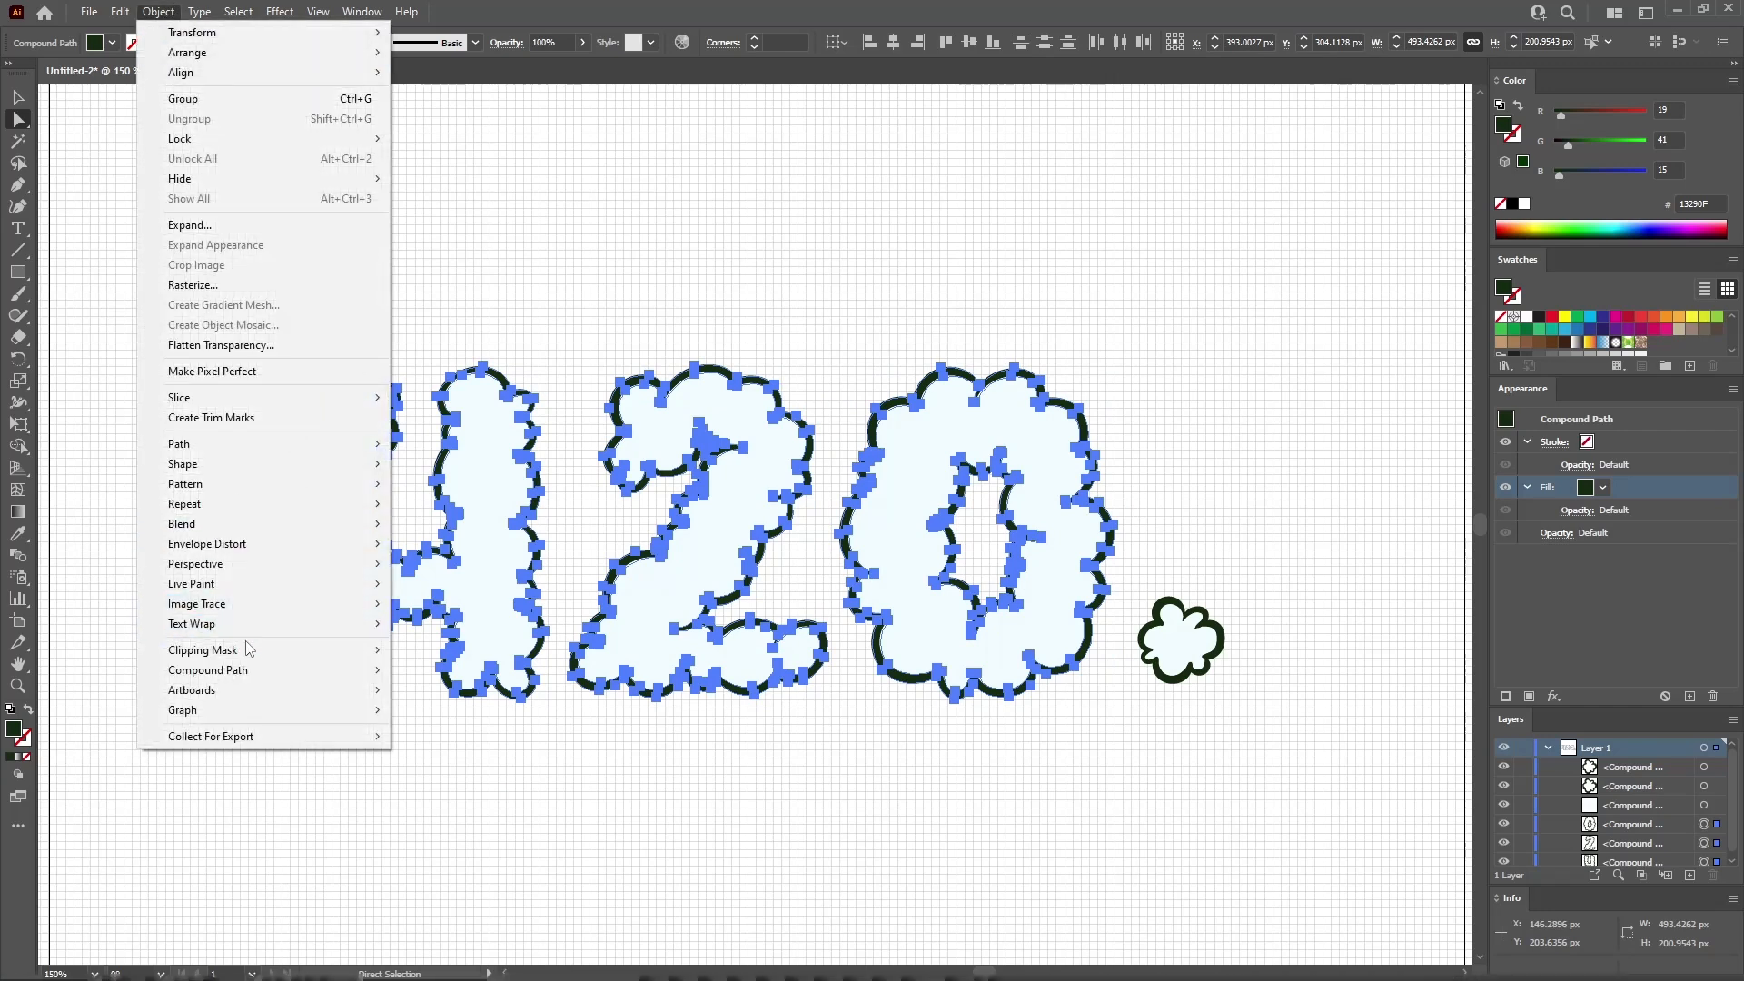
mouse_move(244, 673)
left_click(432, 669)
left_click(1645, 821)
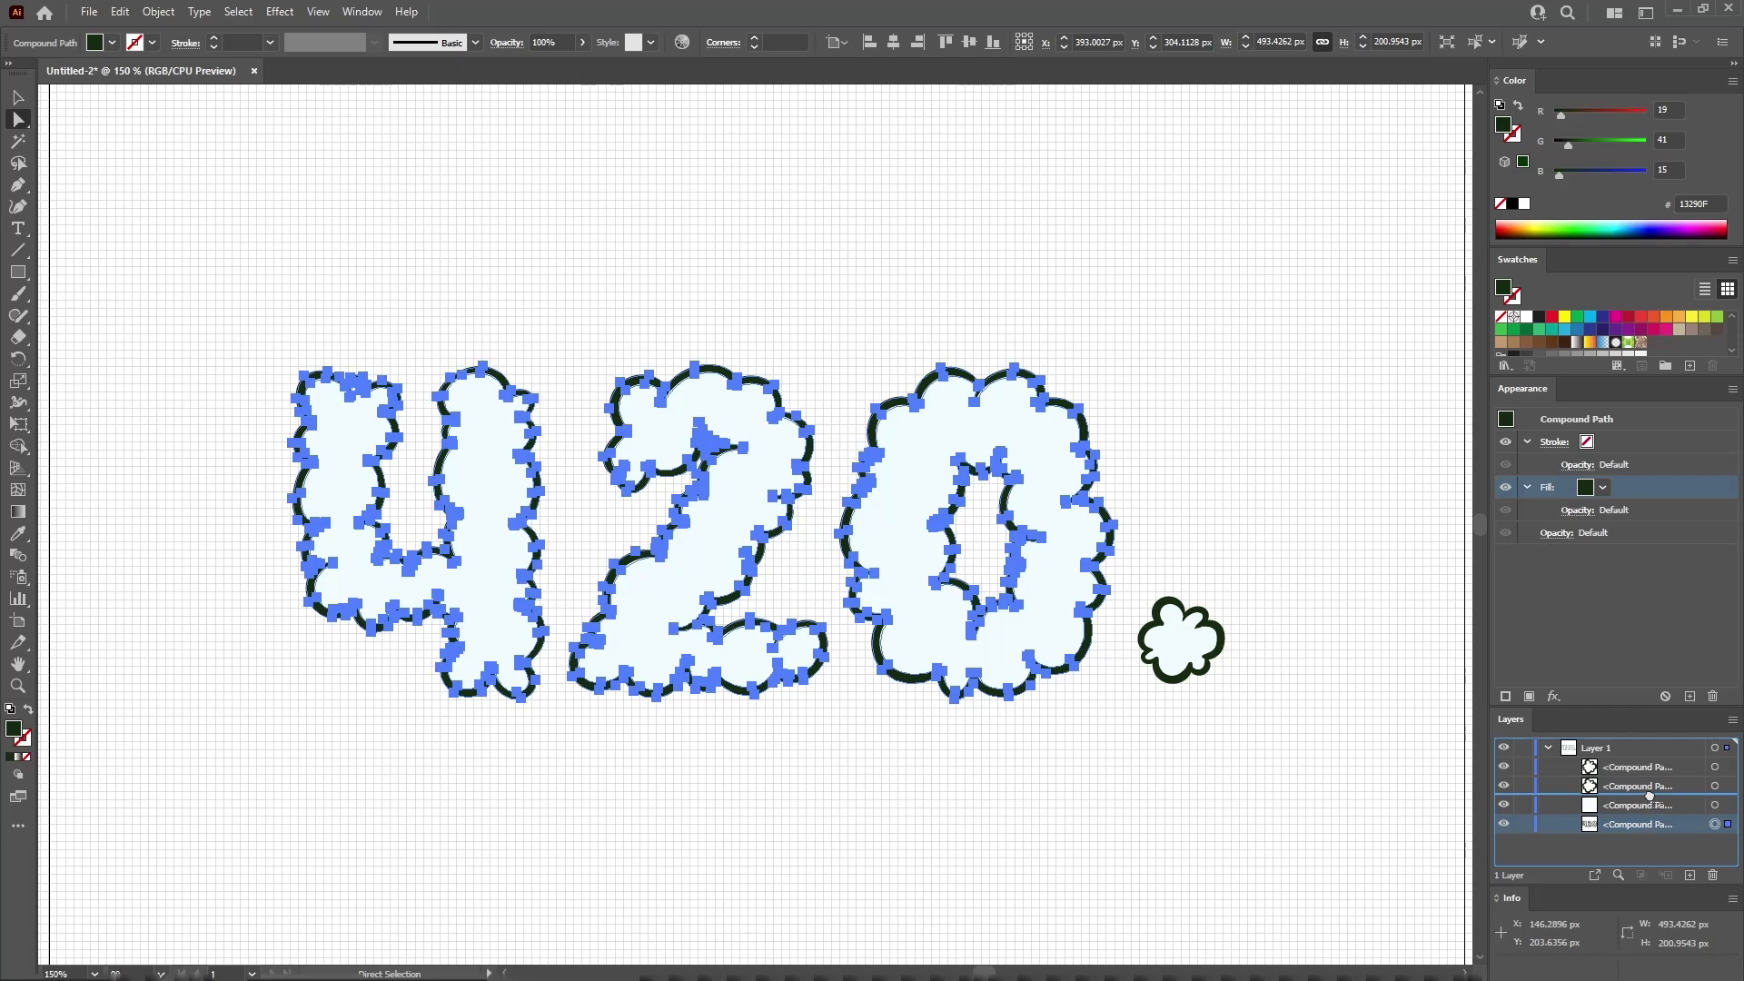
left_click_drag(1650, 796, 1650, 800)
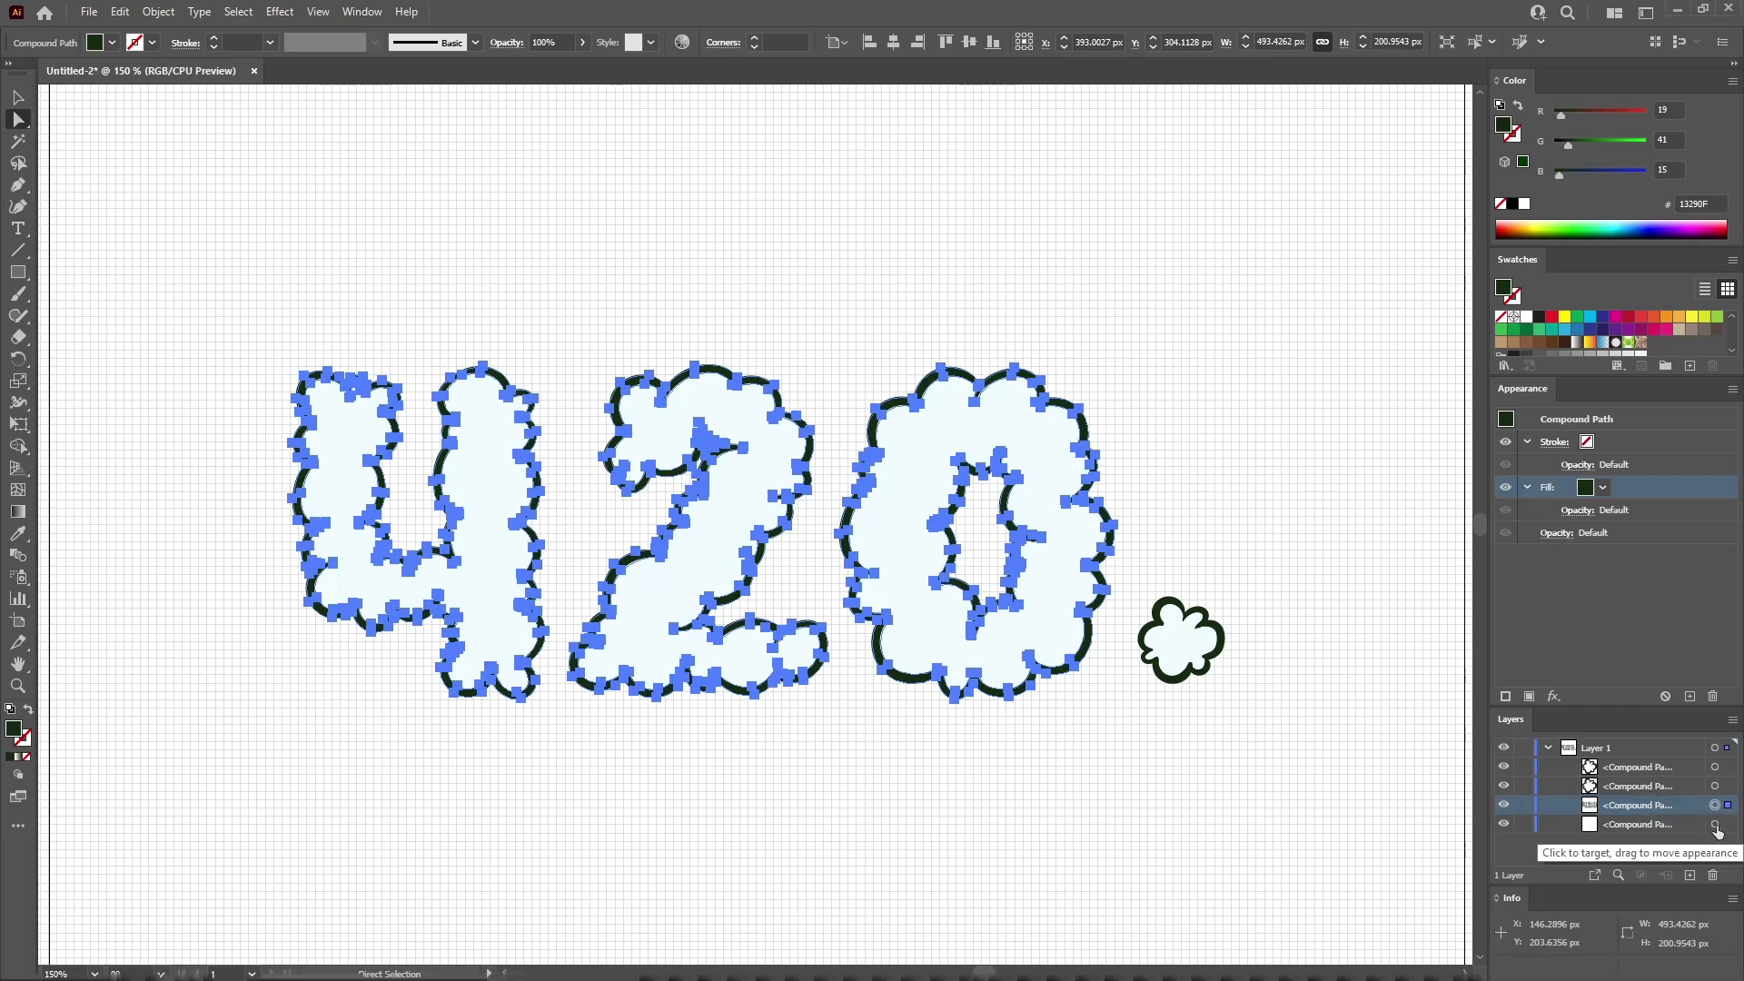
Add a second fill to the pale numerals' compound path, making the lower fill white (FFFFFF) and targeting the upper fill
left_click(1716, 827)
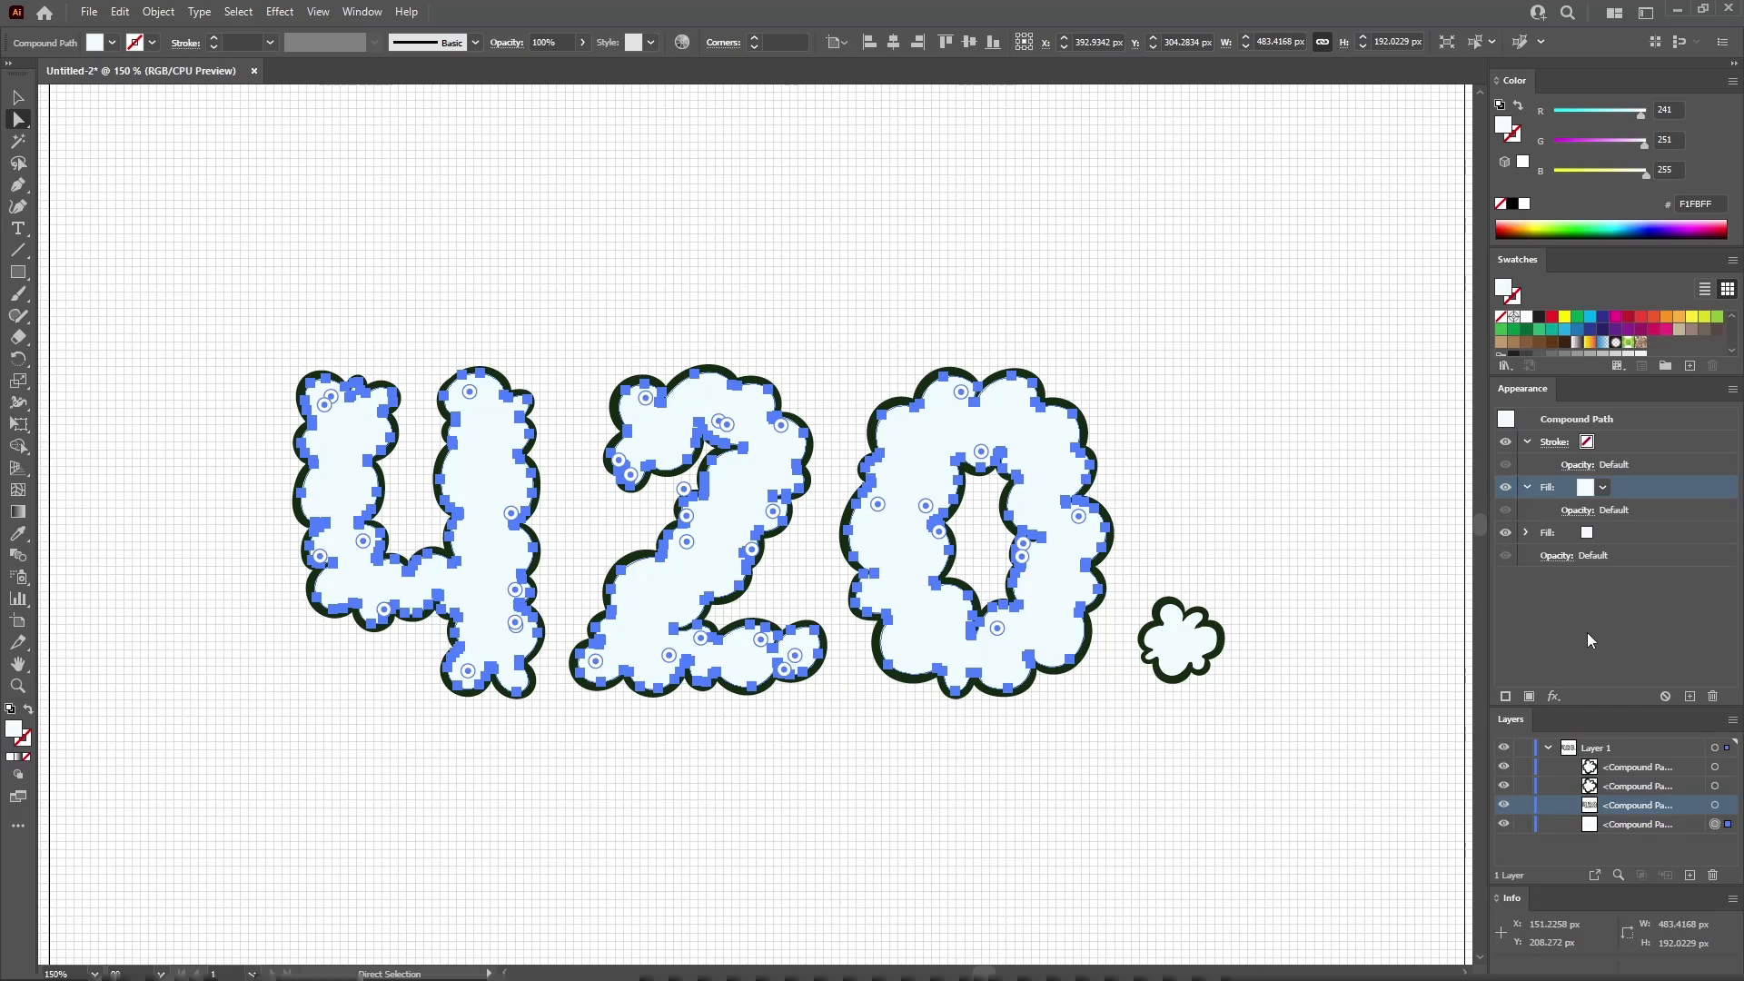
left_click(1639, 535)
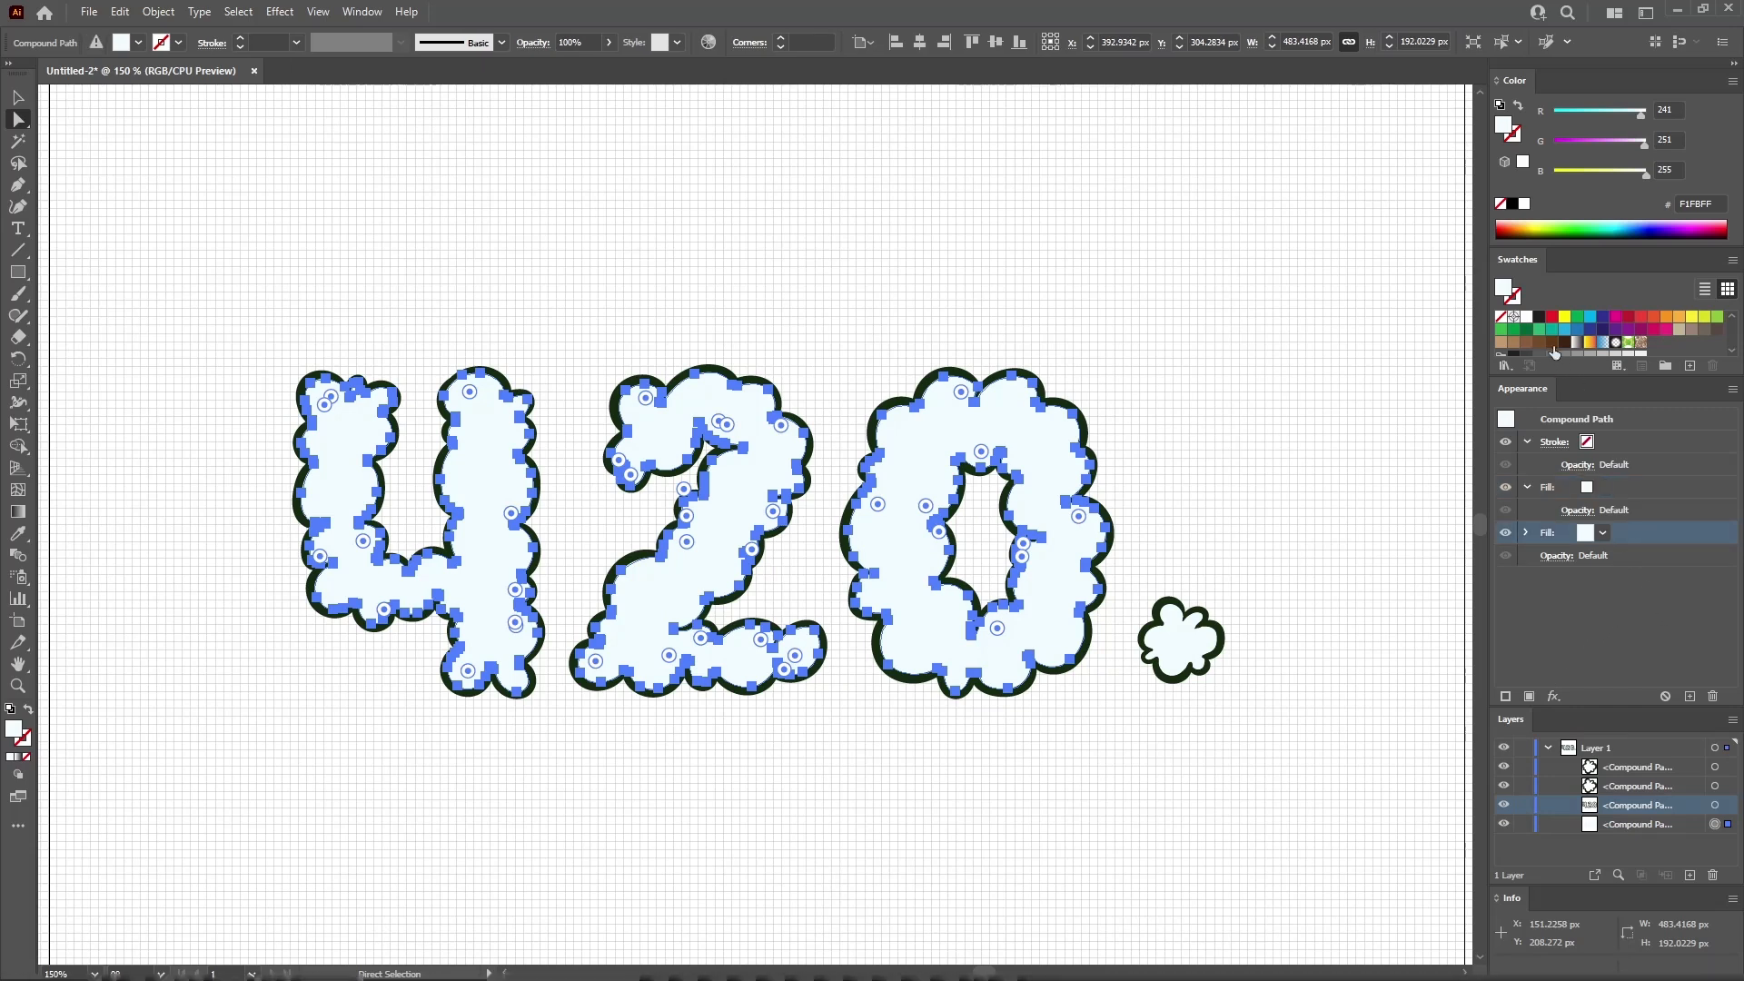
left_click(1527, 317)
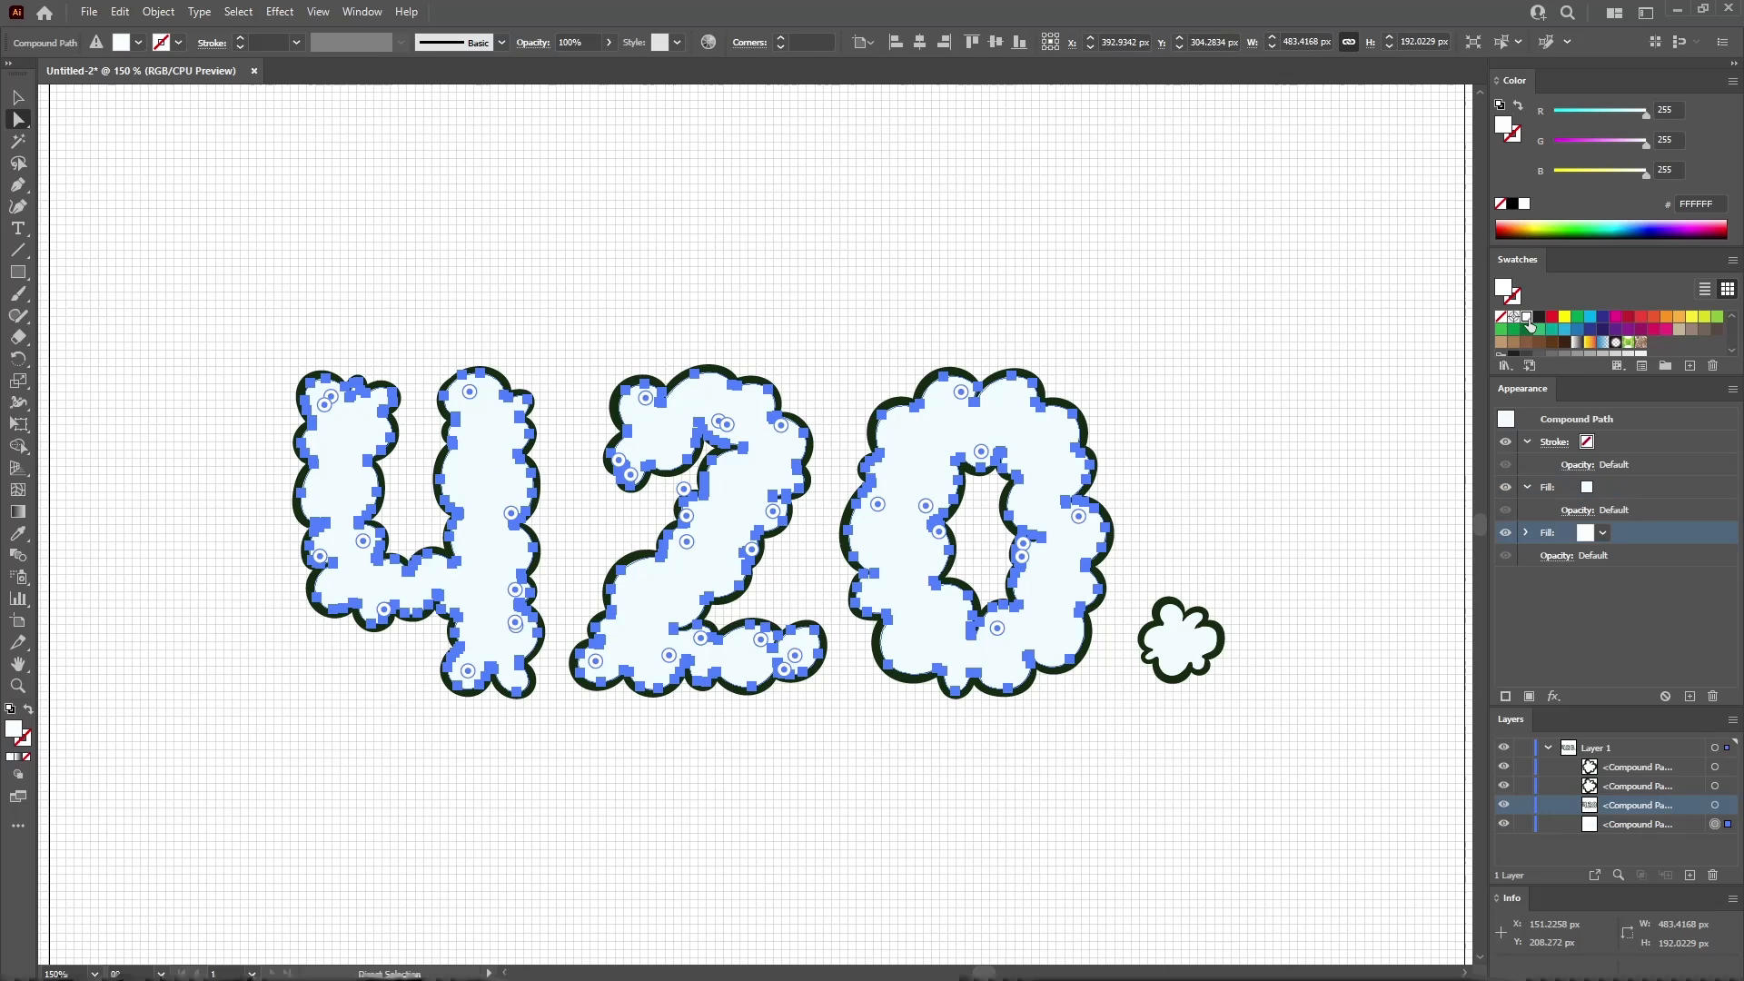
left_click(1628, 487)
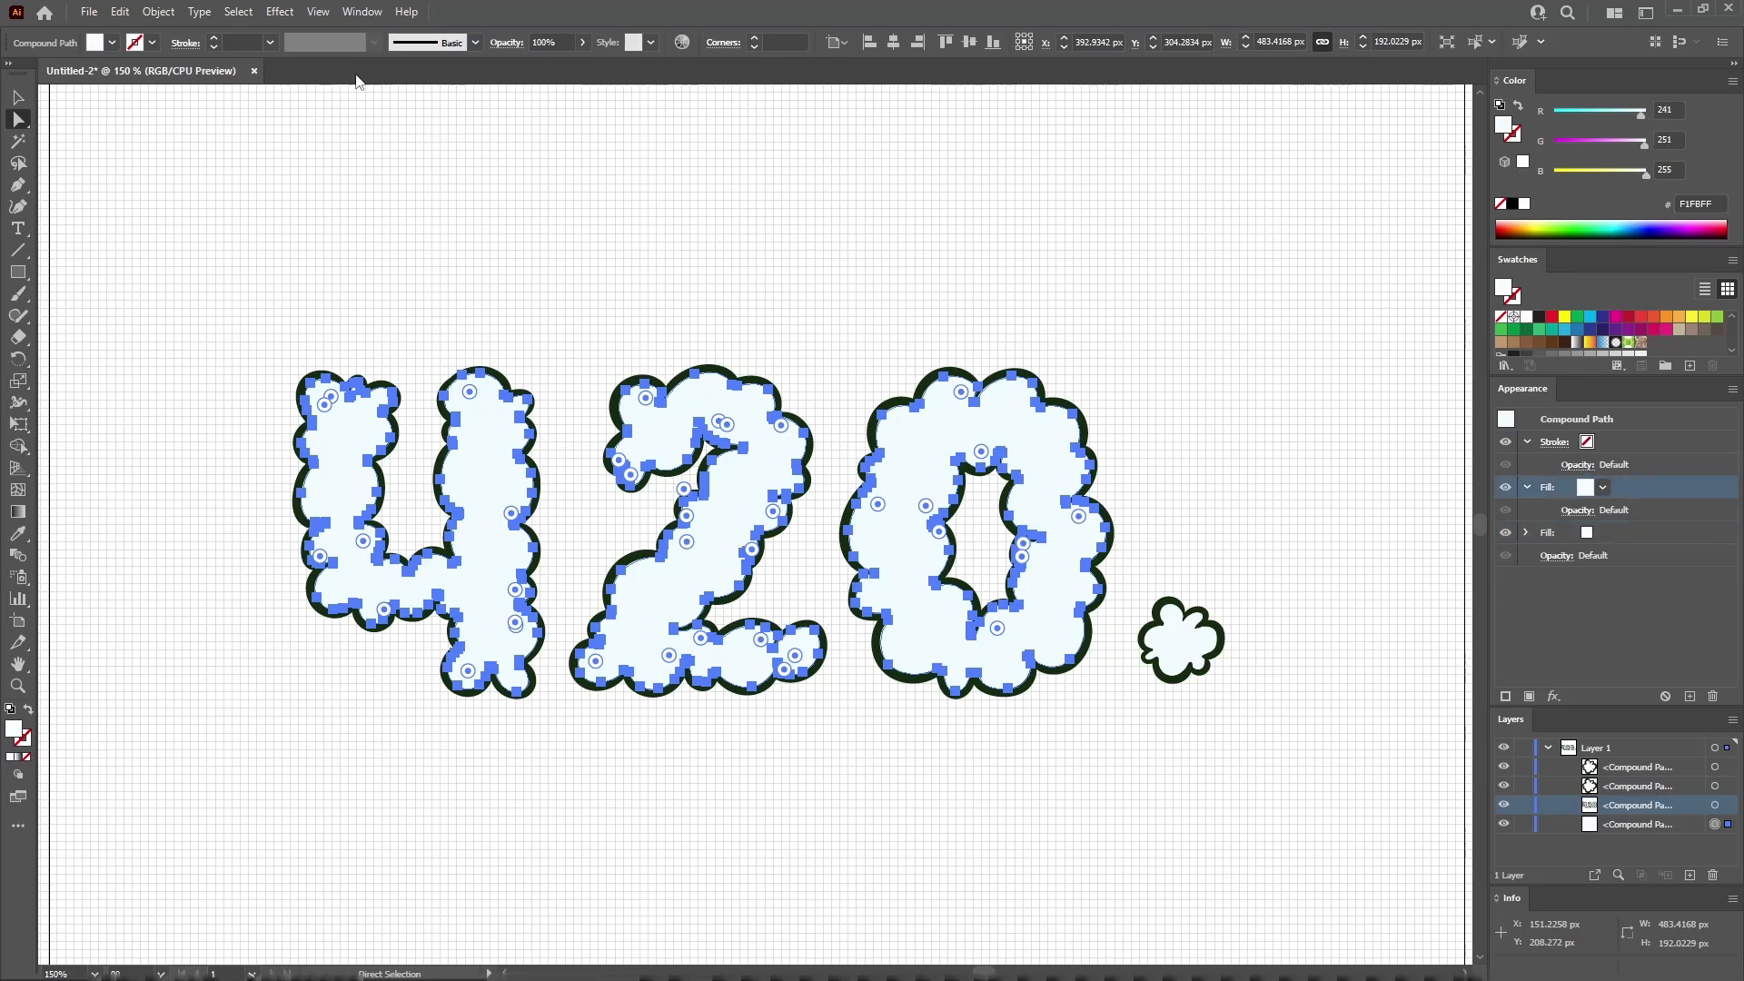
Apply an Offset Path effect of -4 px to the upper fill of the pale numerals' compound path
left_click(280, 12)
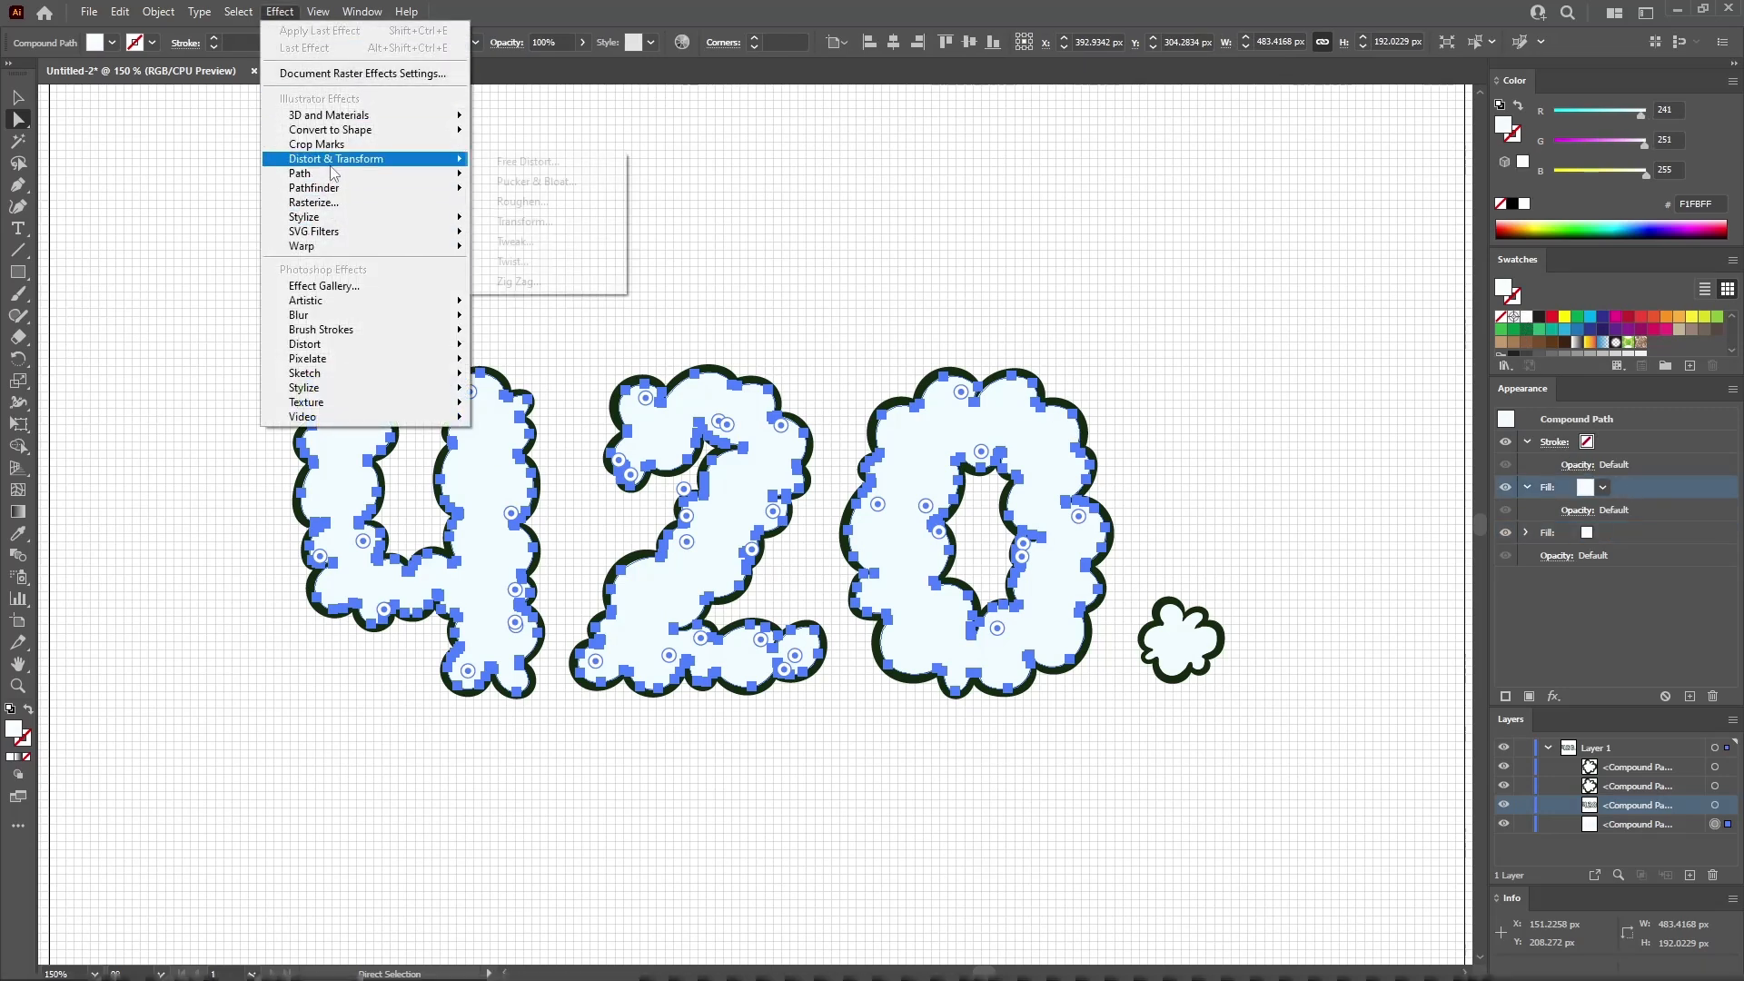
mouse_move(409, 173)
left_click(517, 175)
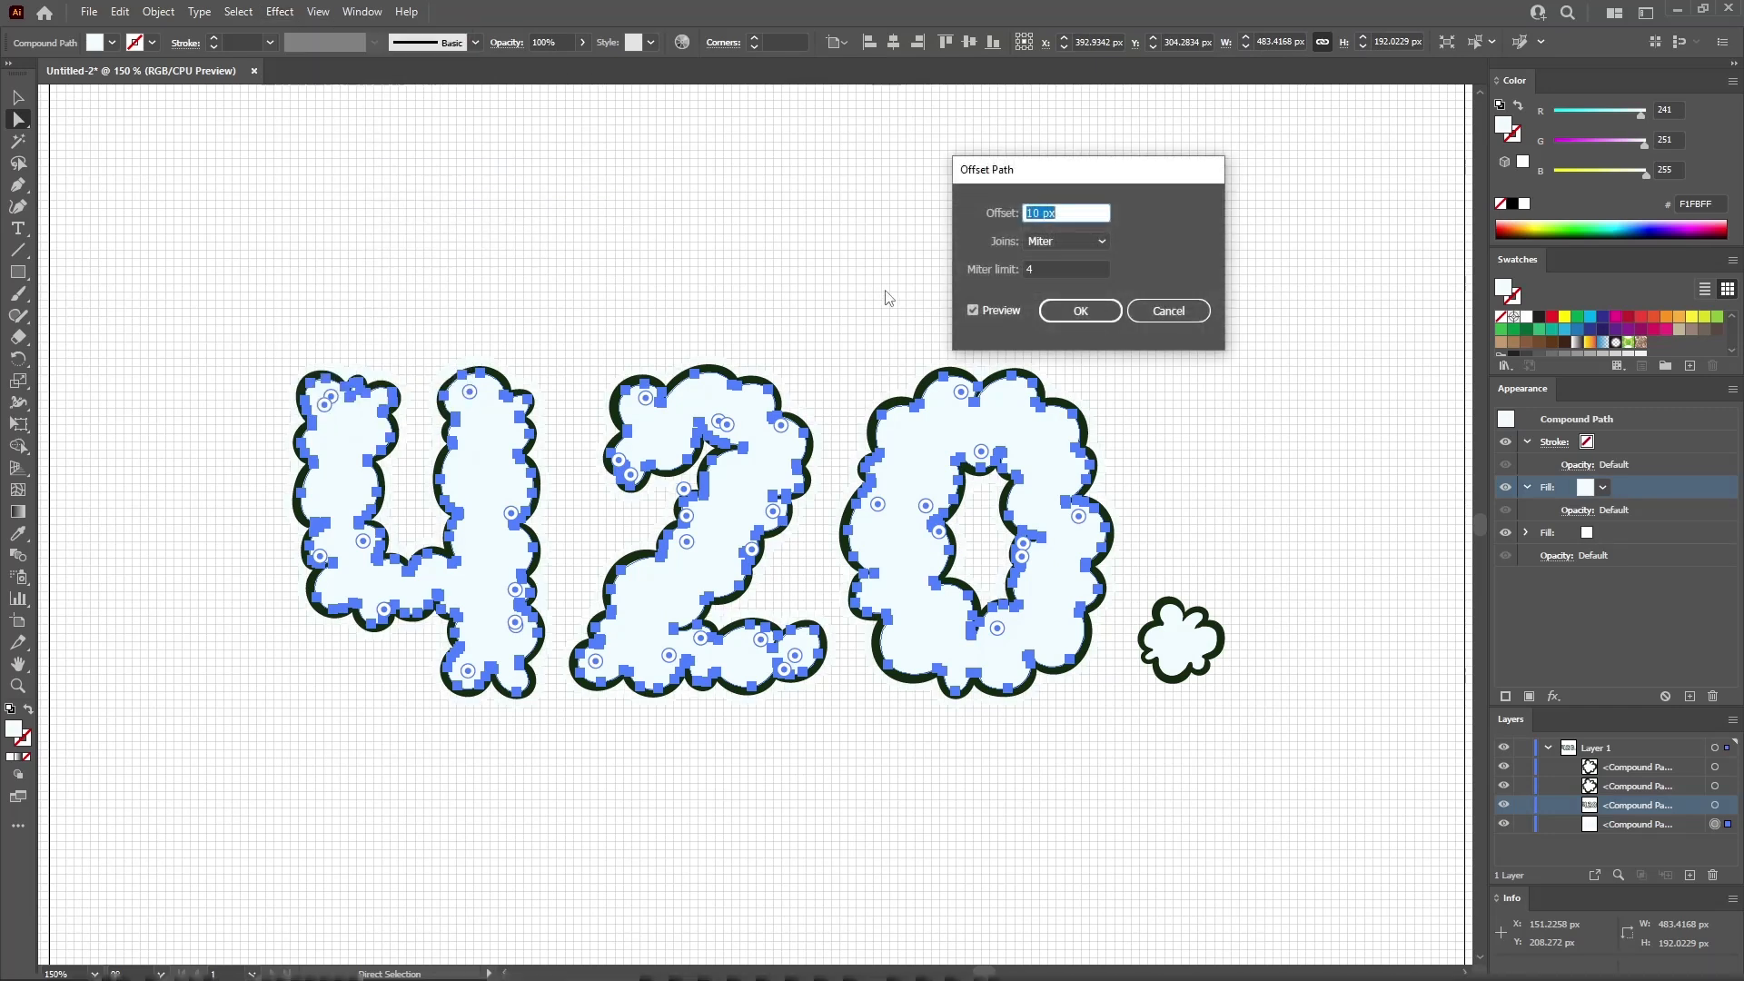
type("-4")
left_click(1086, 312)
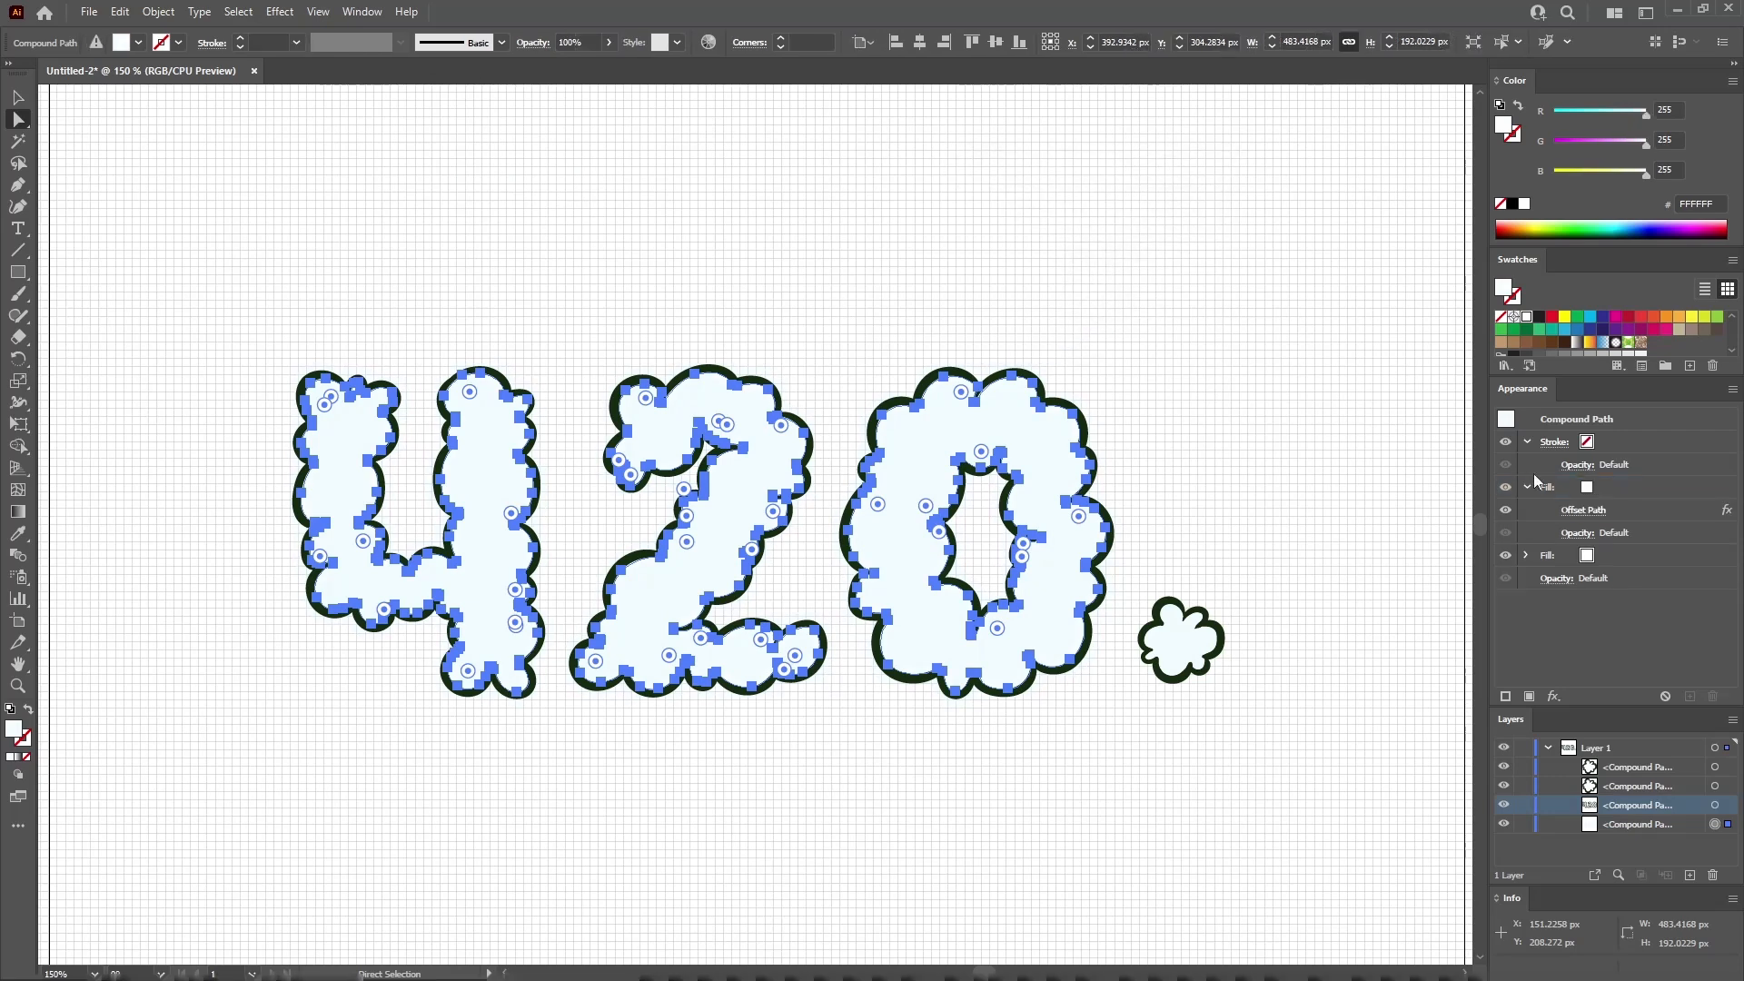
Add a Transform effect to the same upper fill, moving it 6 px horizontally and 6 px vertically
left_click(1633, 490)
left_click(281, 12)
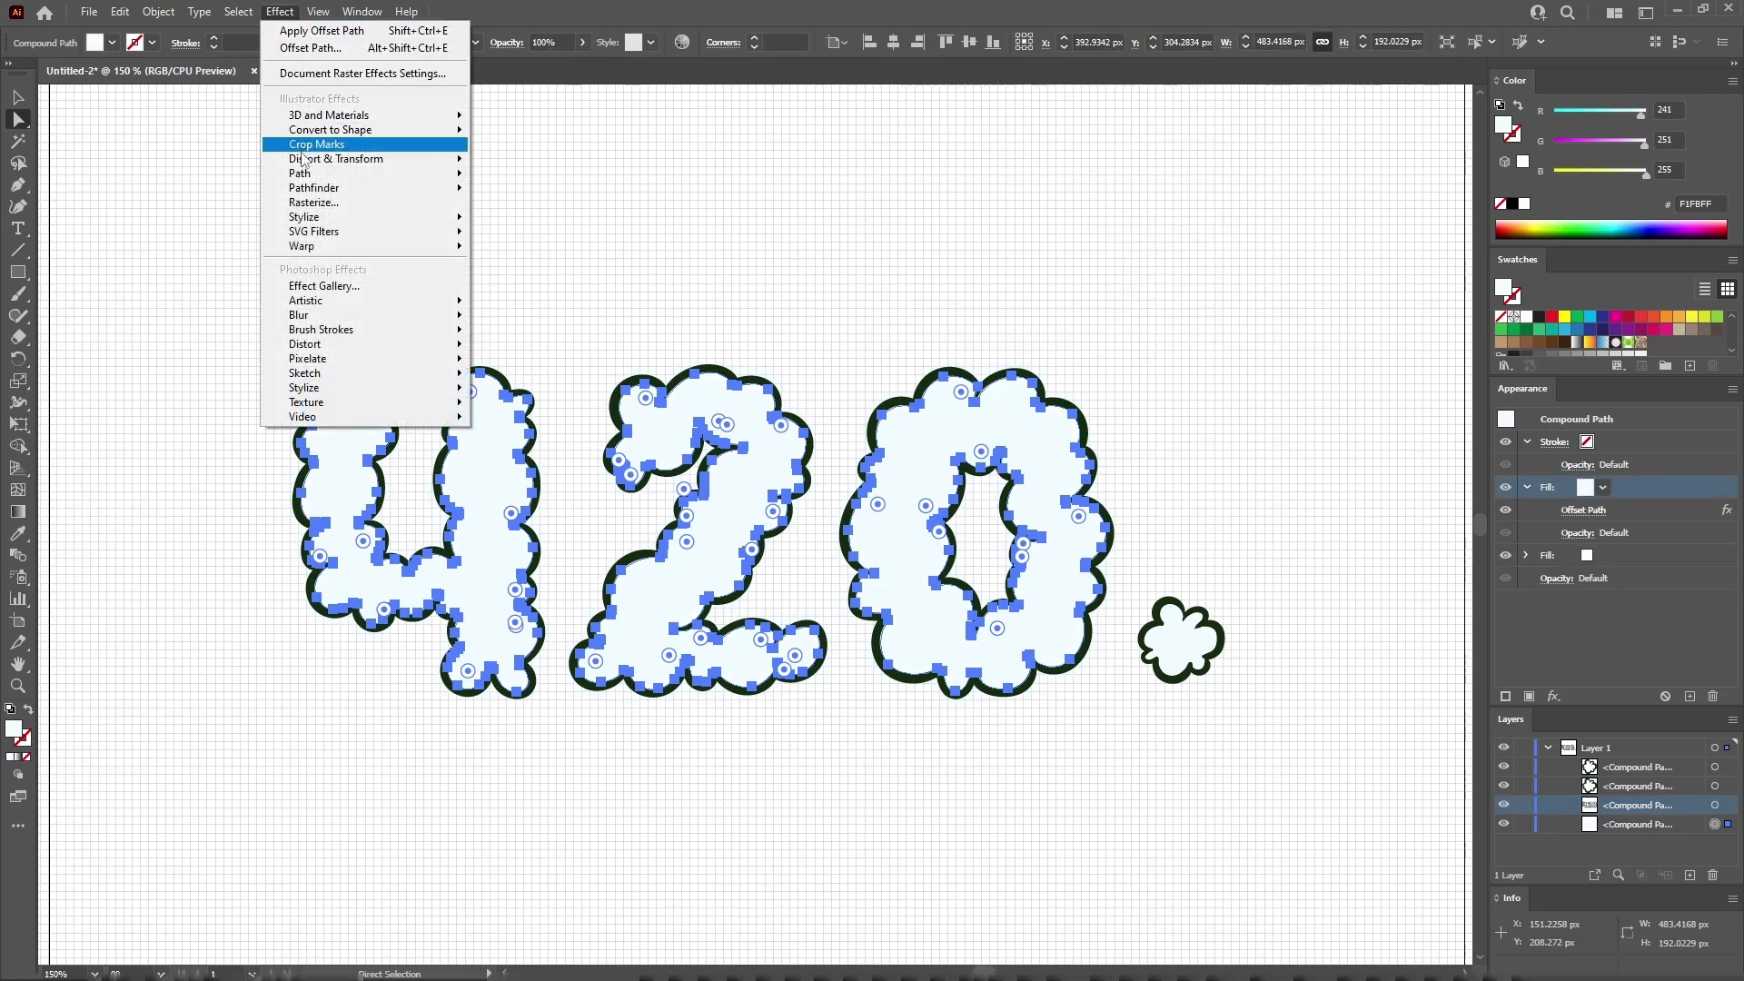
mouse_move(309, 159)
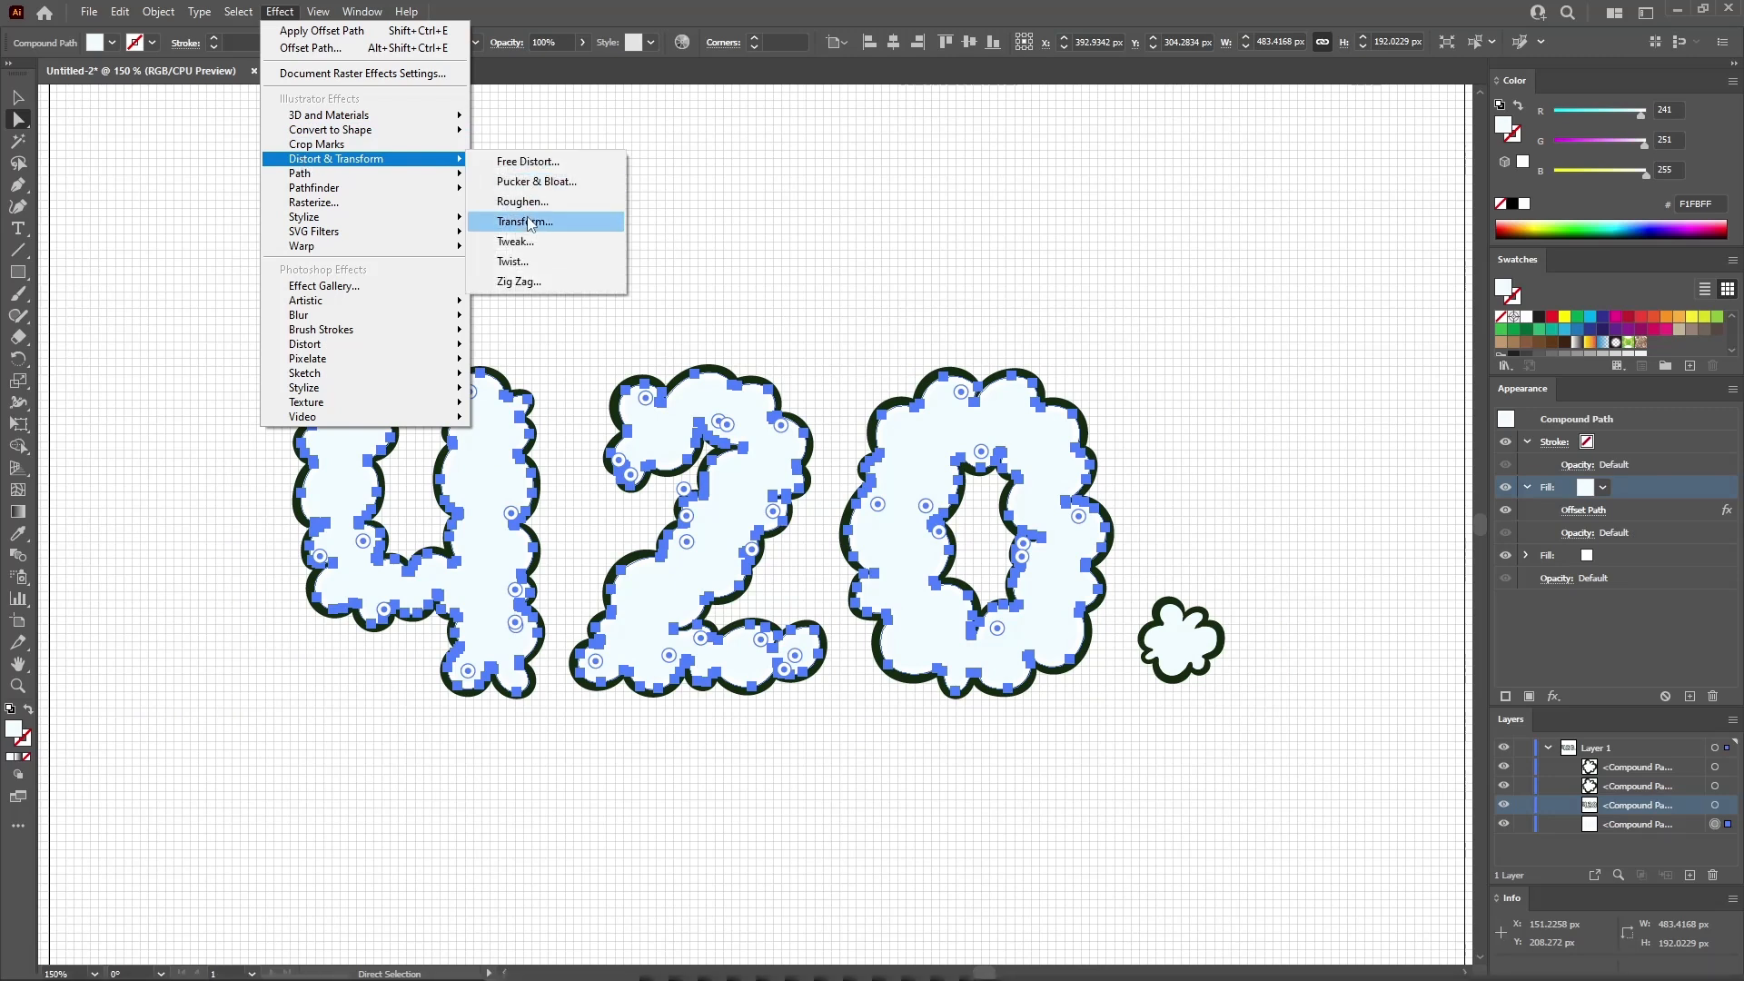
left_click(527, 222)
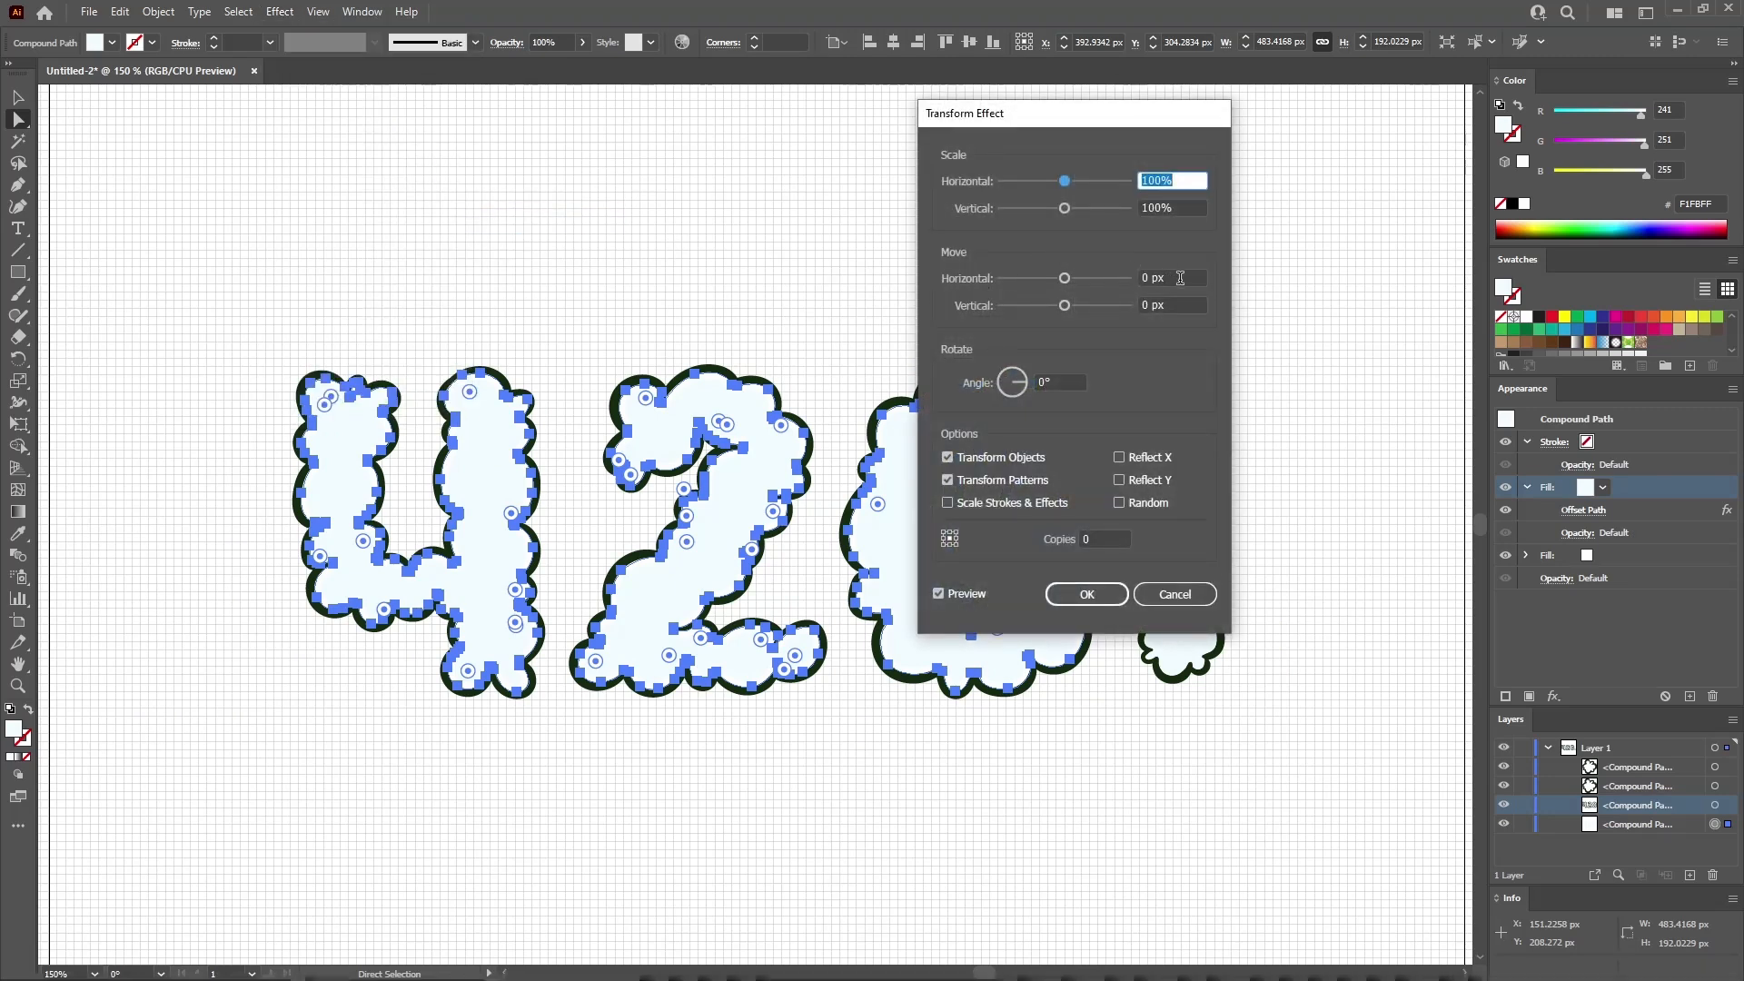
left_click(1180, 278)
type("6")
key("Tab")
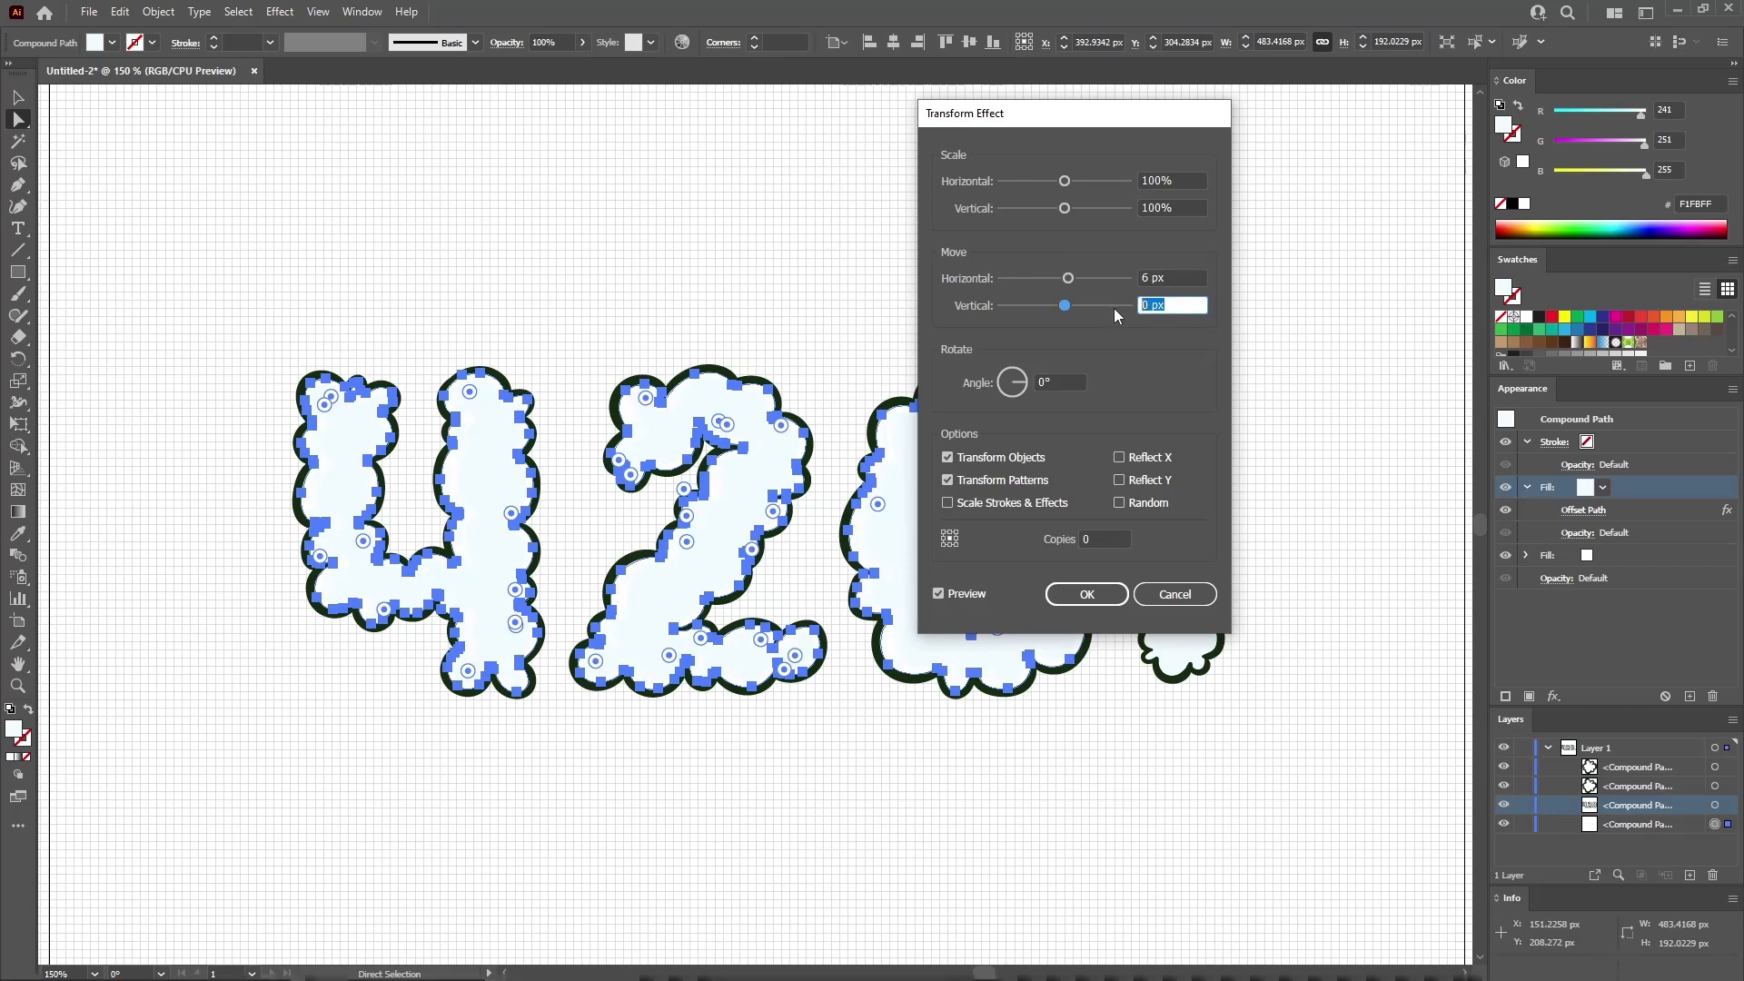
left_click(1177, 278)
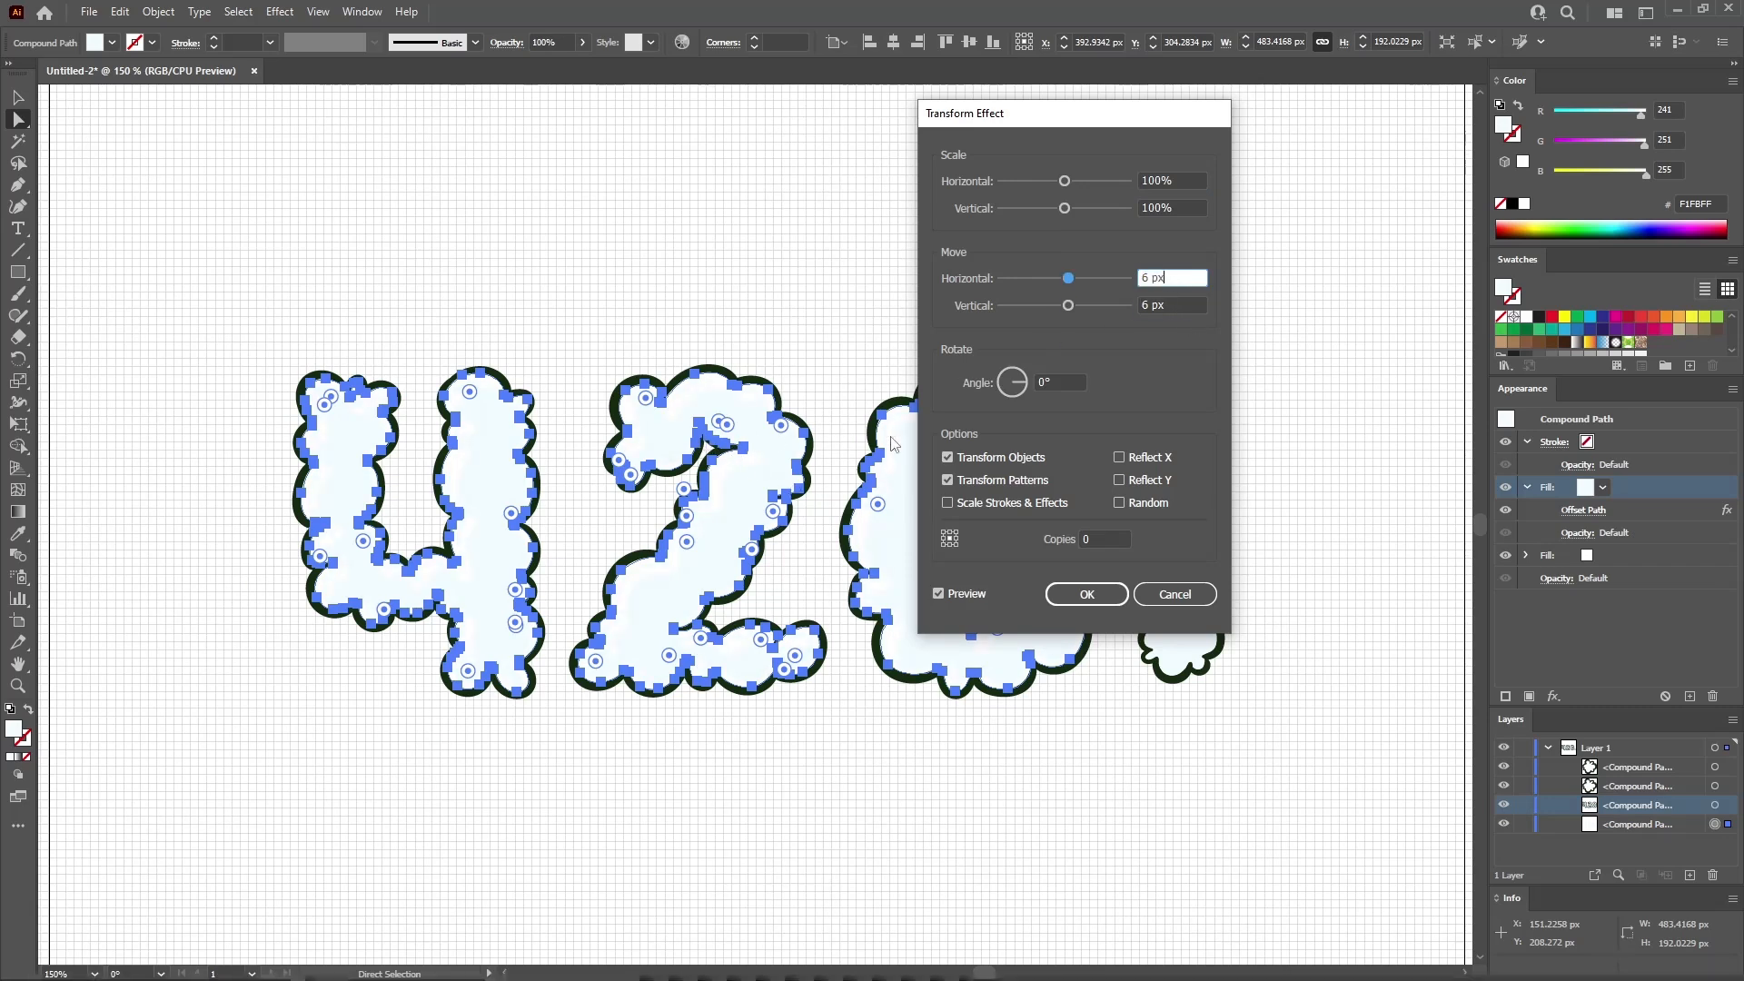
left_click(1087, 594)
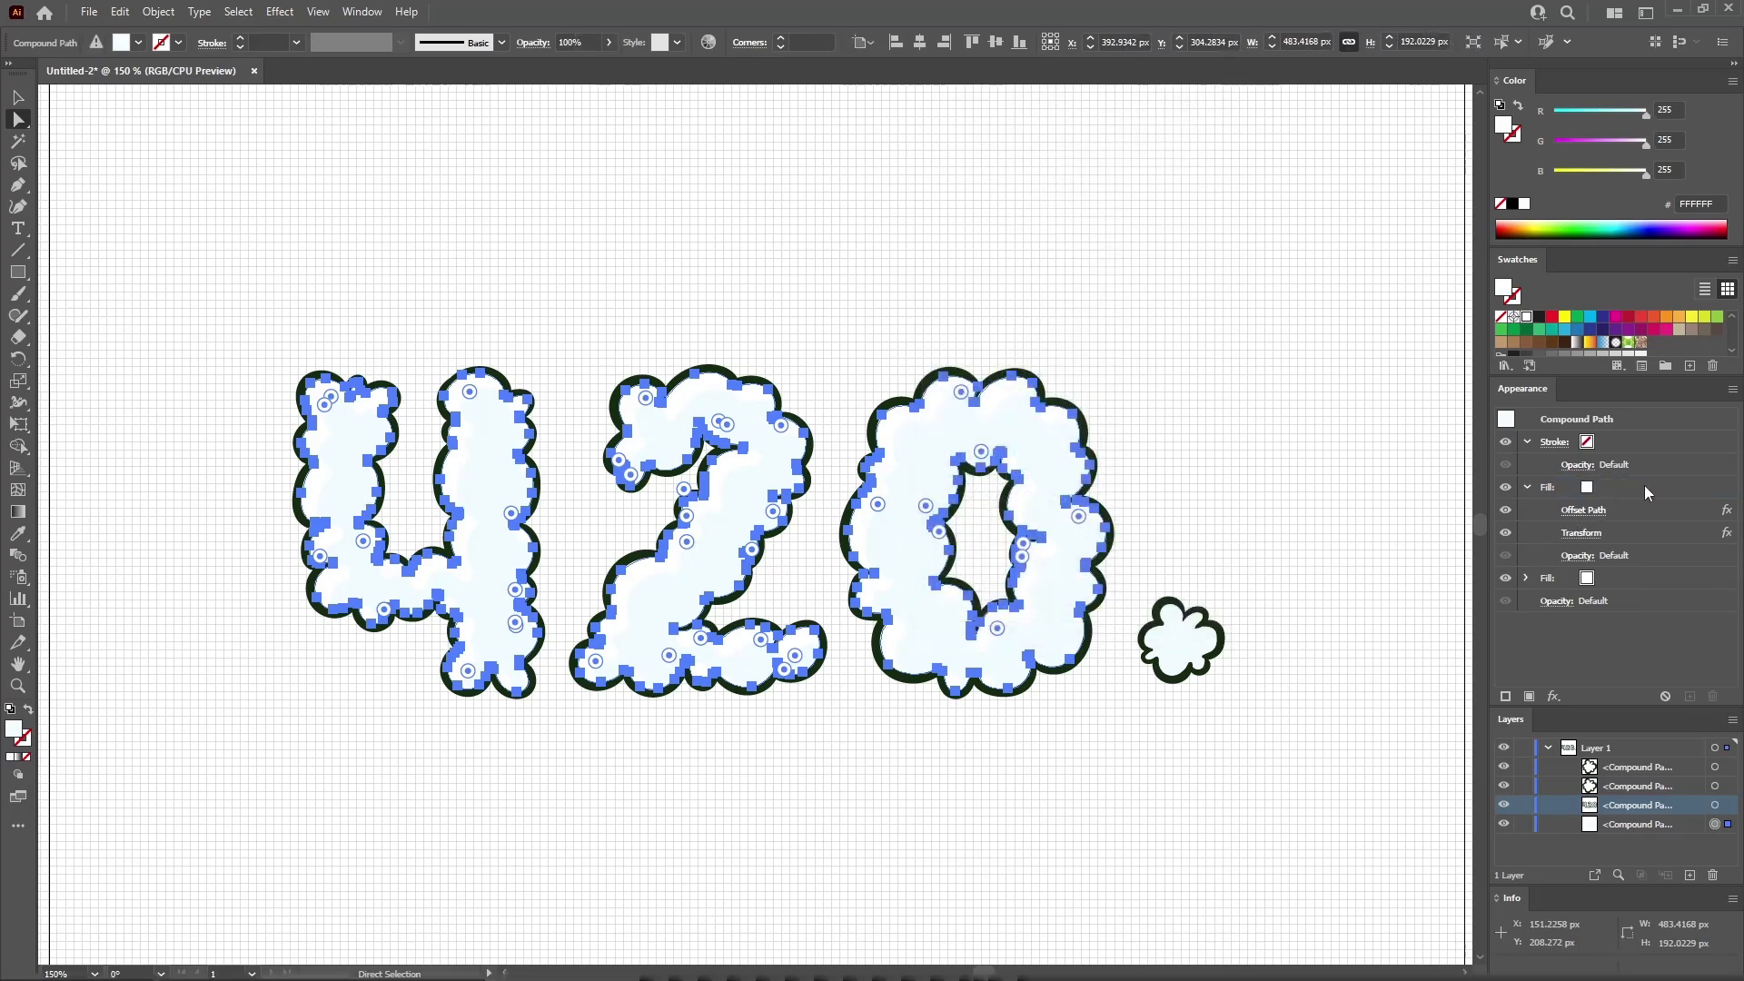
Give the pale numerals' compound path a 10 pt stroke coloured R 186, G 214, B 242
left_click(1623, 442)
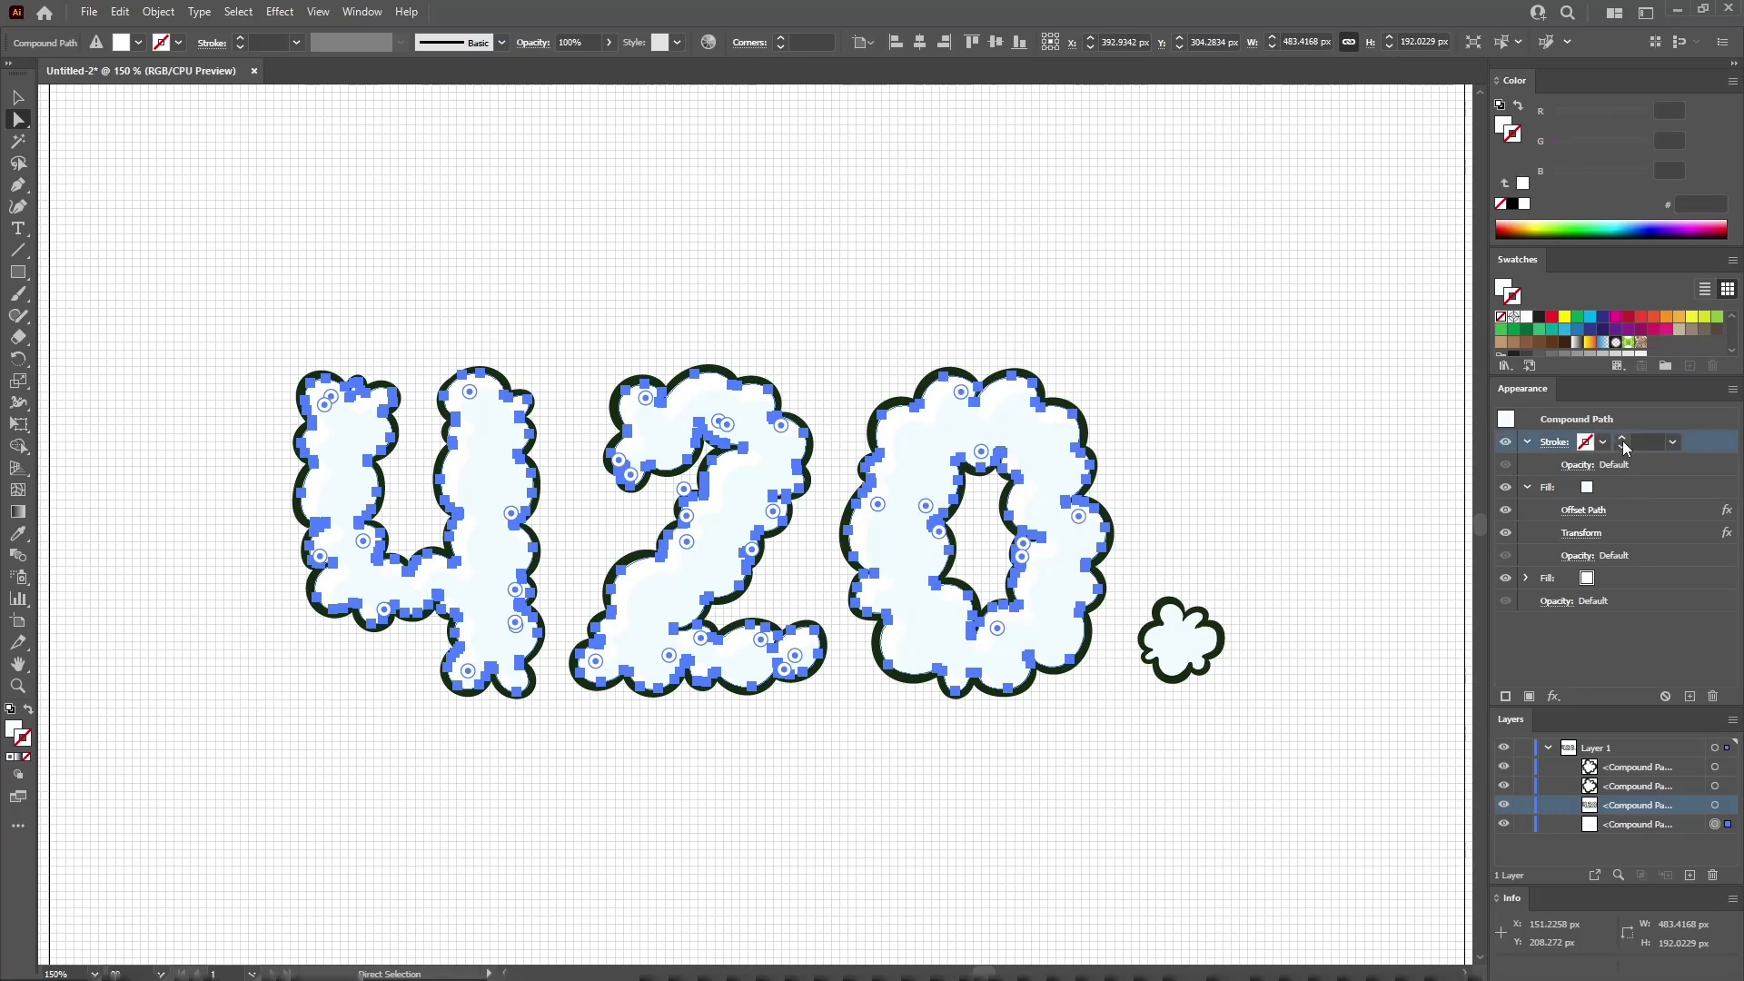
left_click(1674, 442)
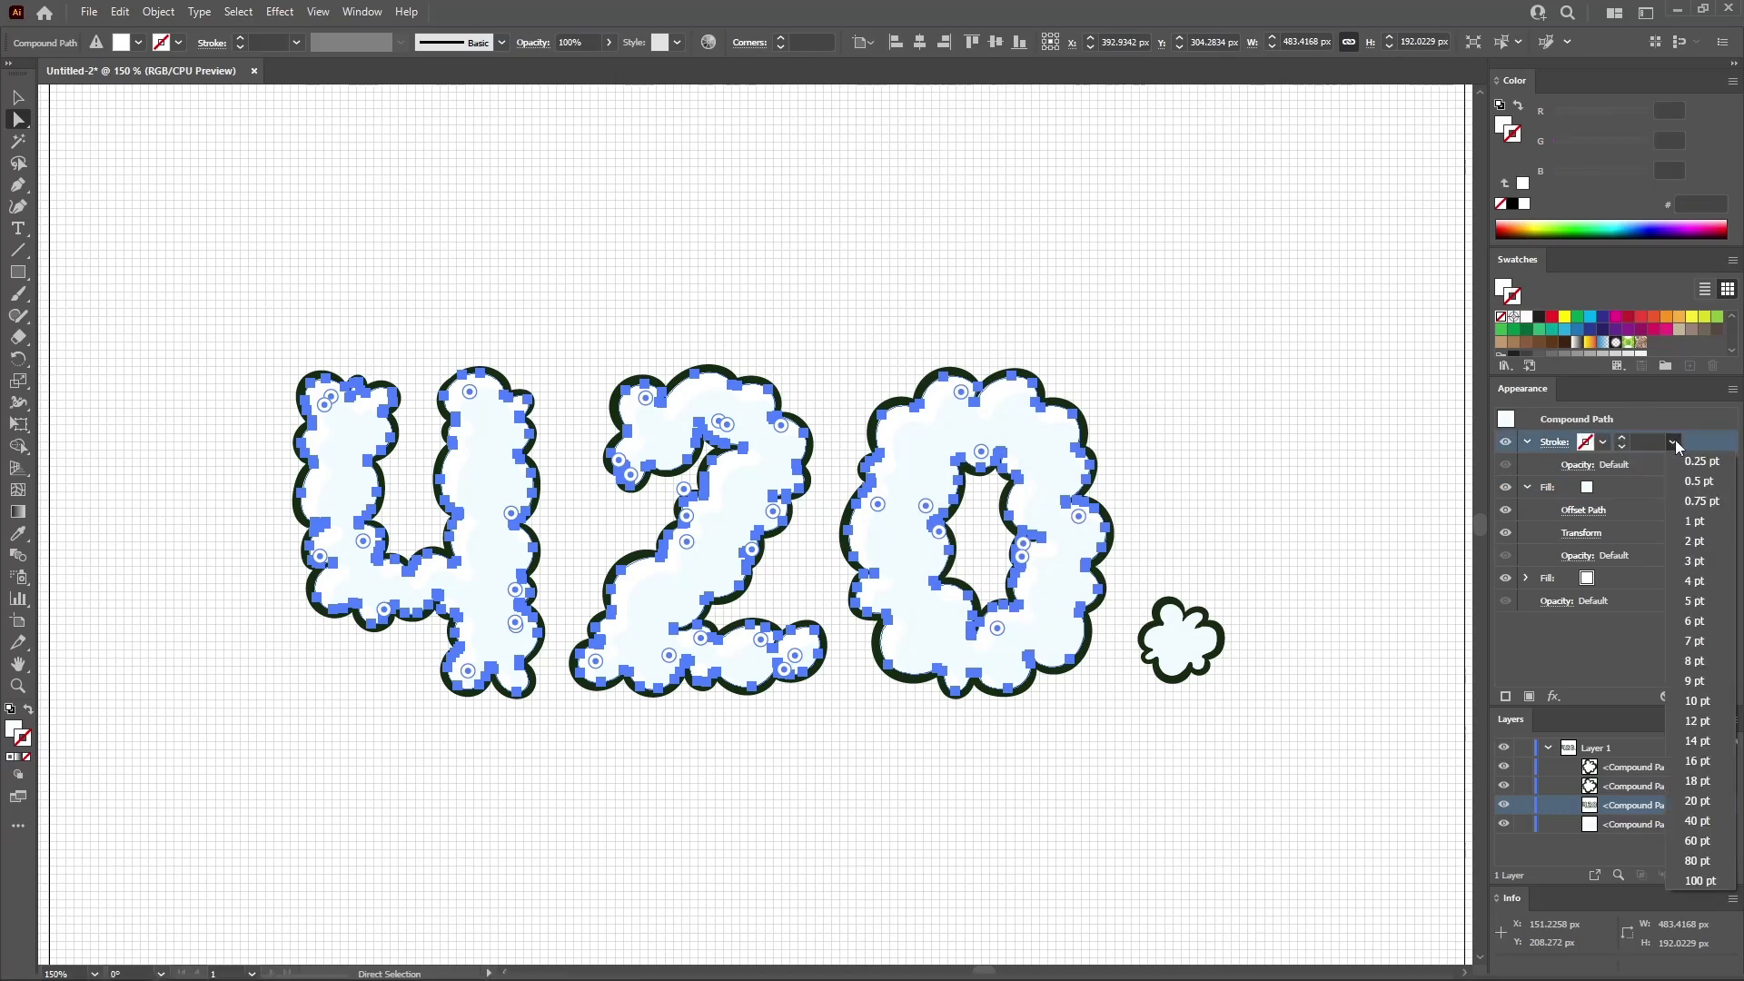
left_click(1699, 703)
left_click_drag(1669, 110, 1562, 107)
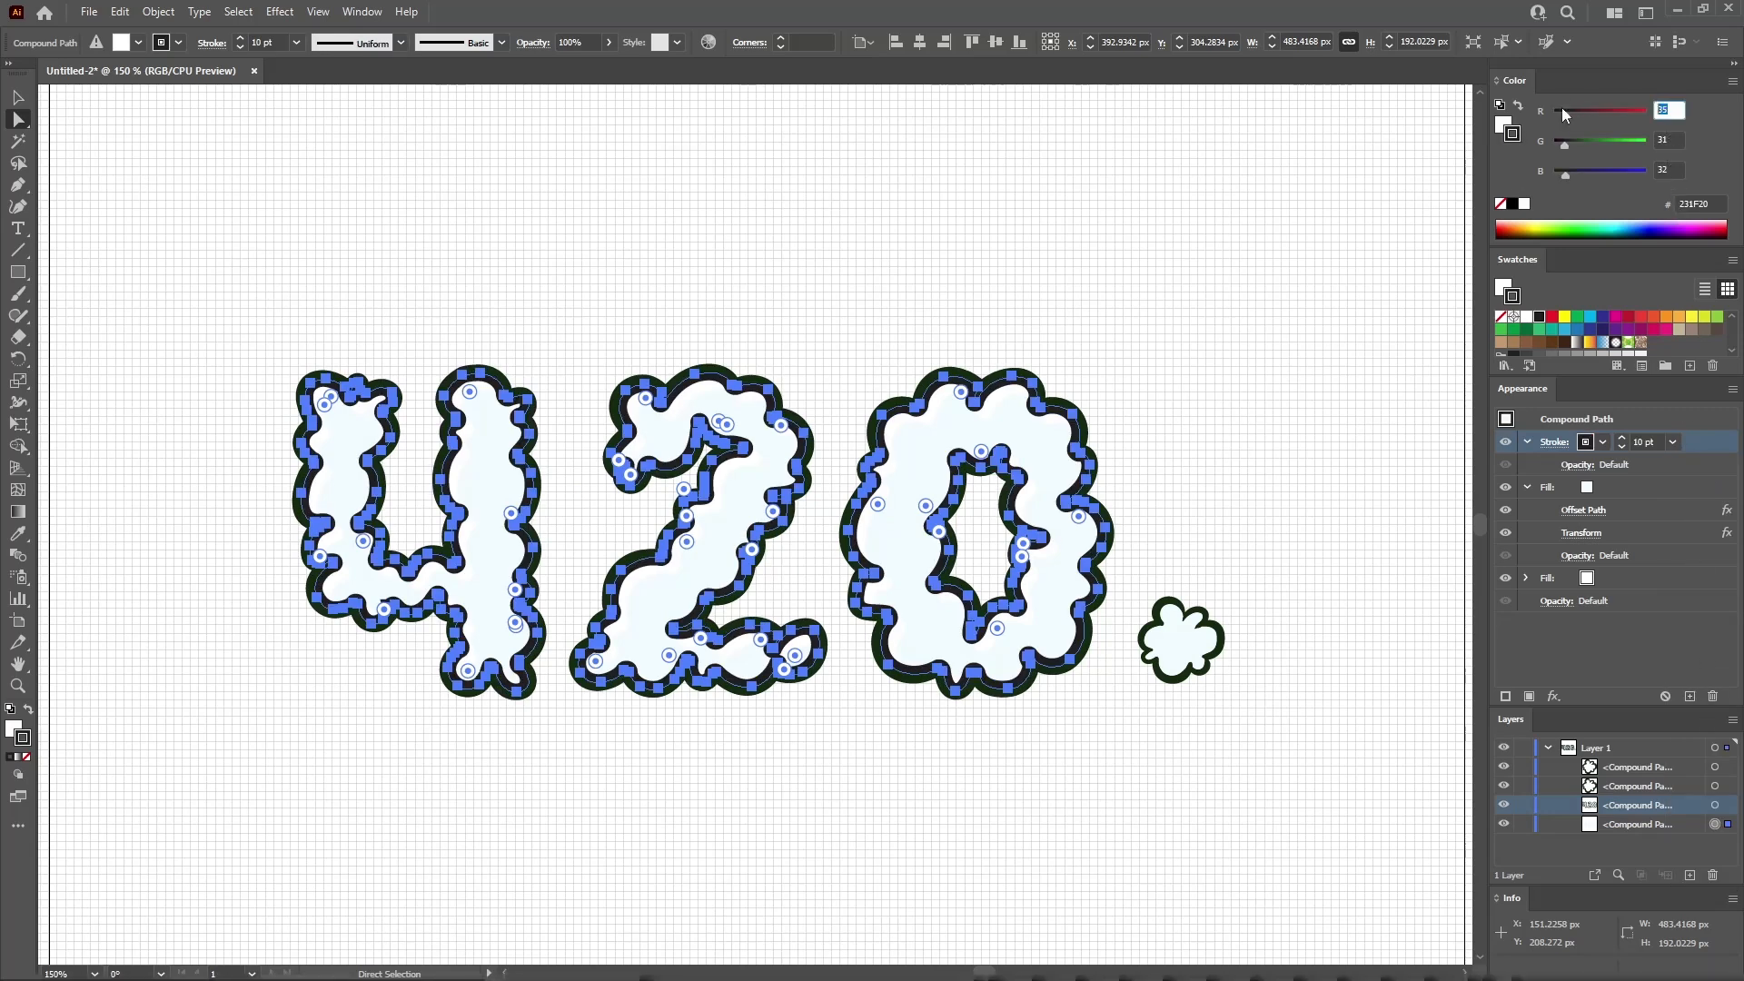
type("186")
key("Tab")
type("214")
key("Tab")
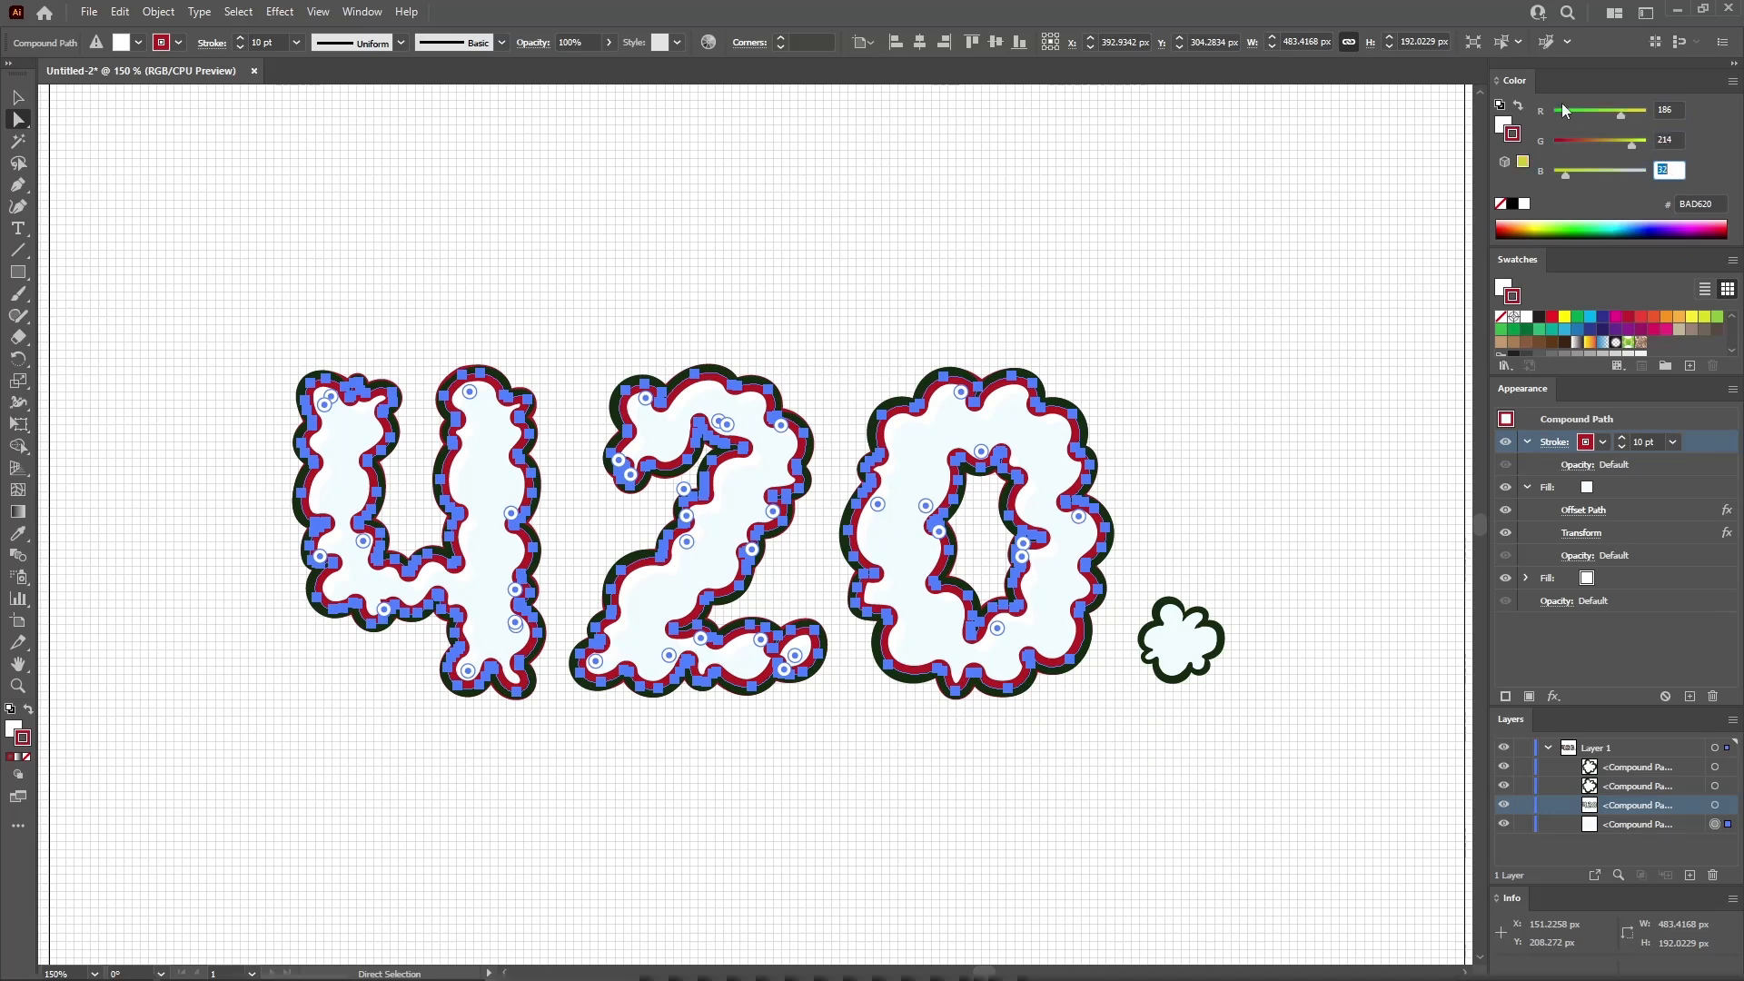
type("242")
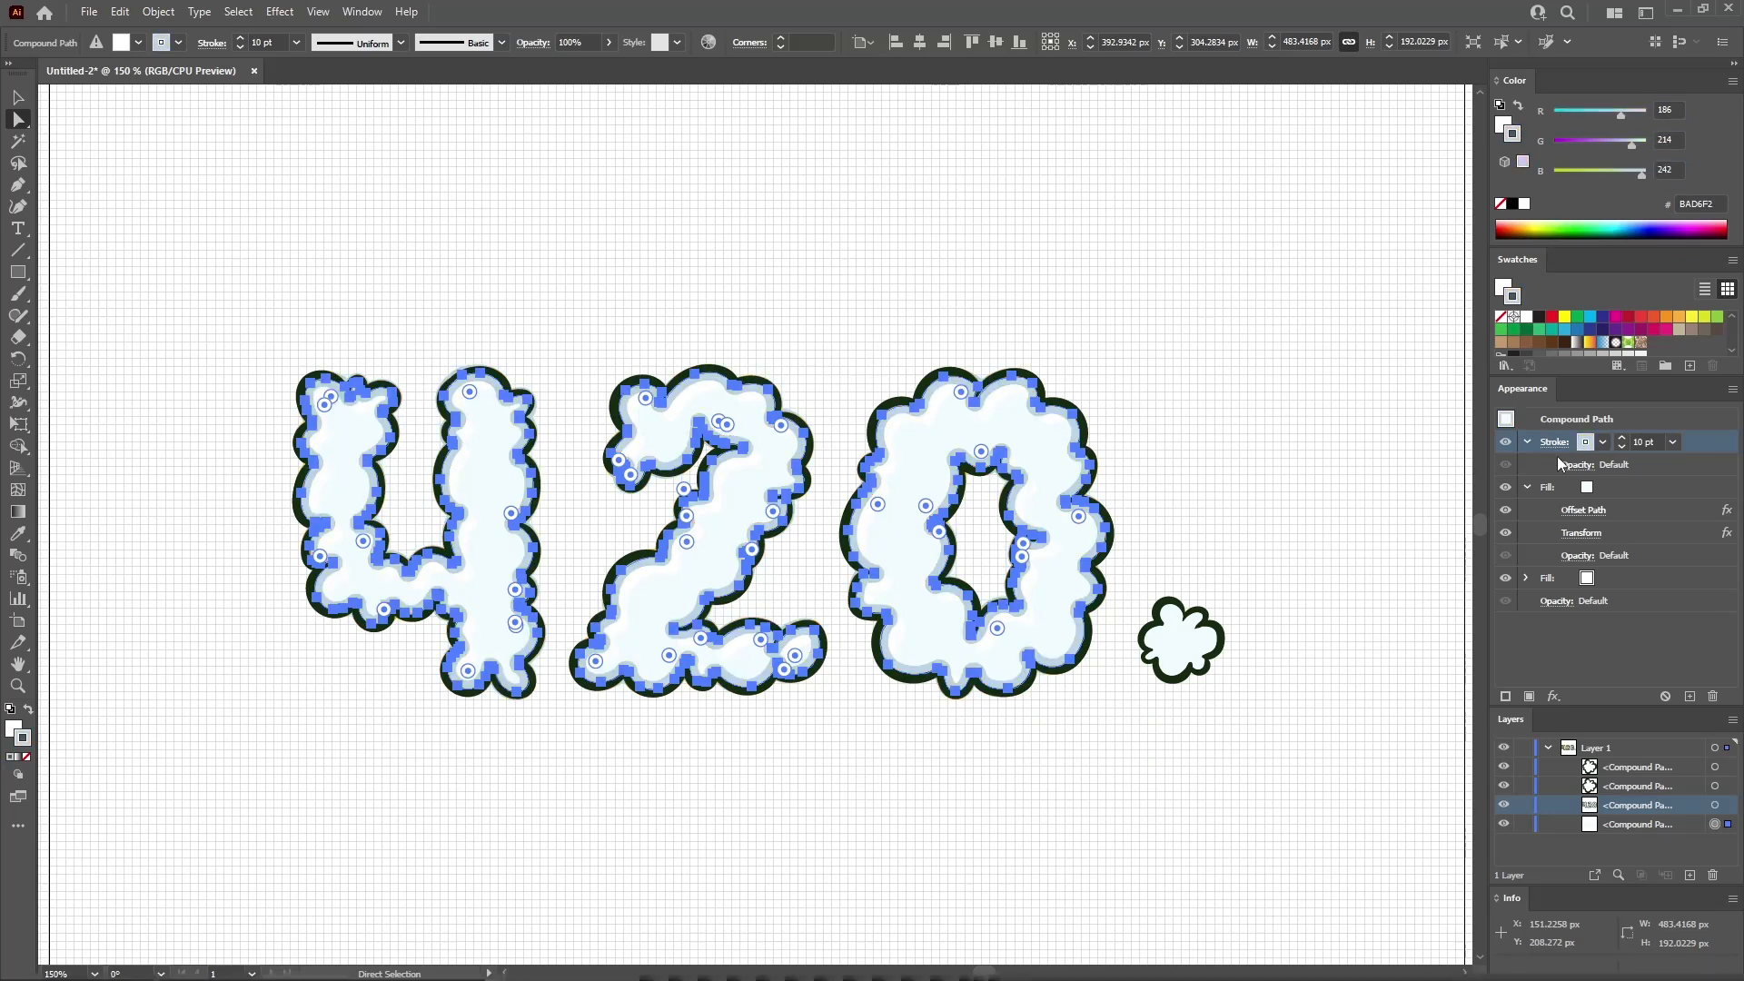
Apply the double-bulge variable width profile to the numerals' light blue stroke
left_click(1554, 442)
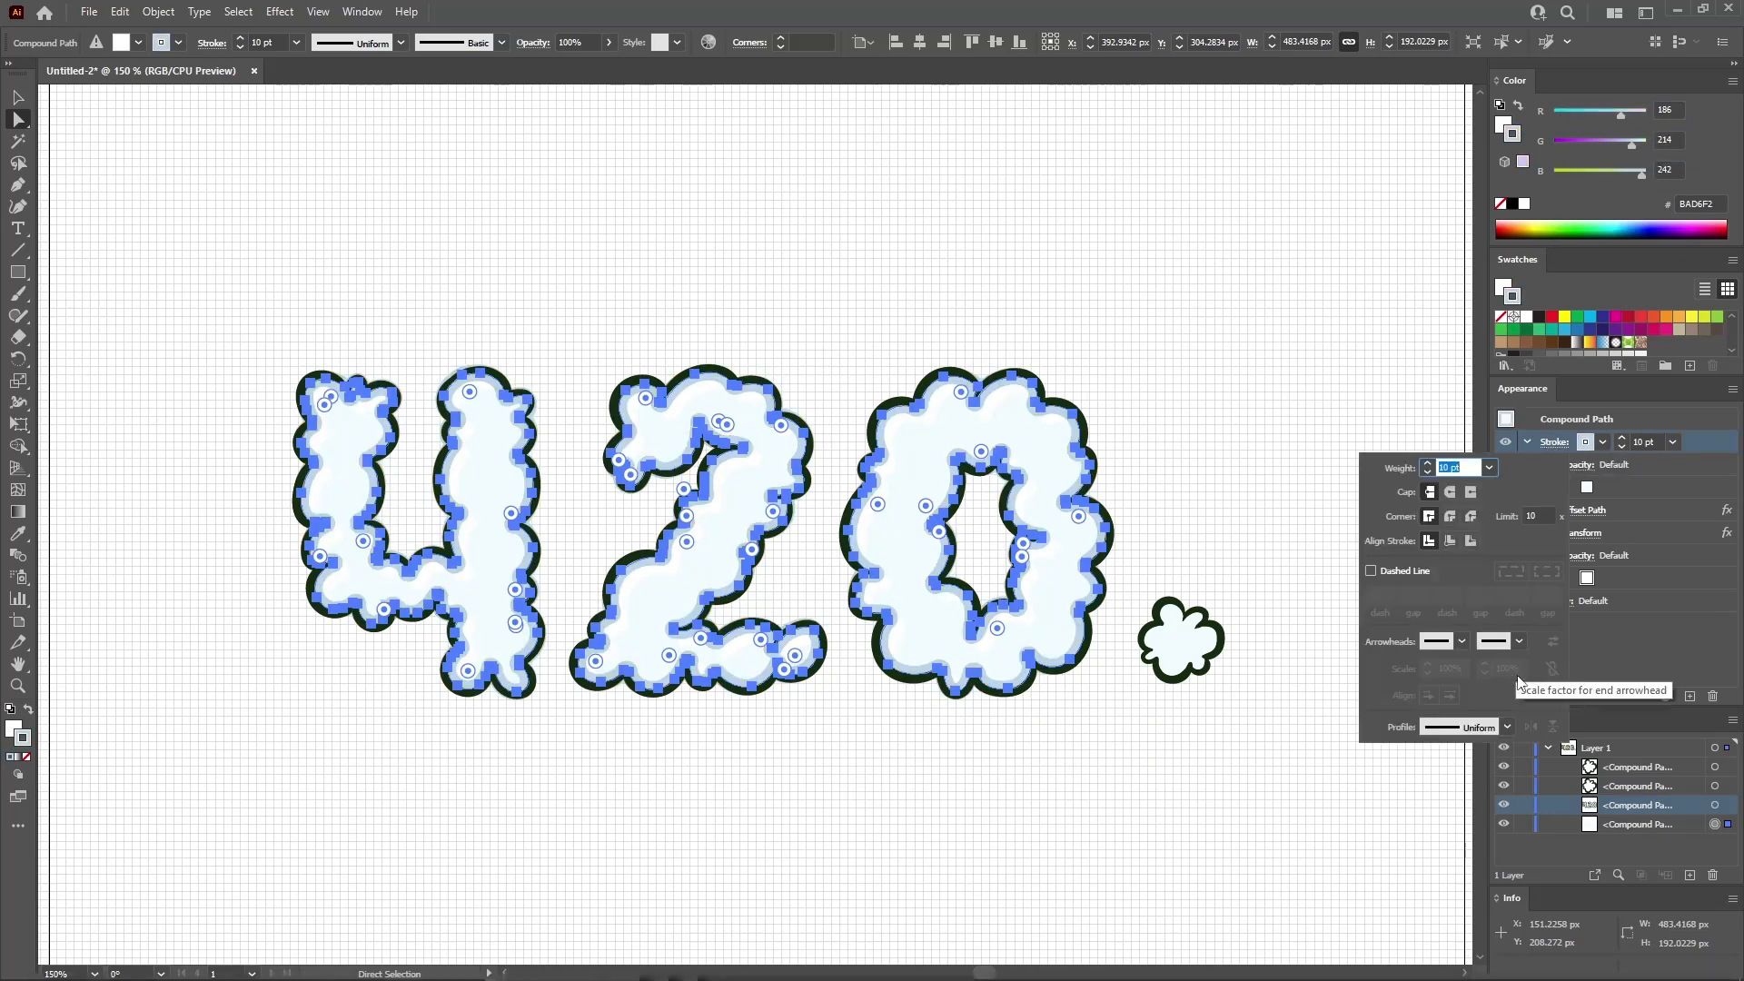
left_click(1507, 727)
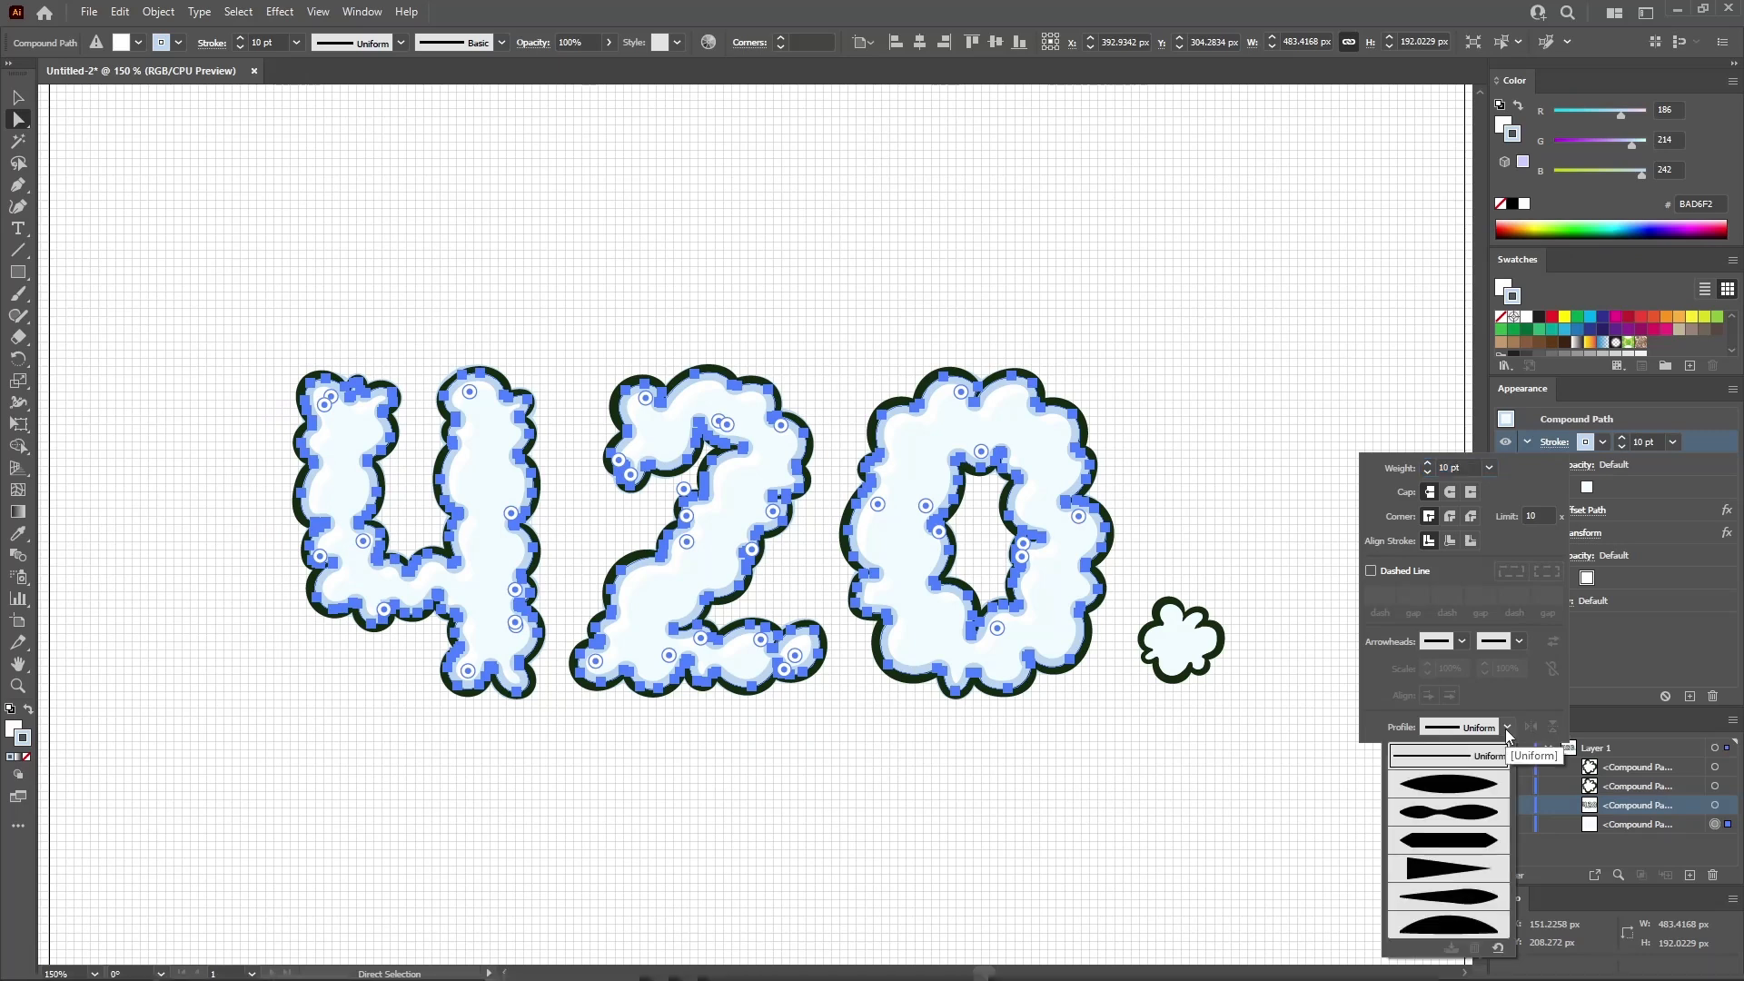
key("Escape")
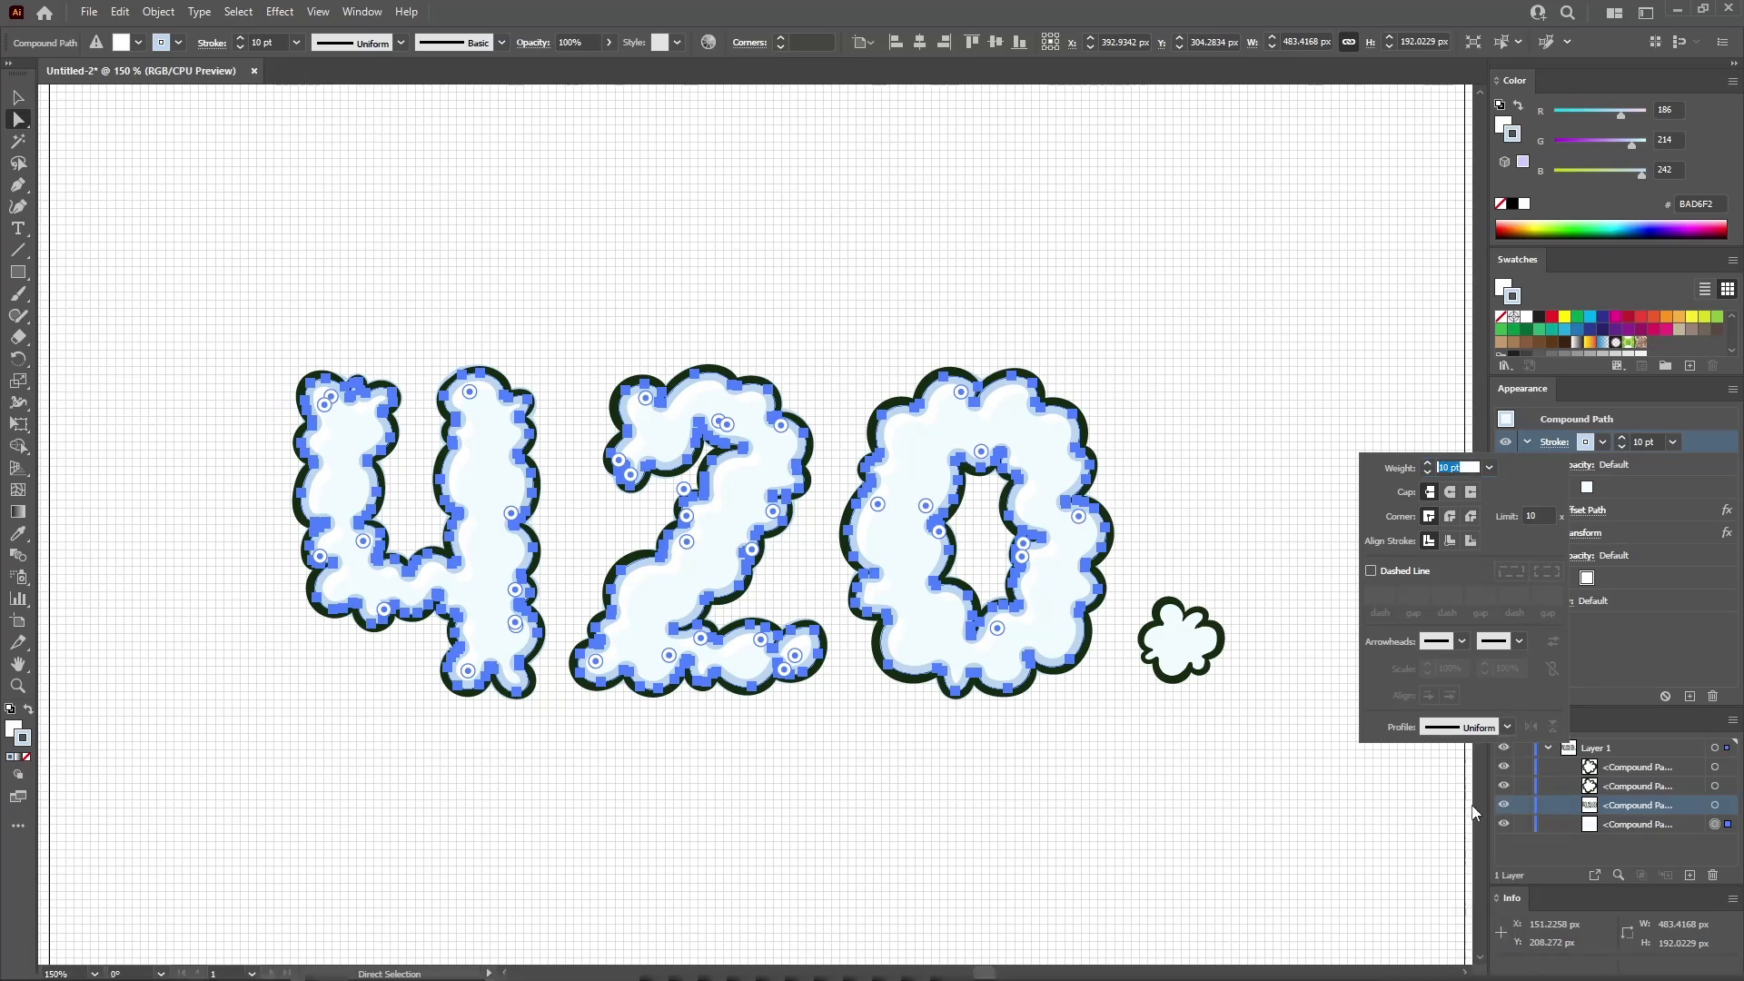
left_click(1587, 659)
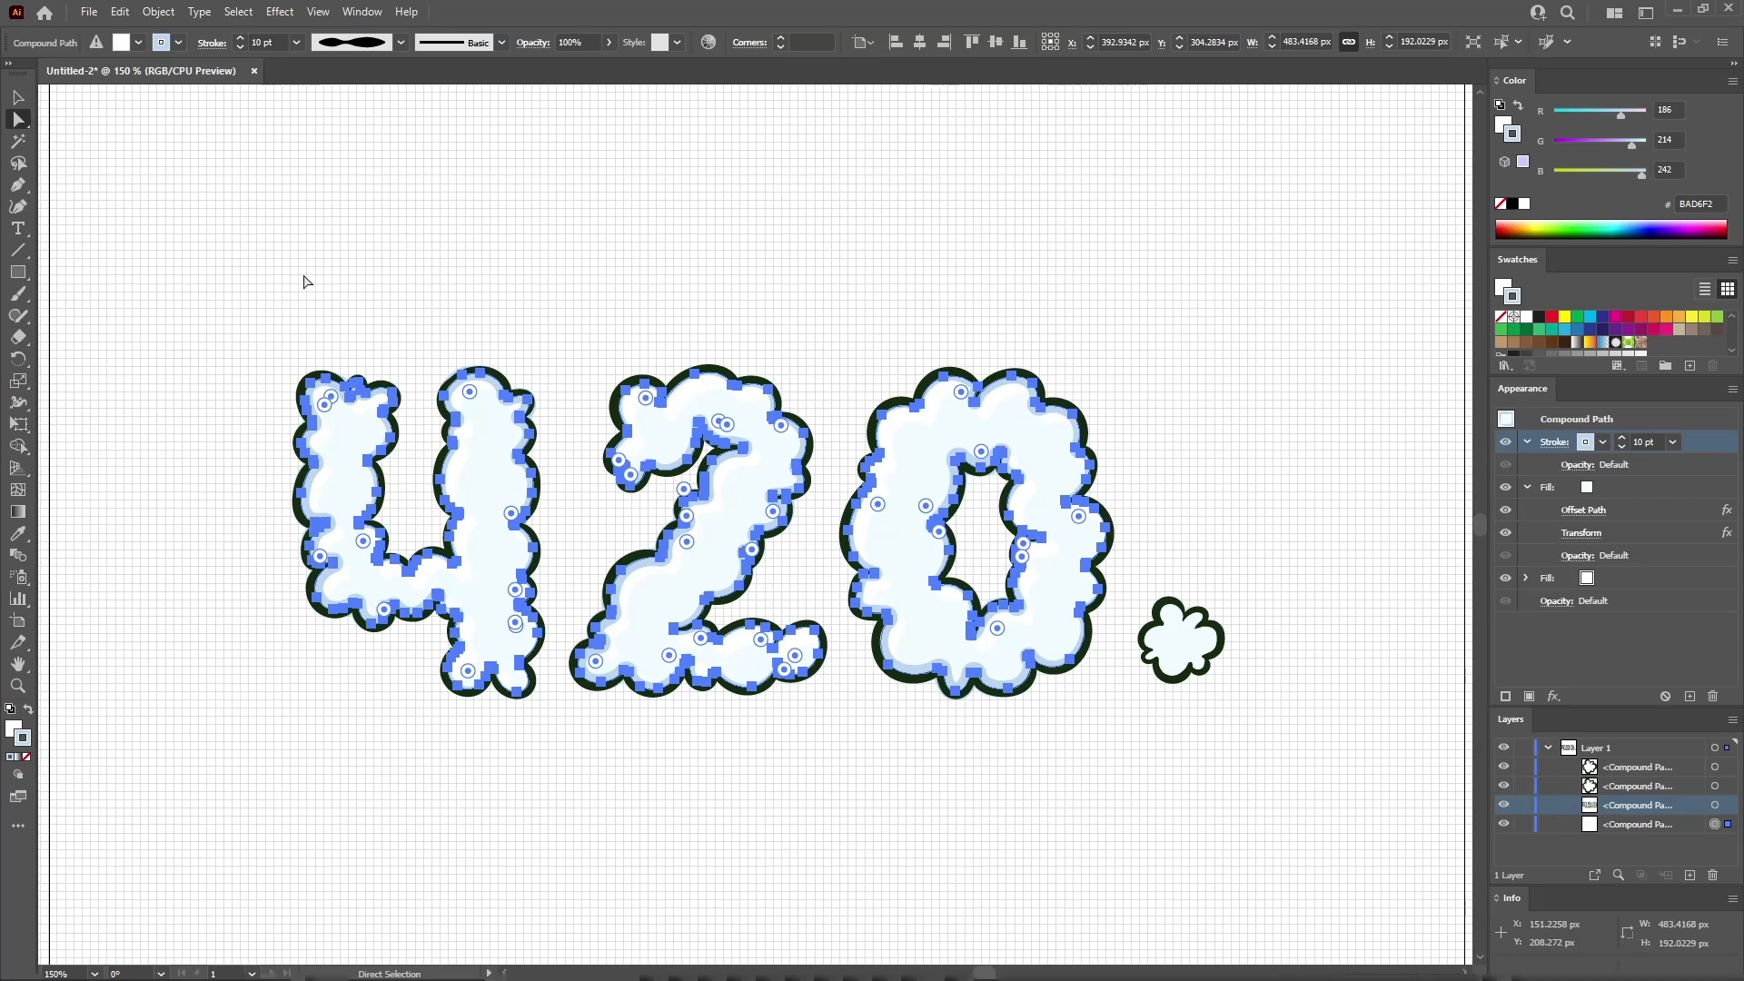
Create a 20 x 20 px circle above the 4 with the Ellipse tool
left_click_drag(18, 272, 77, 315)
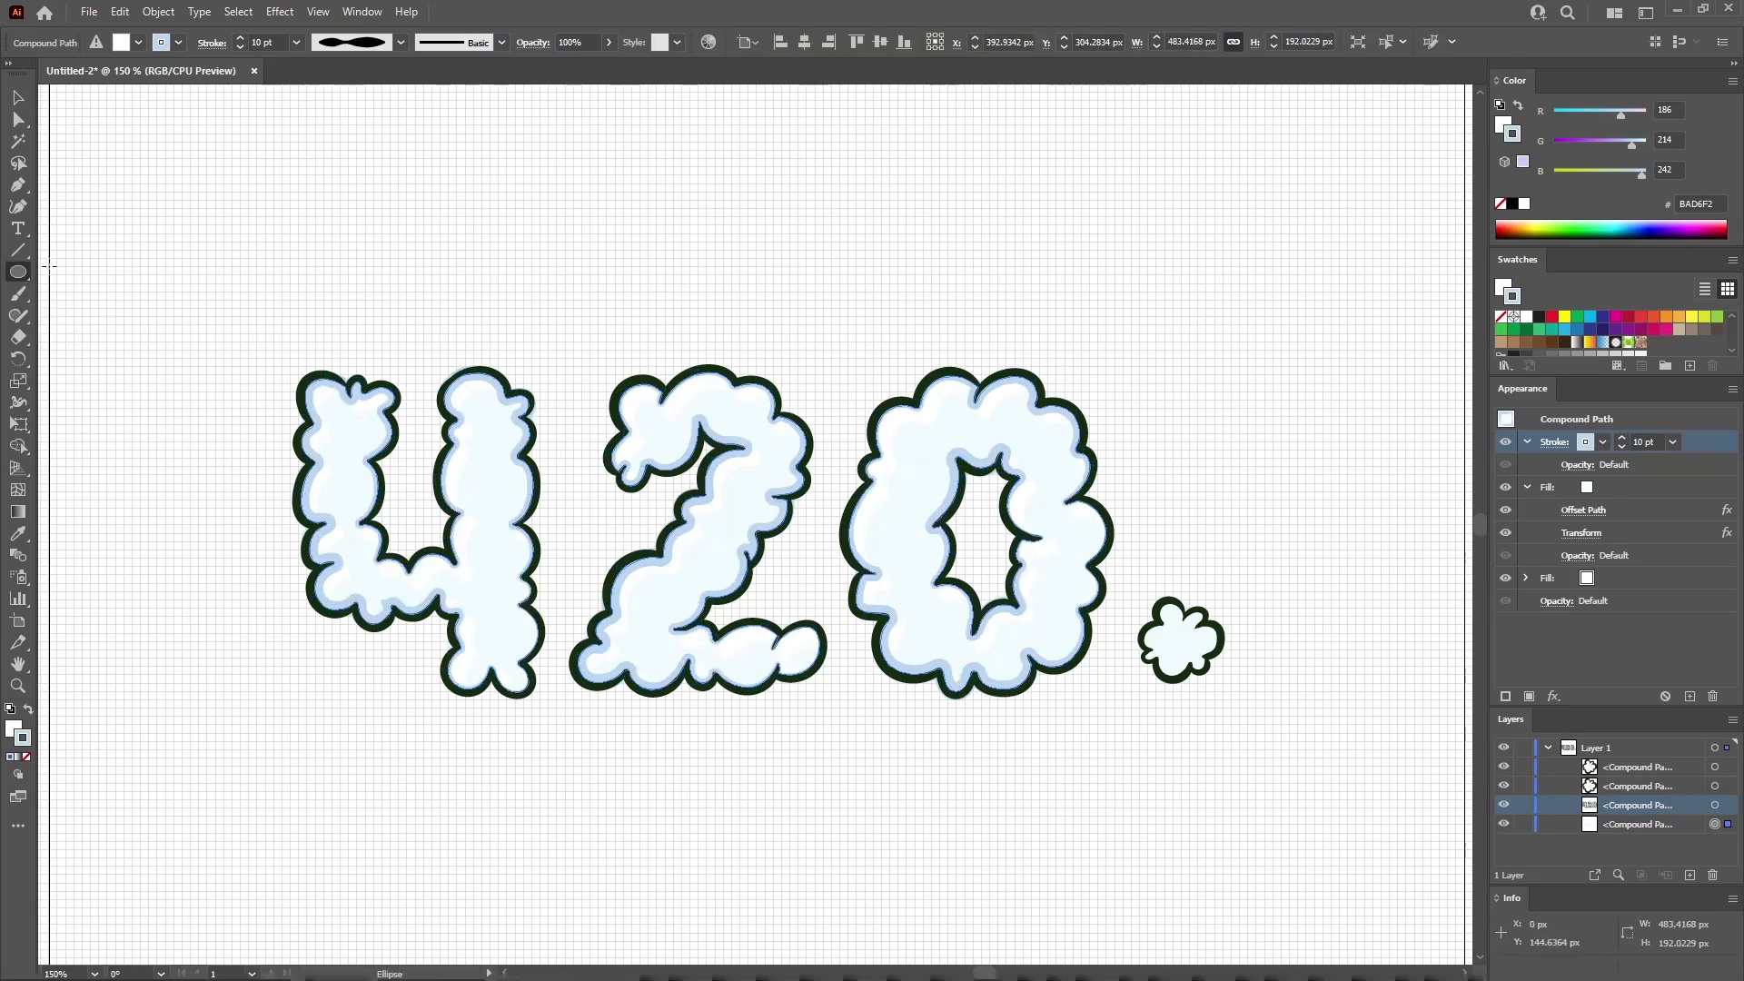
left_click(457, 300)
type("2")
key("Tab")
type("2")
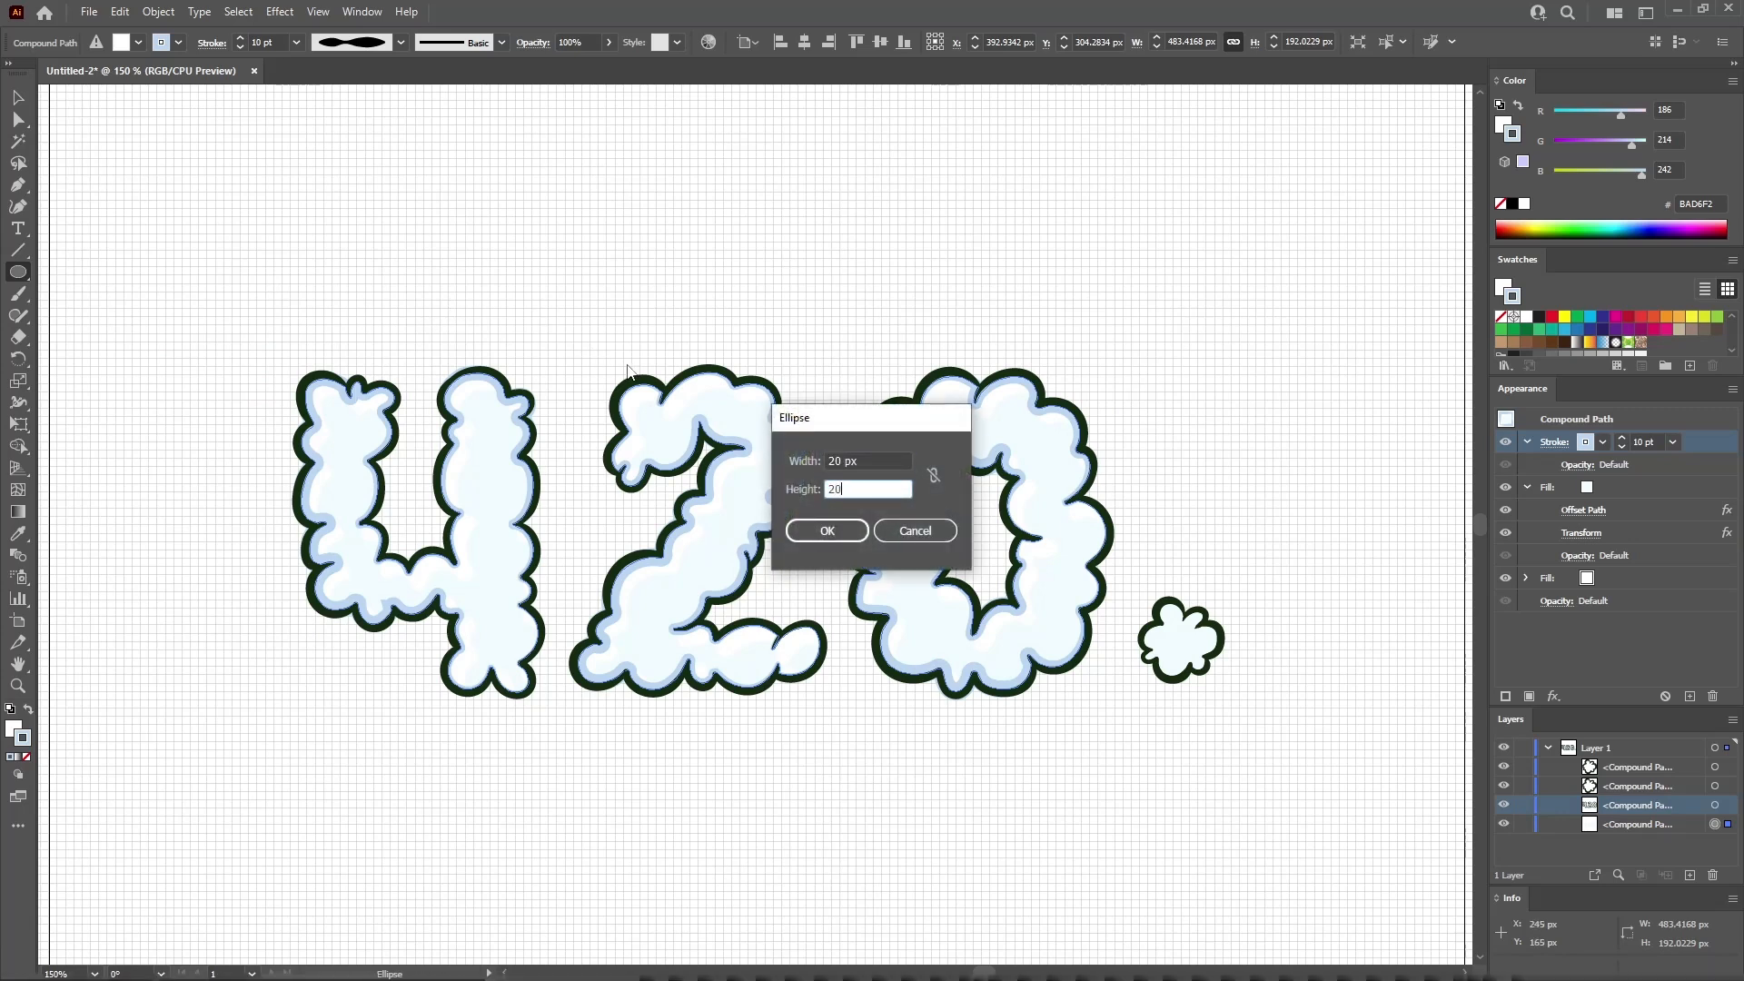
type("0")
key("Return")
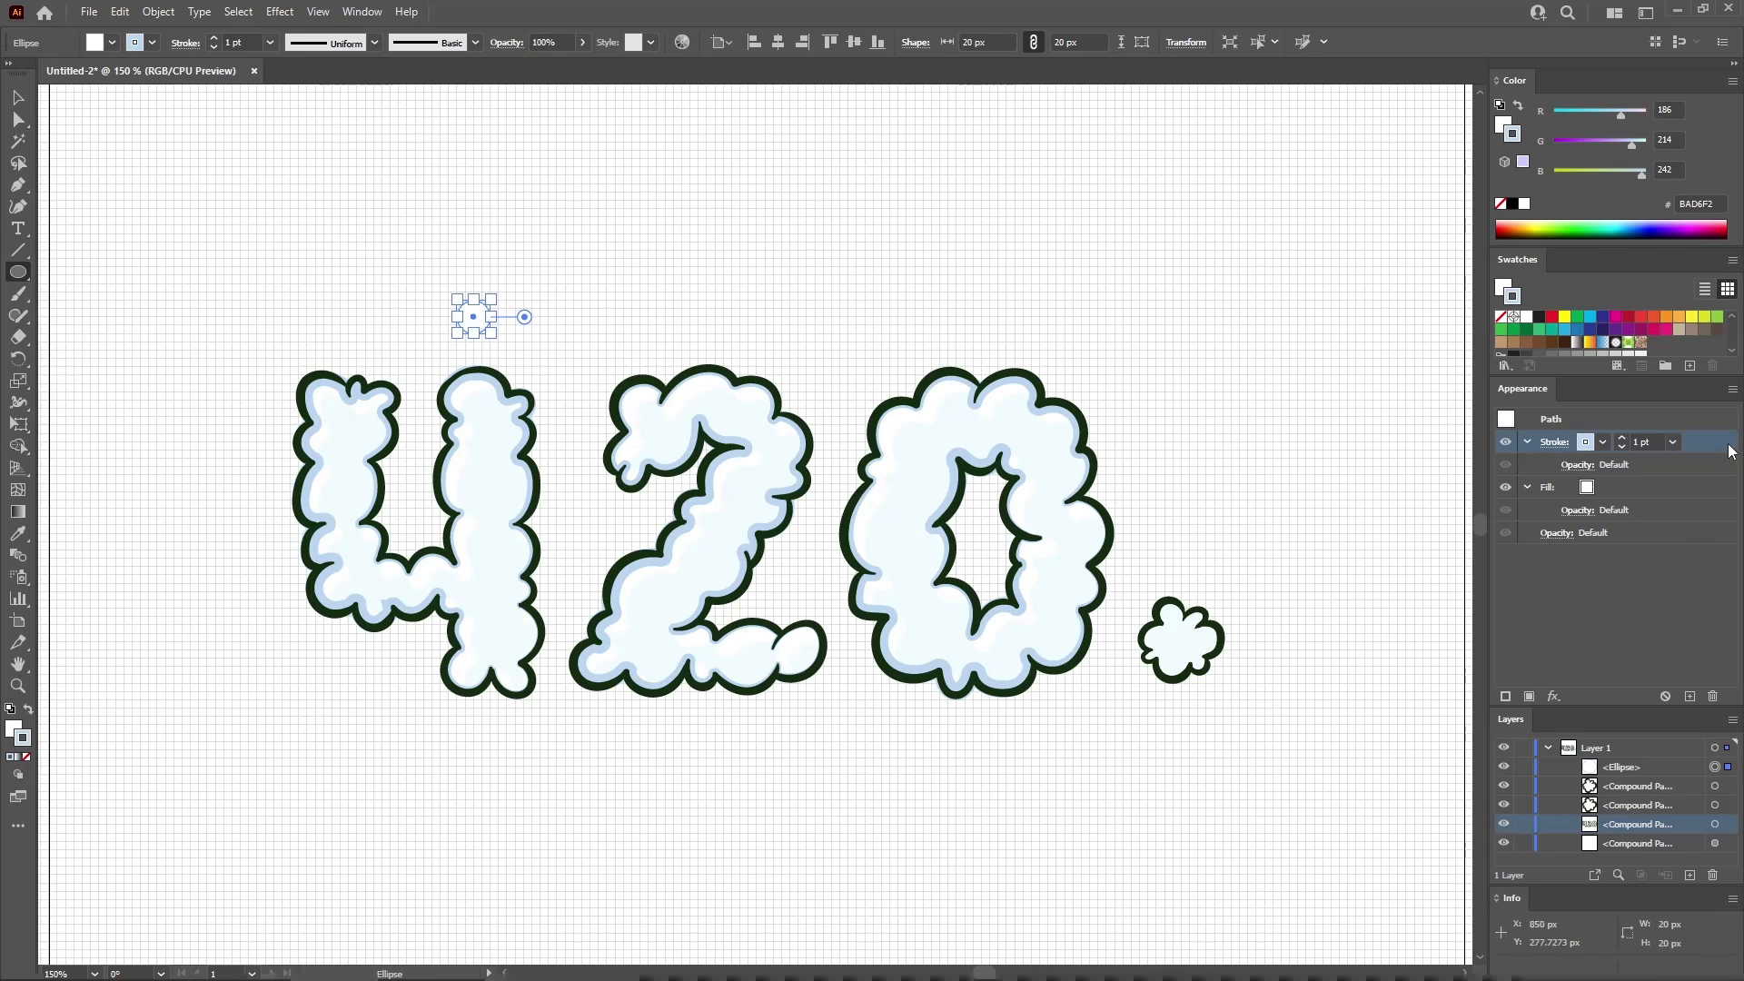
Remove the circle's stroke and set its fill to R 166, G 223, B 232
key("slash")
left_click(1659, 489)
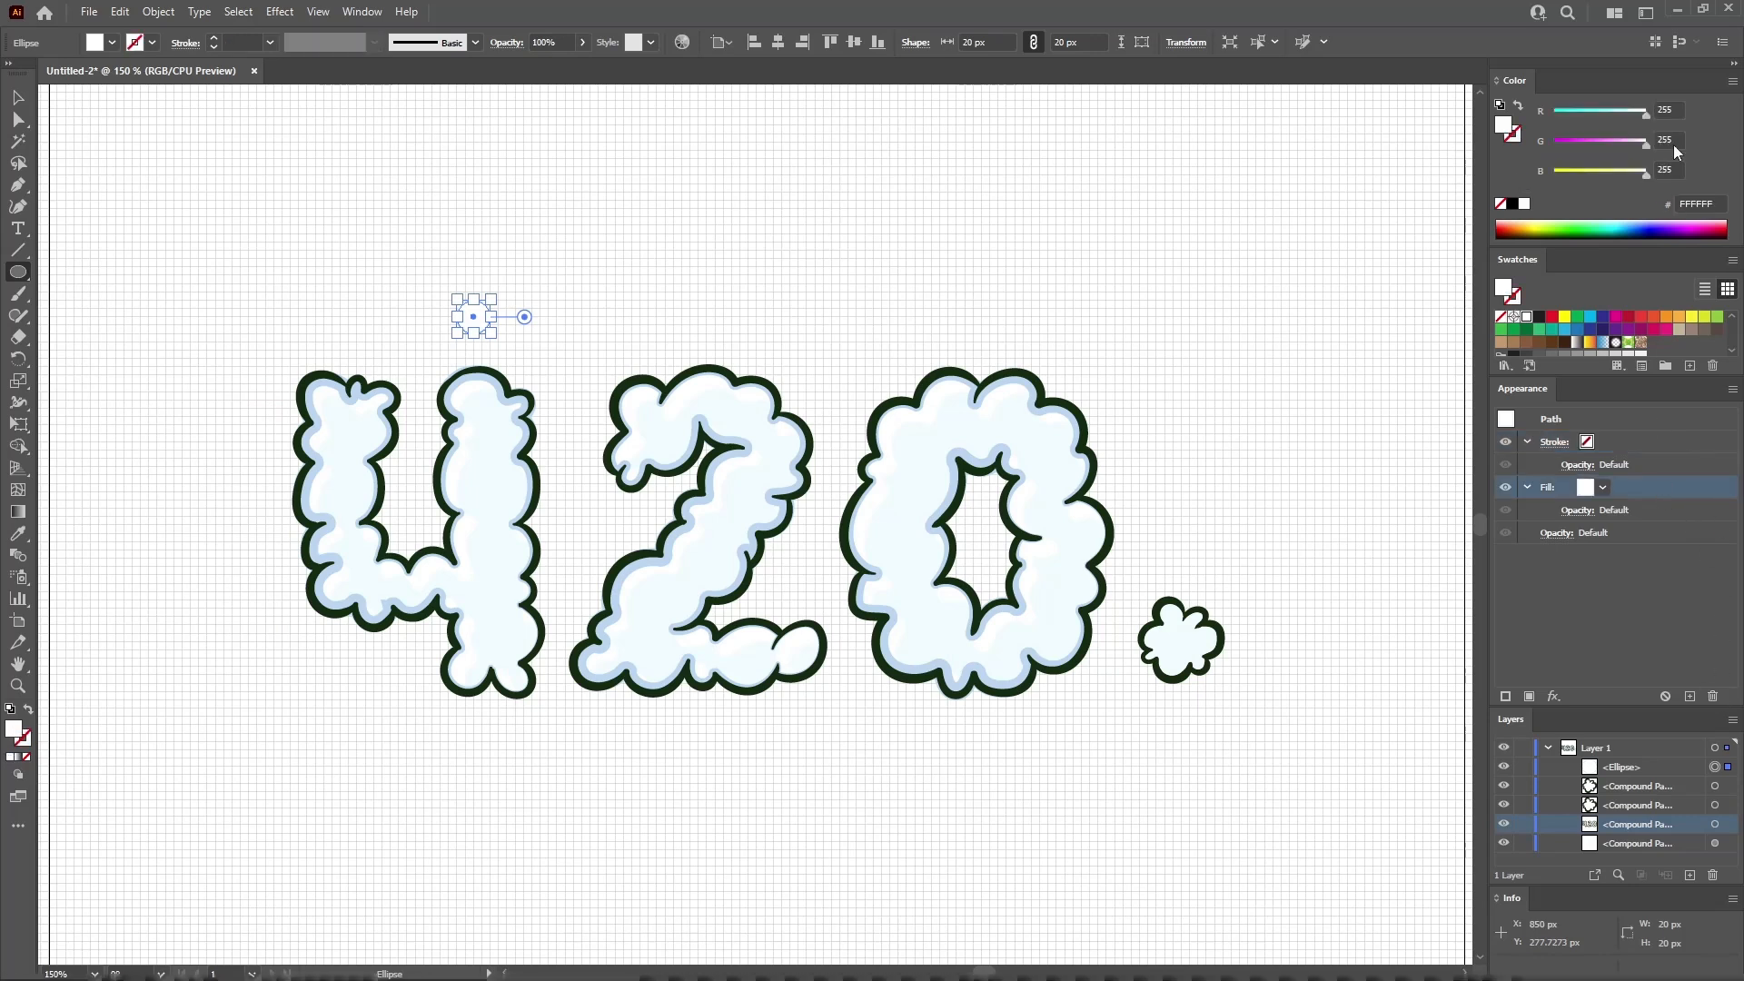
left_click(1683, 107)
type("166")
key("Tab")
type("223")
key("Tab")
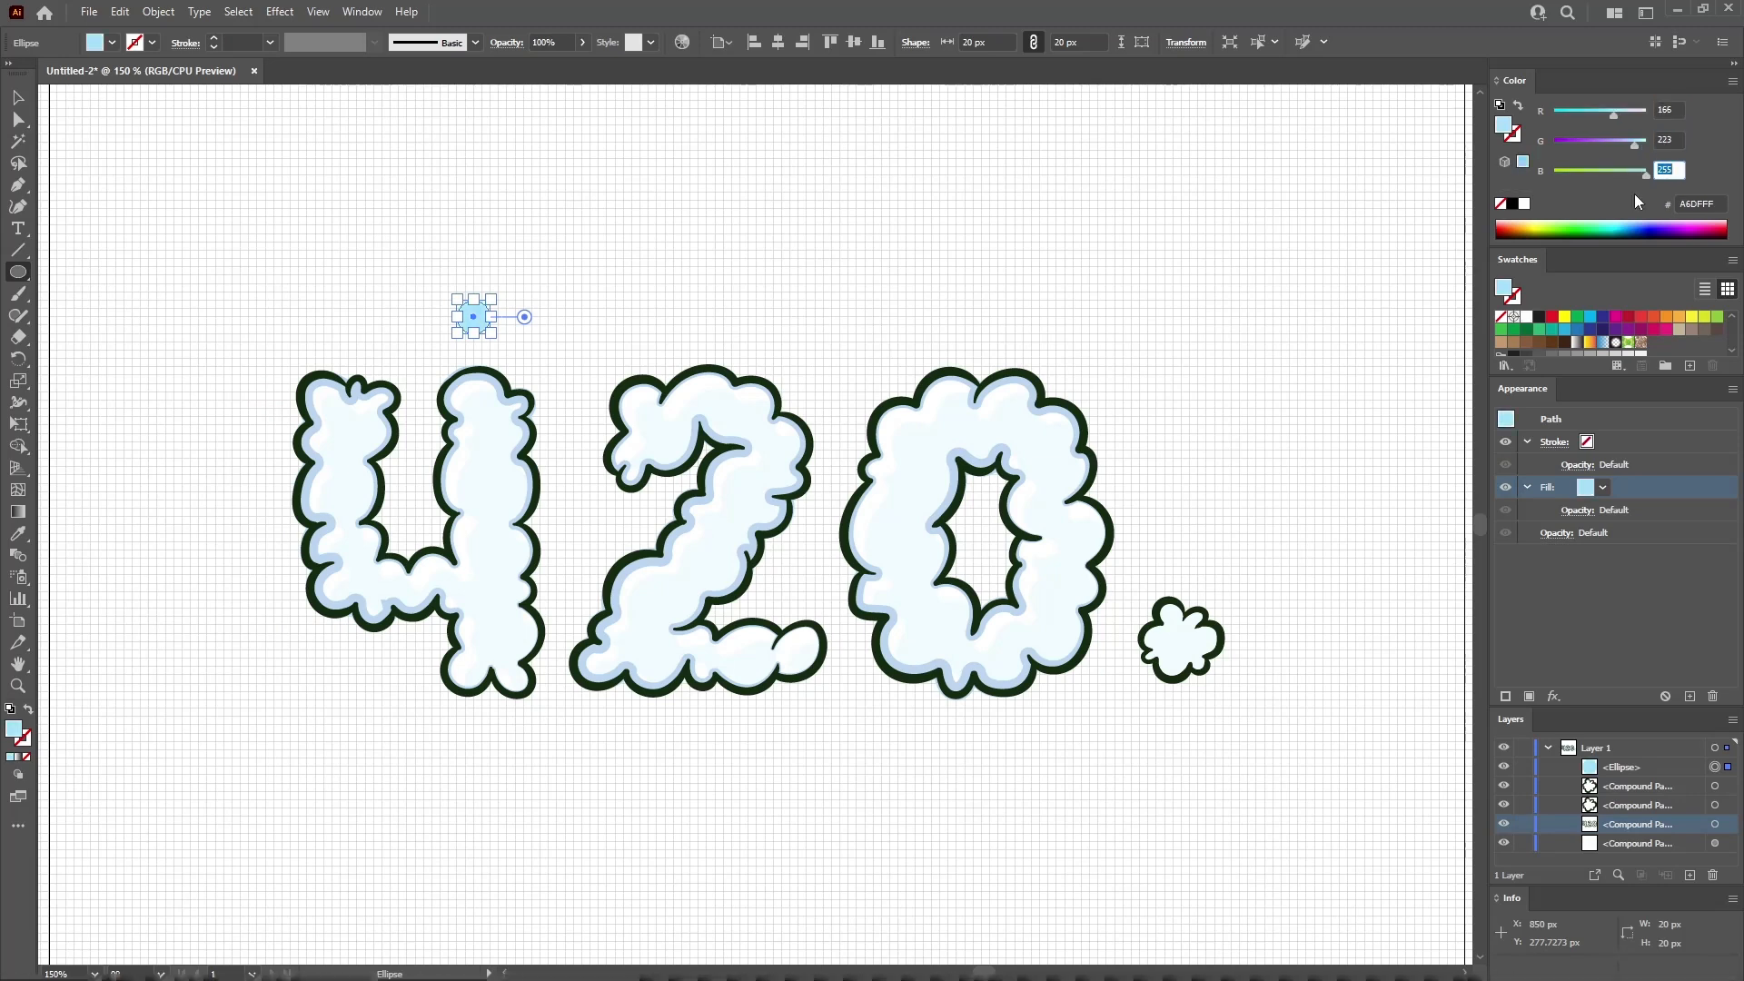
type("232")
key("Return")
Position the 20 px circle and two copies in the 4's upper gap, above the 2's foot and at the 0's upper right edge
left_click(18, 99)
left_click(521, 253)
left_click_drag(473, 319, 725, 428)
left_click_drag(1008, 413, 781, 591)
left_click(834, 321)
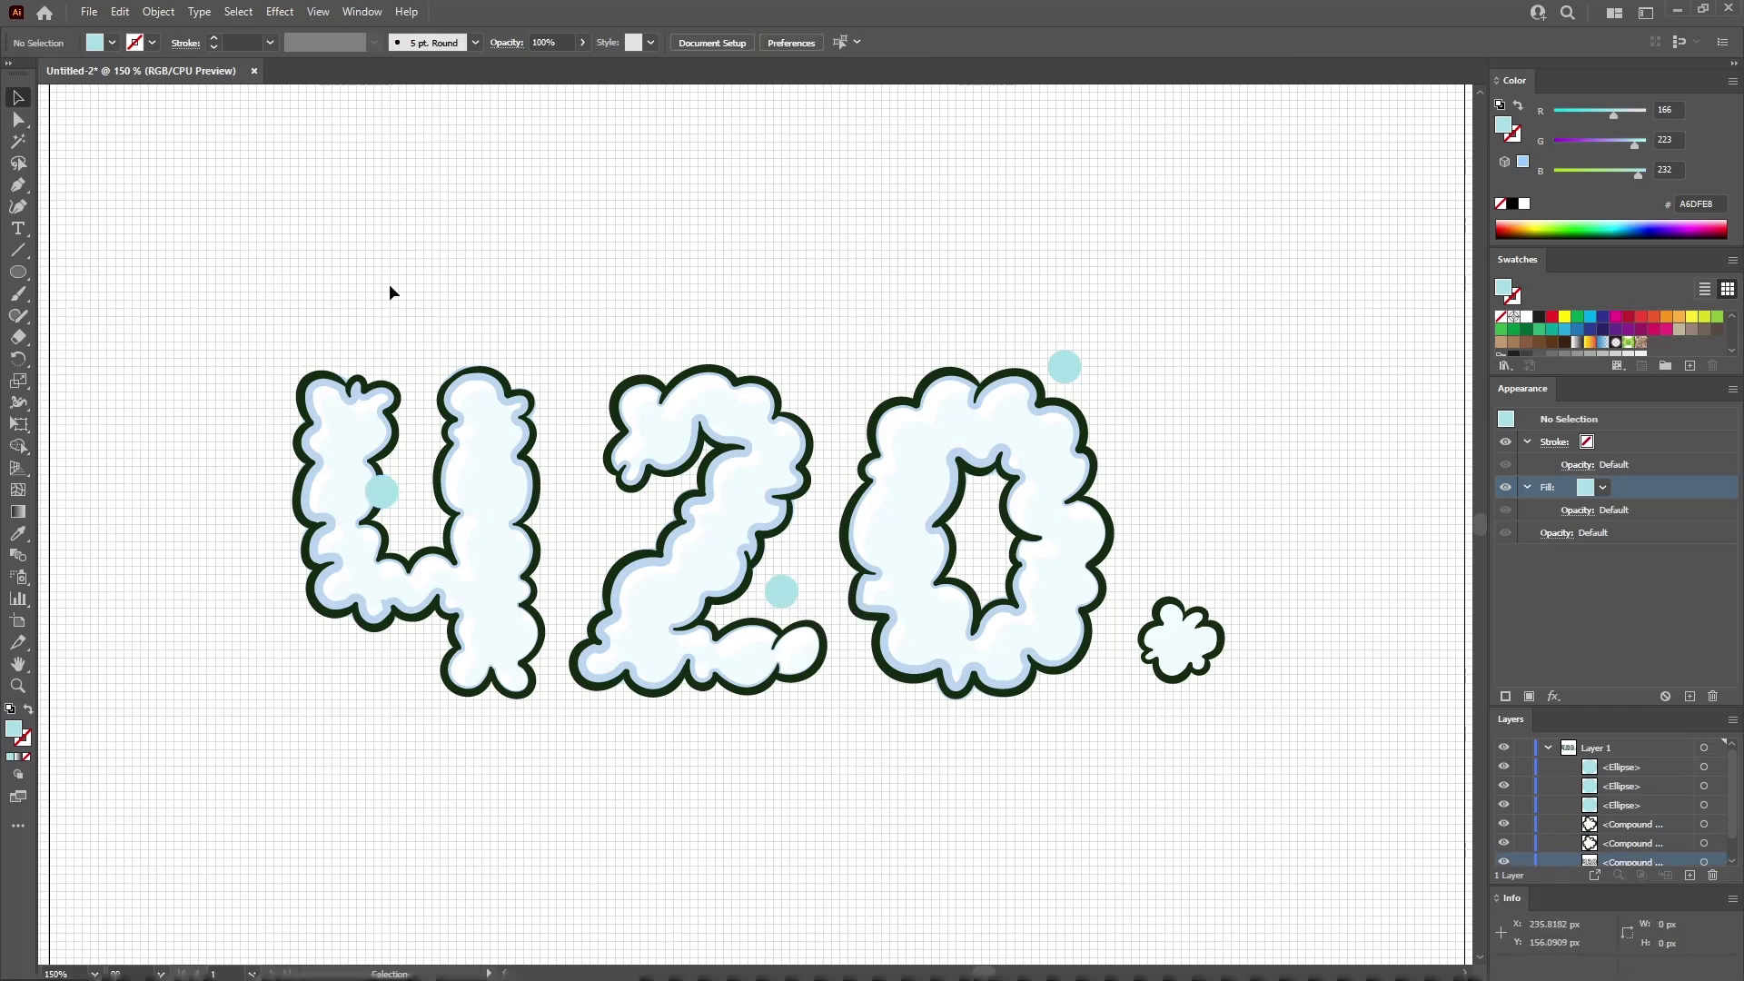
Create a 15 x 15 px circle above the 2 with the same blue fill
left_click(18, 272)
left_click(643, 331)
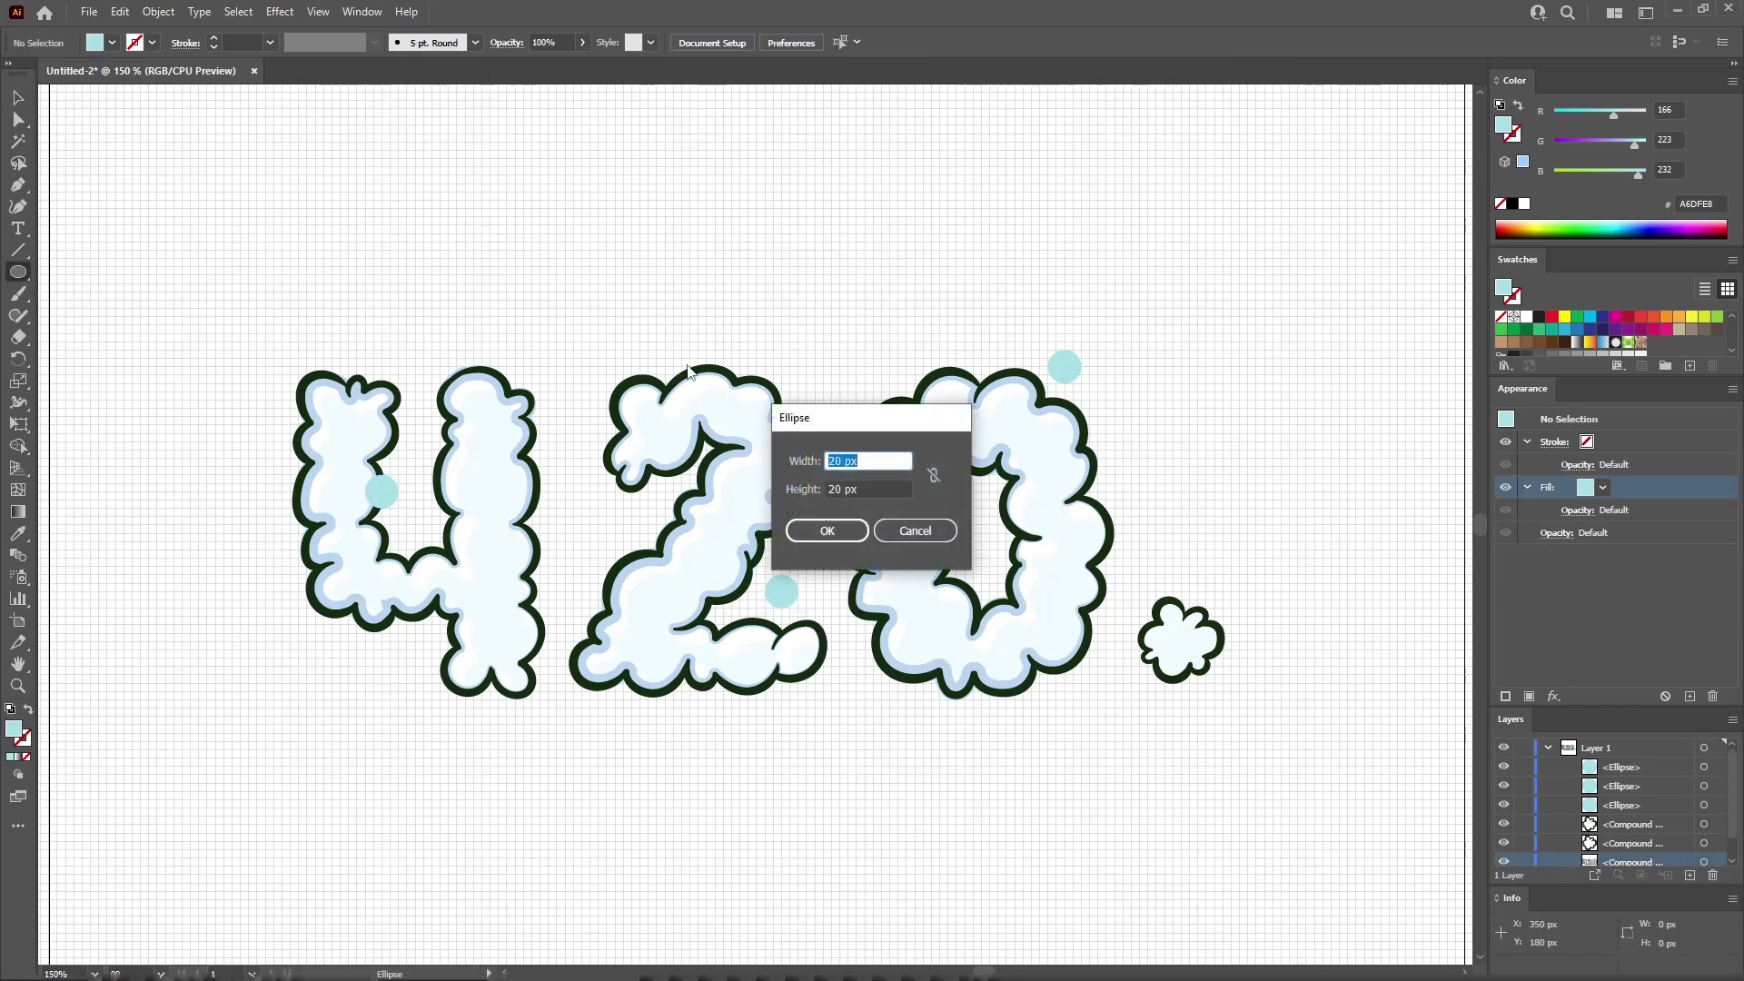
key("Tab")
type("15")
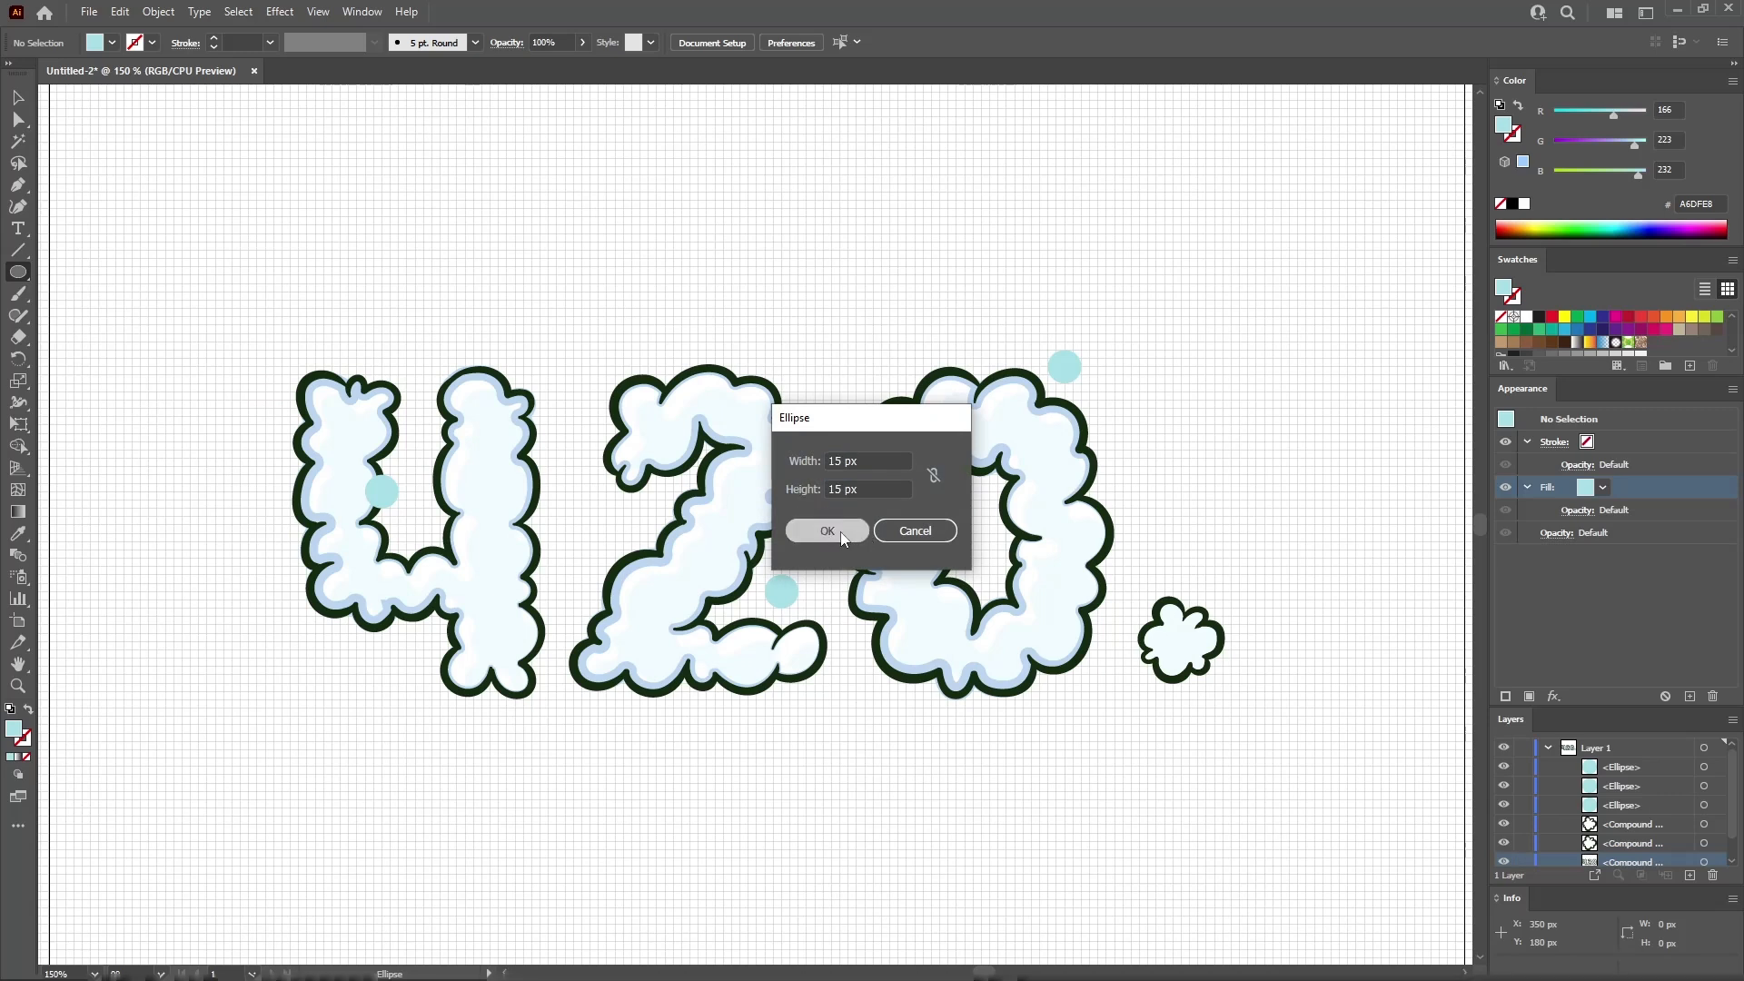
left_click(827, 530)
Position the 15 px circle and two copies at the 4's upper right, at its lower left and inside the 0's hole
left_click(18, 97)
left_click(509, 218)
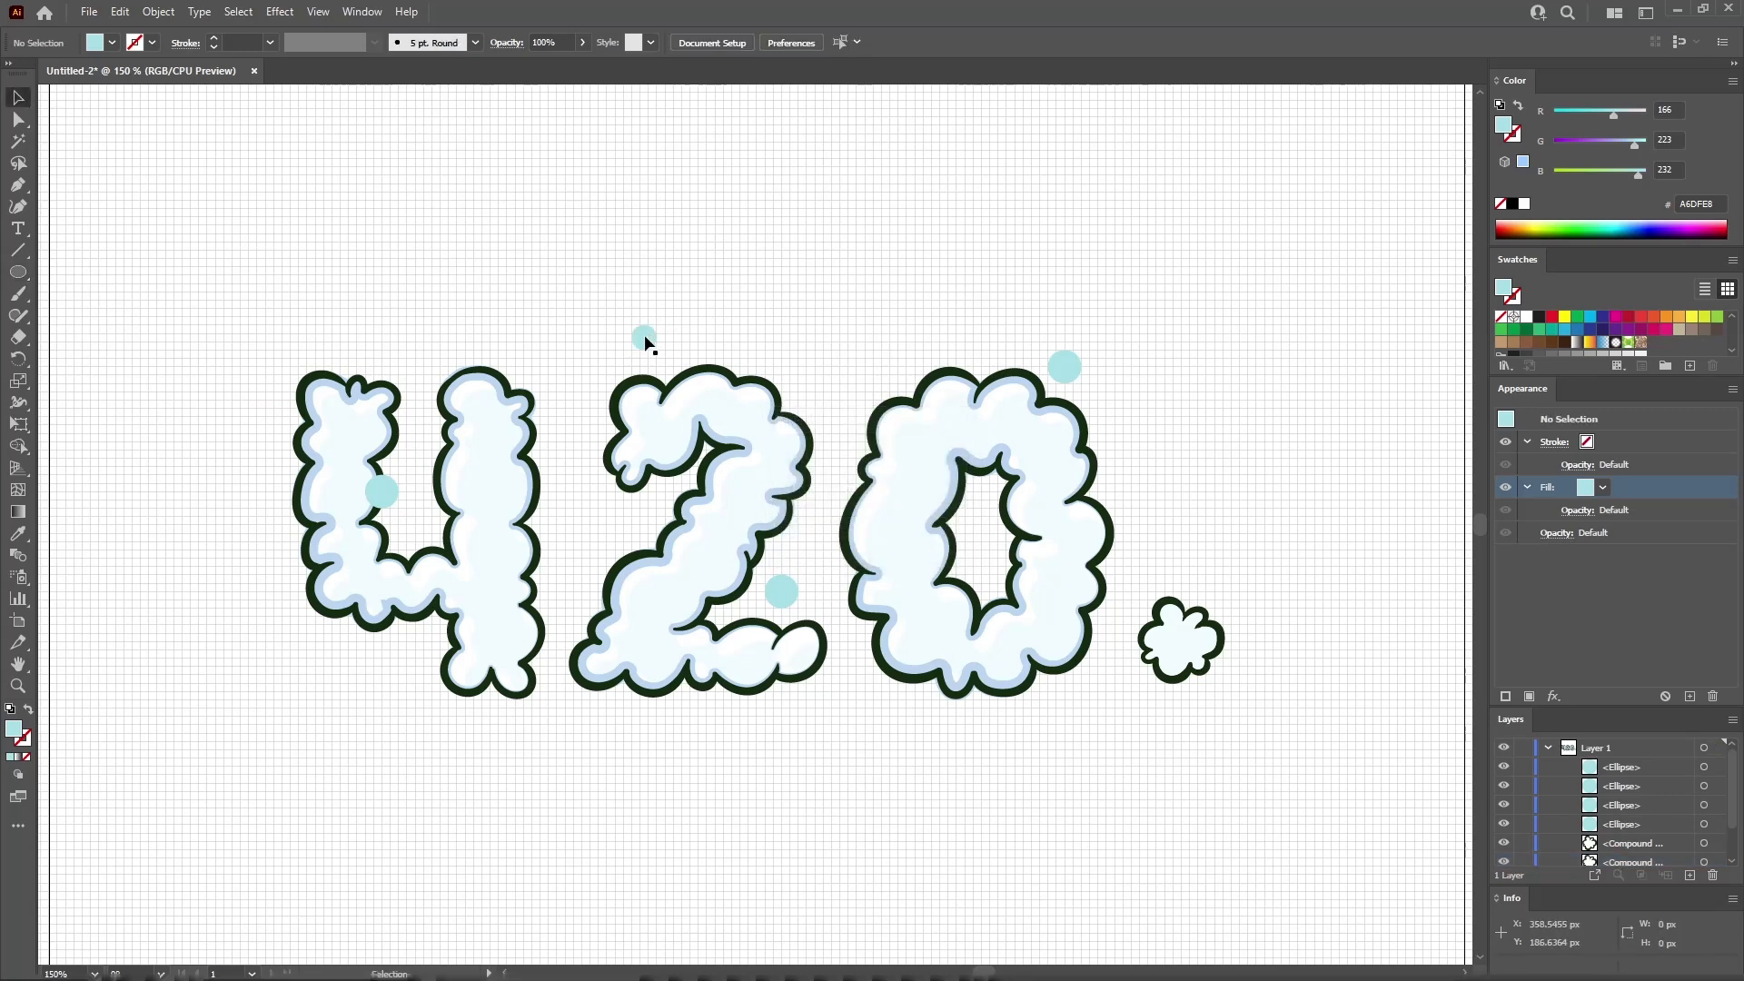
left_click_drag(531, 363, 402, 672)
left_click(977, 592)
left_click(391, 722)
Create a 20 x 15 px ellipse and place one at the 0's lower right edge and a copy beside the foot of the 4
left_click(20, 272)
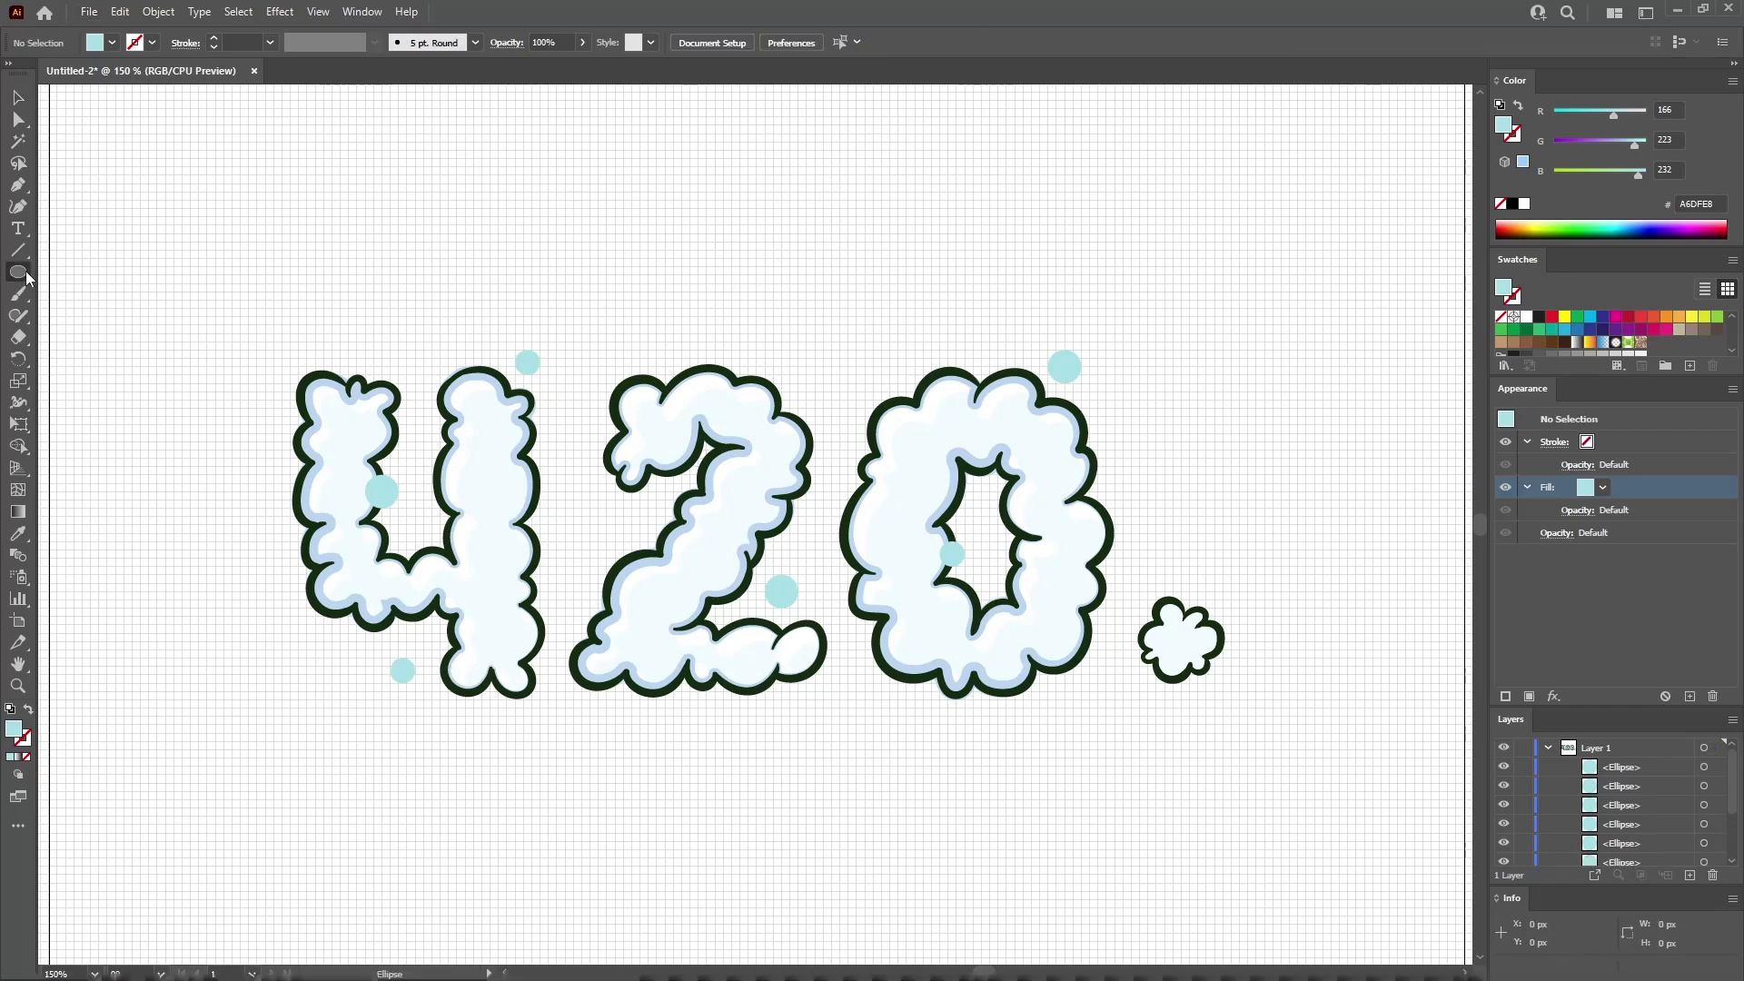
left_click(639, 269)
type("20")
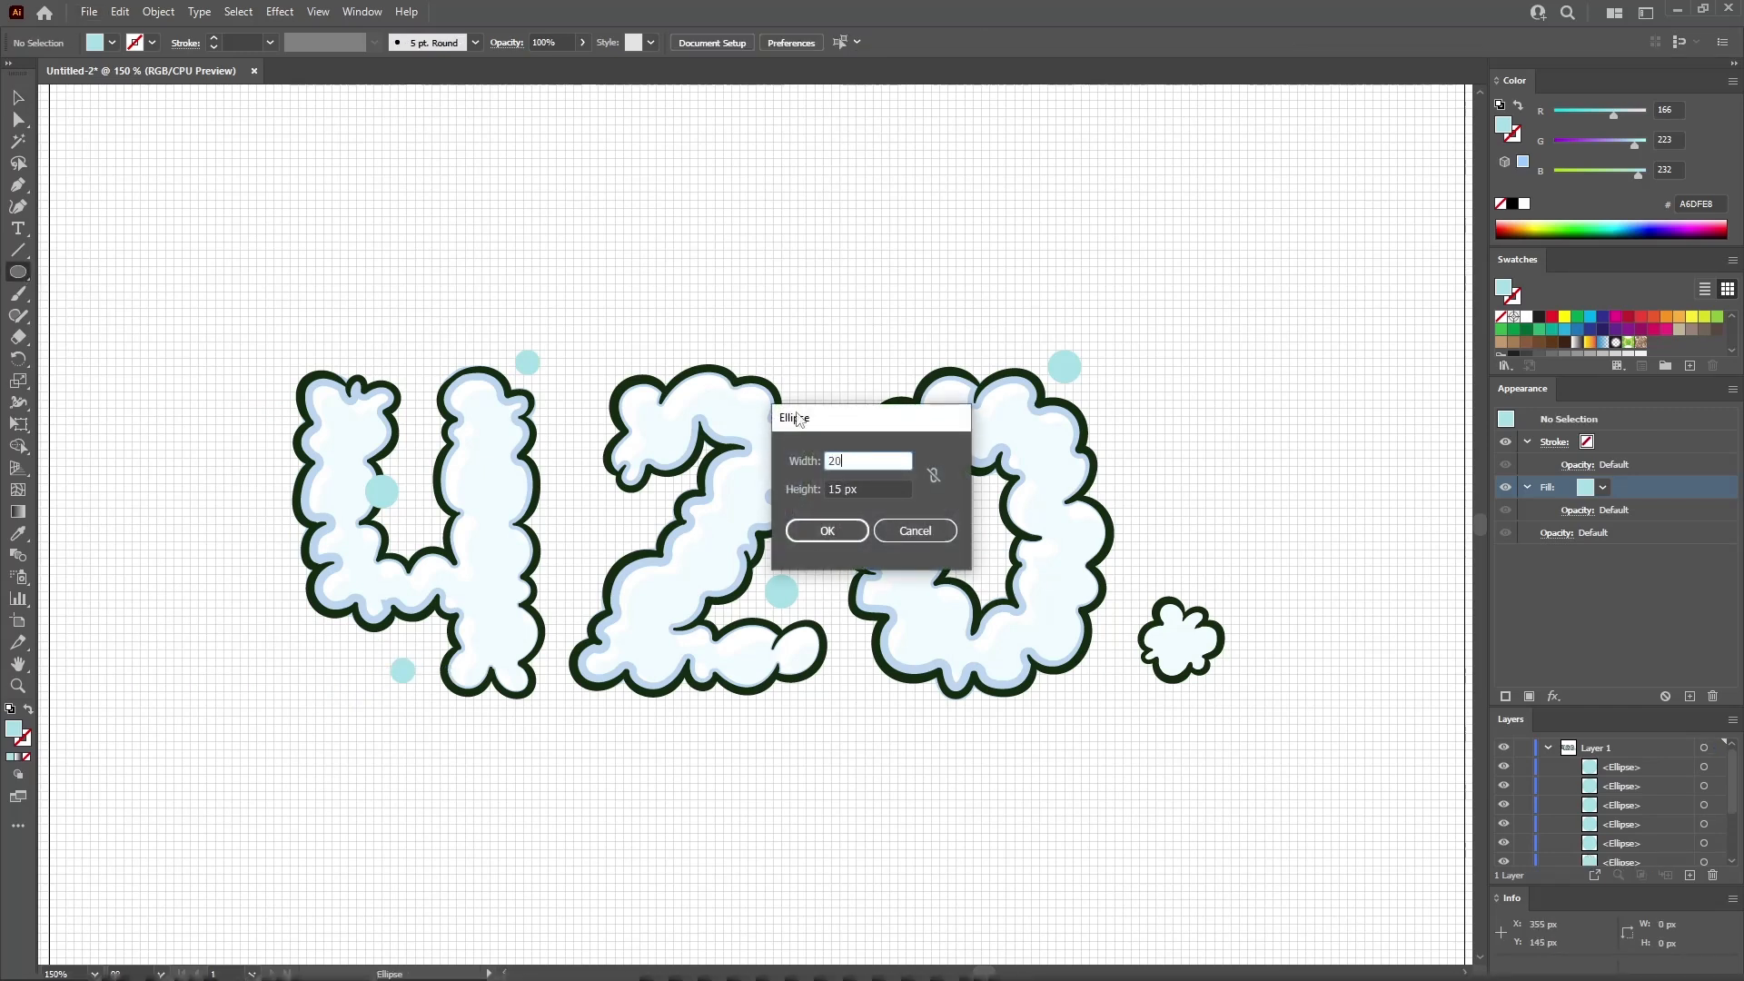
left_click(847, 531)
left_click(20, 98)
left_click(495, 144)
left_click_drag(1052, 692, 433, 696)
left_click(1037, 800)
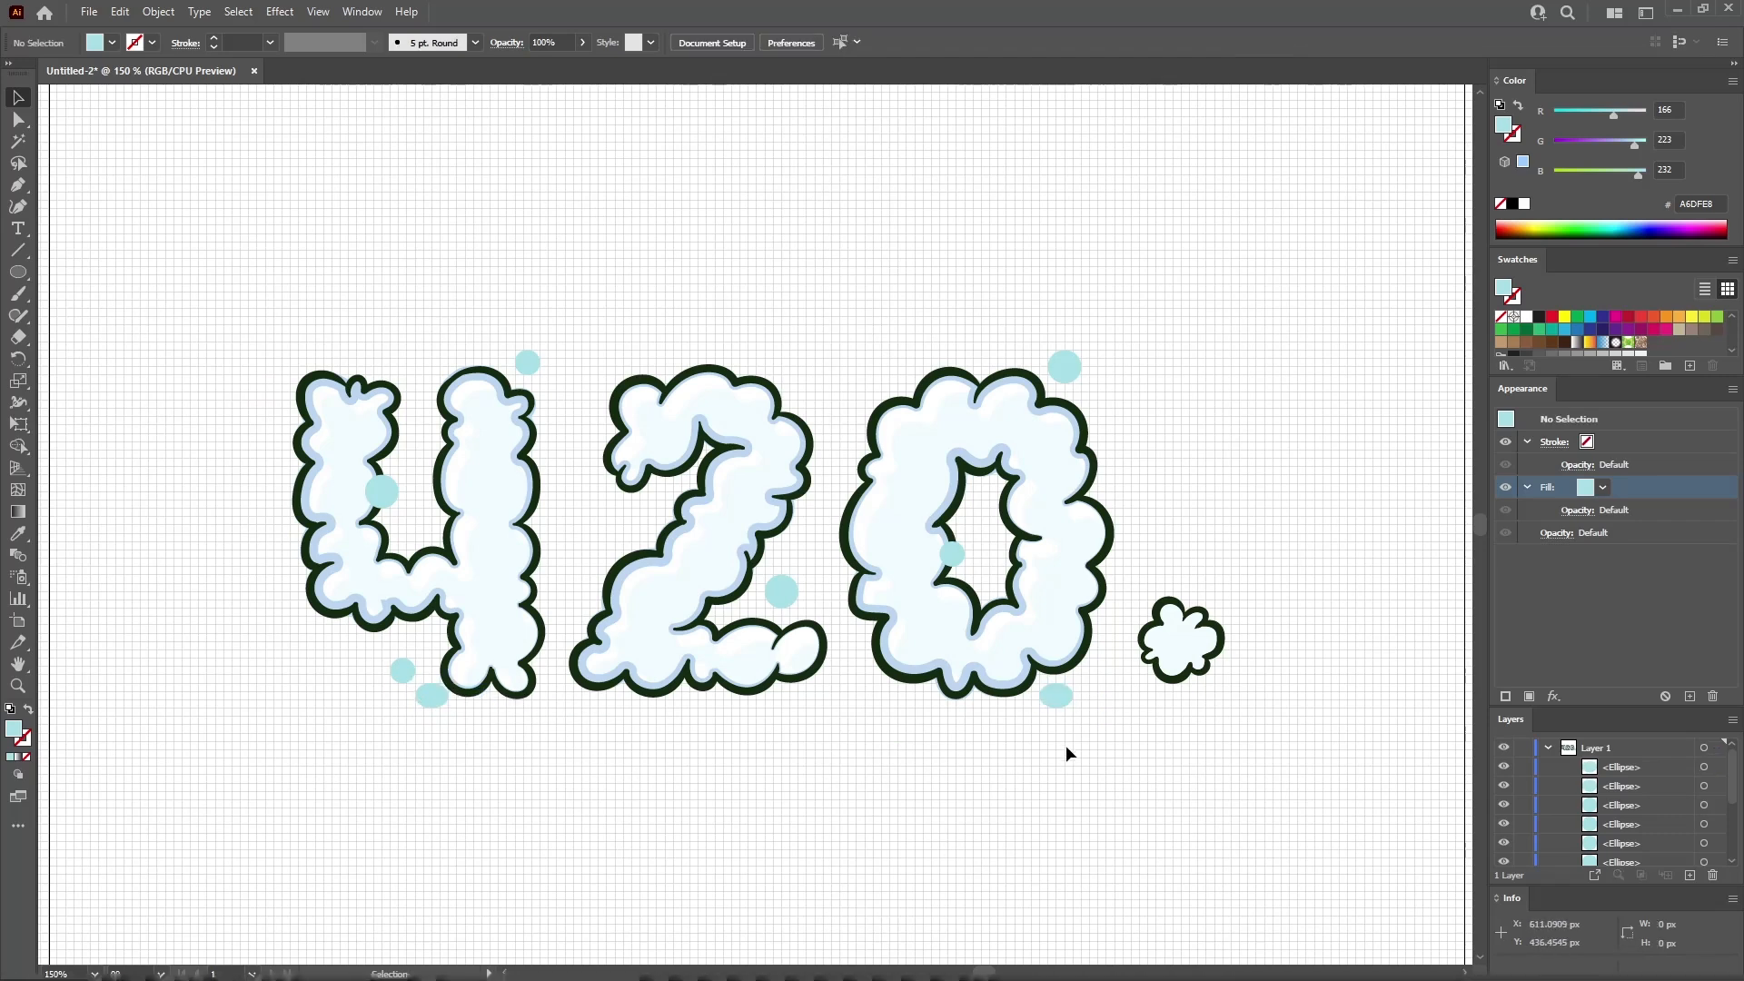
Select all eight light-blue circles and ellipses placed around the 4, 2 and 0
left_click(1065, 366)
left_click(1057, 698, "shift")
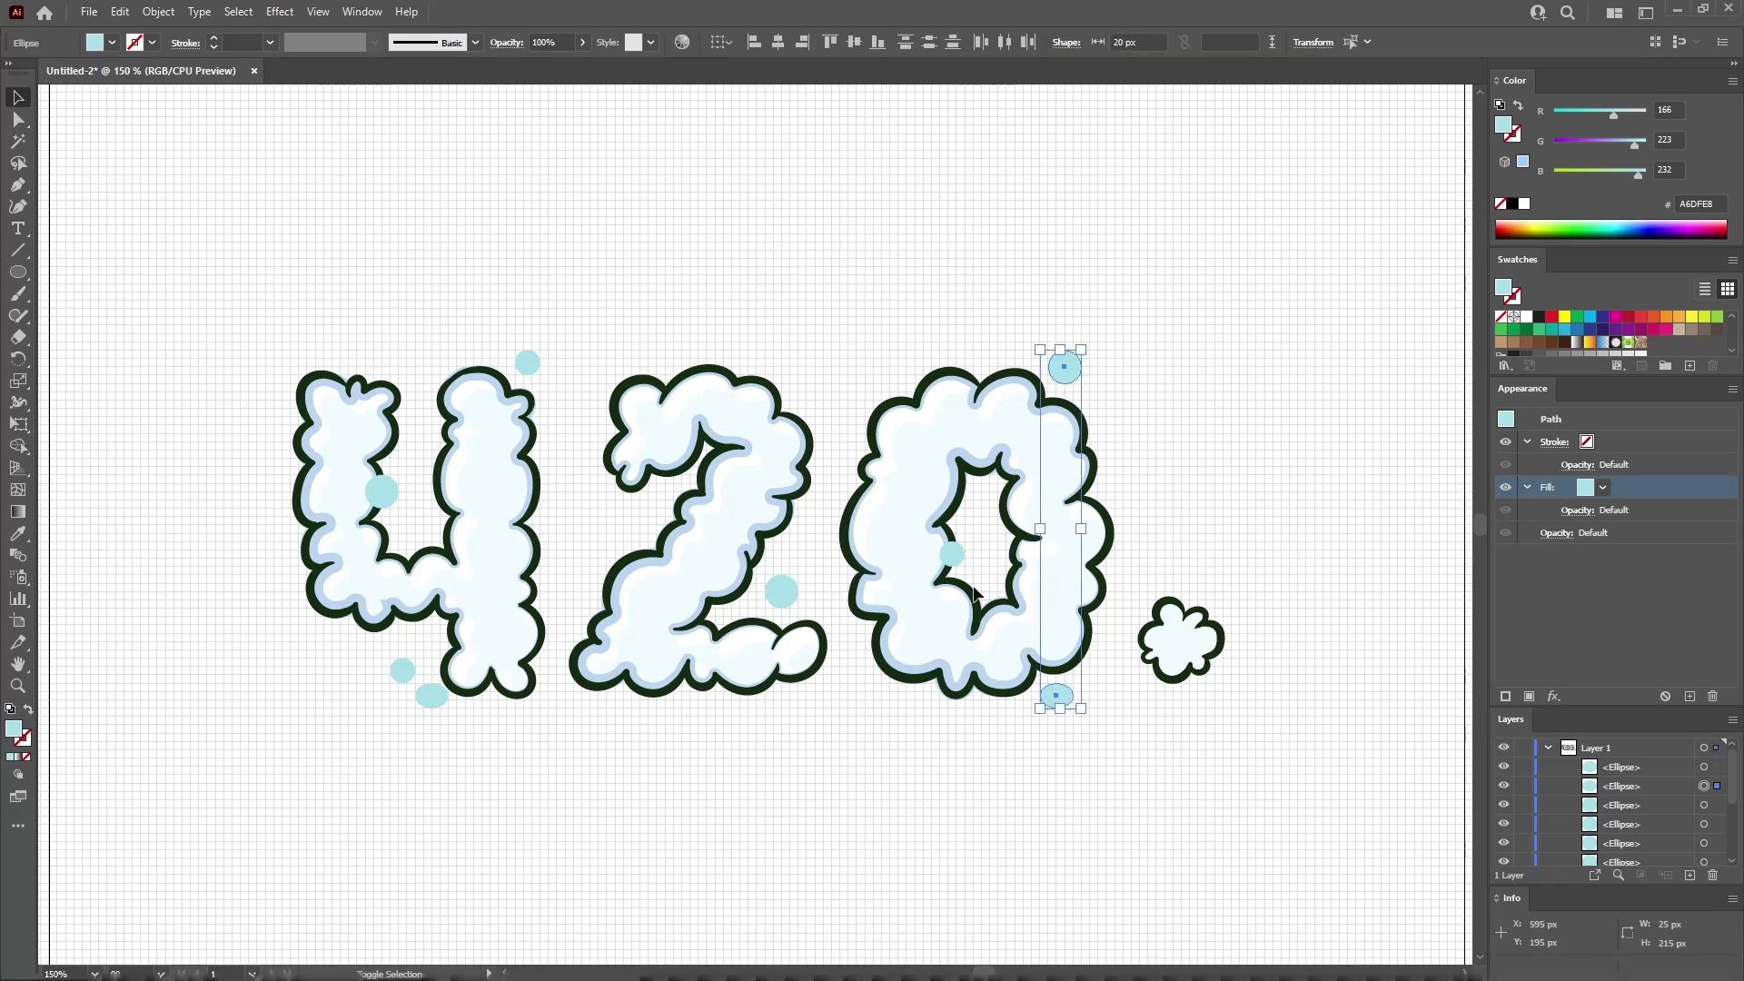
left_click(954, 553, "shift")
left_click(782, 592, "shift")
left_click(527, 362, "shift")
left_click(381, 491, "shift")
left_click(402, 669, "shift")
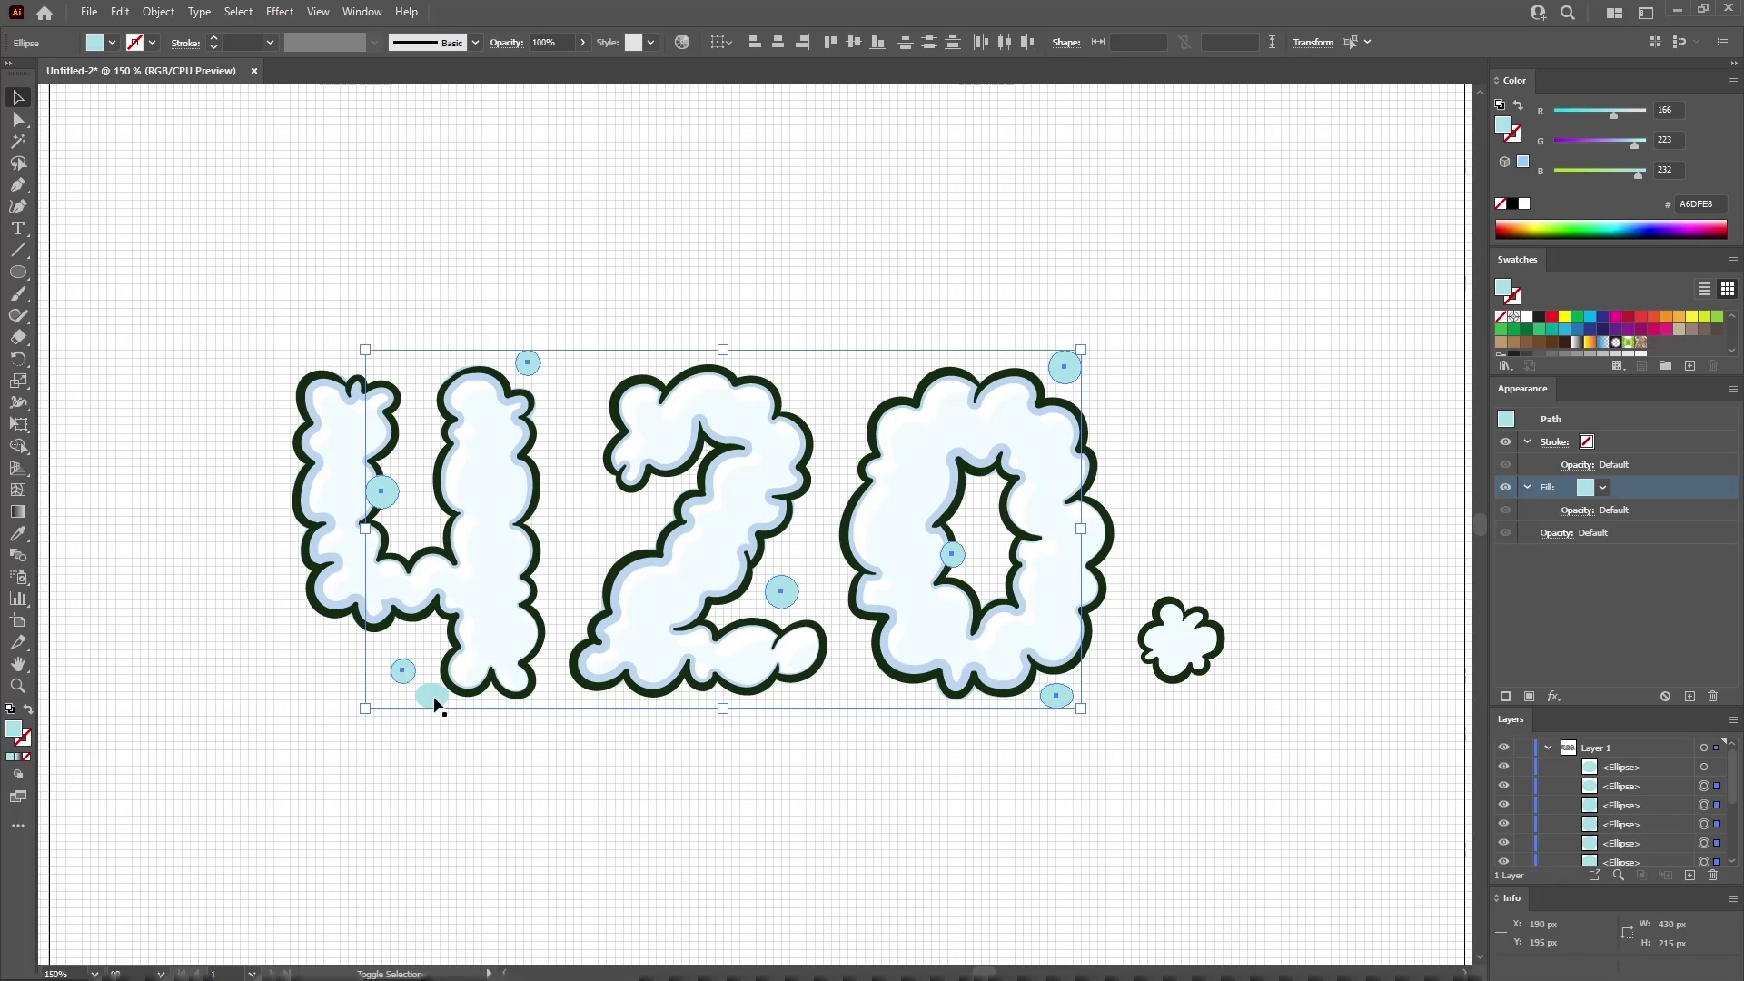
left_click(432, 696, "shift")
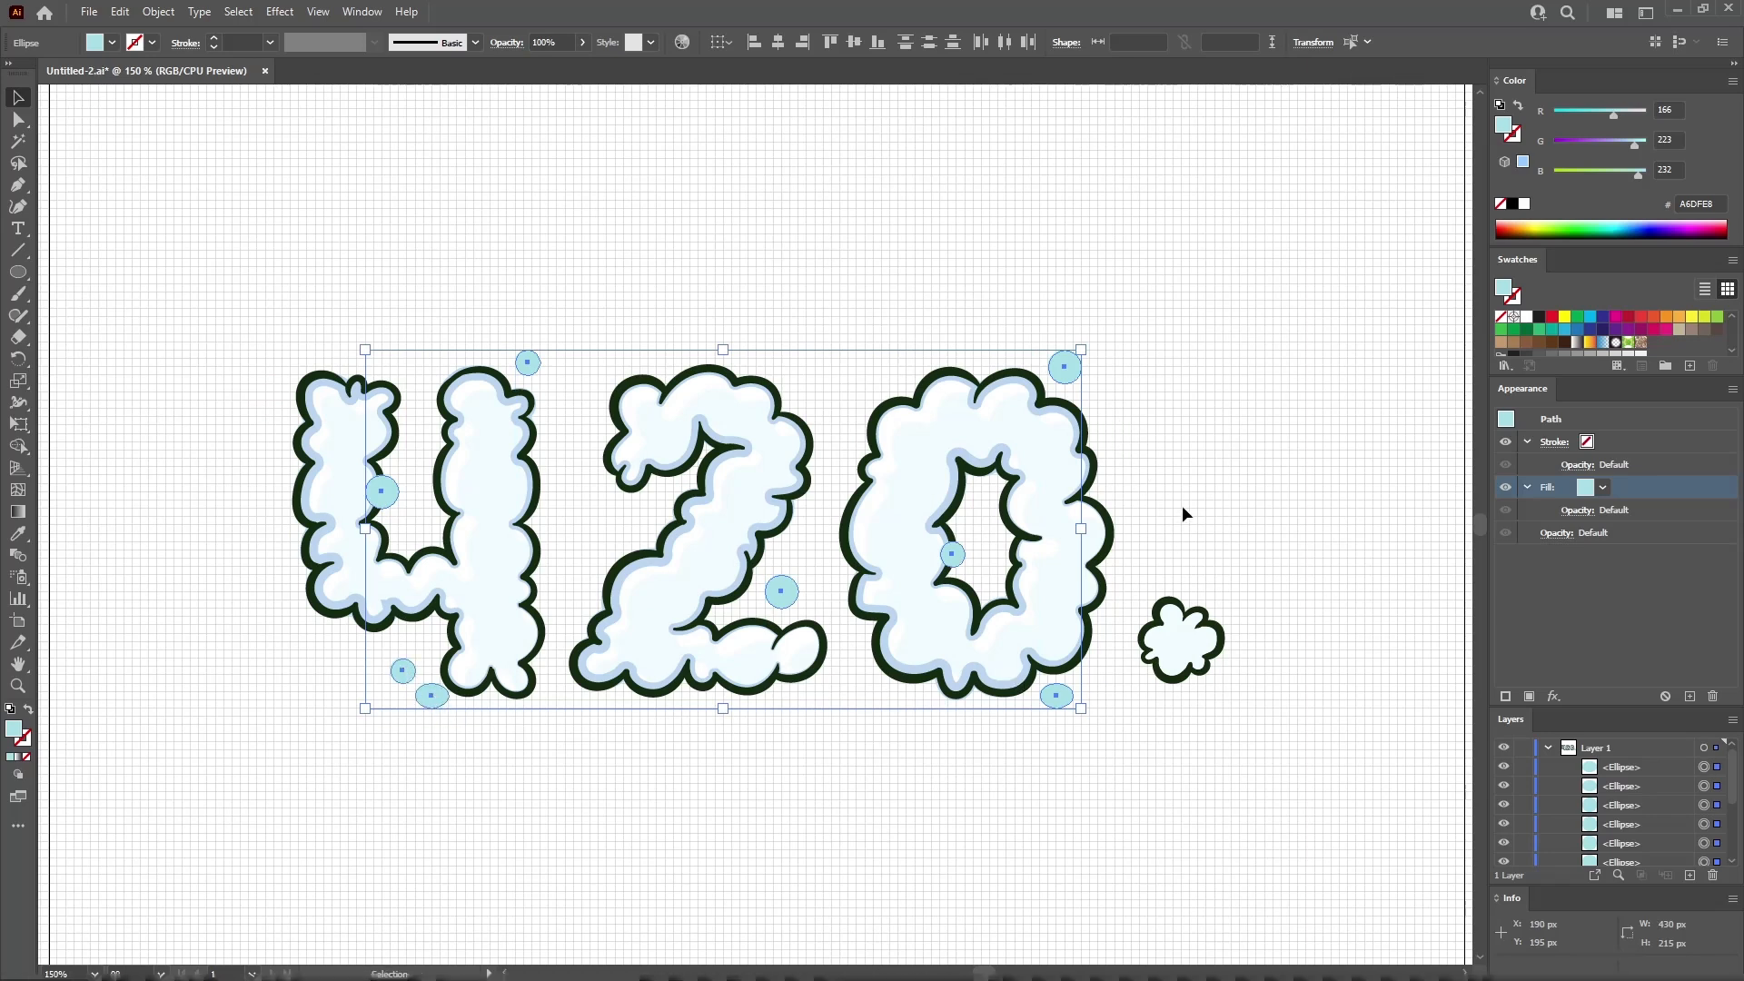
Give the selected ellipses a 4 pt stroke in dark green, RGB 19, 41, 15
left_click(1682, 443)
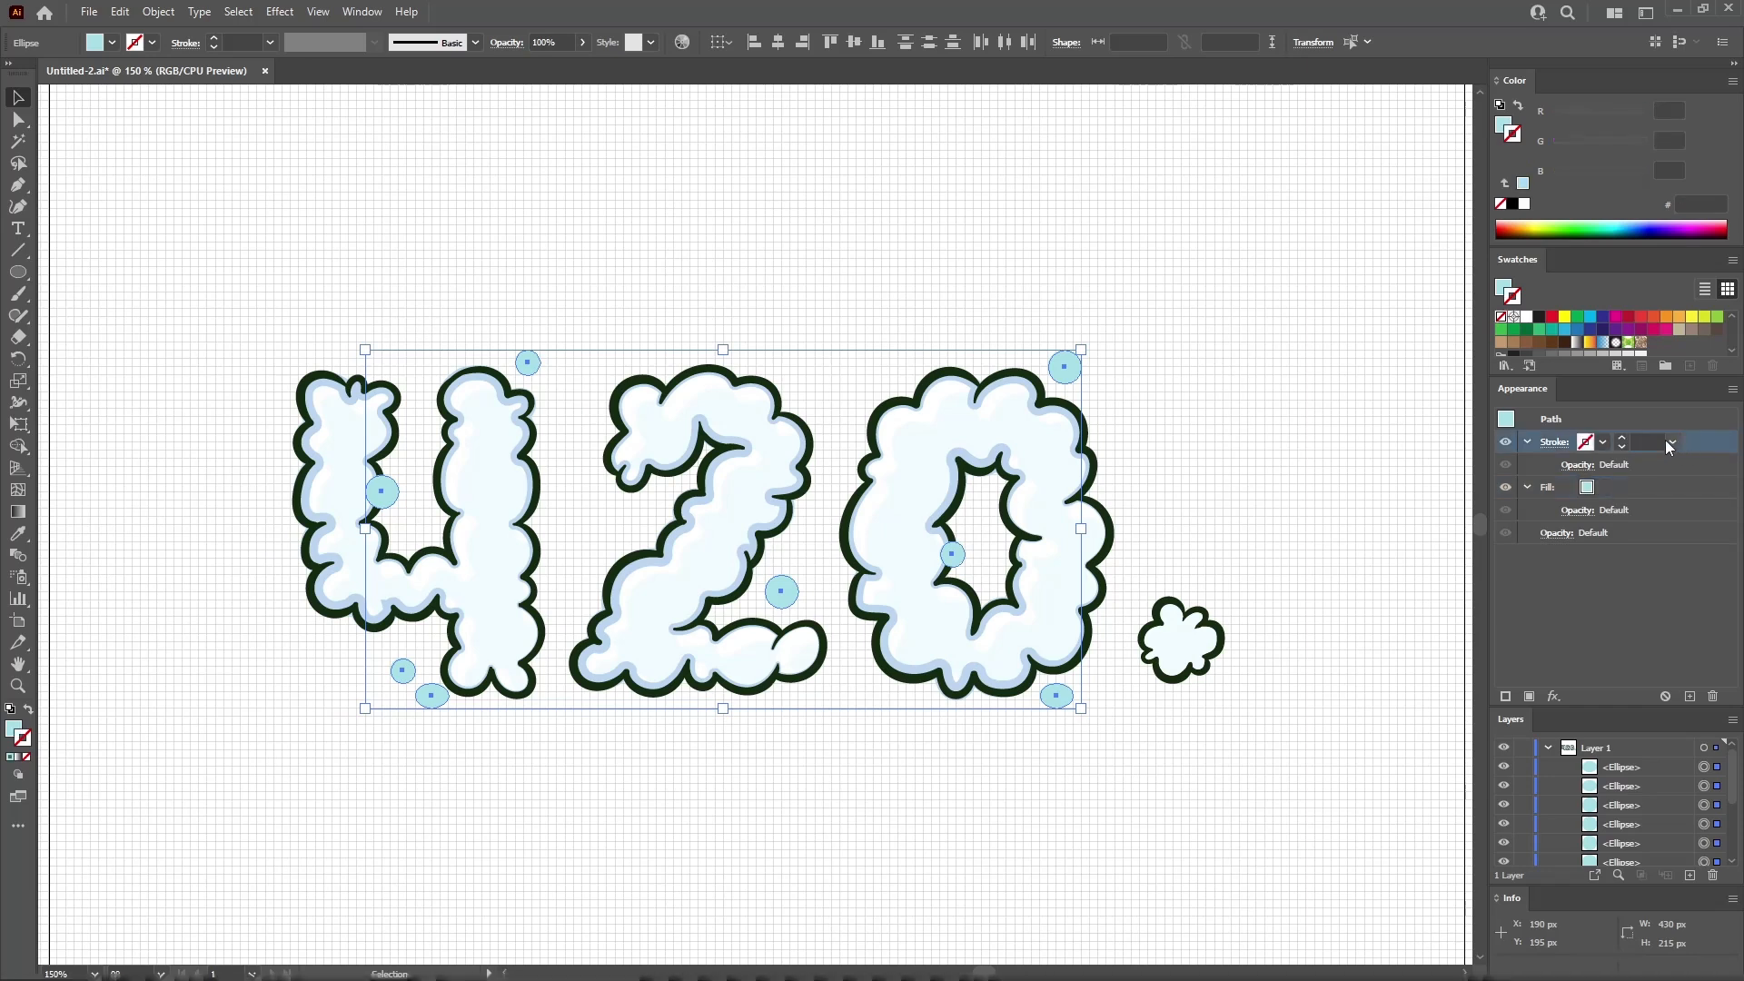
left_click(1671, 442)
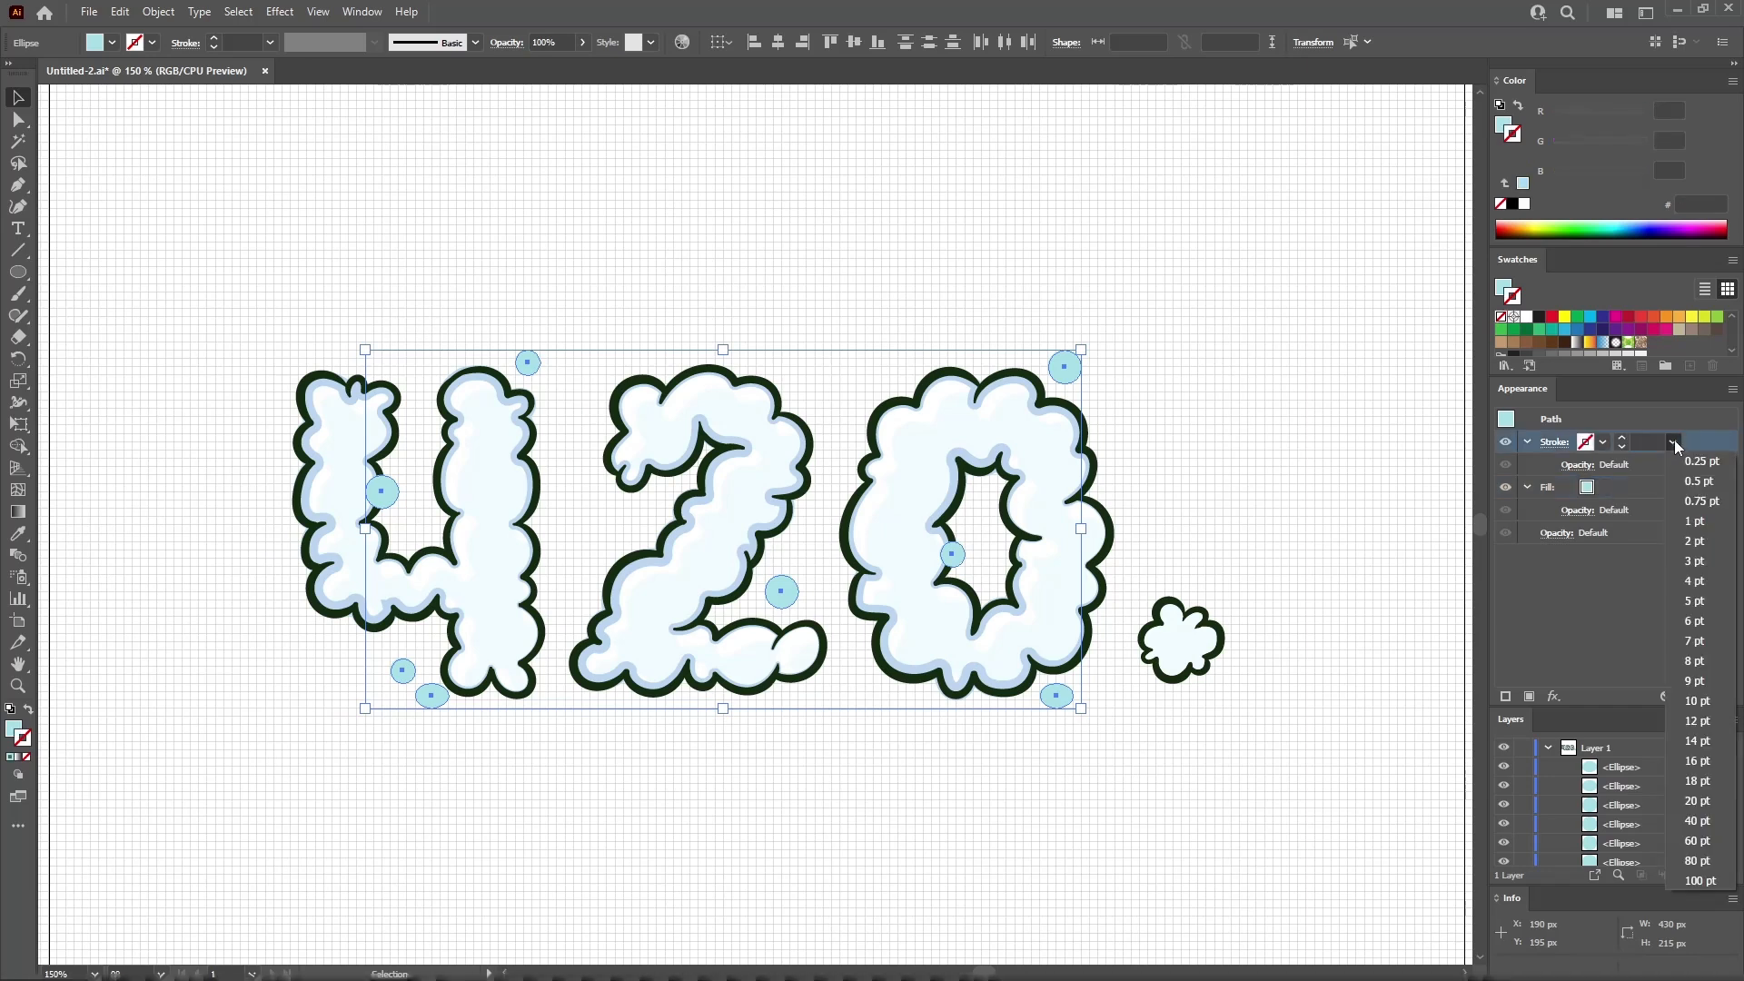
left_click(1696, 581)
type("19")
key("Tab")
type("41")
key("Tab")
type("15")
key("Return")
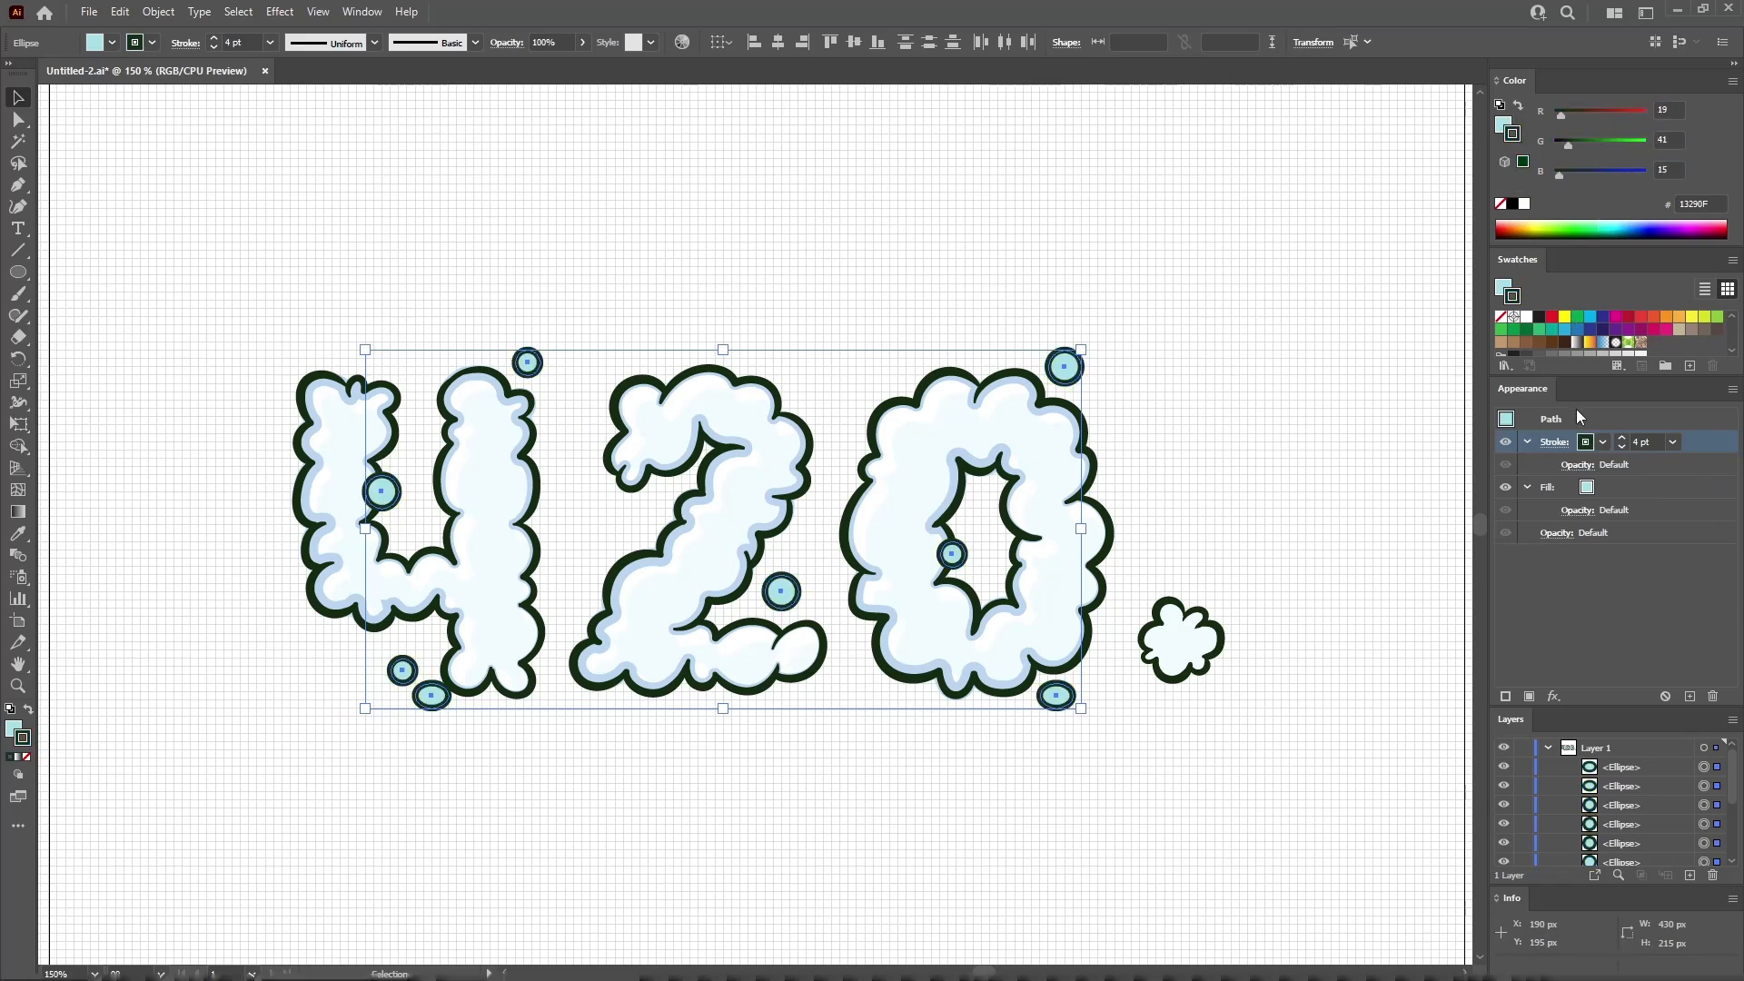
Duplicate the ellipses' light-blue fill and set the upper copy to white
left_click(1621, 489)
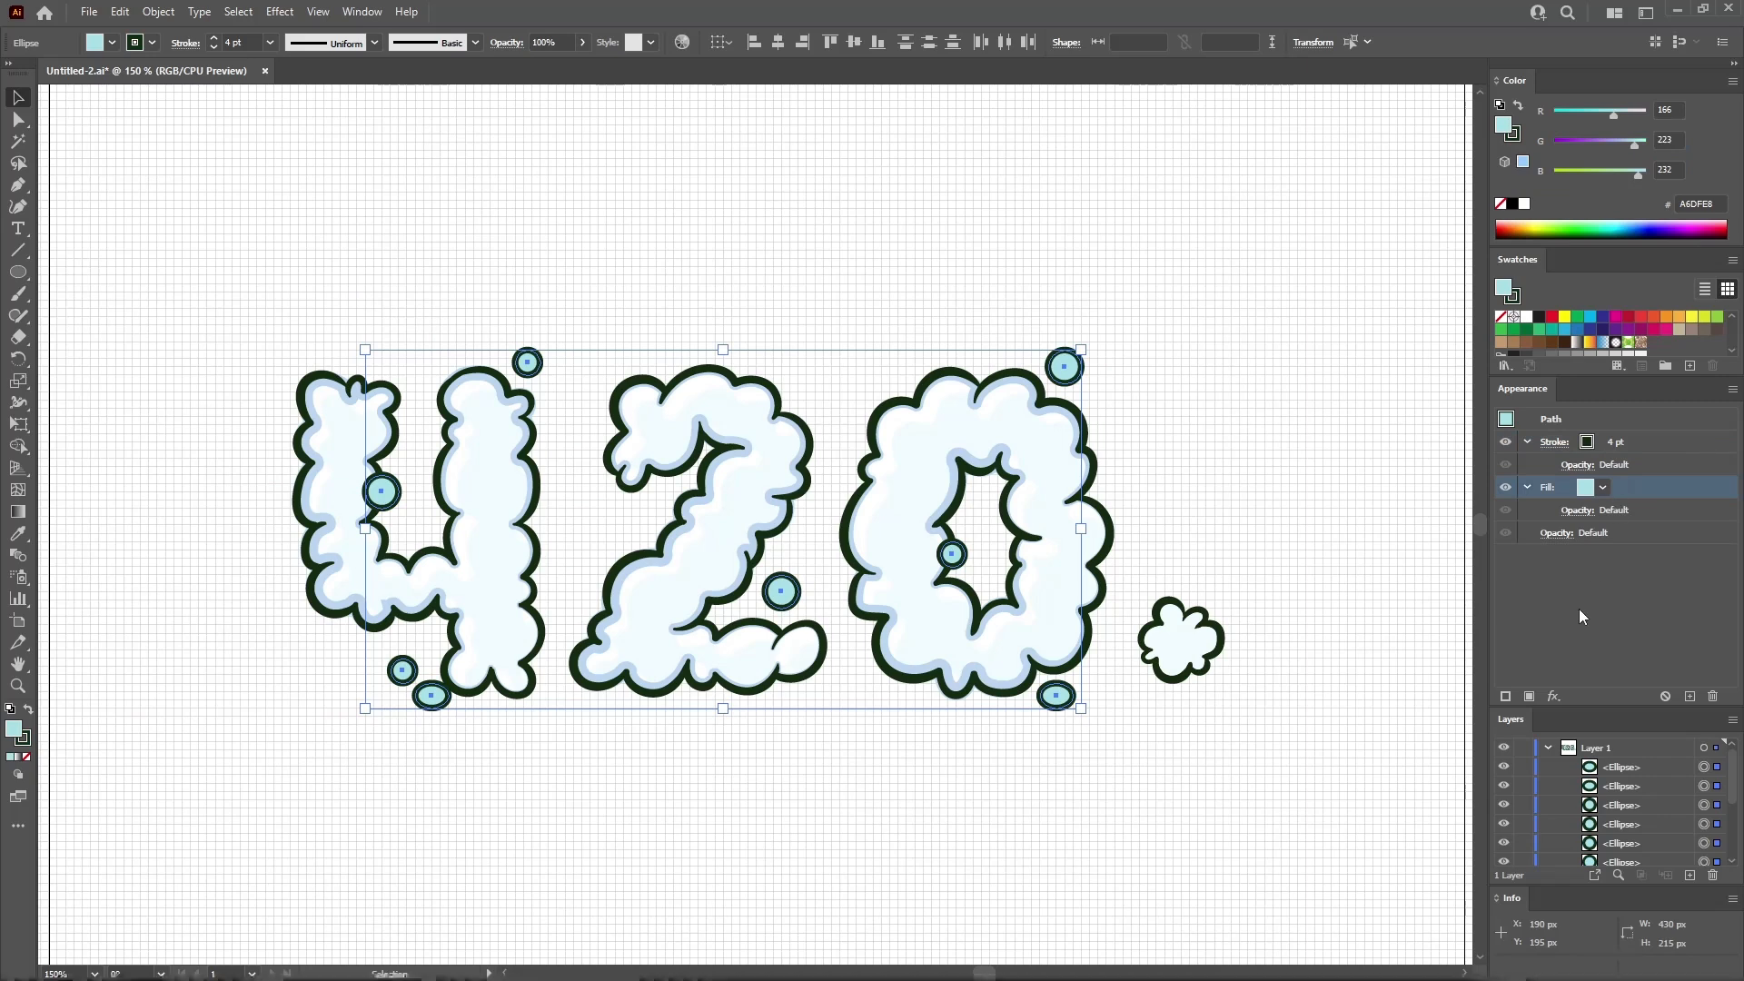
left_click(1530, 697)
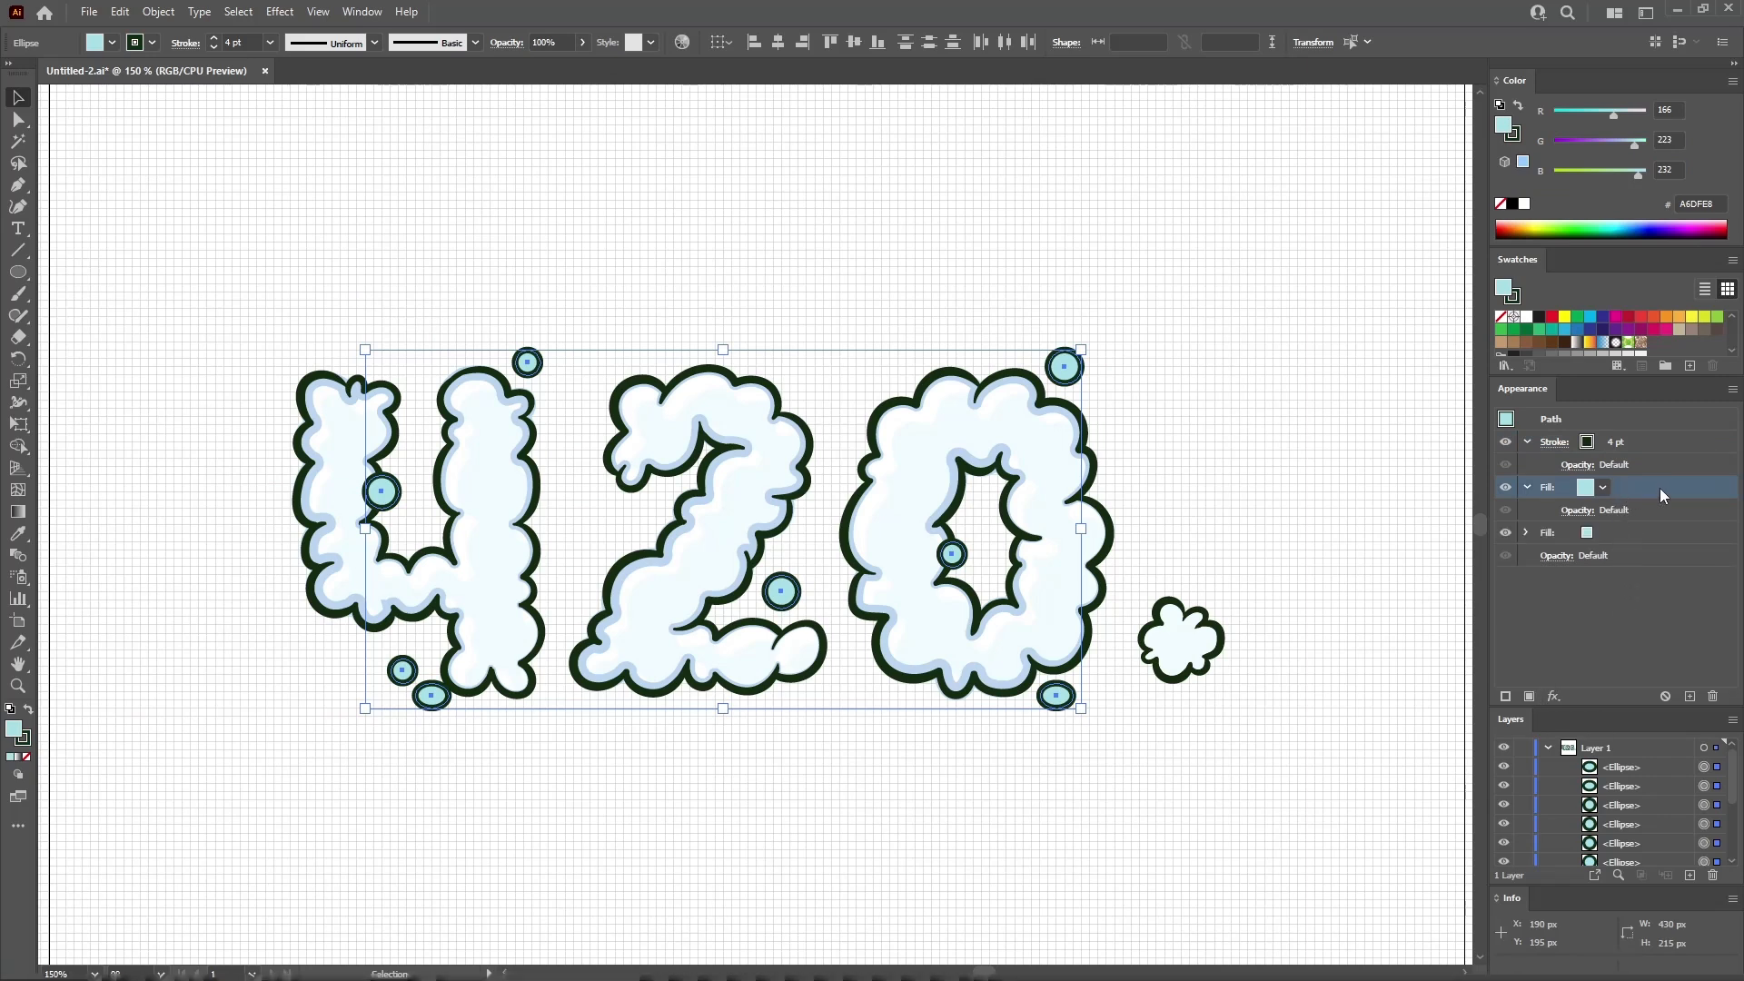
left_click(1526, 317)
Apply an Offset Path effect of -3 px to the ellipses' white fill
left_click(280, 11)
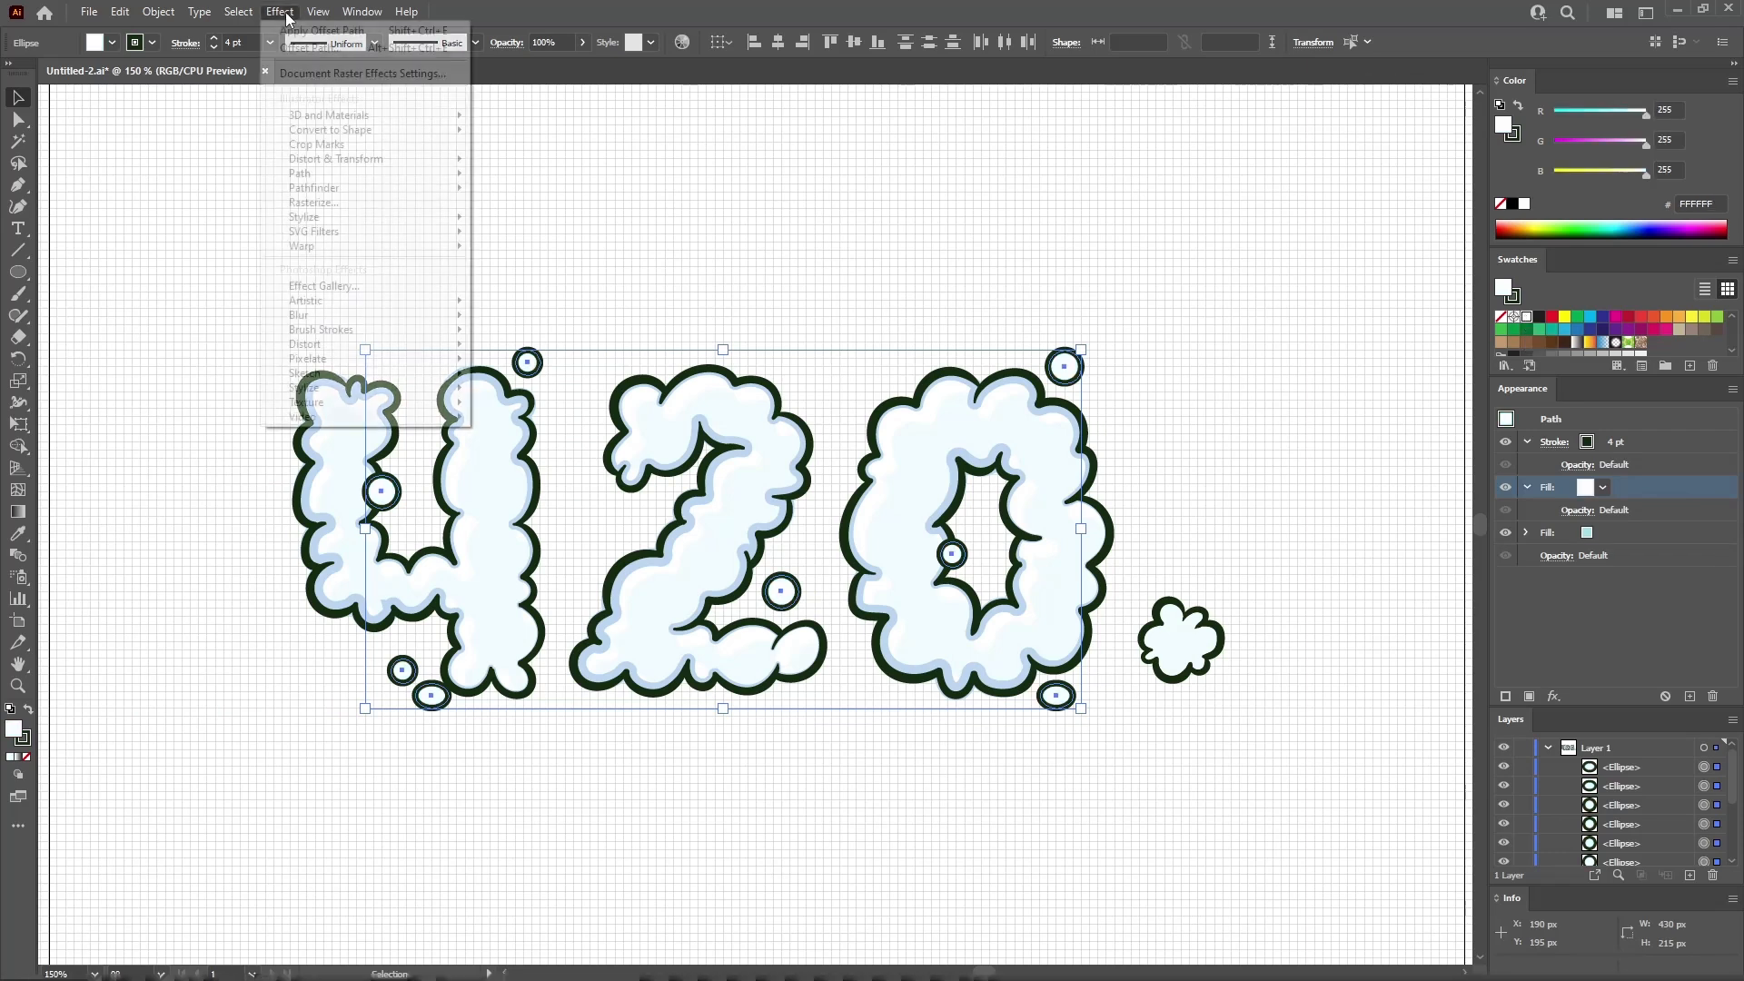
mouse_move(436, 172)
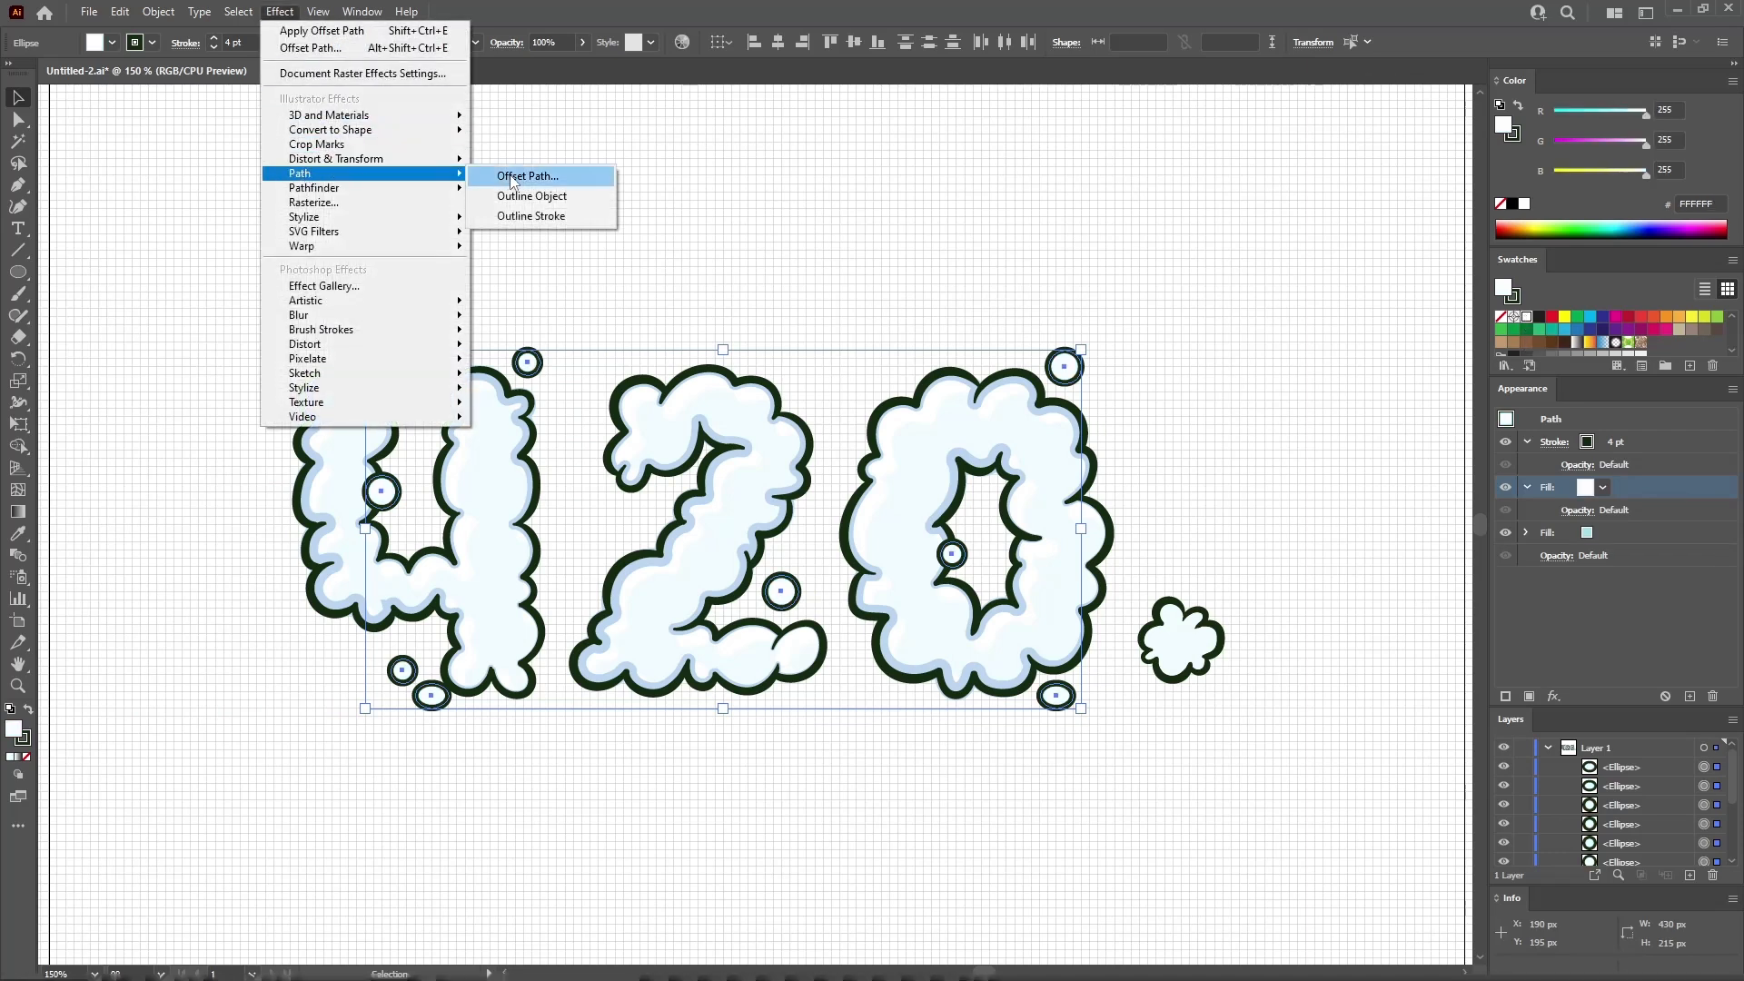
left_click(511, 177)
type("-3")
left_click(1081, 309)
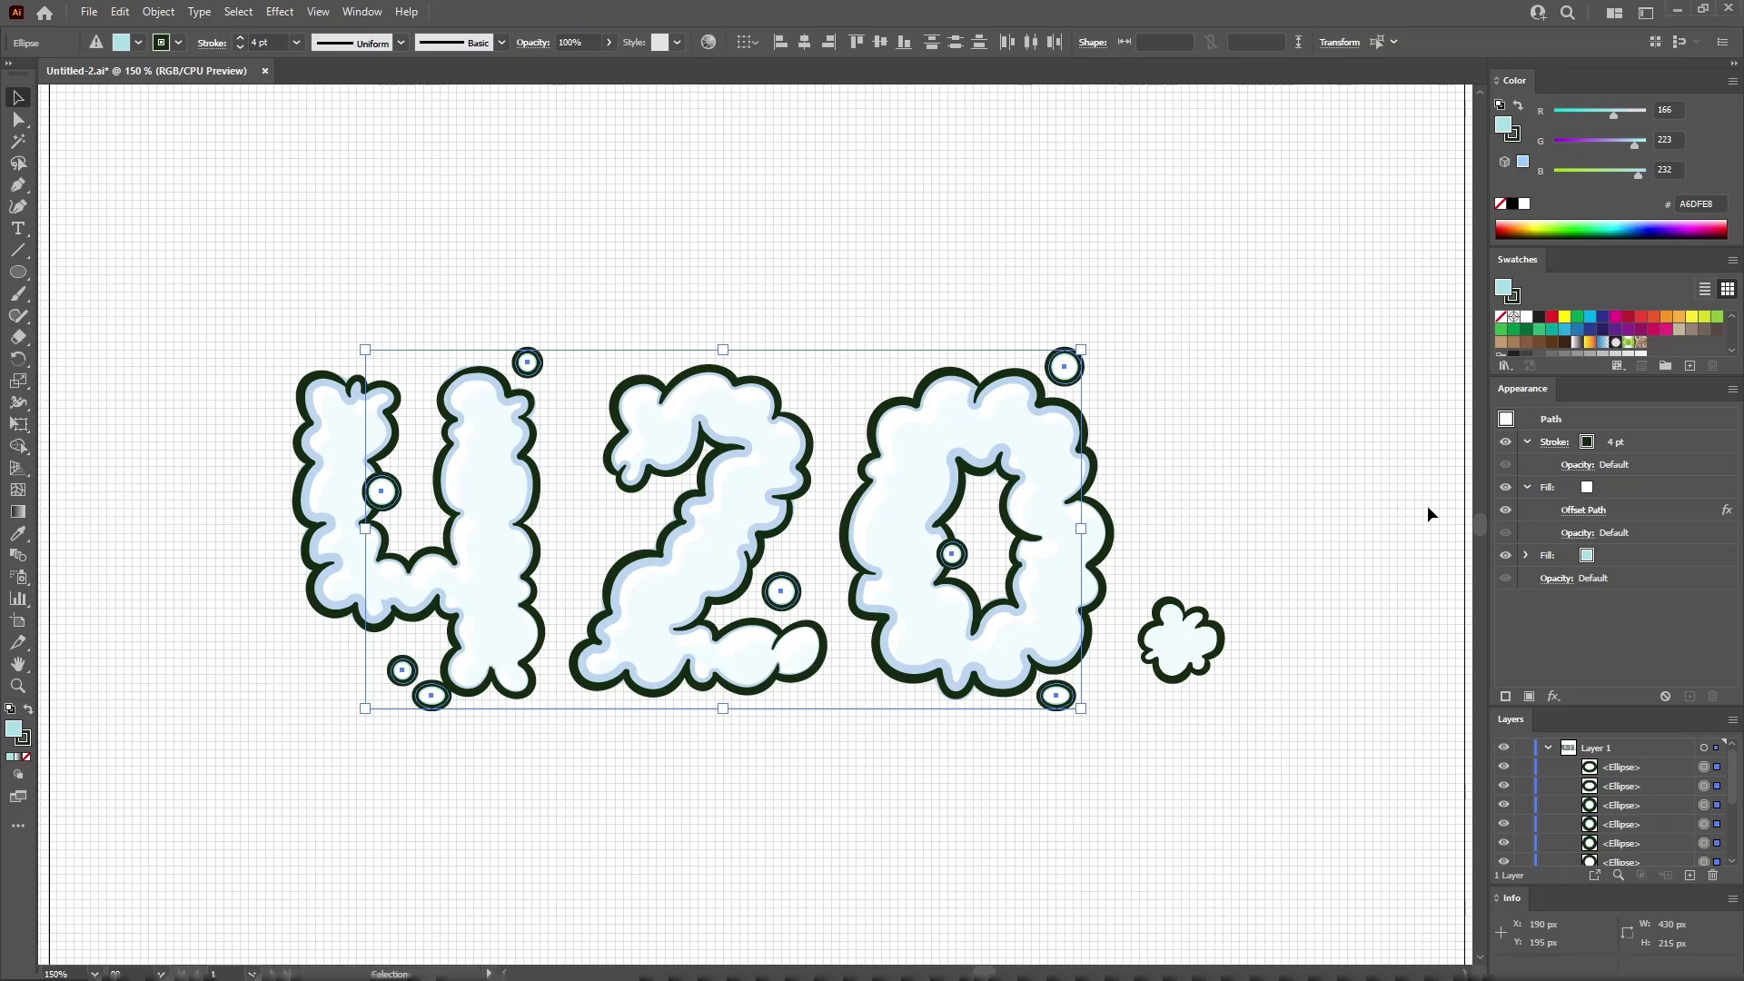
Add a Transform effect to the ellipses' white fill that moves it -3 px vertically
left_click(1633, 488)
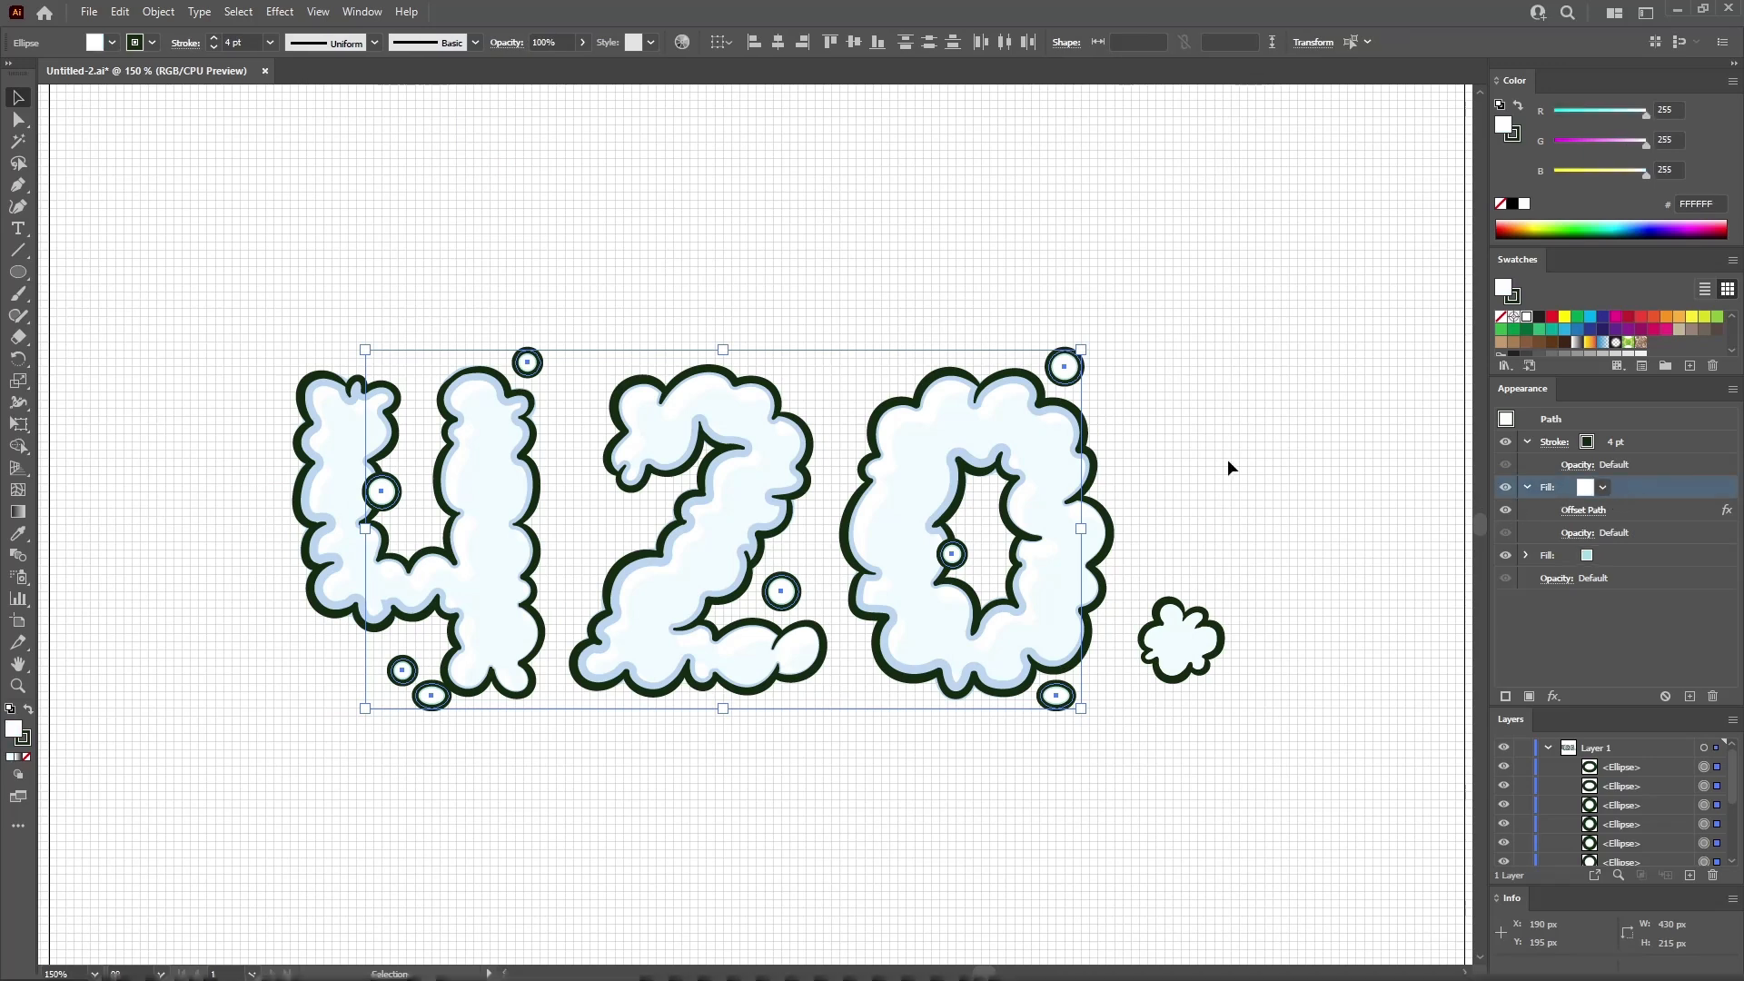
left_click(281, 12)
mouse_move(311, 165)
left_click(527, 217)
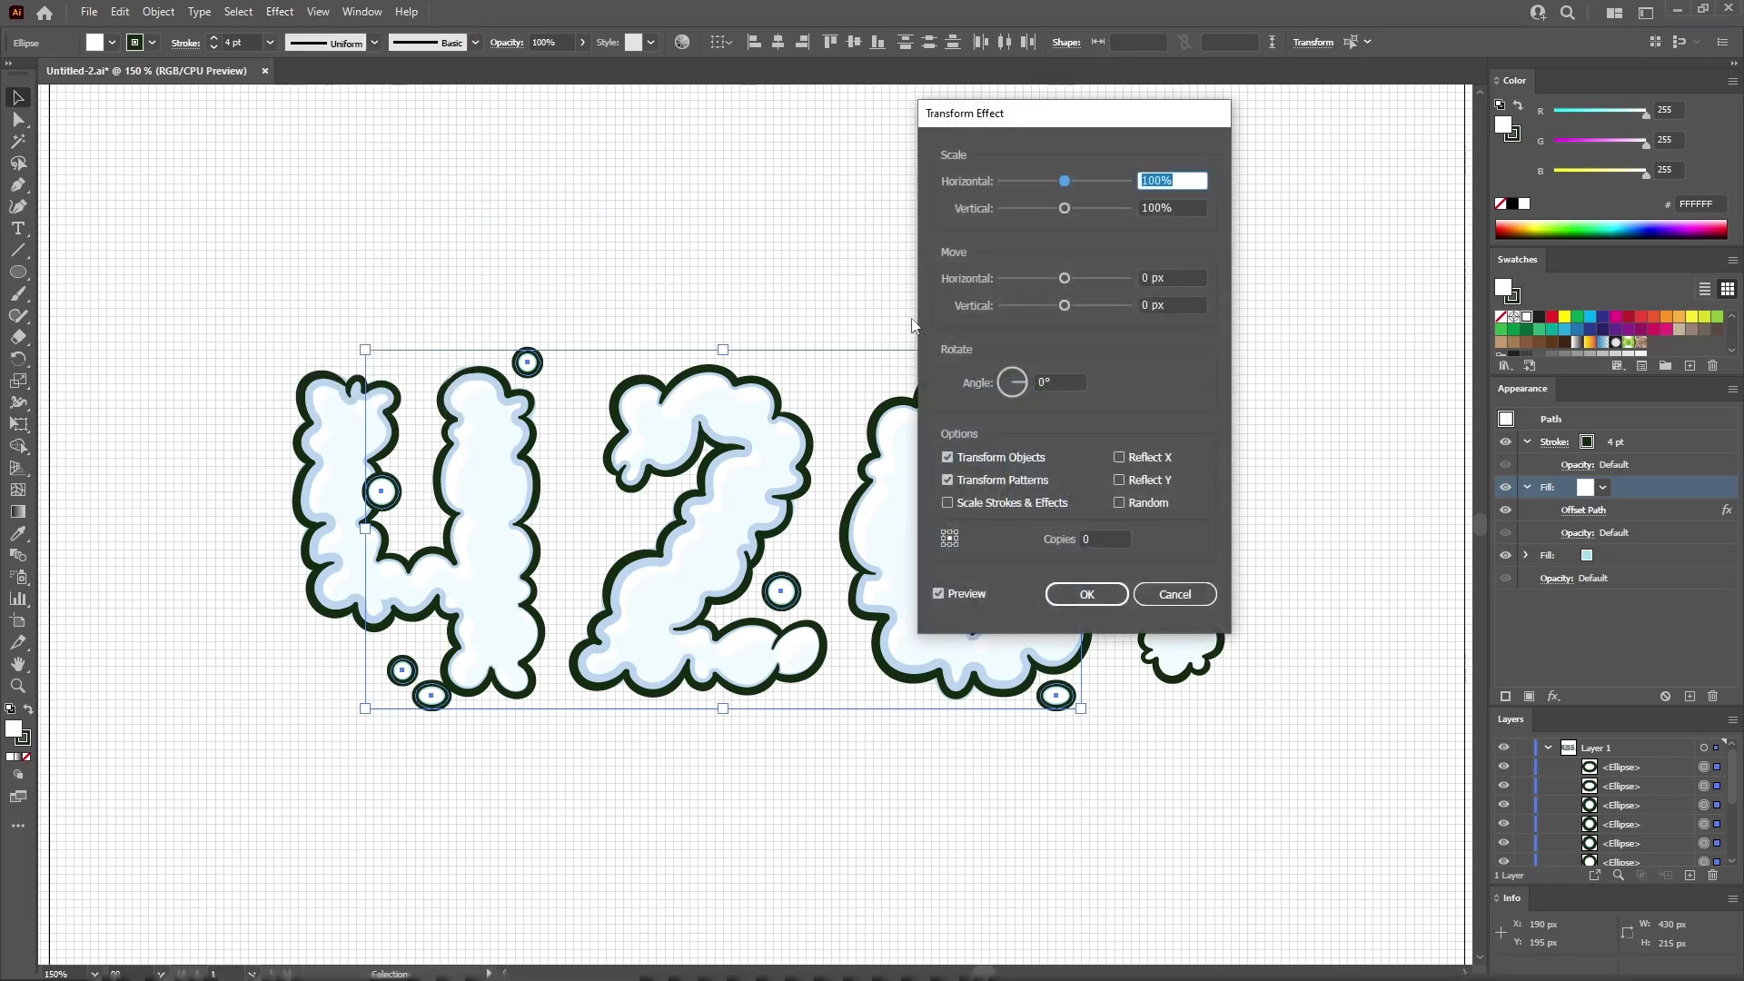
left_click(1064, 306)
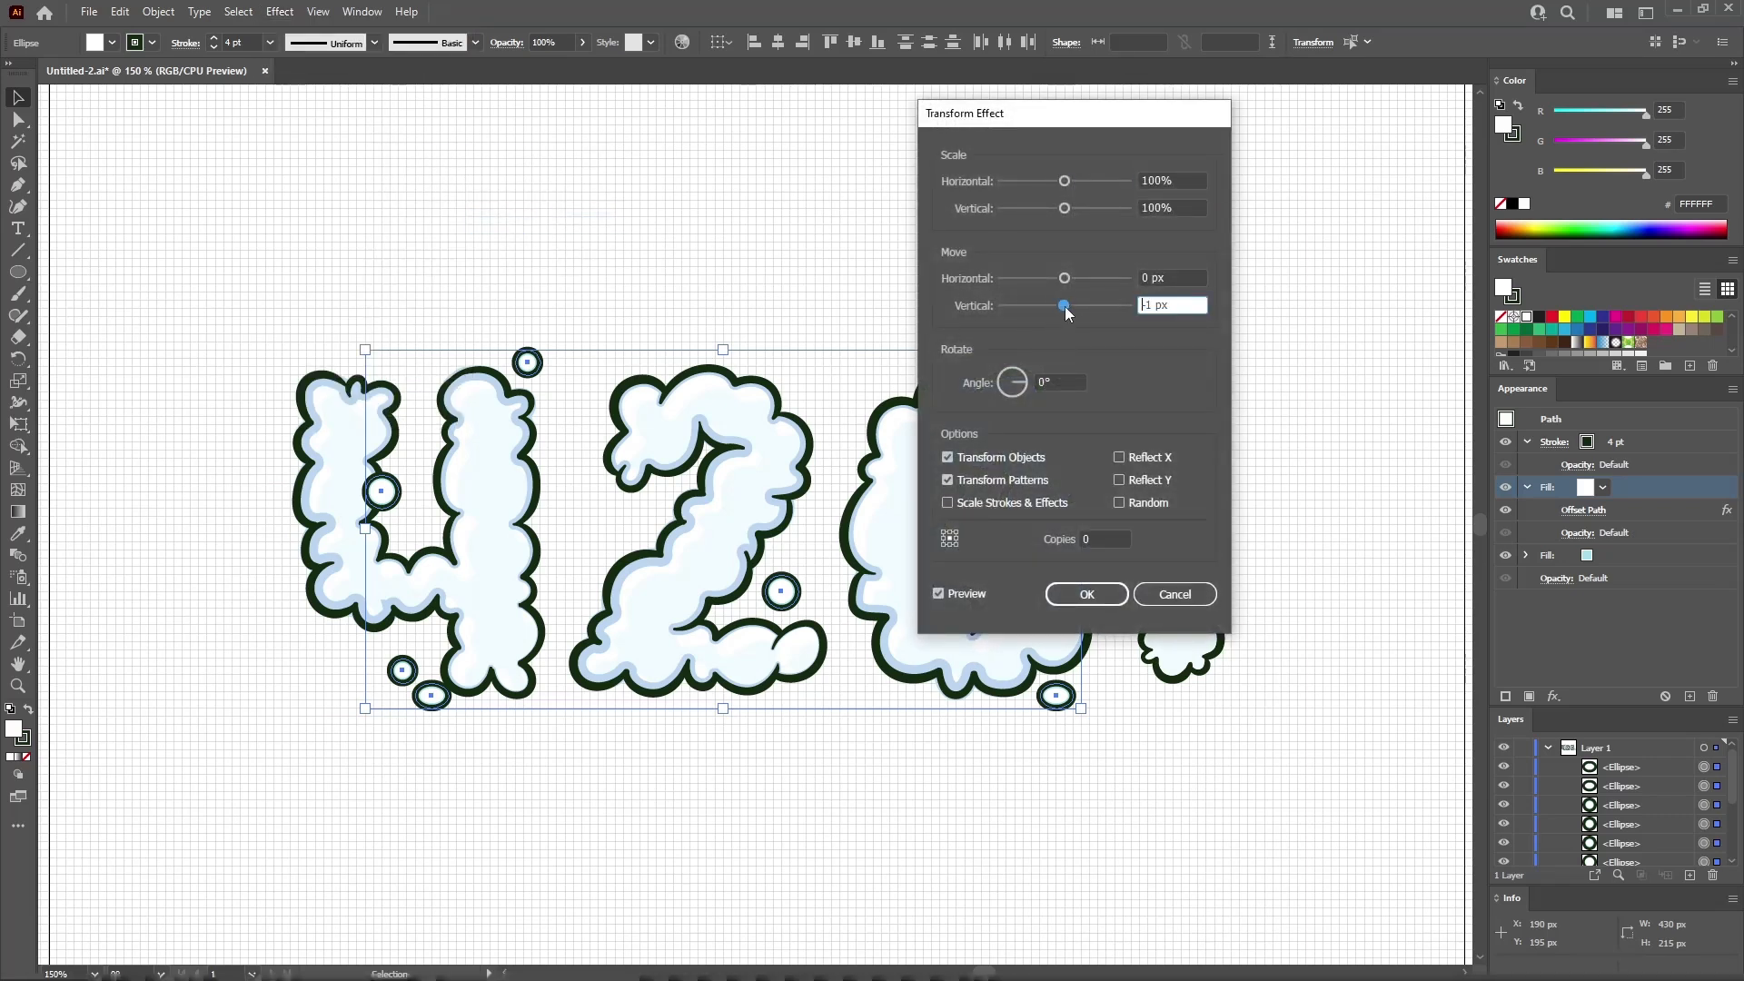
left_click_drag(1064, 308, 1065, 309)
left_click(1183, 278)
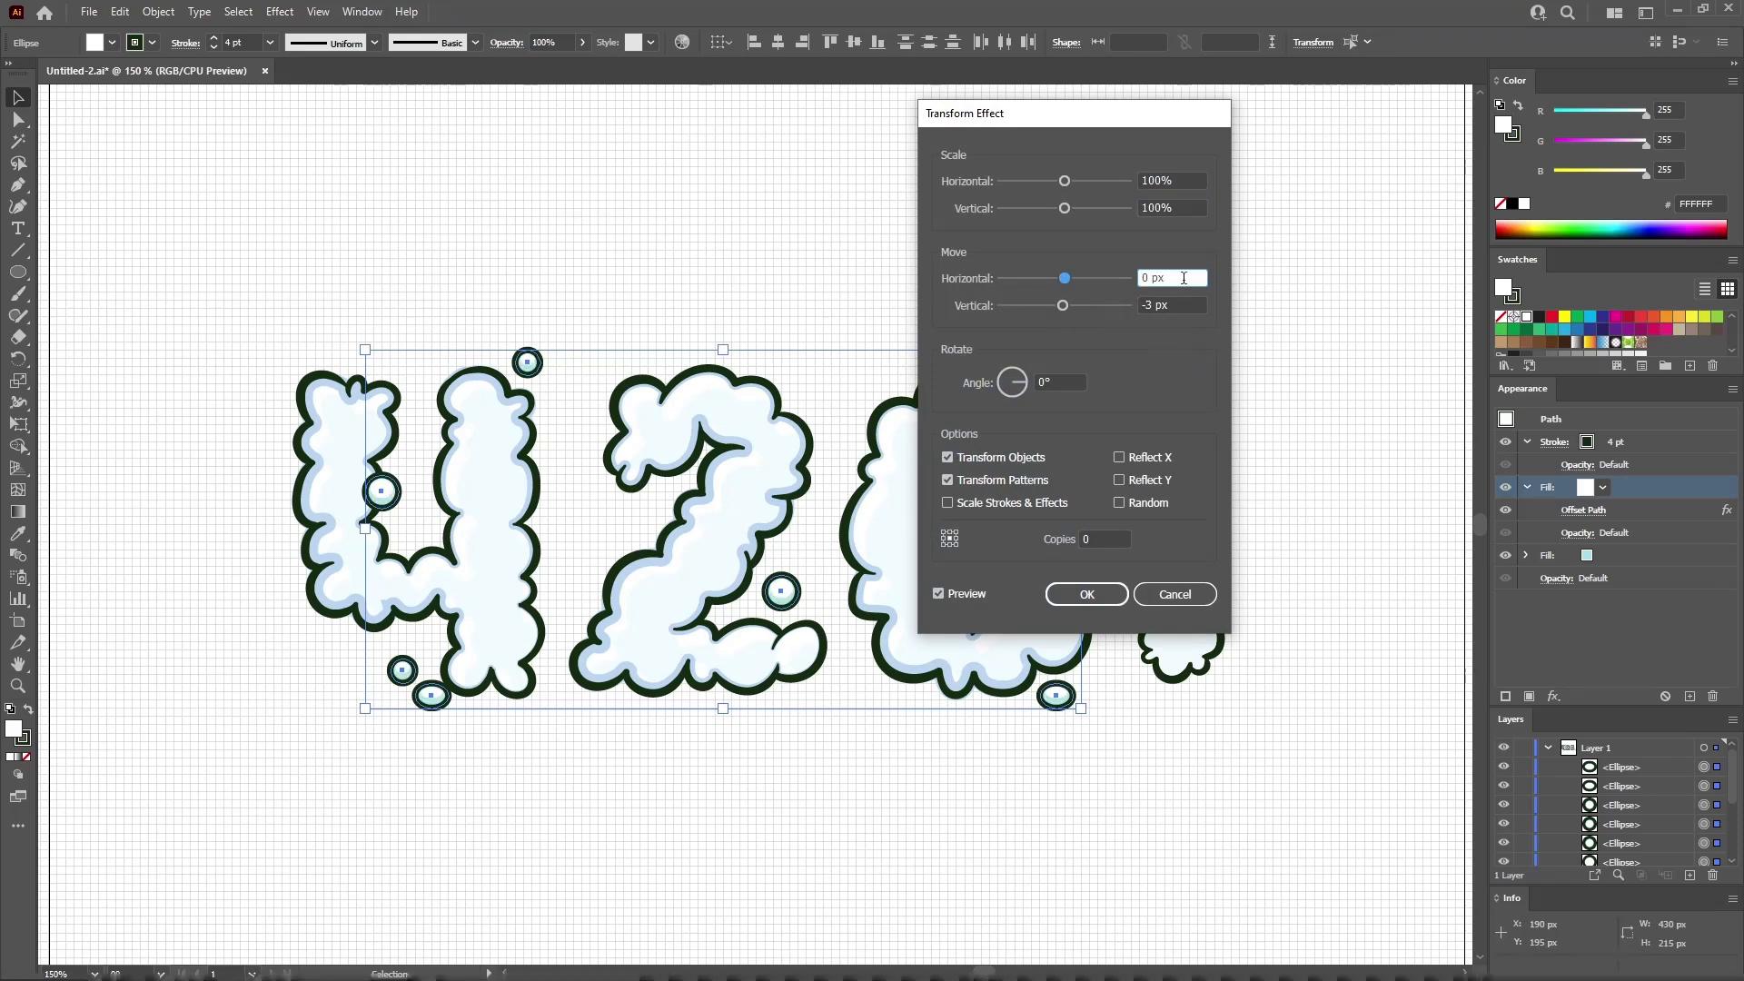
left_click(1095, 594)
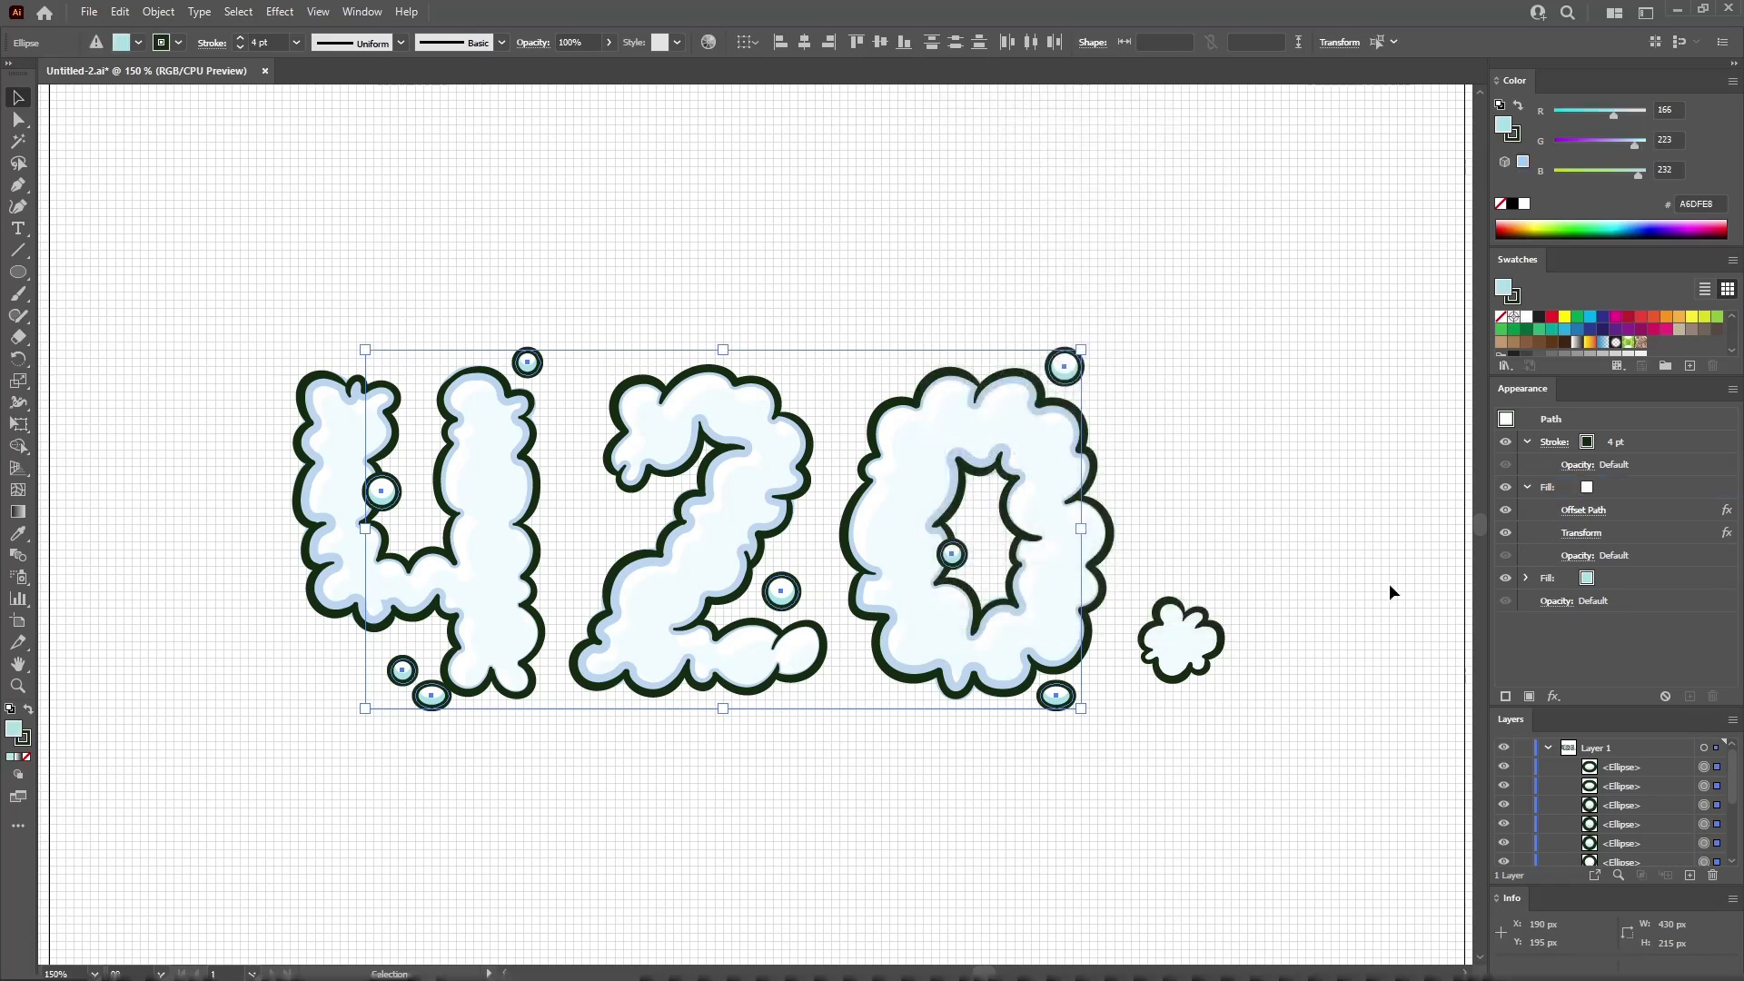
Apply a horizontal Flag warp with 3% bend to the ellipses as whole paths
left_click(1527, 443)
left_click(1526, 464)
left_click(1525, 427)
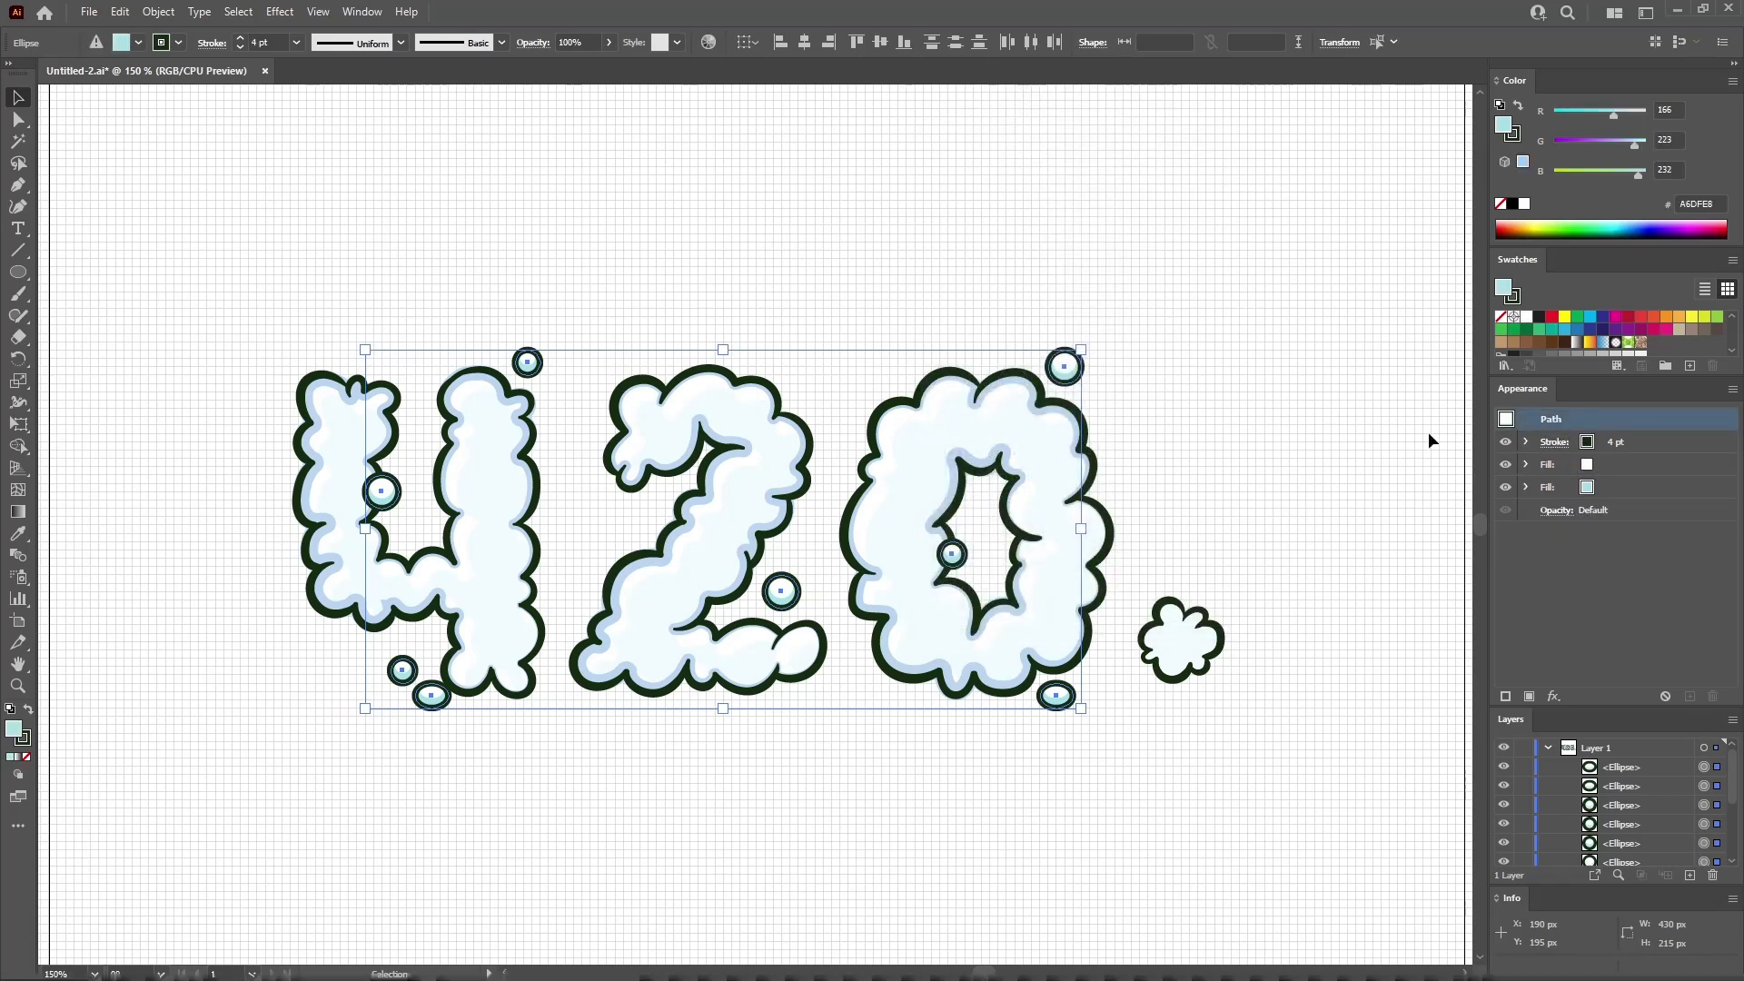
left_click(280, 11)
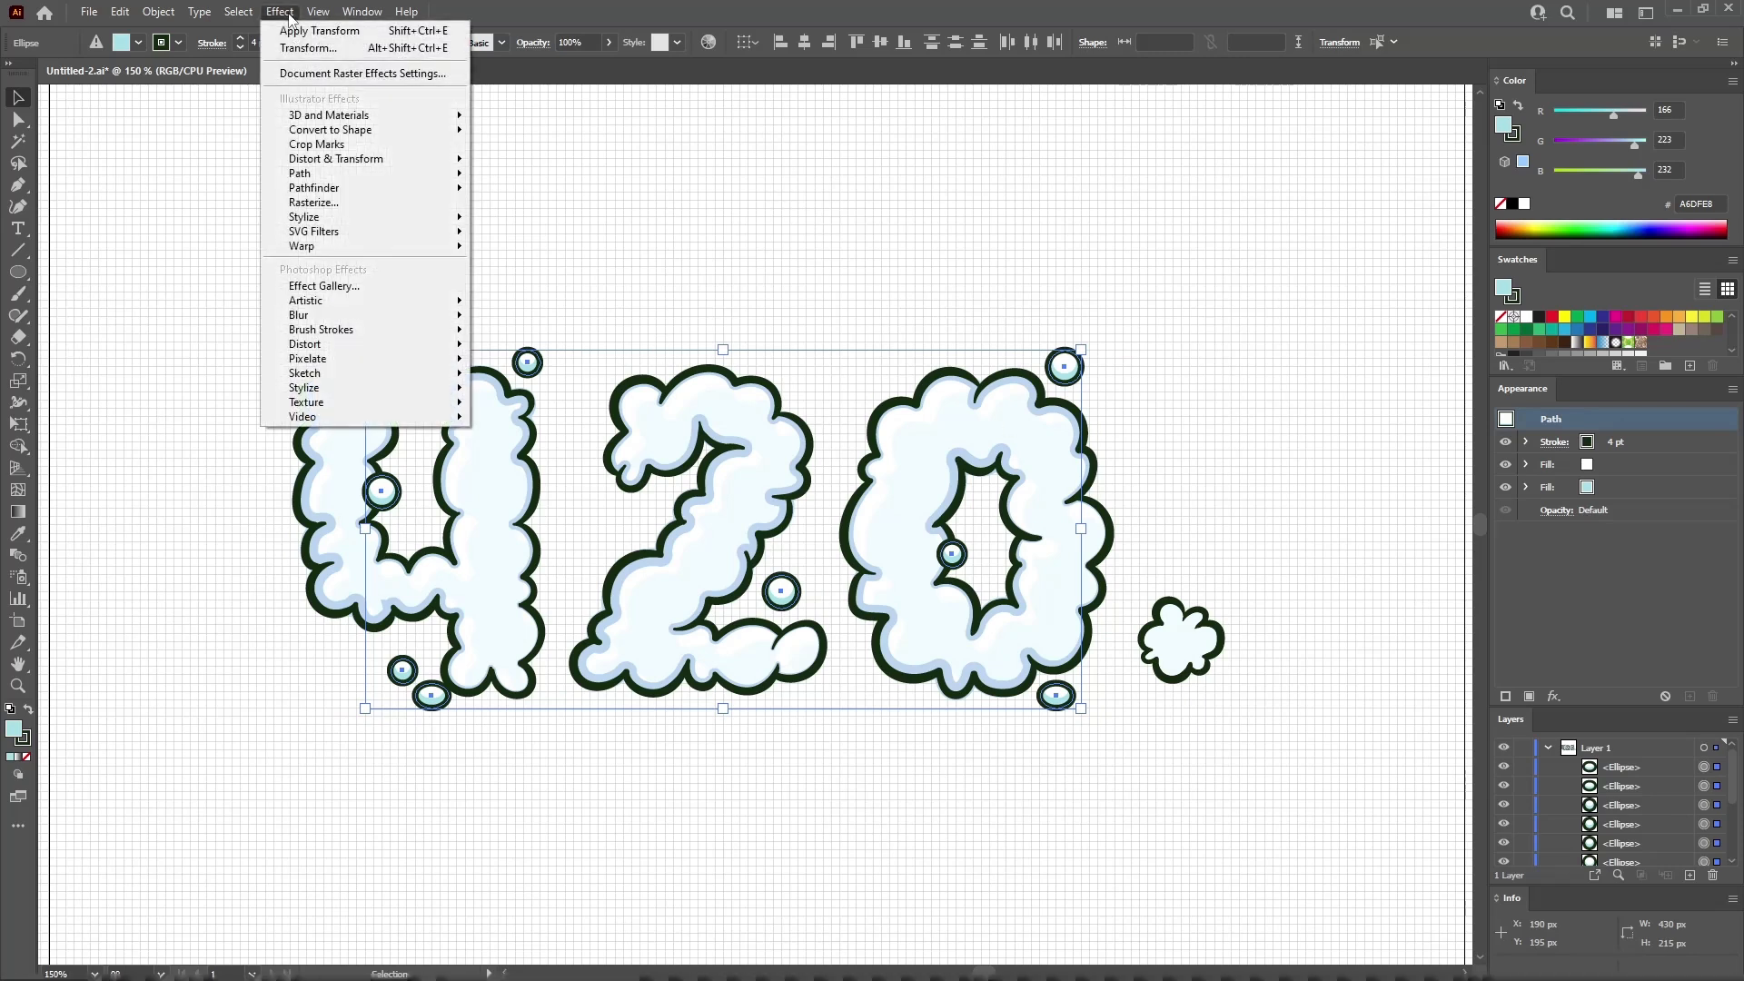
mouse_move(307, 246)
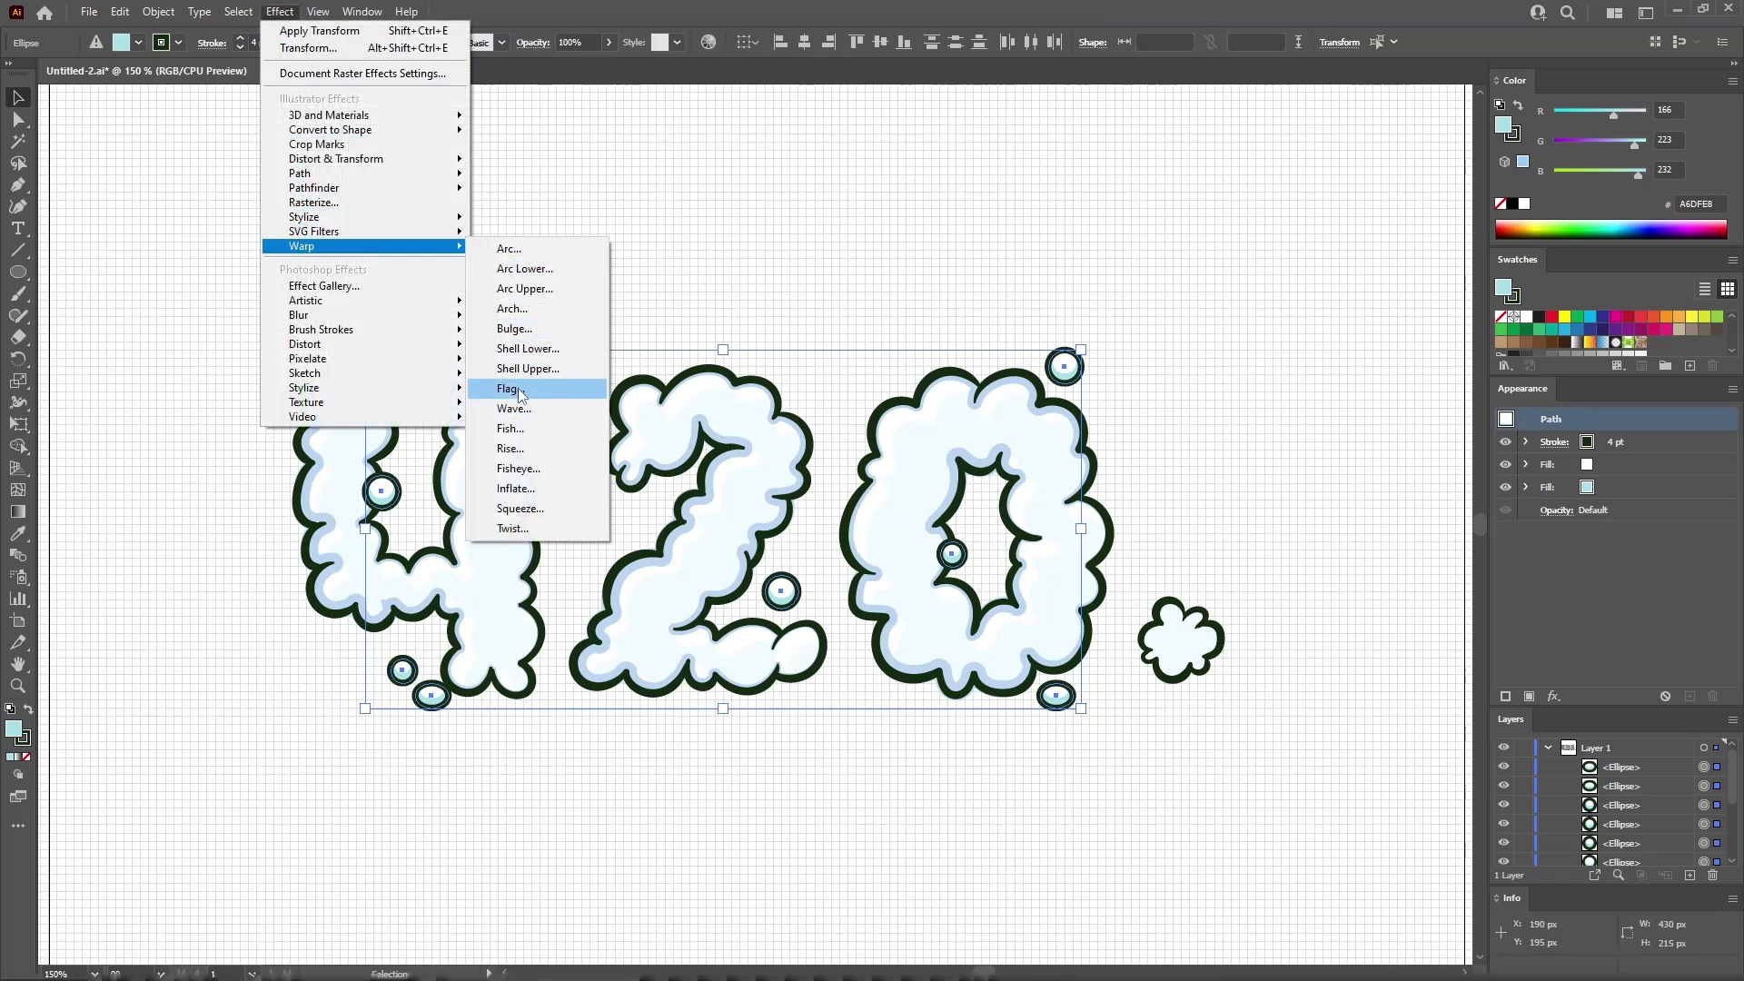
left_click(562, 385)
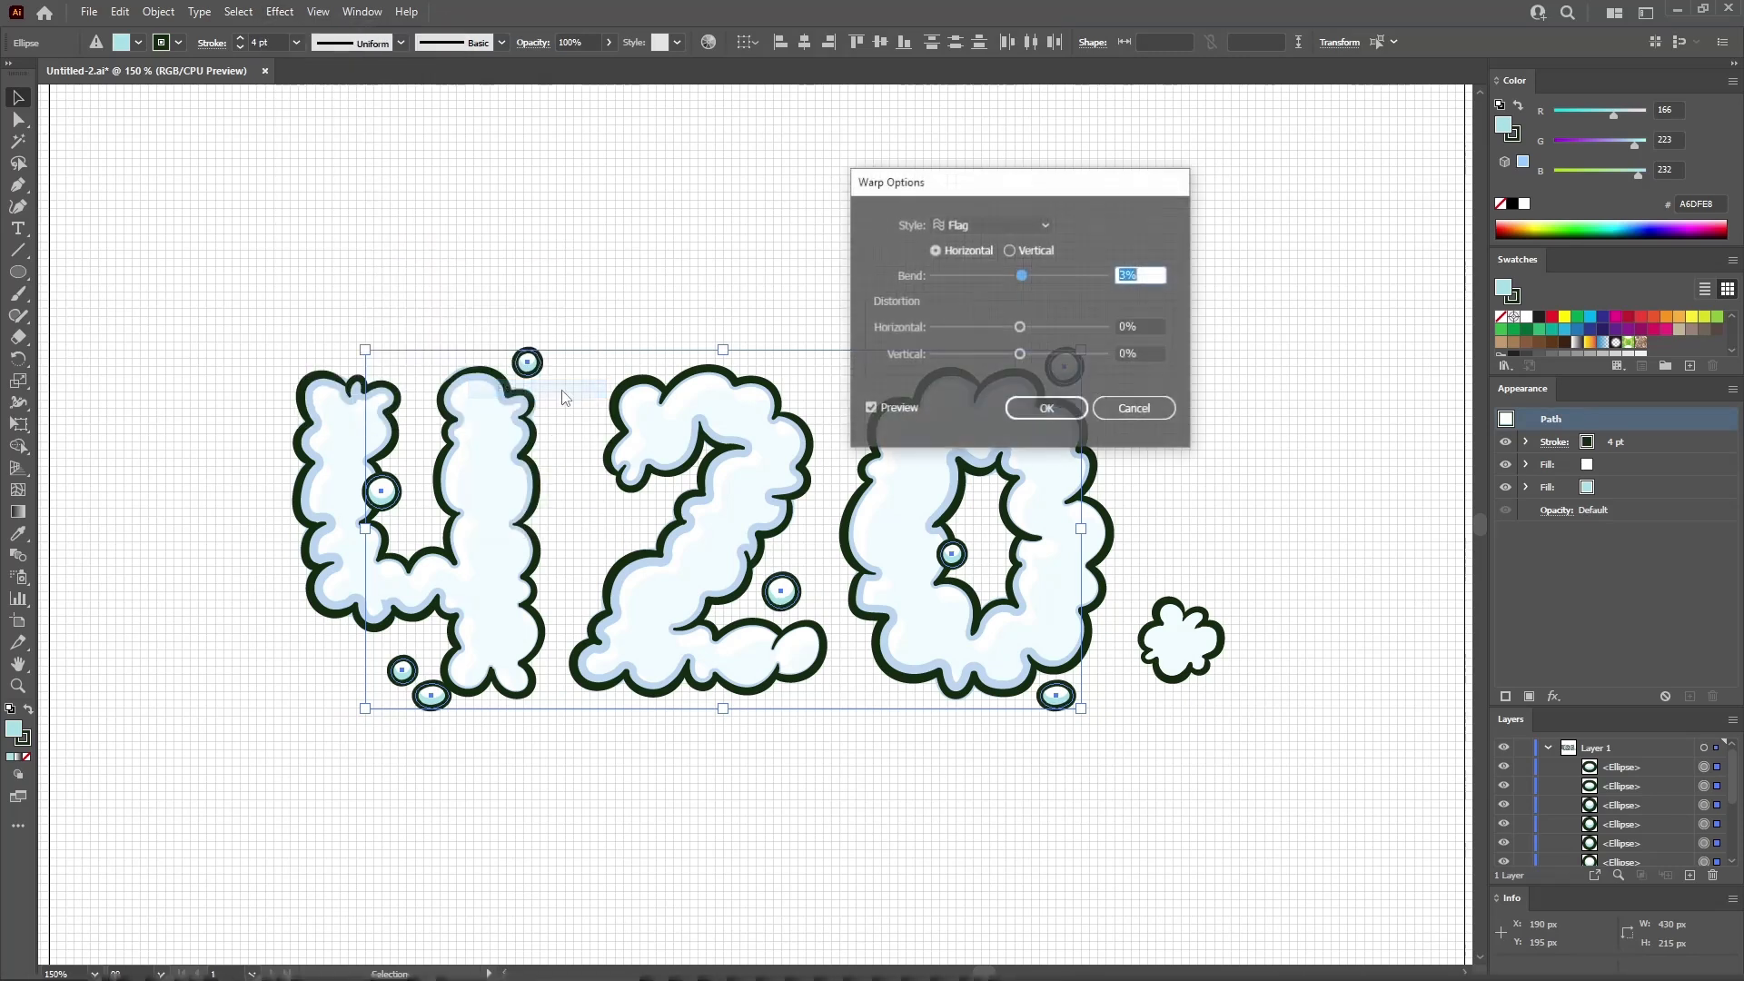
left_click(936, 254)
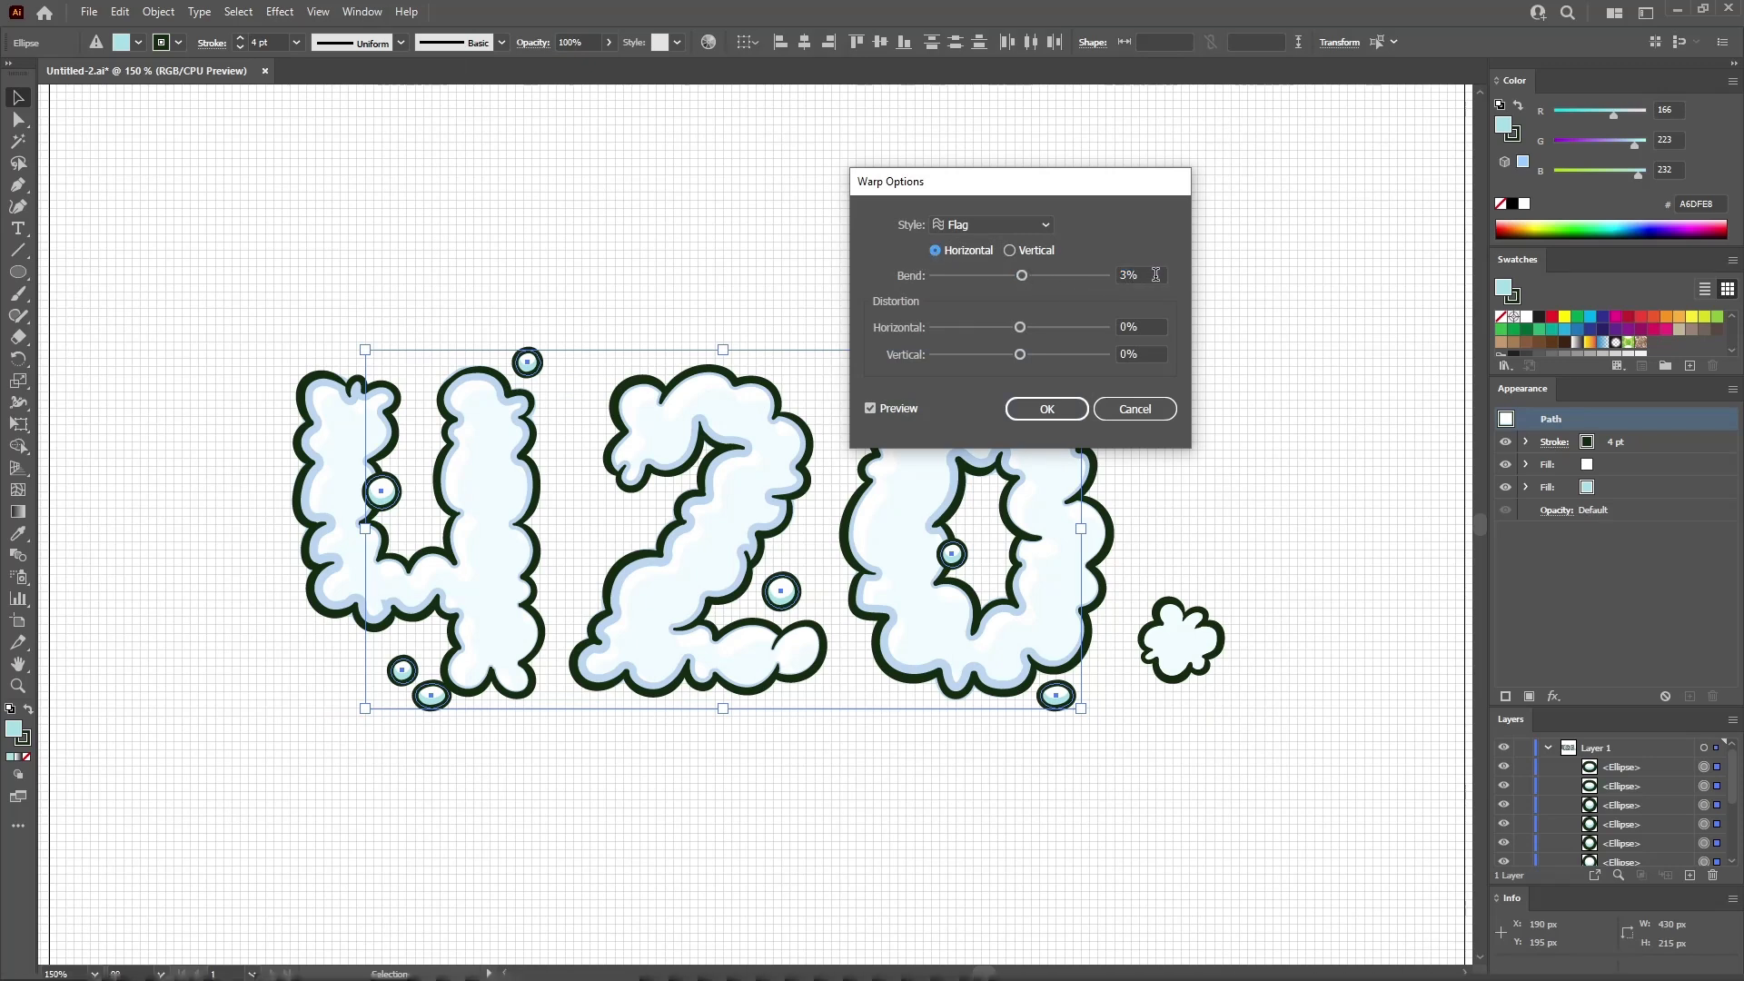
left_click(1051, 409)
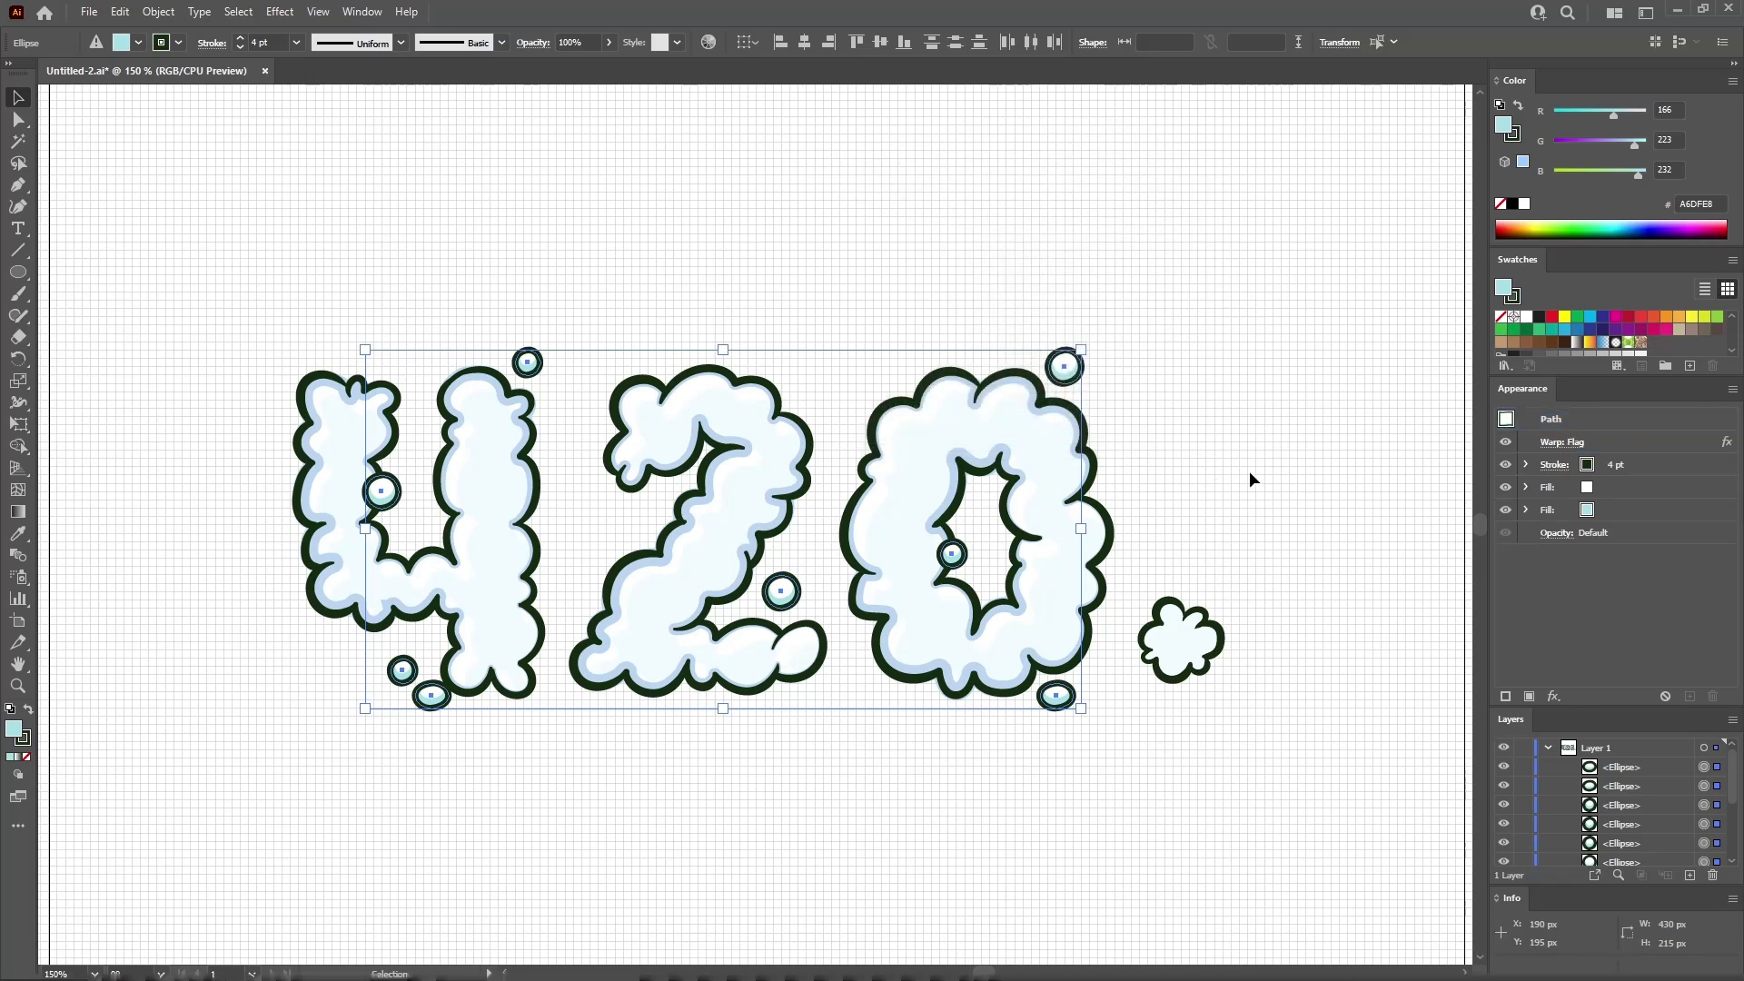
Group the eight outlined ellipses and deselect them
key("a")
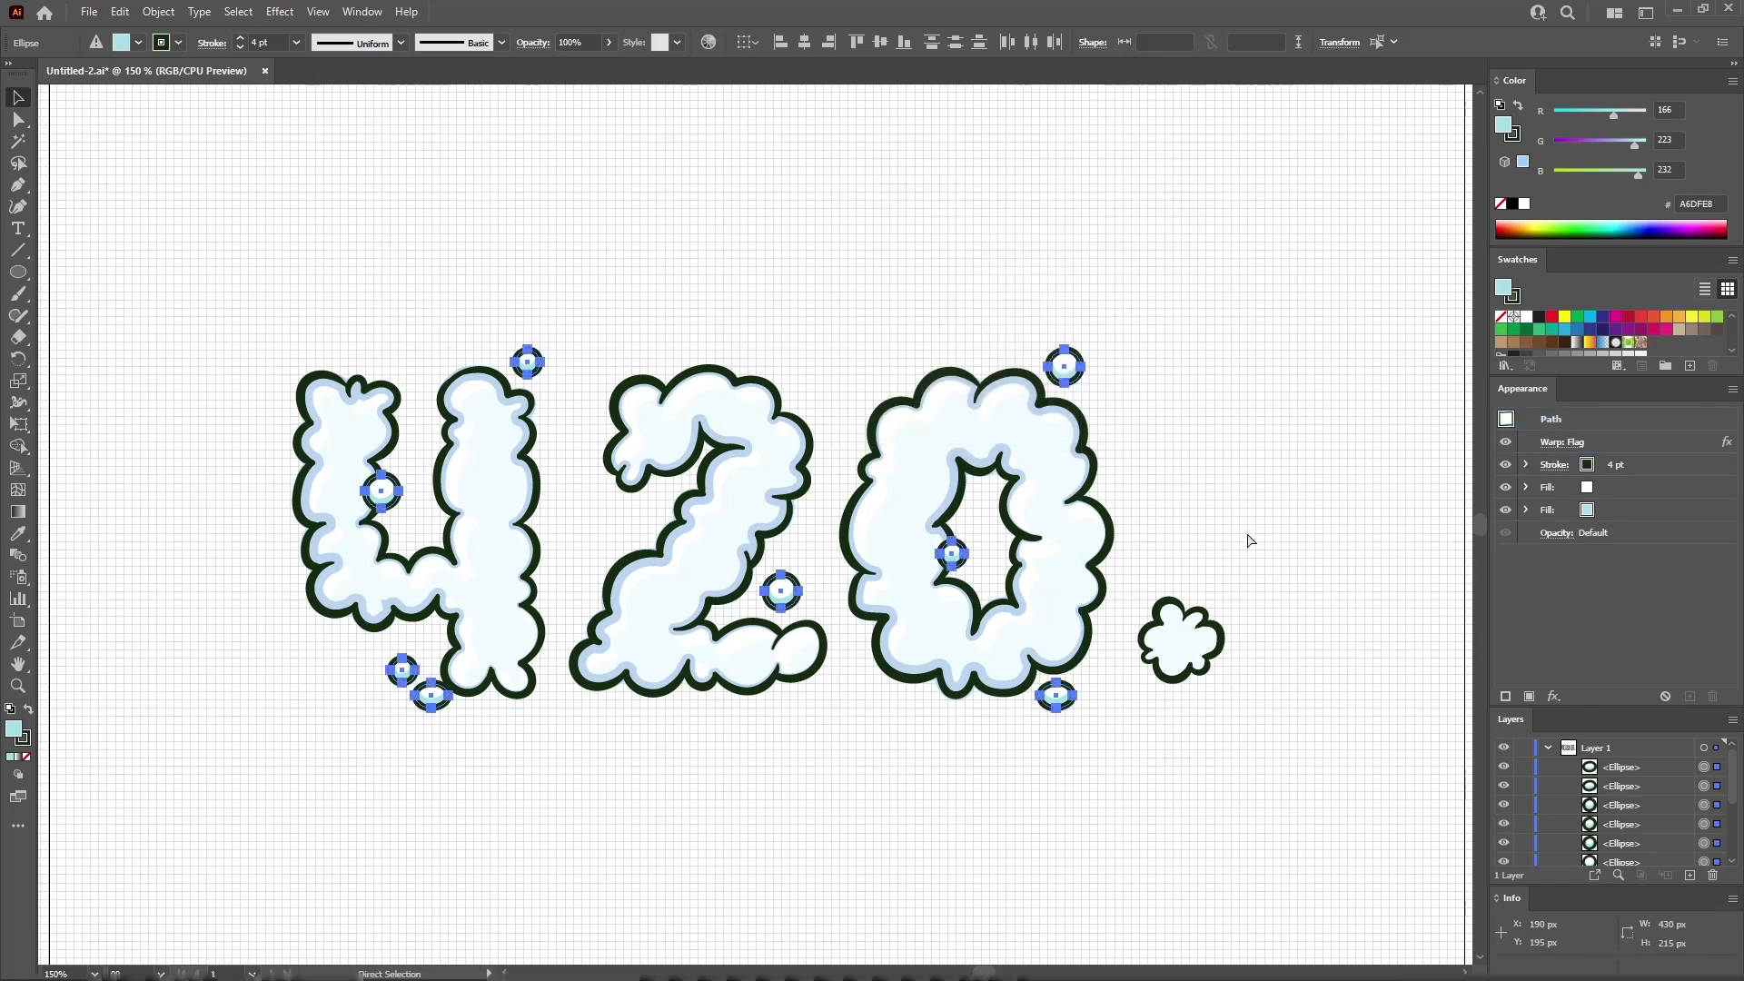
key("ctrl+g")
key("v")
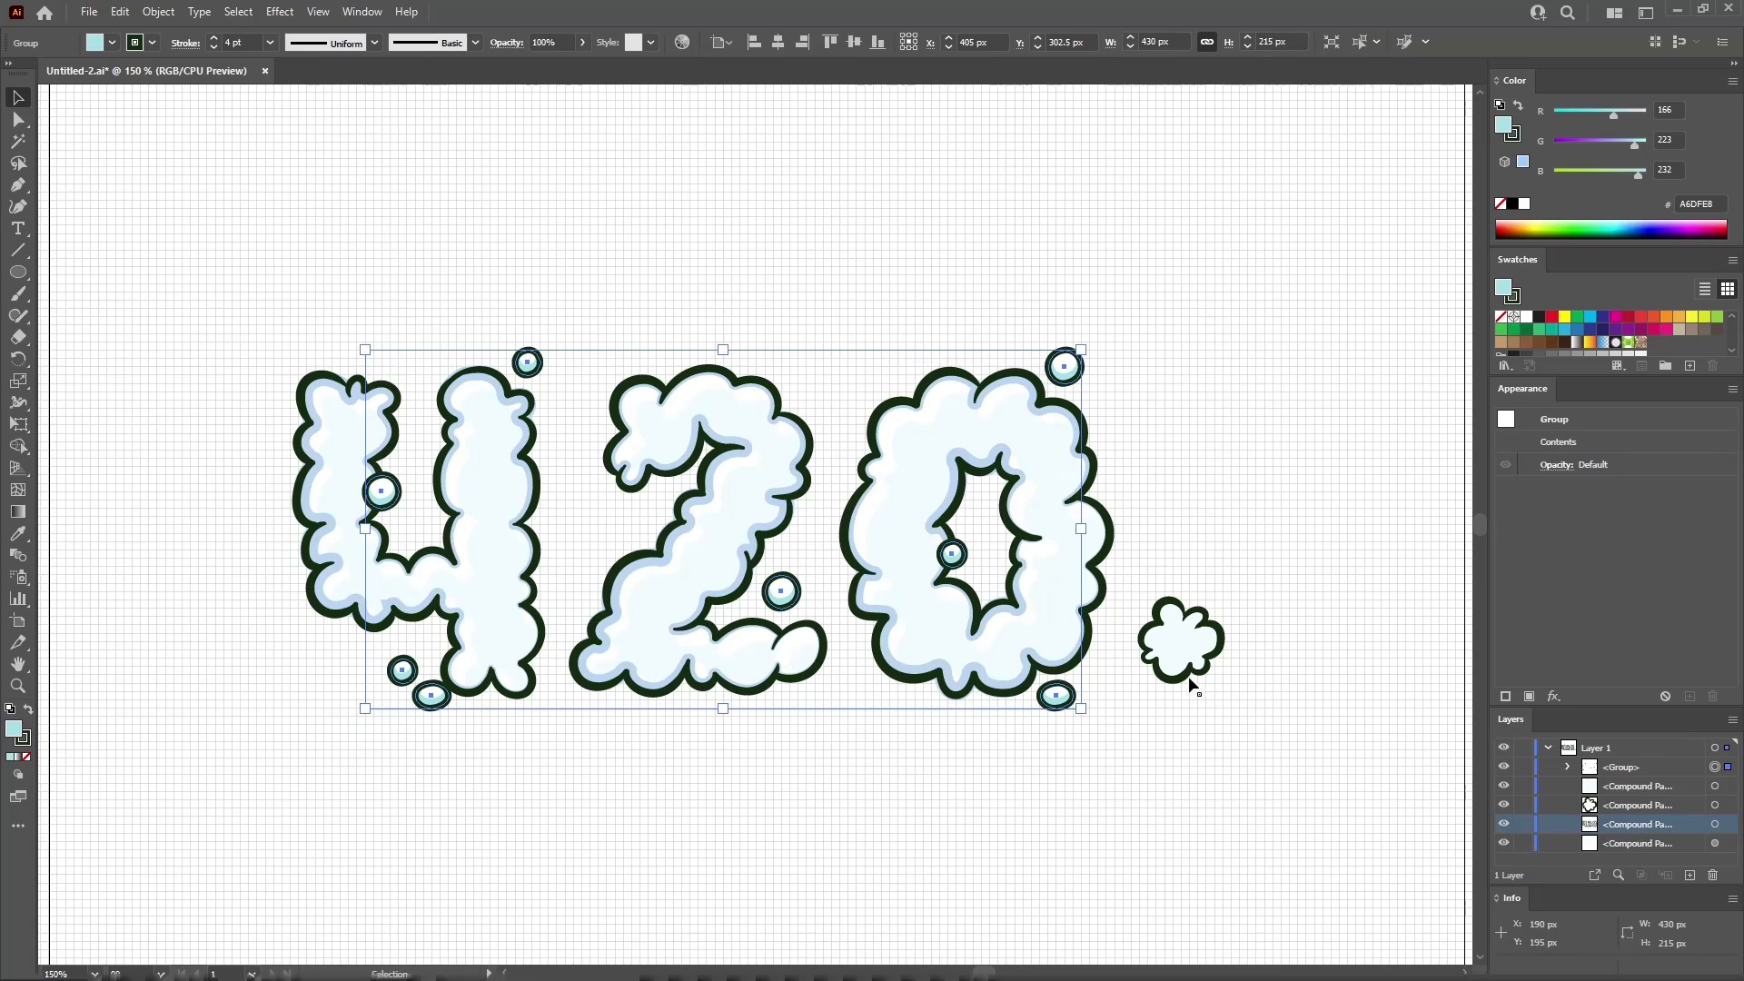
left_click(1190, 530)
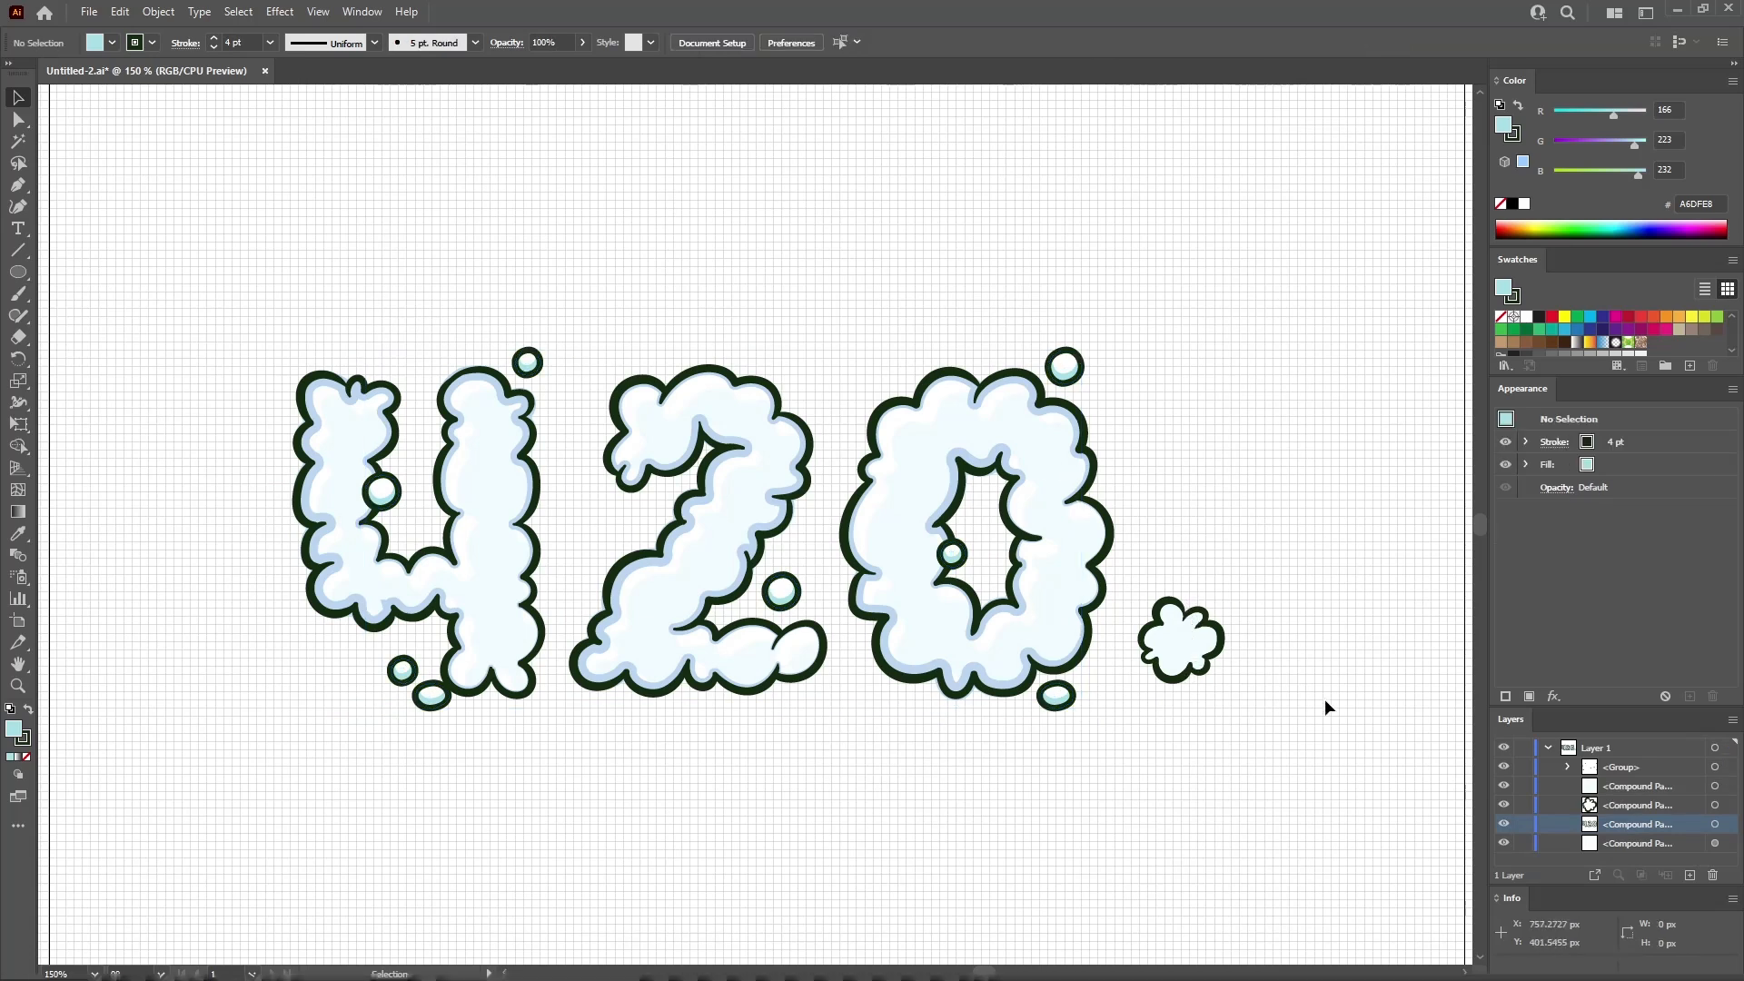
Duplicate the fill of the period's pale inner shape and set the lower copy to white
left_click(1181, 641)
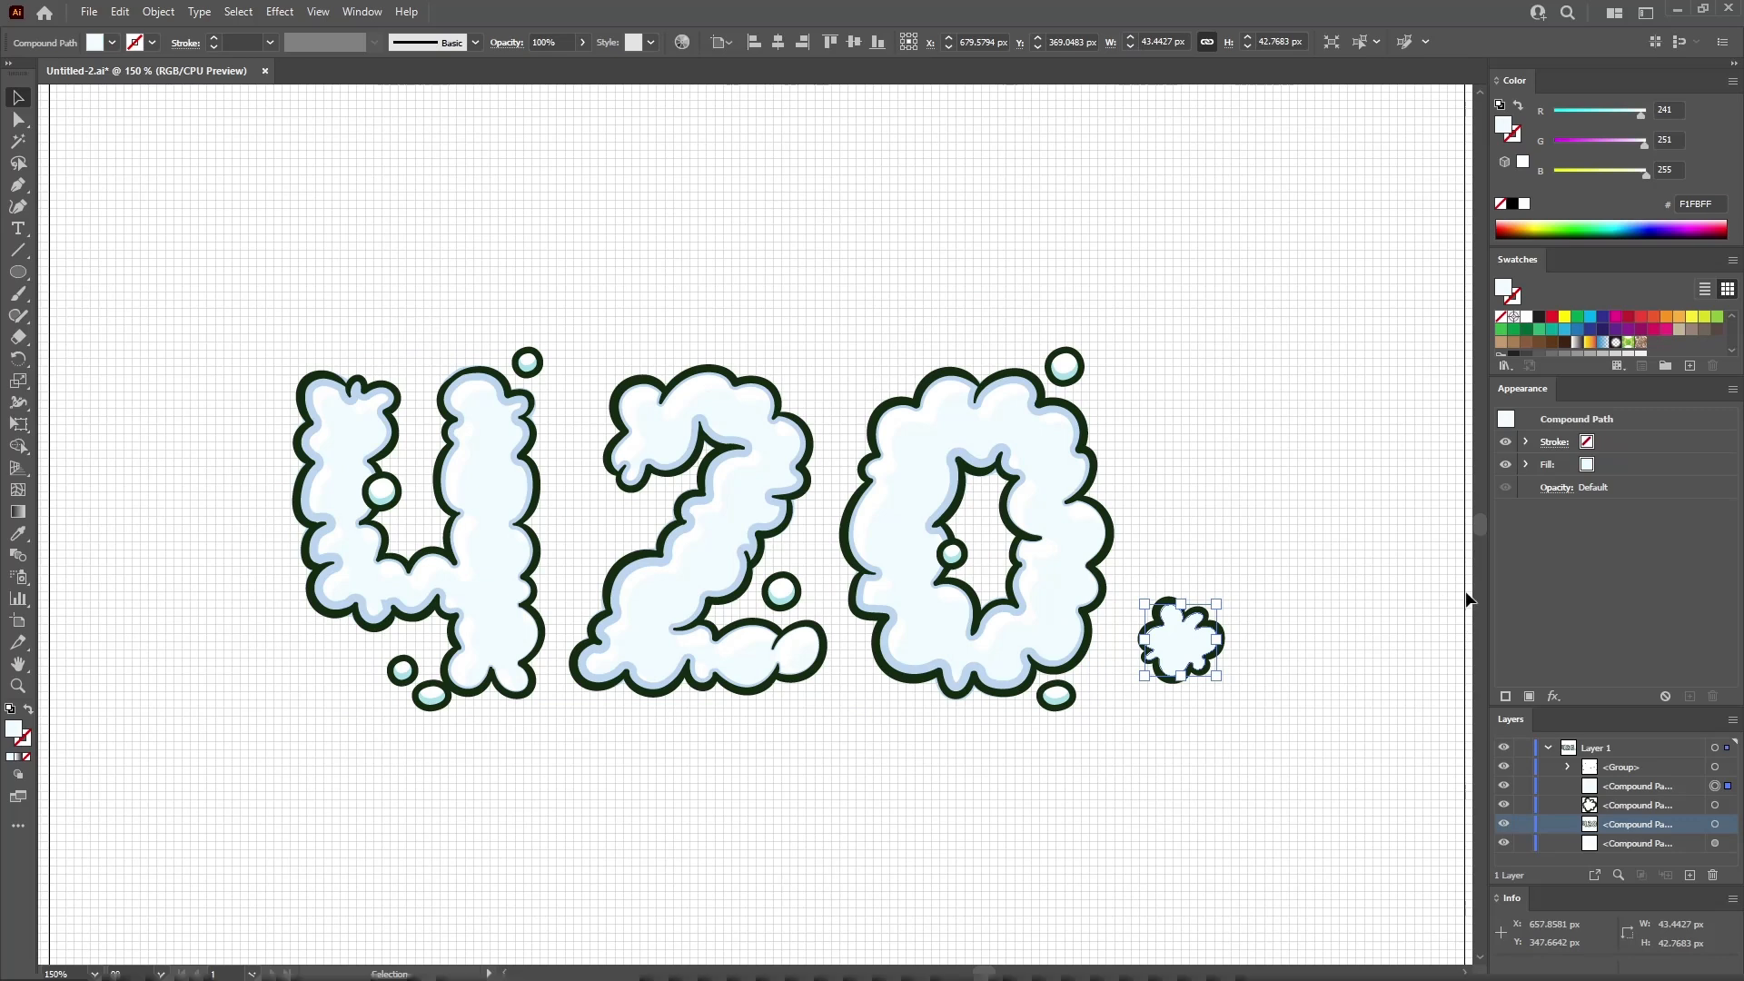
left_click(1599, 463)
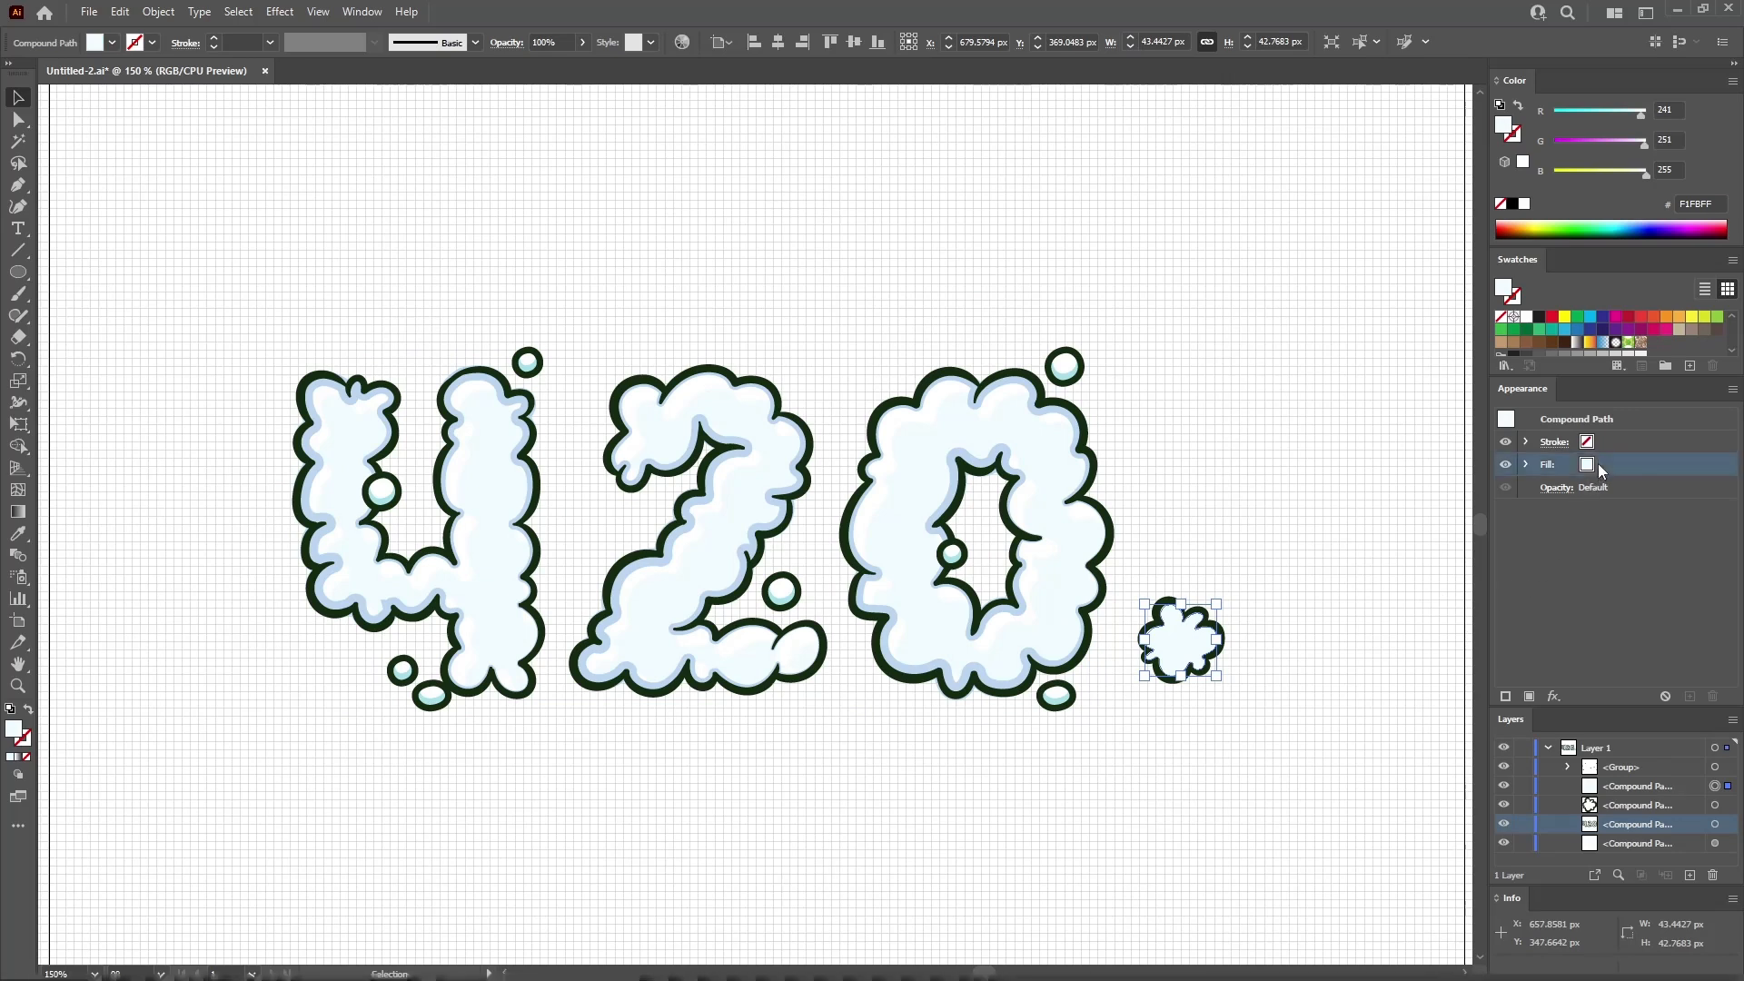
left_click(1528, 696)
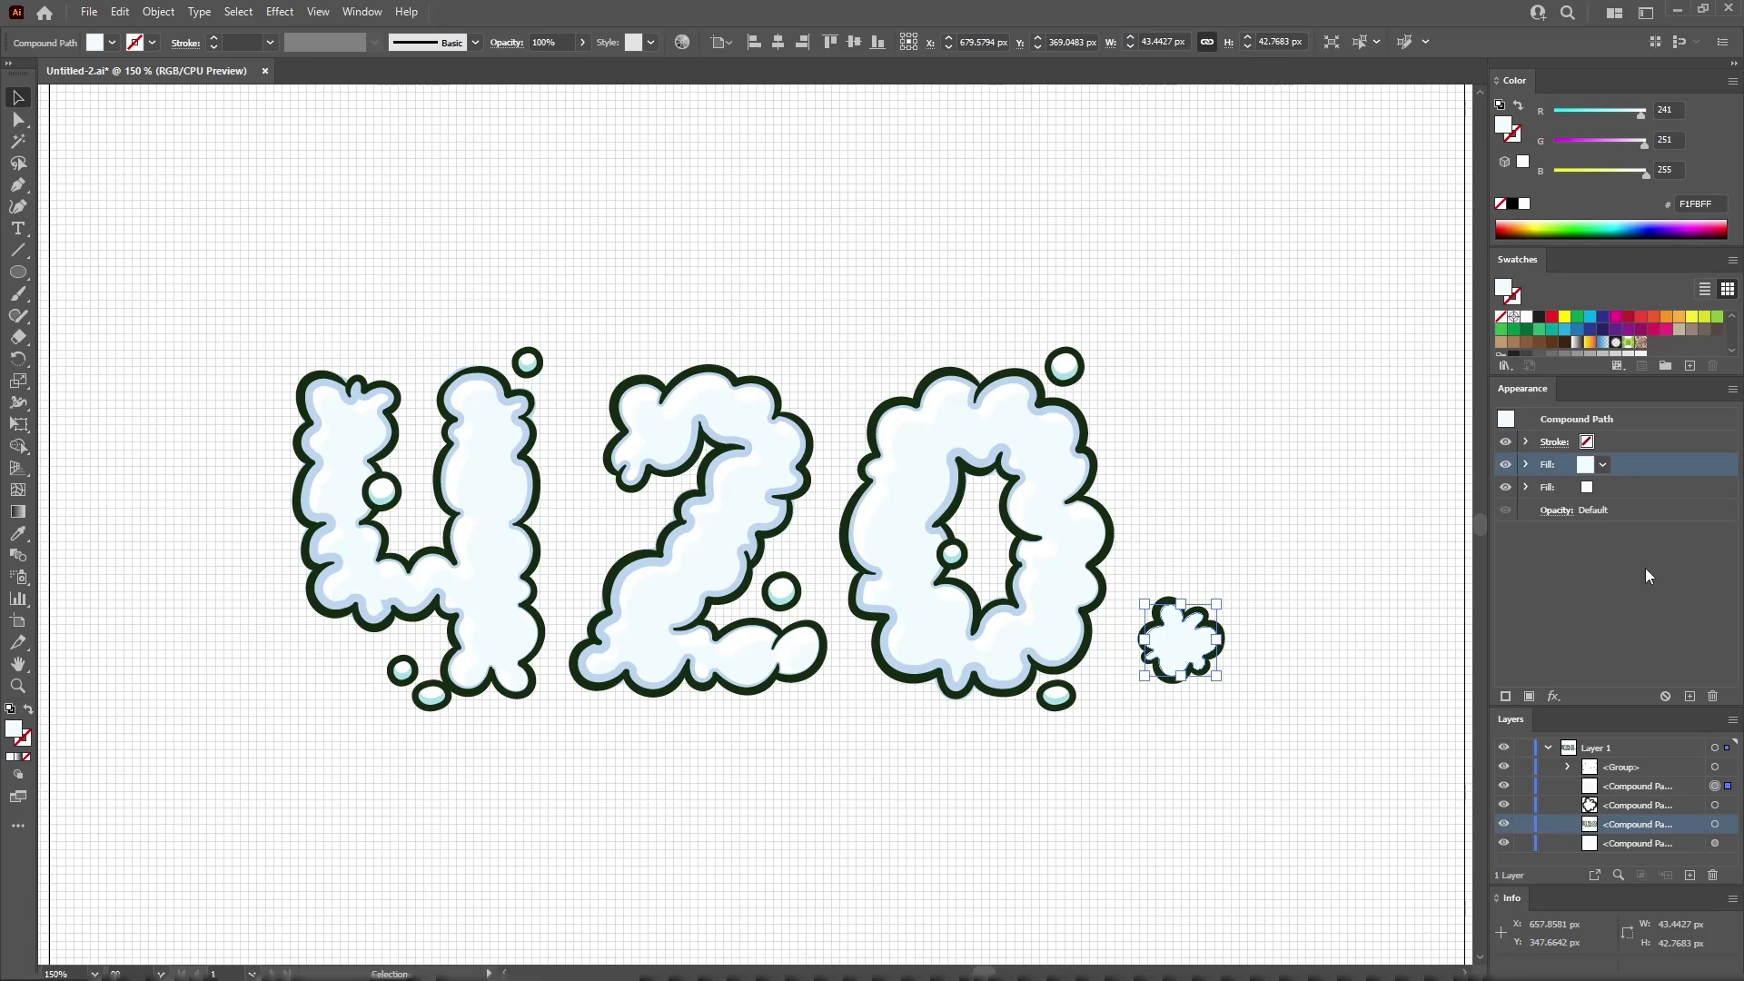
left_click(1636, 489)
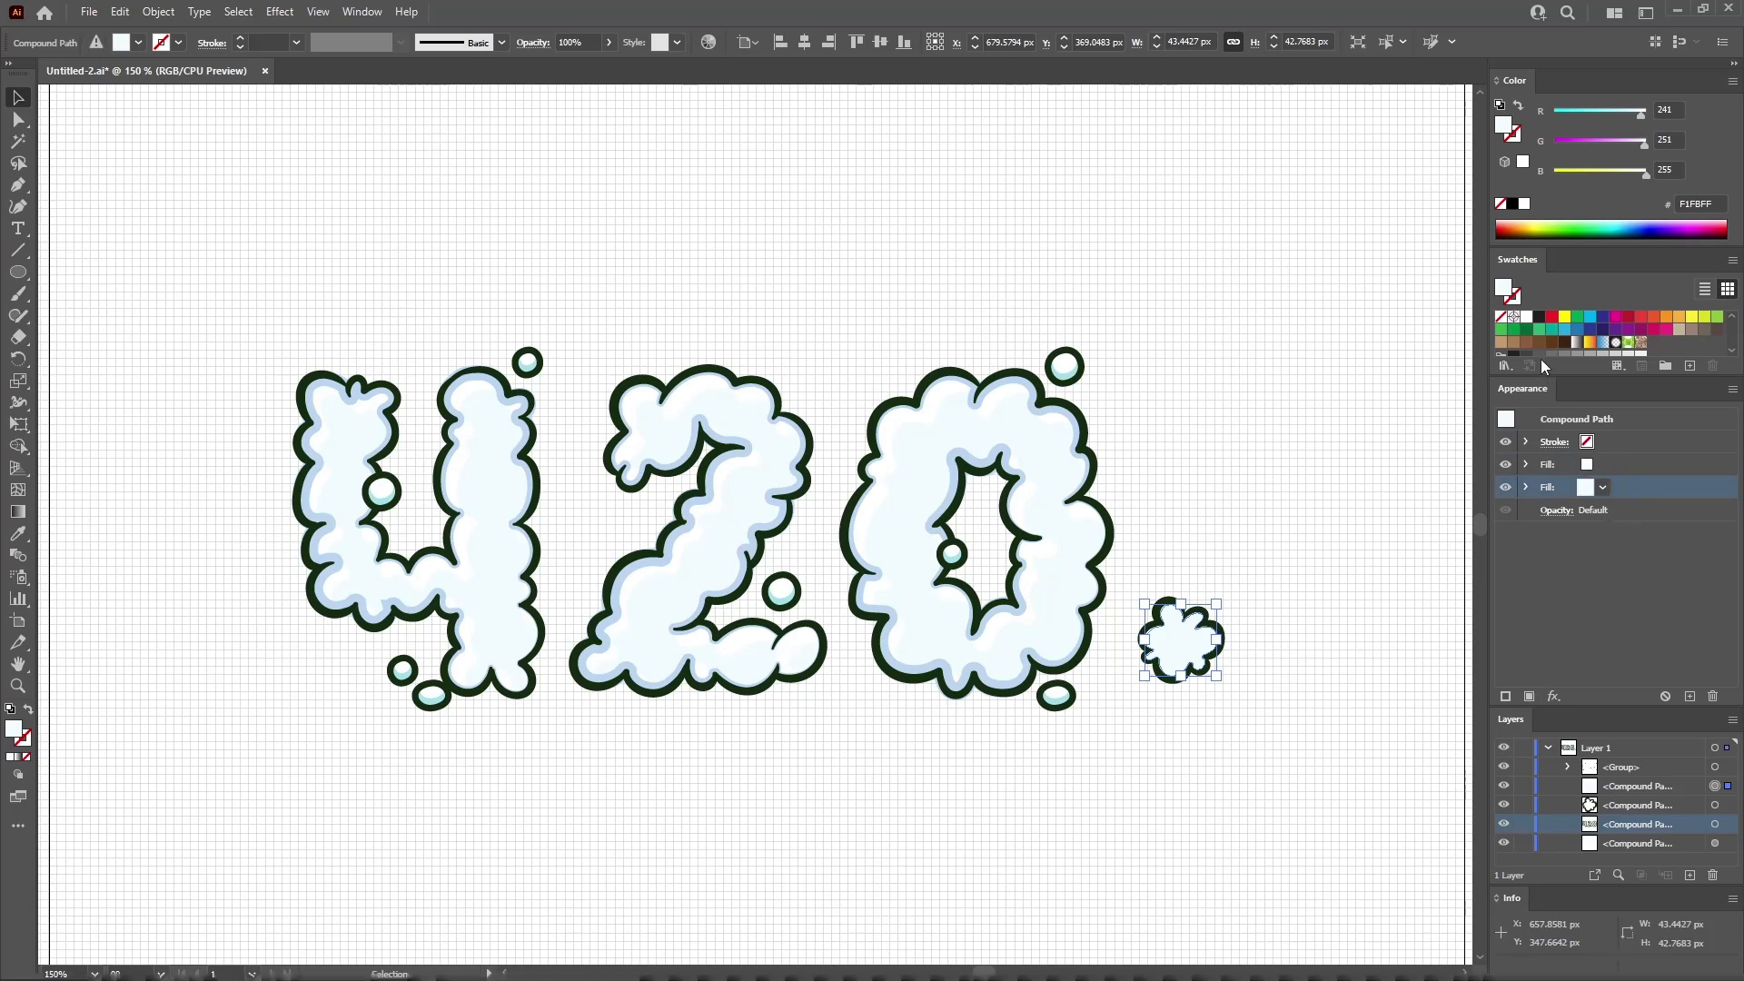
left_click(1526, 318)
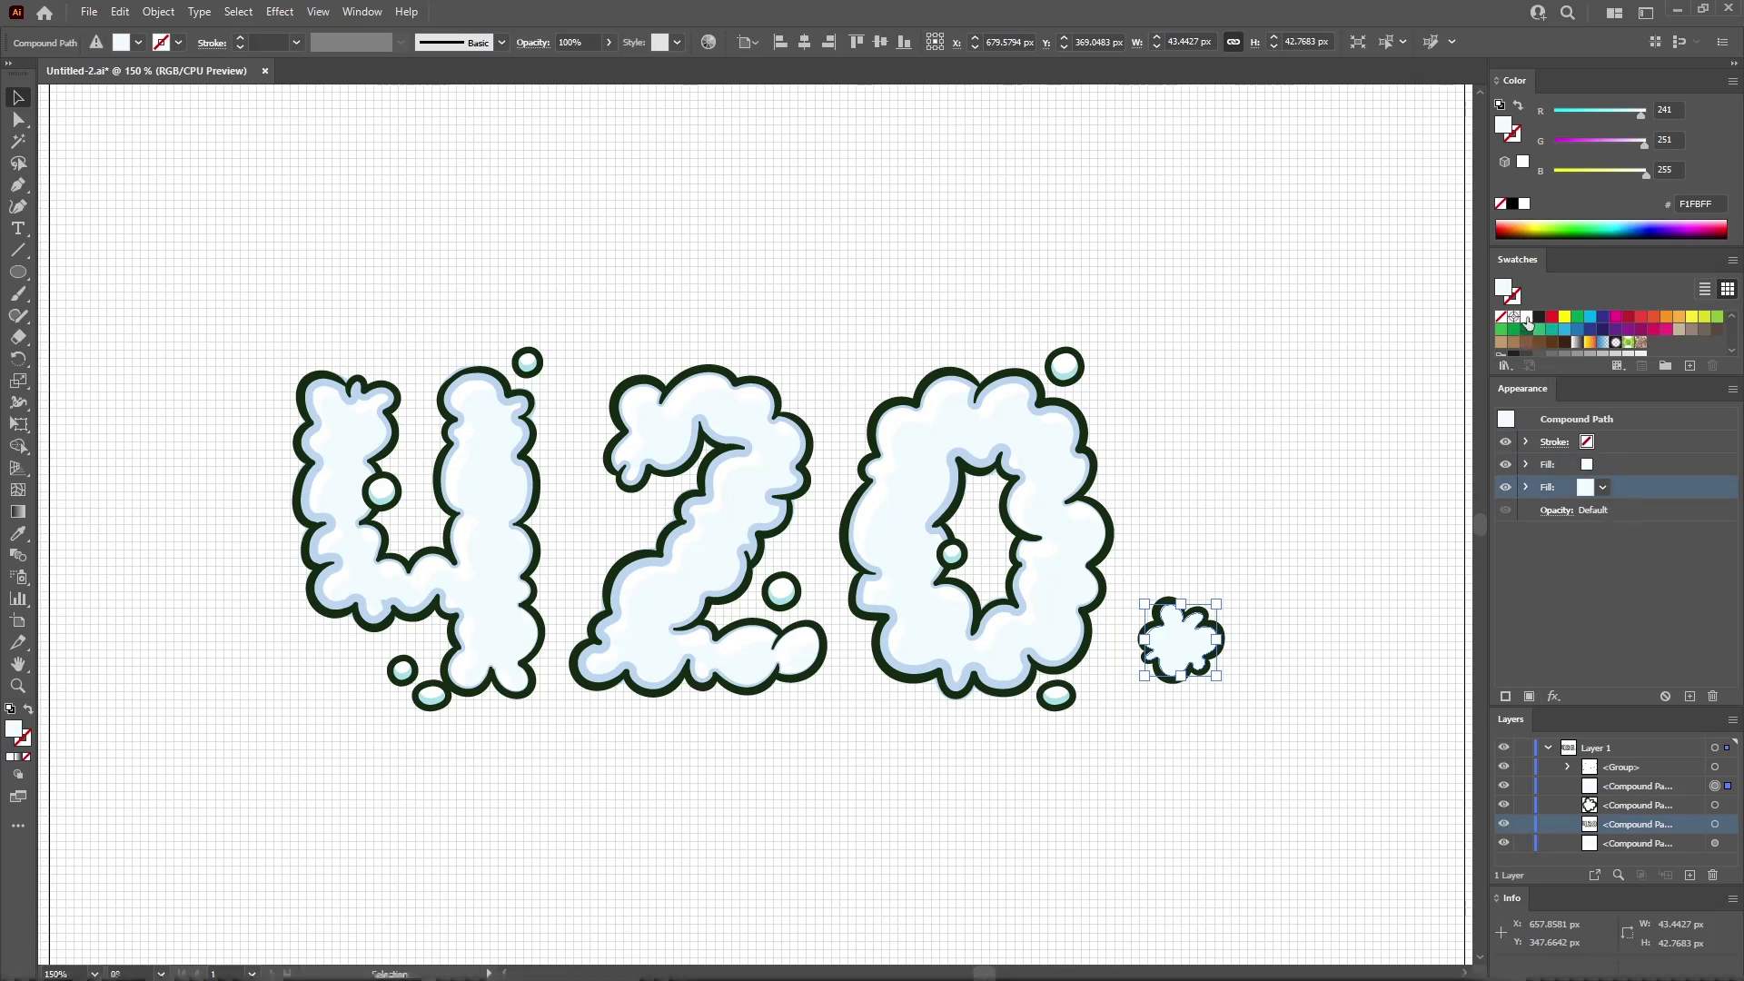
Apply an Offset Path effect of -3 px to the upper fill of the period's inner shape
left_click(1641, 463)
left_click(284, 18)
mouse_move(427, 173)
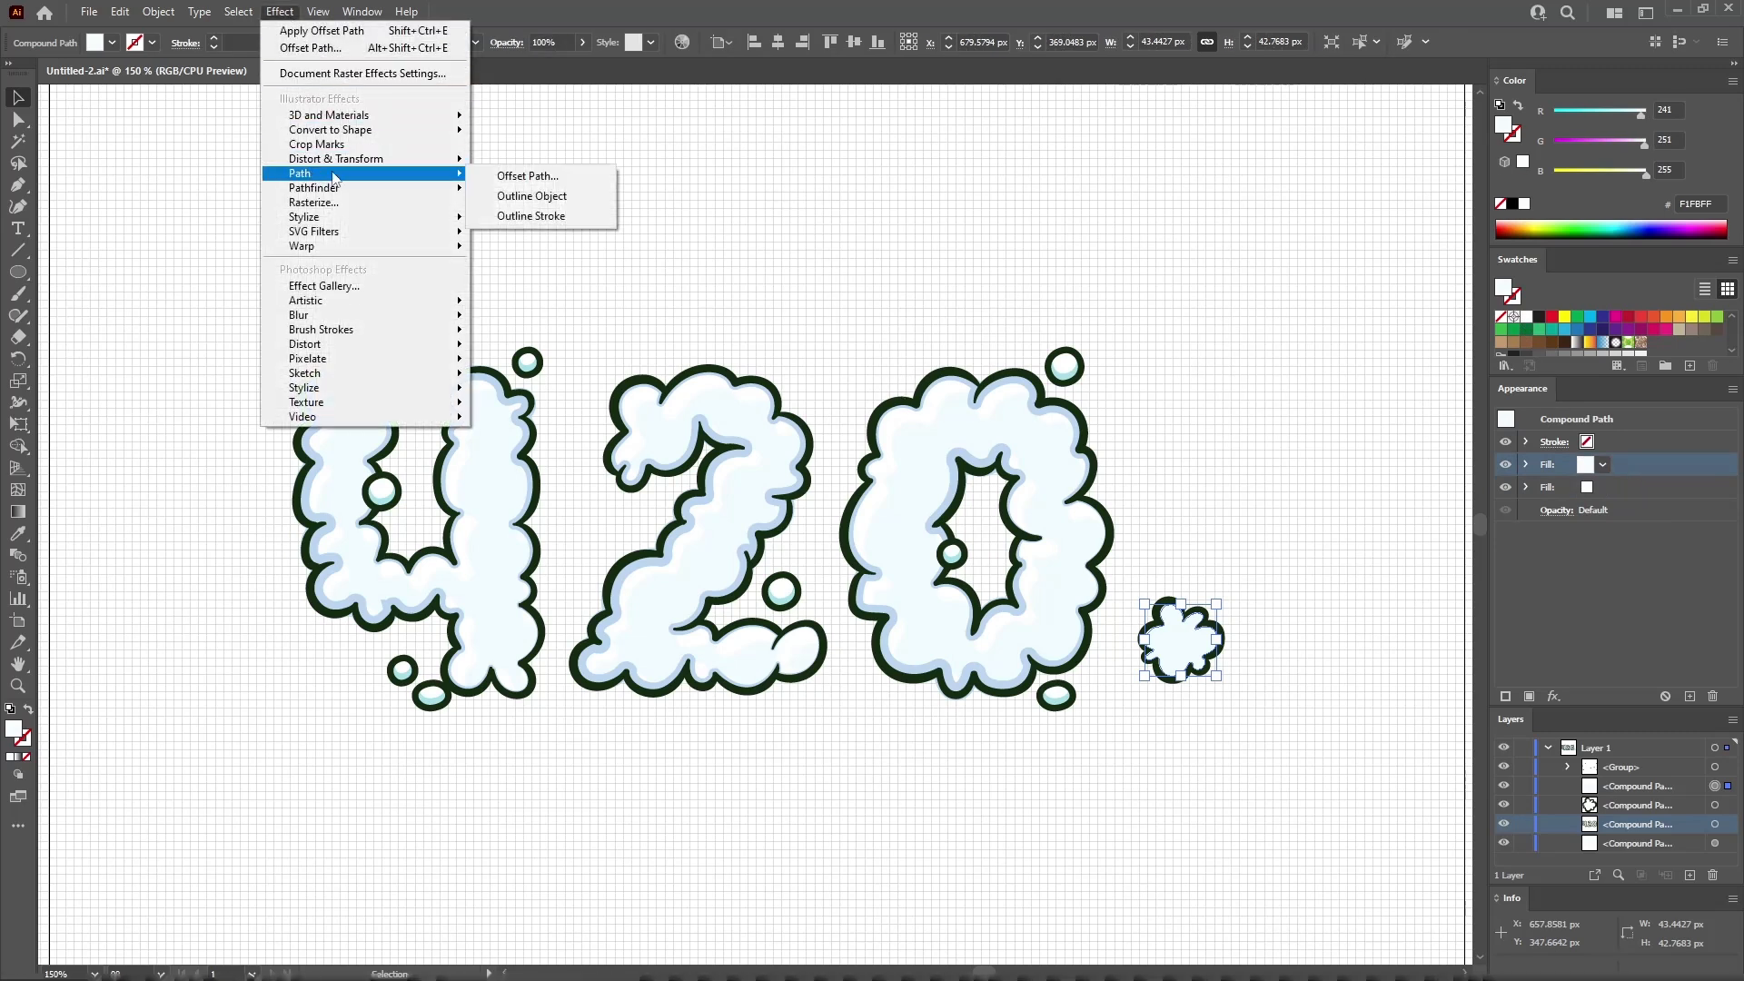
left_click(525, 177)
type("-3")
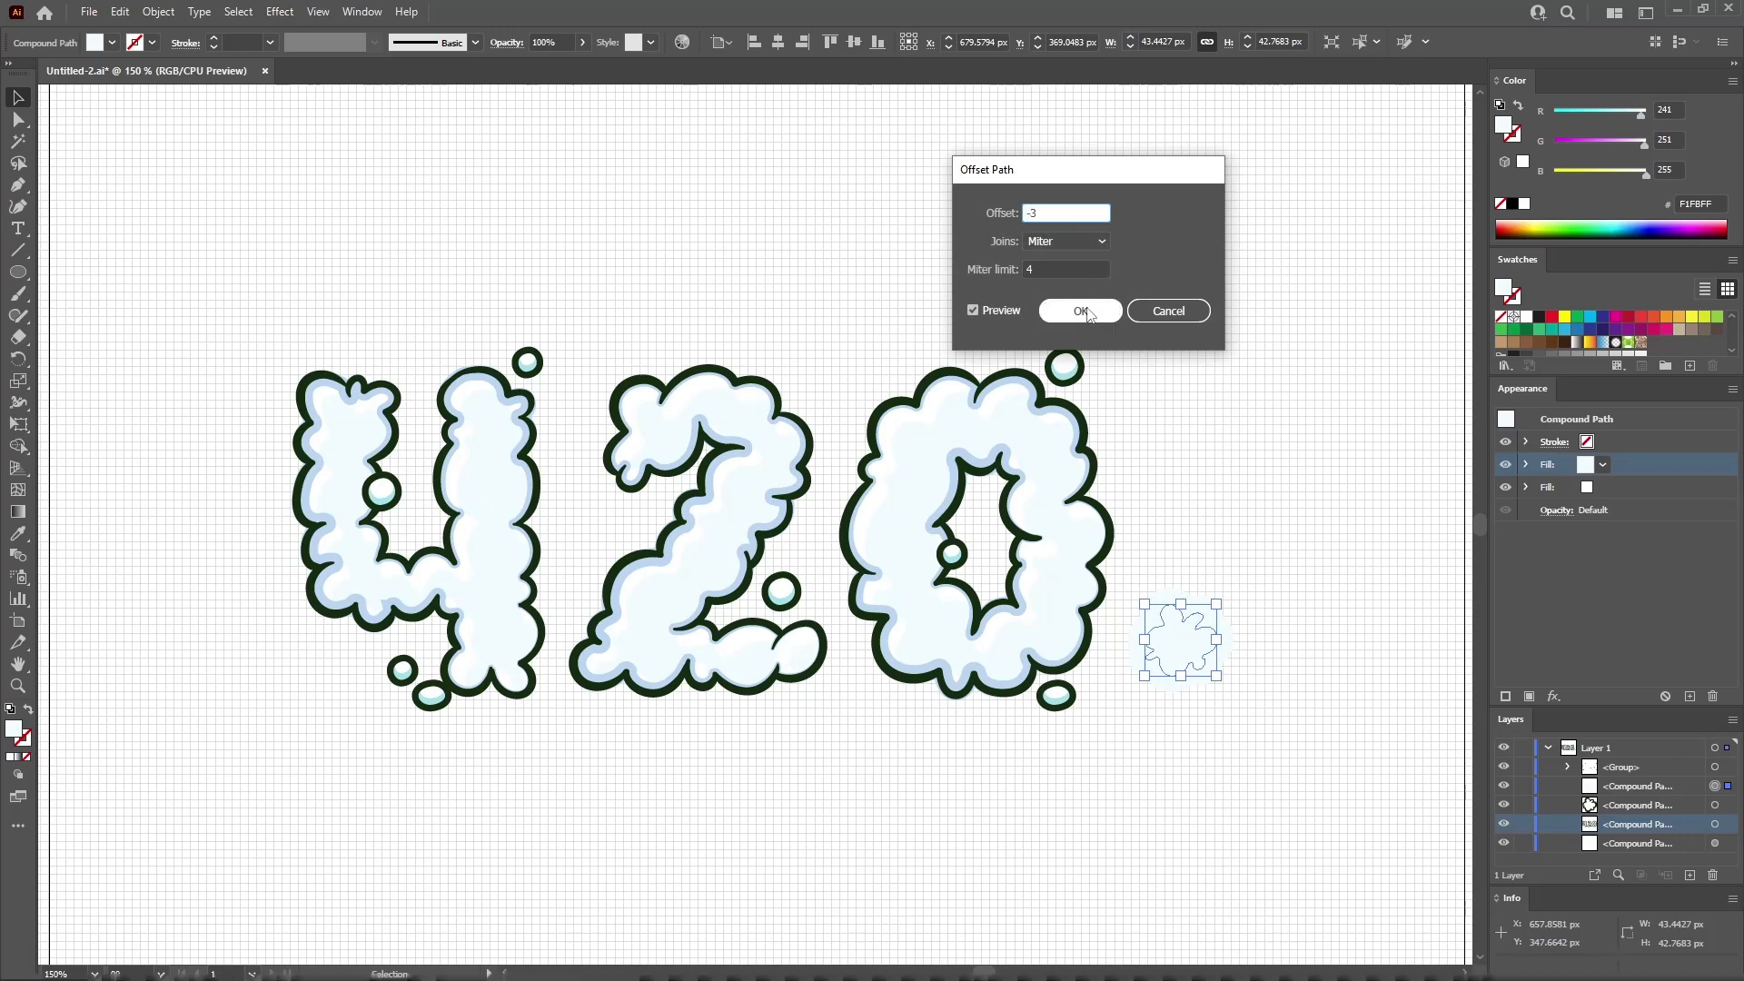
left_click(1084, 310)
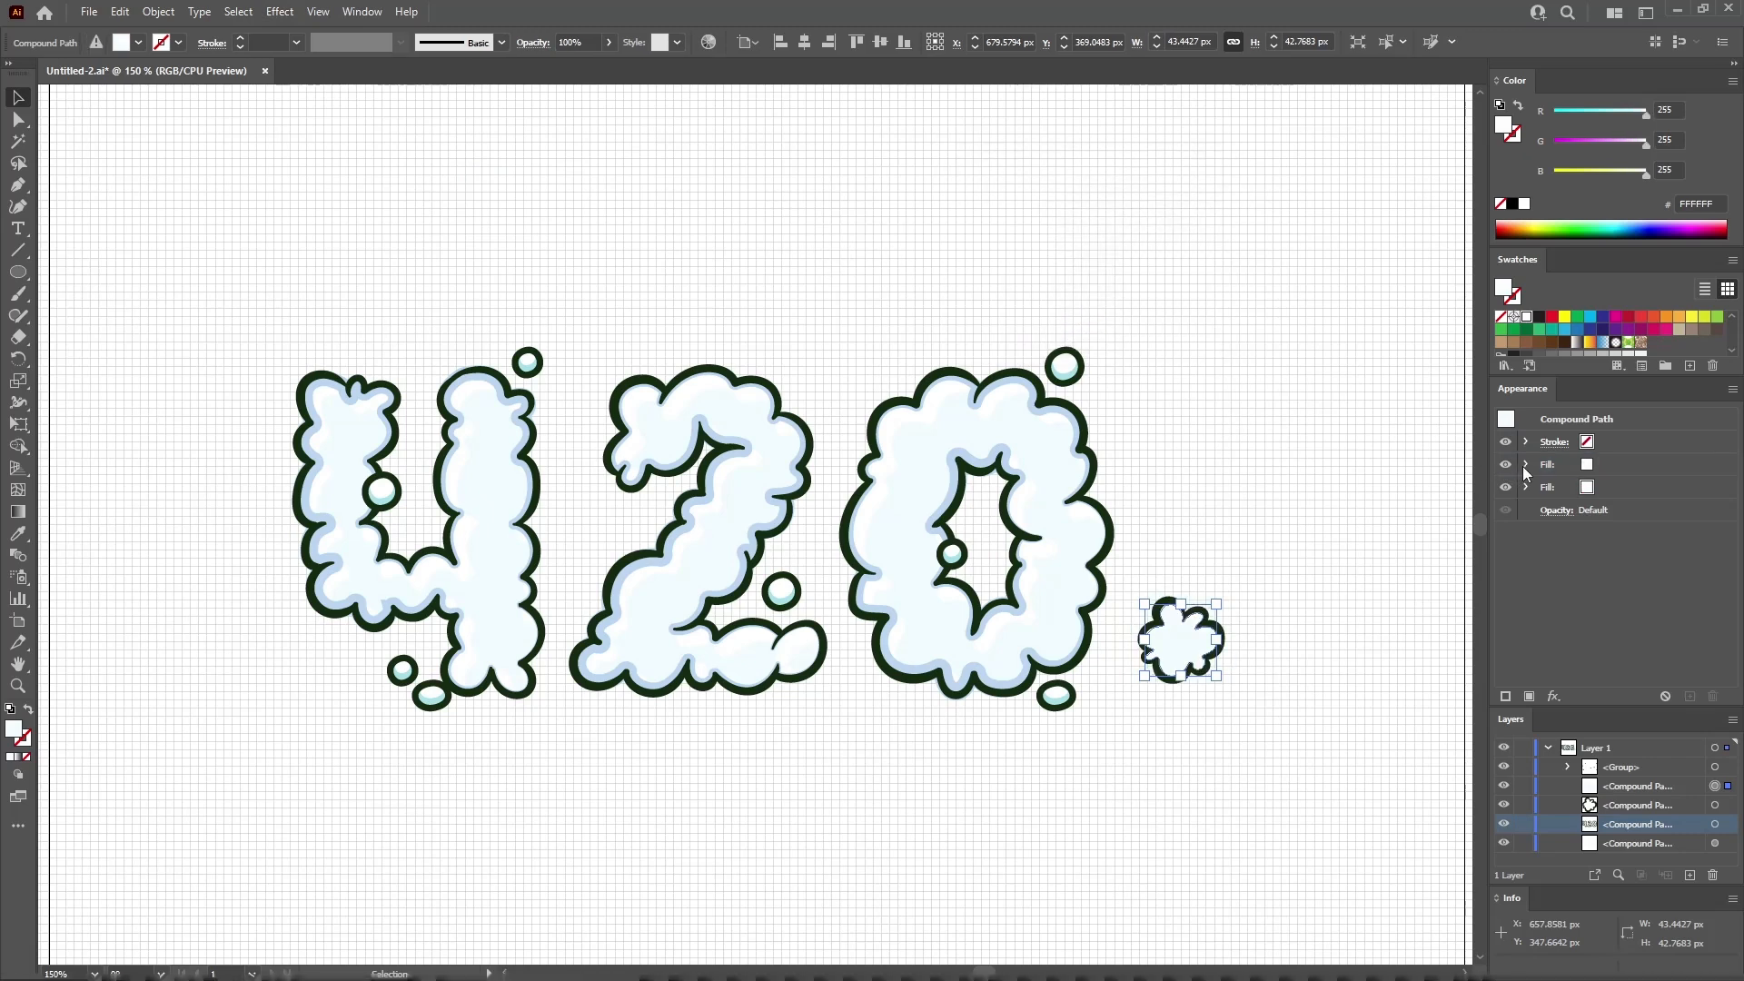
Apply a Transform effect moving 2 px horizontally and 2 px vertically to the upper fill of the period's inner shape
left_click(1637, 465)
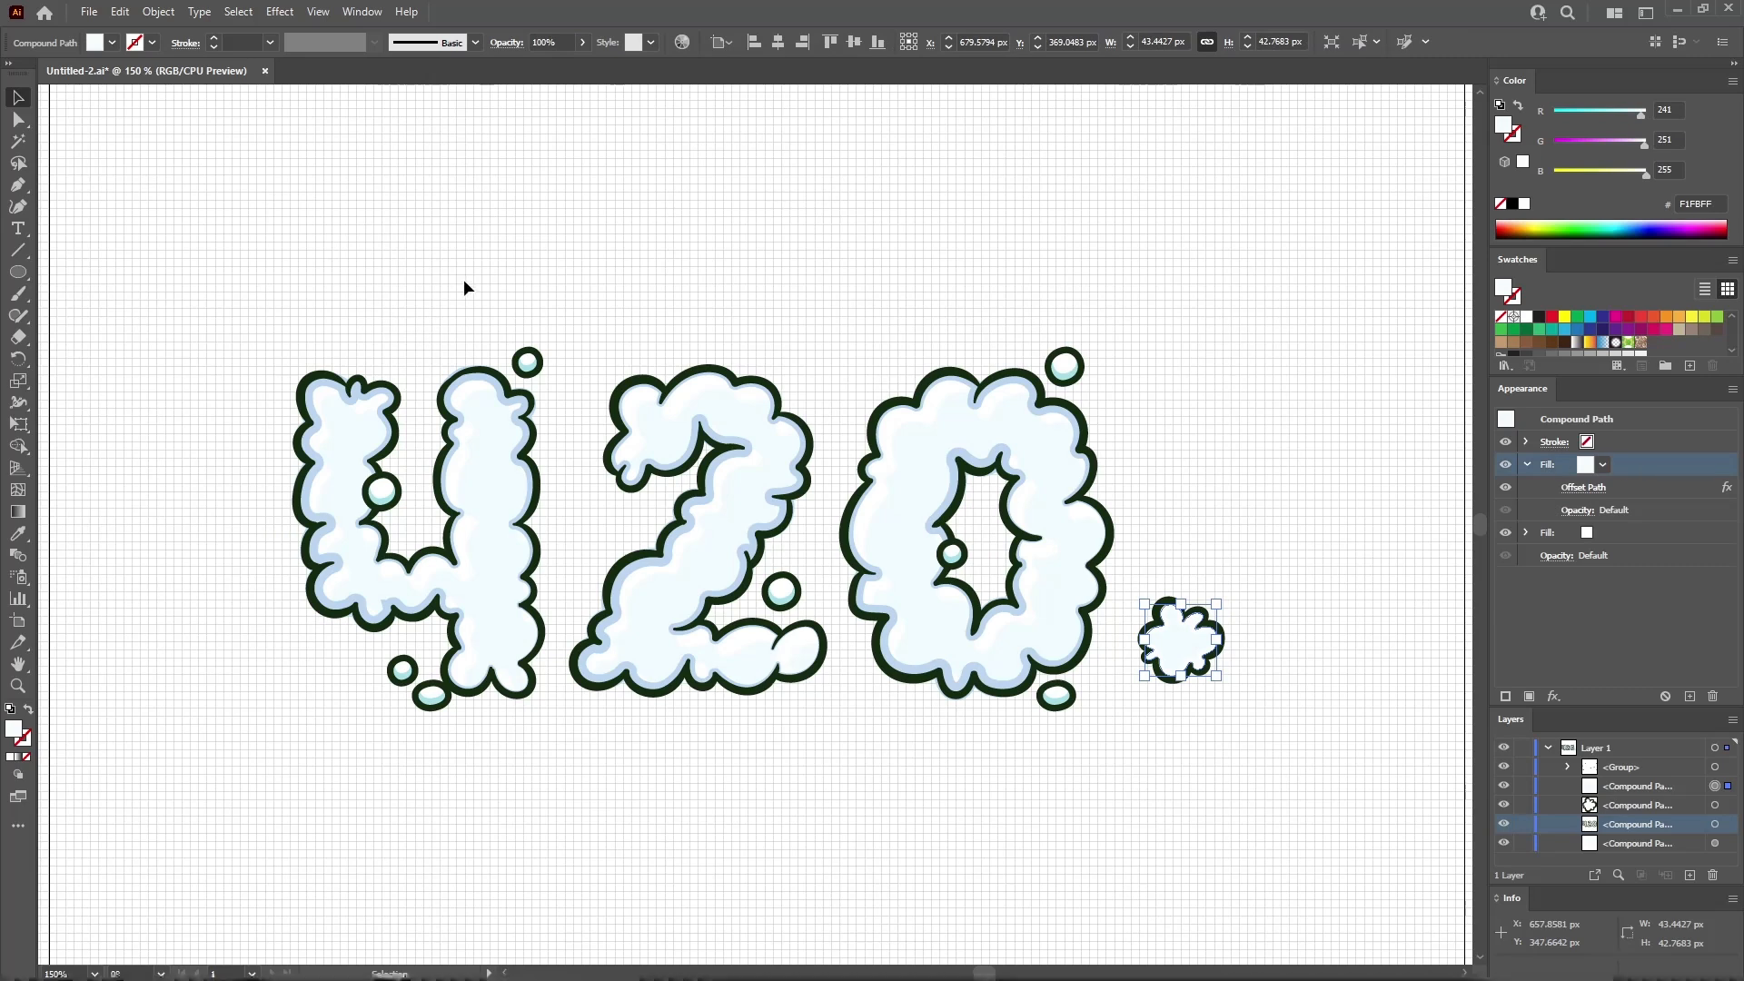
left_click(284, 19)
mouse_move(343, 159)
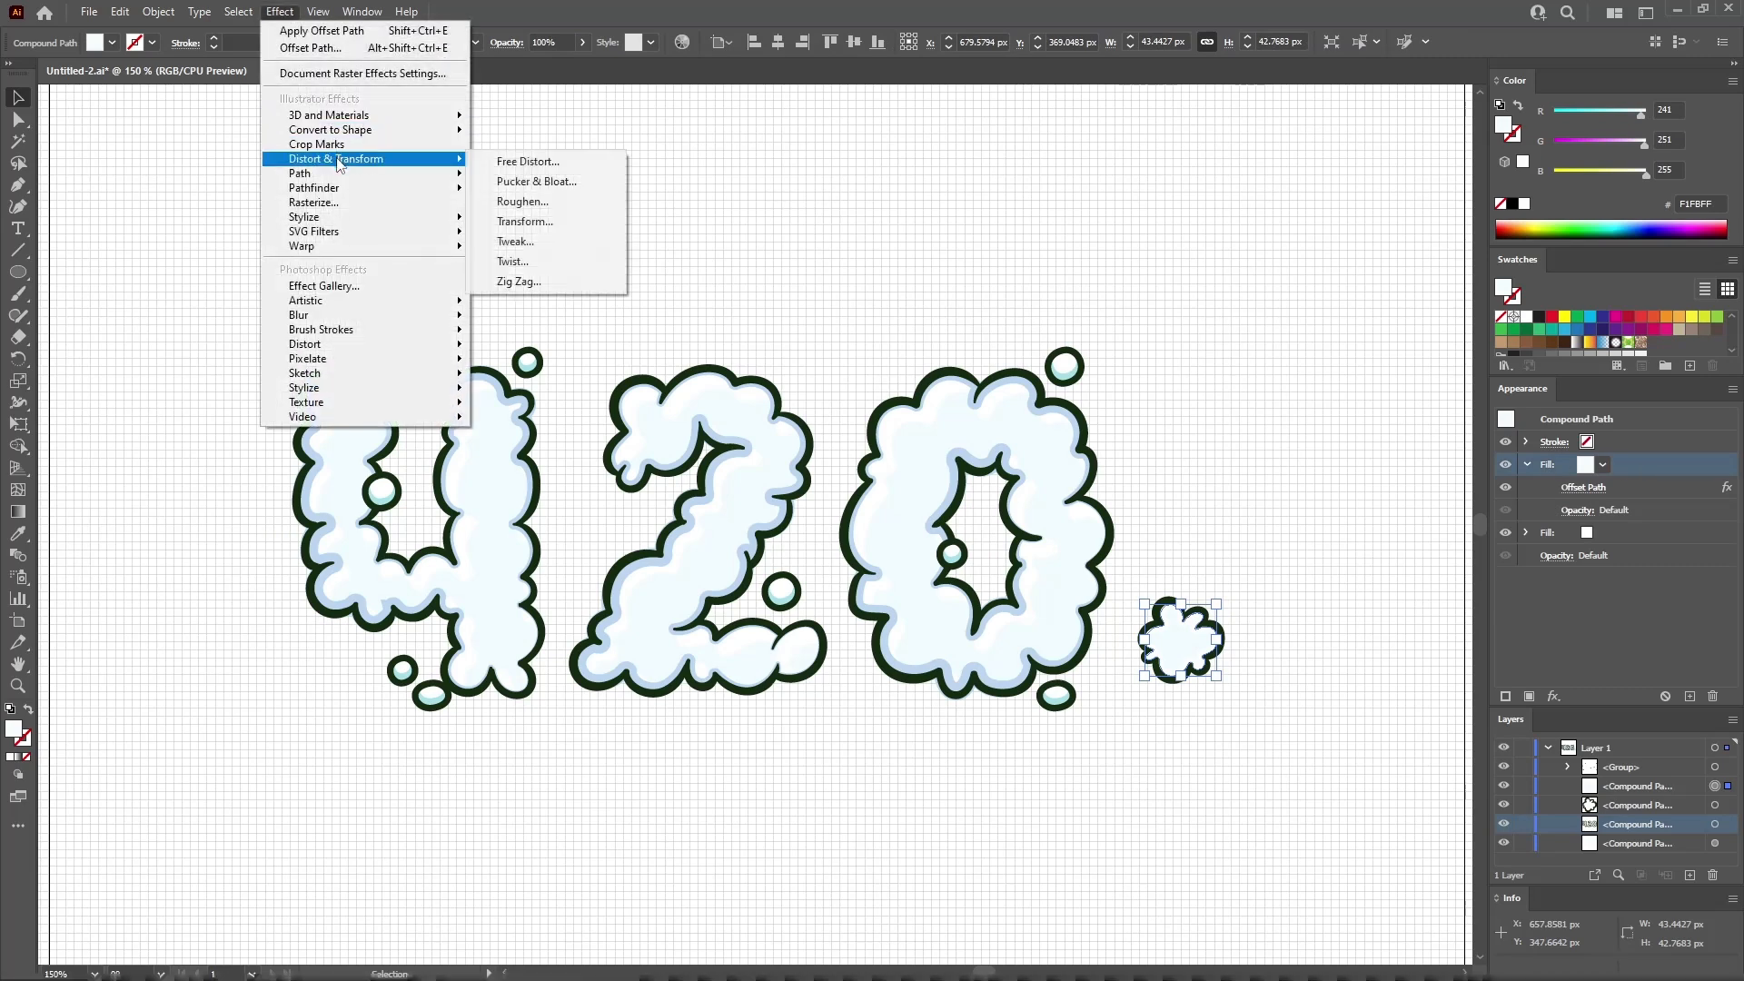
left_click(550, 221)
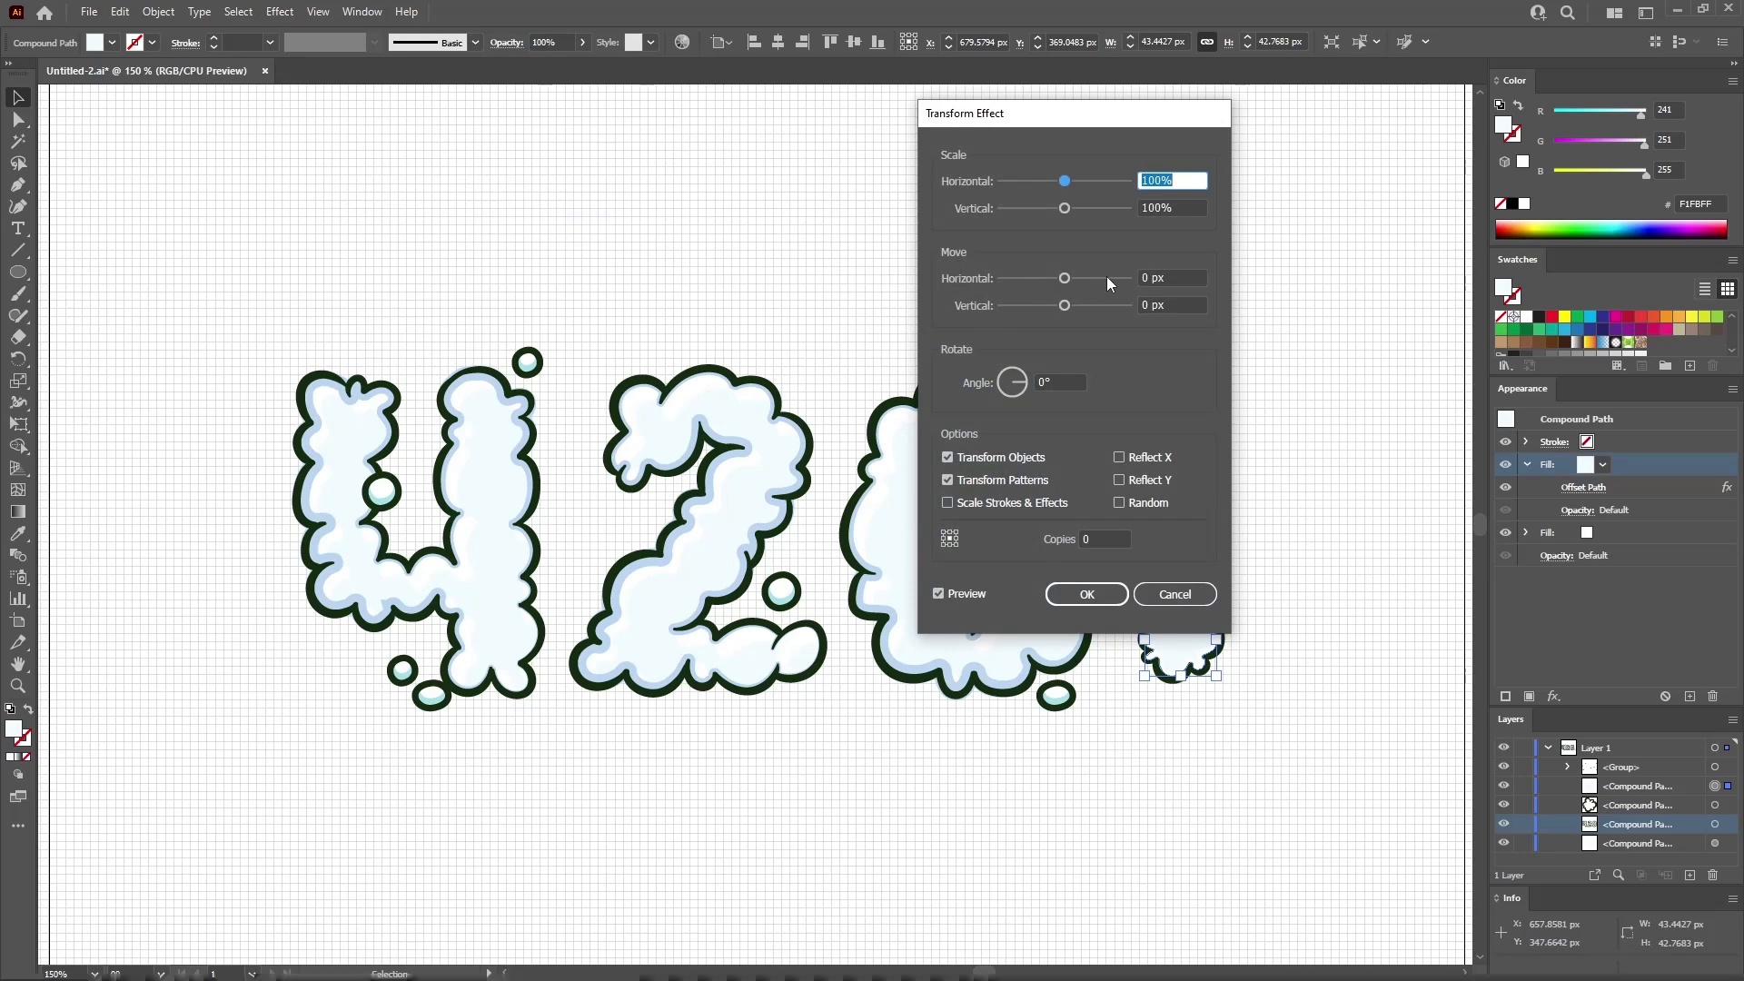
left_click(1172, 278)
type("2")
key("Tab")
type("2")
left_click(1172, 278)
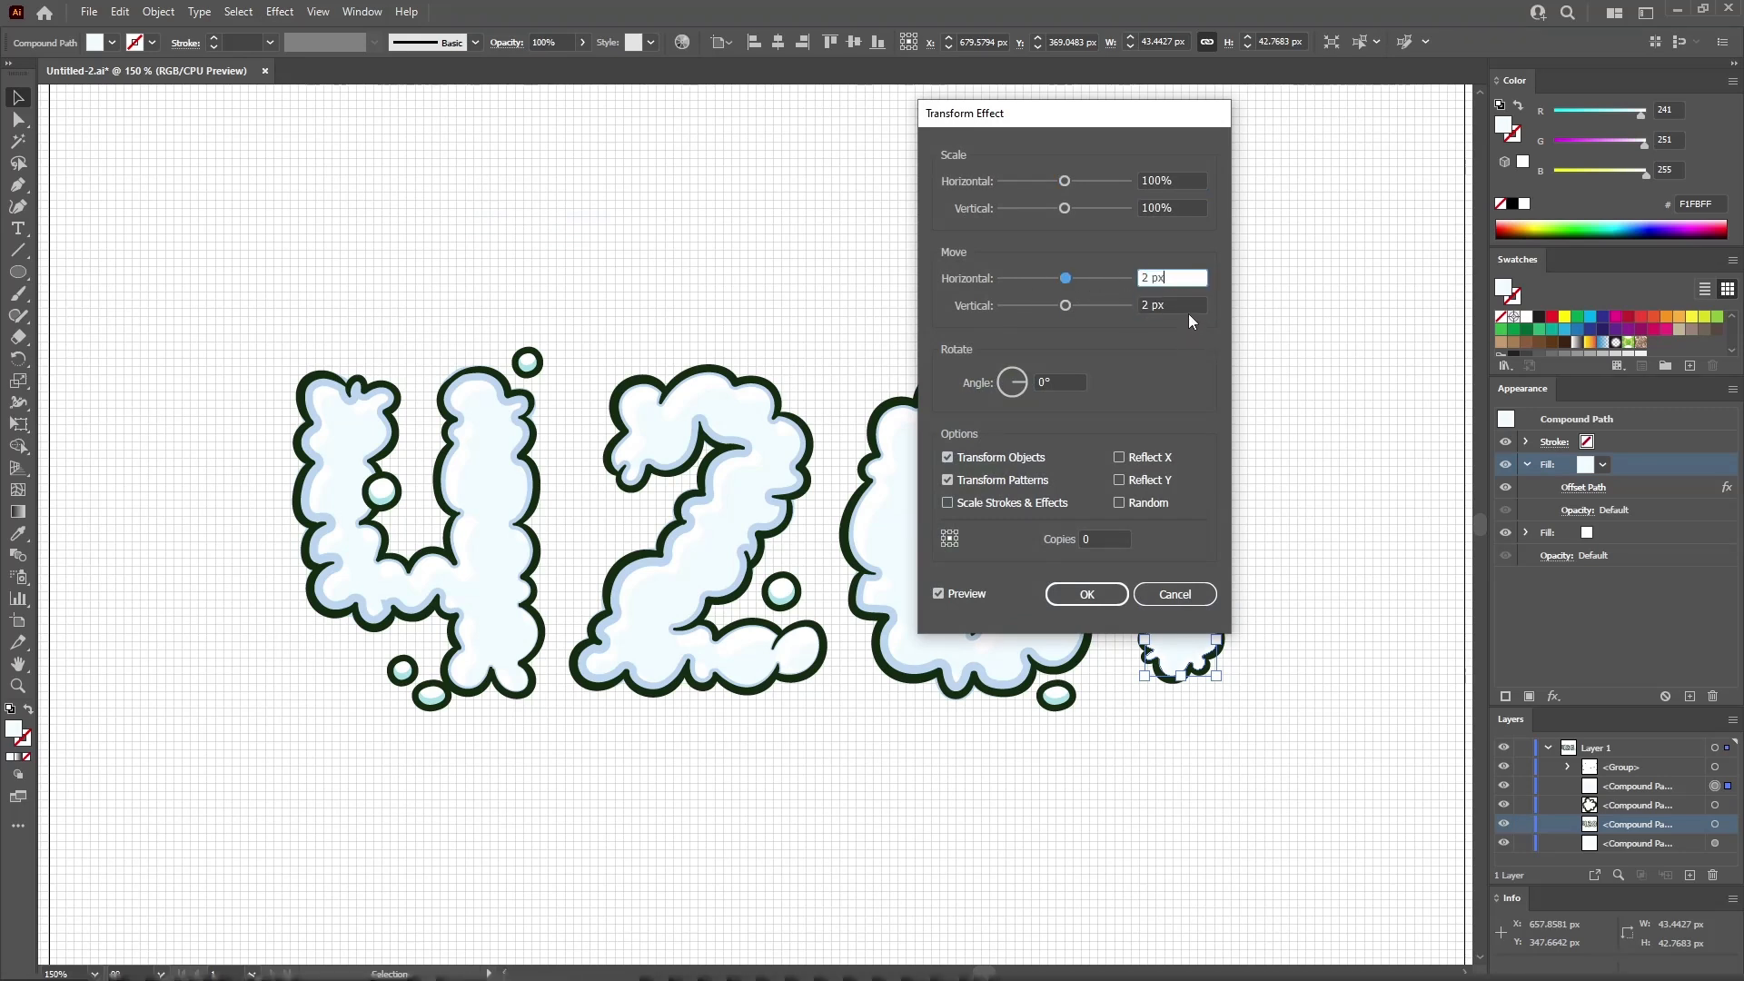
left_click(1180, 311)
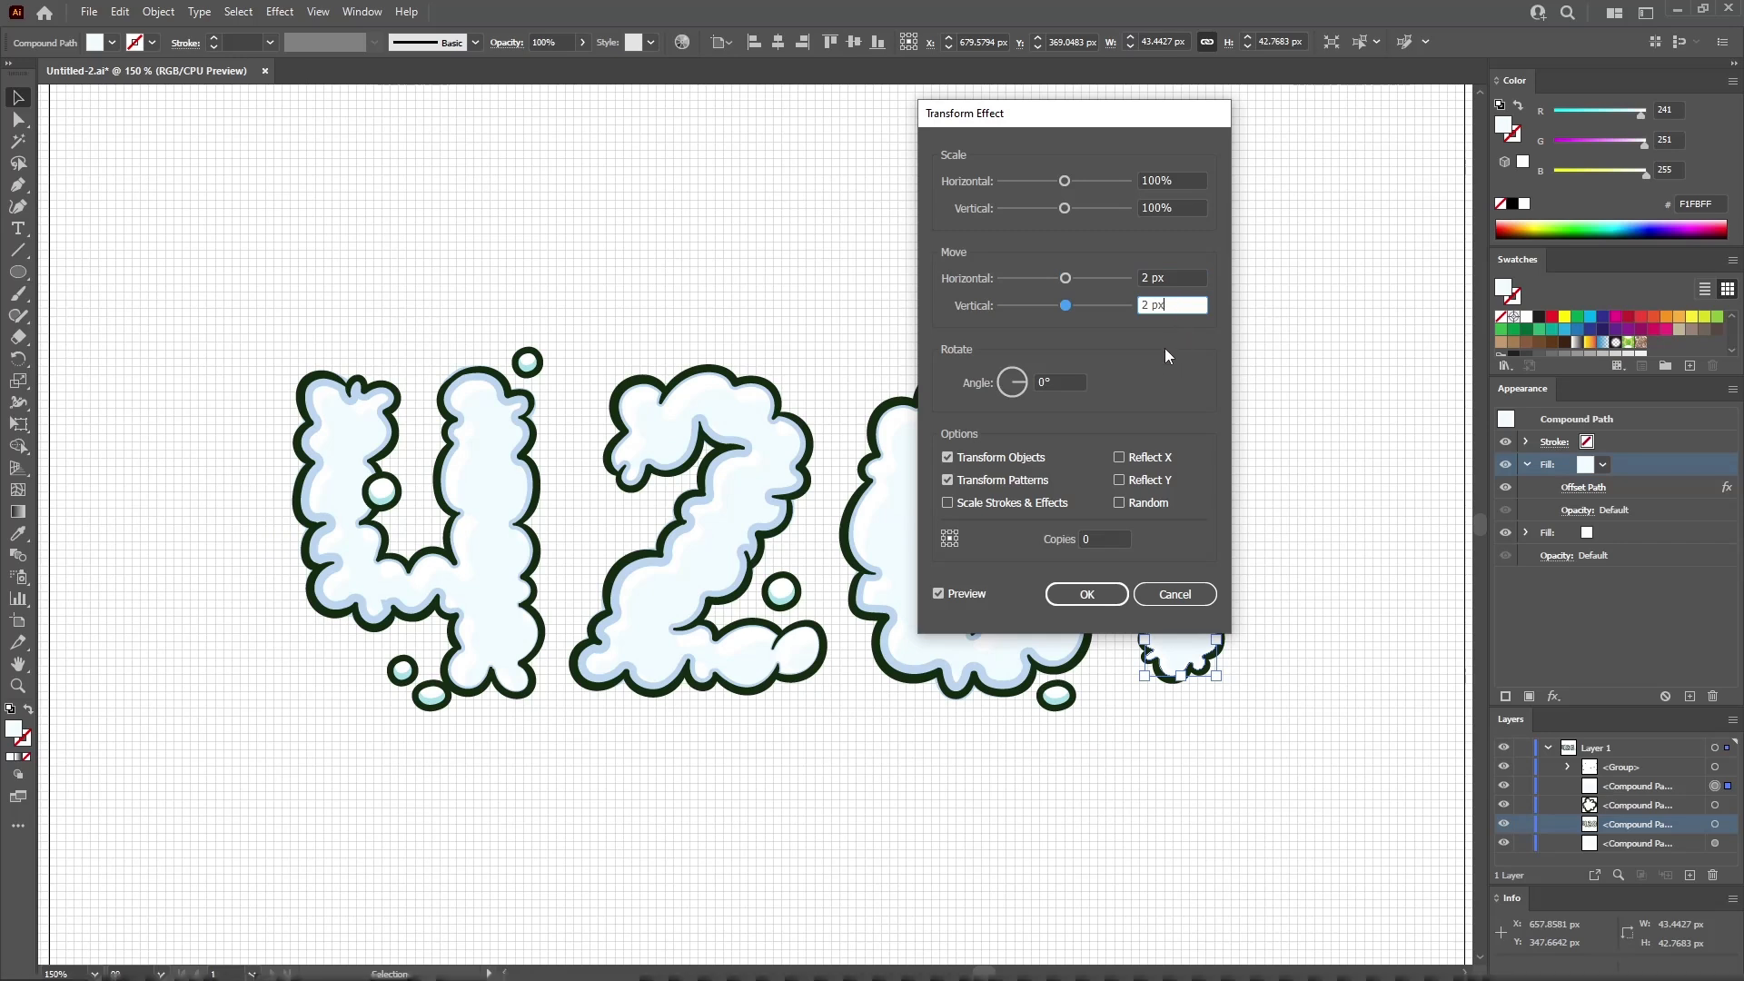
left_click(1087, 595)
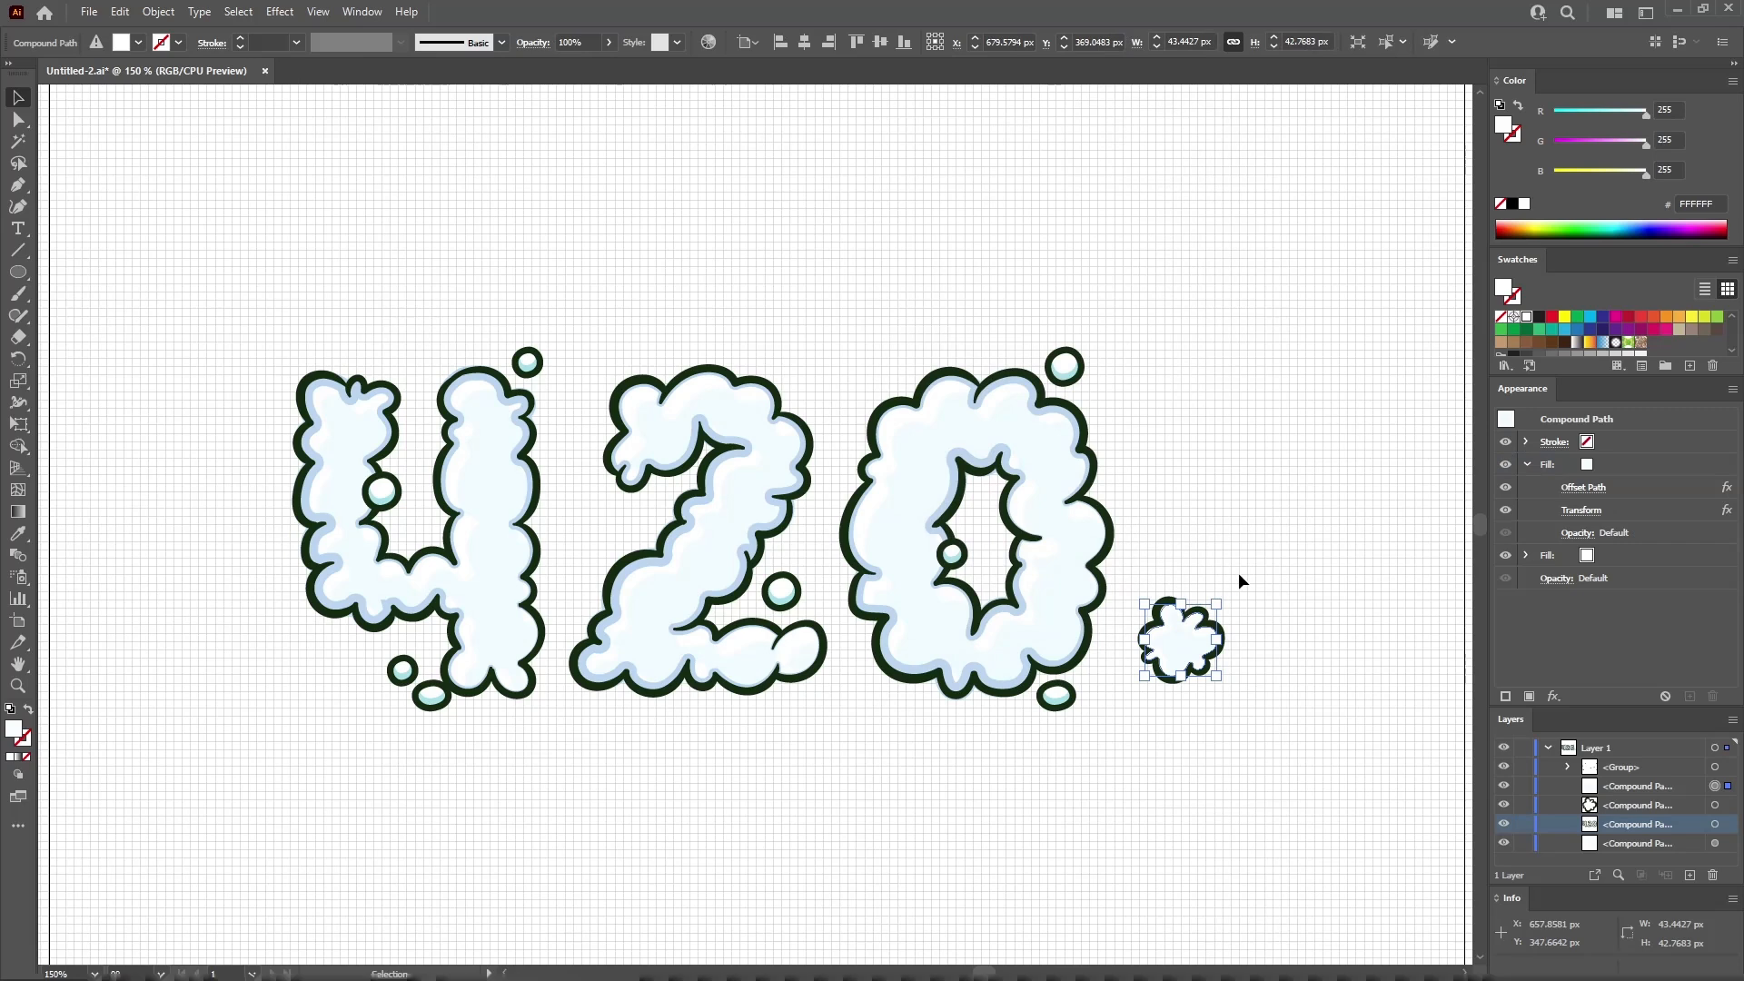
Group the period's outline and inner shape, and place the cloud below the 2 and 0 with a copy over the 0's lower-left edge
left_click_drag(1252, 588, 1126, 702)
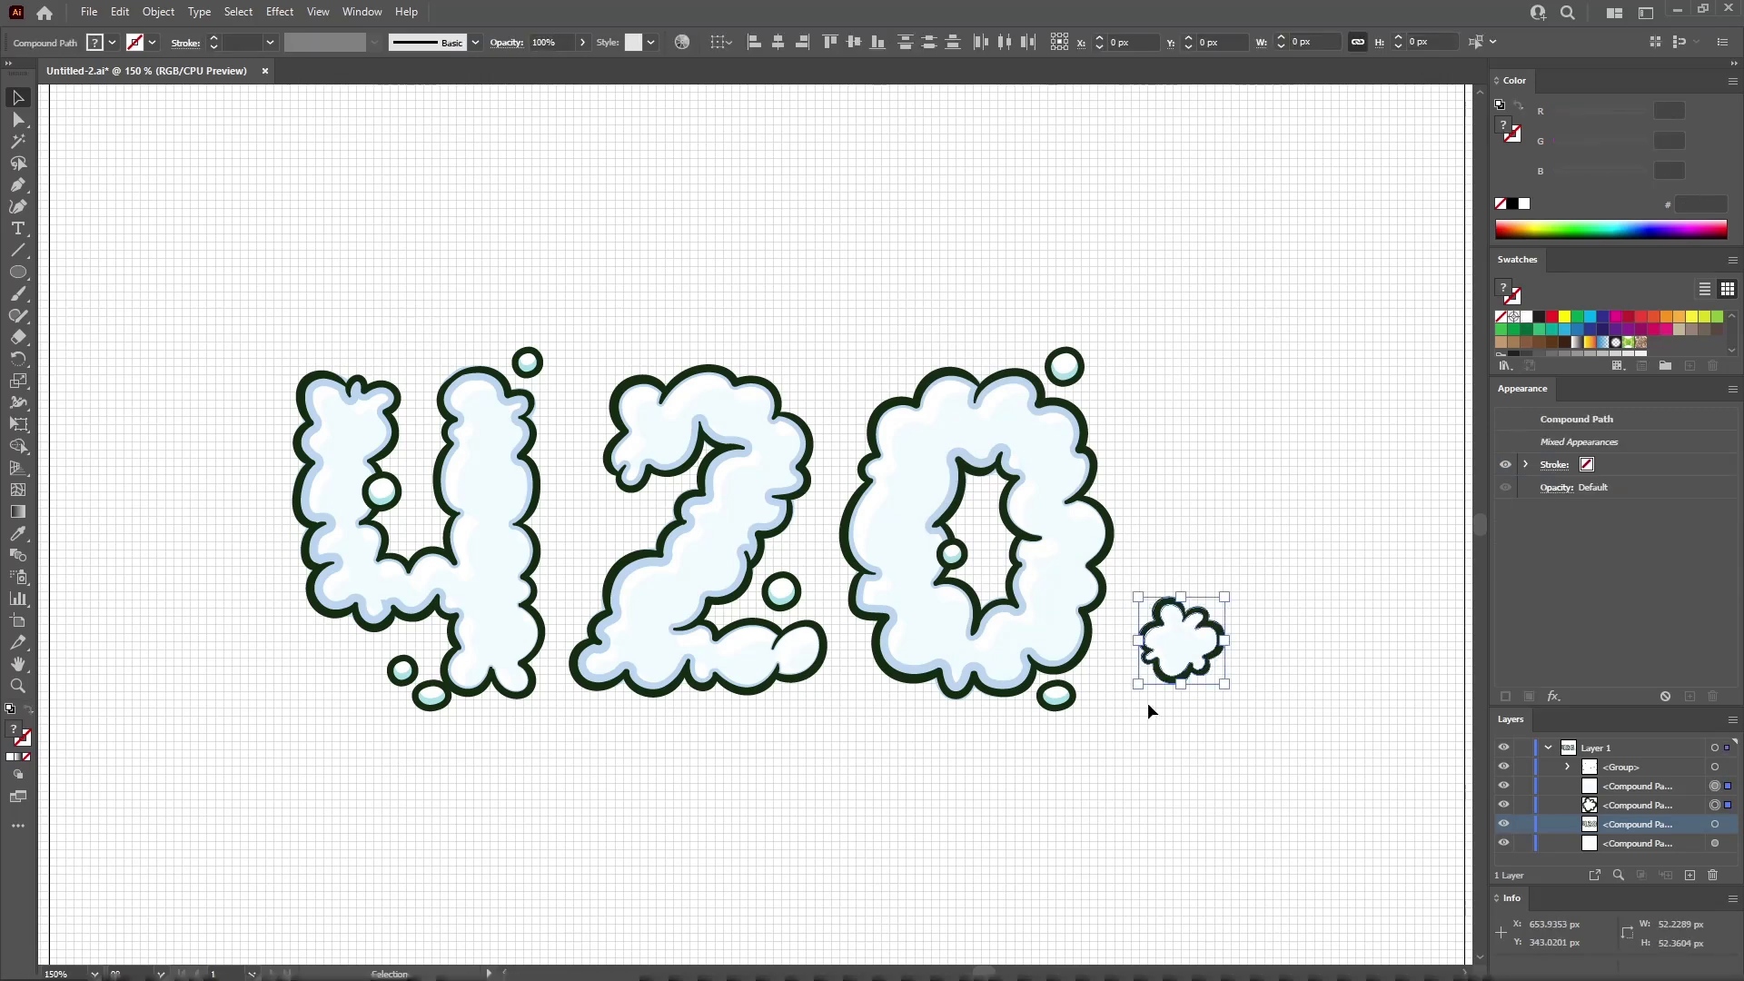
key("ctrl+g")
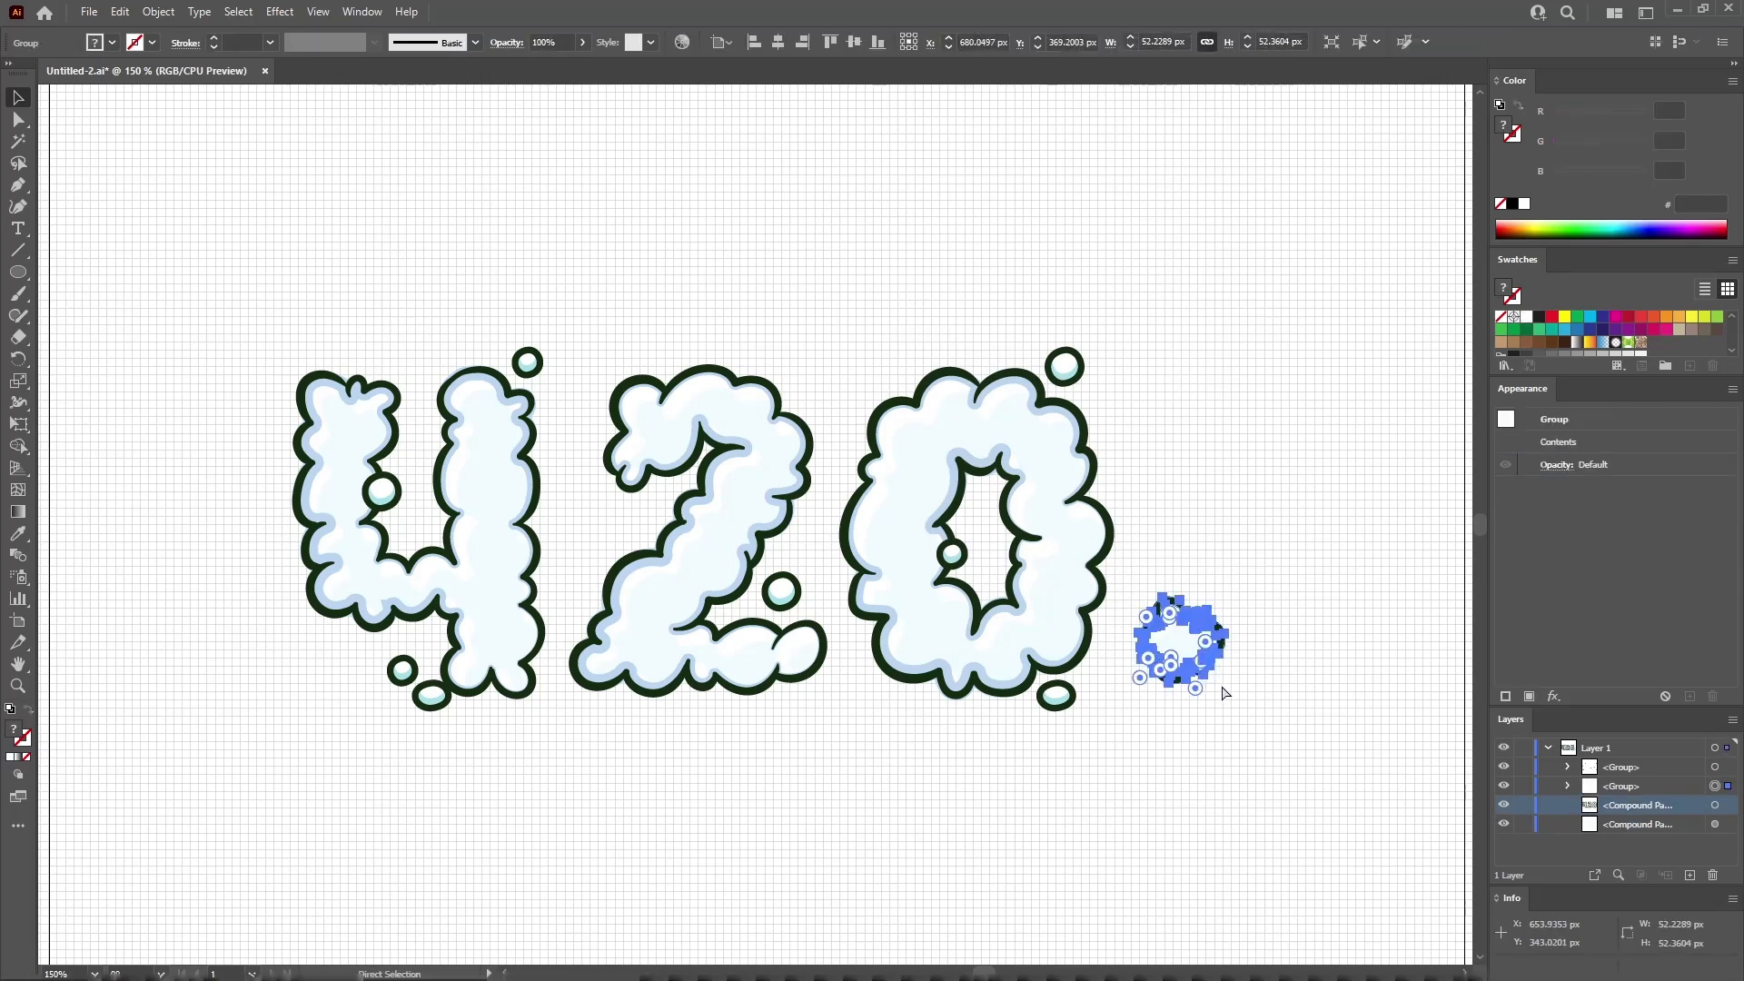
left_click_drag(1181, 636, 934, 656)
left_click_drag(990, 605, 883, 600)
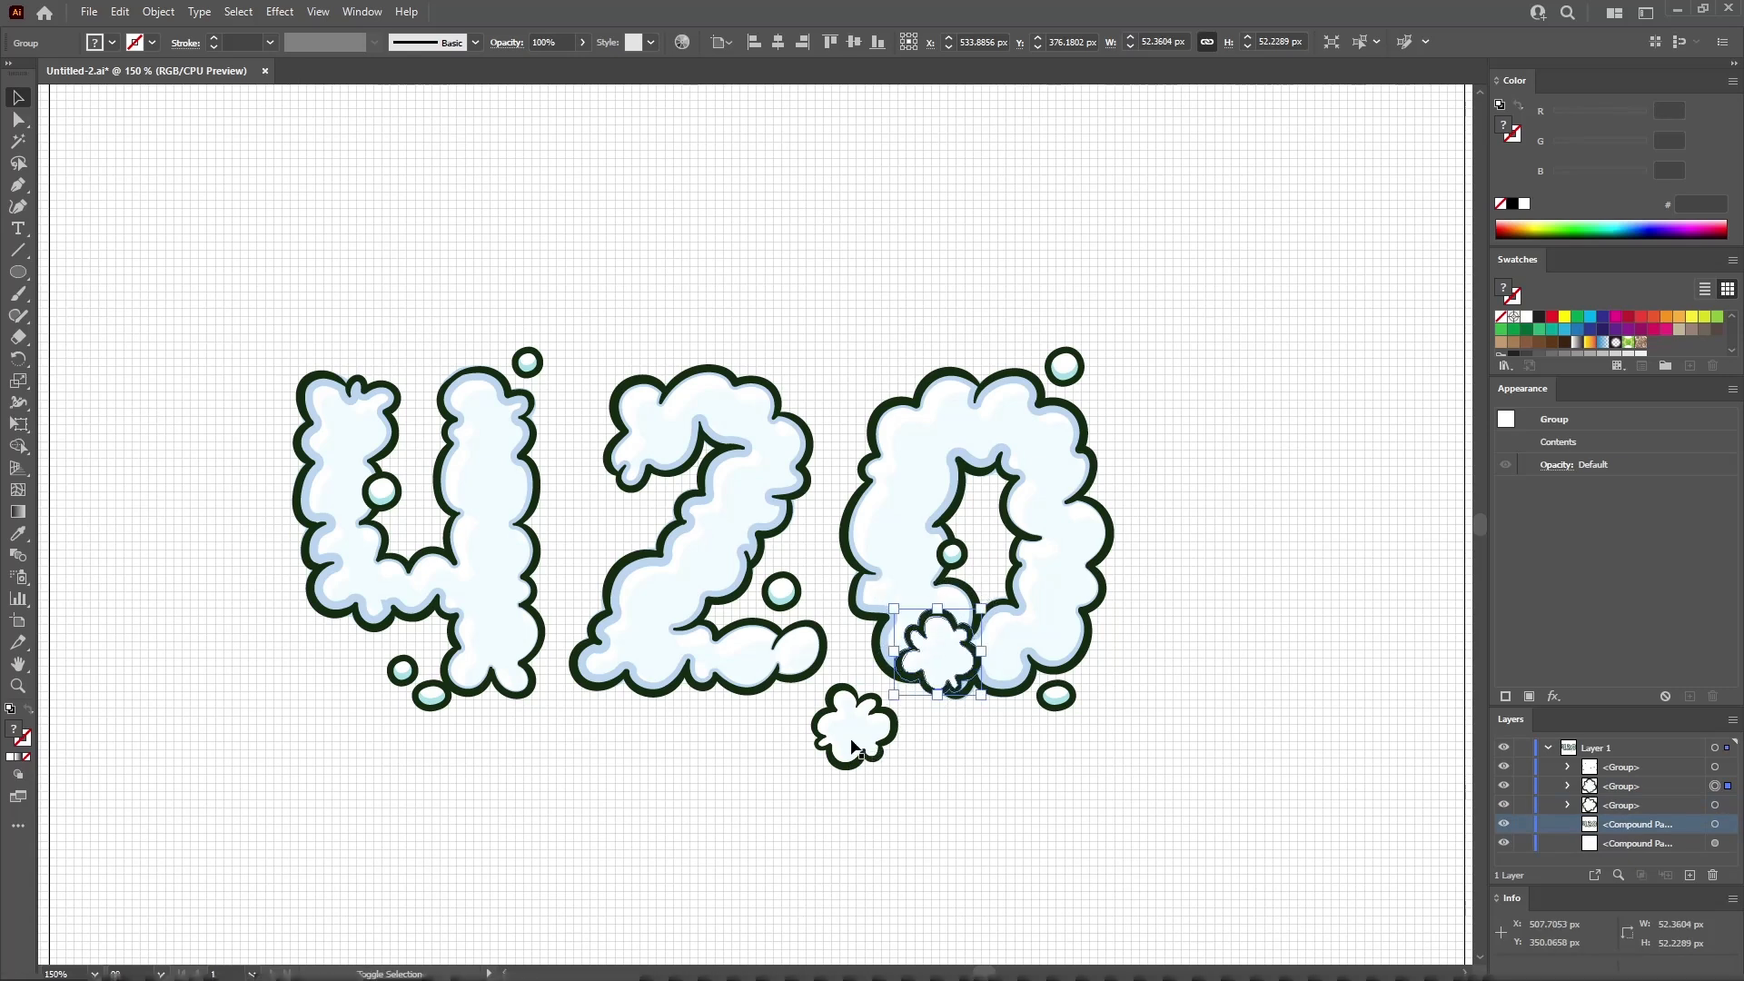
Add a Multiply drop shadow to both small clouds with 15% opacity, 5 px X and Y offsets and 0 px blur
left_click(844, 745, "shift")
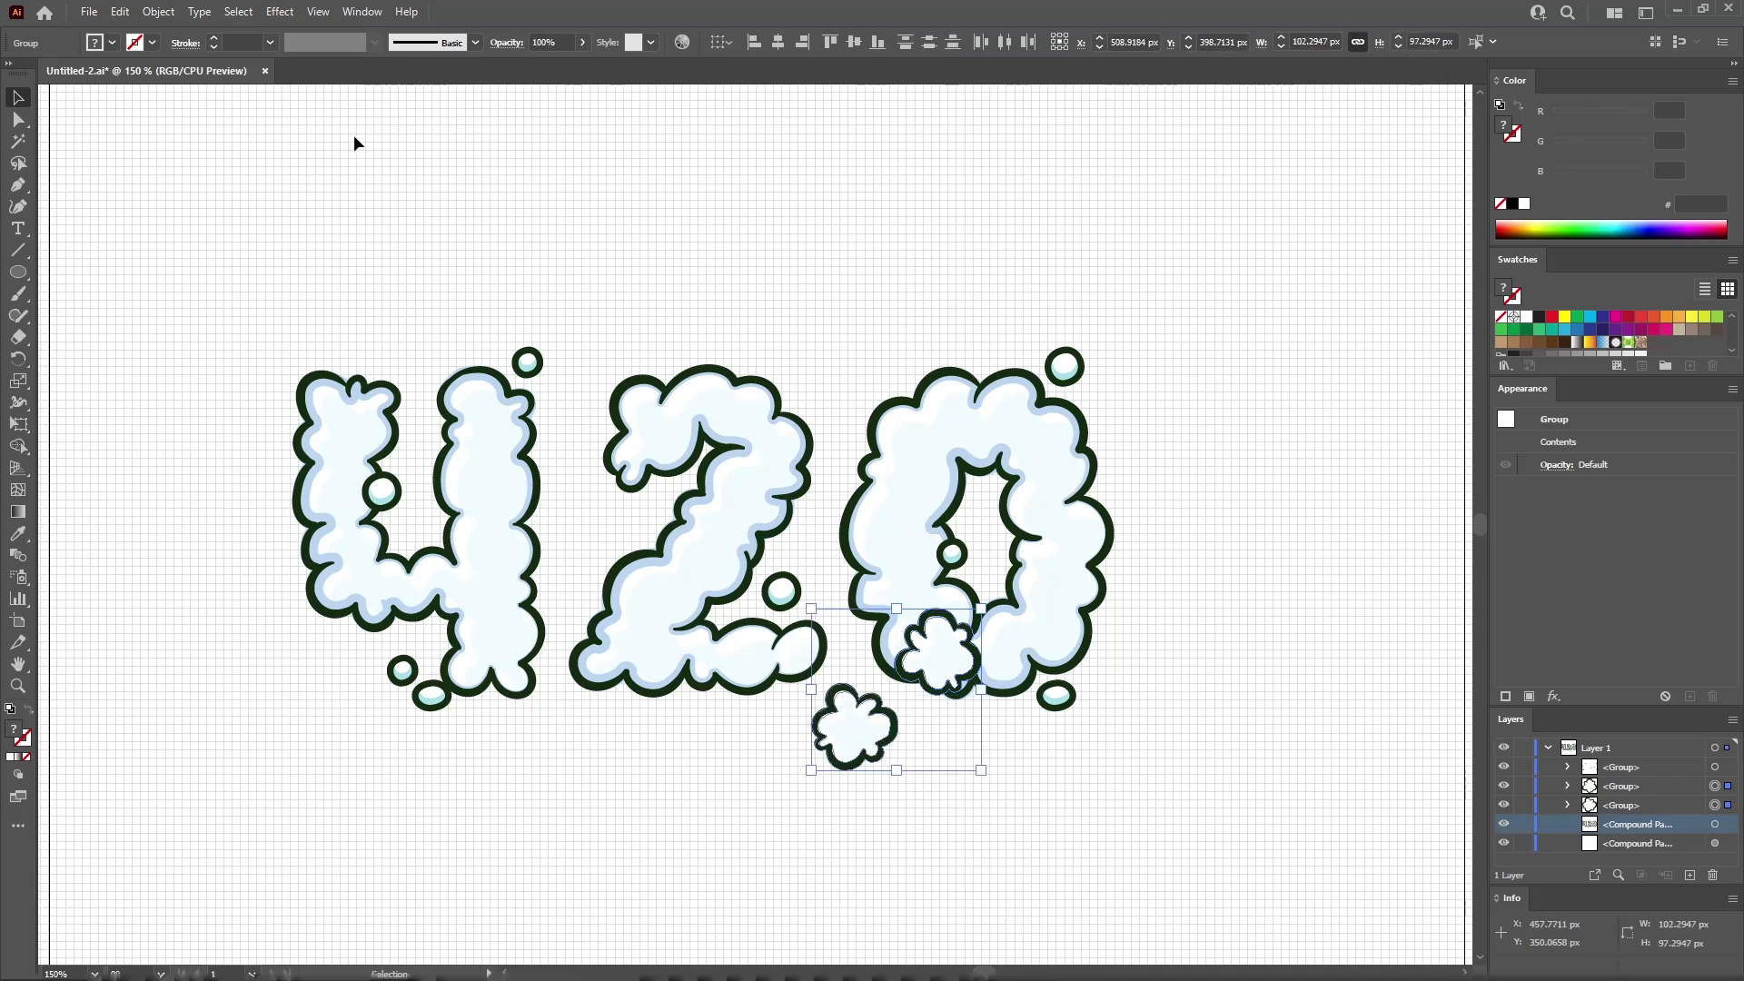
left_click(275, 12)
mouse_move(436, 218)
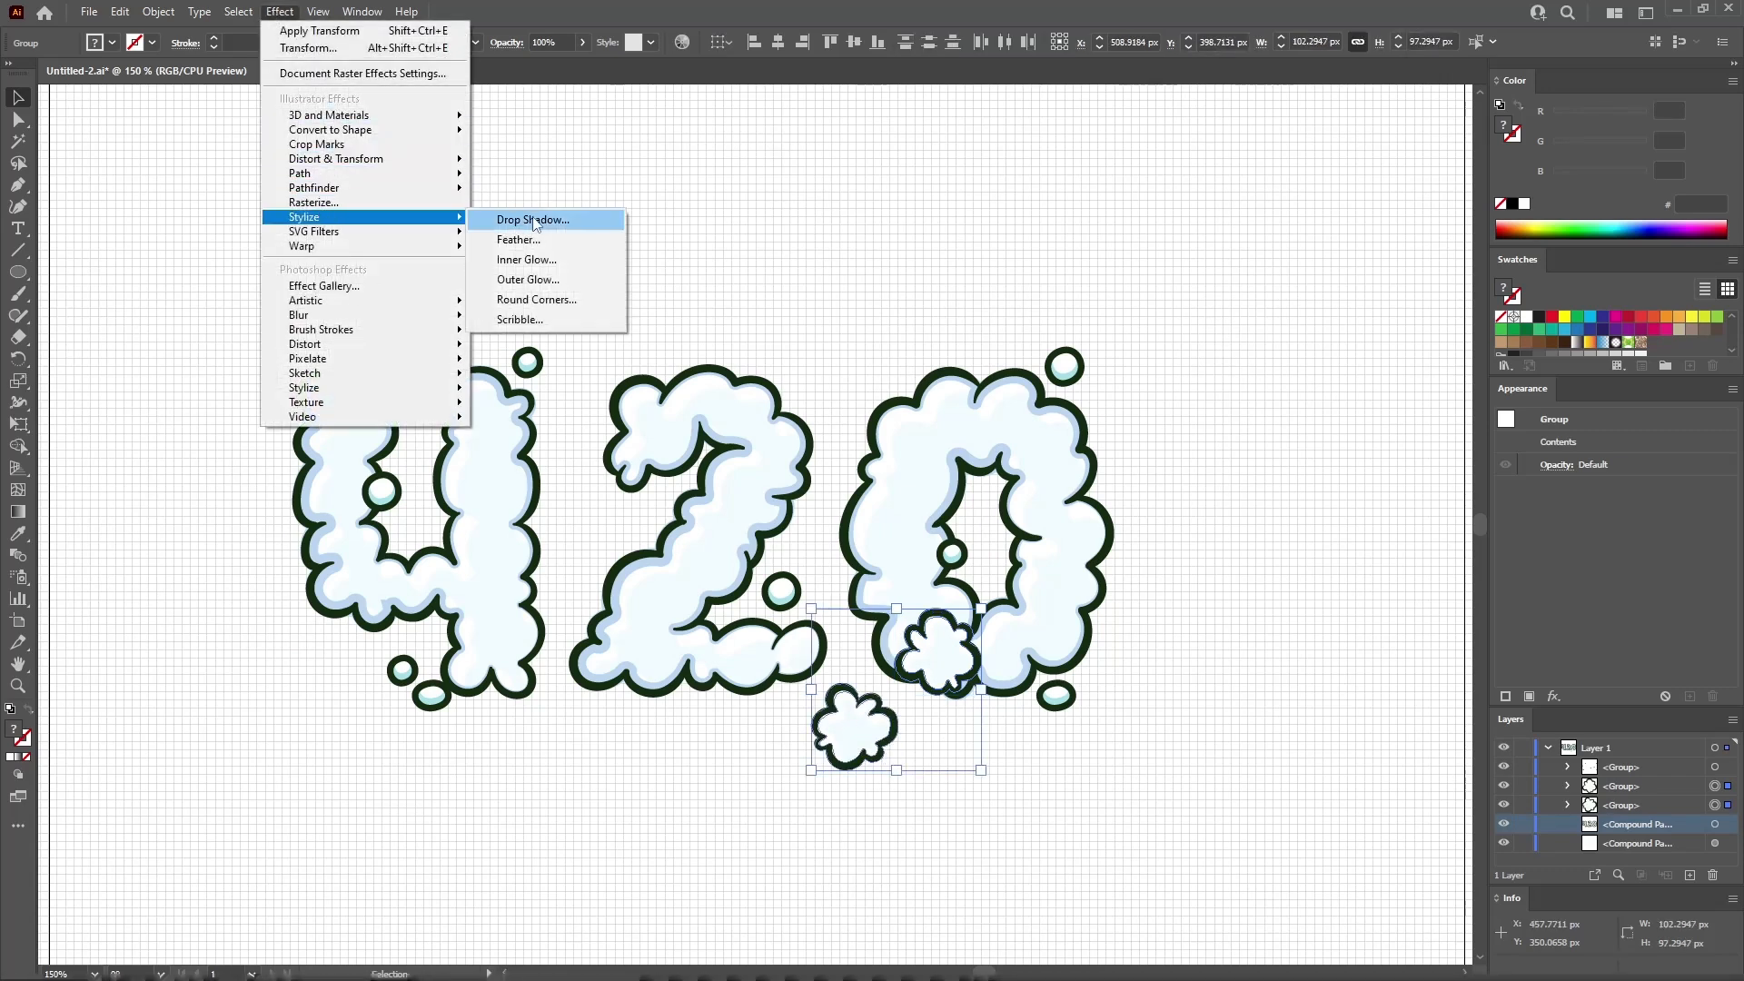
left_click(554, 222)
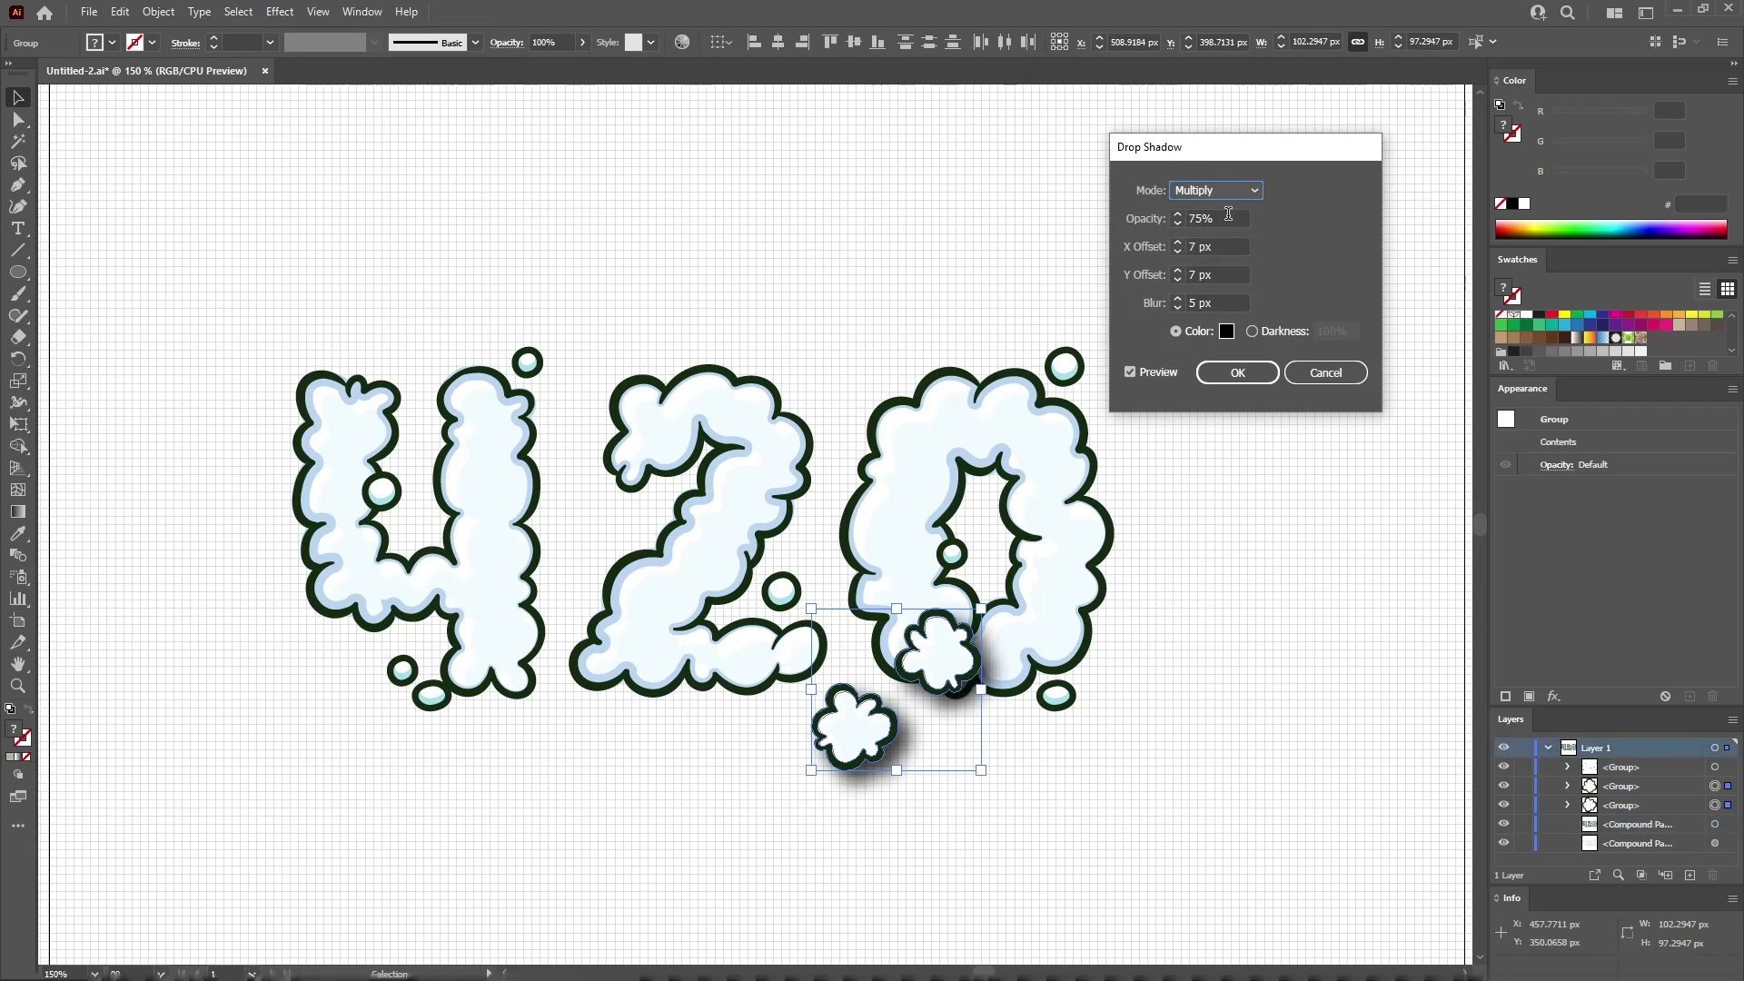
left_click(1162, 220)
type("15")
key("Tab")
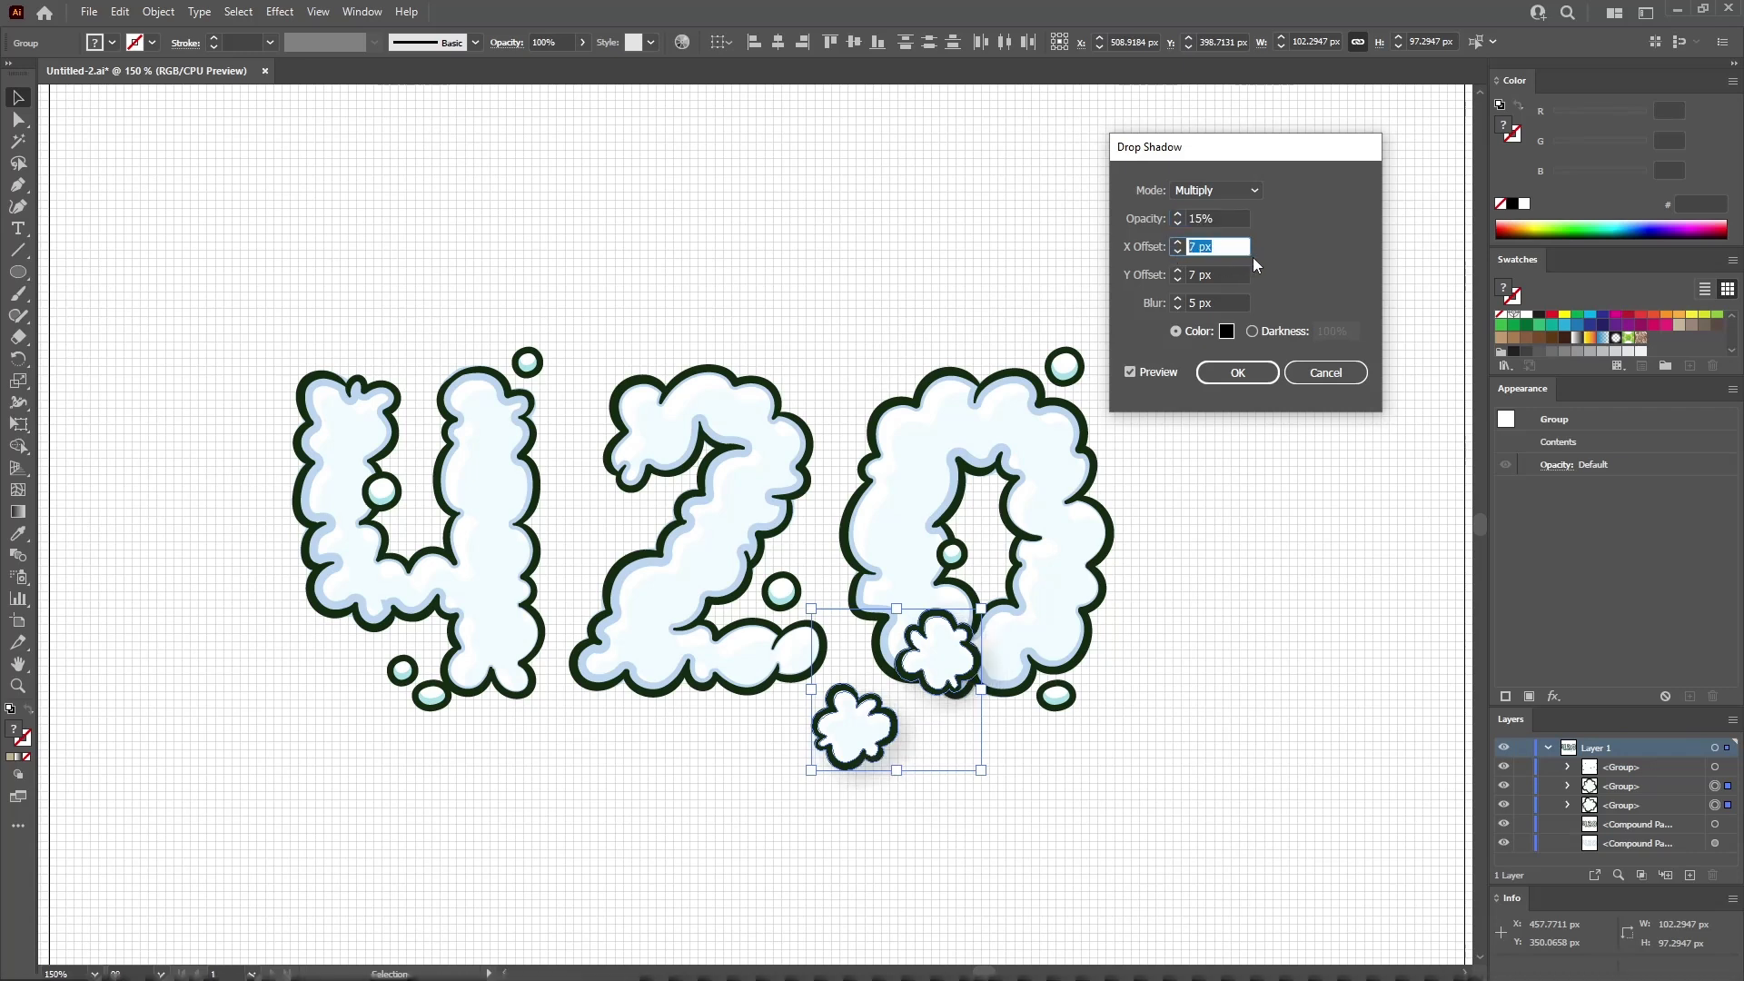
type("5")
key("Tab")
type("5")
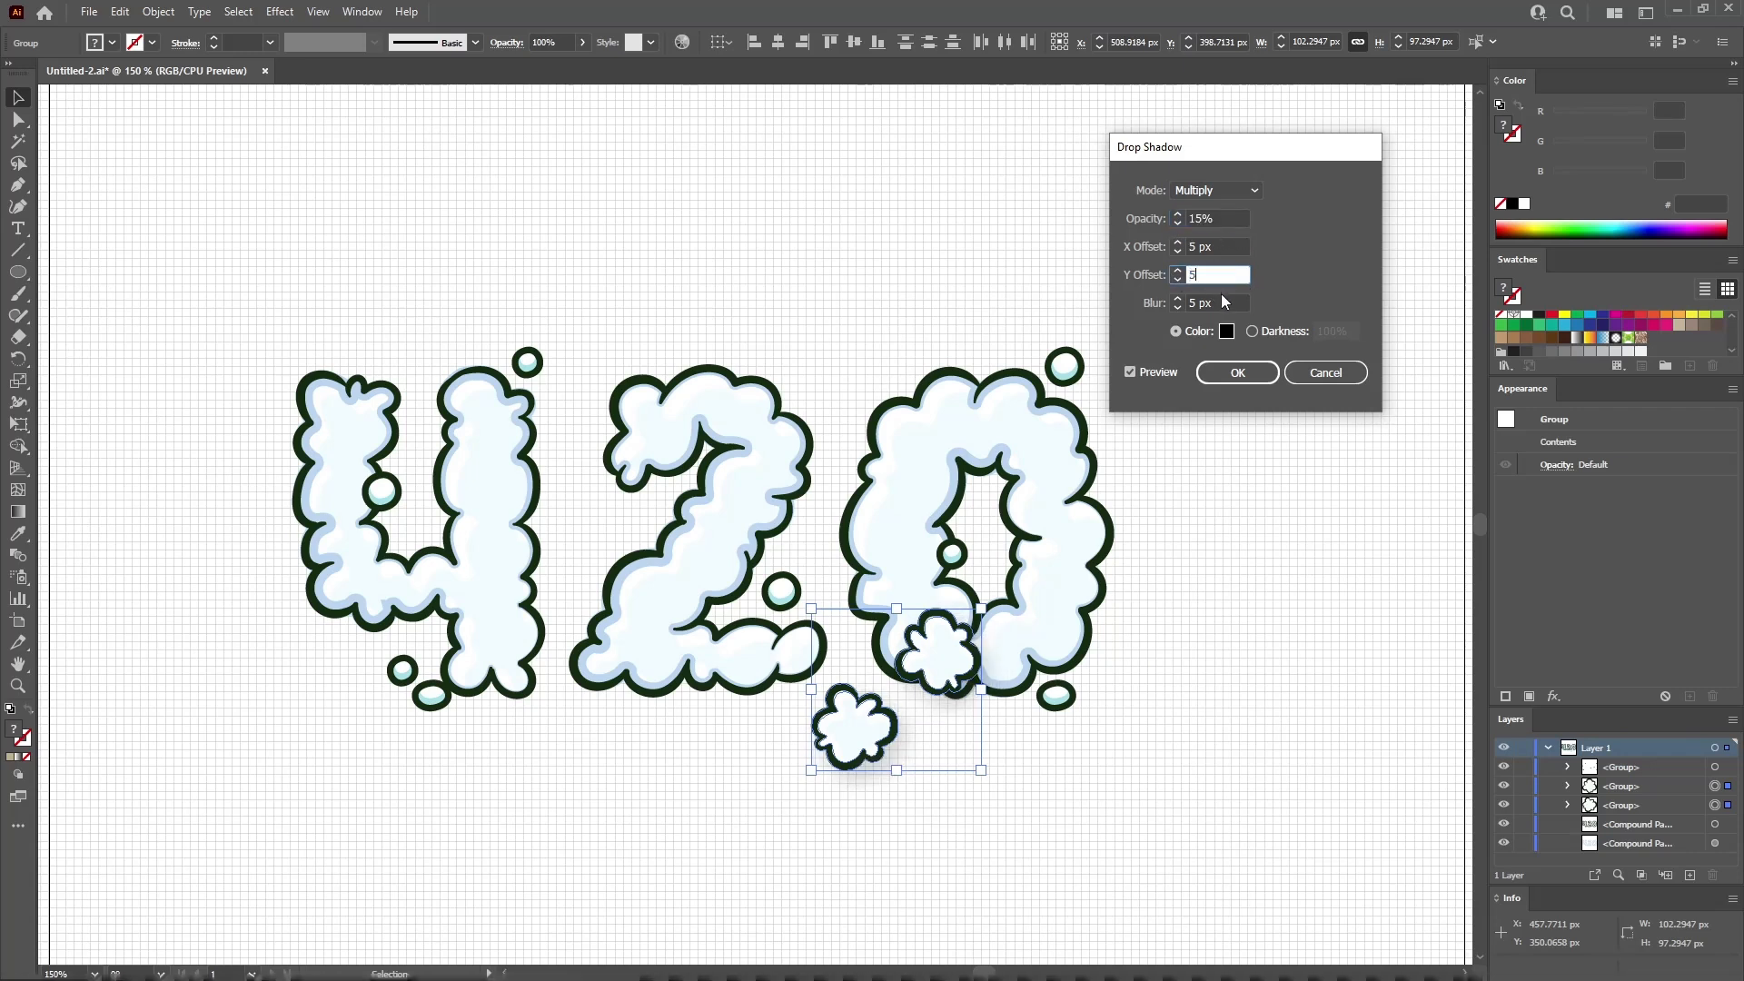
key("Tab")
type("0")
Set the drop shadow's colour to dark green with R 19 and G 41, apply the effect and deselect the clouds
left_click(1227, 332)
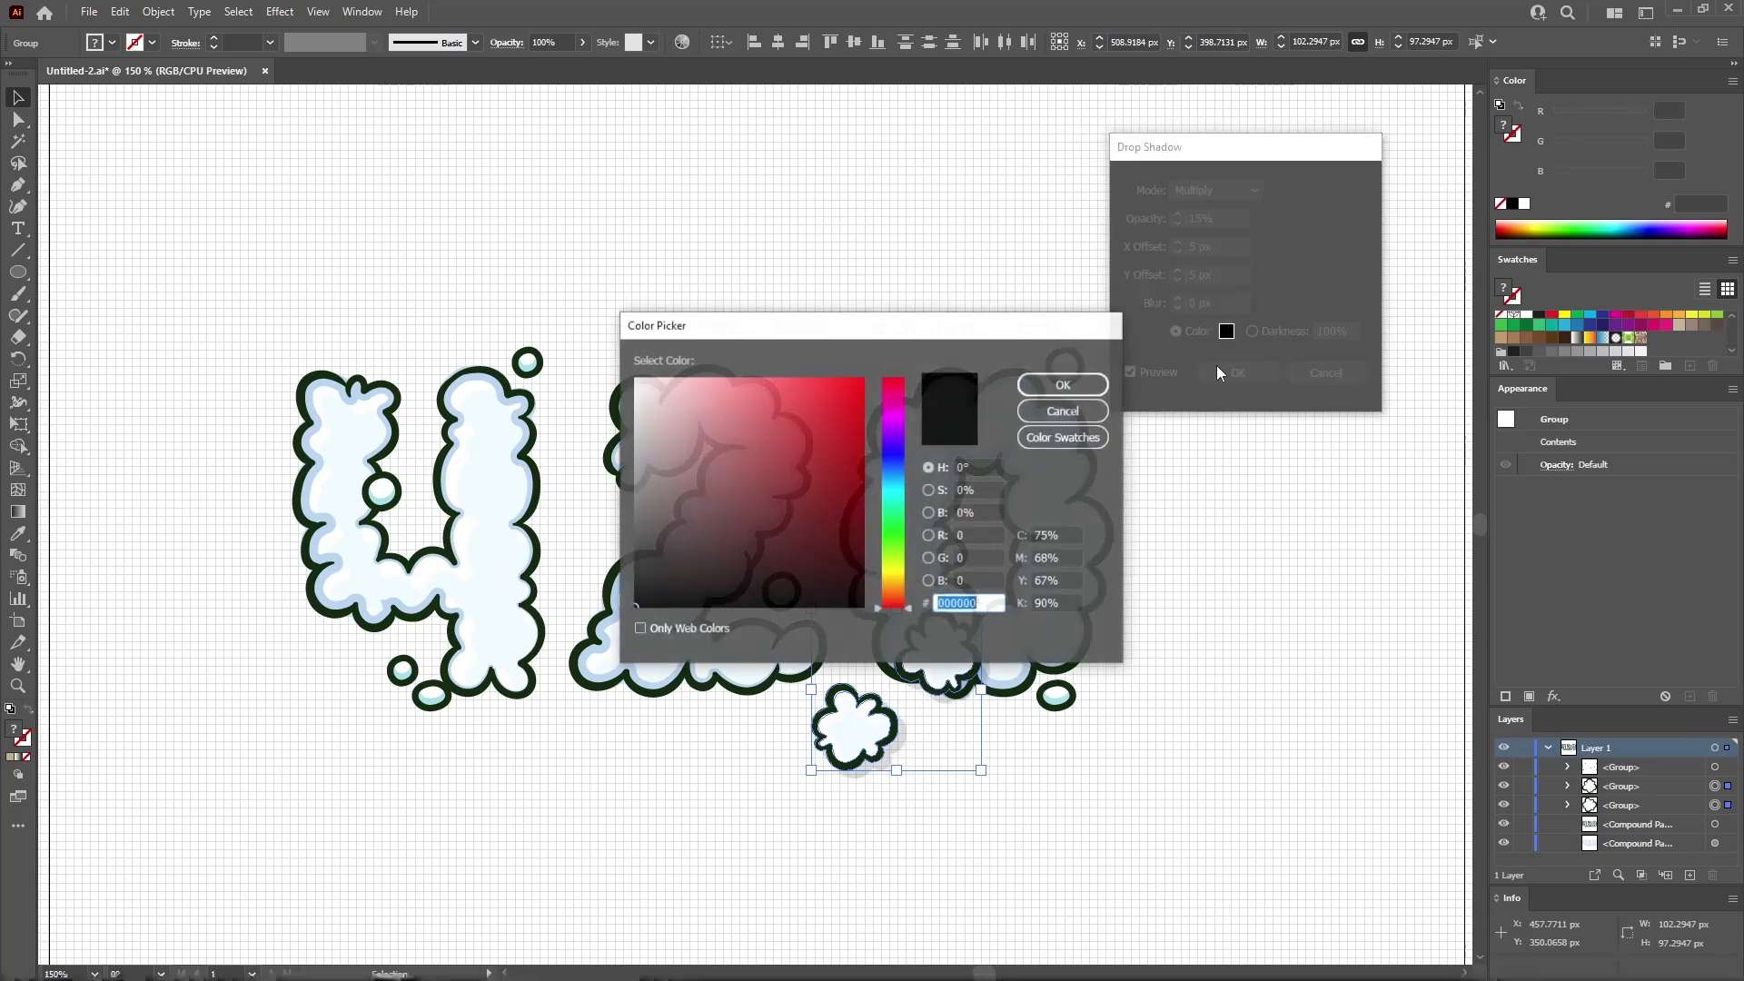
left_click(959, 535)
type("19")
key("Tab")
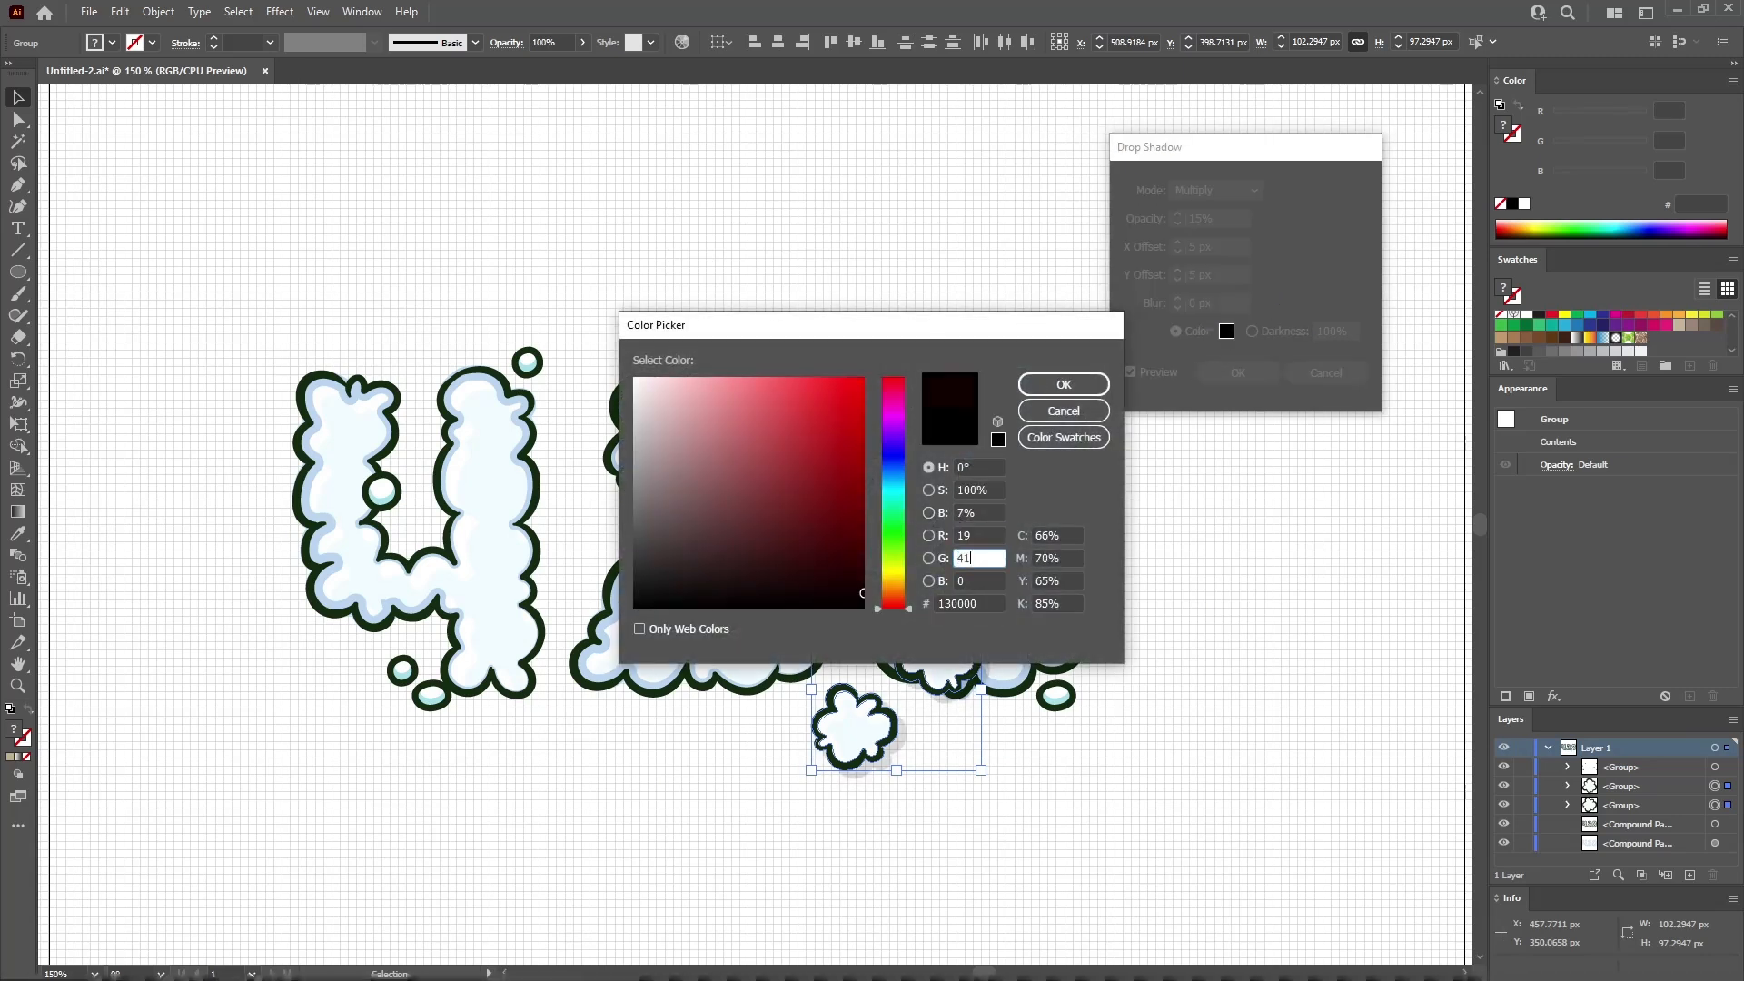
key("Tab")
left_click(1054, 385)
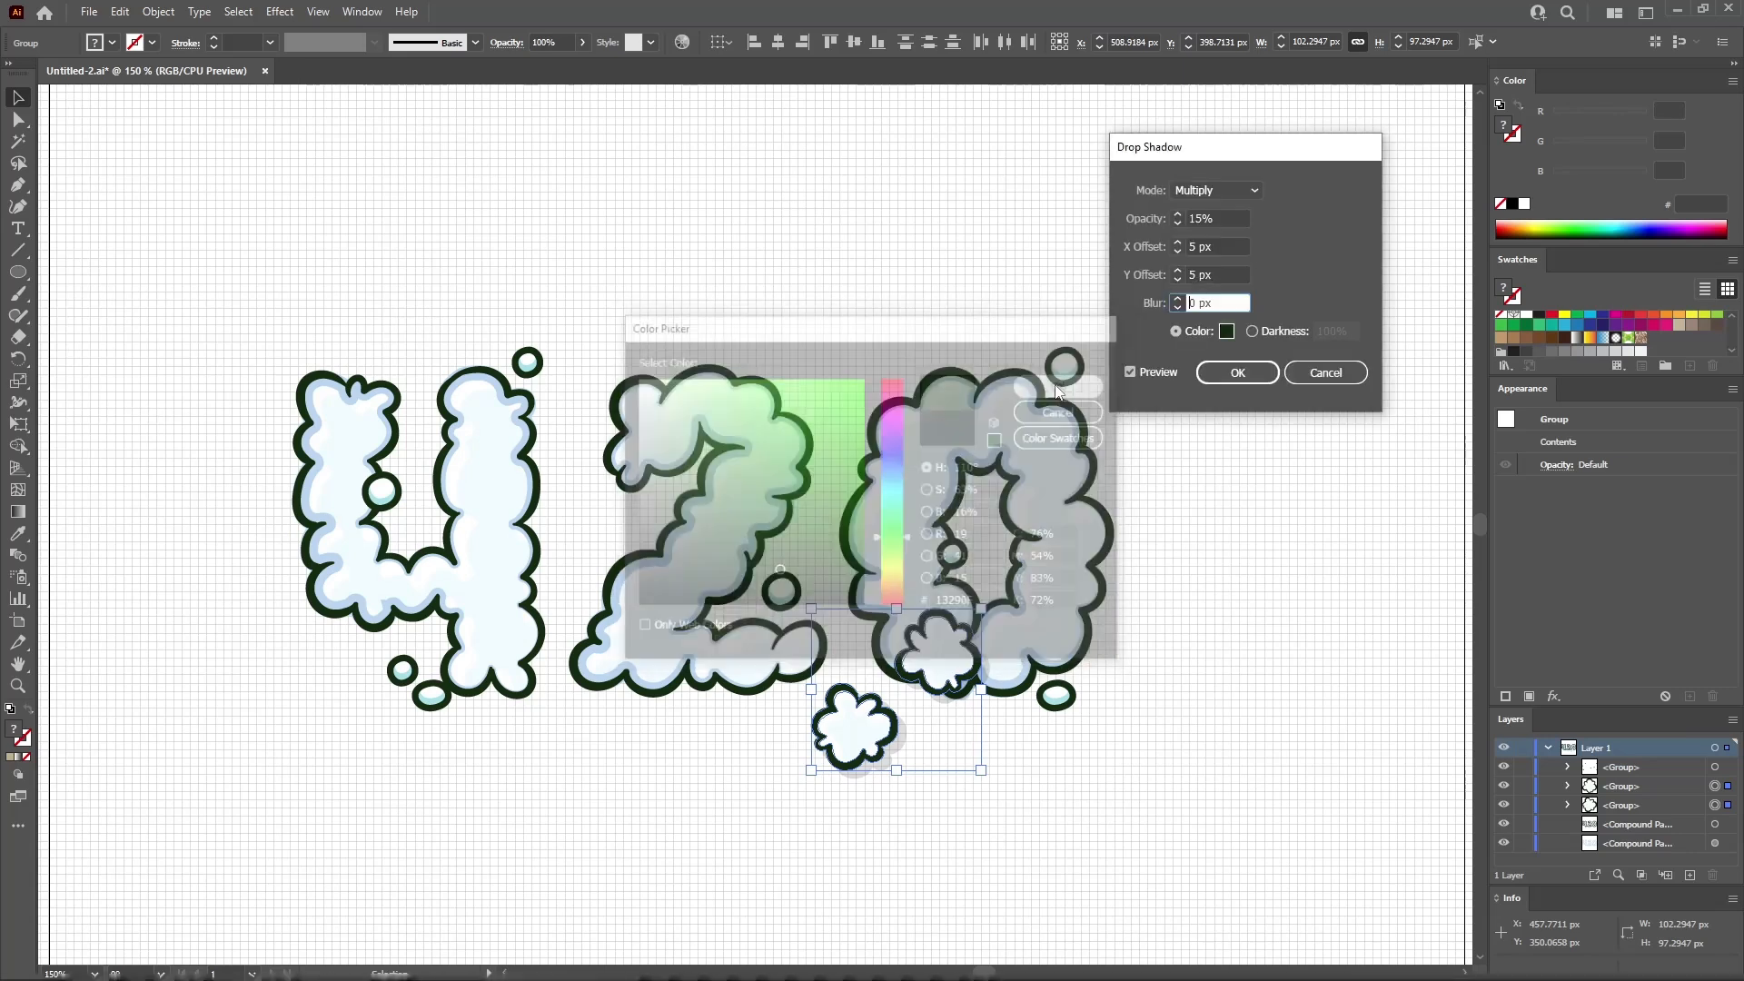
left_click(1218, 381)
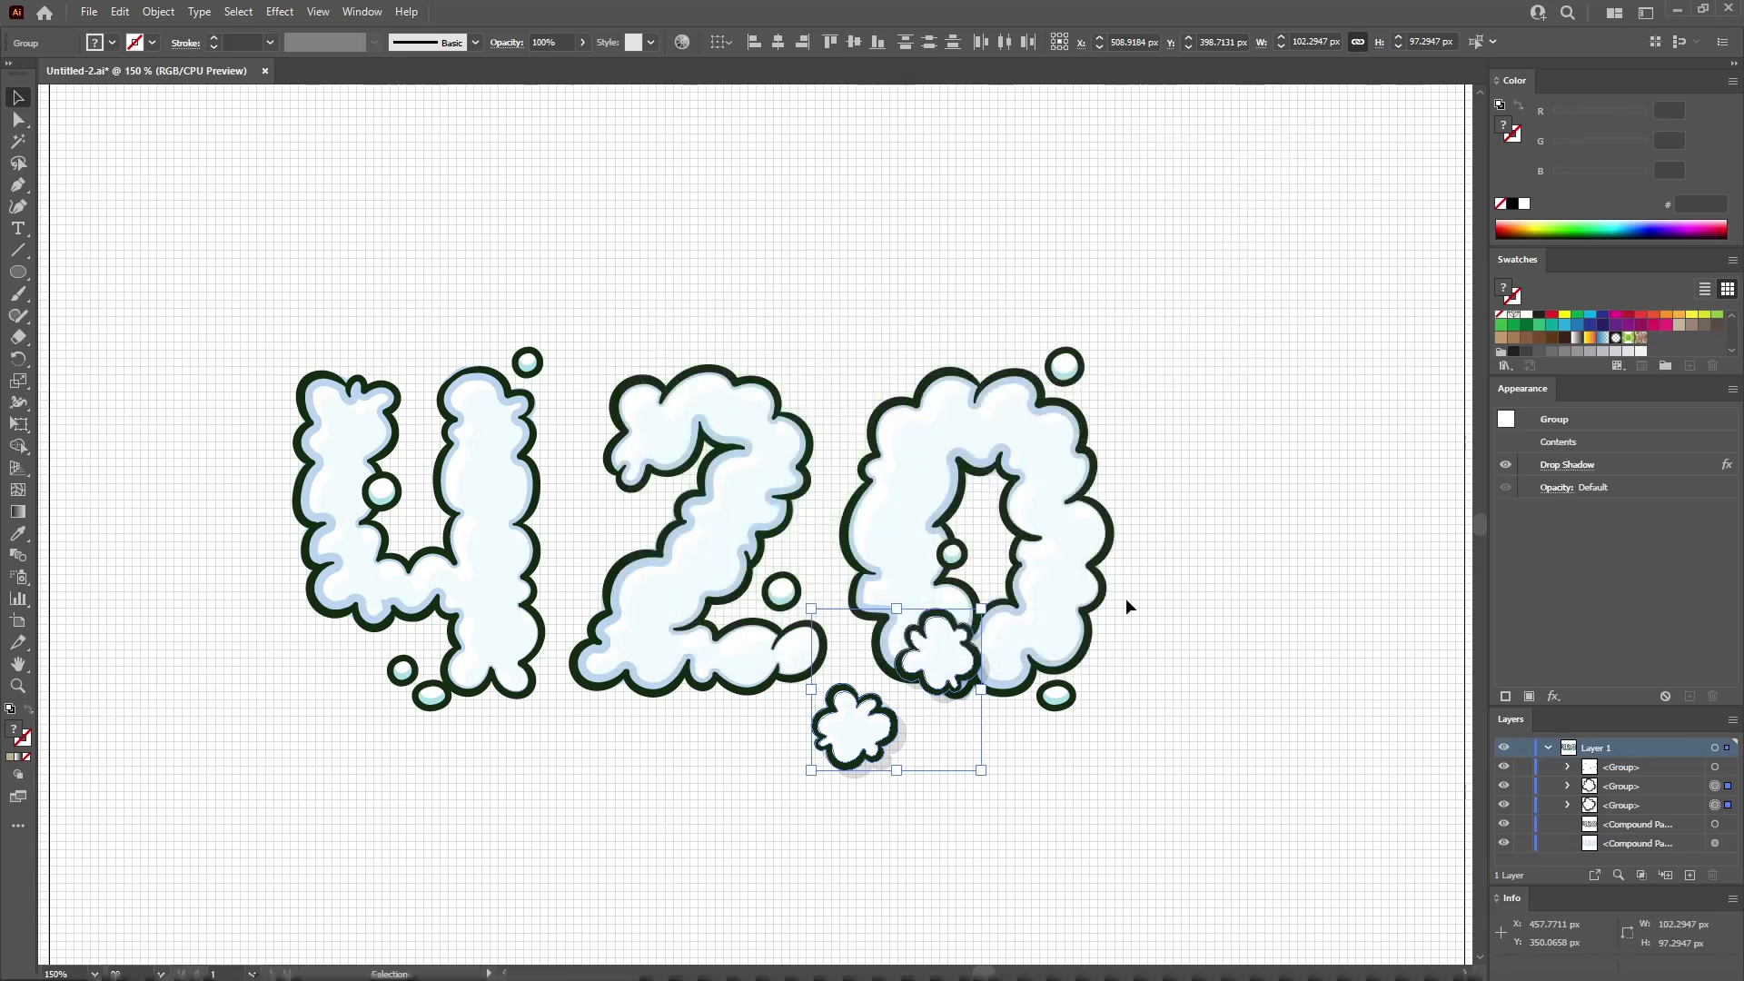
left_click(1126, 734)
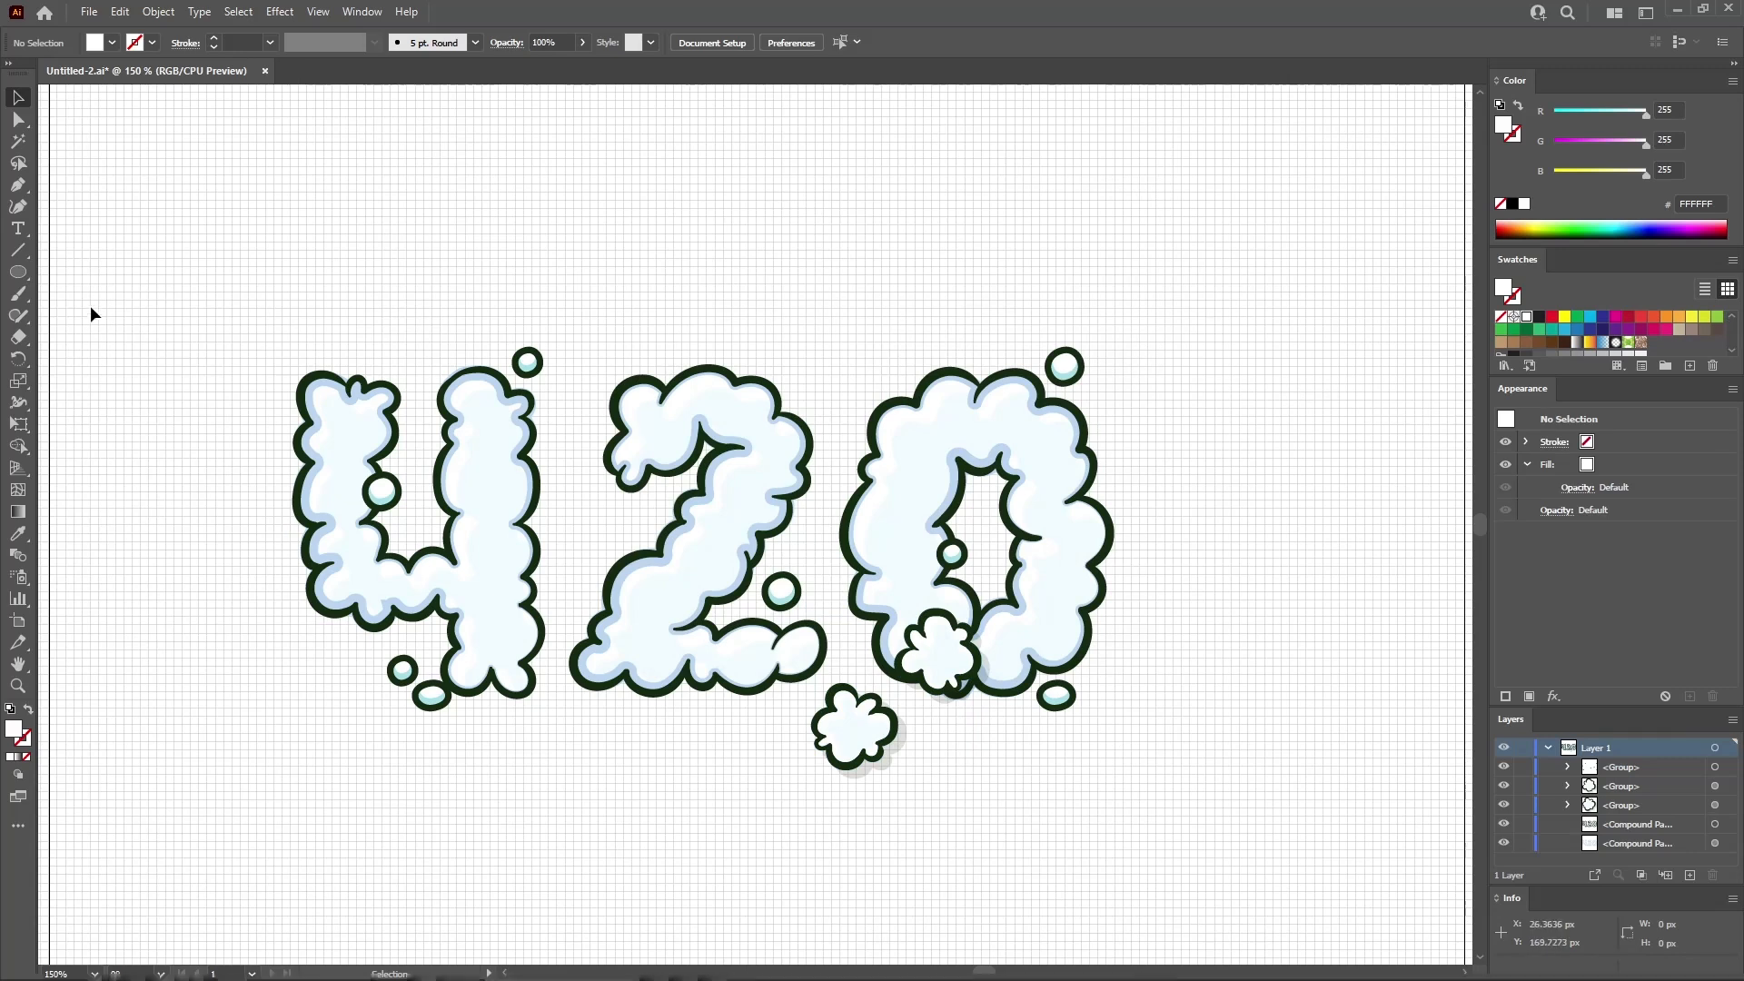
Save the document and create a 50 x 10 px rectangle below the 4
left_click_drag(17, 271, 97, 273)
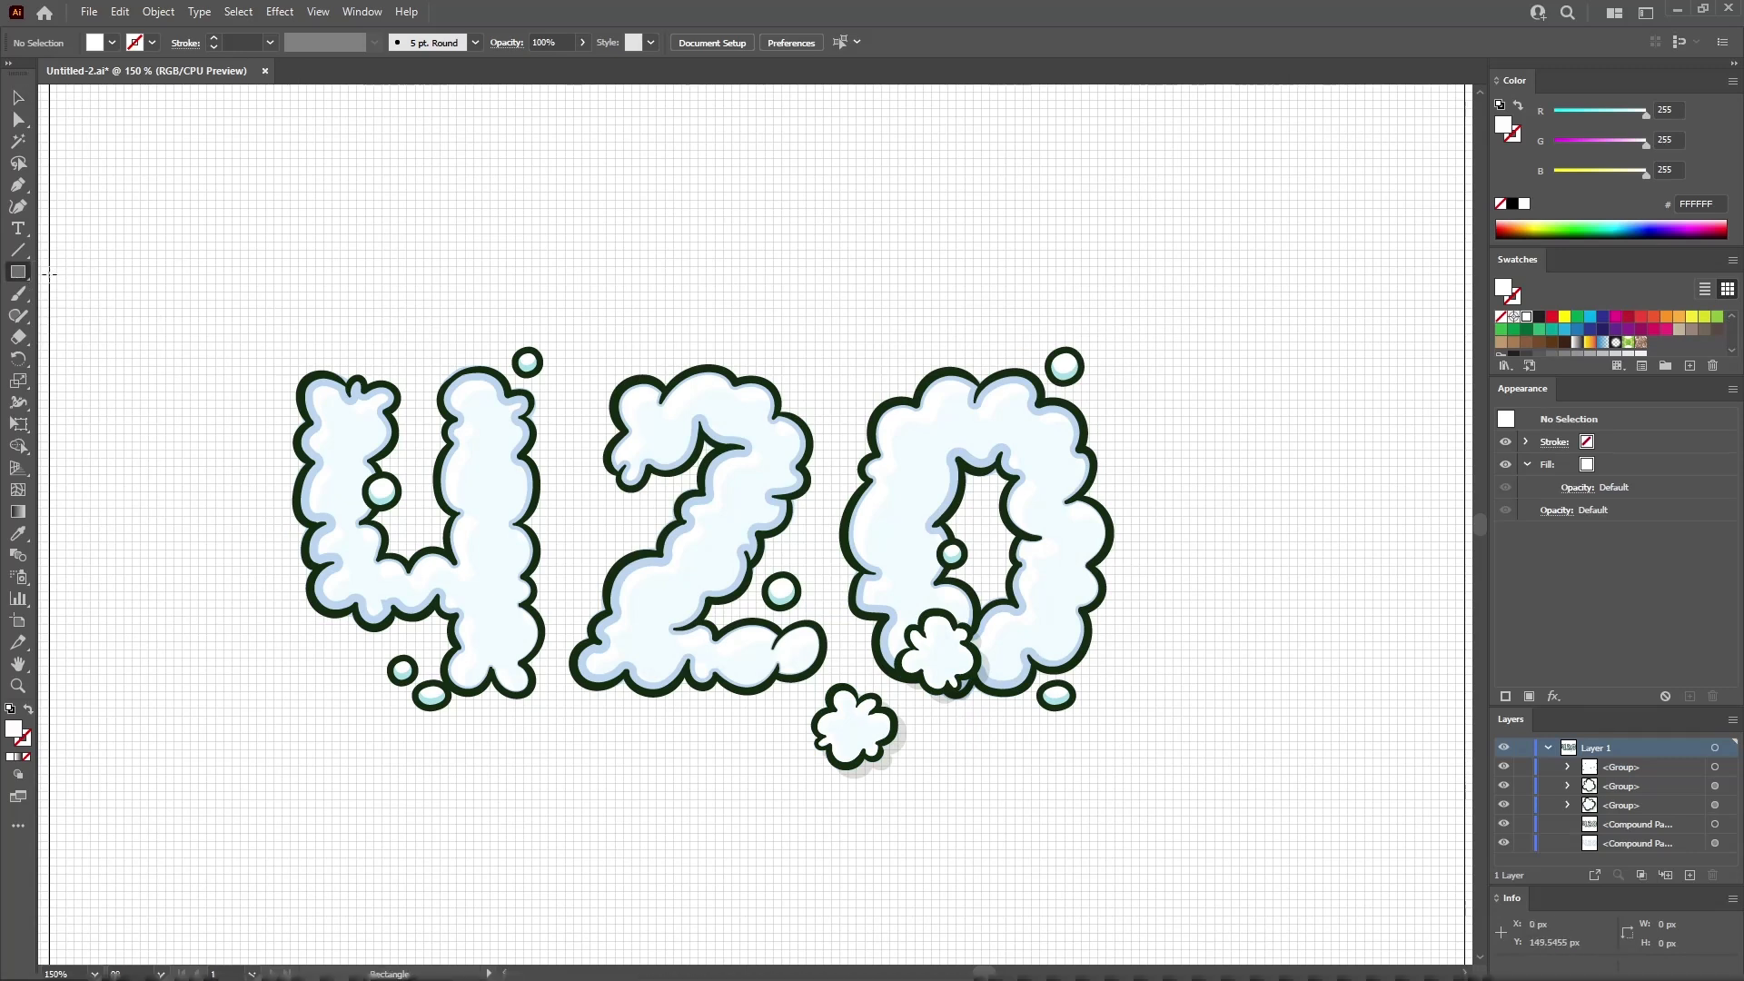
key("ctrl+s")
left_click(315, 775)
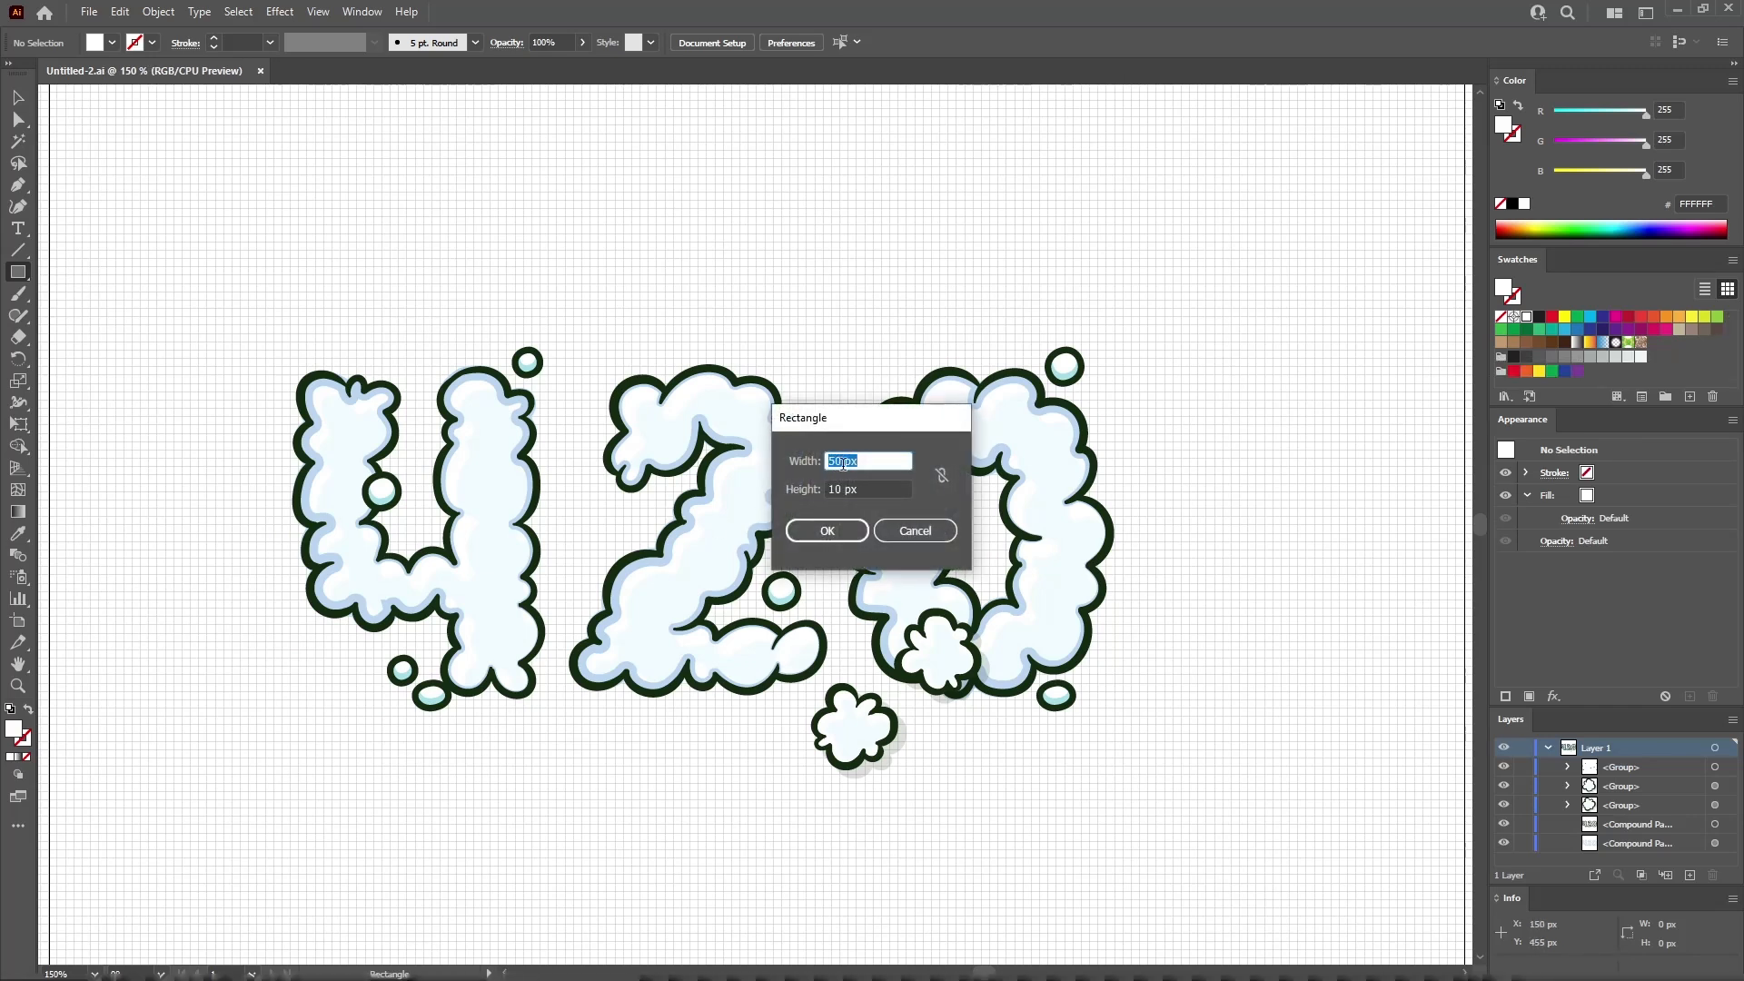
key("Tab")
left_click(829, 531)
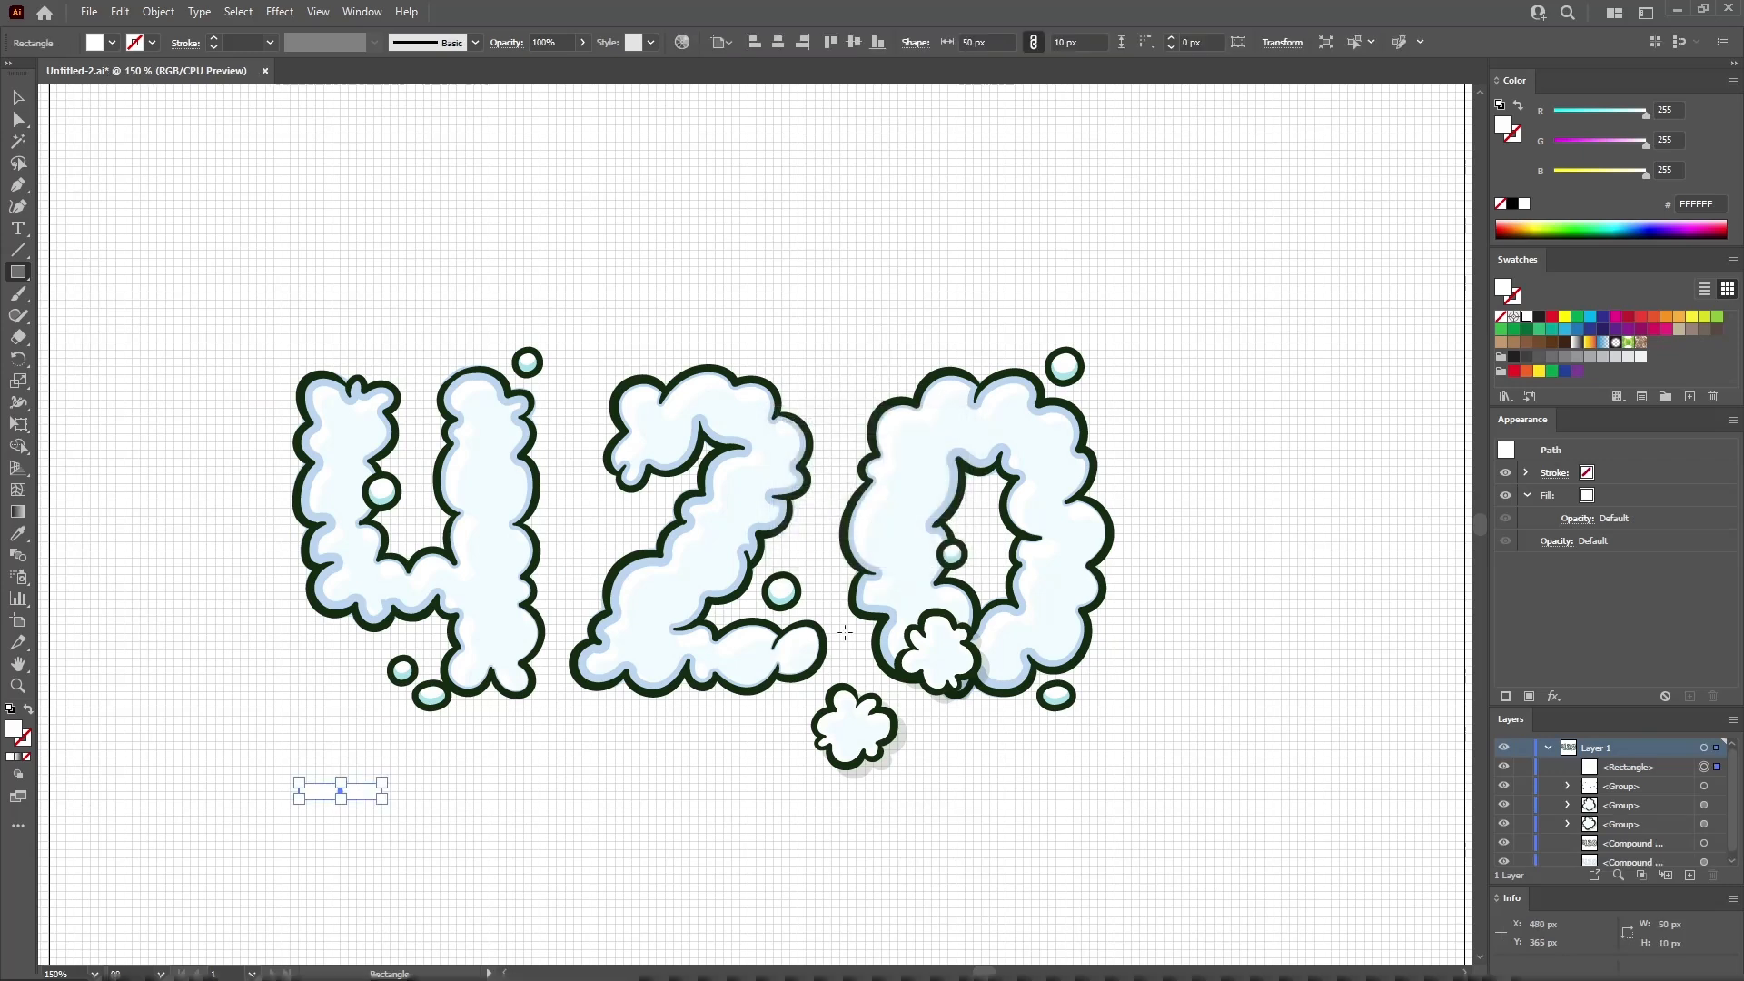
Set the small rectangle's fill to R 248, G 239, B 222
left_click(1633, 495)
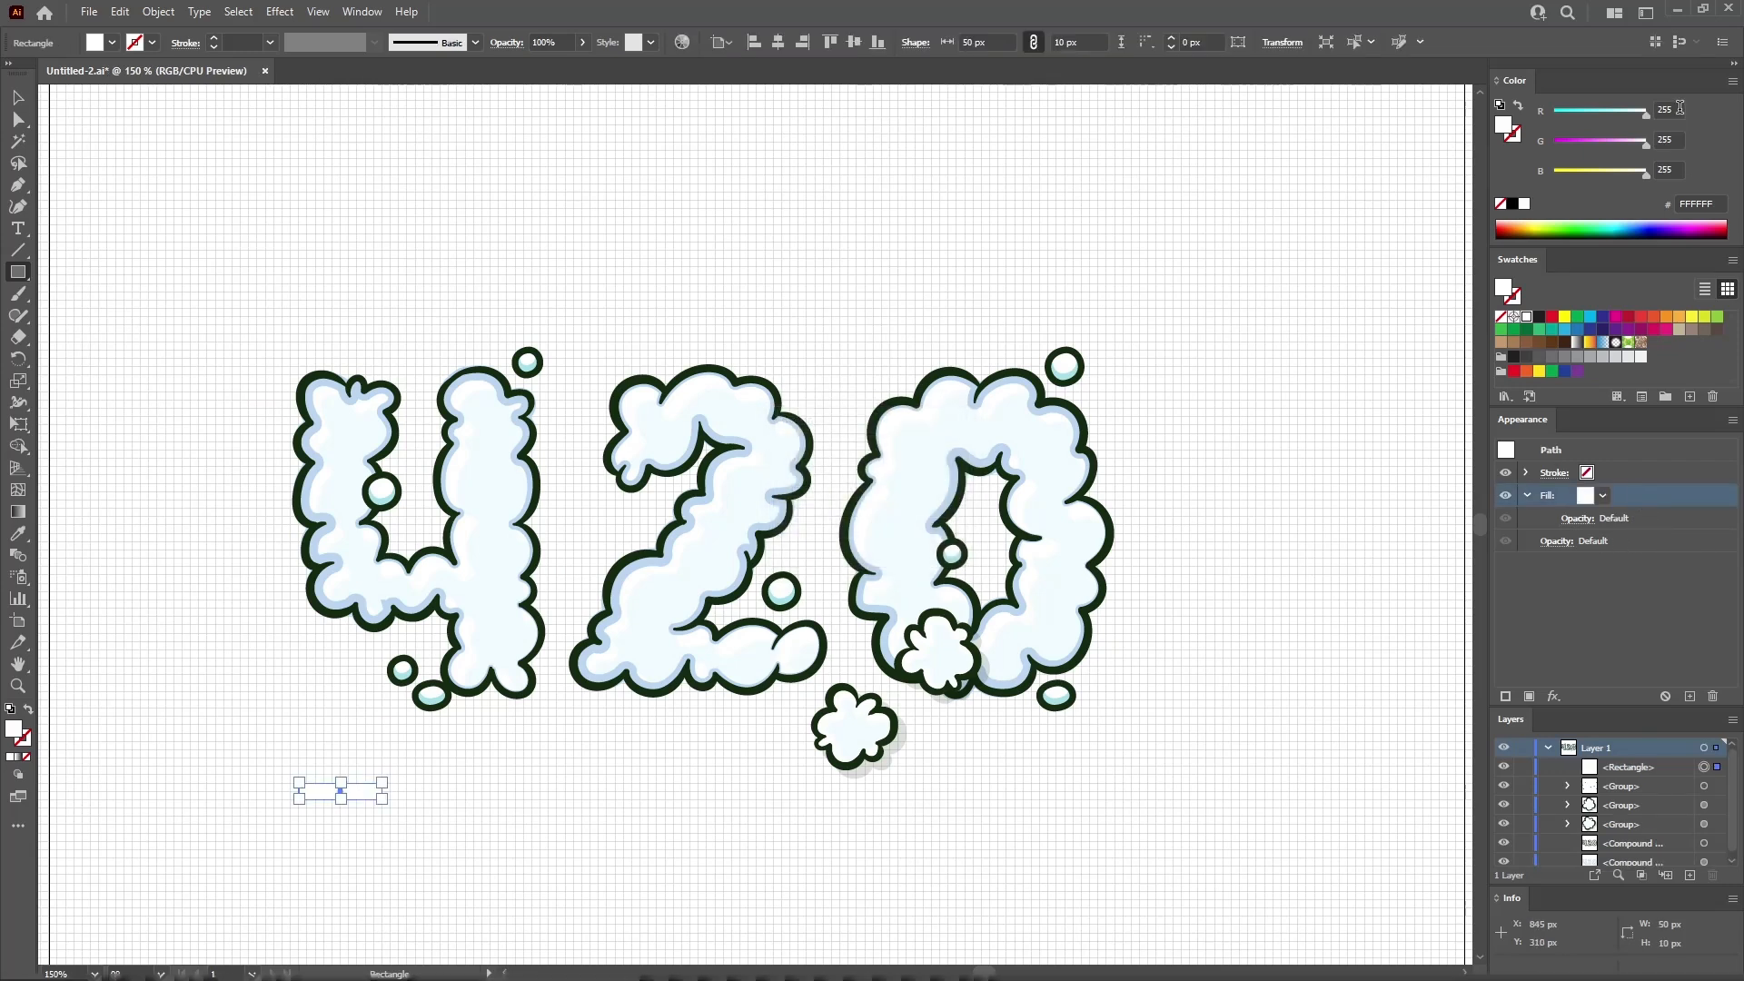
type("248")
key("Tab")
type("239")
key("Tab")
type("222")
key("Return")
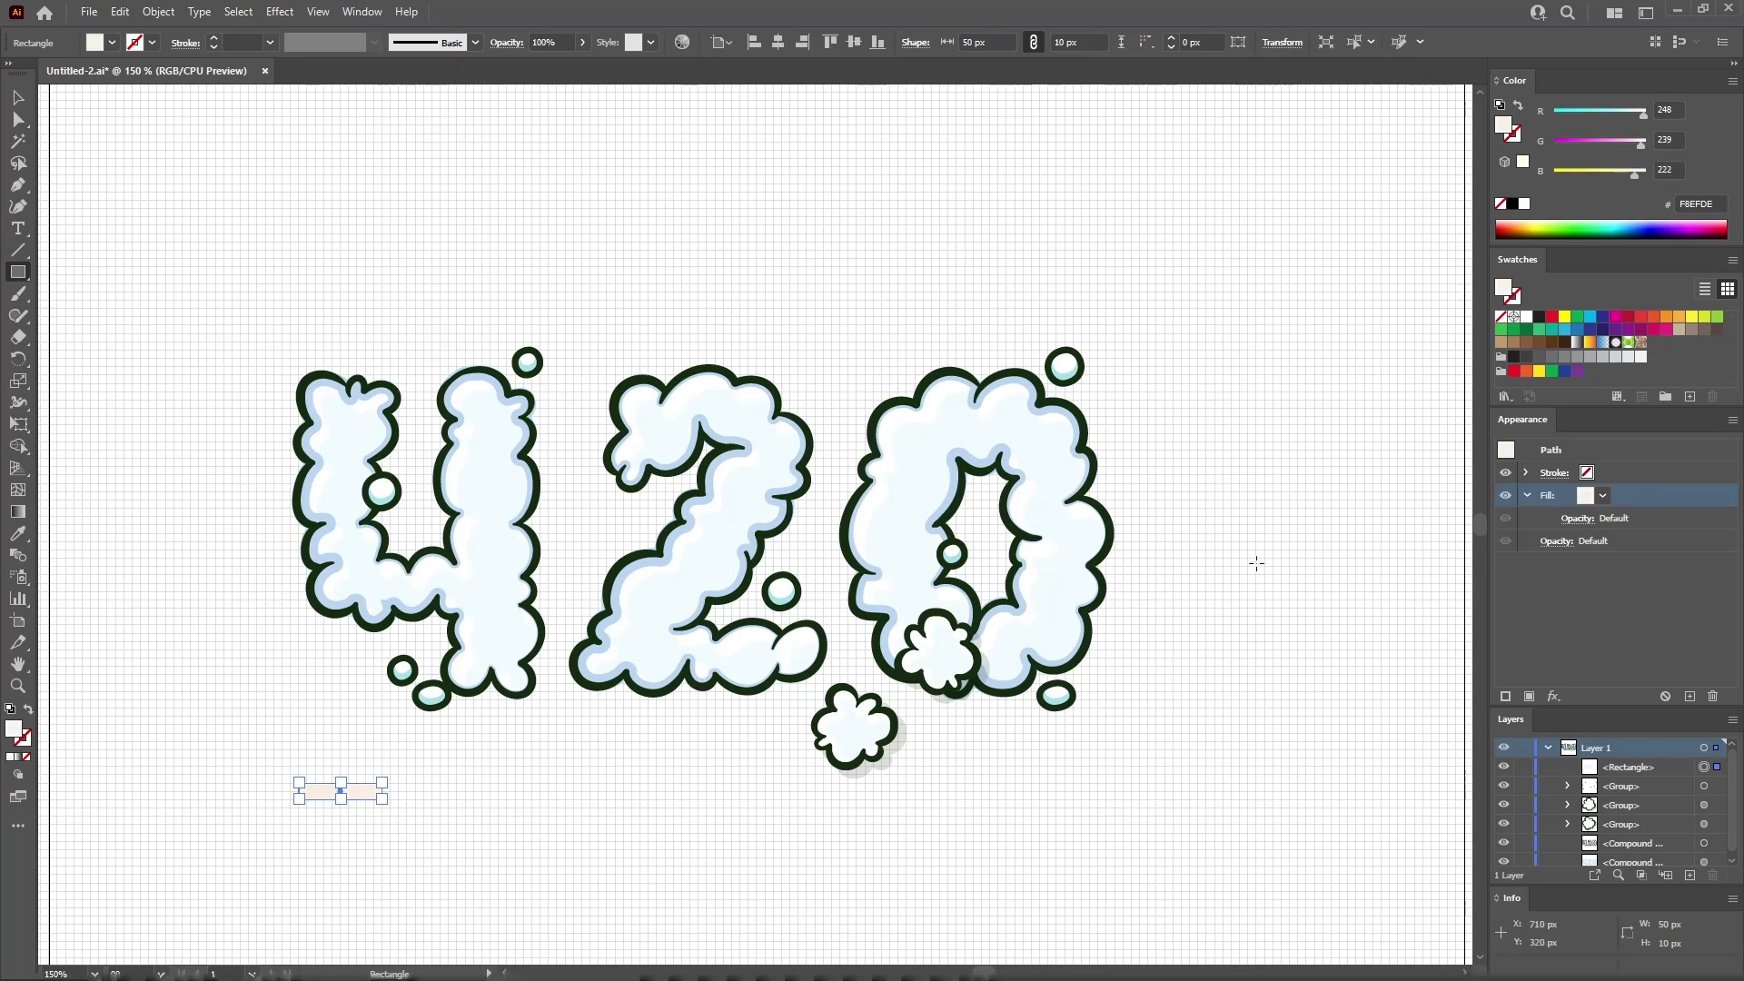
Apply a vertical Bulge warp with 100% bend to the whole path of the small cream rectangle
left_click(1593, 450)
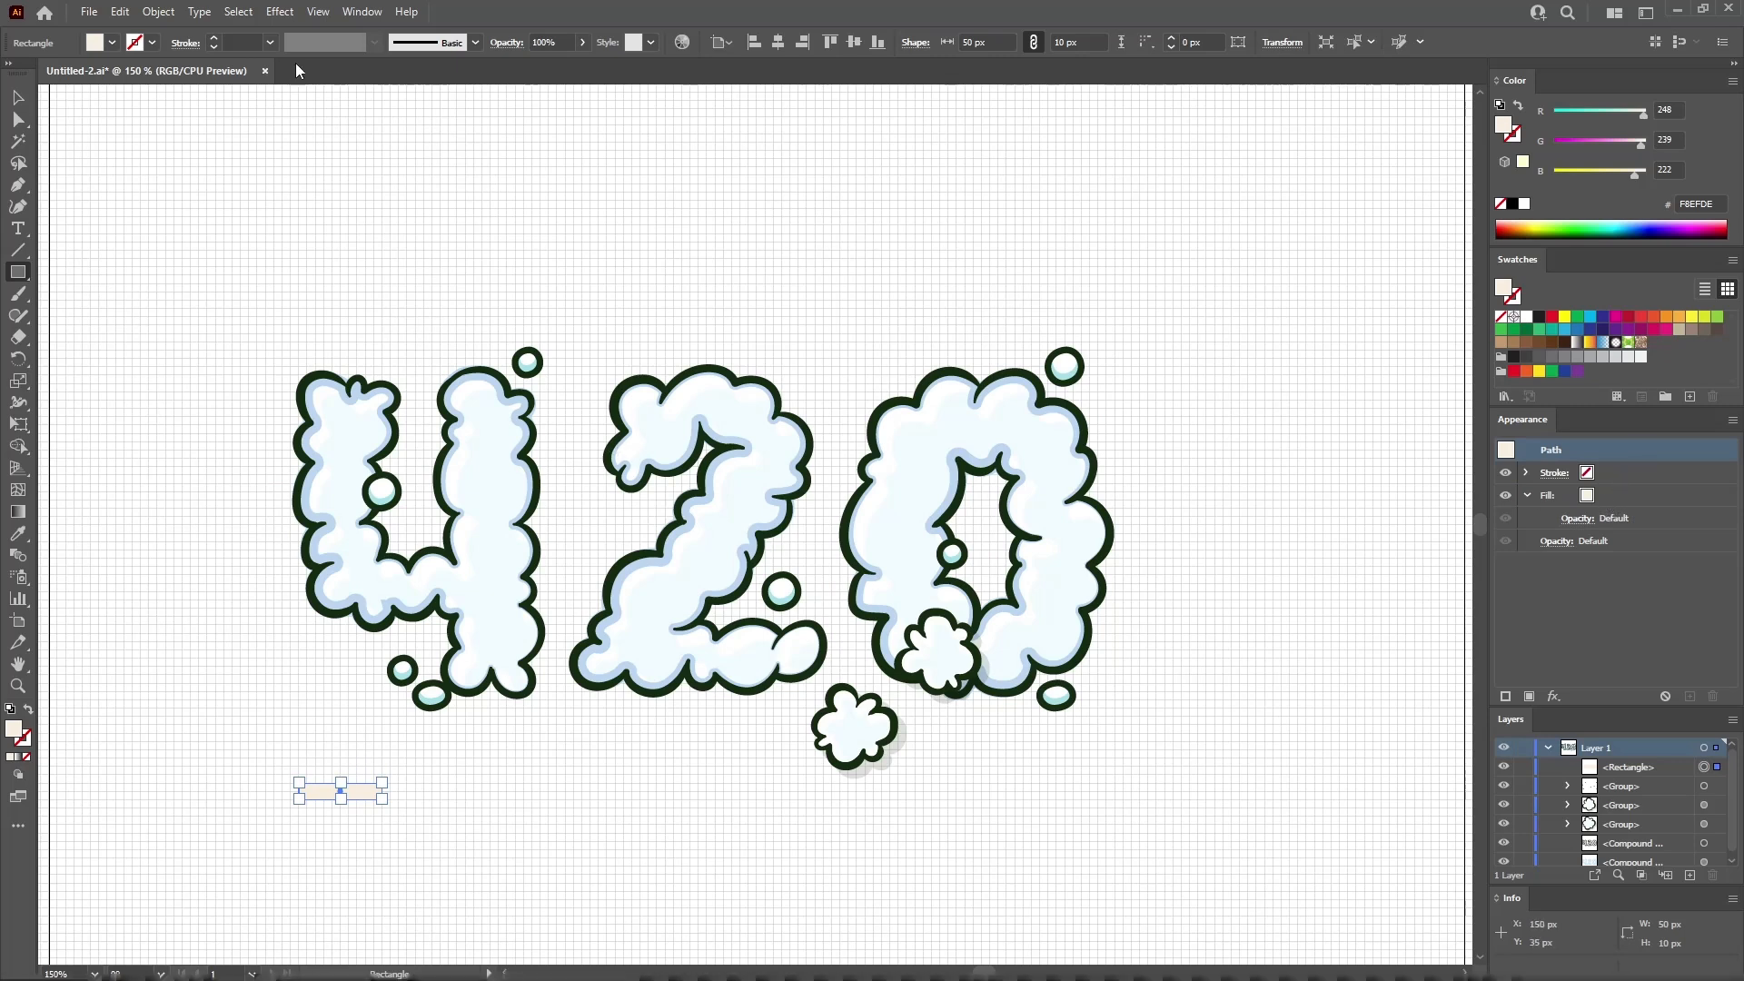
left_click(290, 14)
mouse_move(391, 245)
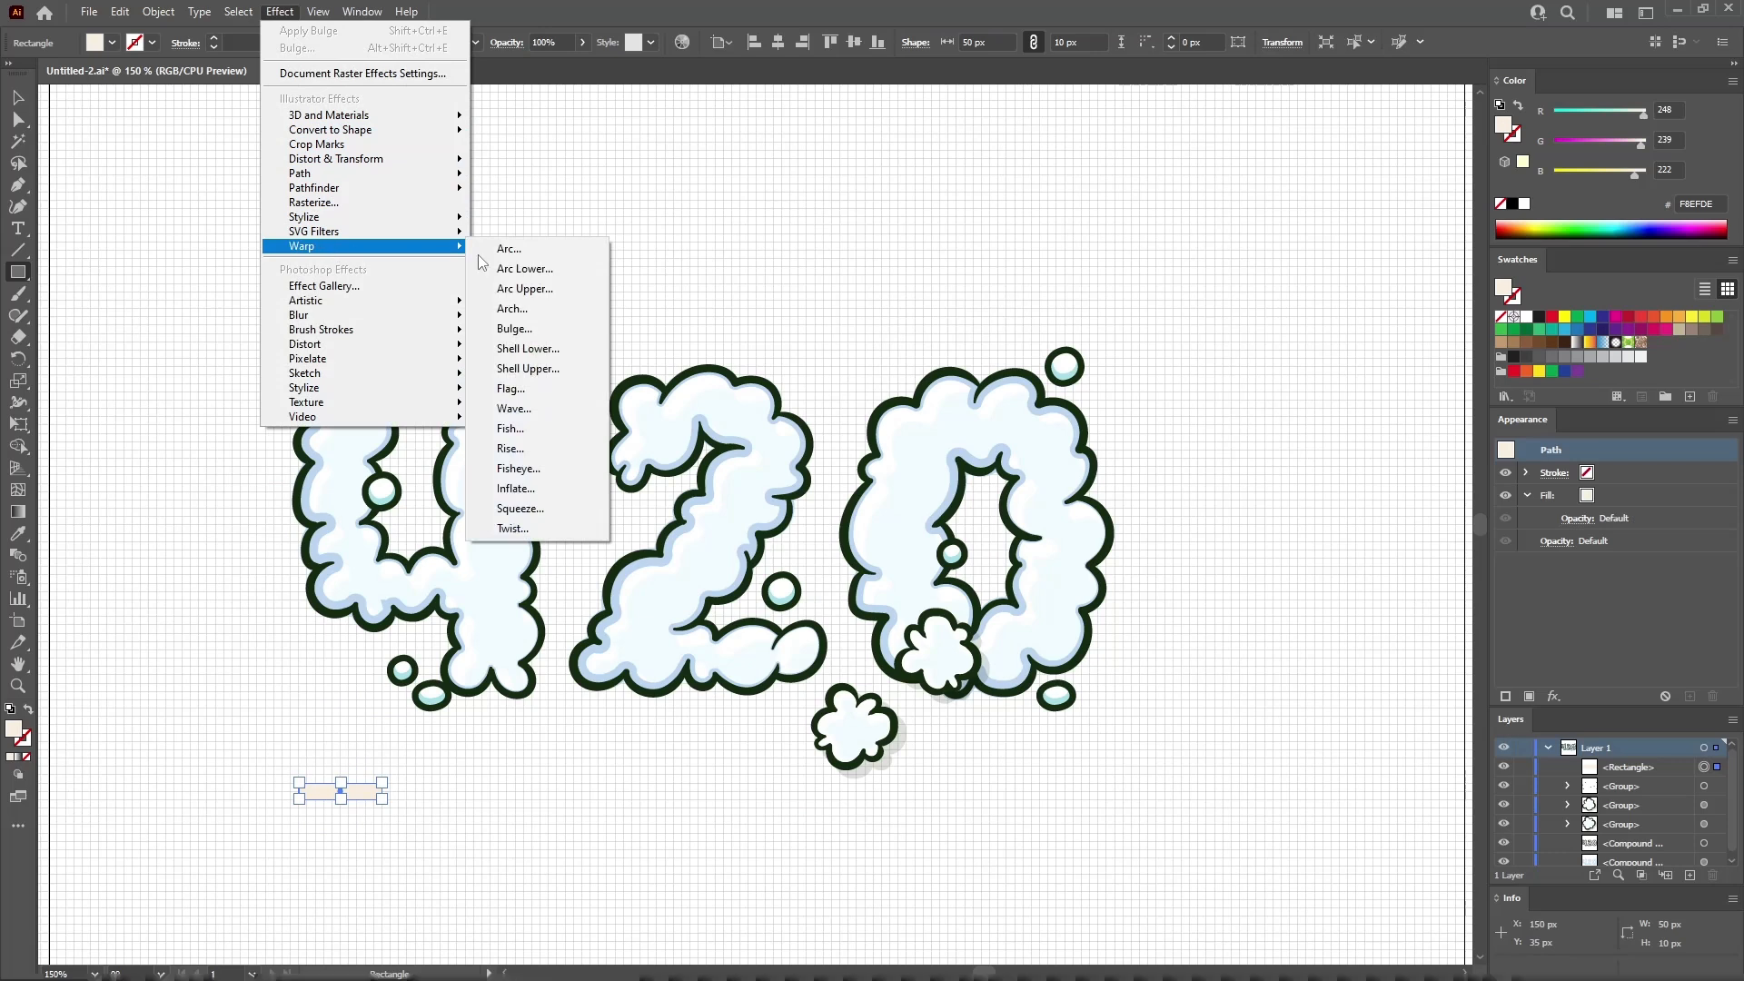
left_click(523, 338)
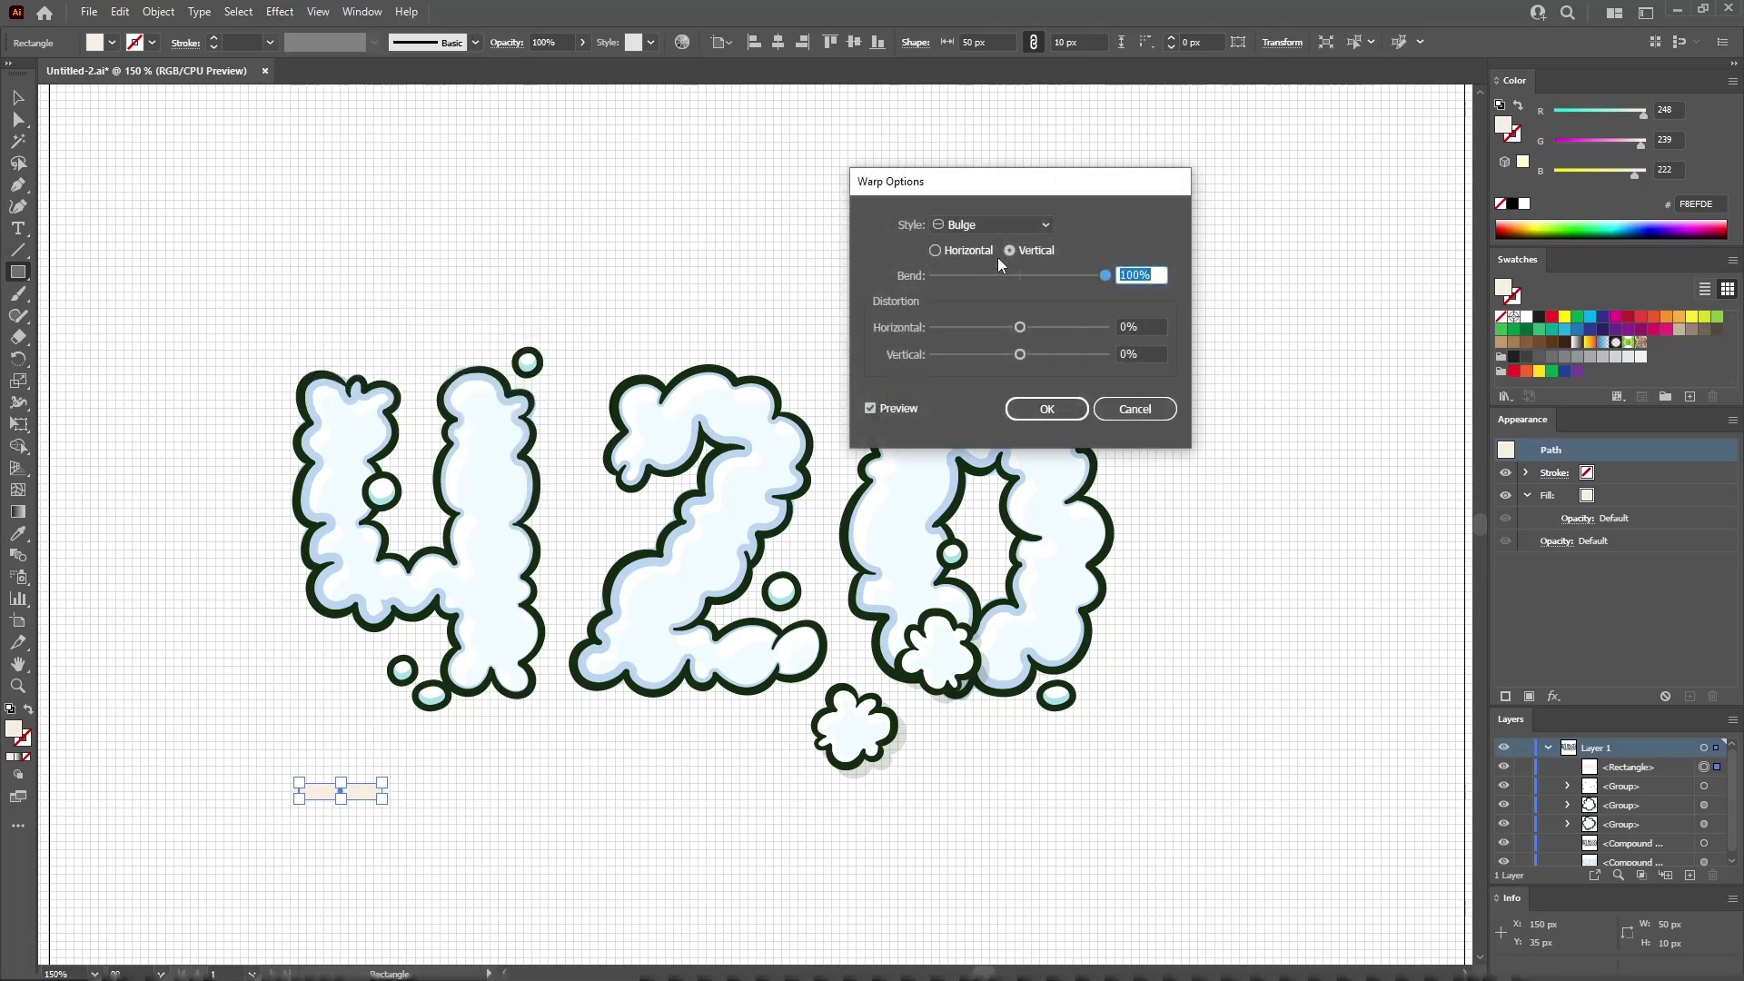
left_click(1009, 251)
left_click(1105, 276)
left_click(1046, 409)
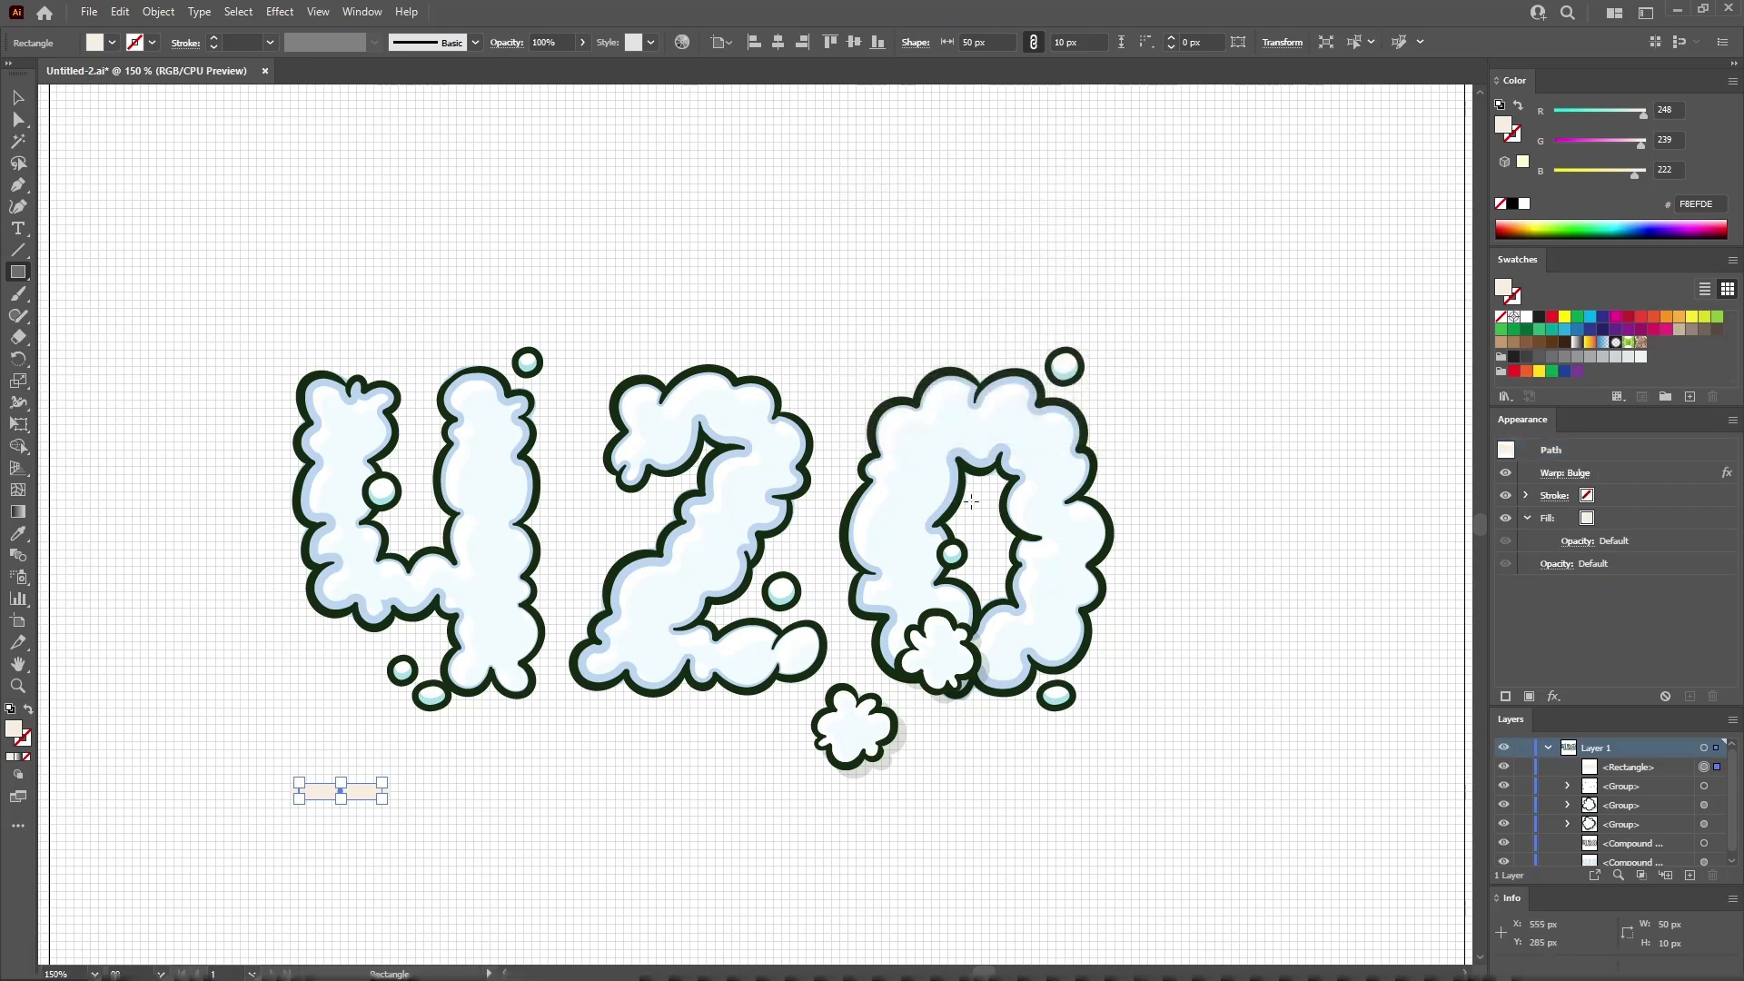
Create a 160 x 10 px rectangle below the lettering, beside the small cream one
left_click(458, 761)
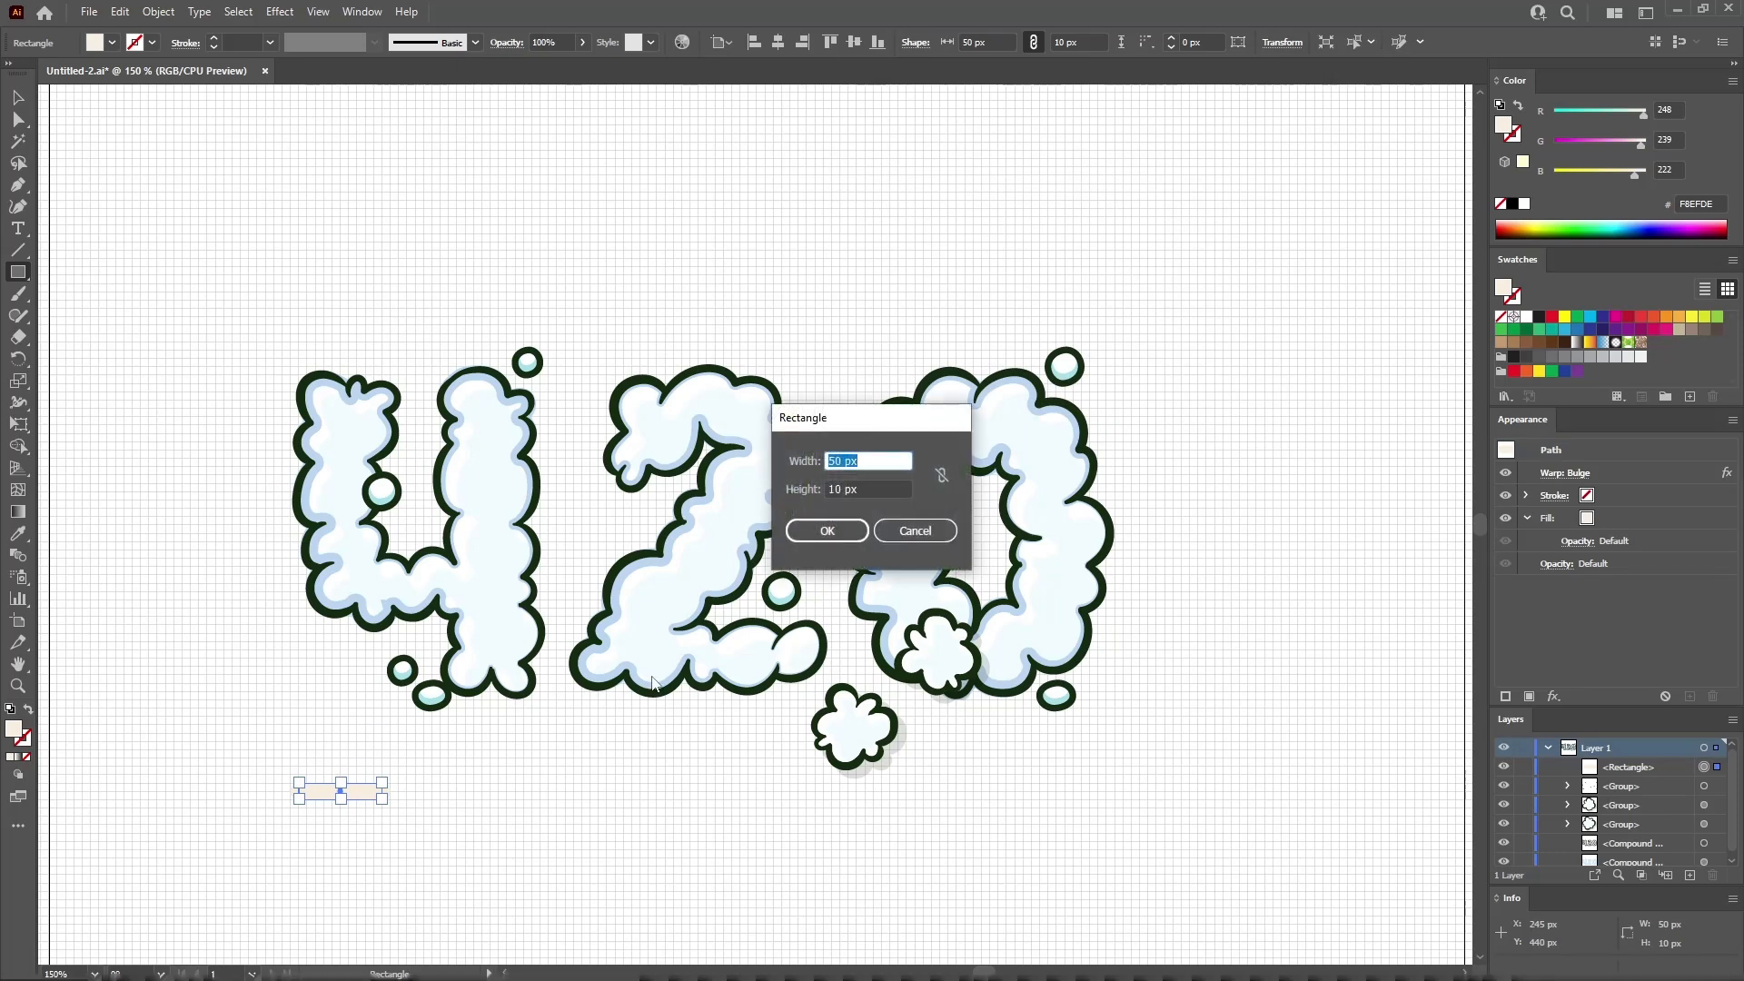
type("160")
key("Tab")
left_click(826, 531)
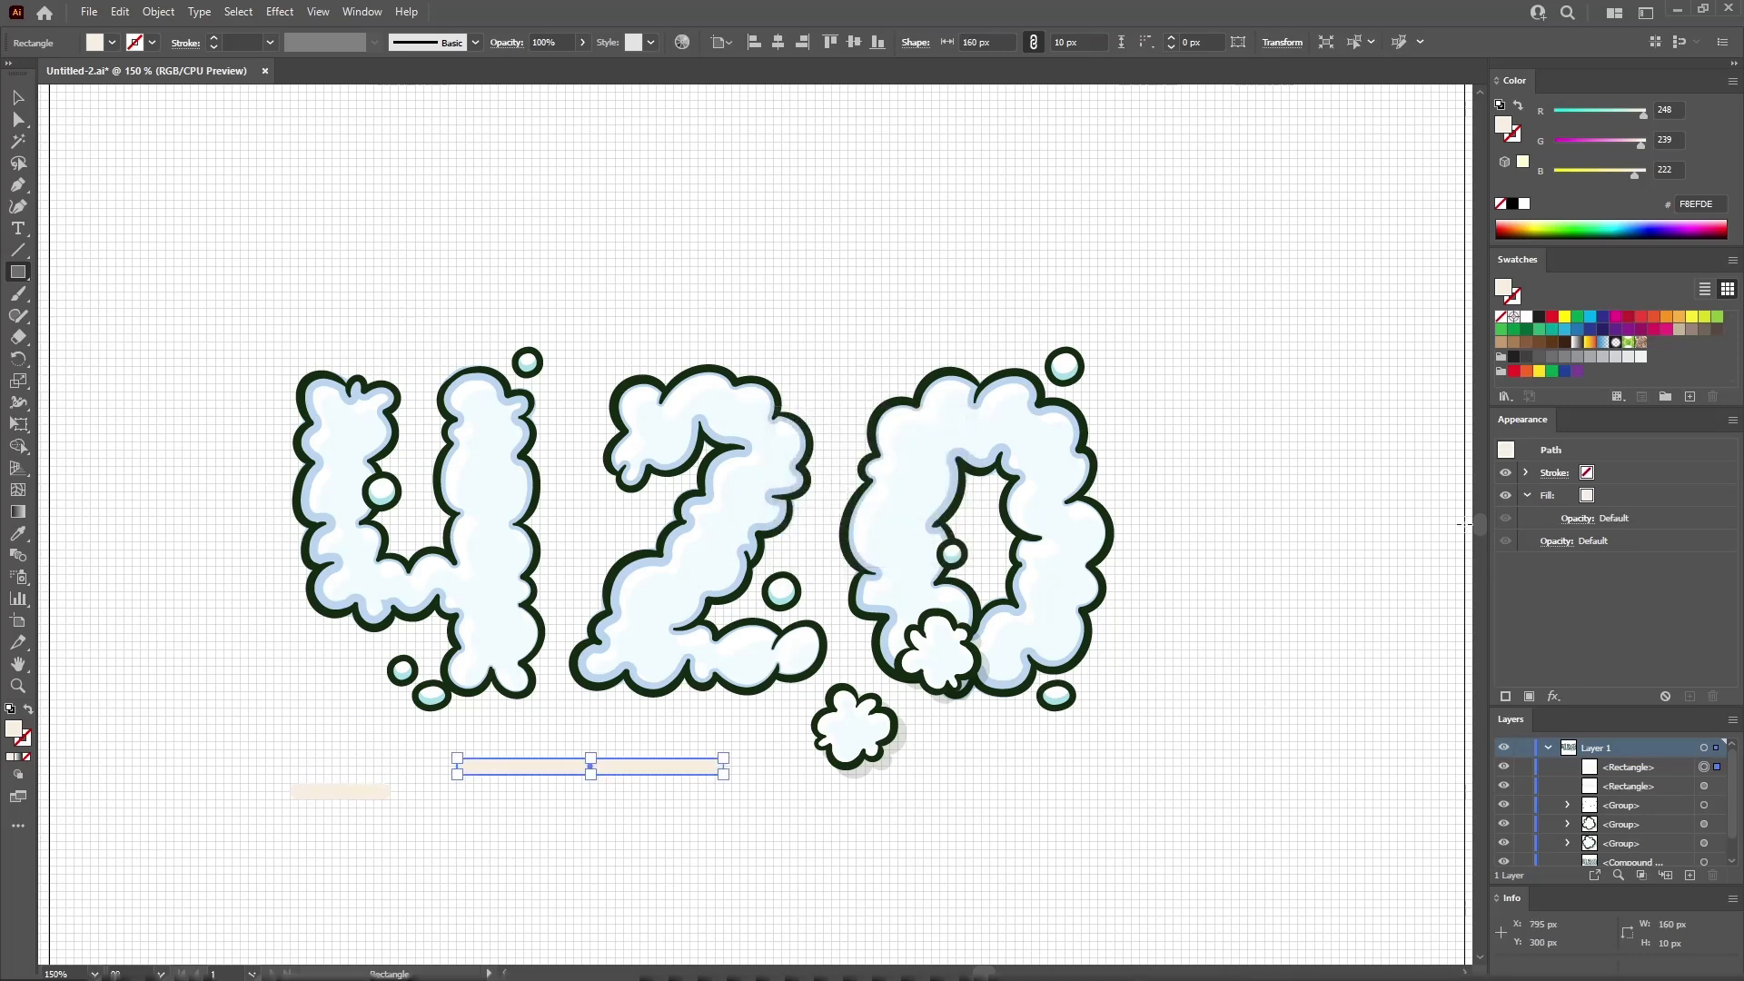
Set the long rectangle's fill to R 196, G 176, B 139
left_click(1643, 504)
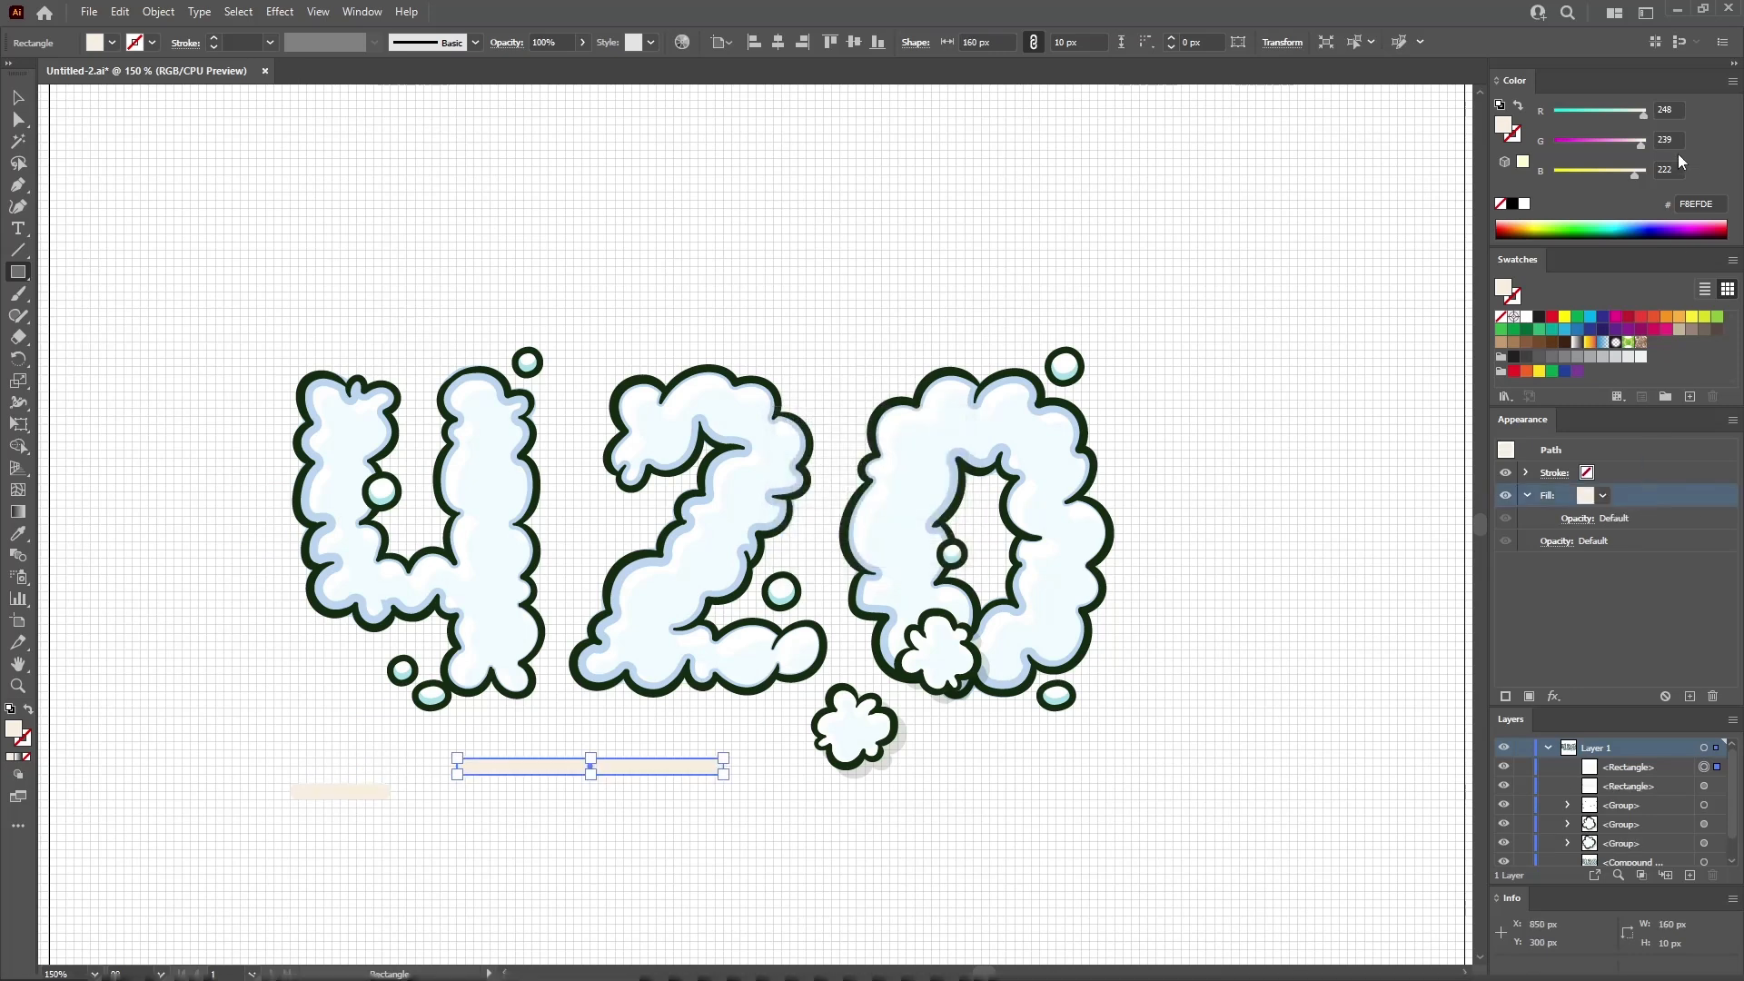
left_click(1673, 109)
type("196")
key("Tab")
type("17")
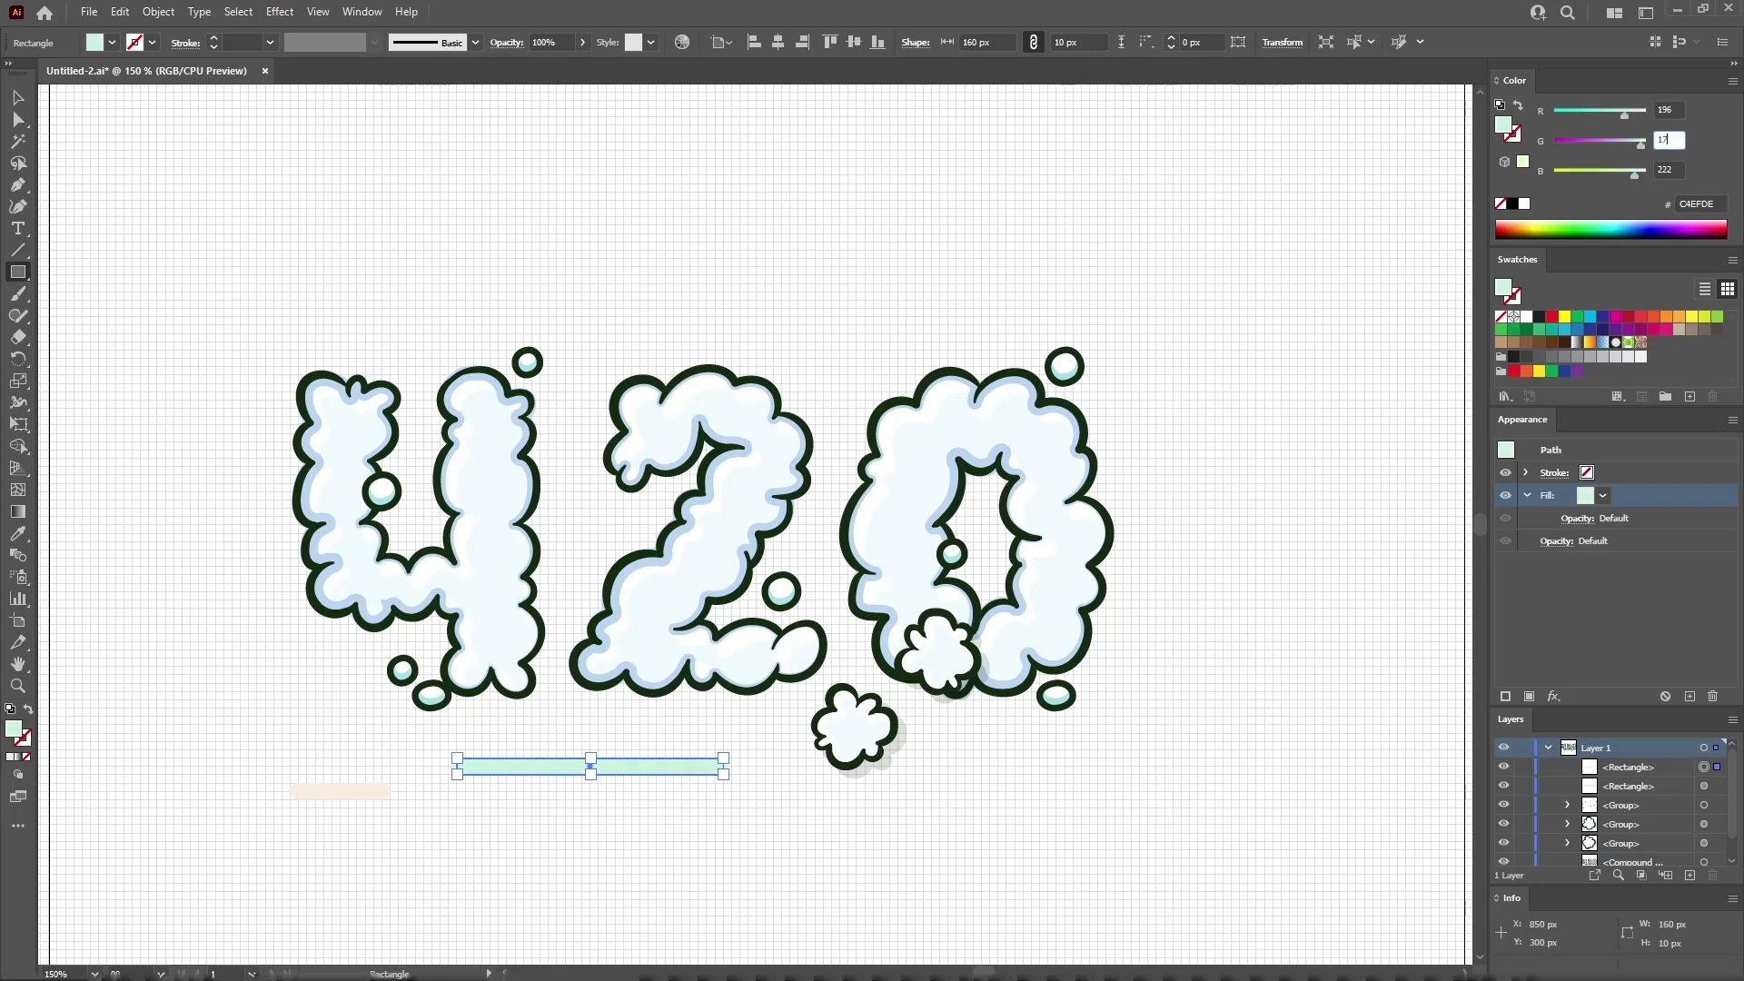
key("Tab")
type("13")
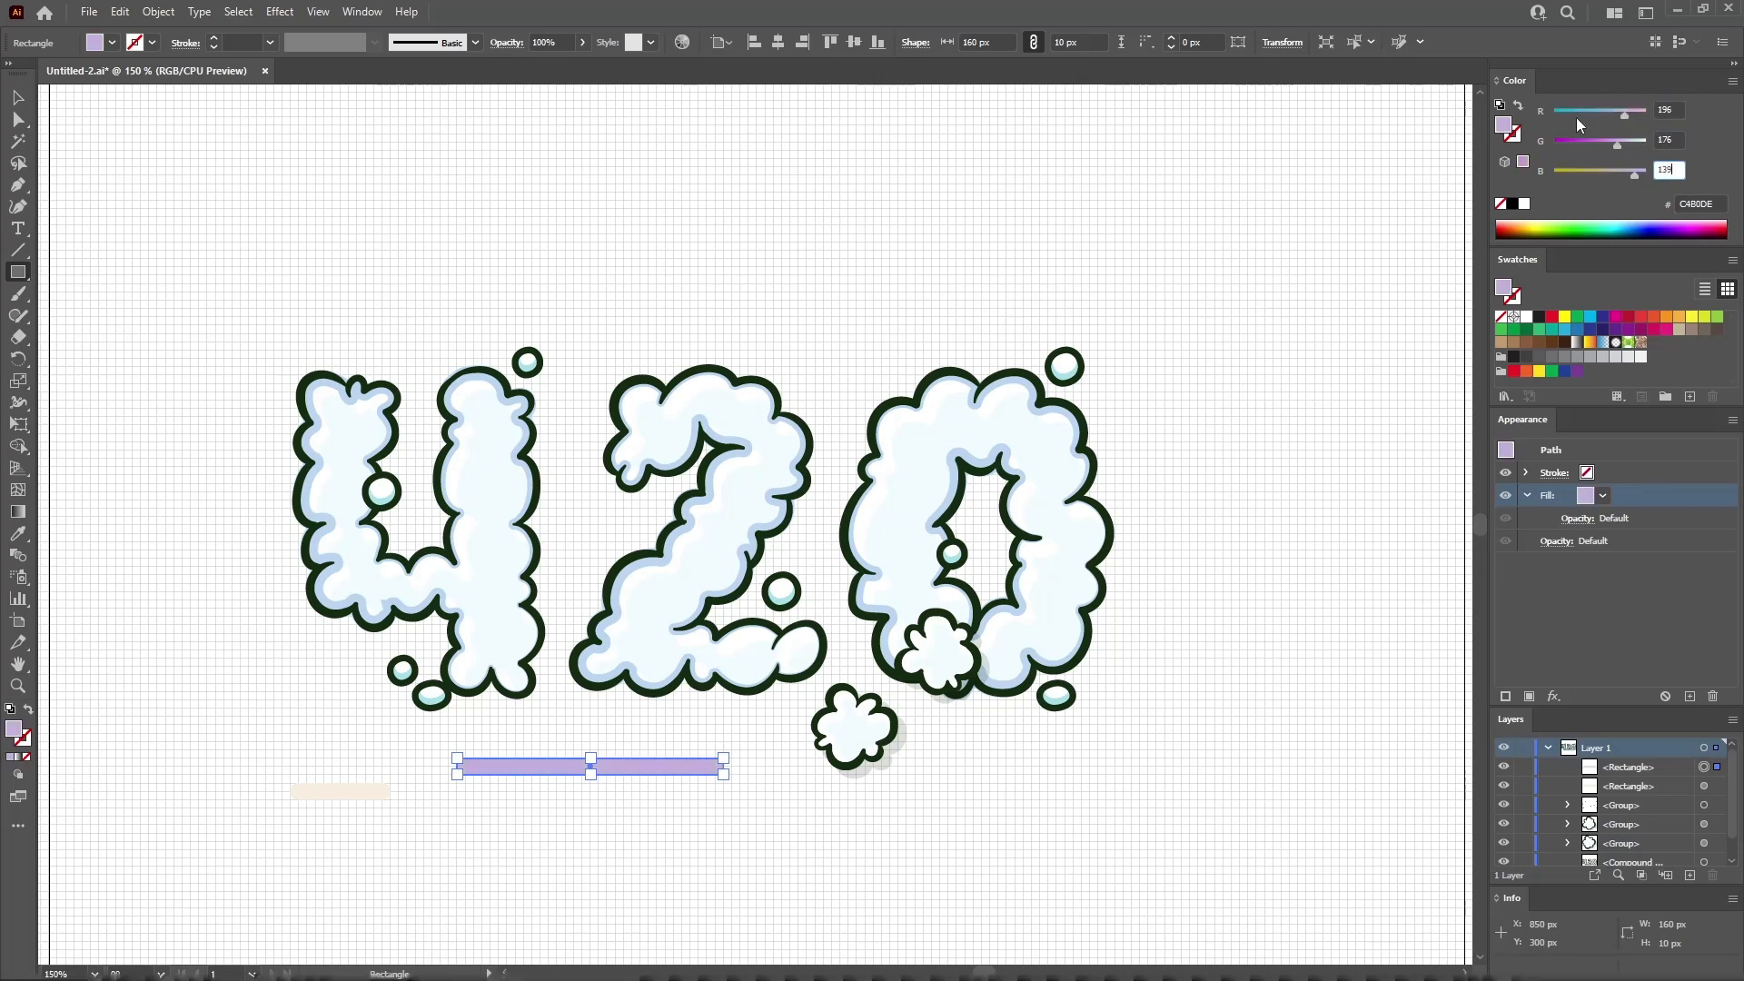
Move the long tan rectangle against the right end of the small cream rectangle and deselect it
left_click(18, 97)
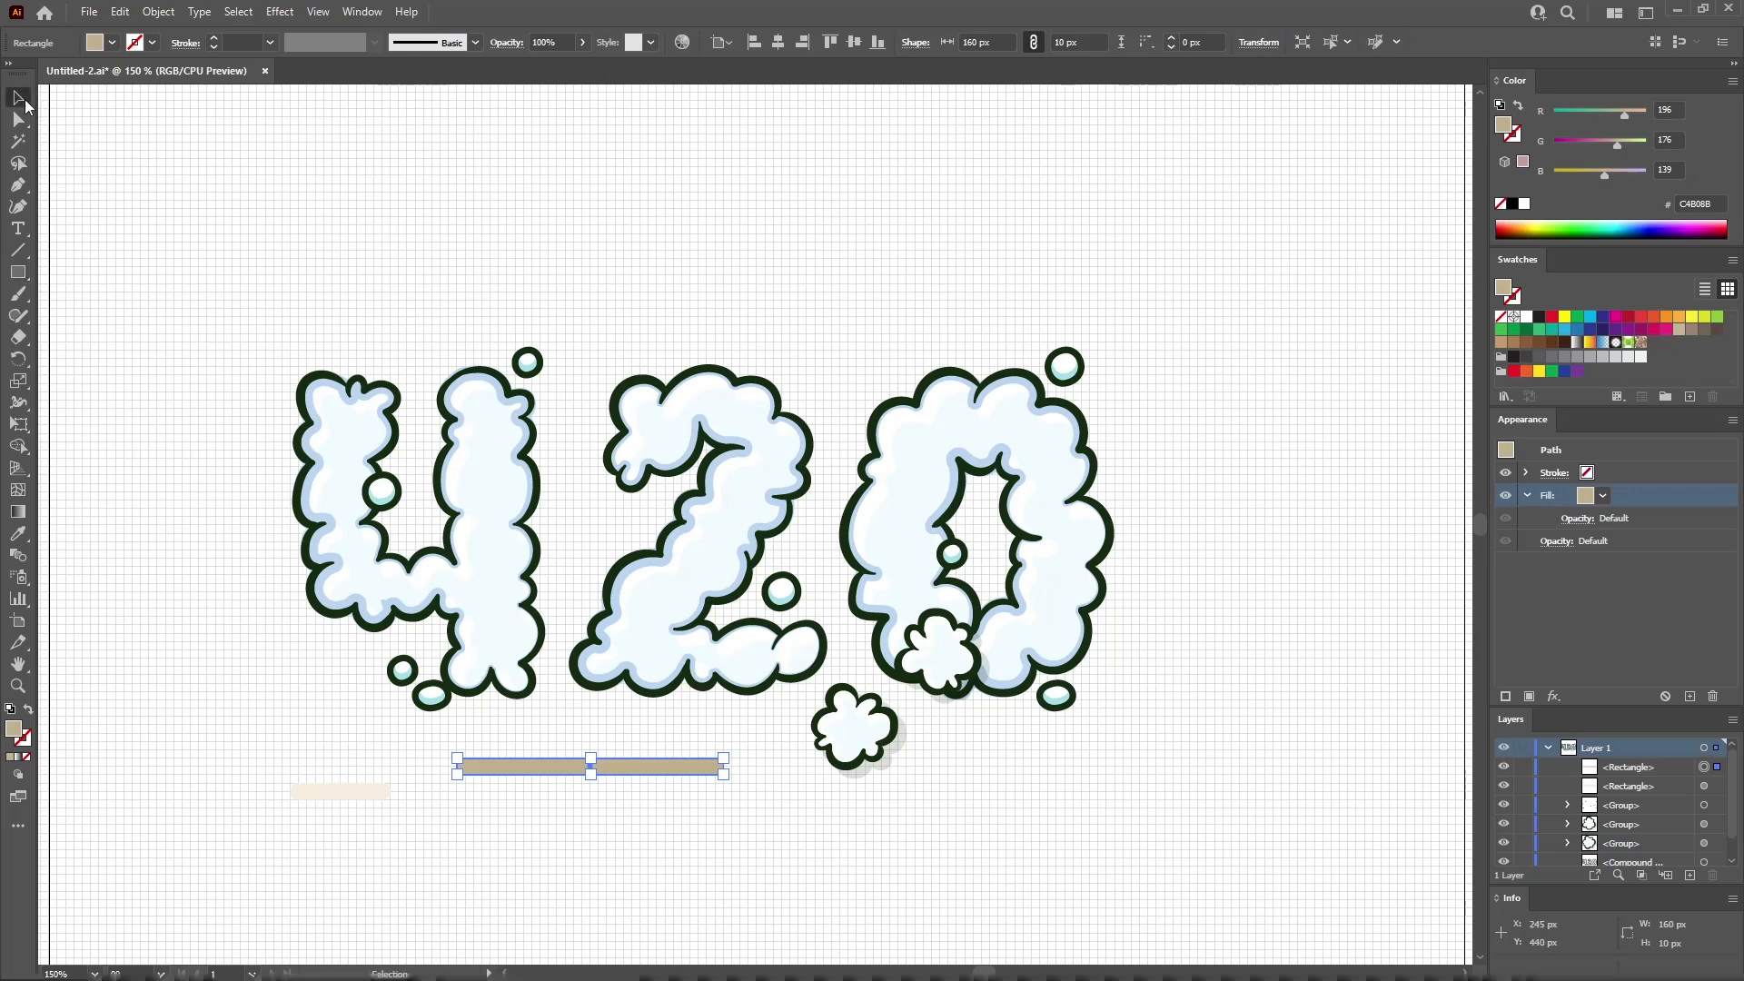
left_click_drag(485, 763, 409, 786)
left_click(382, 826)
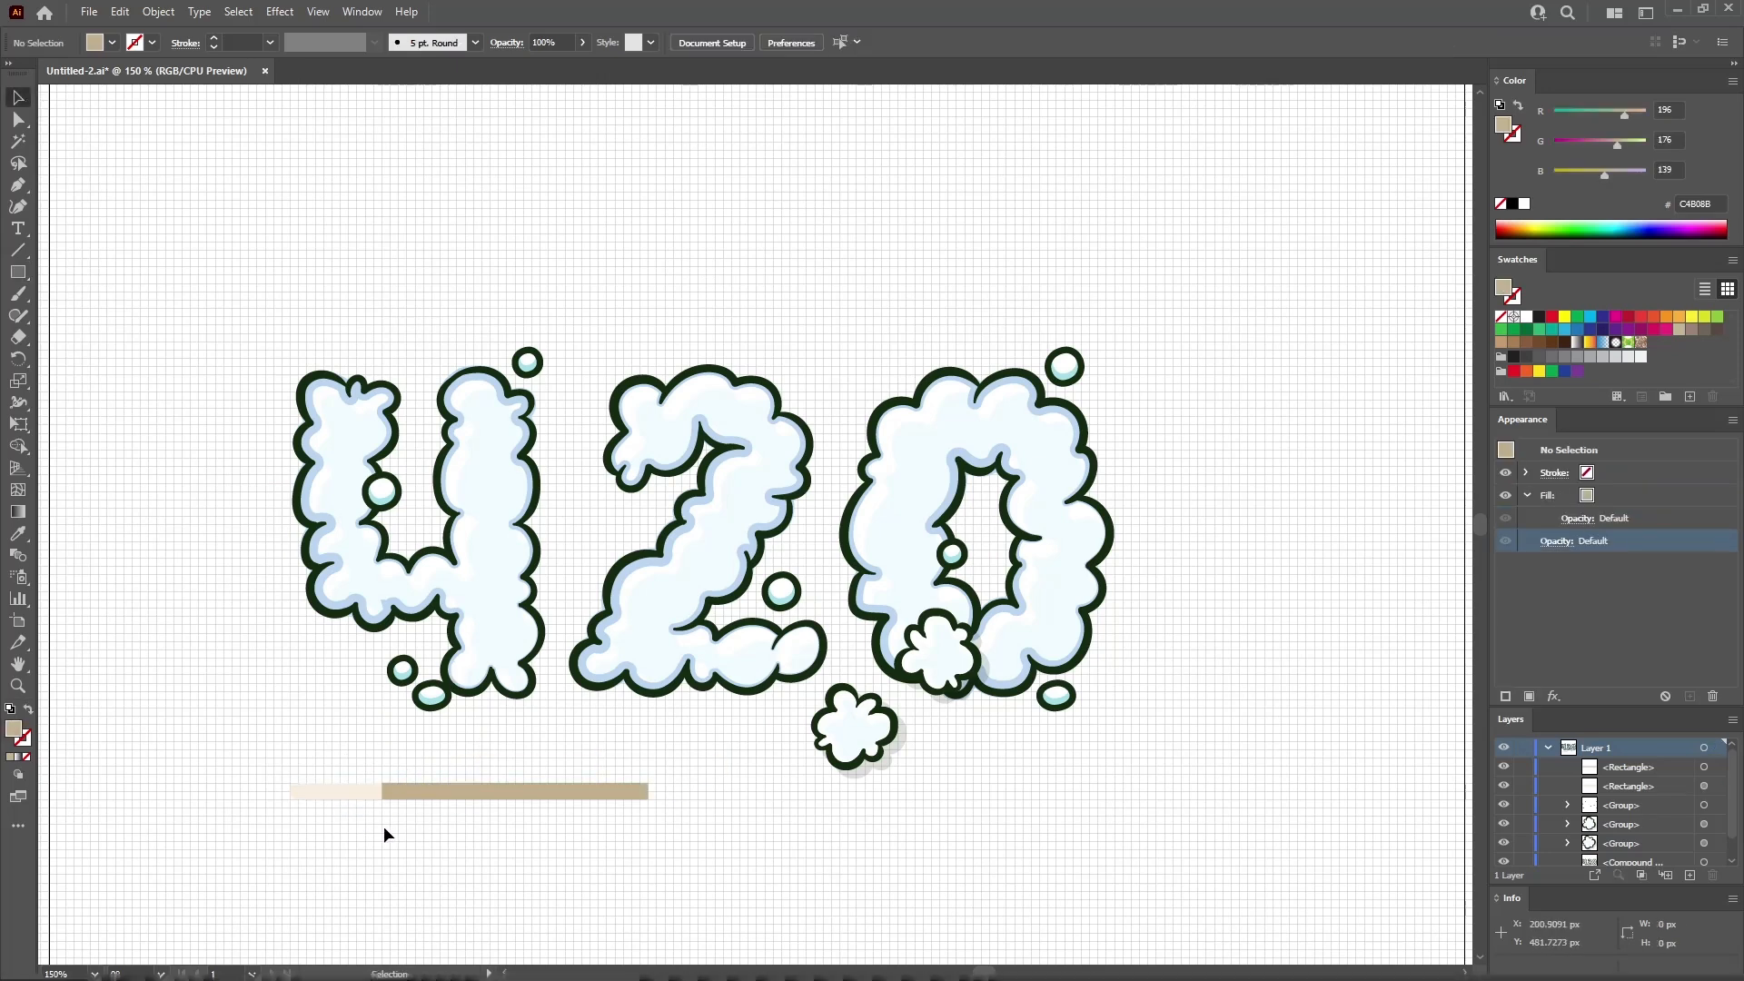
Add anchor points to the long tan rectangle and select the new middle anchor on its right end
left_click(445, 792)
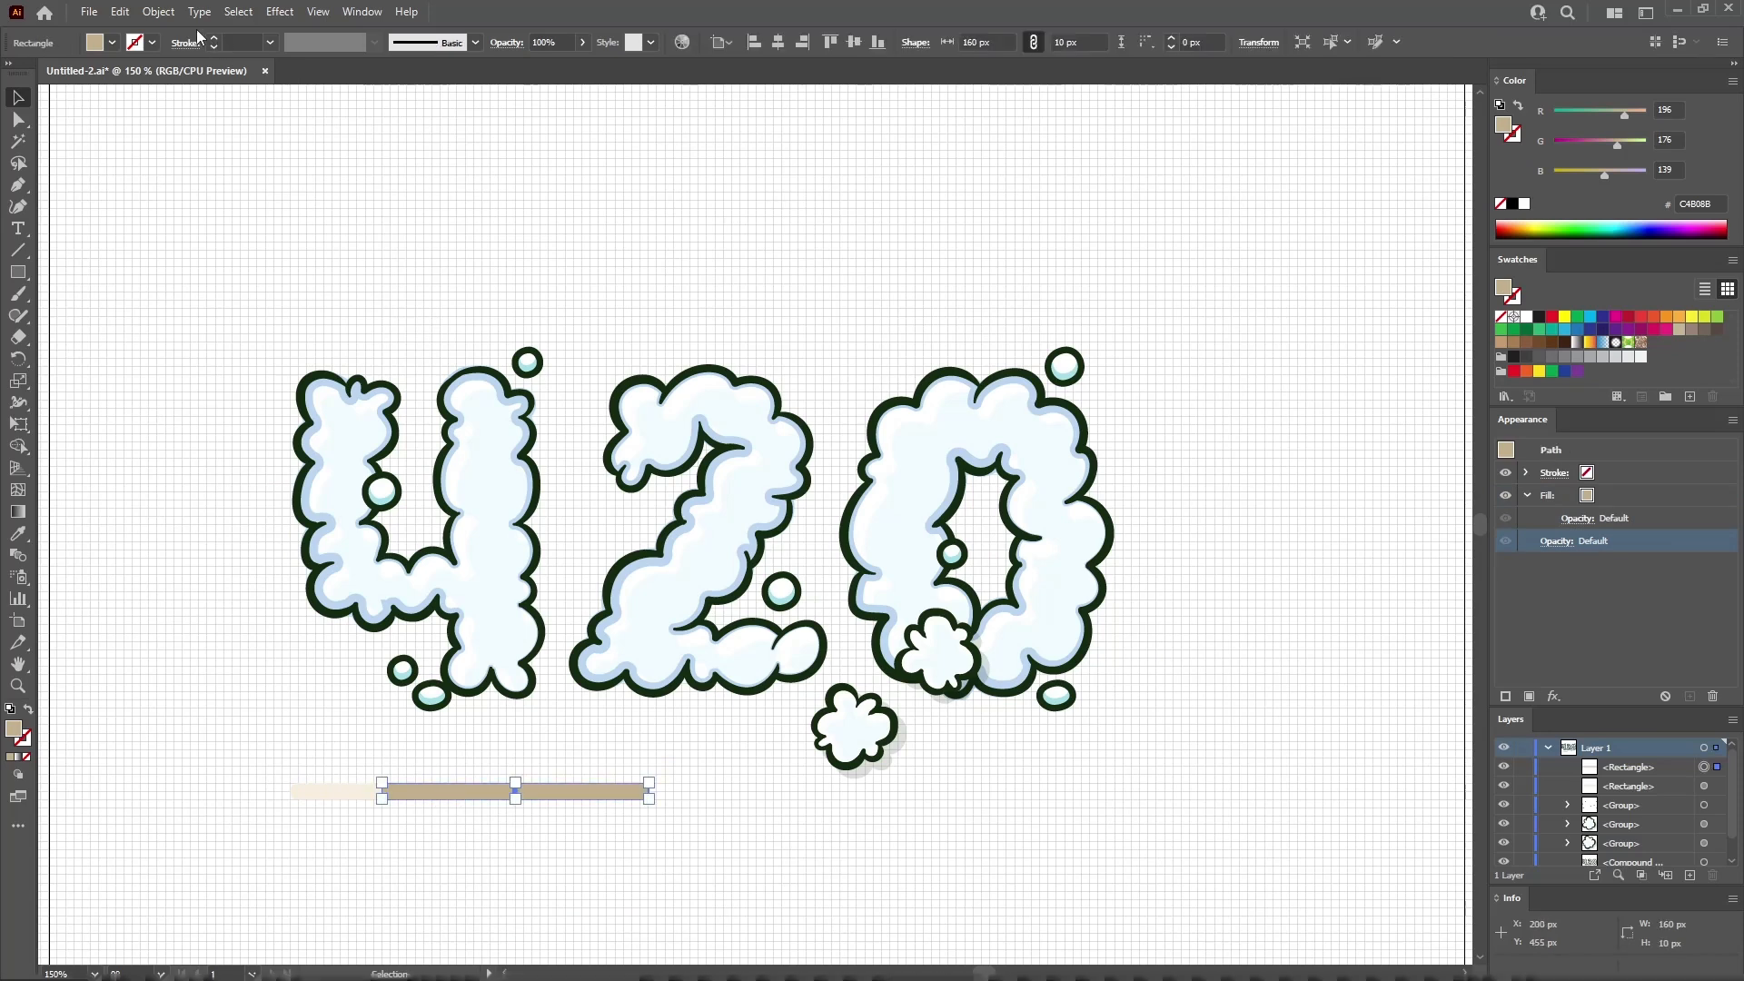
left_click(159, 12)
mouse_move(295, 445)
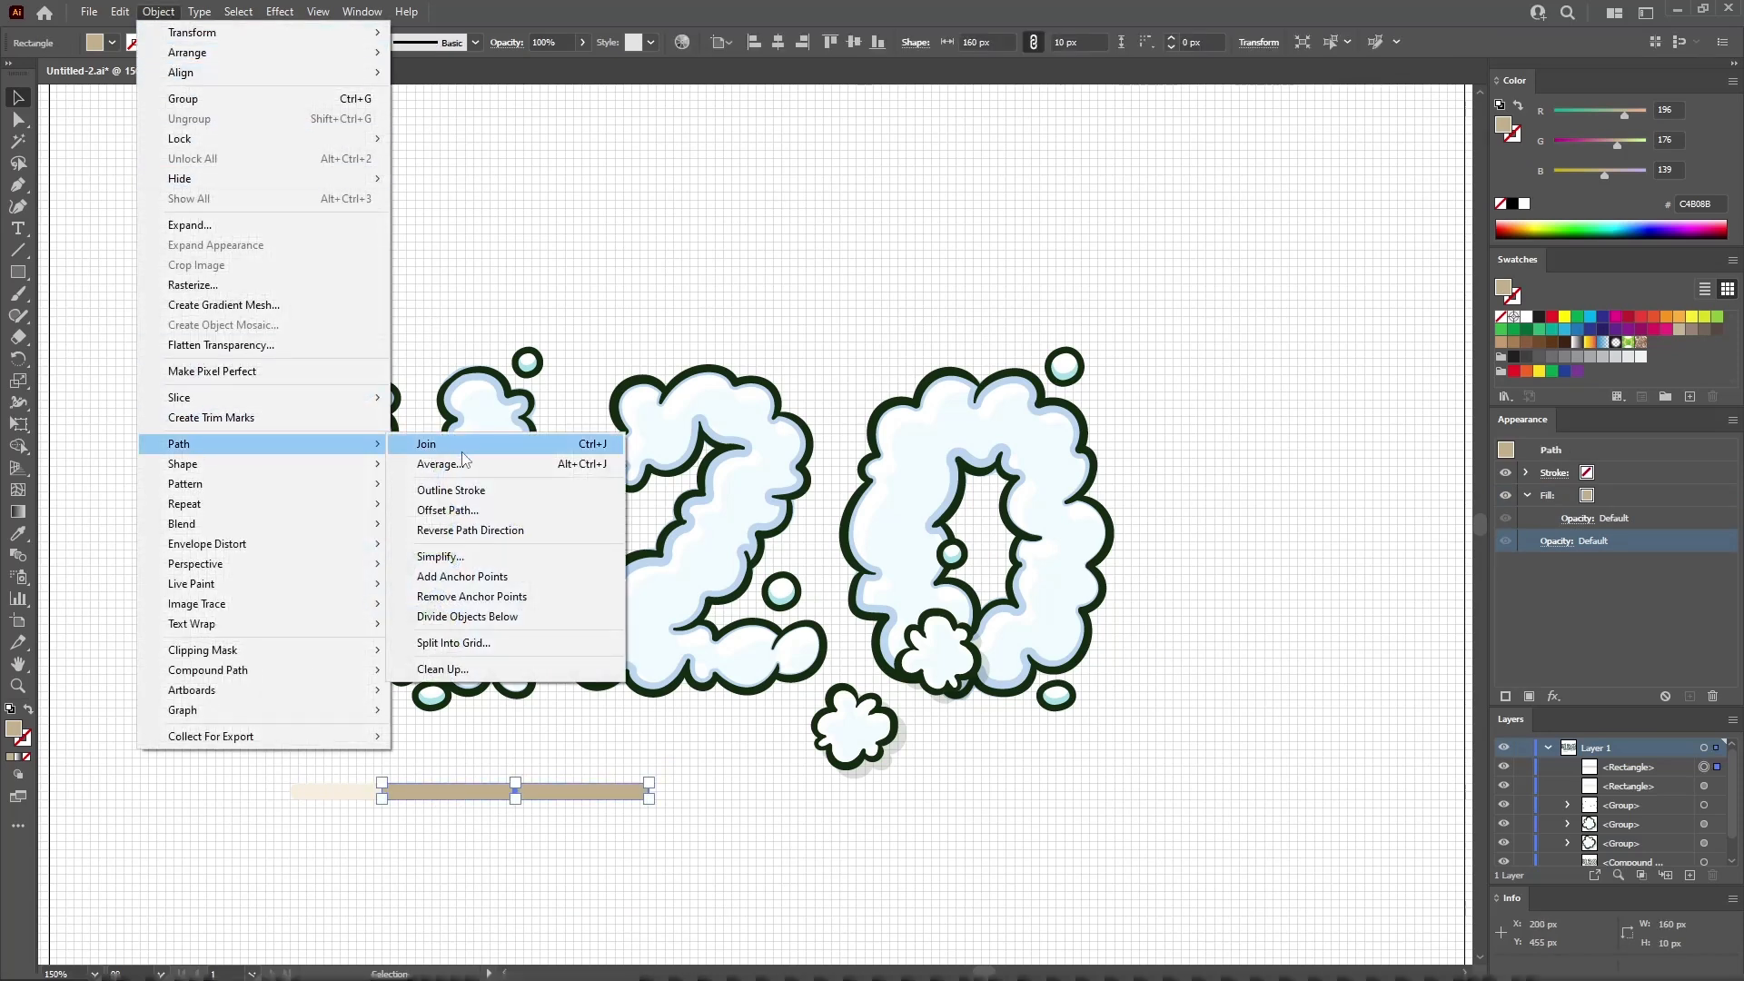
left_click(462, 576)
left_click(24, 124)
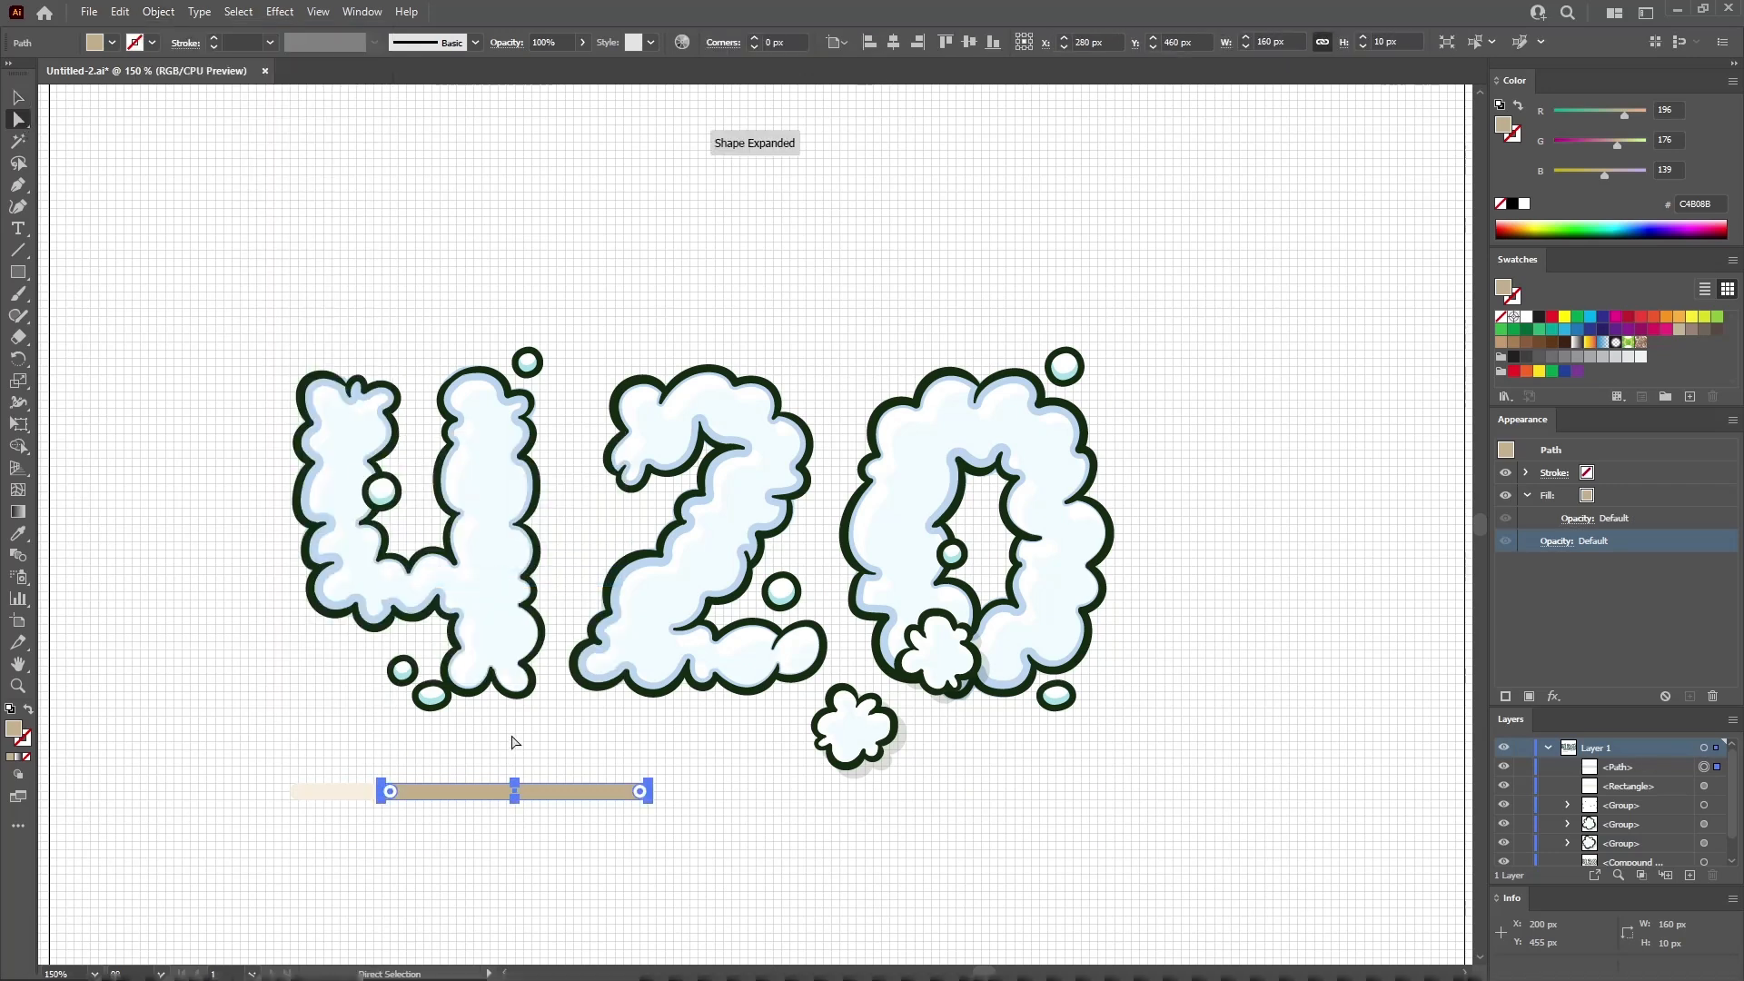
left_click(664, 812)
left_click(650, 793)
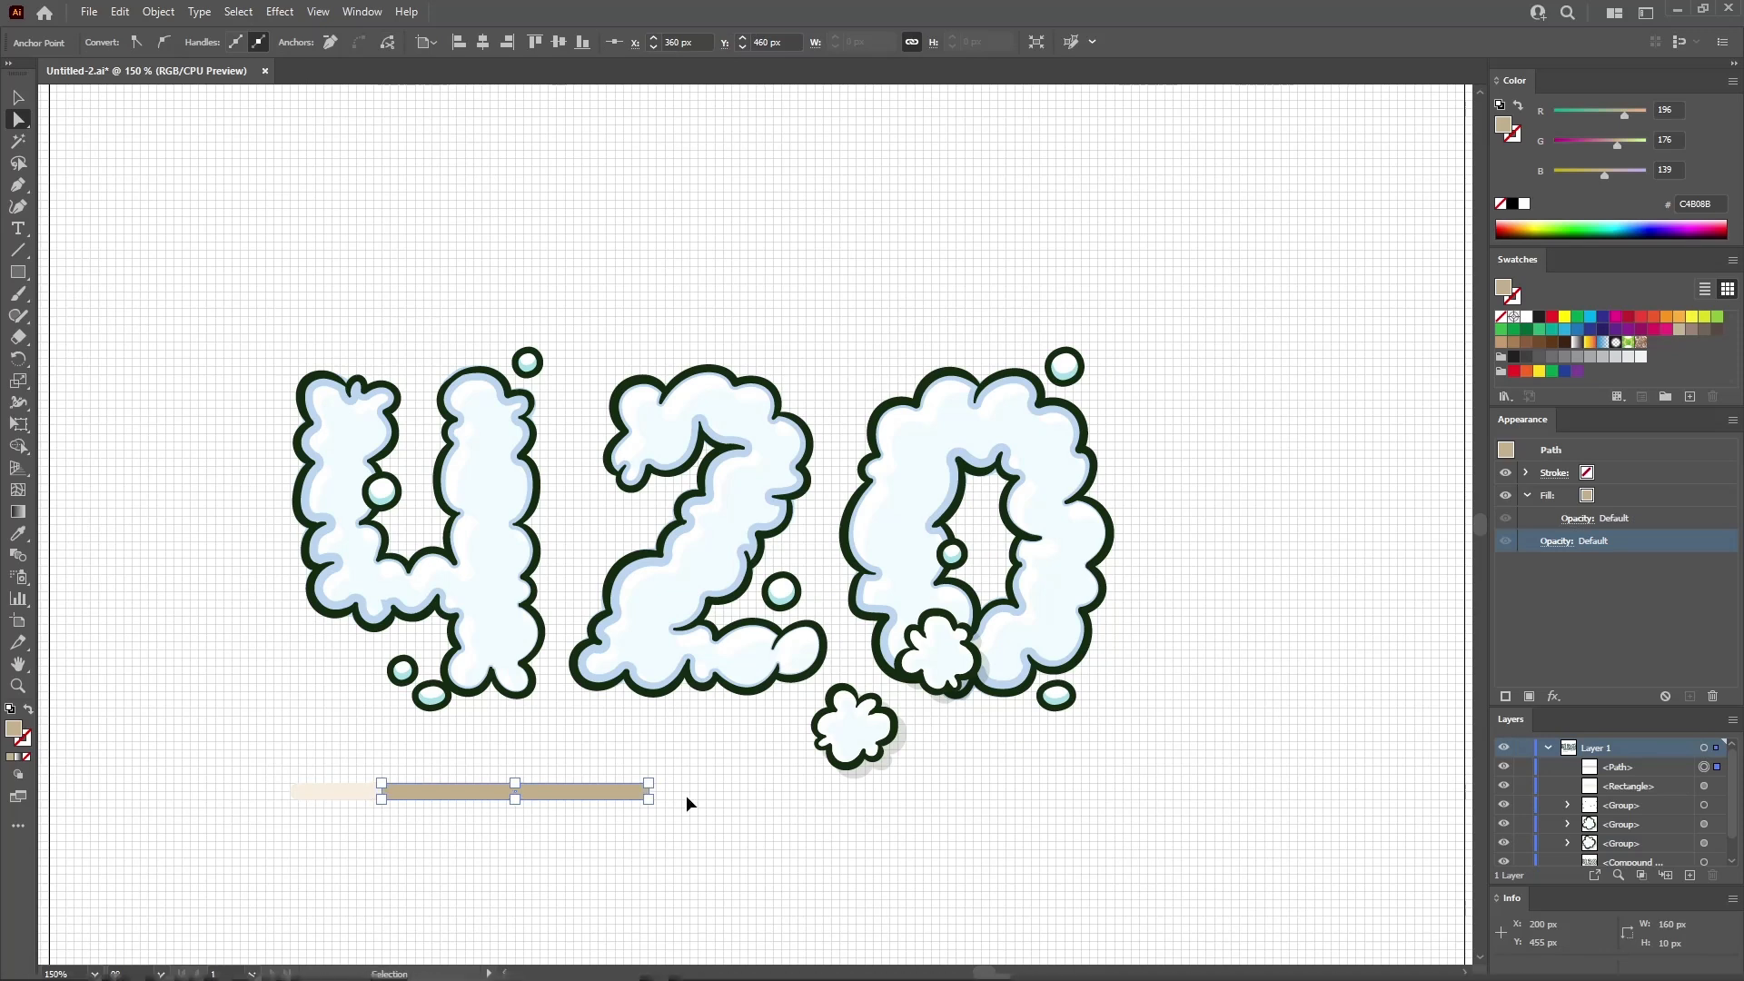
key("ctrl+plus")
key("ctrl+plus")
key("ctrl+plus")
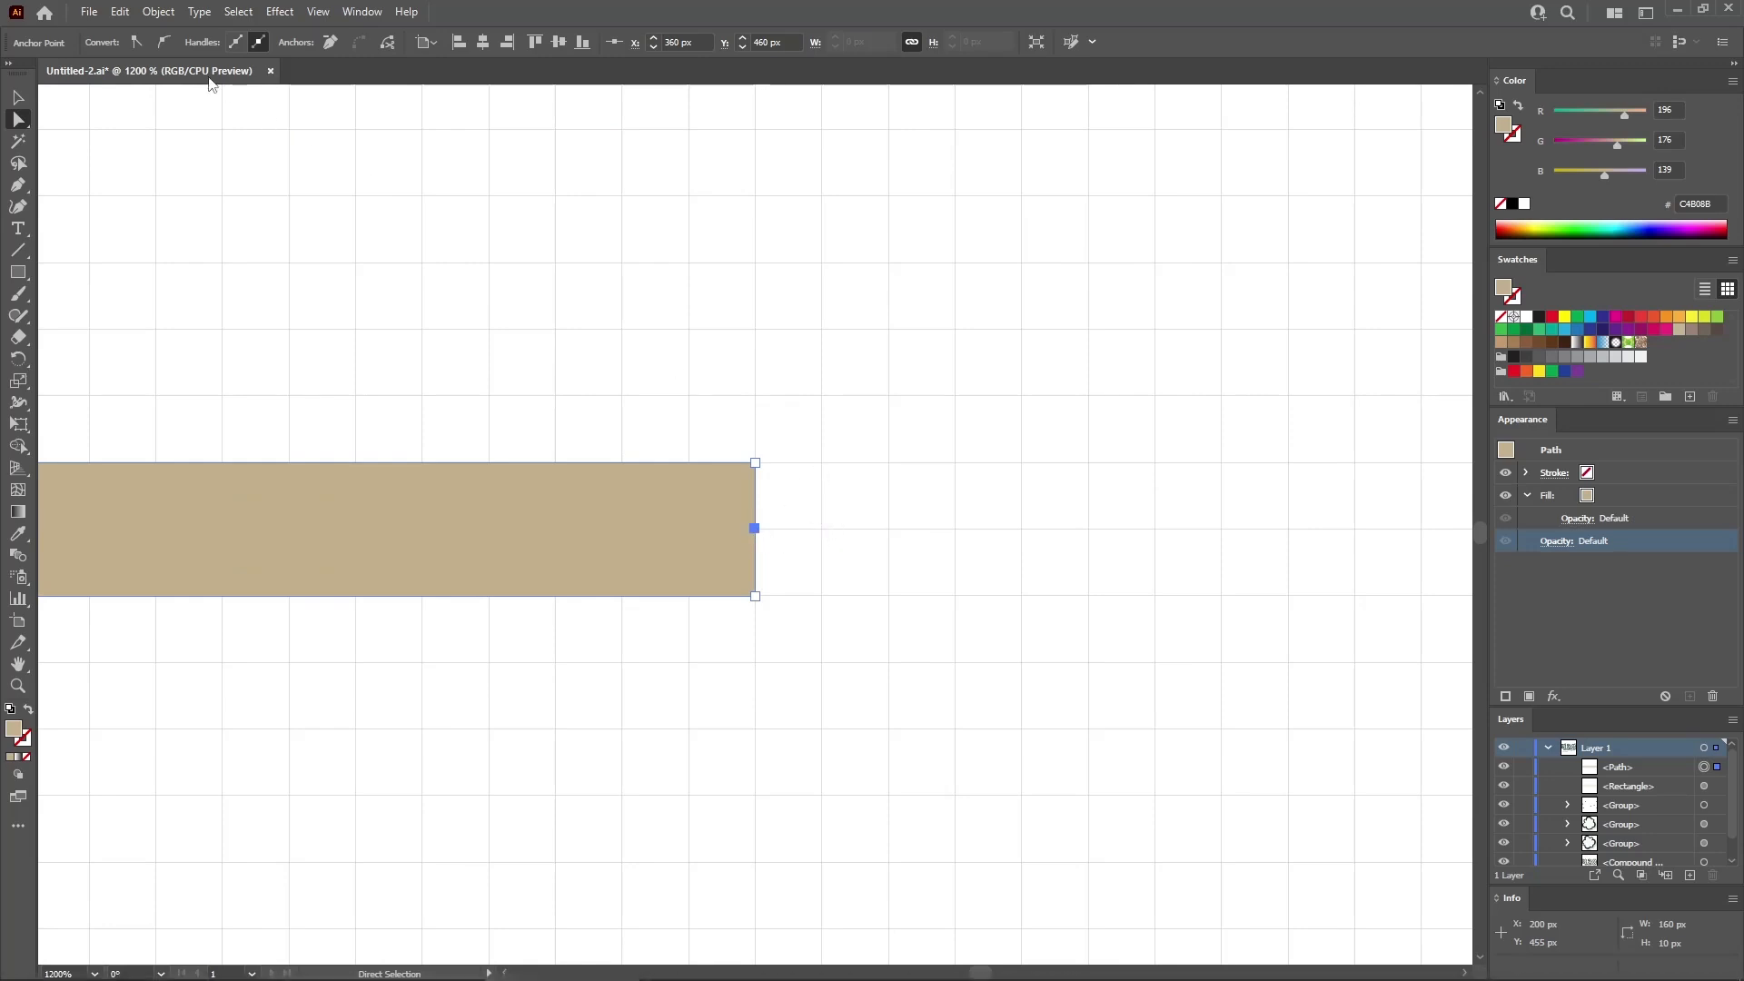
Set the gridline spacing to 1 px and move the selected end anchor 3 px outward to form a point
left_click(120, 12)
mouse_move(270, 595)
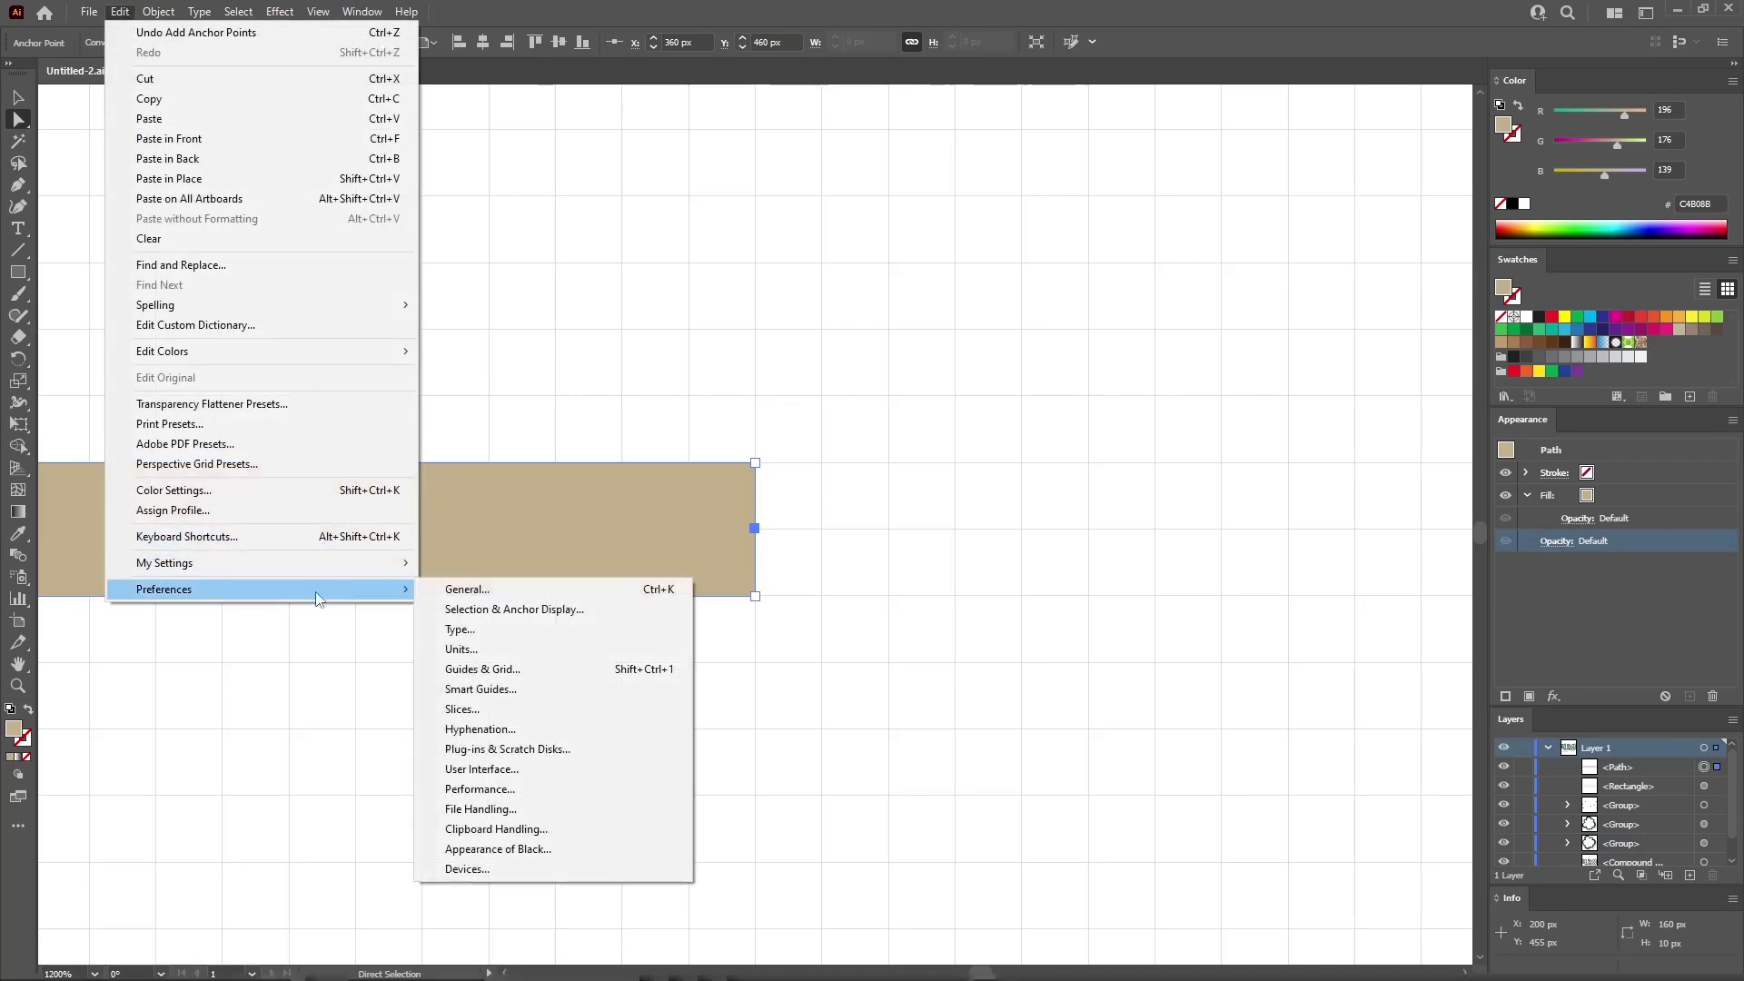
left_click(493, 672)
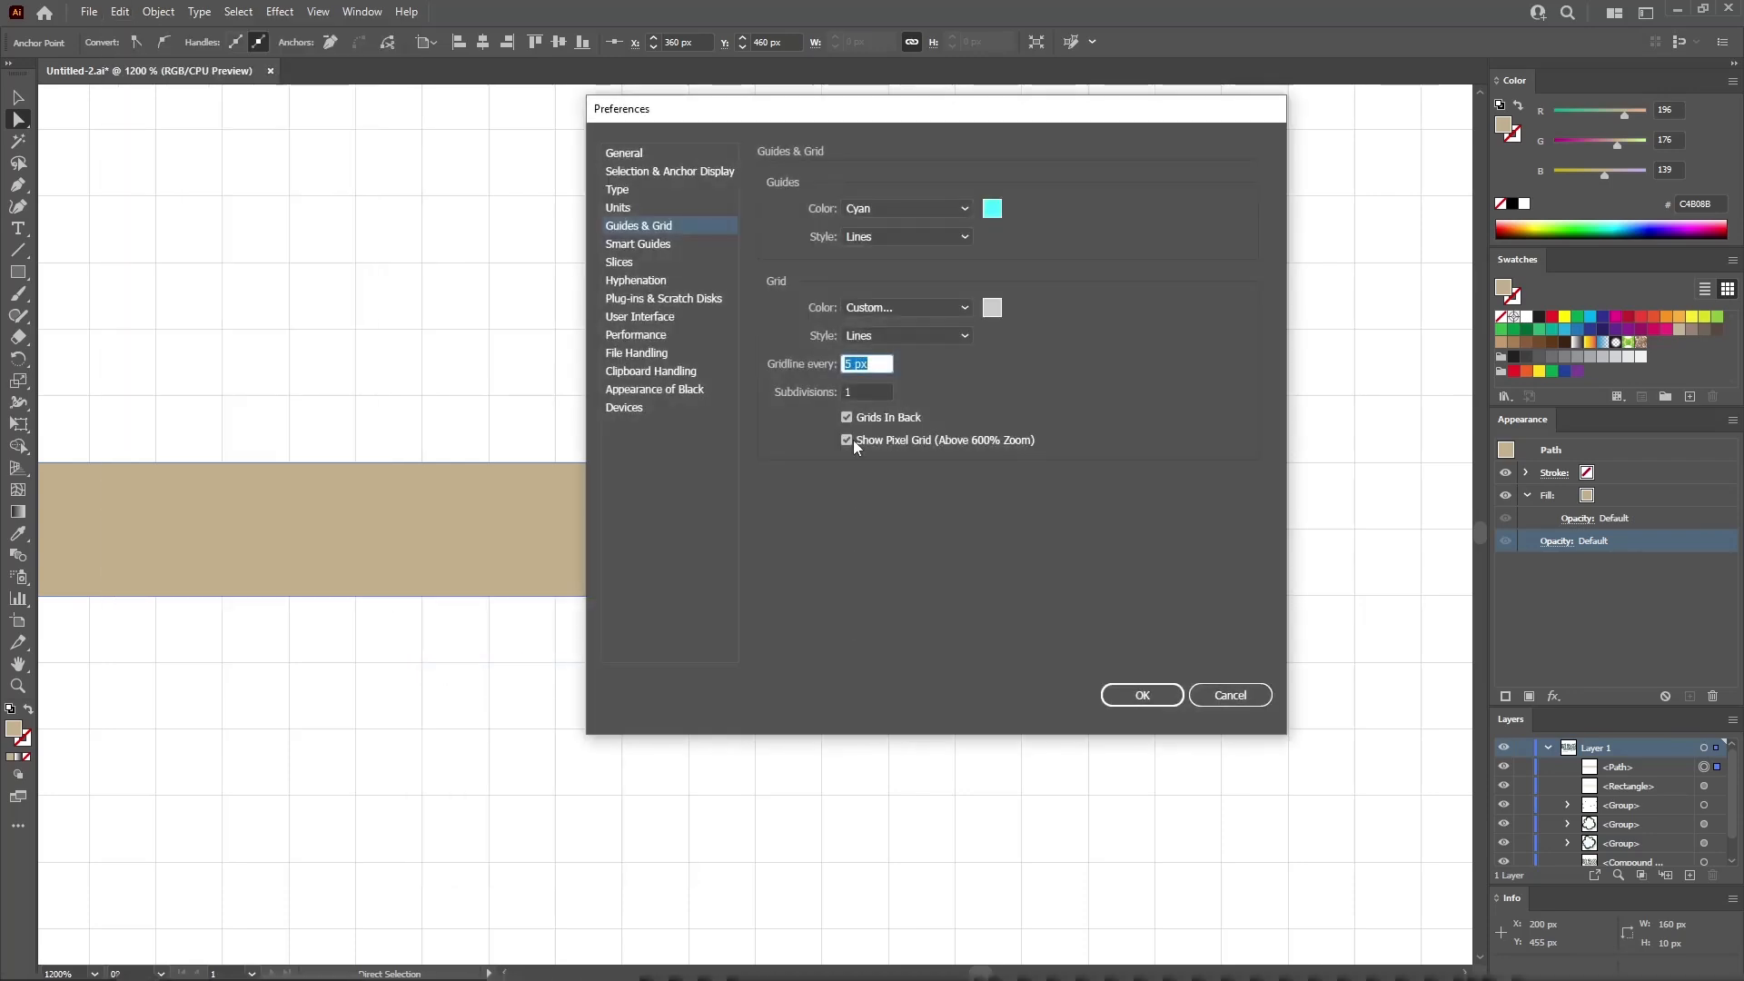
type("1")
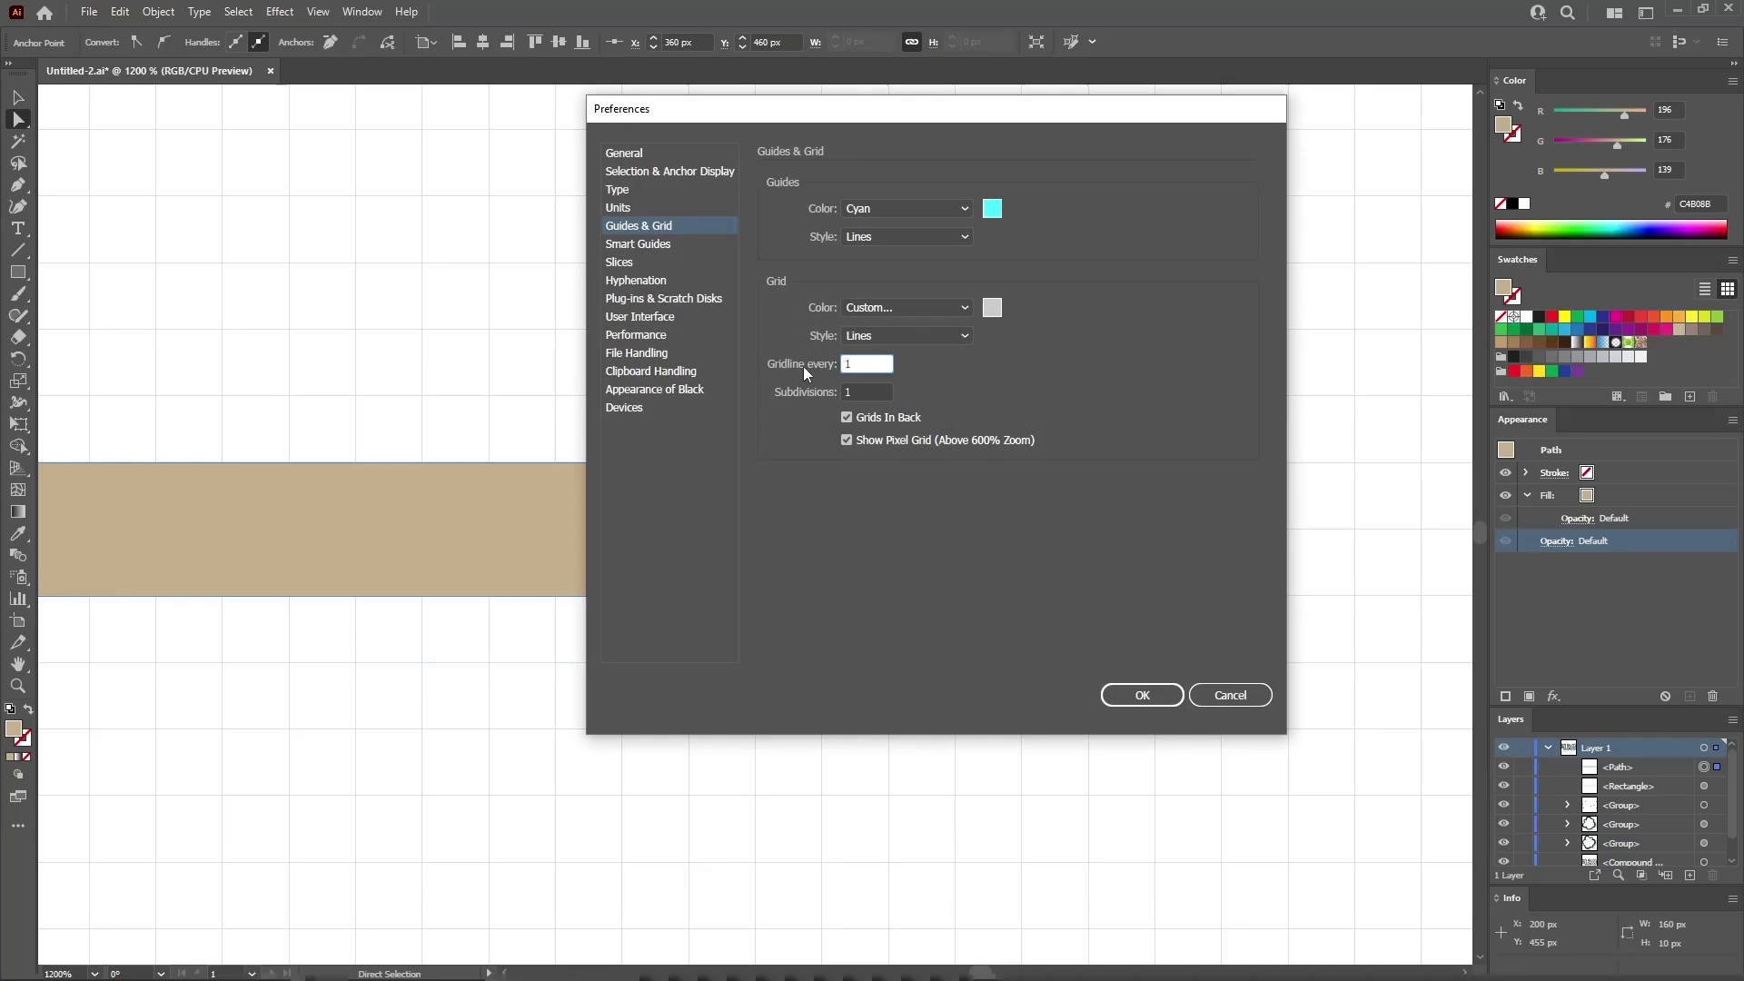
left_click(1115, 691)
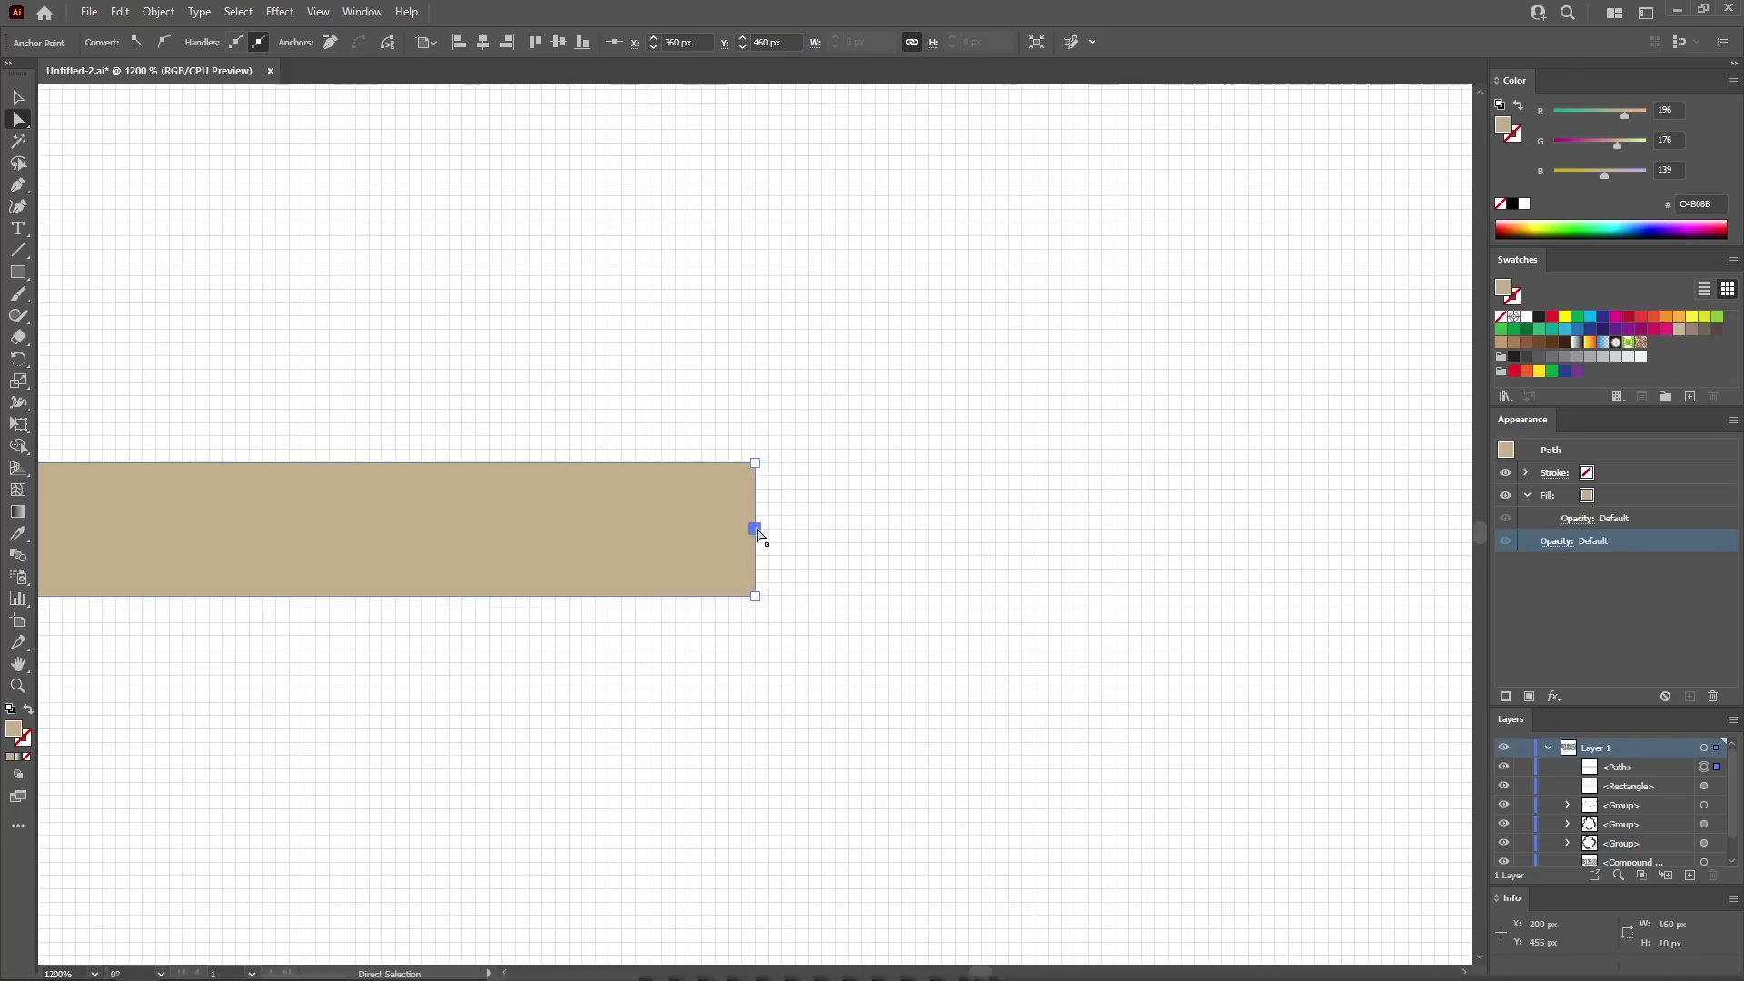
left_click_drag(758, 529, 796, 530)
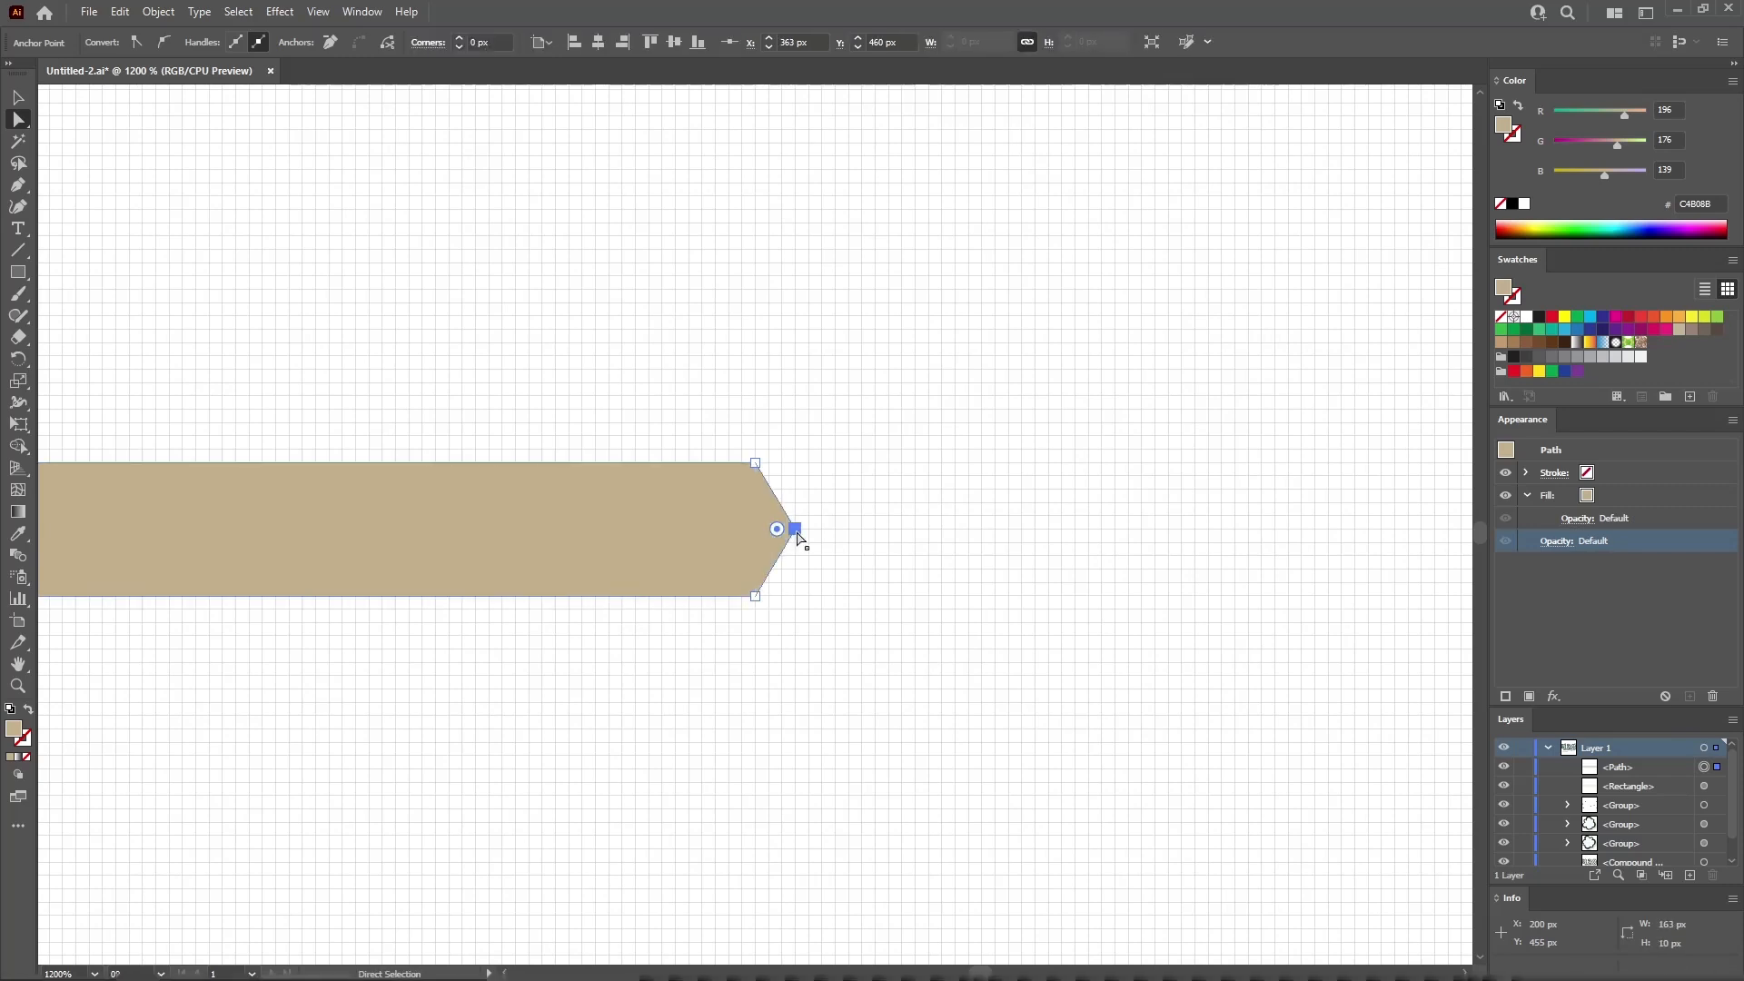
Create a 6 x 8 px ellipse beside the pointed end of the tan shape
left_click_drag(18, 273, 98, 314)
left_click(786, 425)
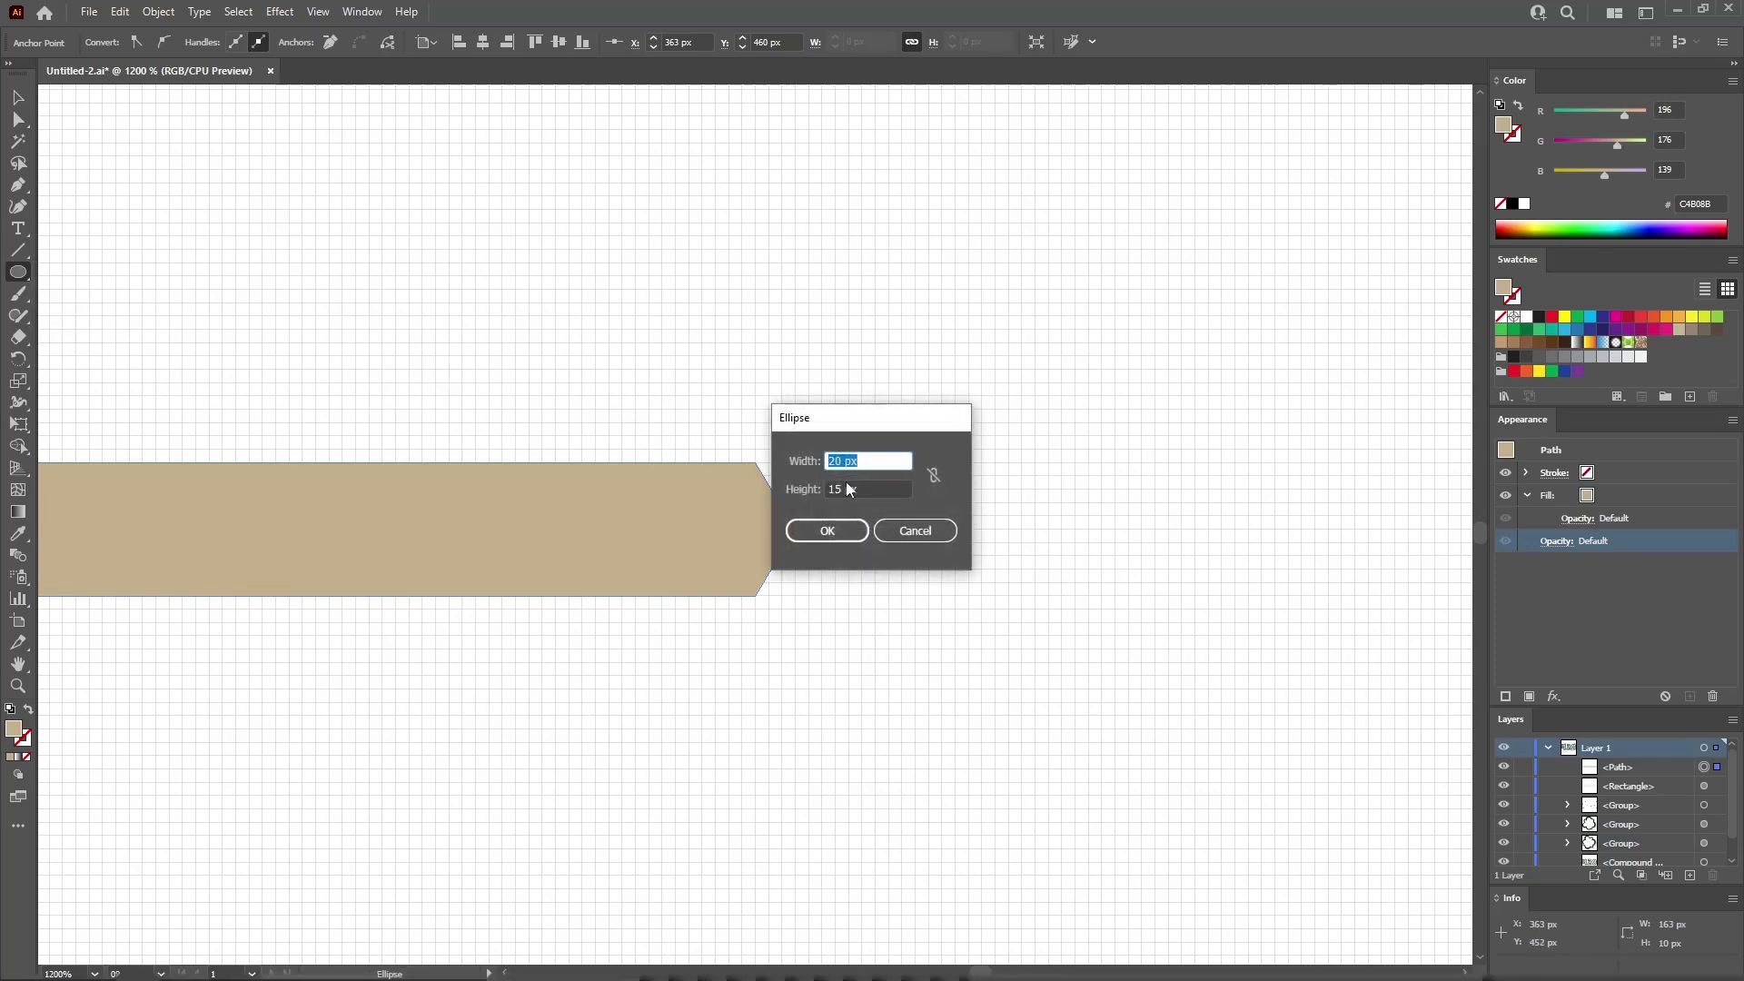
type("6")
key("Tab")
type("8")
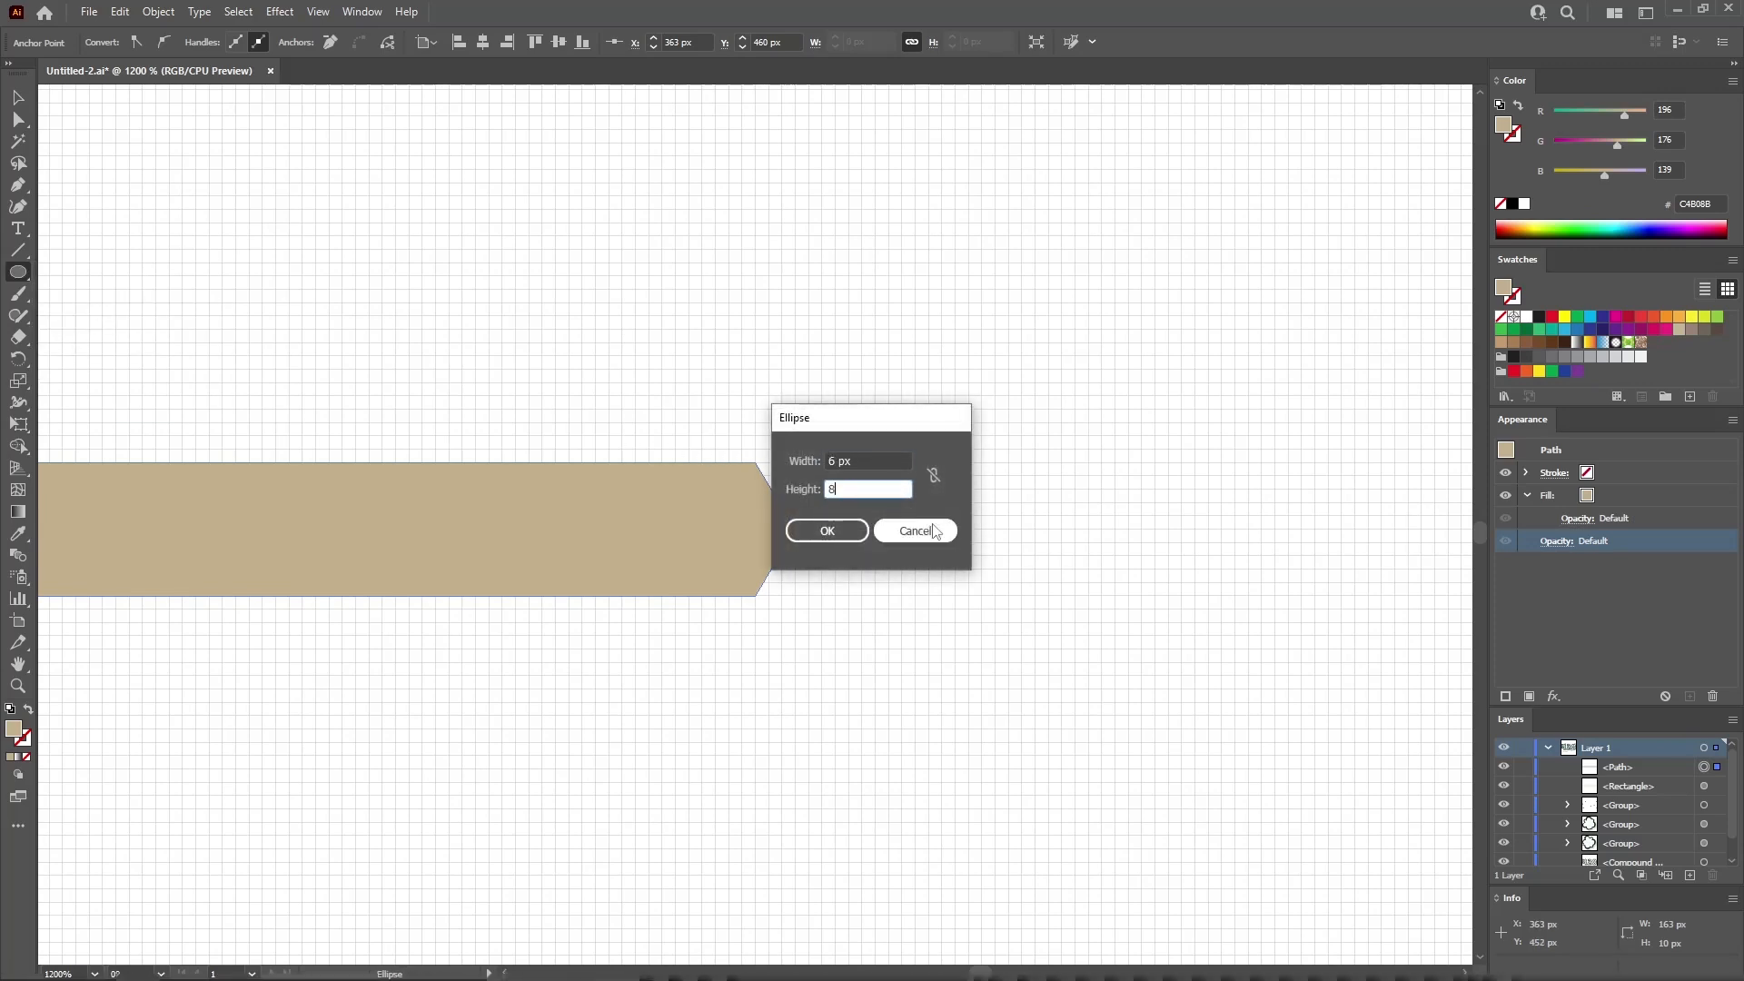
key("Return")
Set the small ellipse's fill to R 190, G 30, B 45
left_click(1654, 498)
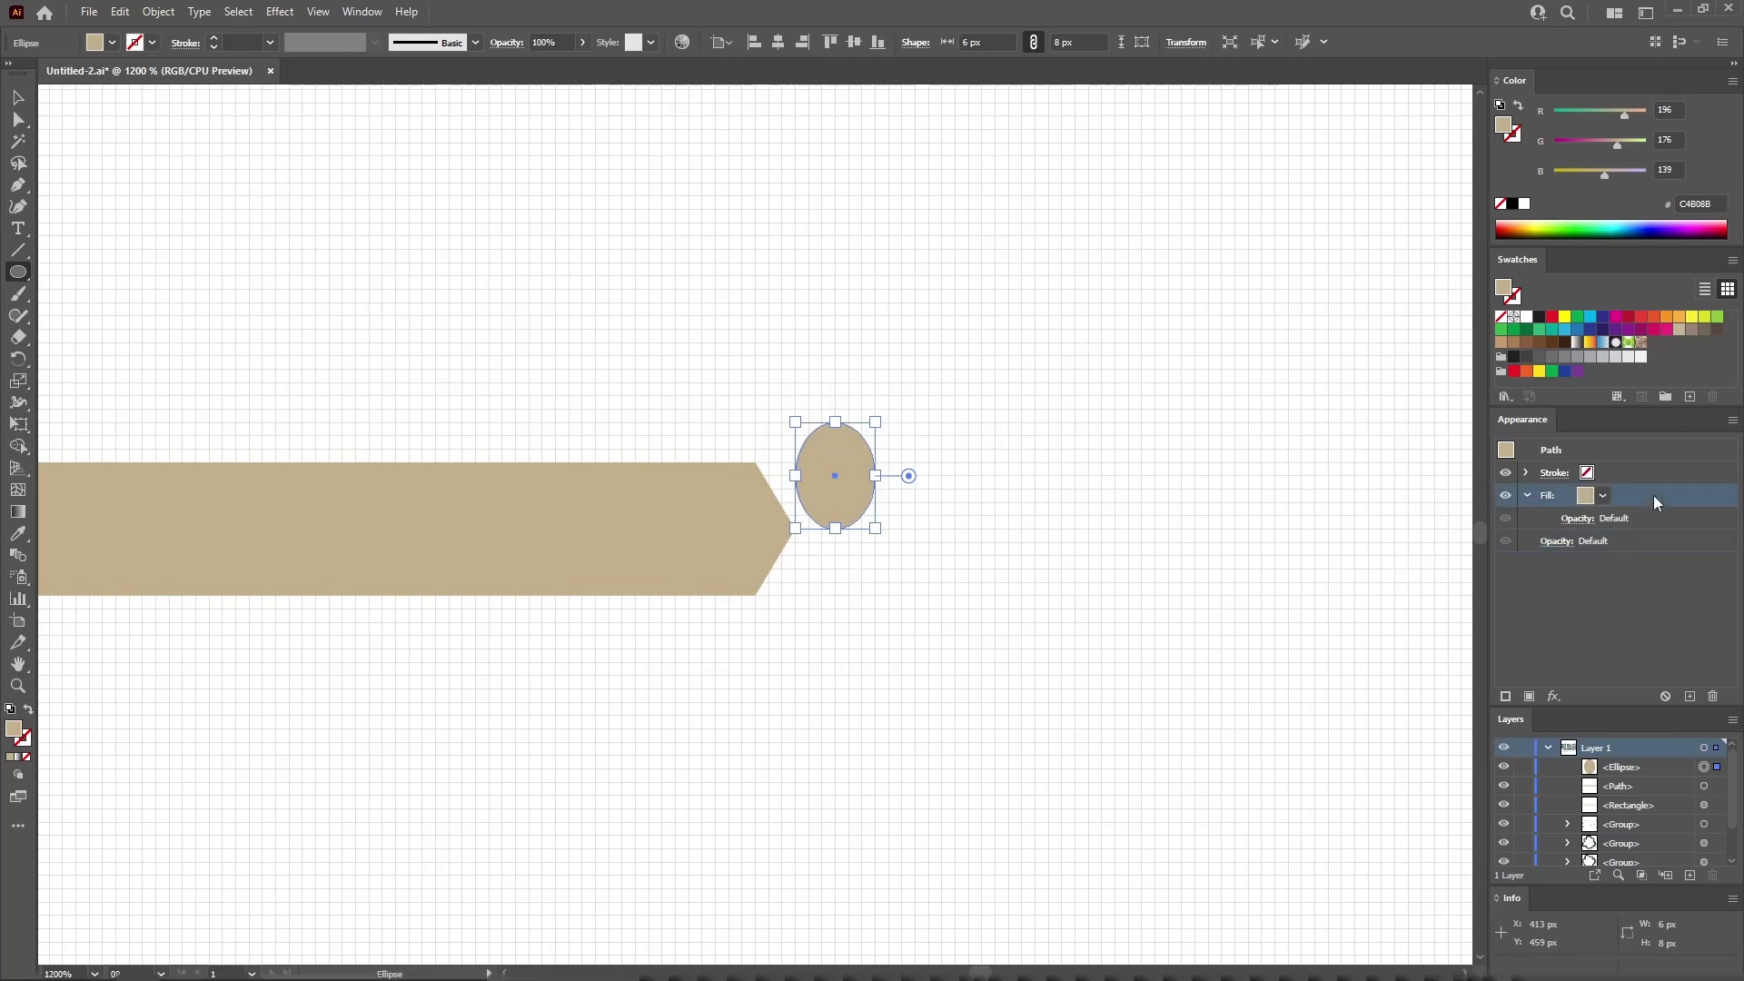
left_click(1668, 110)
type("190")
key("Tab")
type("30")
key("Tab")
type("45")
key("Return")
Center the red ellipse on the tan shape's tip and move its rightmost anchor 2 px outward
left_click(26, 100)
left_click_drag(836, 471, 796, 514)
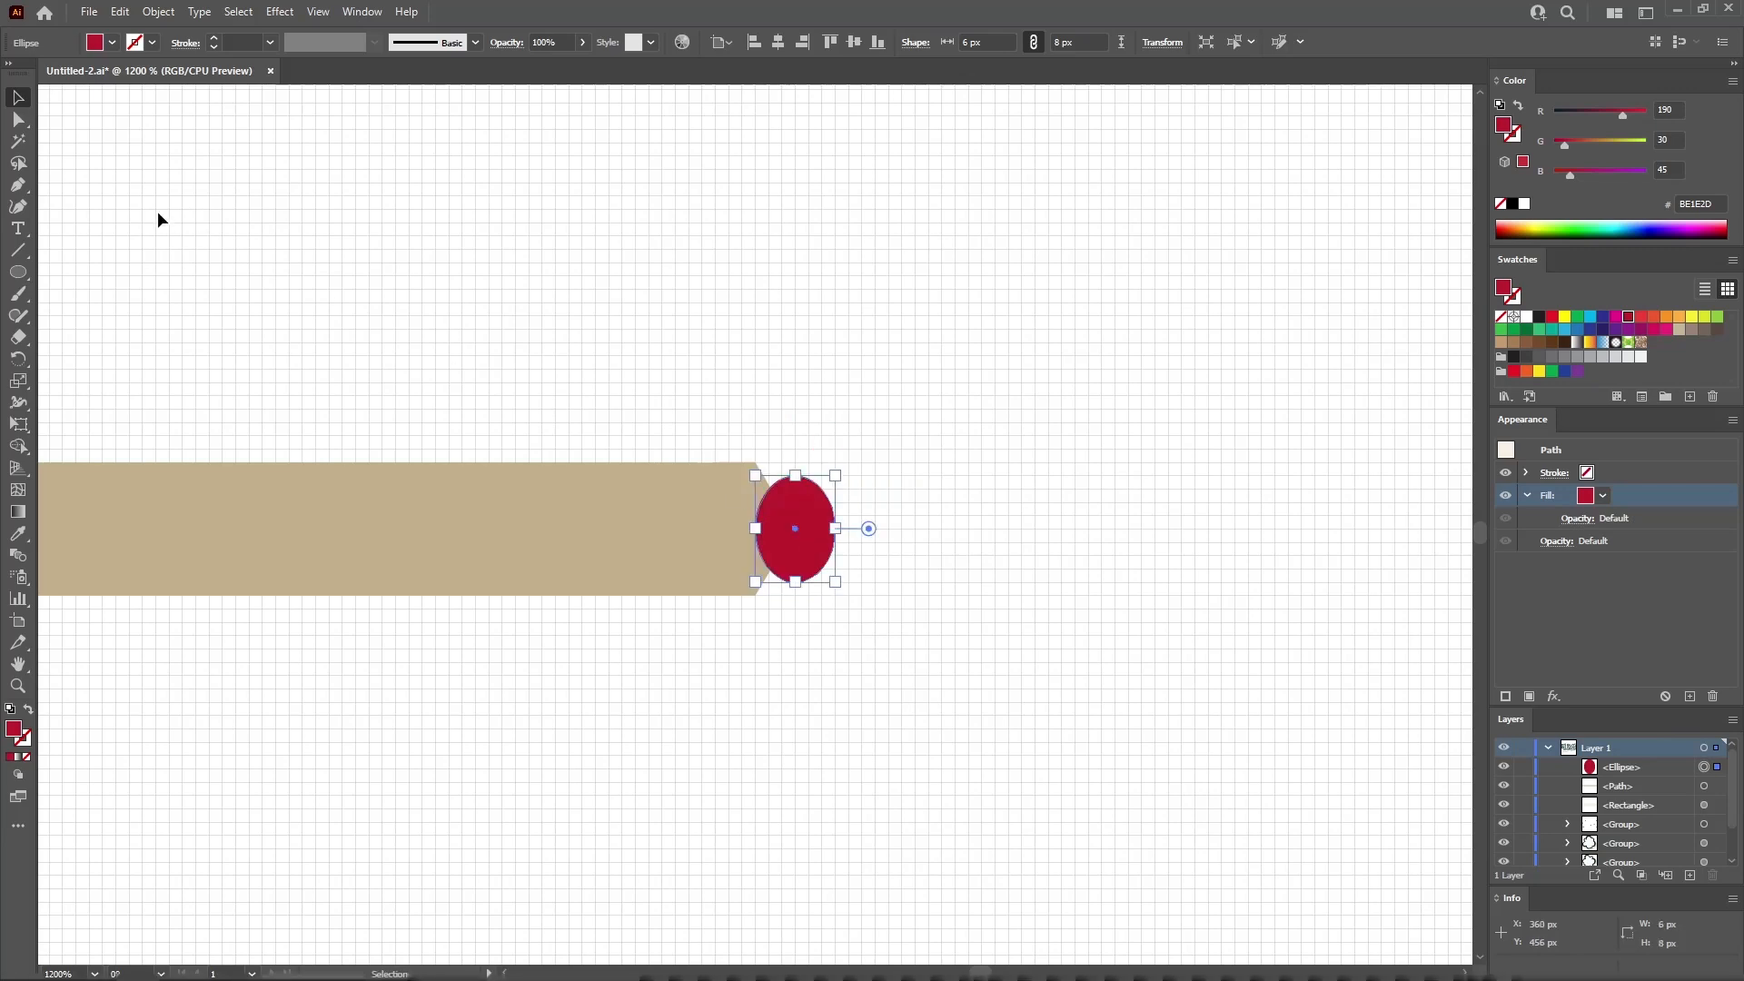
left_click(18, 119)
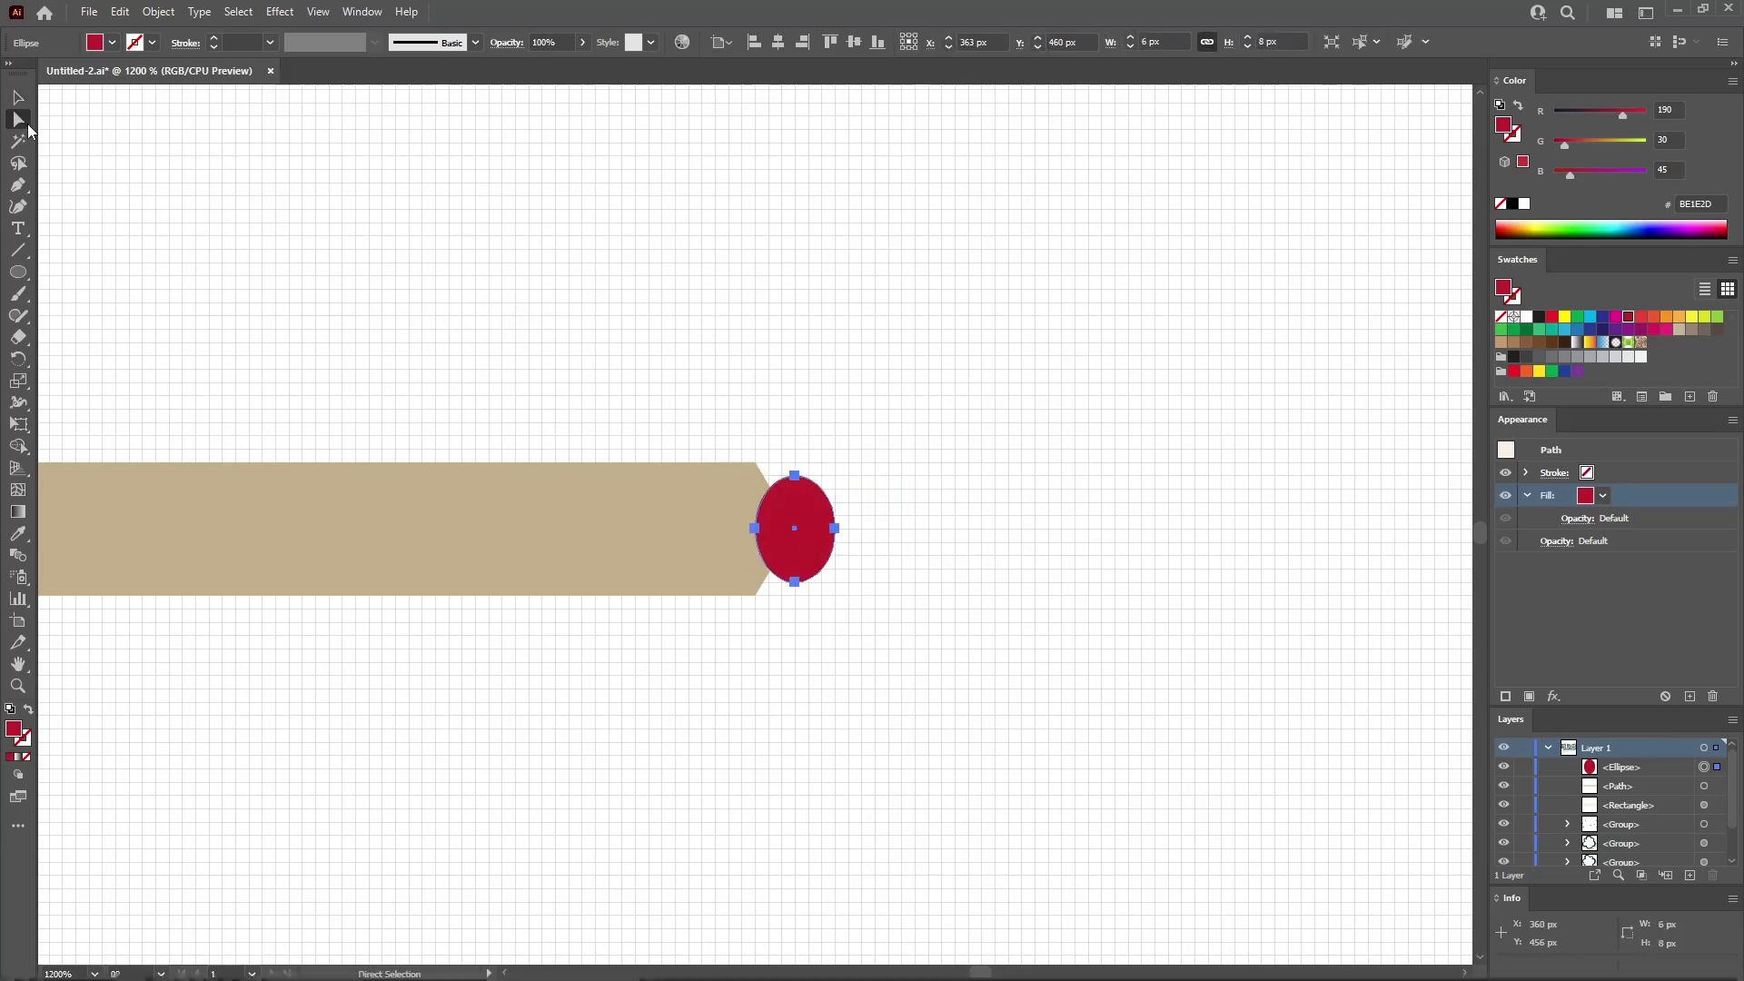
left_click(835, 529)
left_click_drag(836, 531, 862, 531)
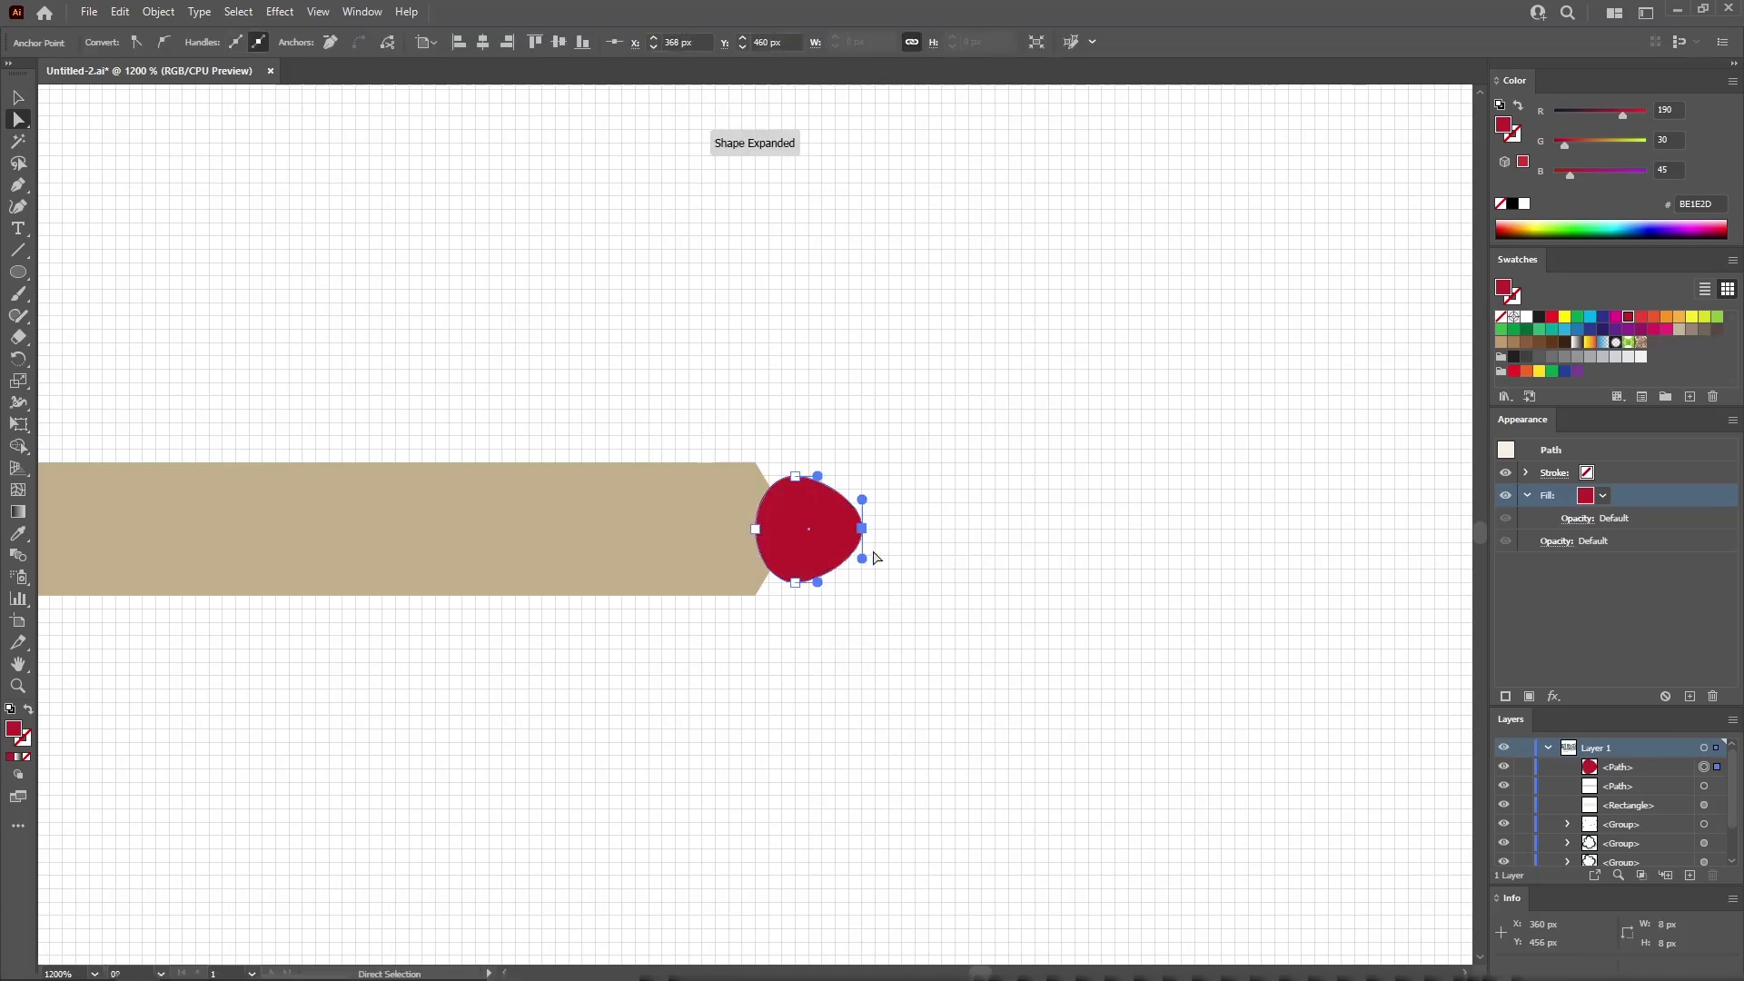
Convert the top and bottom anchors of the red shape to corner points
left_click(18, 185)
left_click(101, 250)
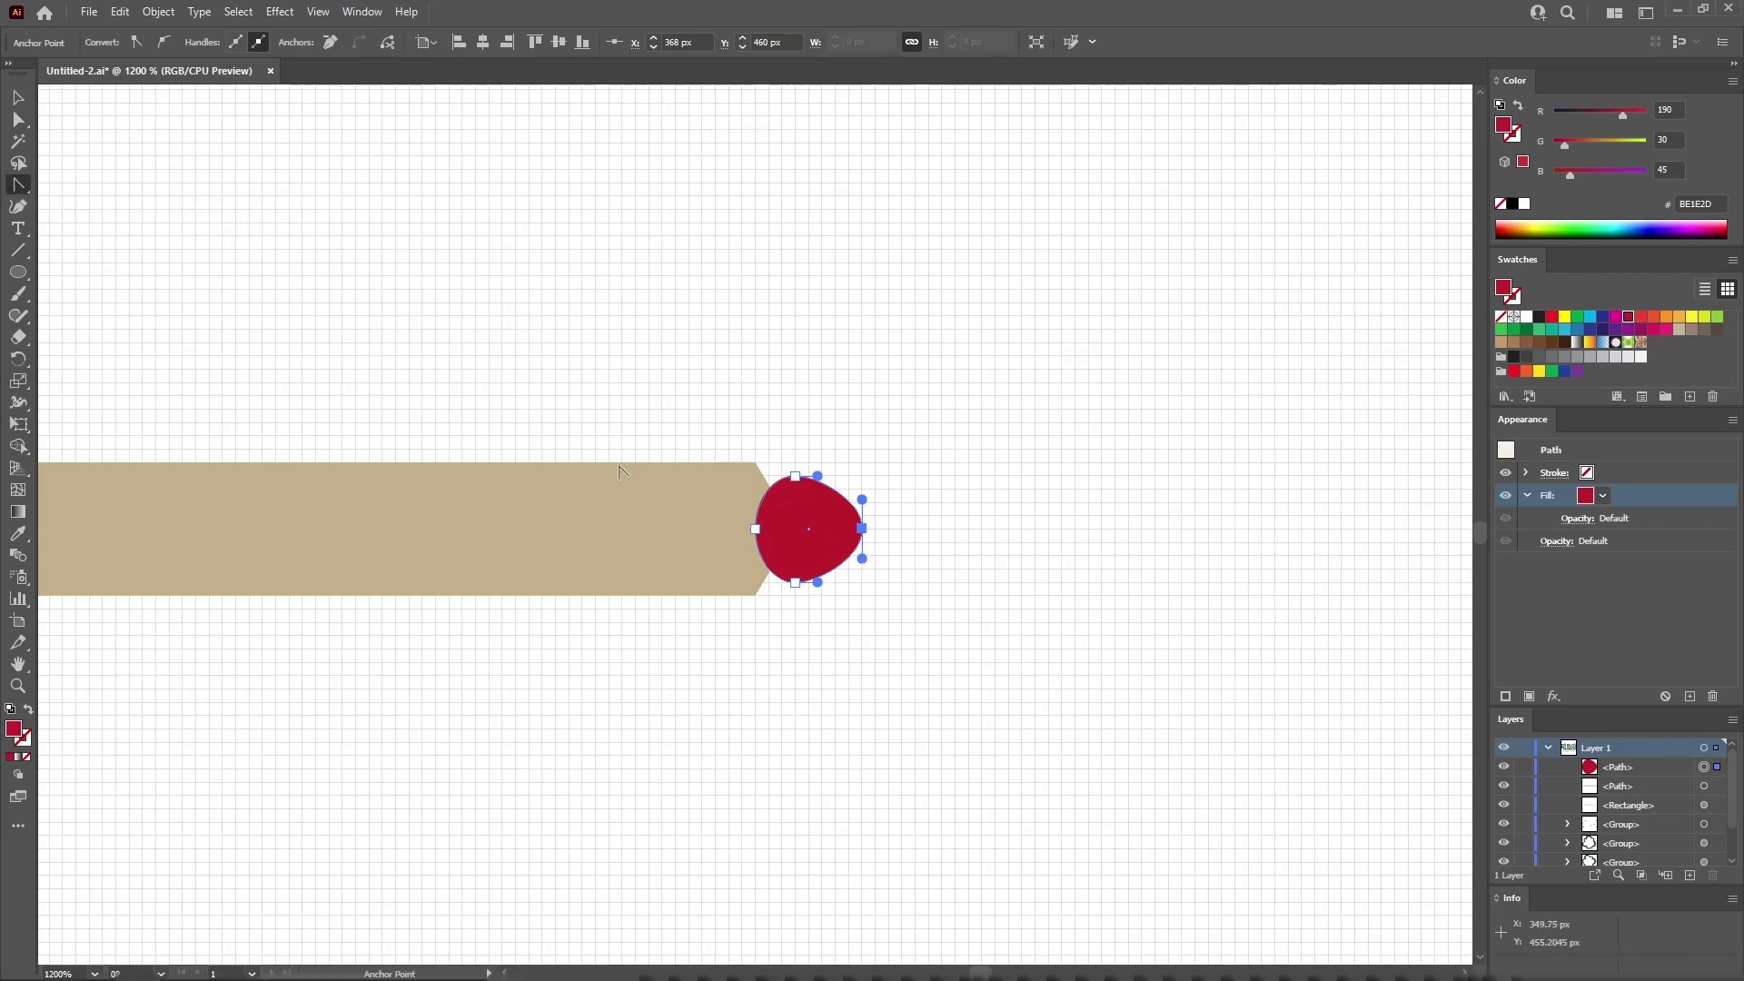
left_click(795, 477)
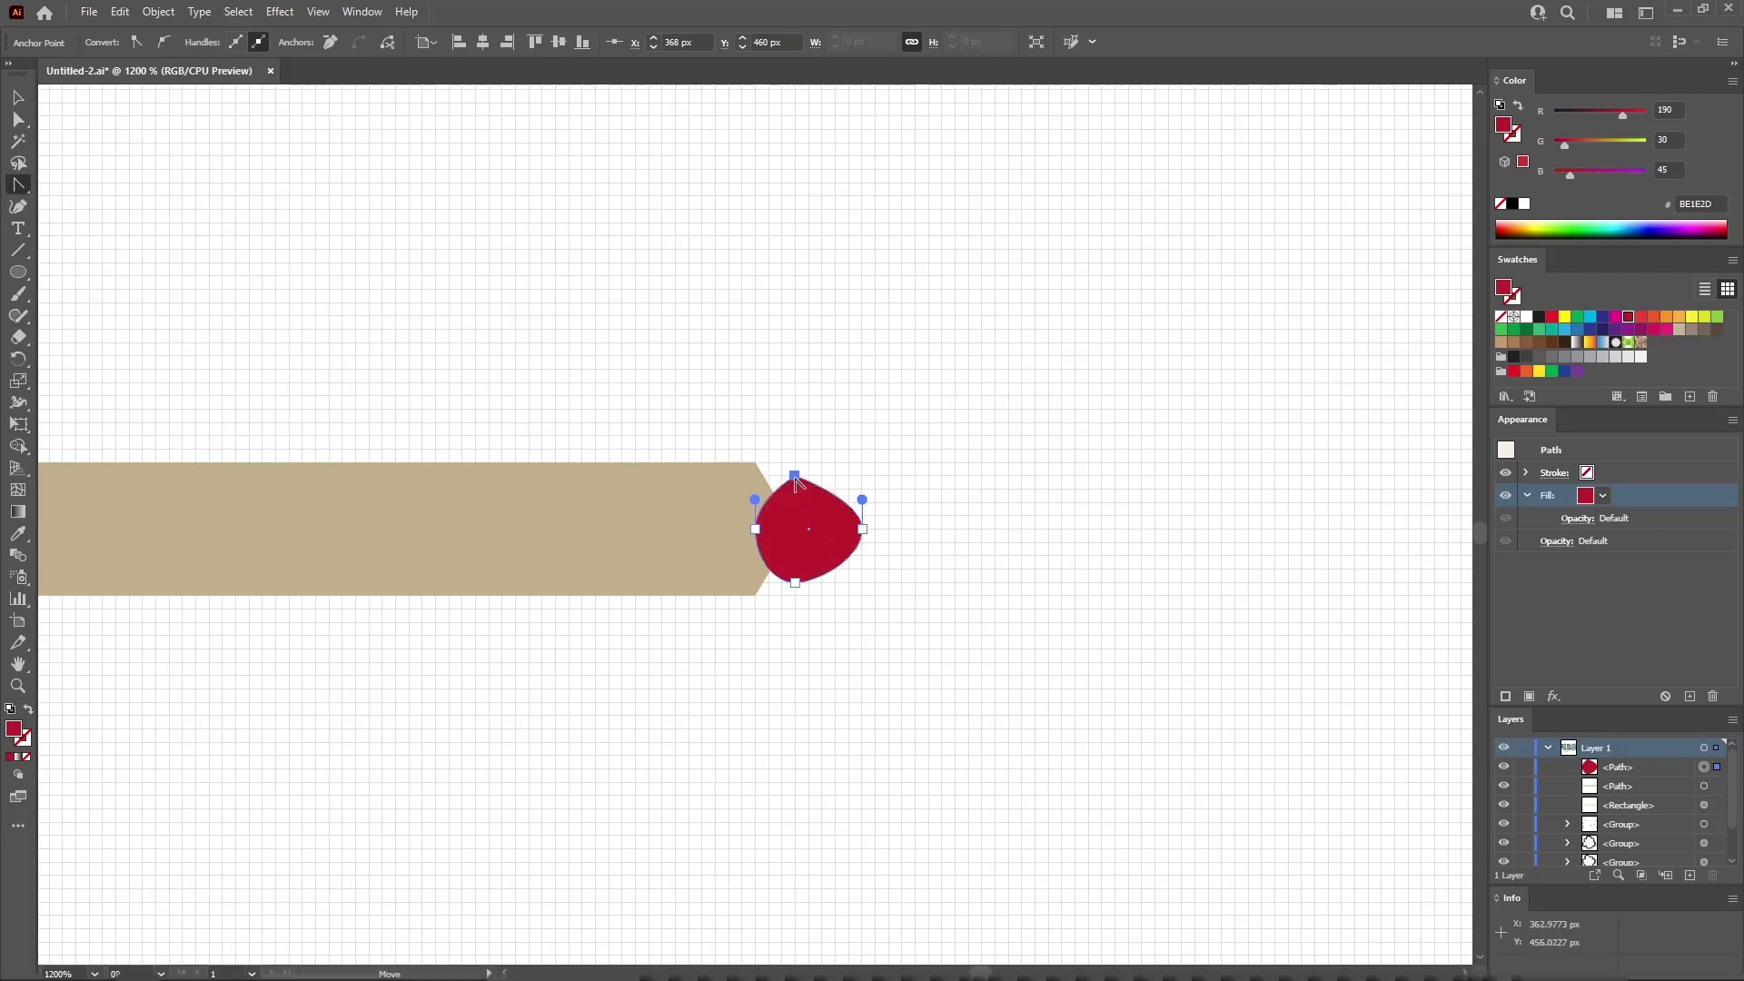
left_click(795, 582)
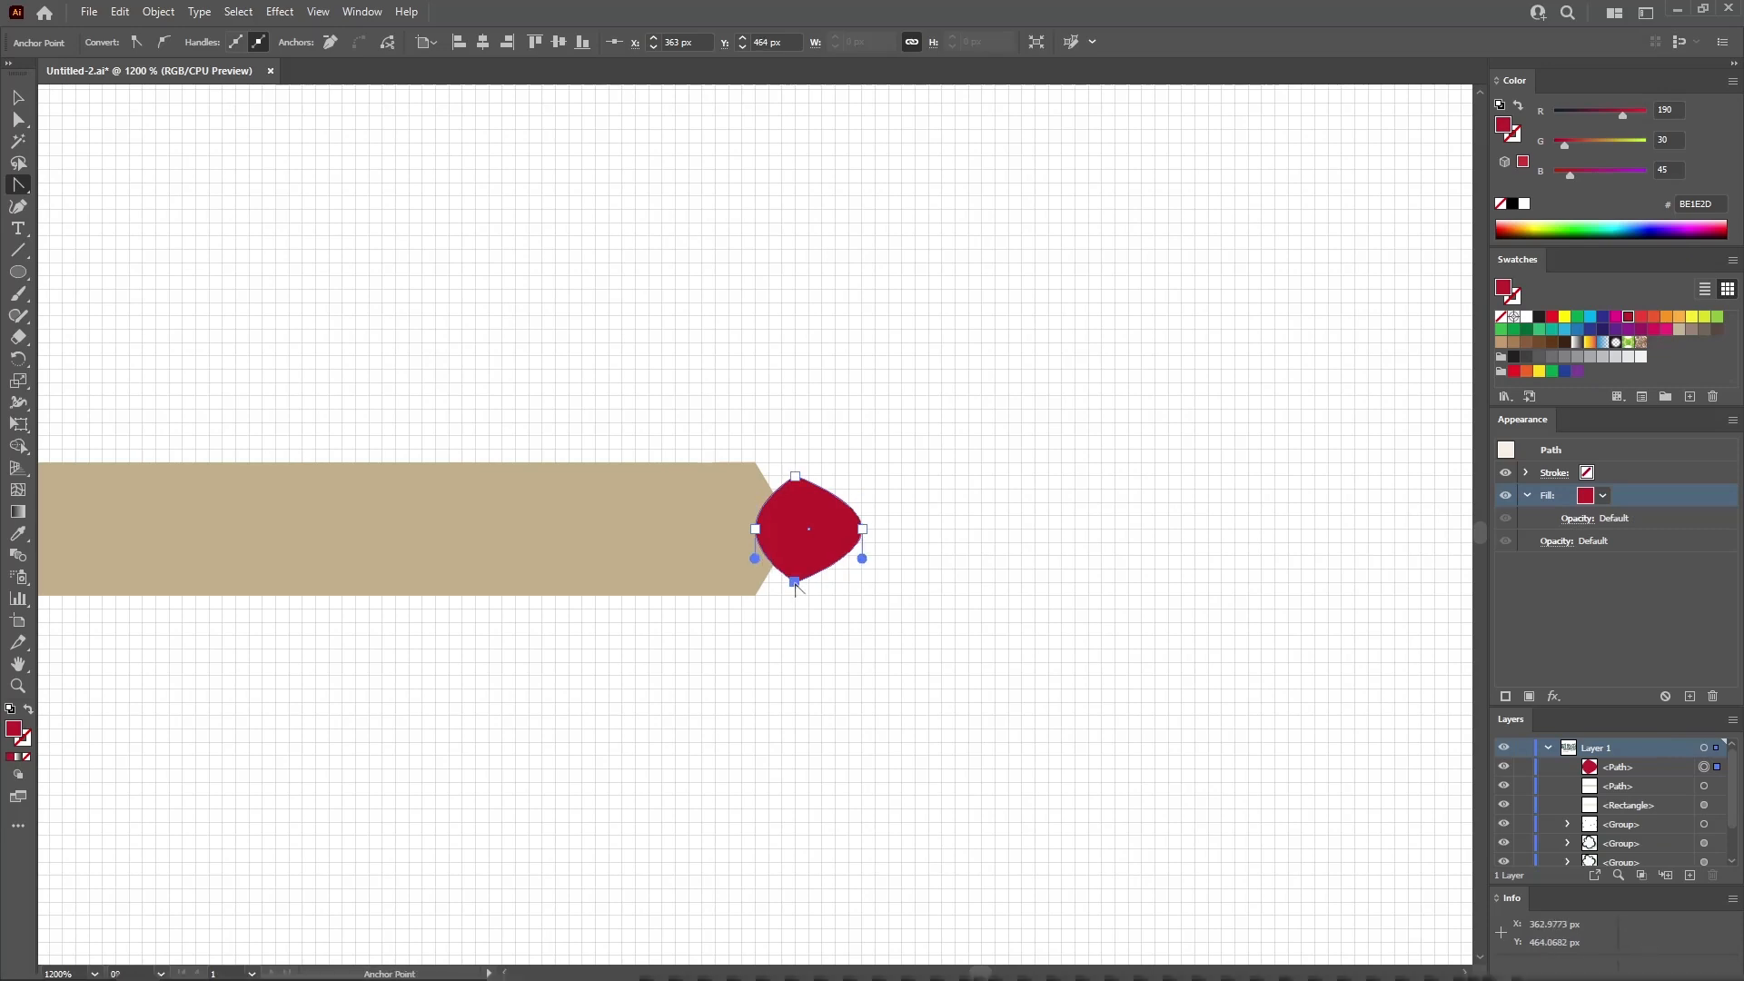
Apply a vertical Bulge warp with 100% bend to the long tan shape and deselect it
key("ctrl+0")
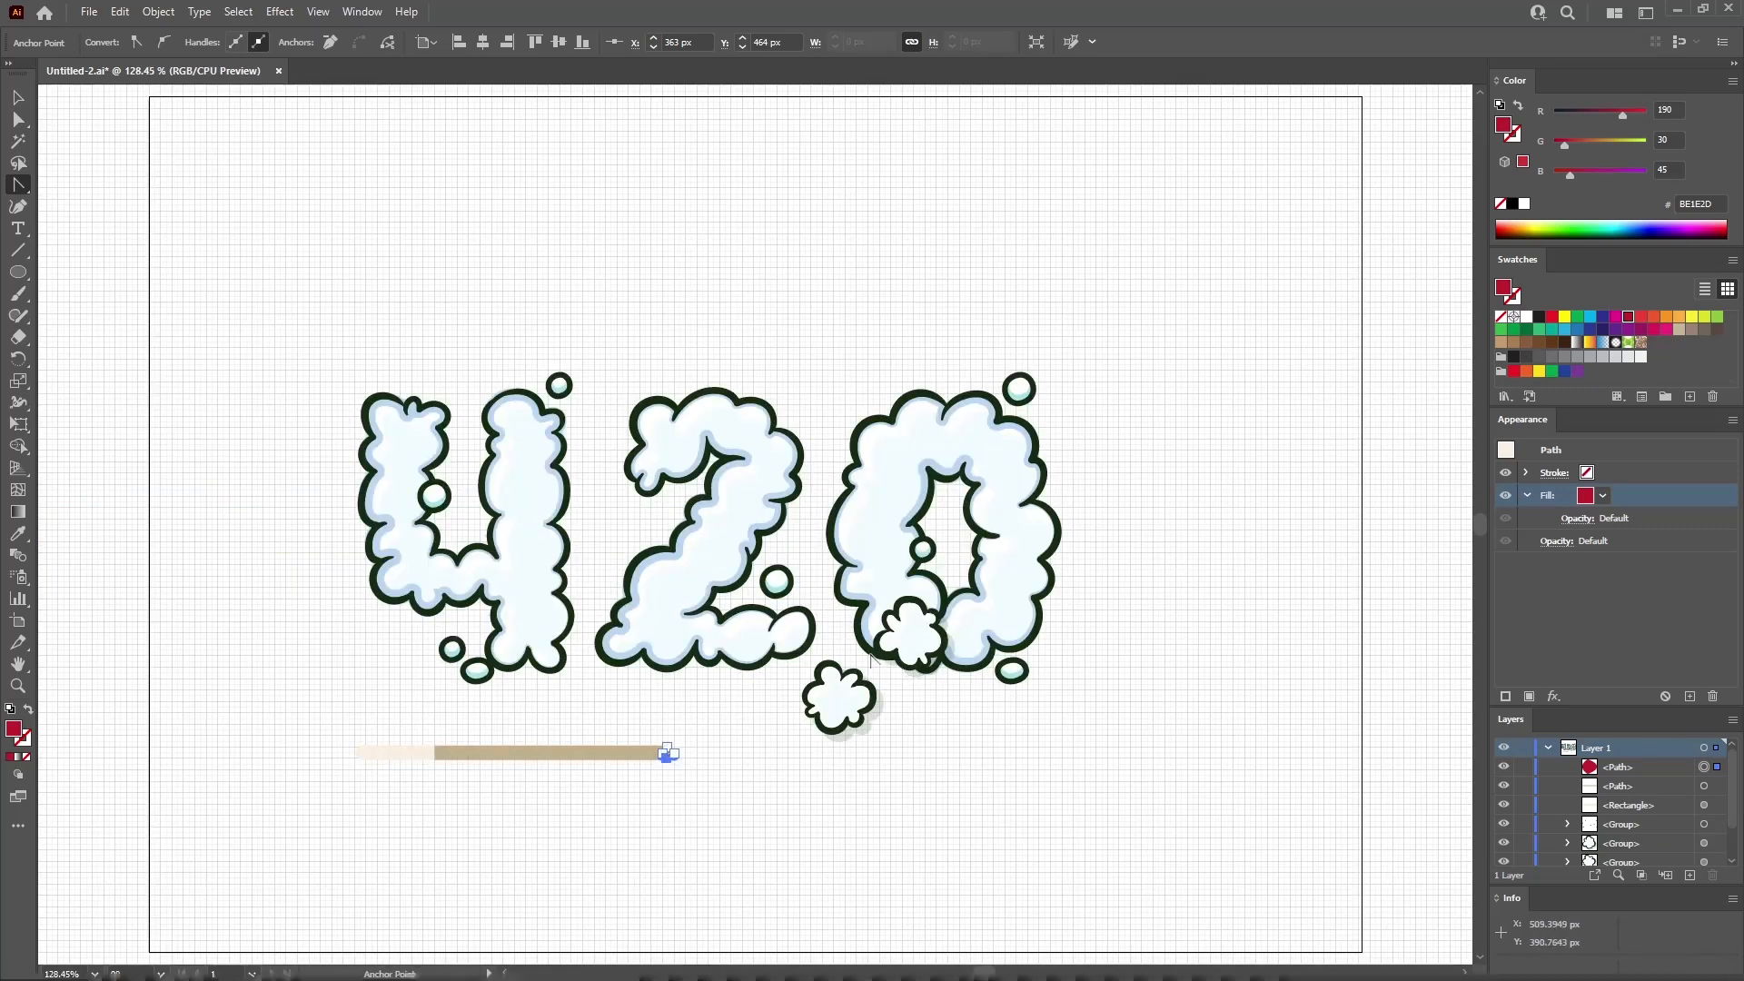
left_click(19, 98)
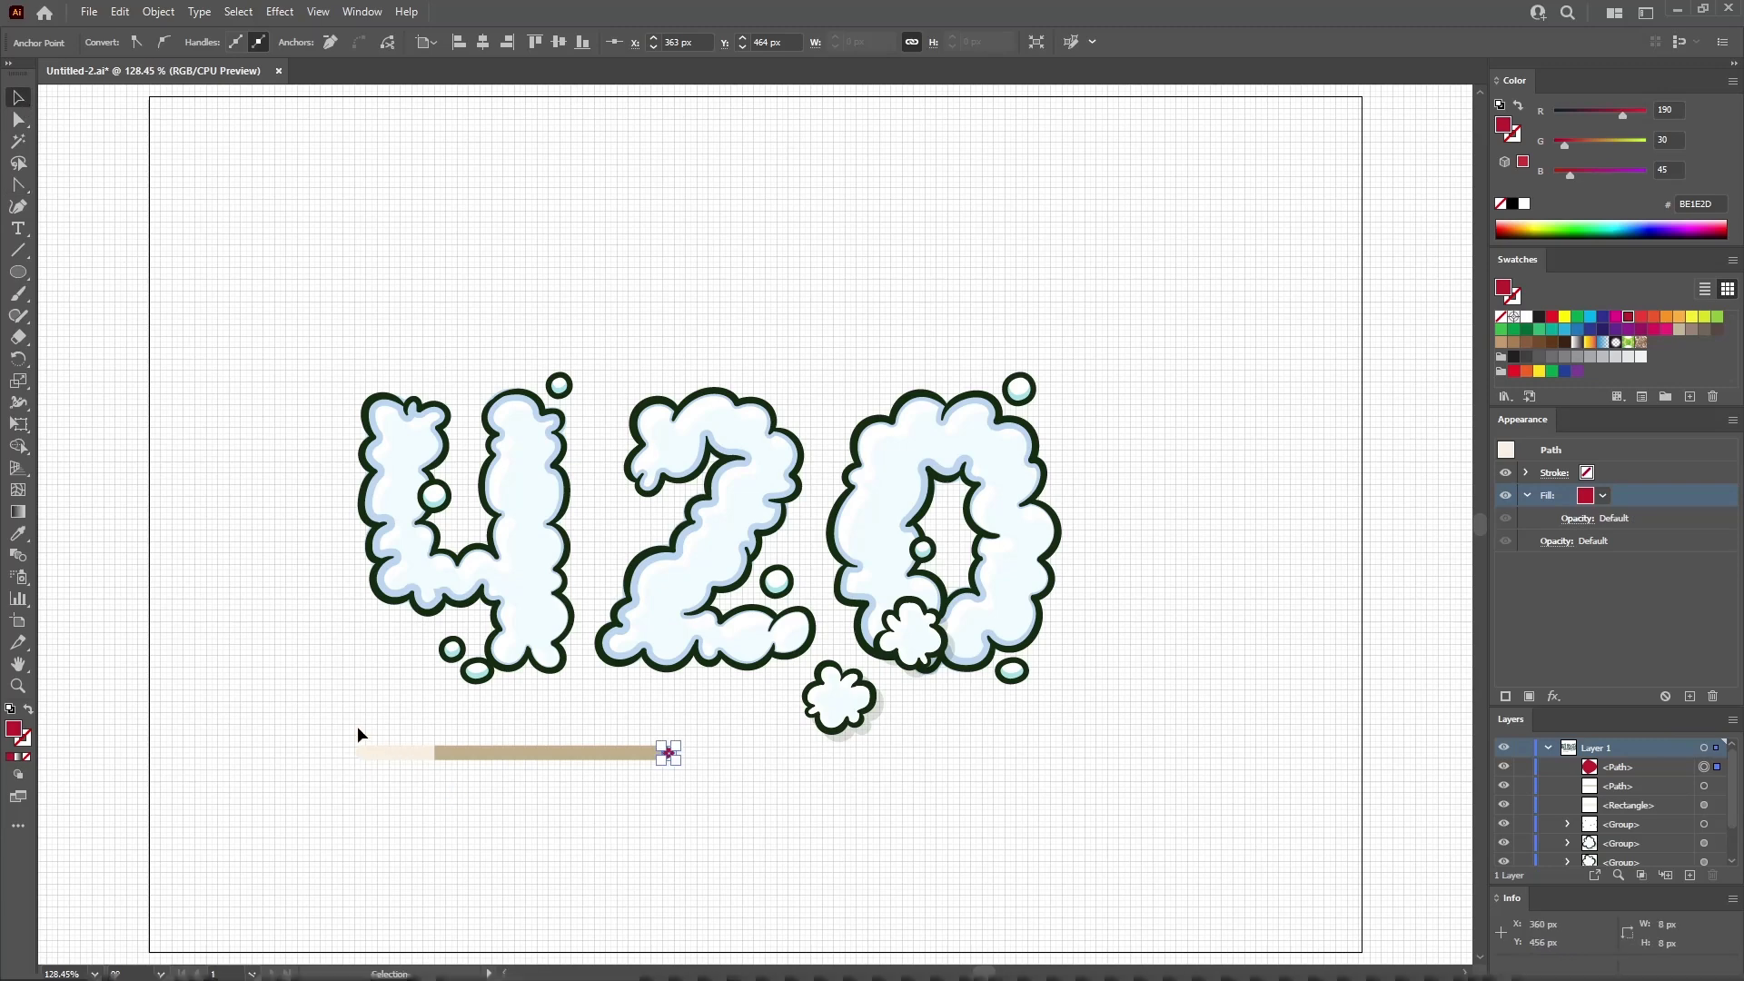
left_click_drag(487, 781, 689, 821)
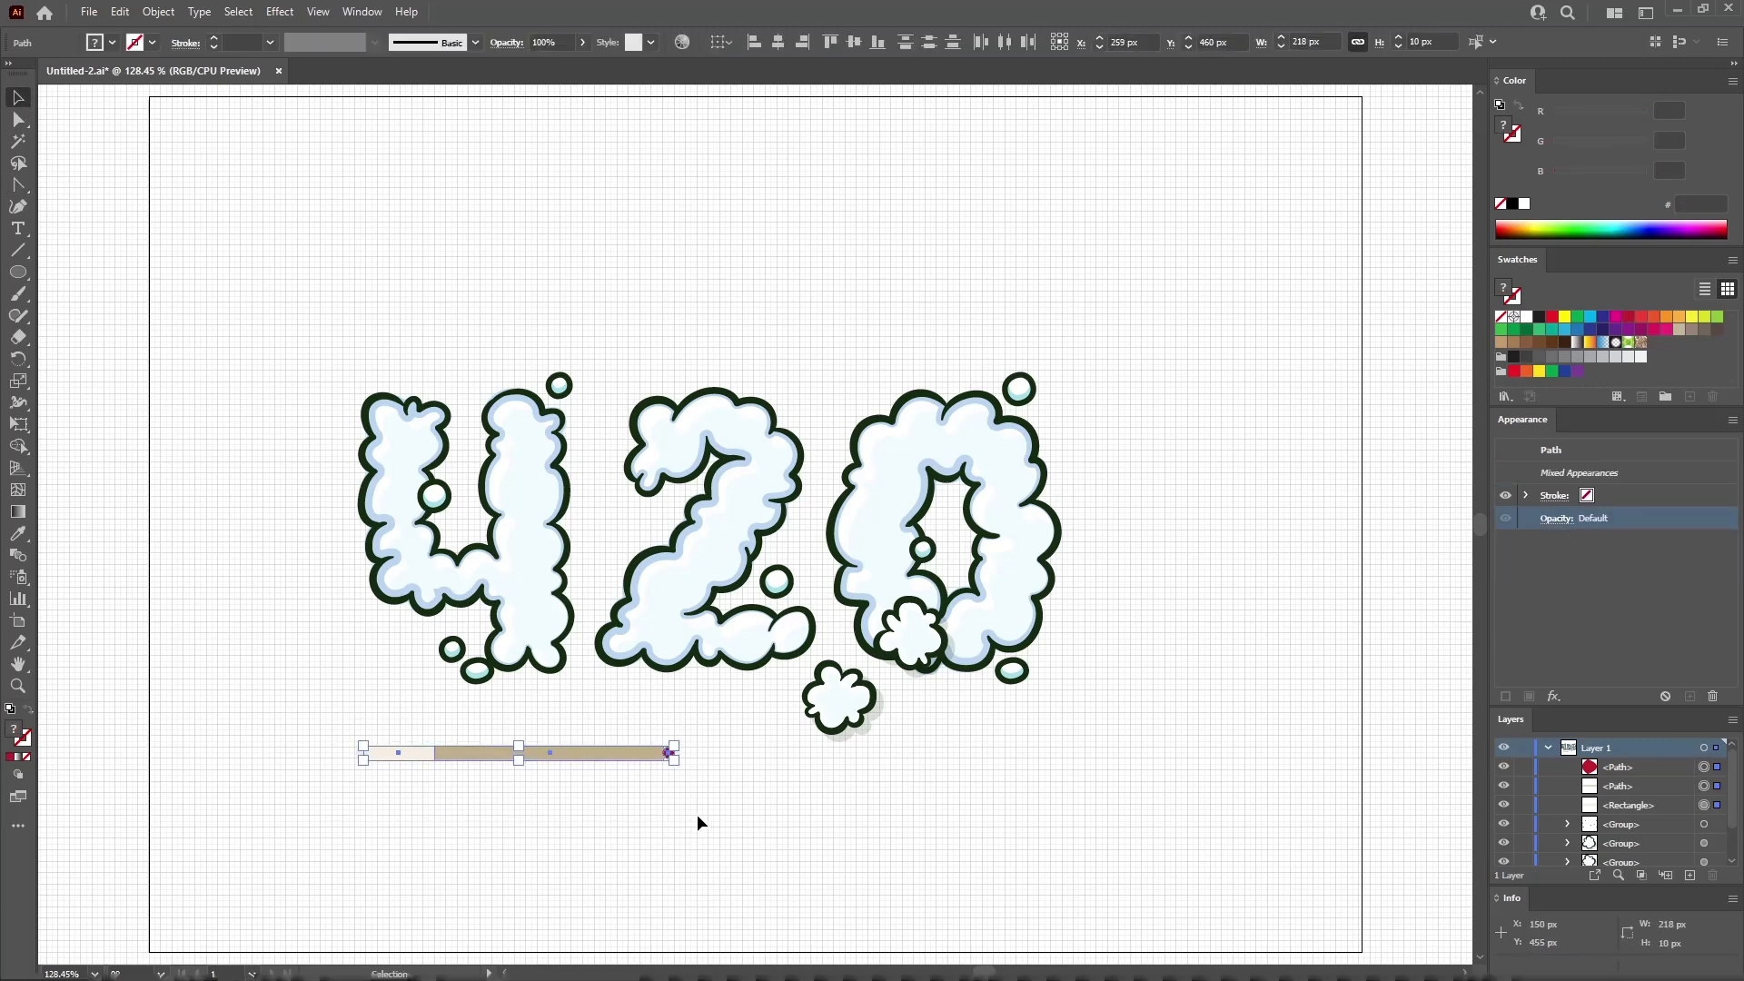
key("ctrl+equal")
key("ctrl+equal")
key("ctrl+equal")
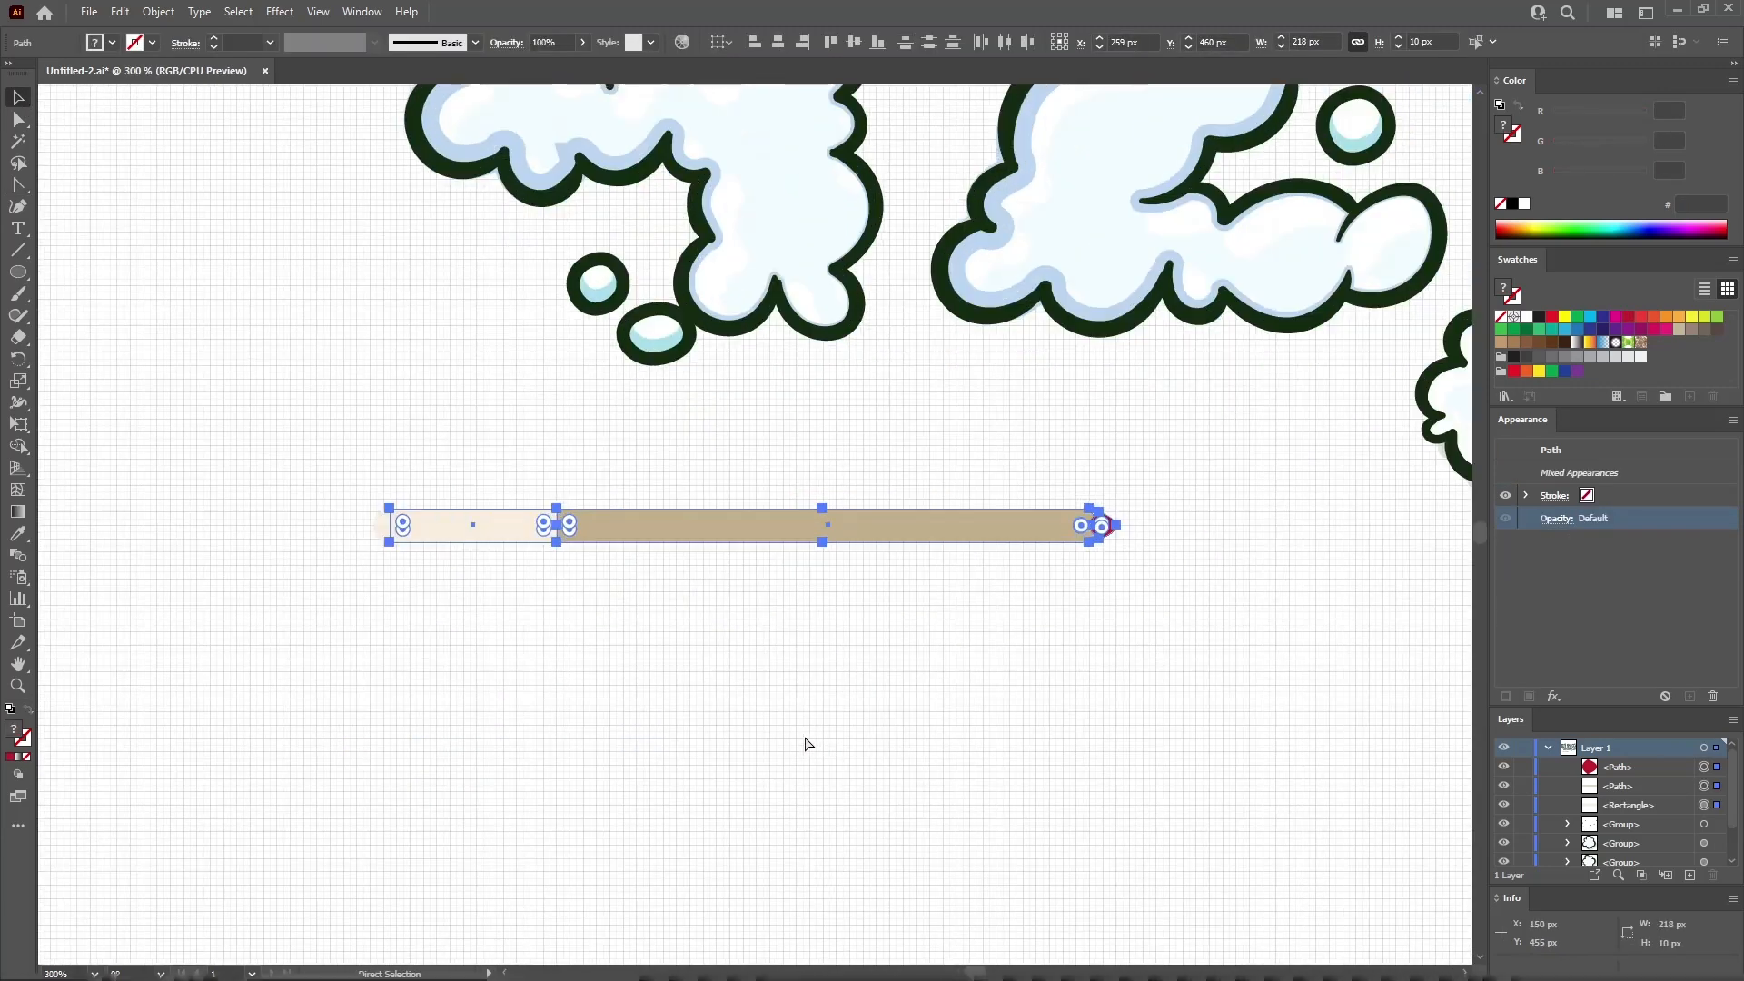
key("ctrl+equal")
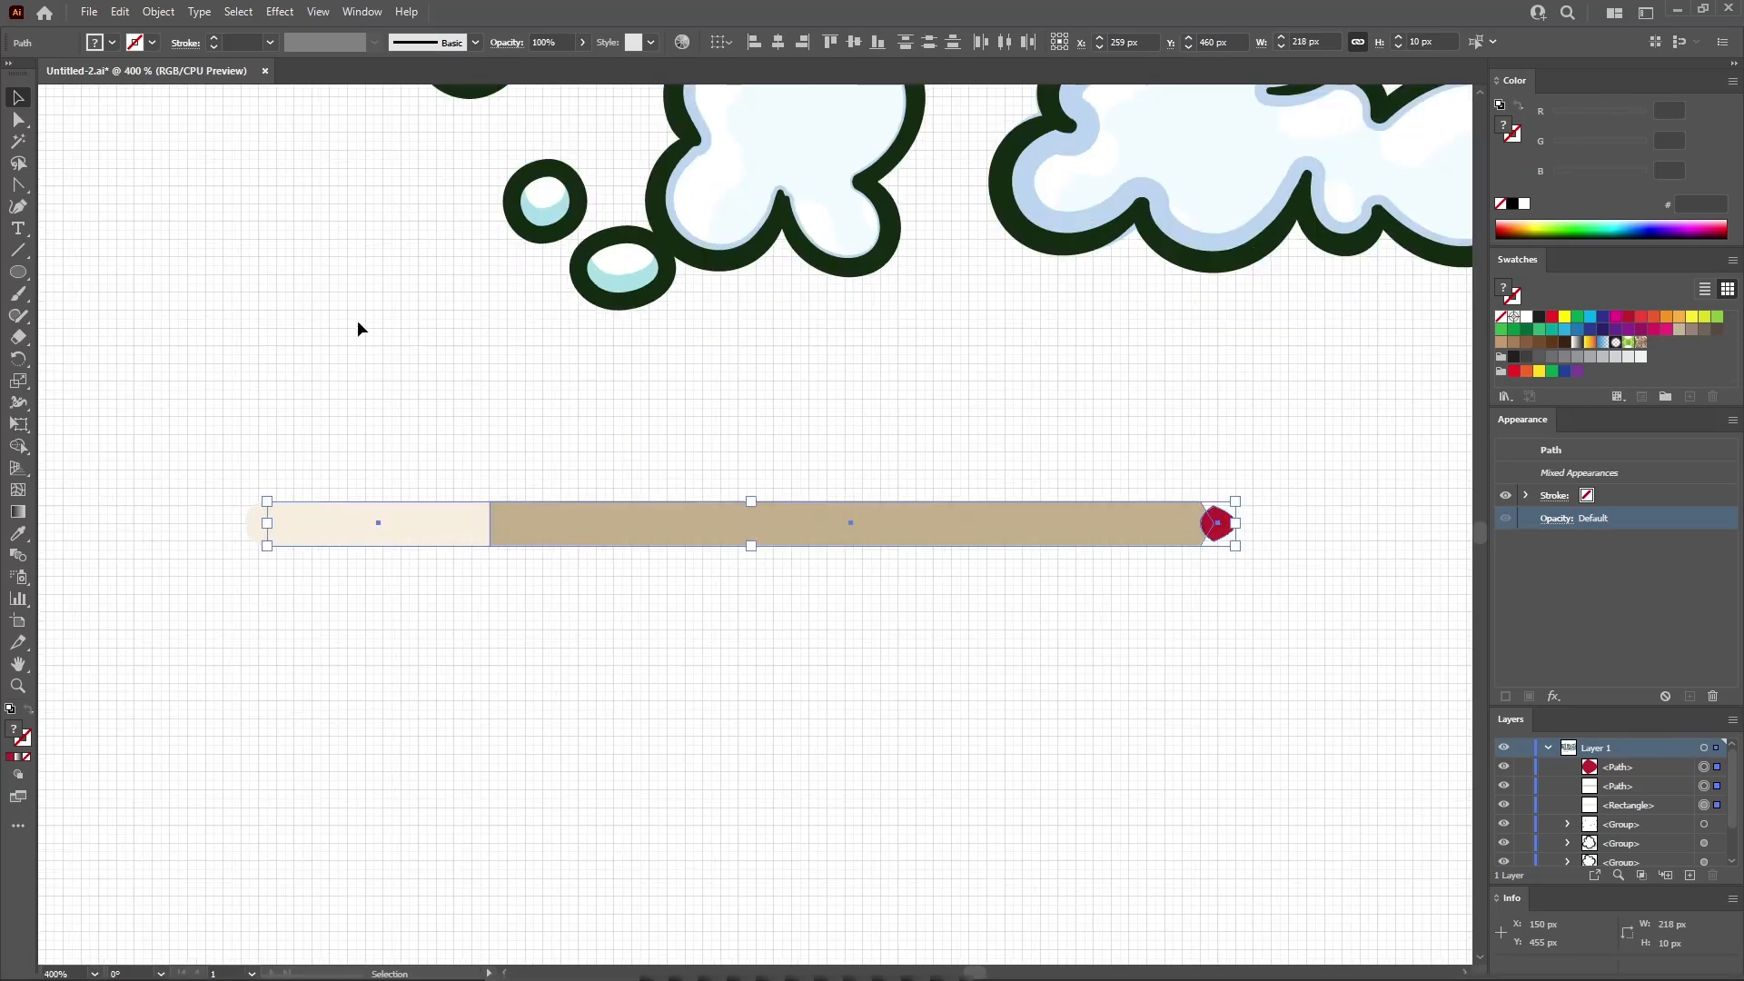
left_click(751, 560)
left_click(757, 542)
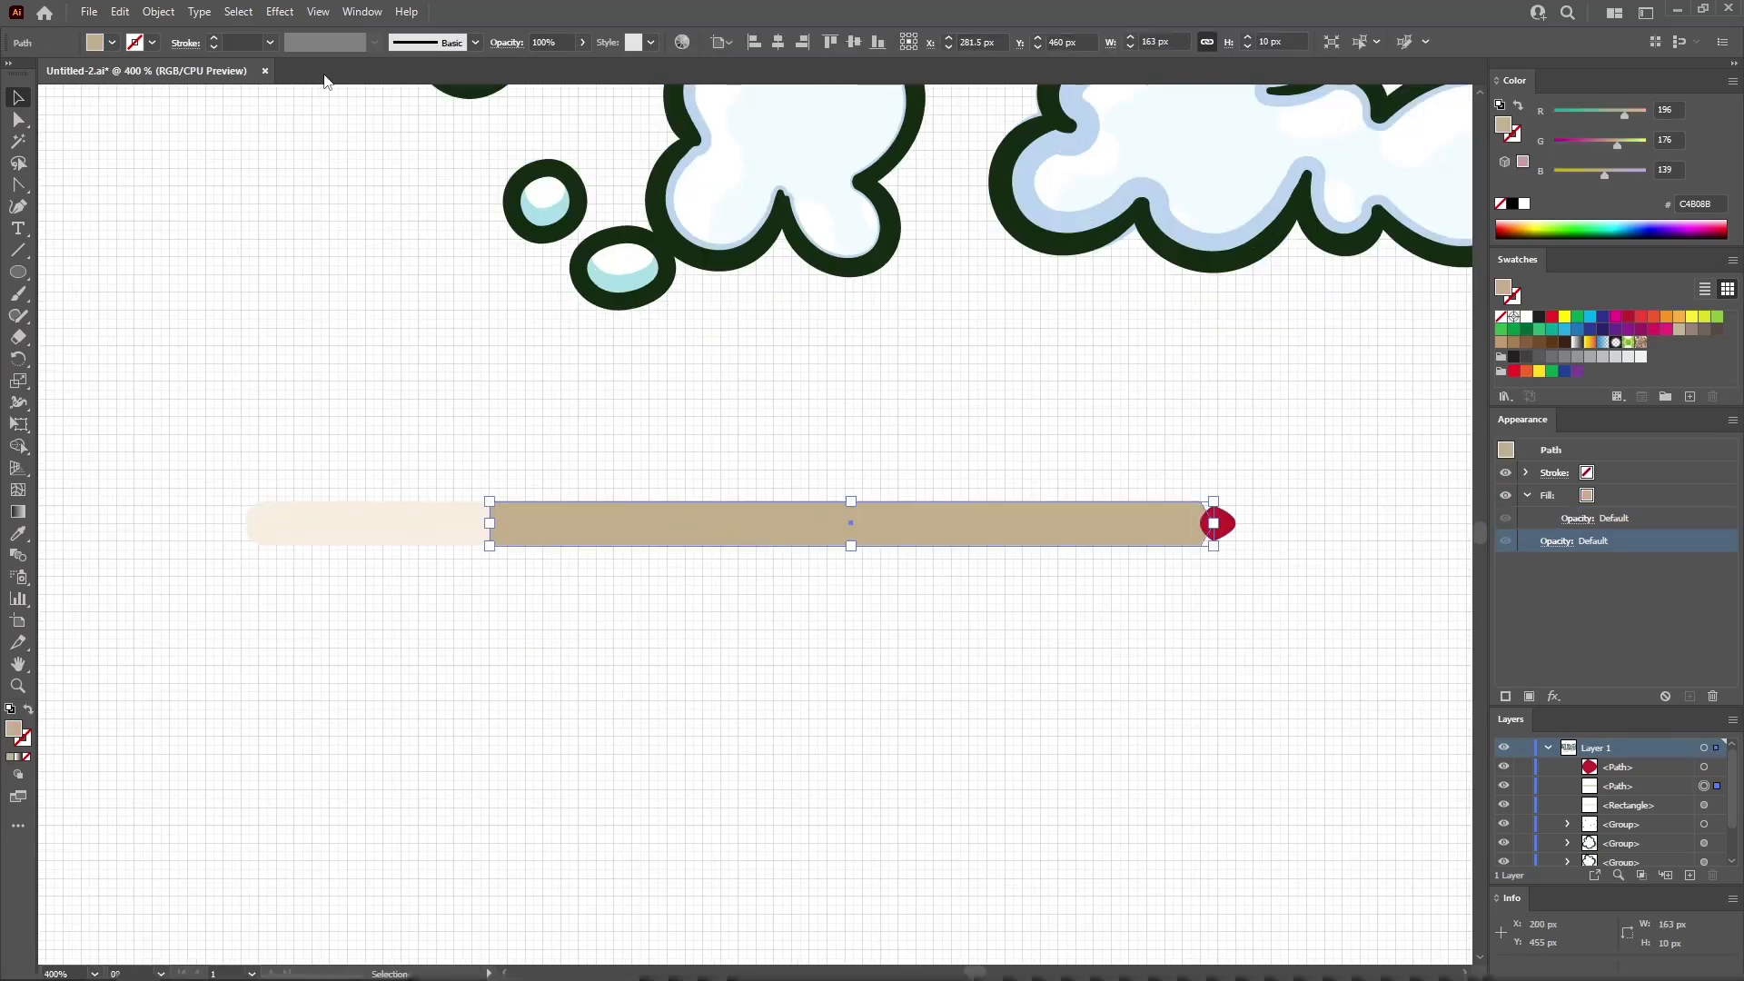
left_click(281, 16)
mouse_move(418, 246)
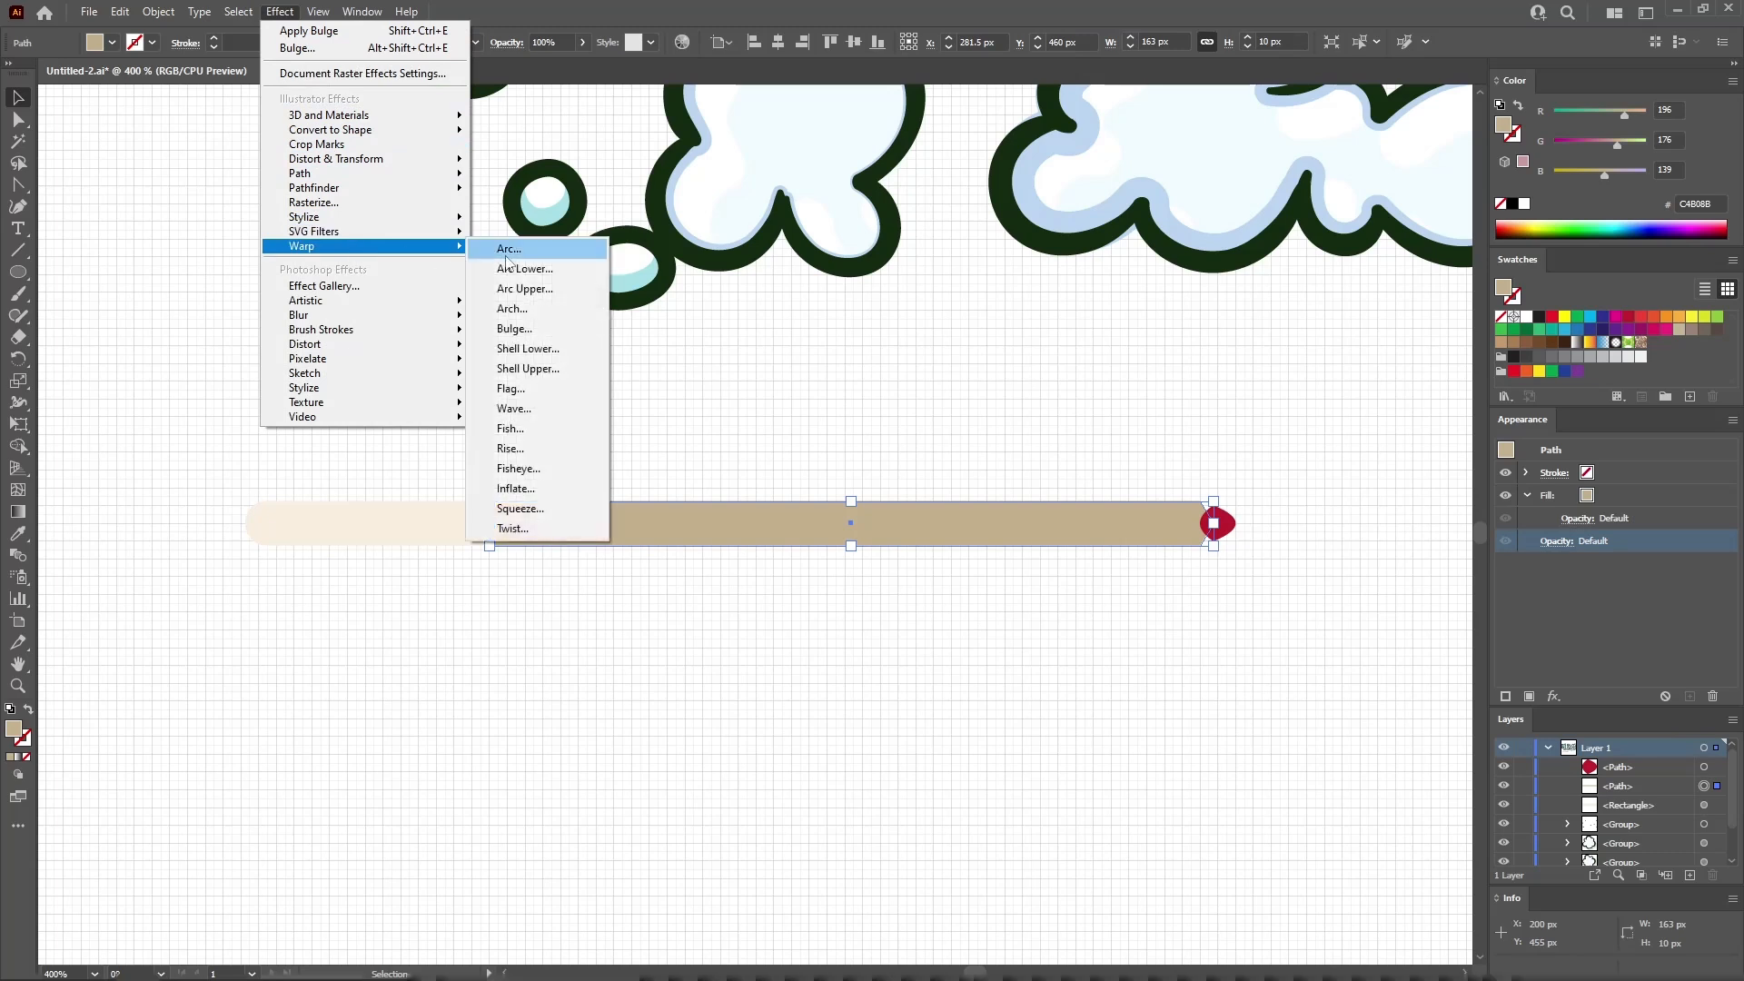
left_click(531, 327)
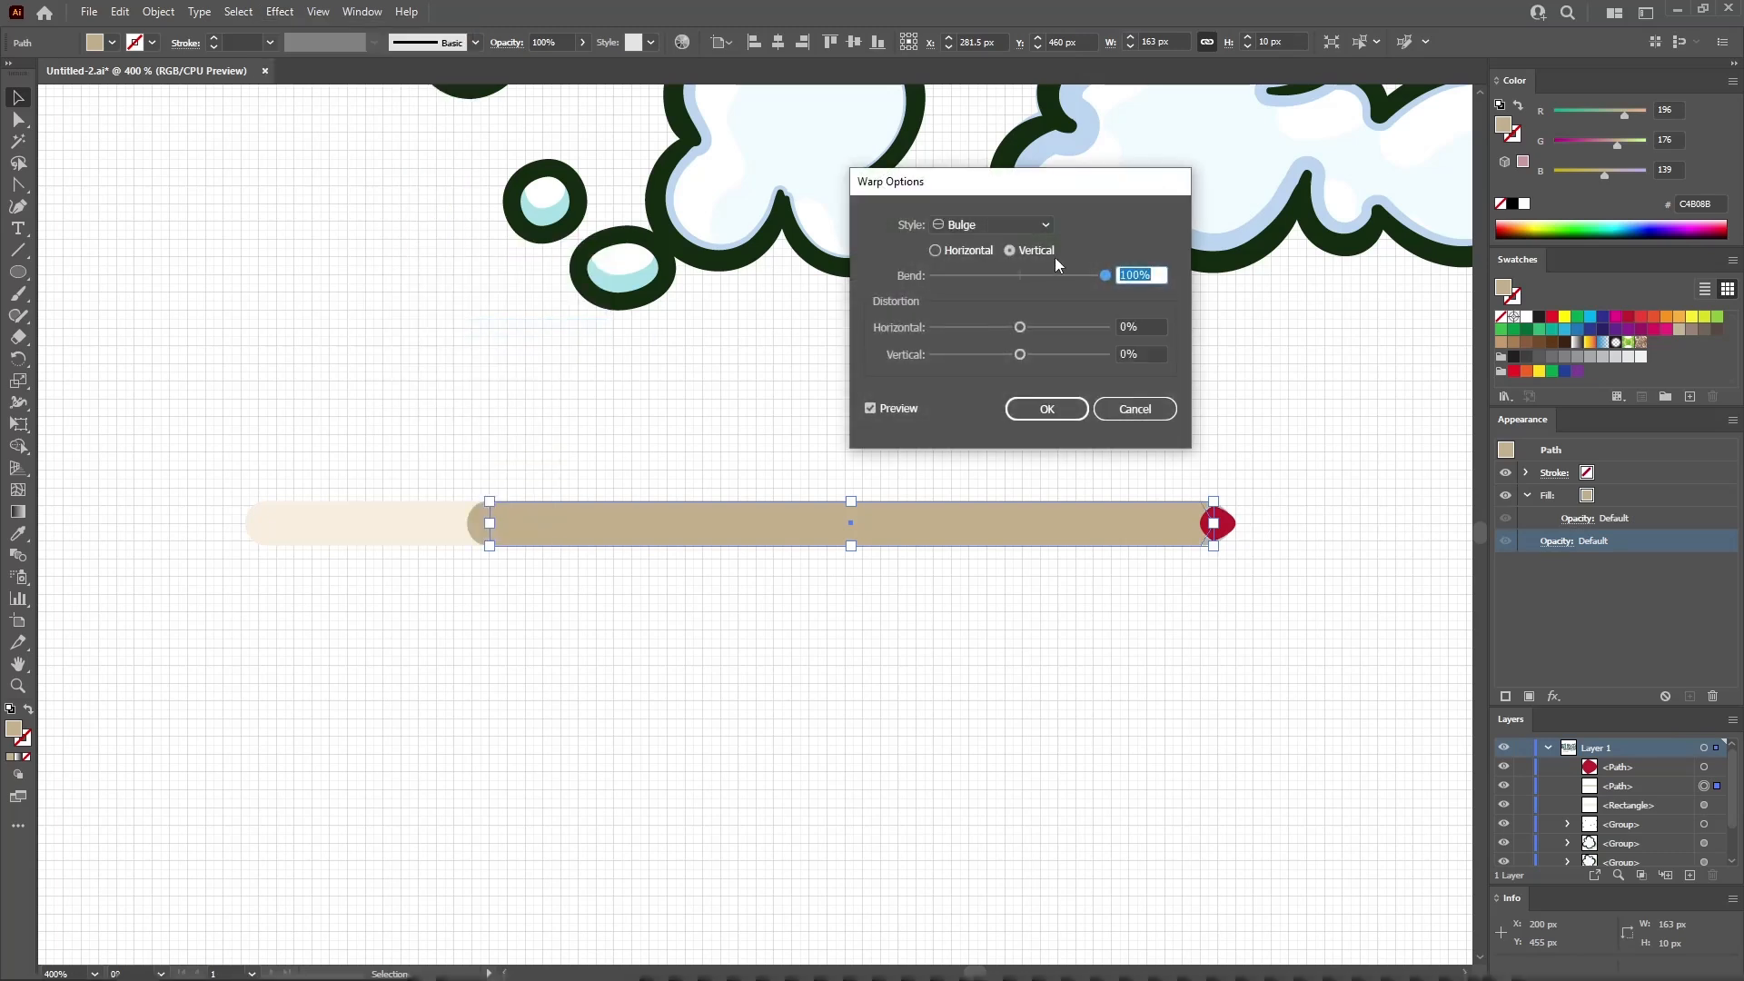
left_click(1056, 411)
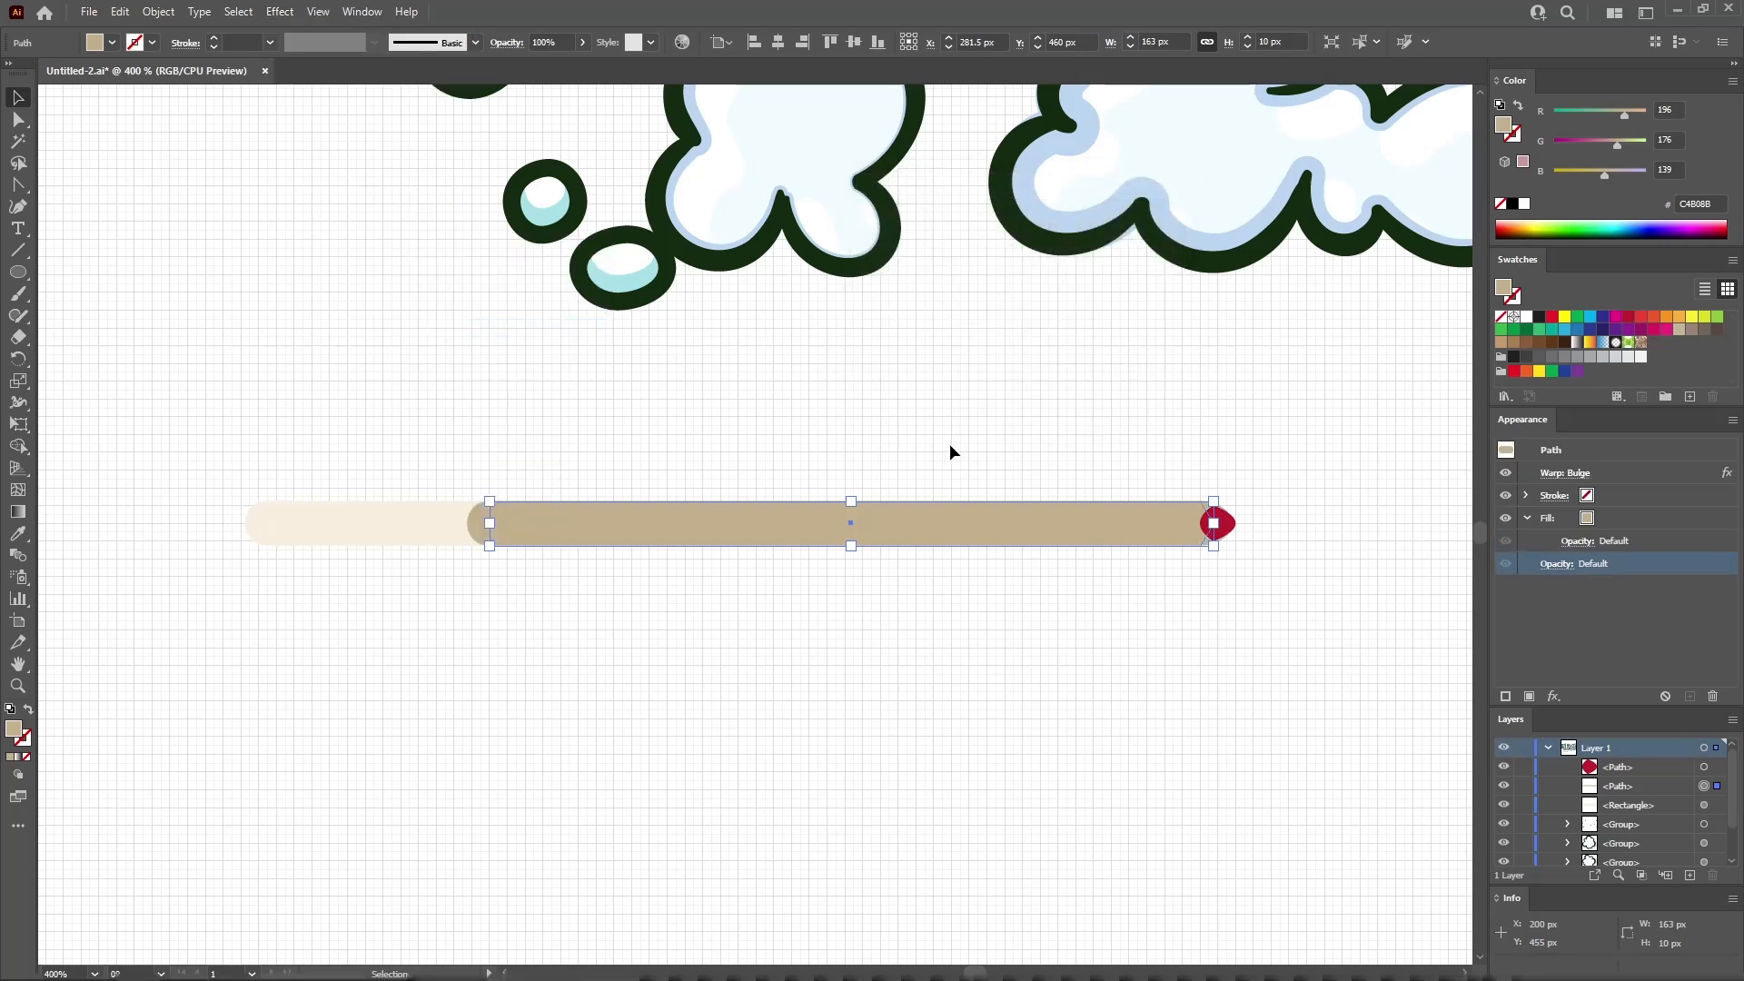
left_click(958, 435)
Group the cream, tan and red pieces and hide the grid
left_click_drag(1305, 456, 263, 588)
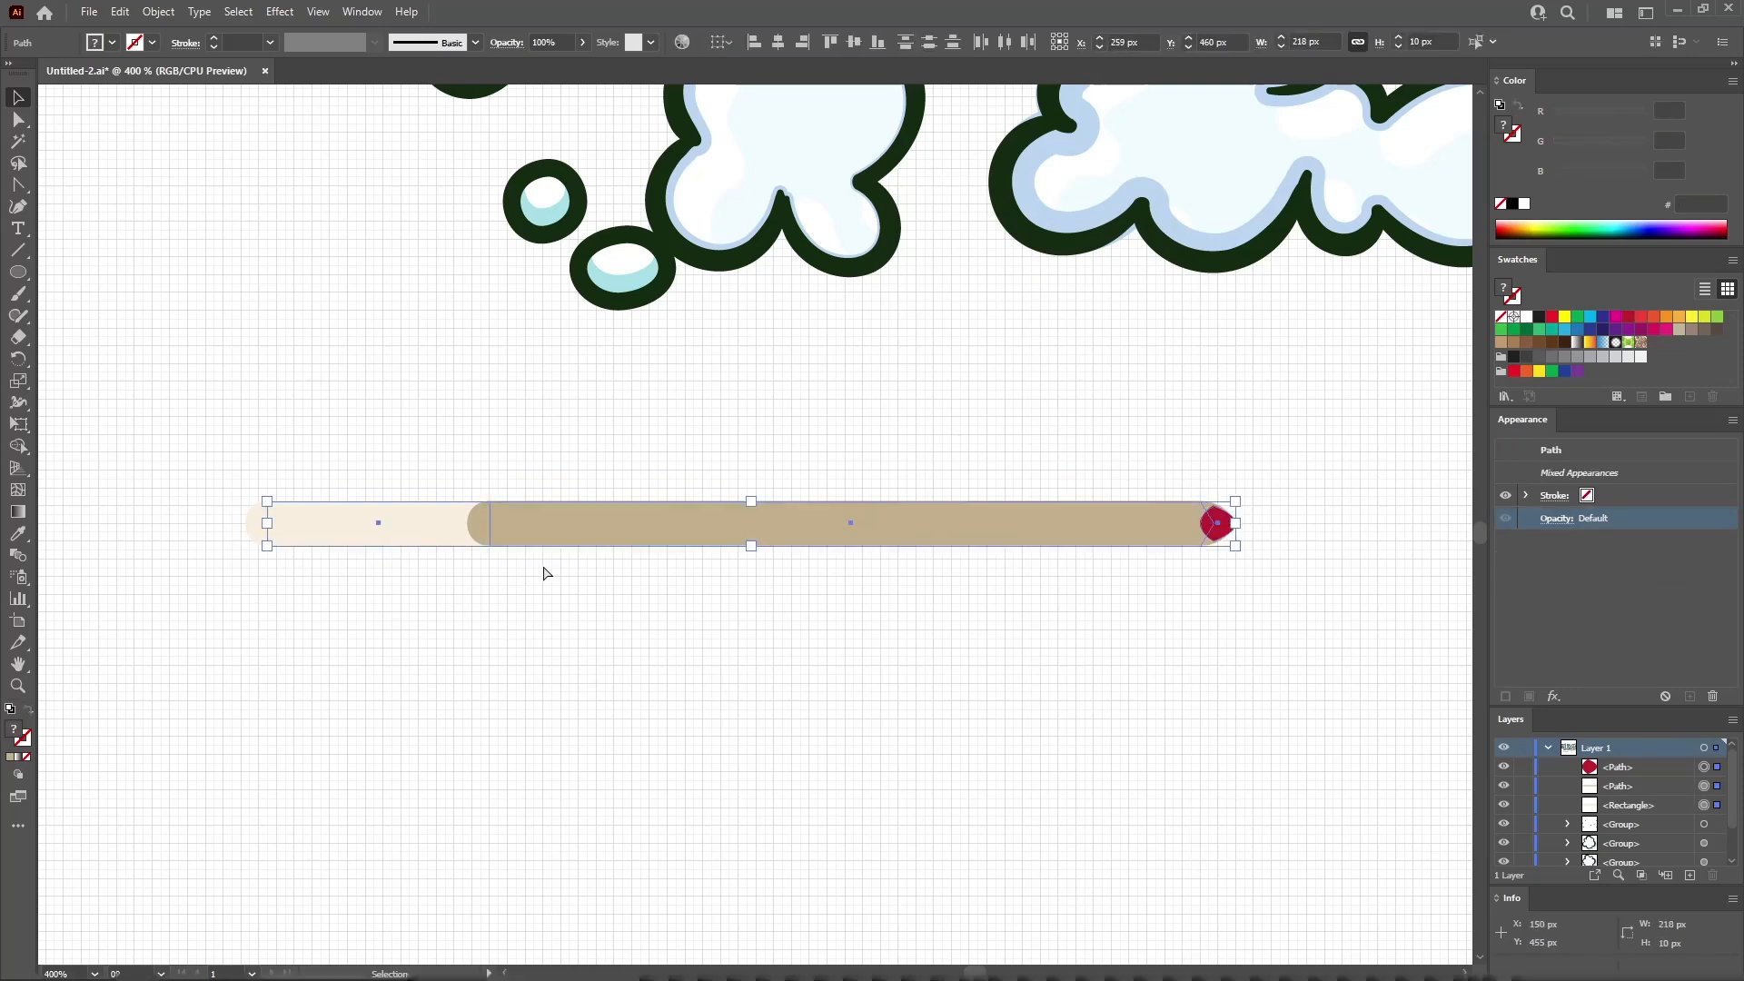
key("ctrl+g")
key("v")
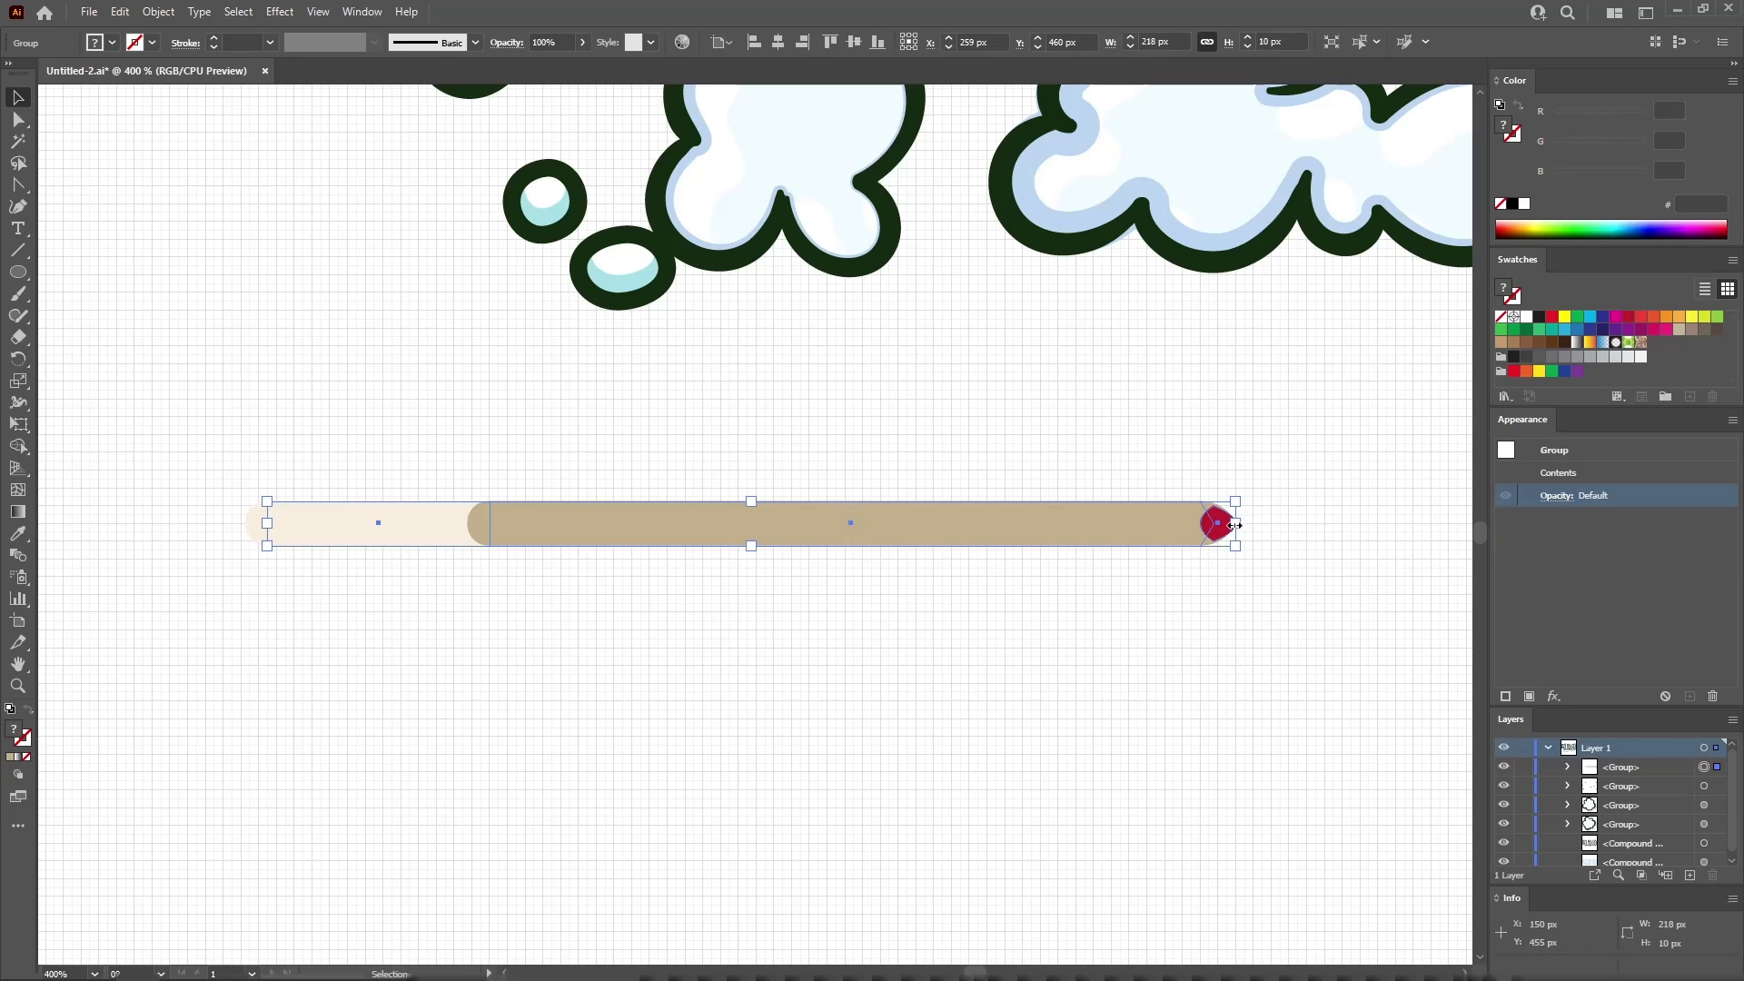
left_click(333, 13)
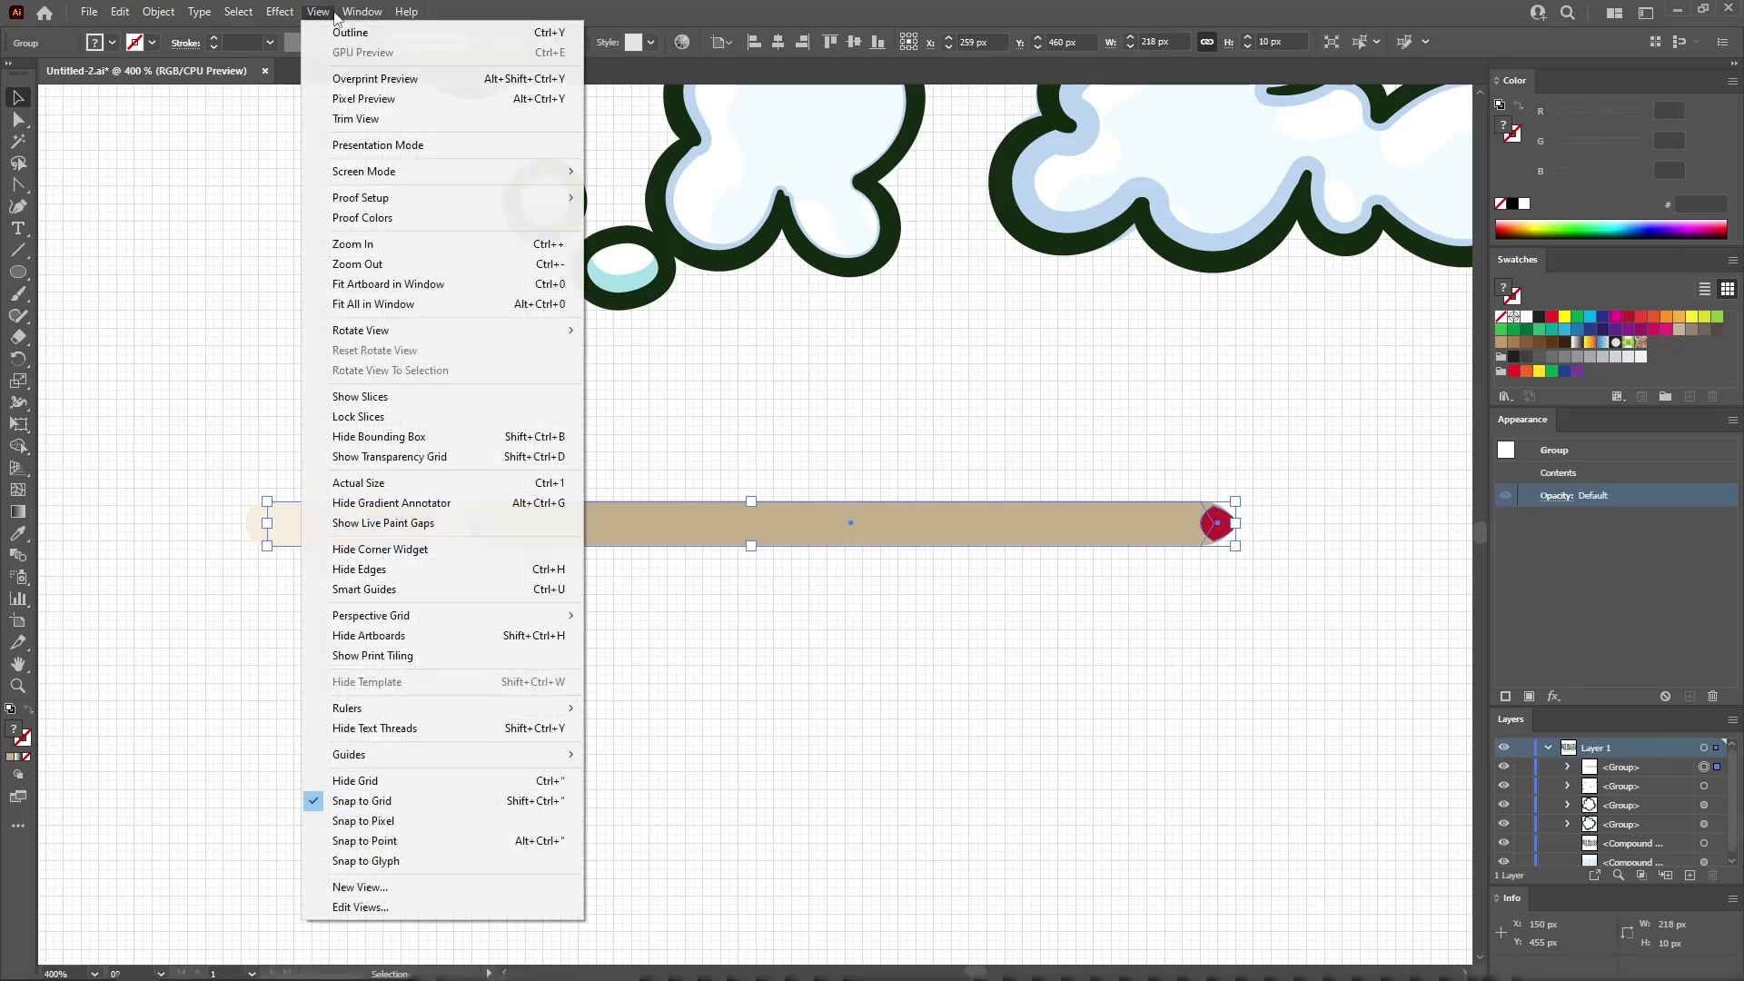
left_click(400, 779)
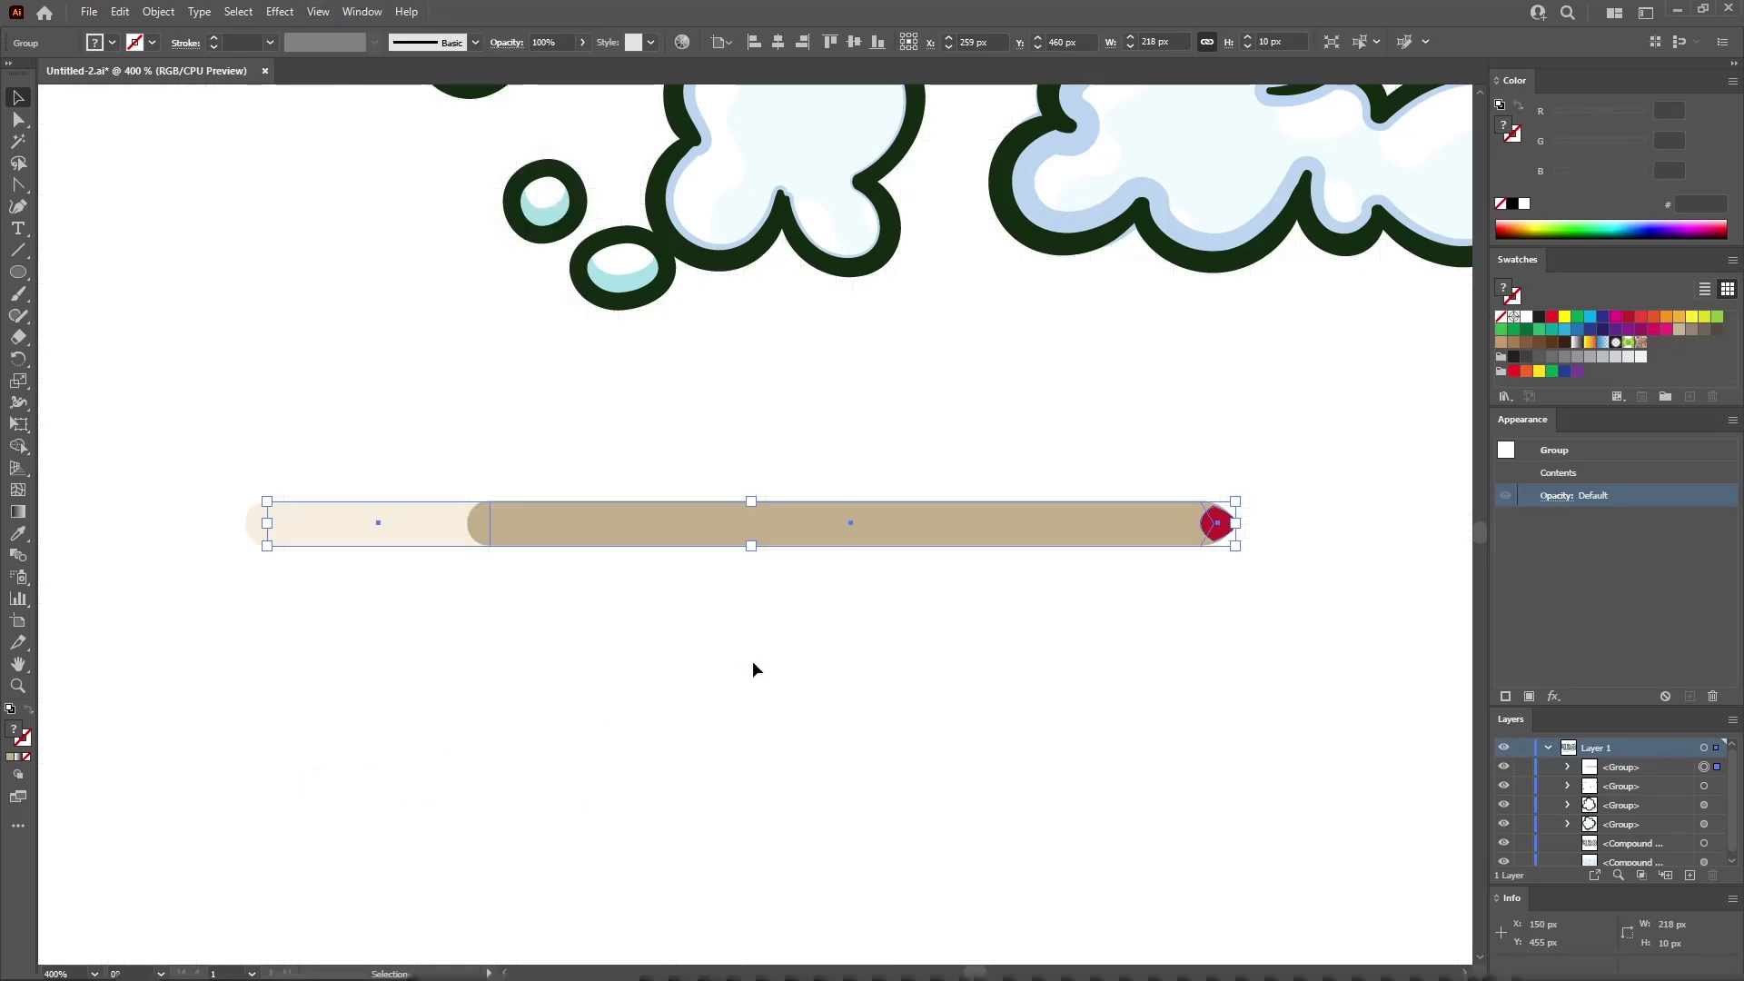
Apply a vertical Arc warp with -5% bend to the grouped cream, tan and red pieces
left_click(280, 12)
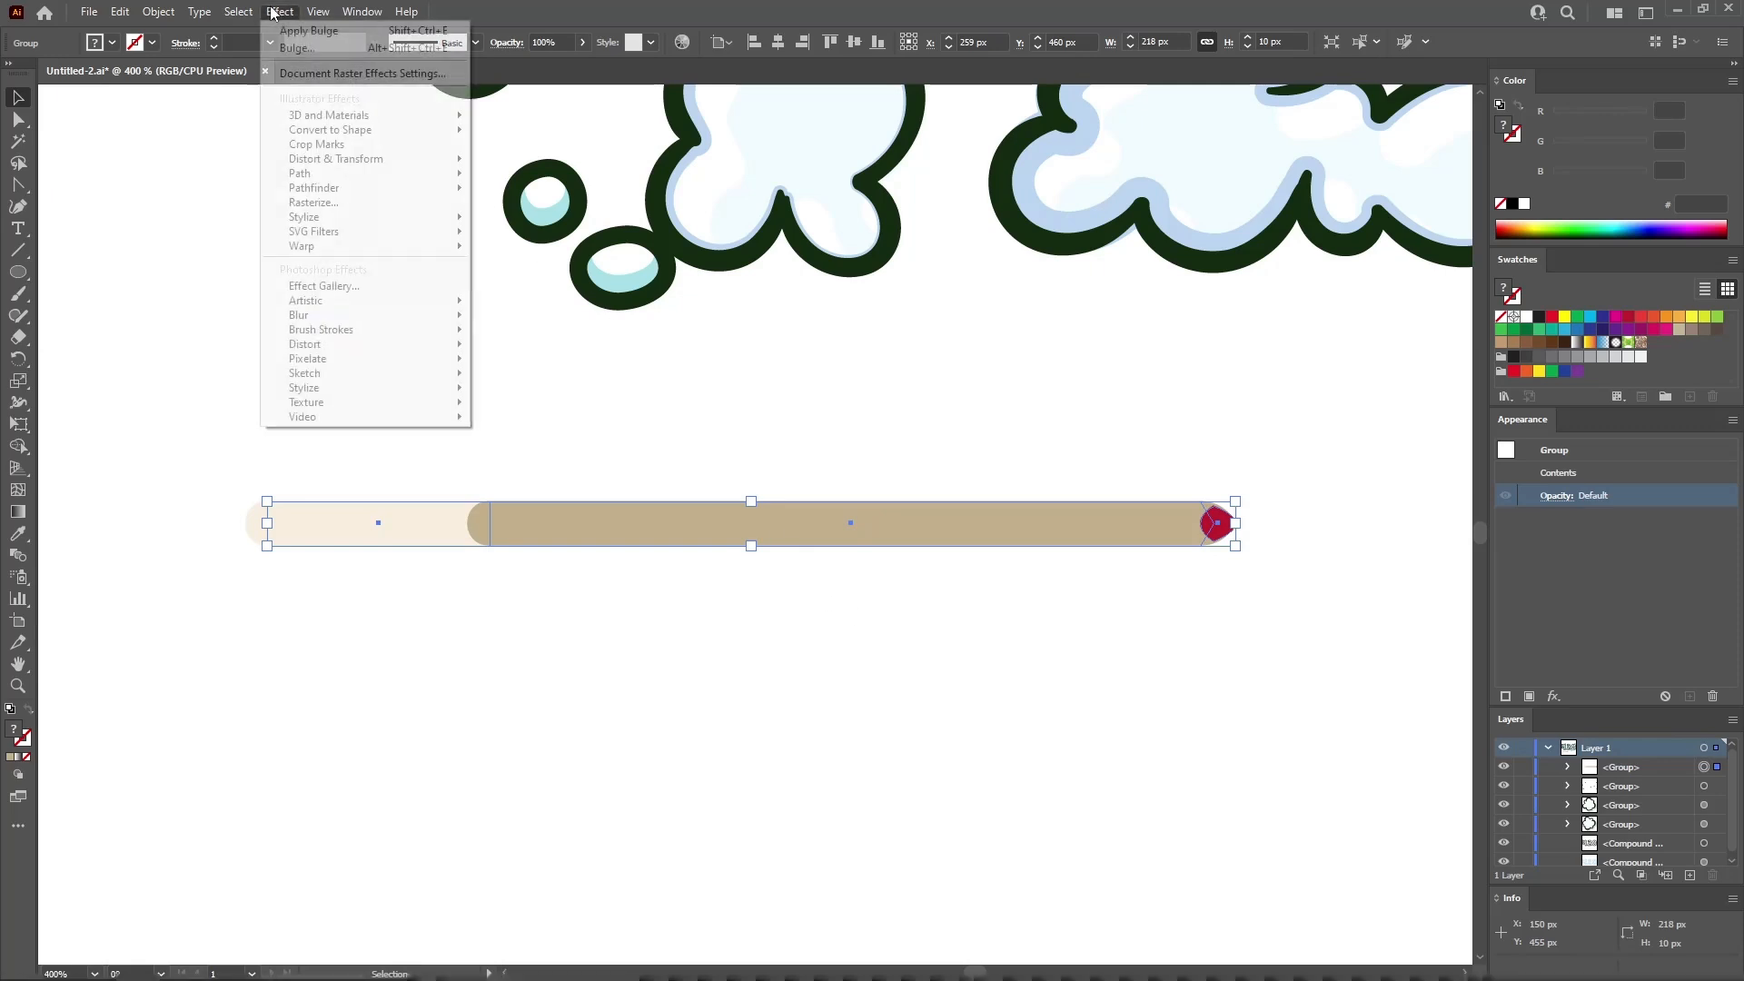
mouse_move(382, 246)
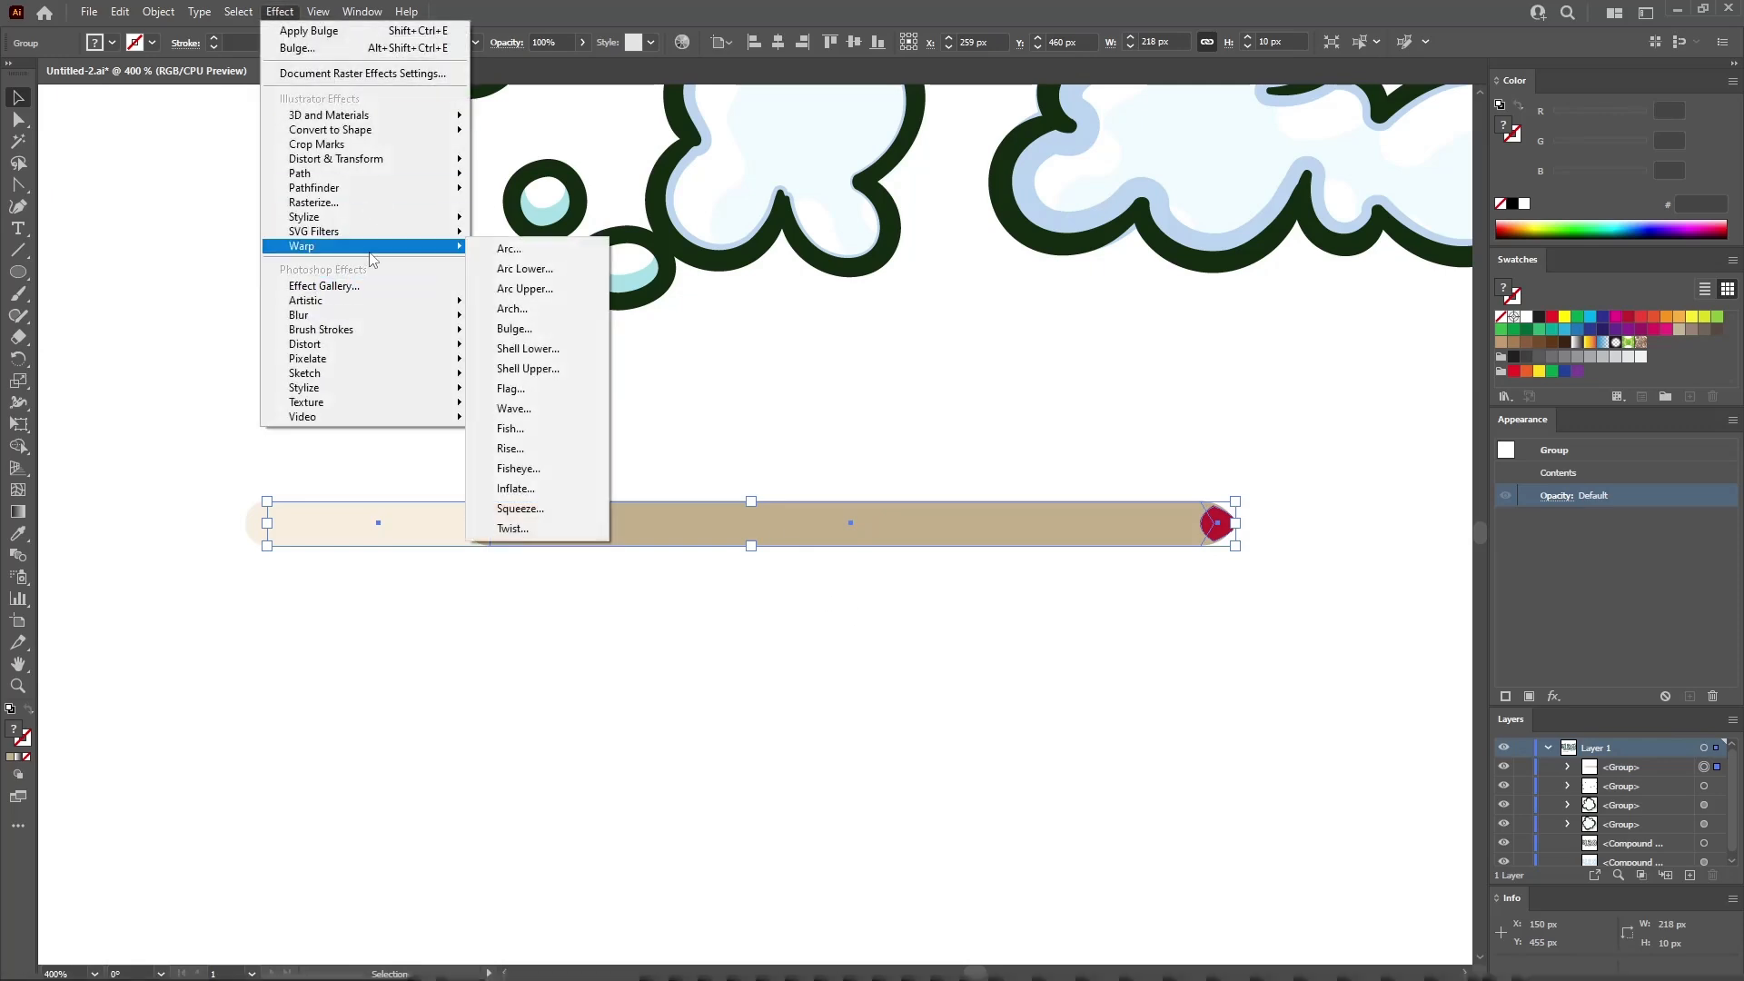
left_click(509, 246)
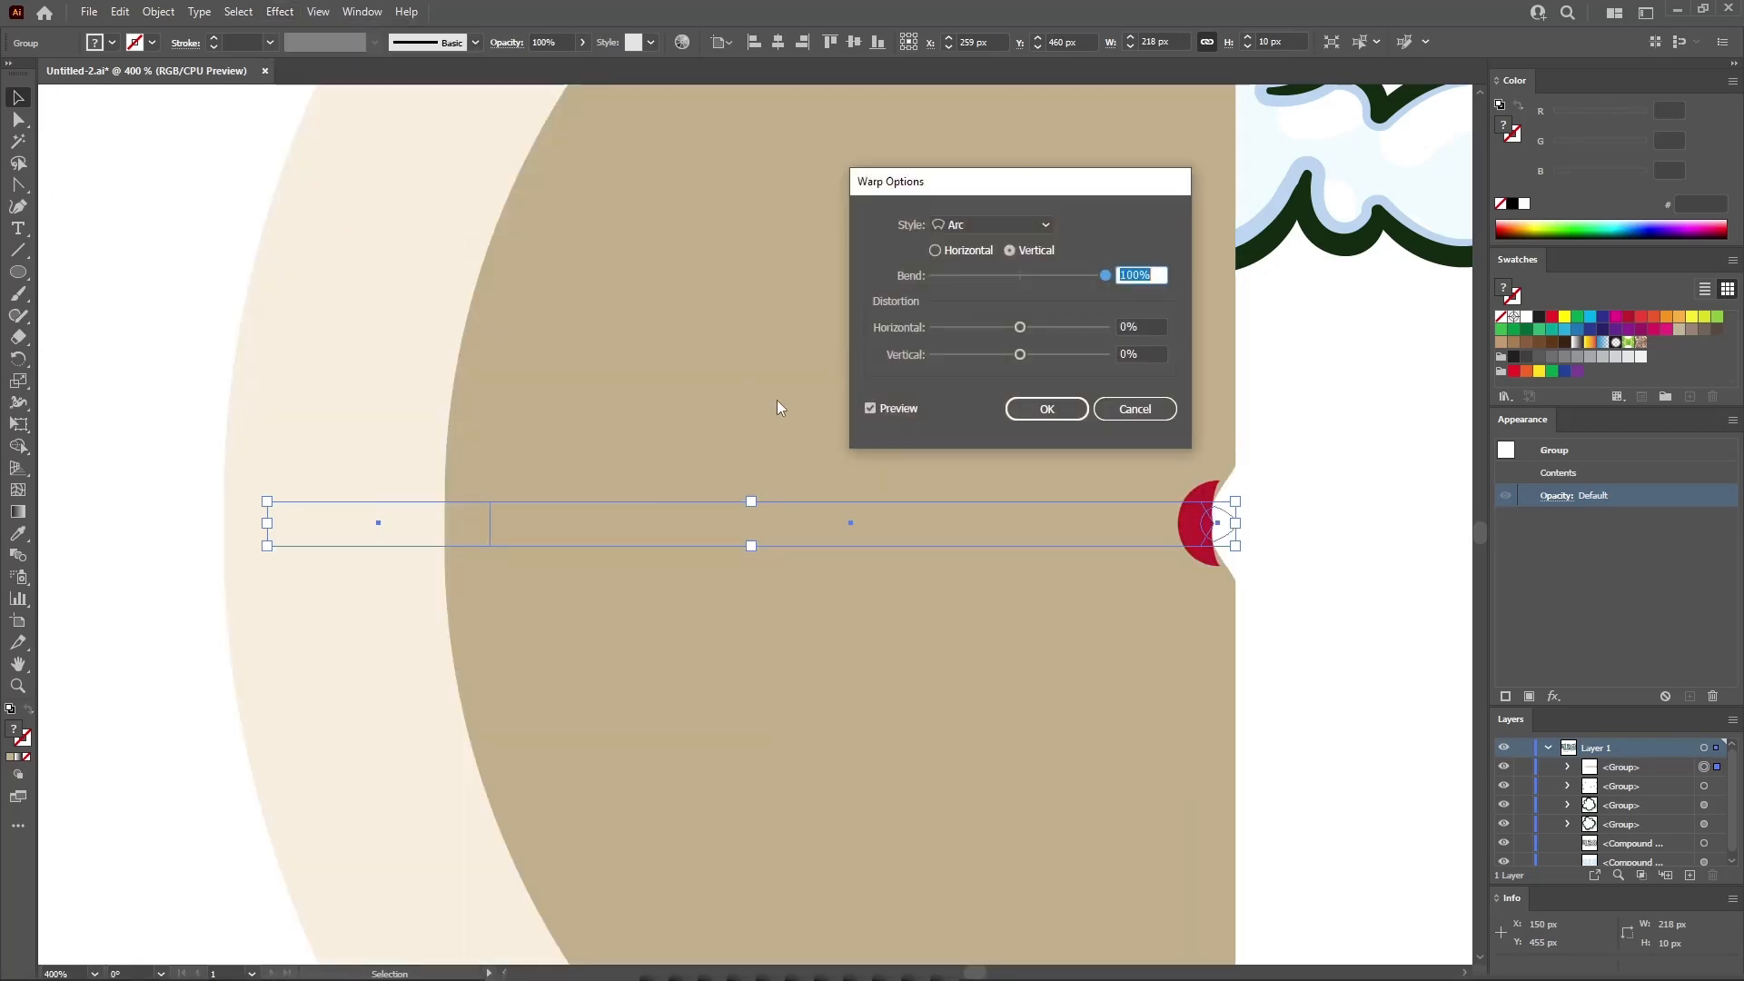
left_click(1011, 251)
left_click_drag(1107, 275, 1016, 276)
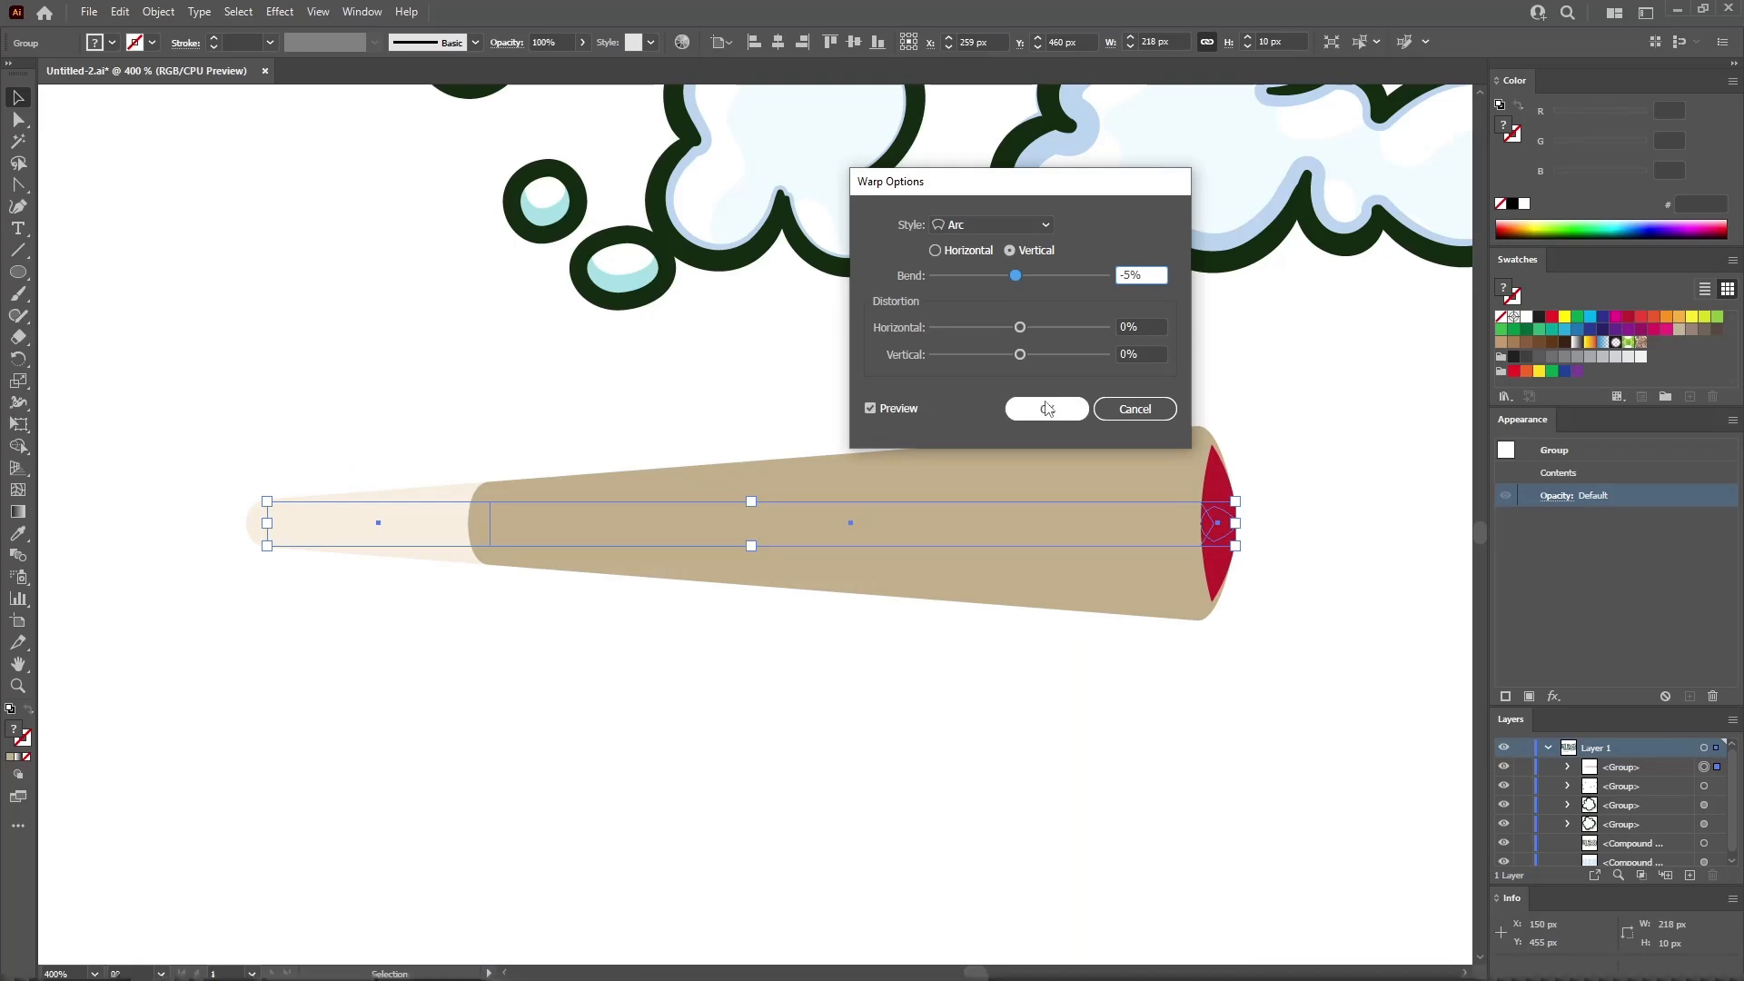
left_click(1046, 409)
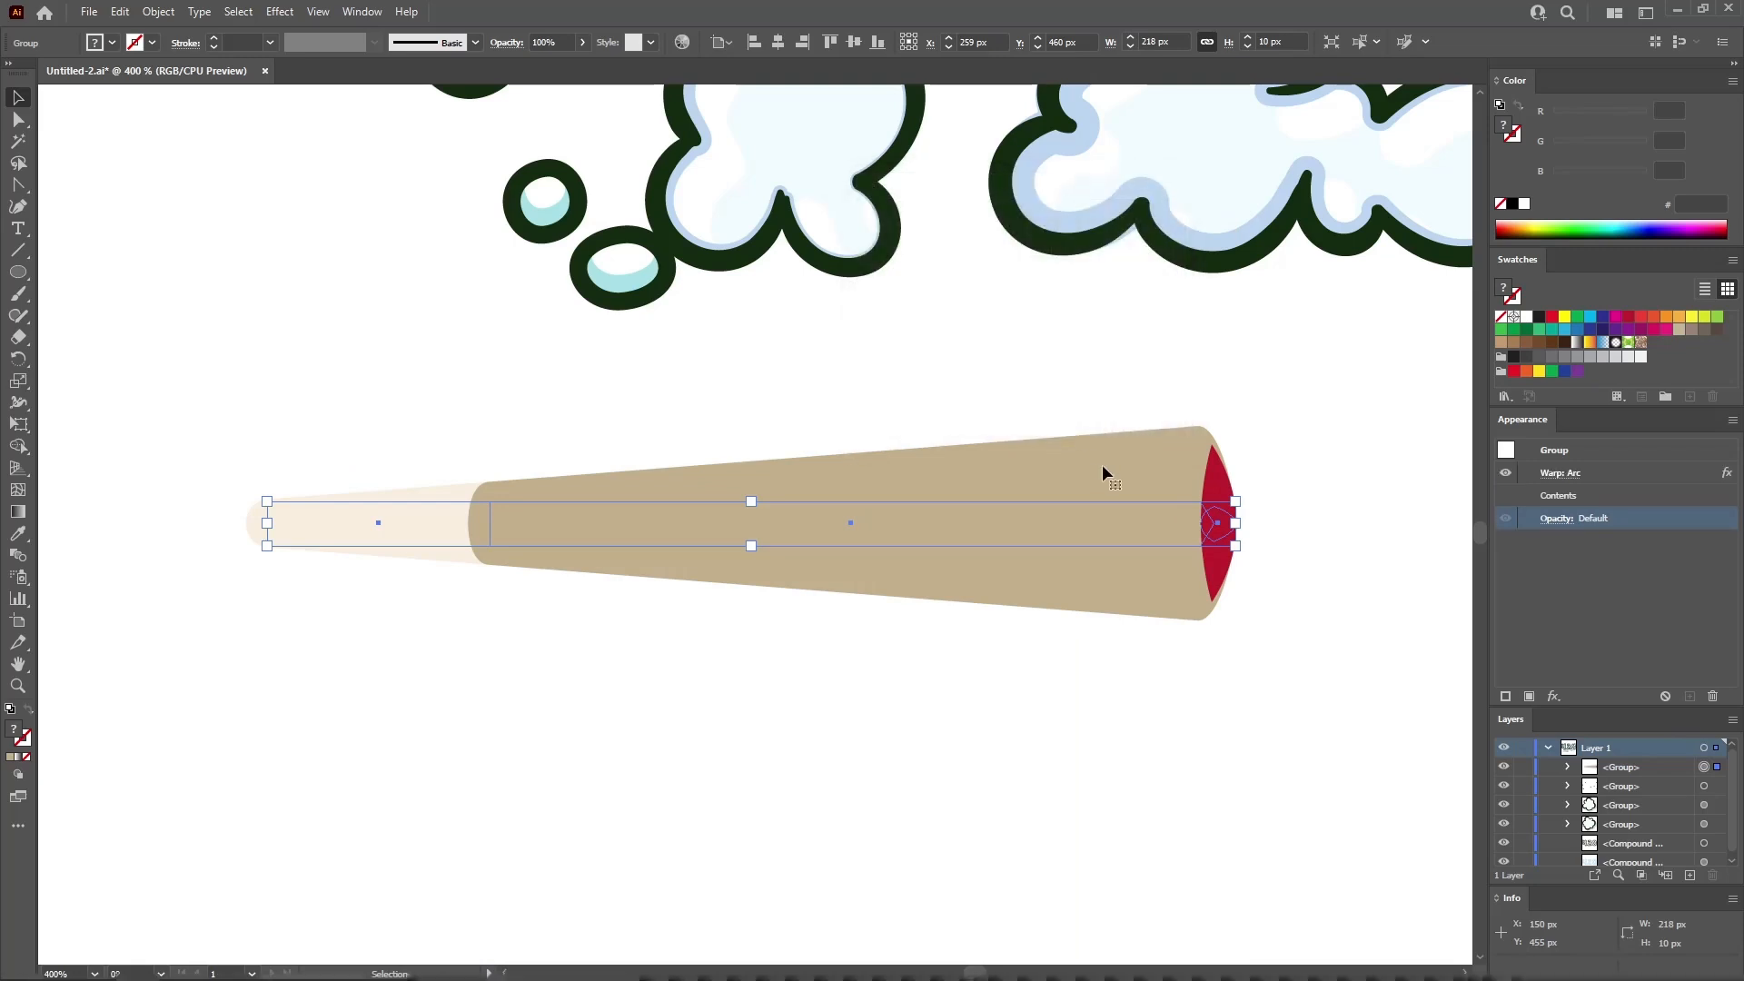
Roughen the group with an absolute size of 1 px, detail of 5/in and smooth points, and deselect it
left_click(280, 11)
mouse_move(381, 158)
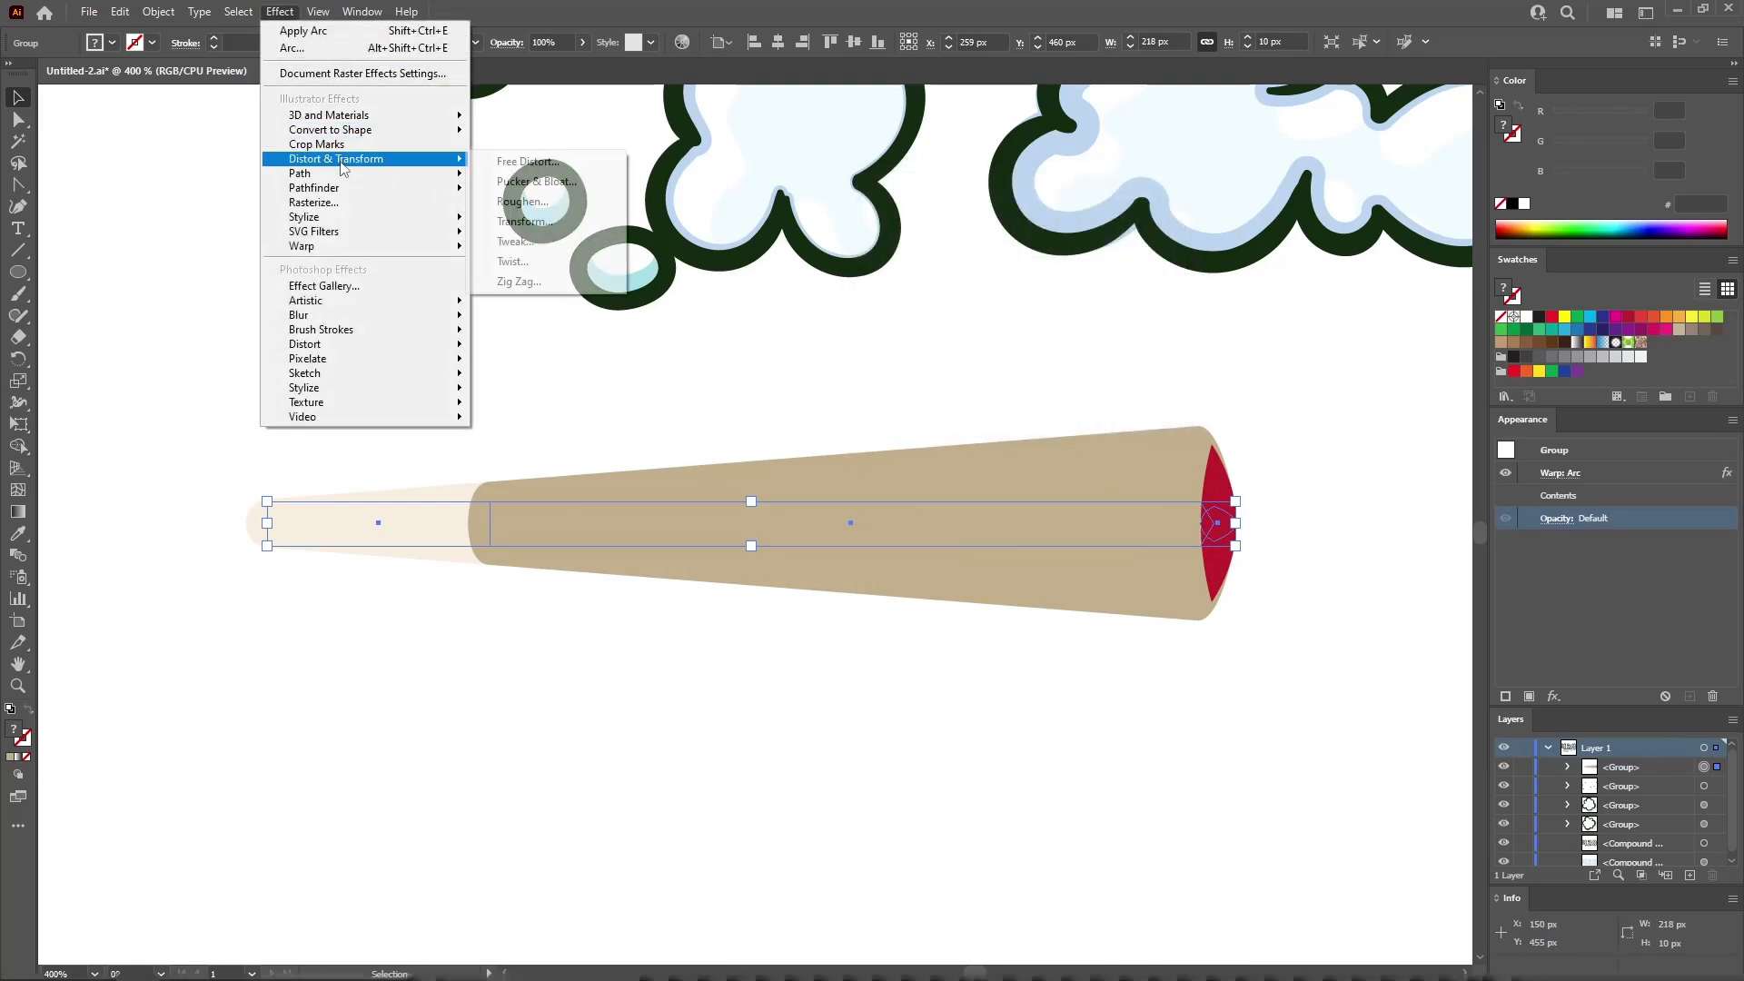
left_click(522, 202)
left_click(1385, 325)
left_click(1322, 416)
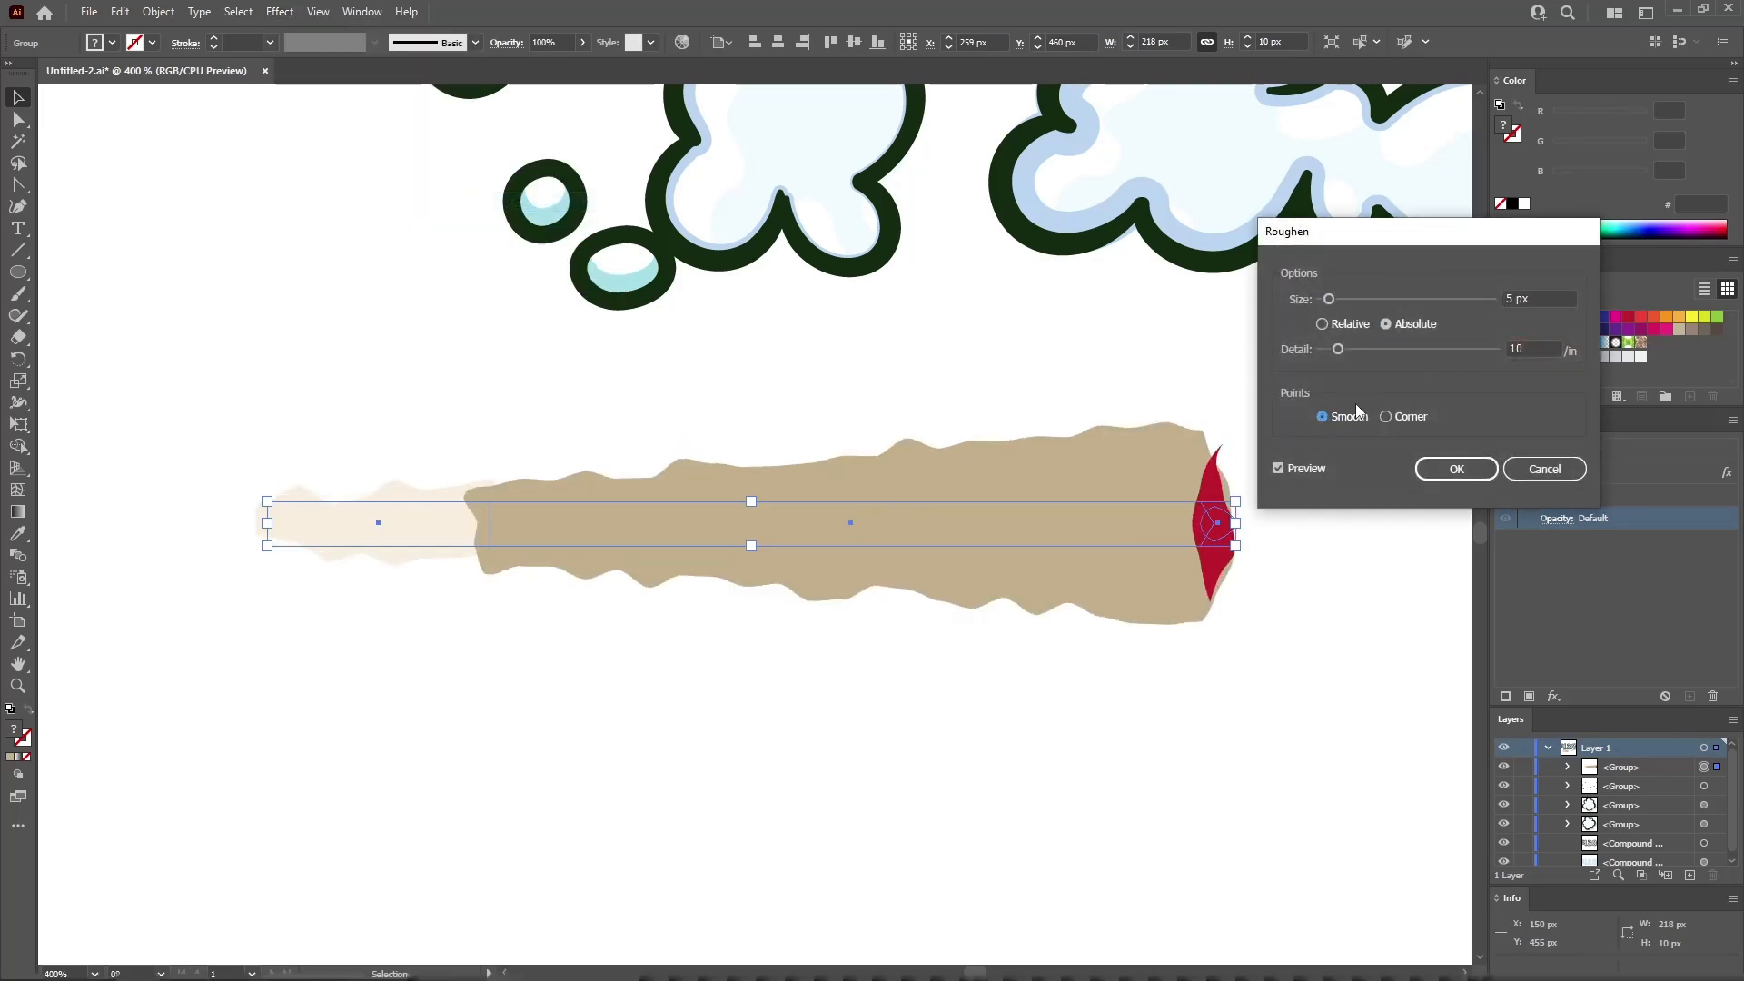
left_click(1510, 299)
type("1")
left_click(1536, 347)
type("5")
left_click(1452, 465)
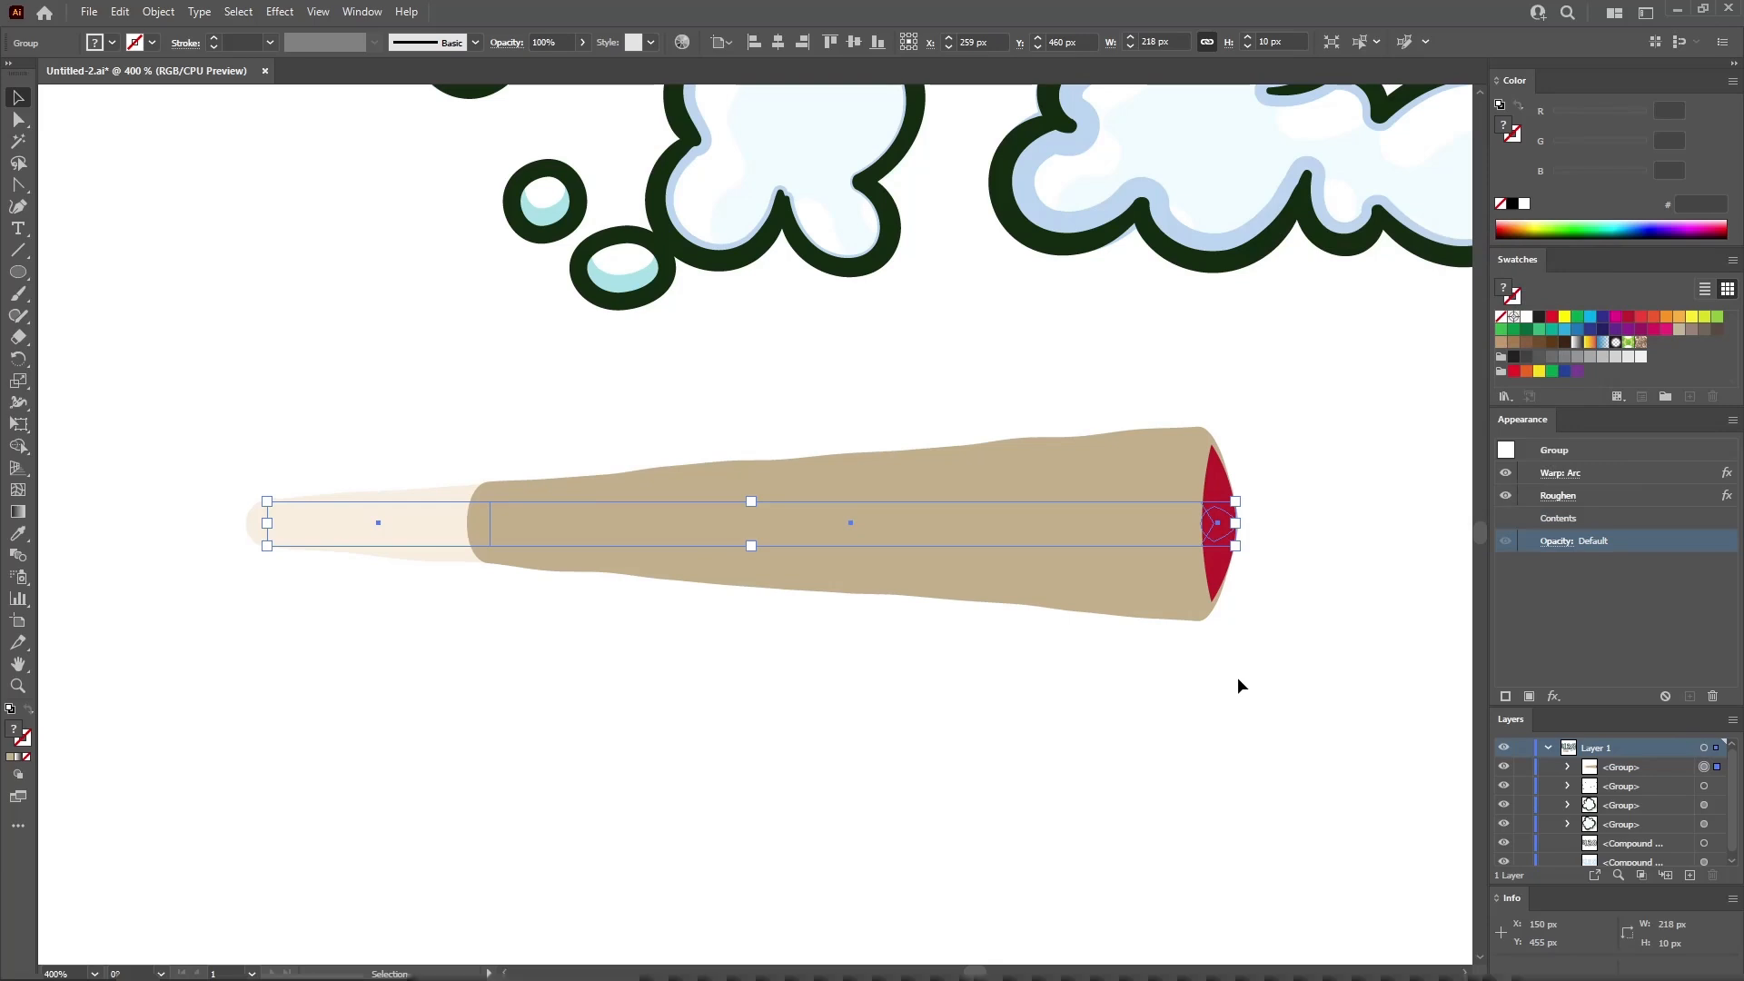
left_click(789, 708)
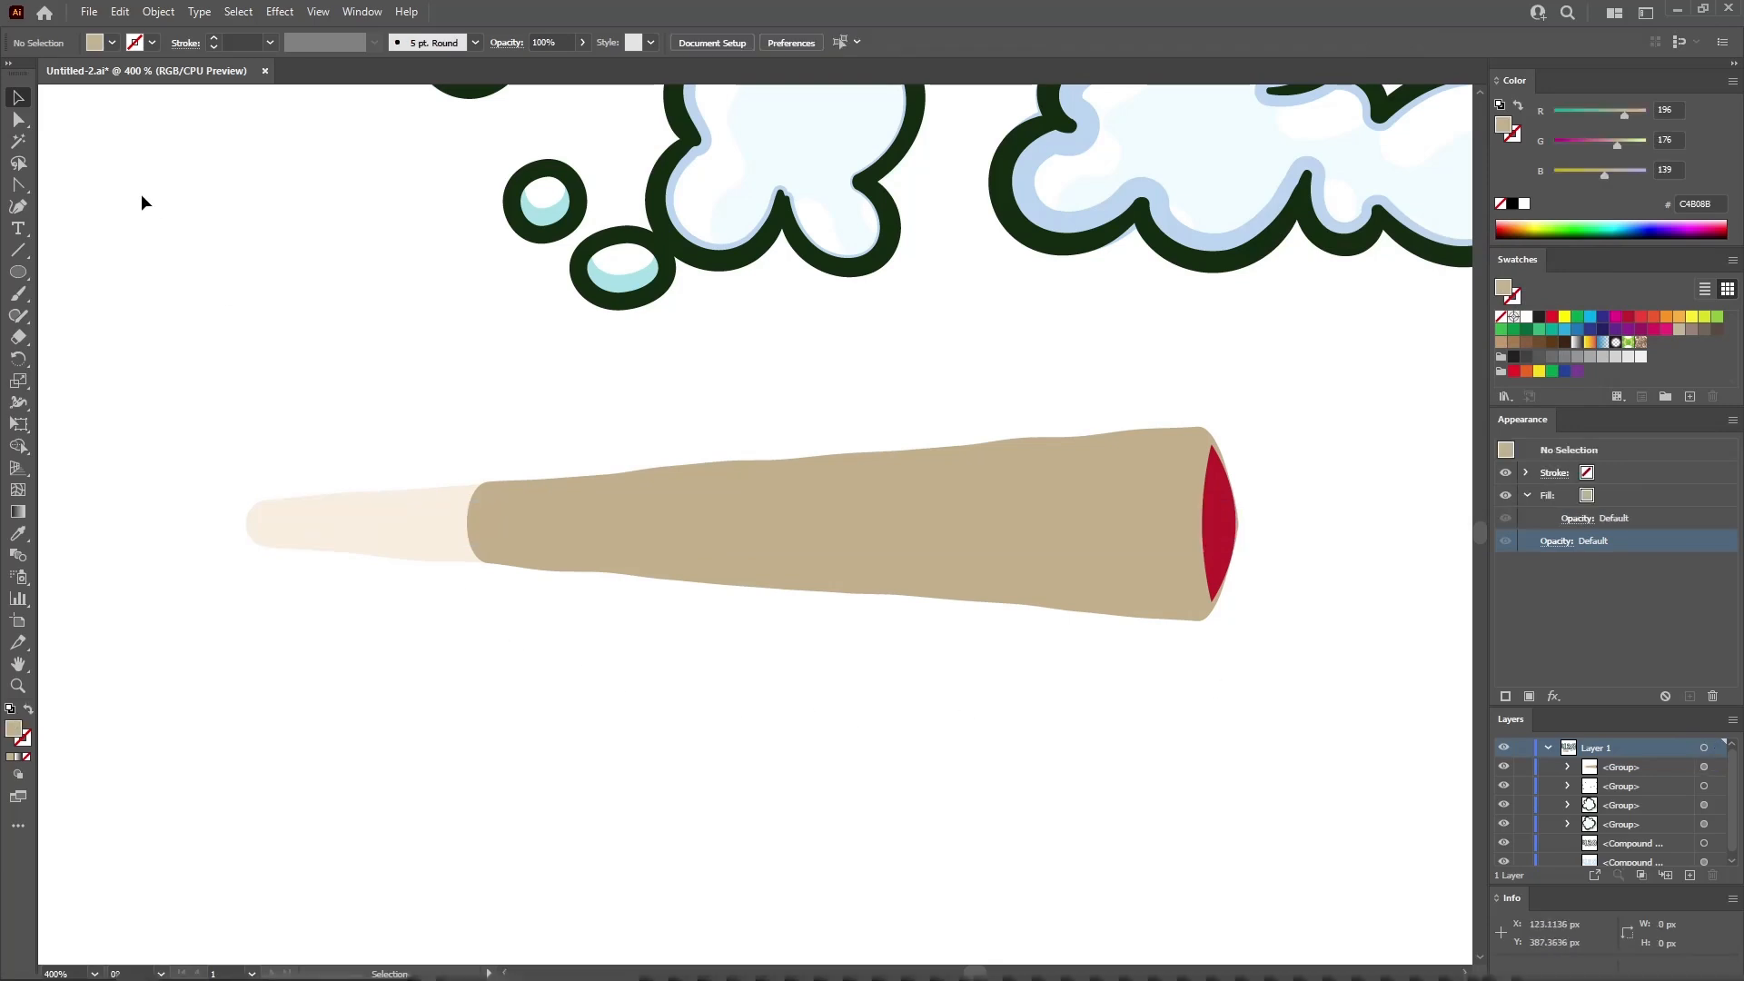
Add a second fill to the cream piece inside the group and set the lower fill to RGB 196, 176, 139
left_click(22, 123)
left_click(1567, 767)
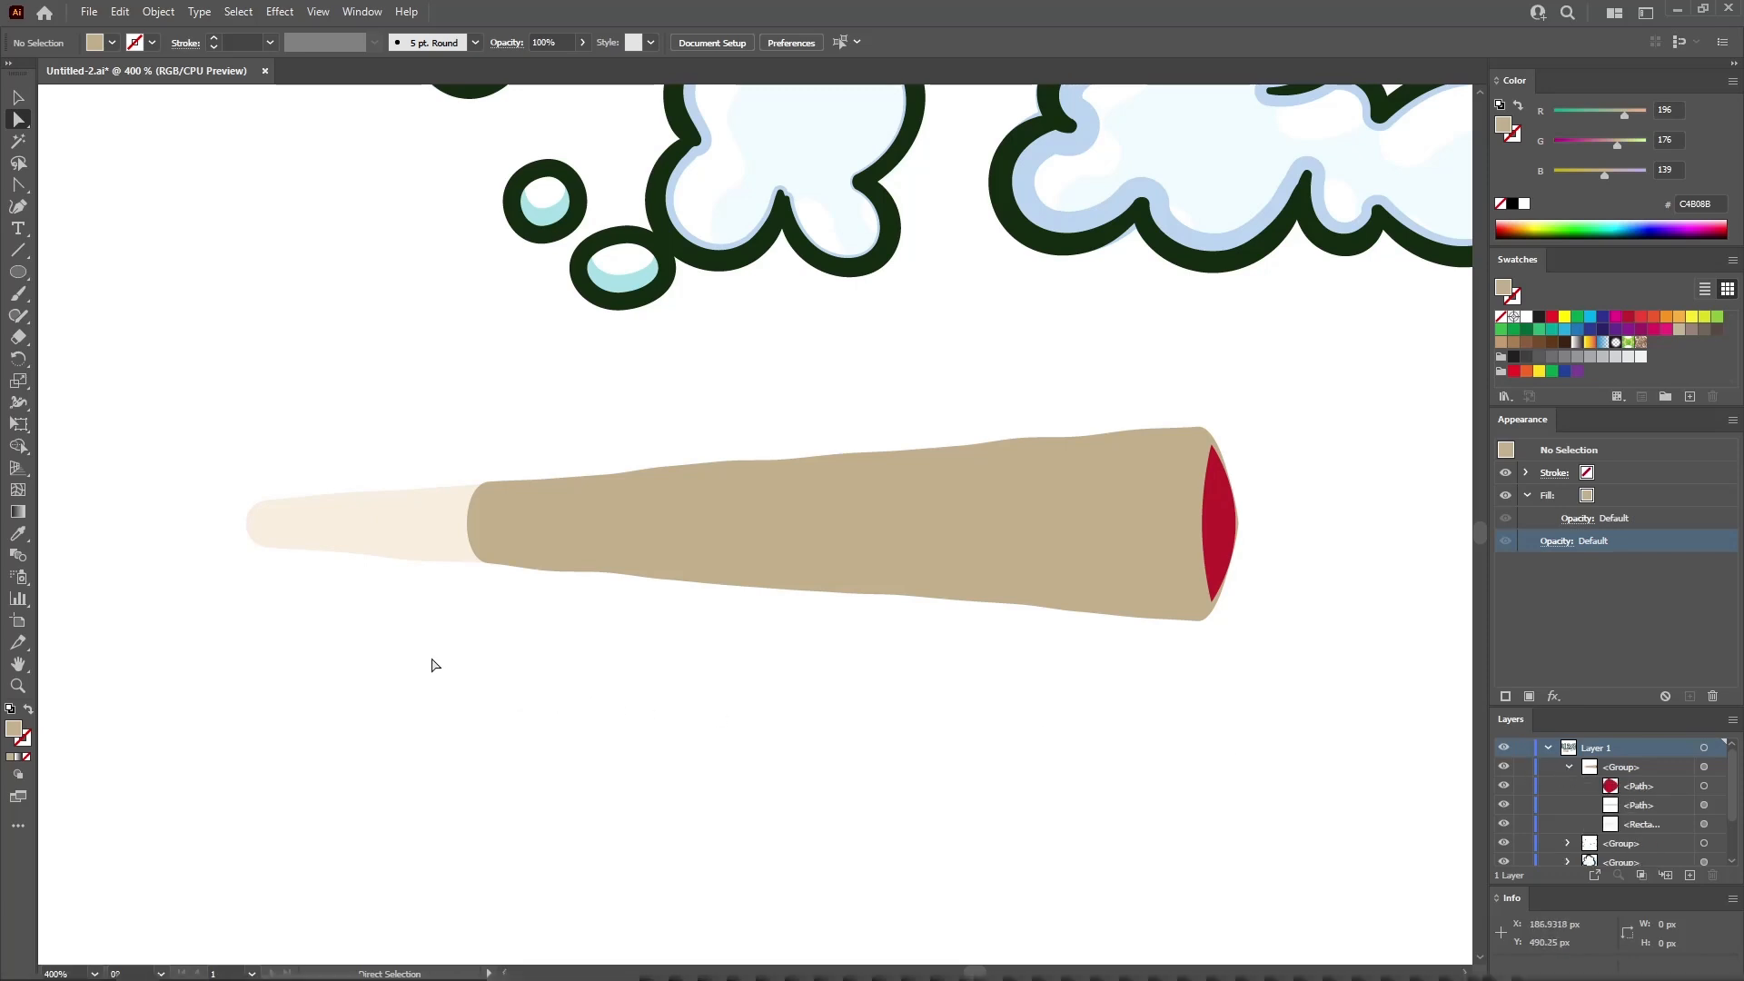
left_click(386, 532)
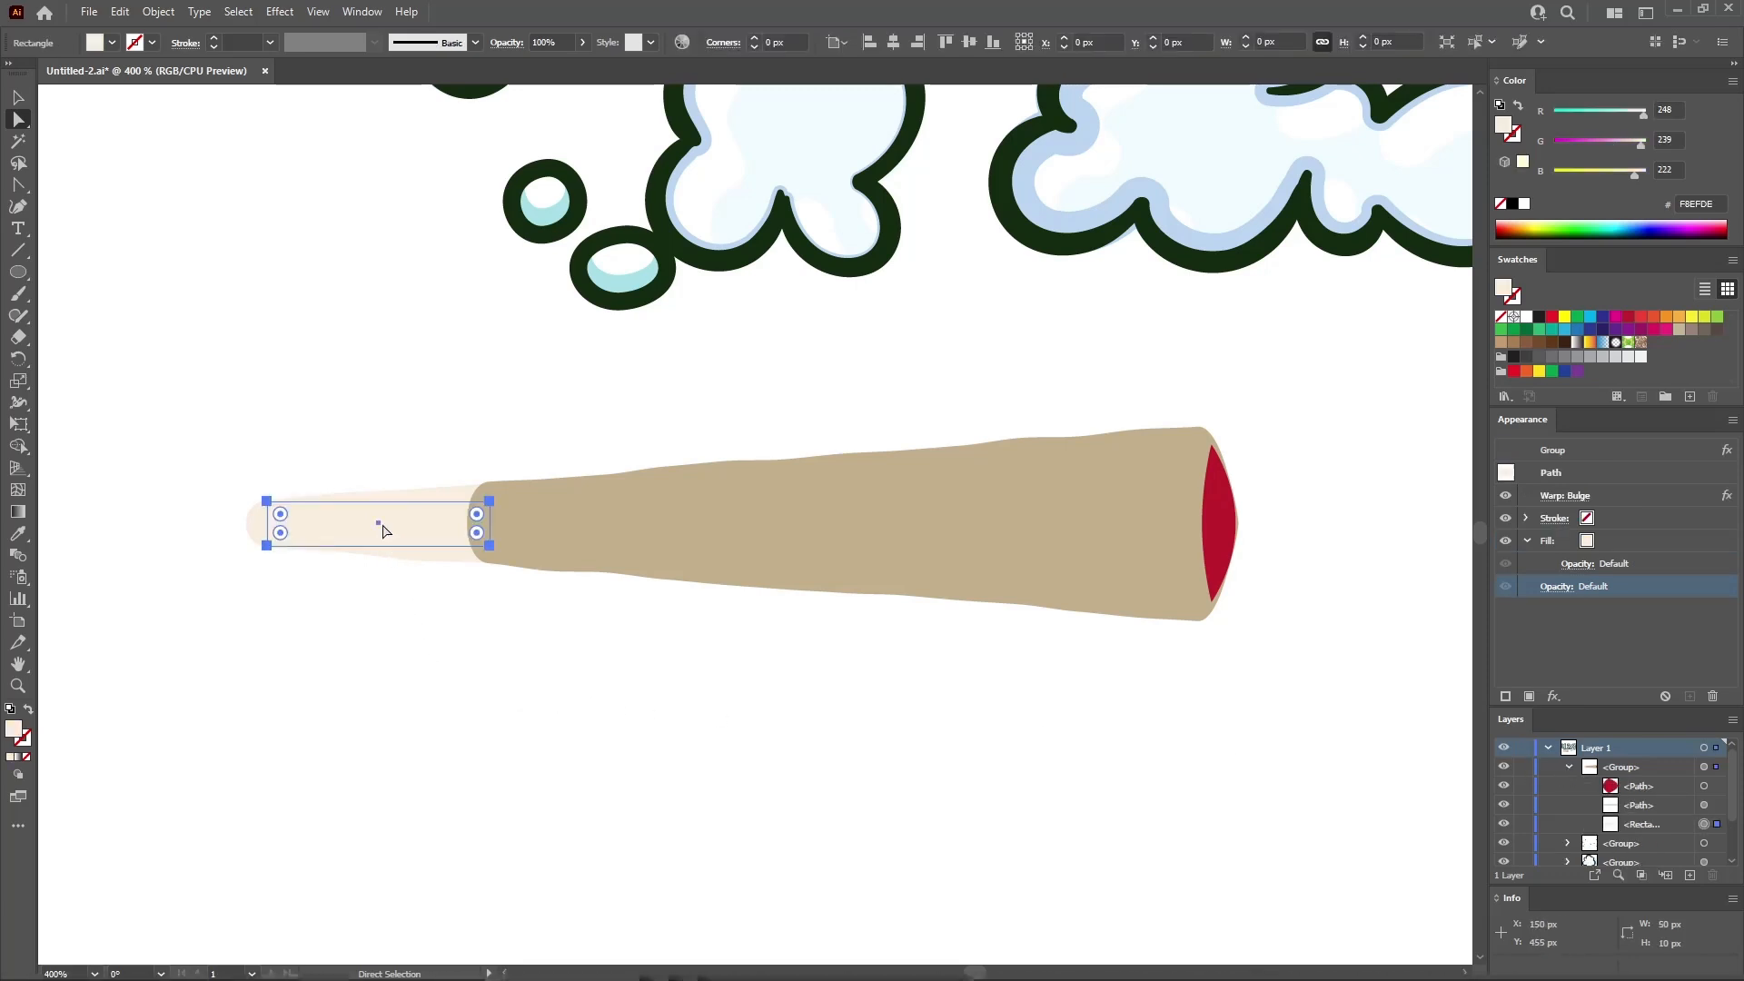
left_click(1528, 540)
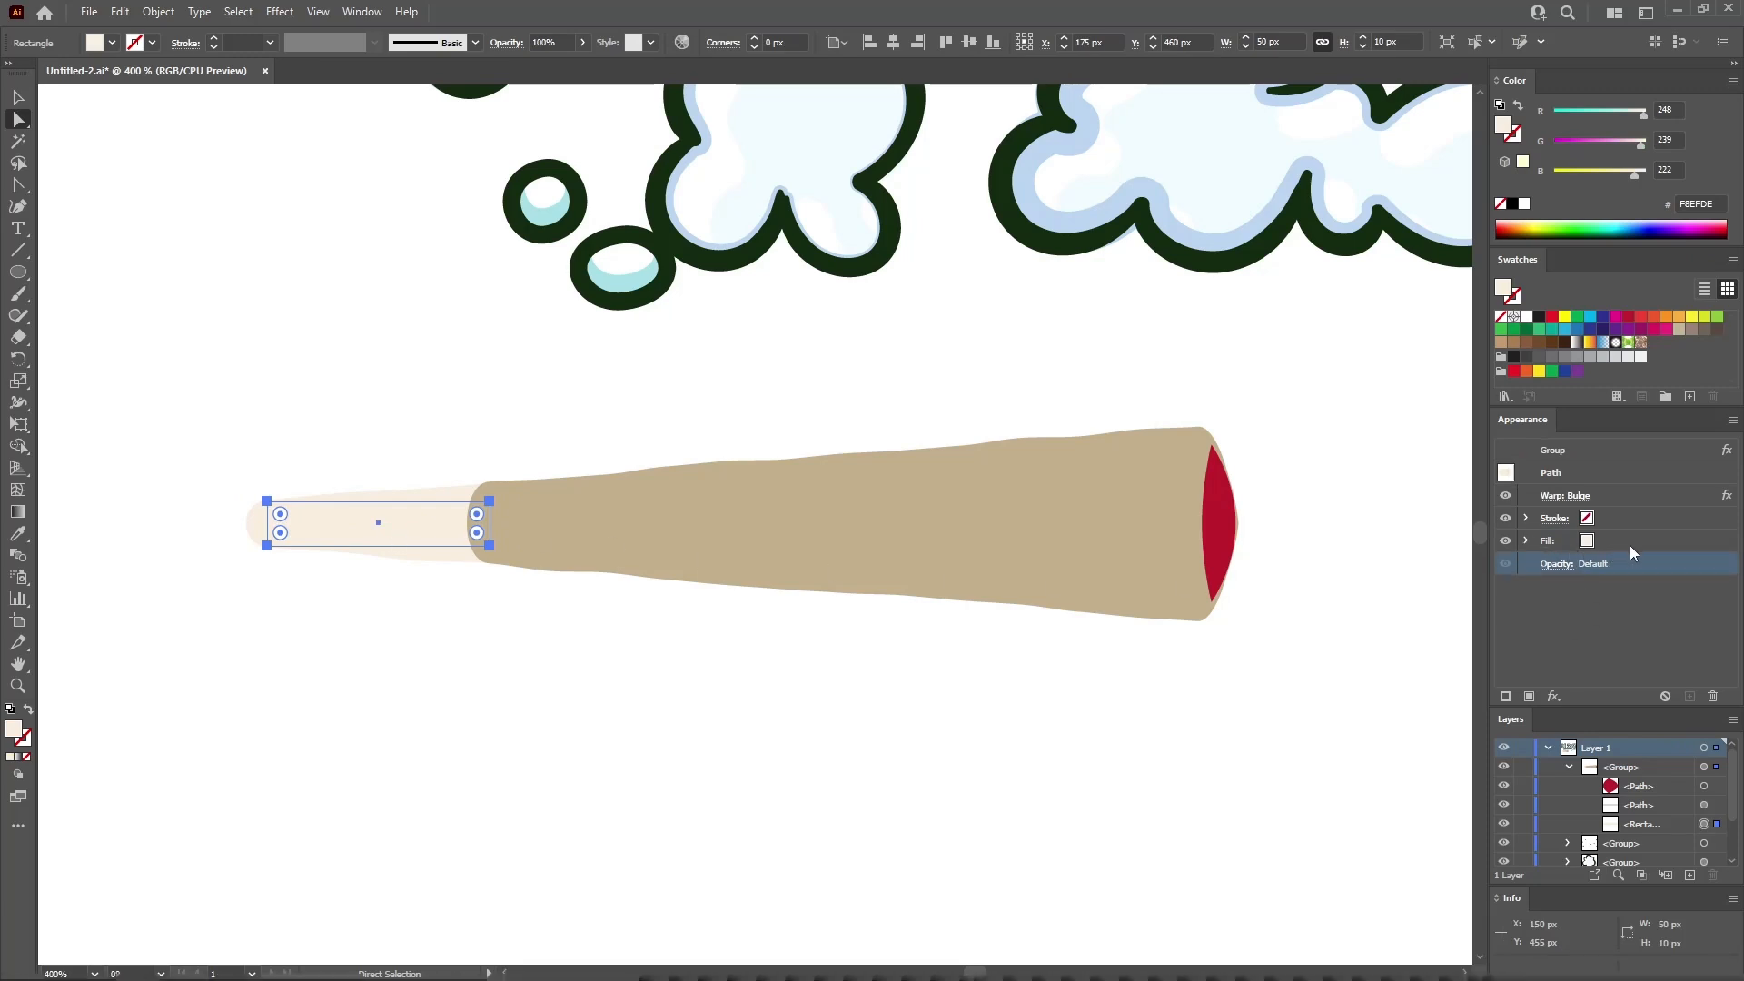
left_click(1606, 541)
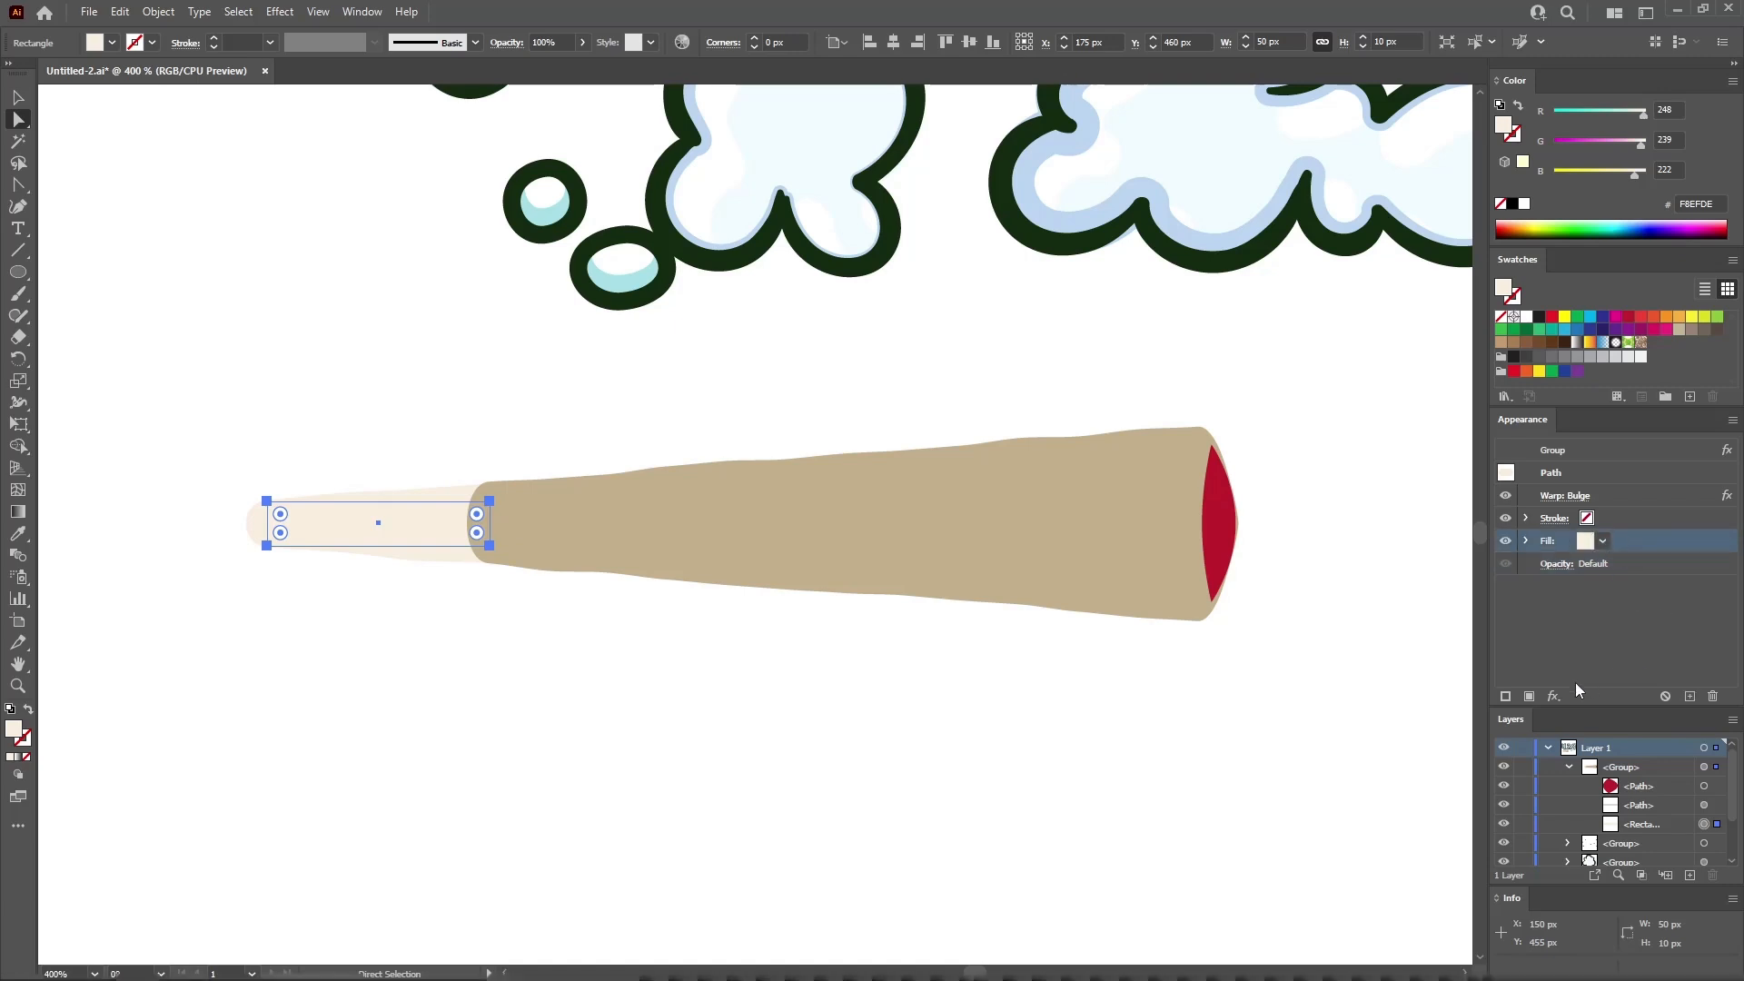
left_click(1533, 694)
left_click(1616, 560)
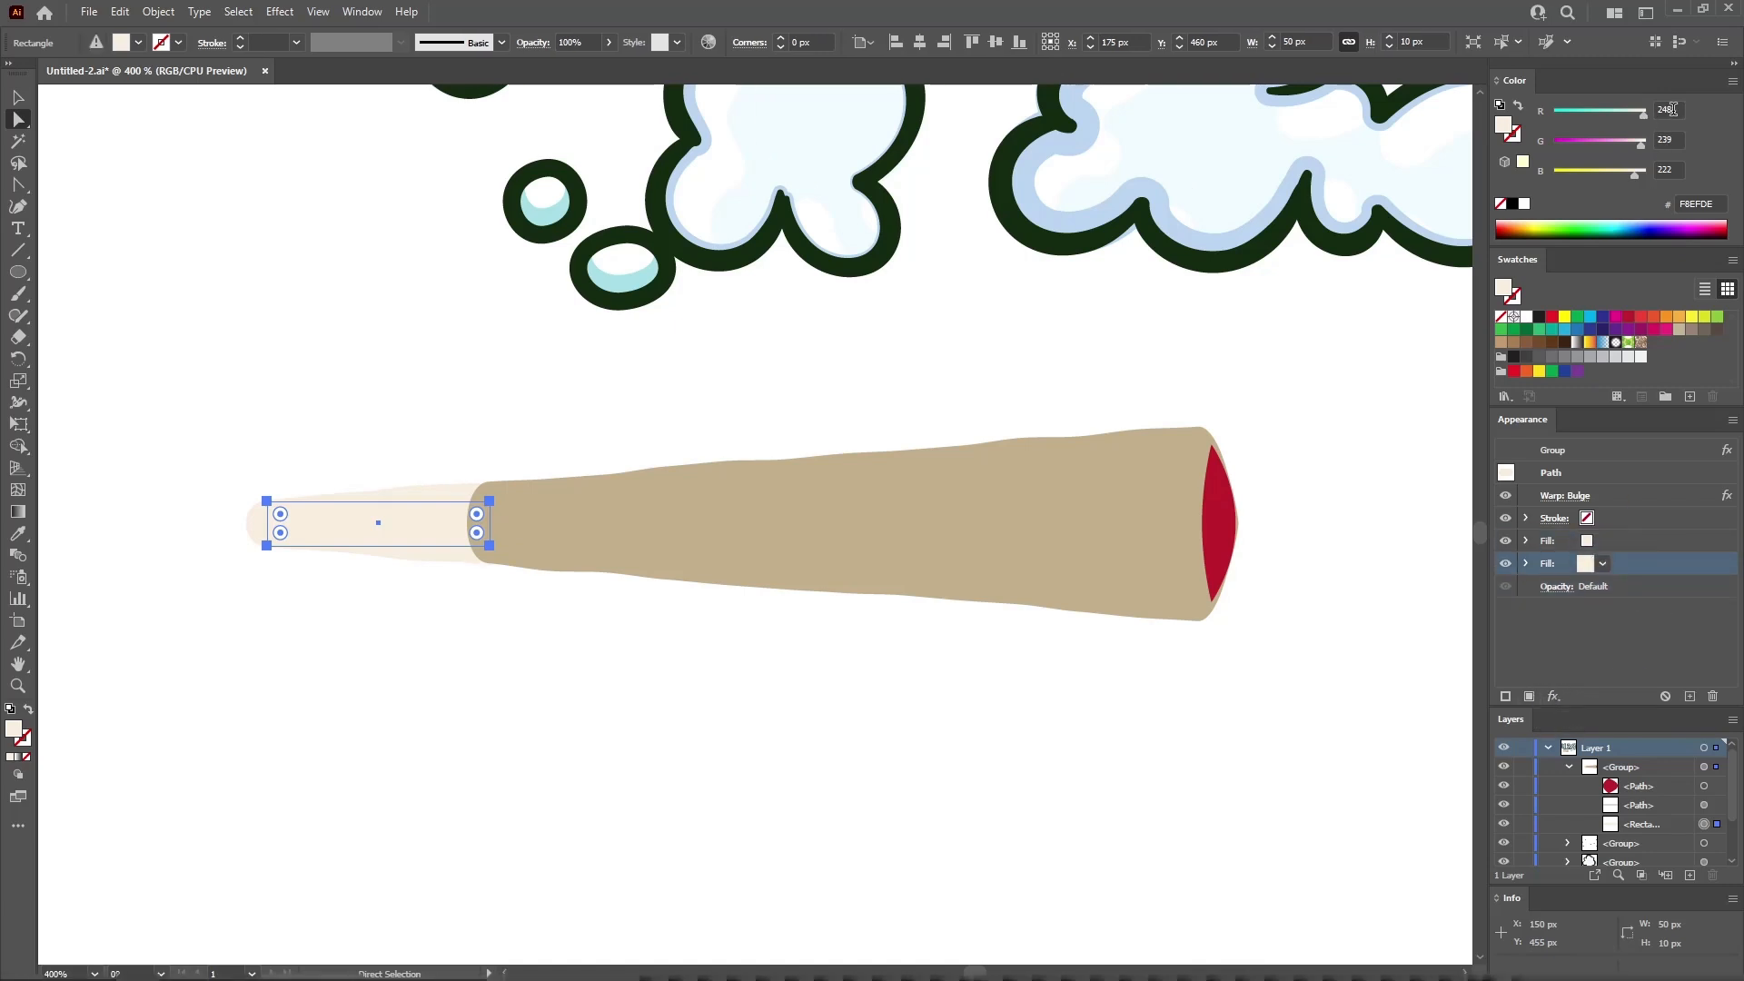
type("196")
key("Tab")
type("17")
key("Tab")
type("139")
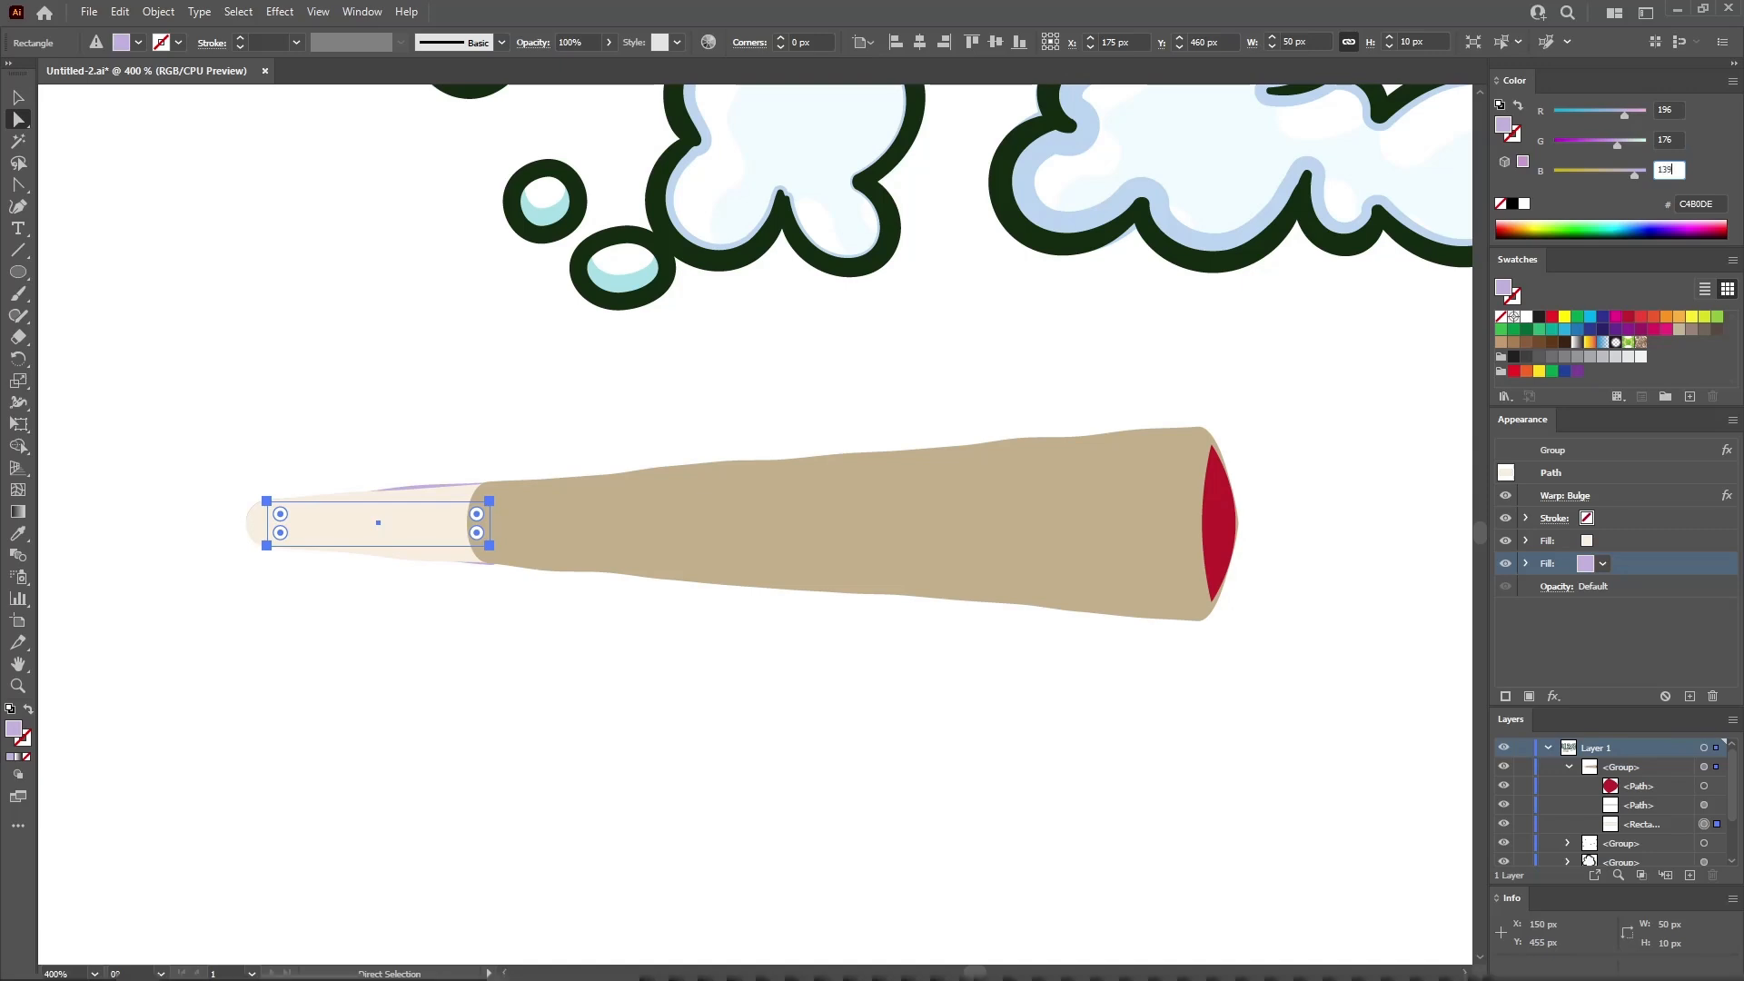
Apply a Transform effect to the cream piece's upper fill, scaling it 80% horizontally and 65% vertically
left_click(1635, 540)
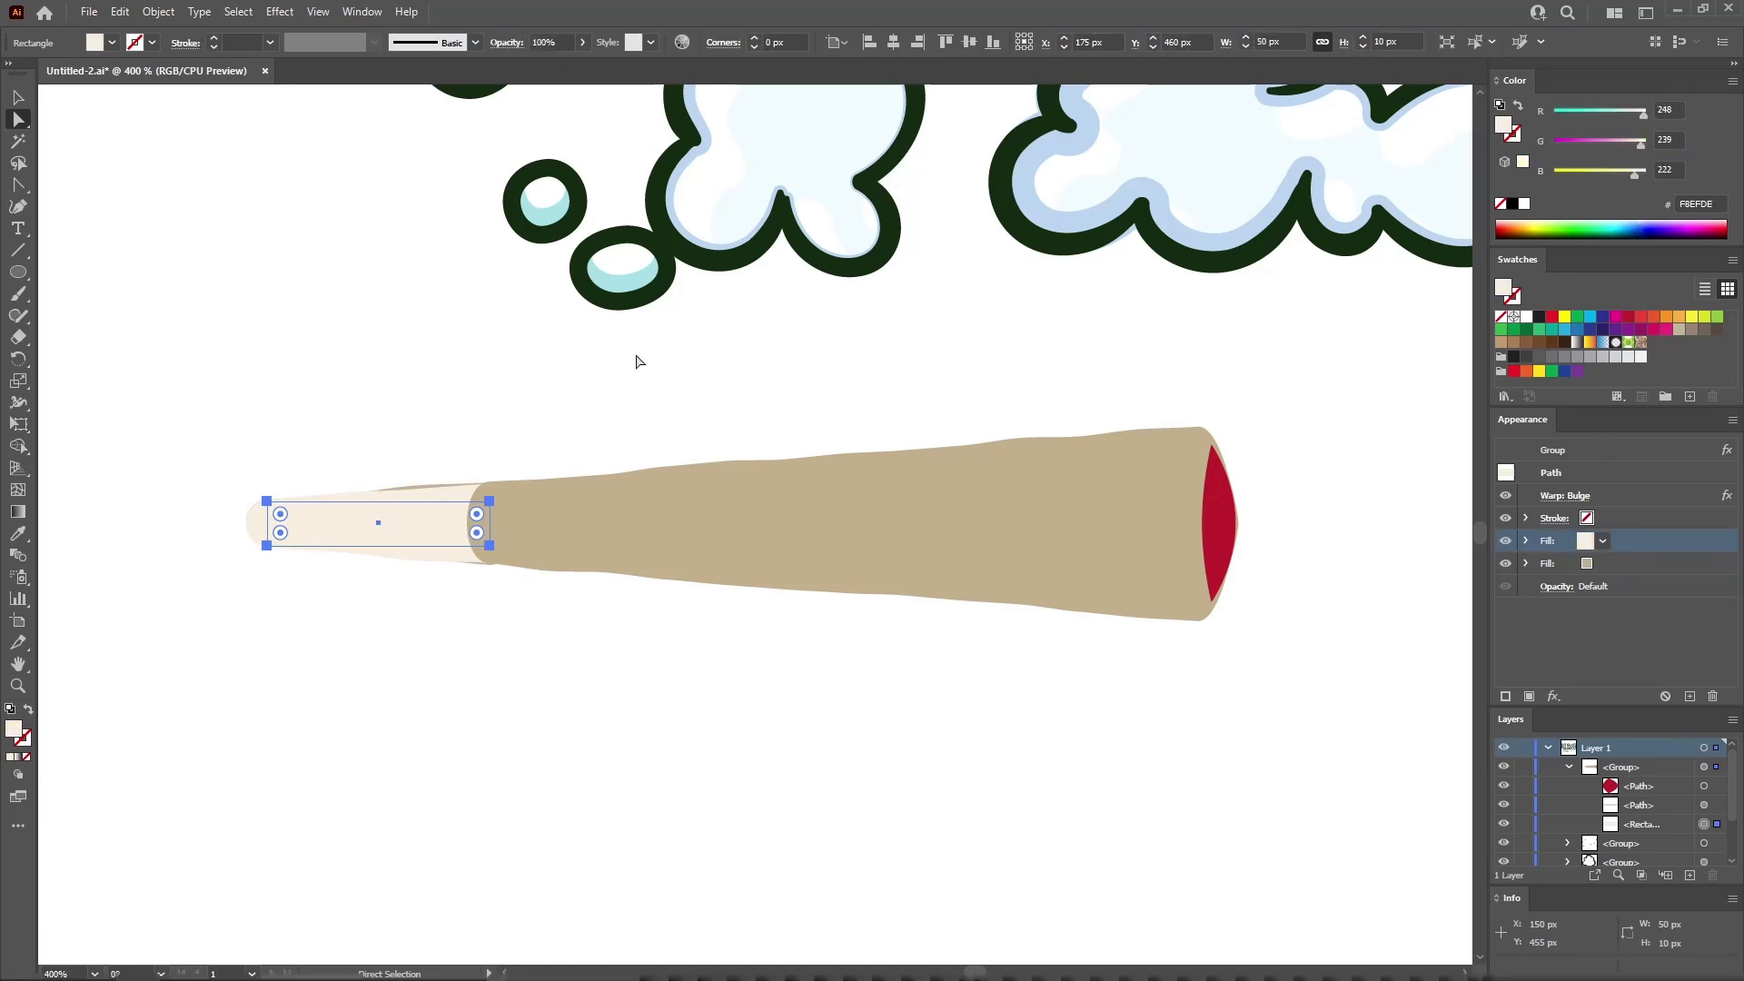
left_click(275, 13)
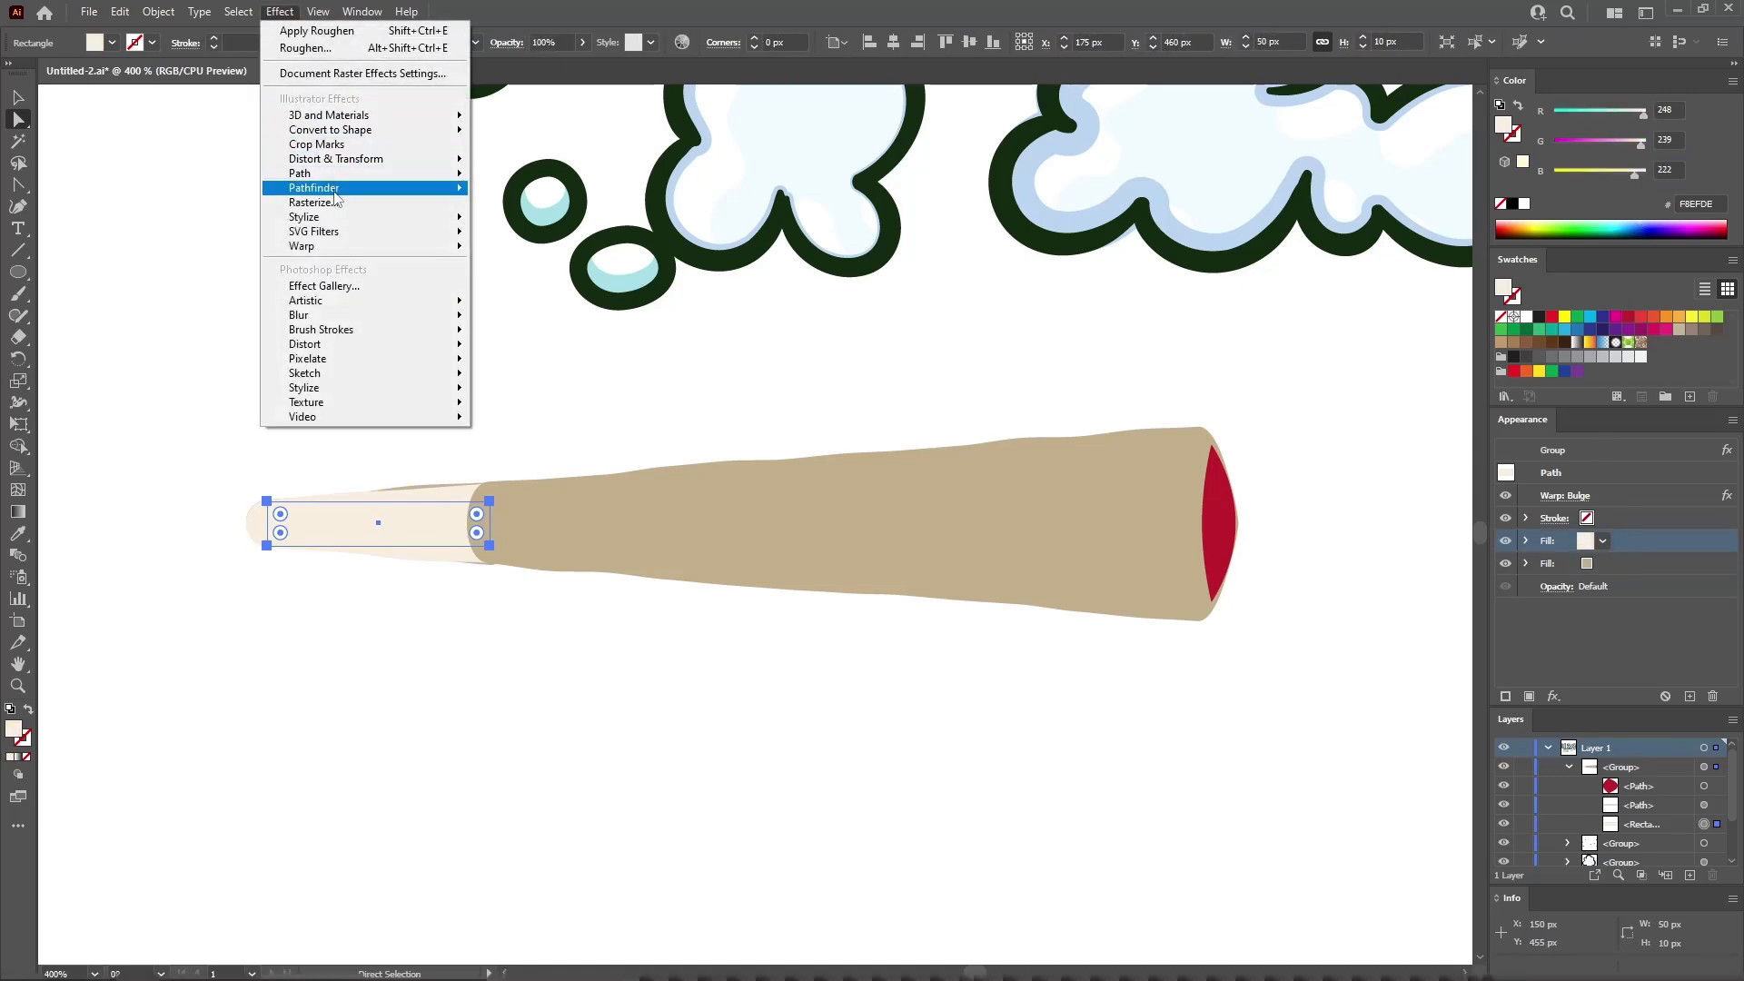
mouse_move(338, 161)
left_click(524, 222)
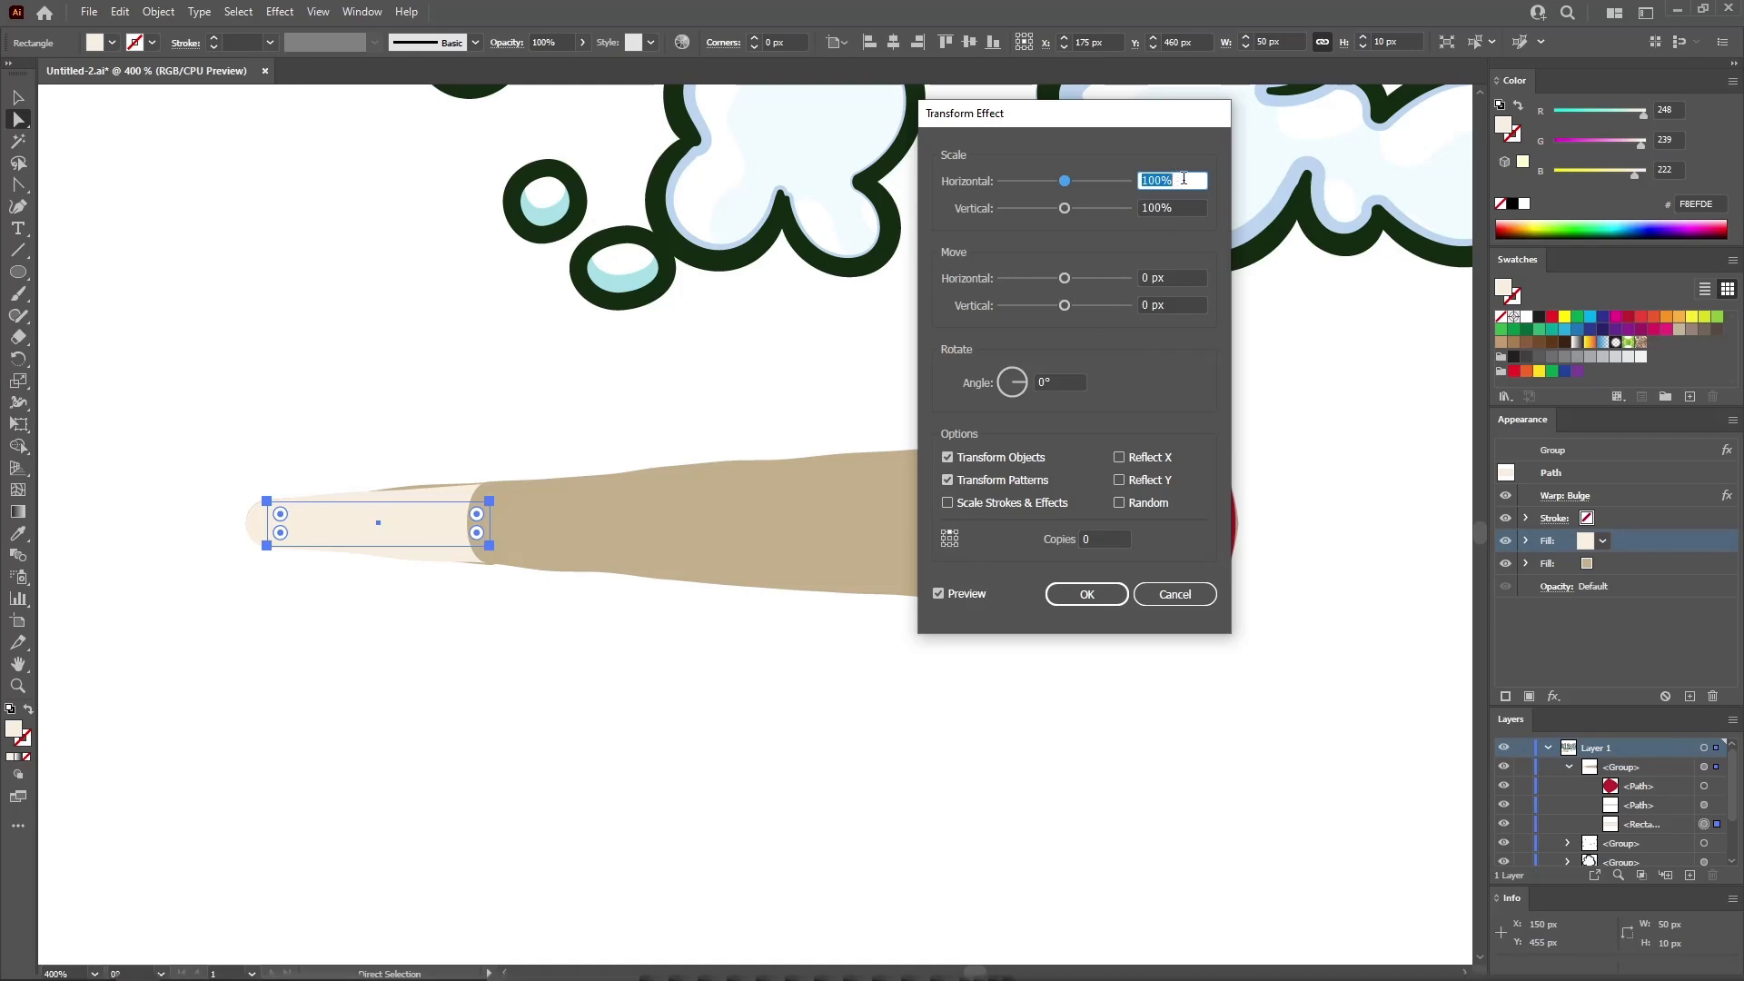
type("80")
key("Tab")
type("65")
left_click(1080, 595)
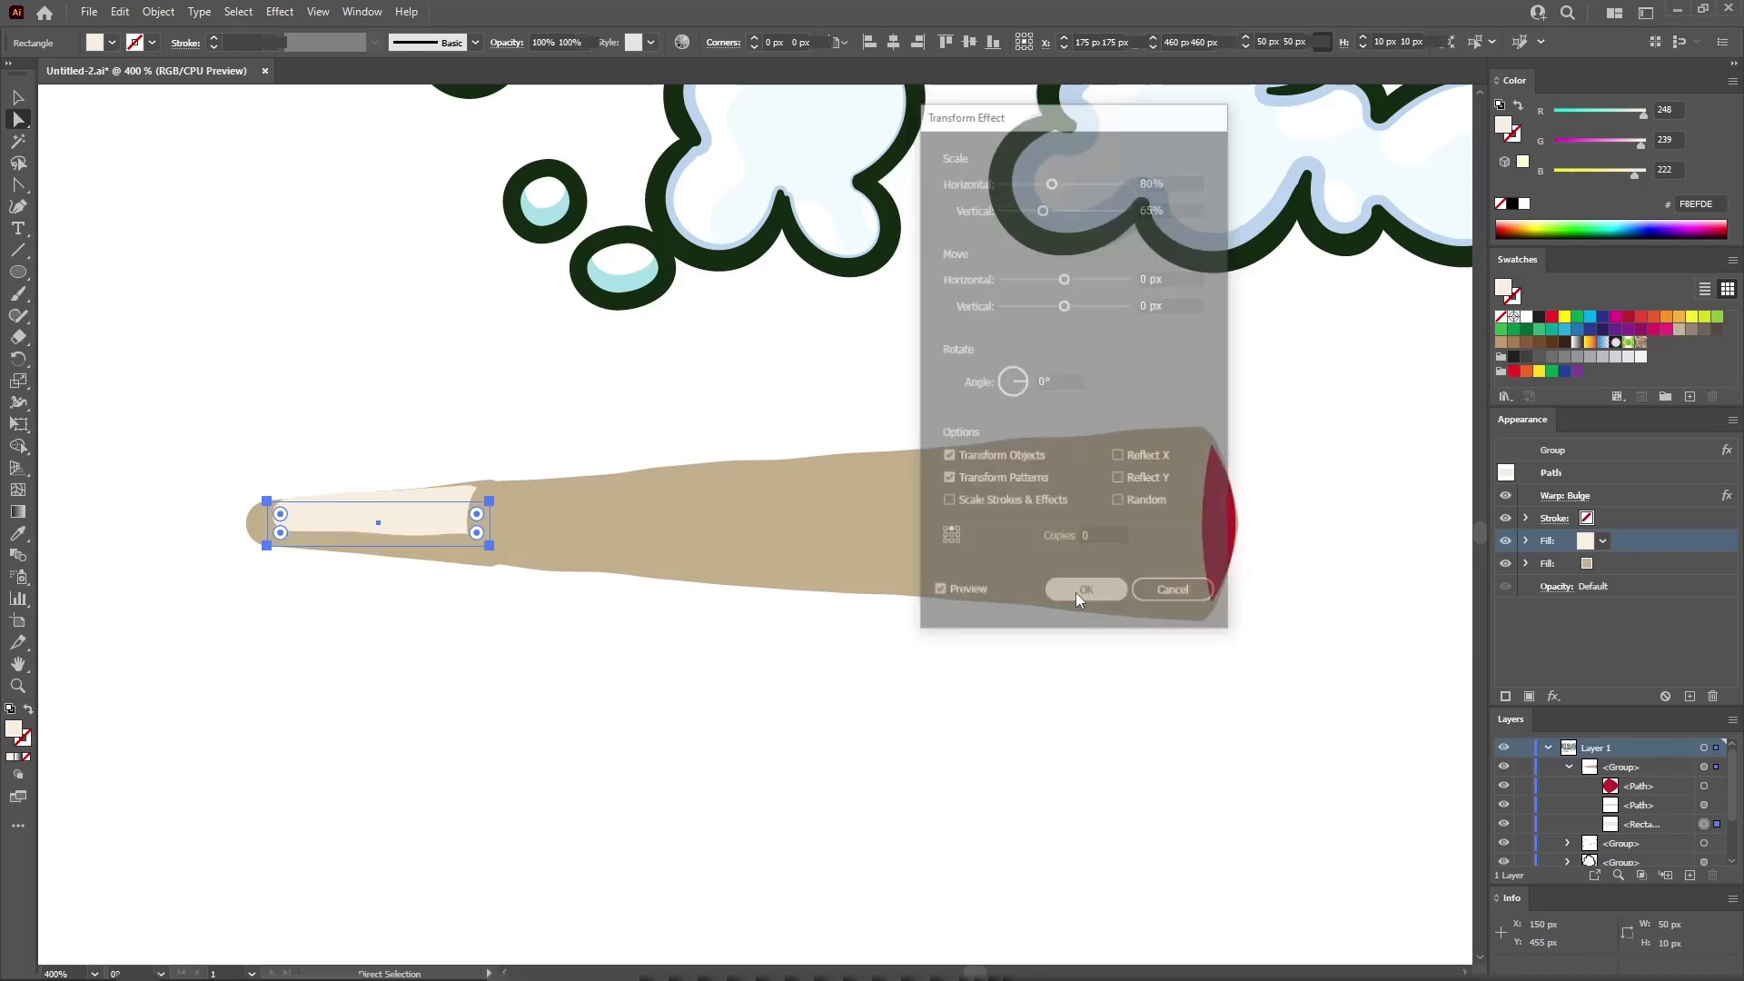
Give the cream piece a 4 pt stroke coloured RGB 19, 41, 15
left_click(1640, 520)
left_click(1672, 517)
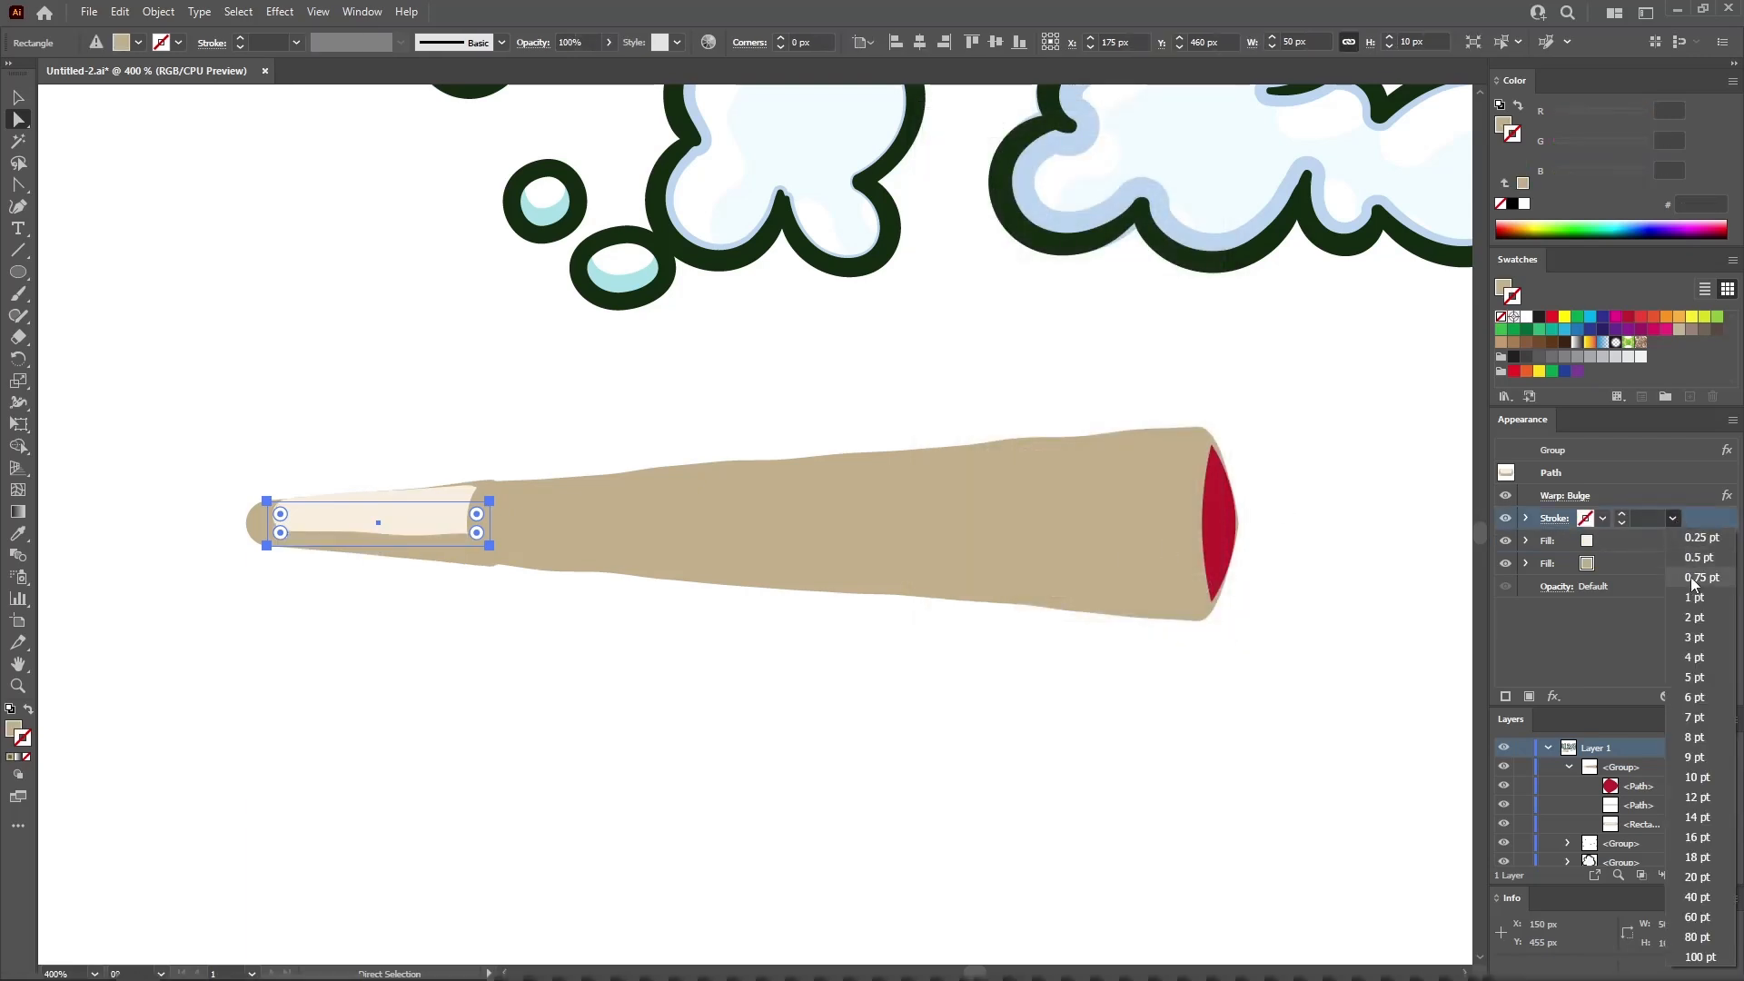
left_click(1695, 657)
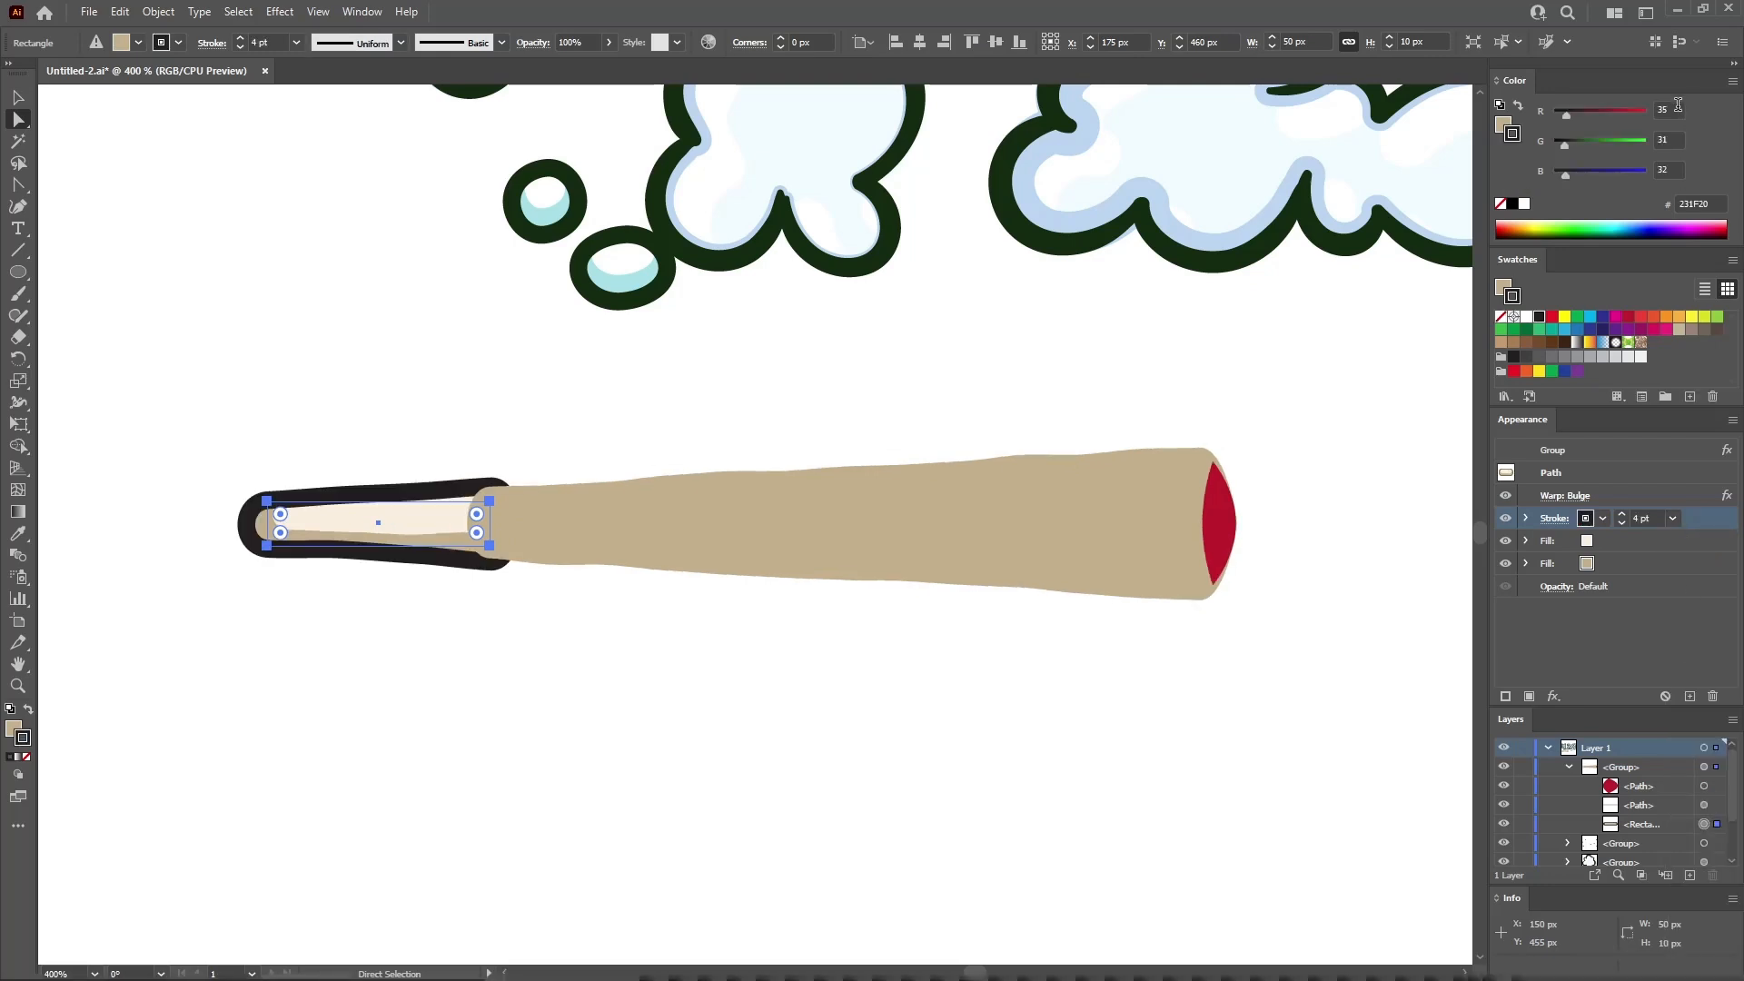
type("19")
key("Tab")
type("41")
key("Tab")
type("15")
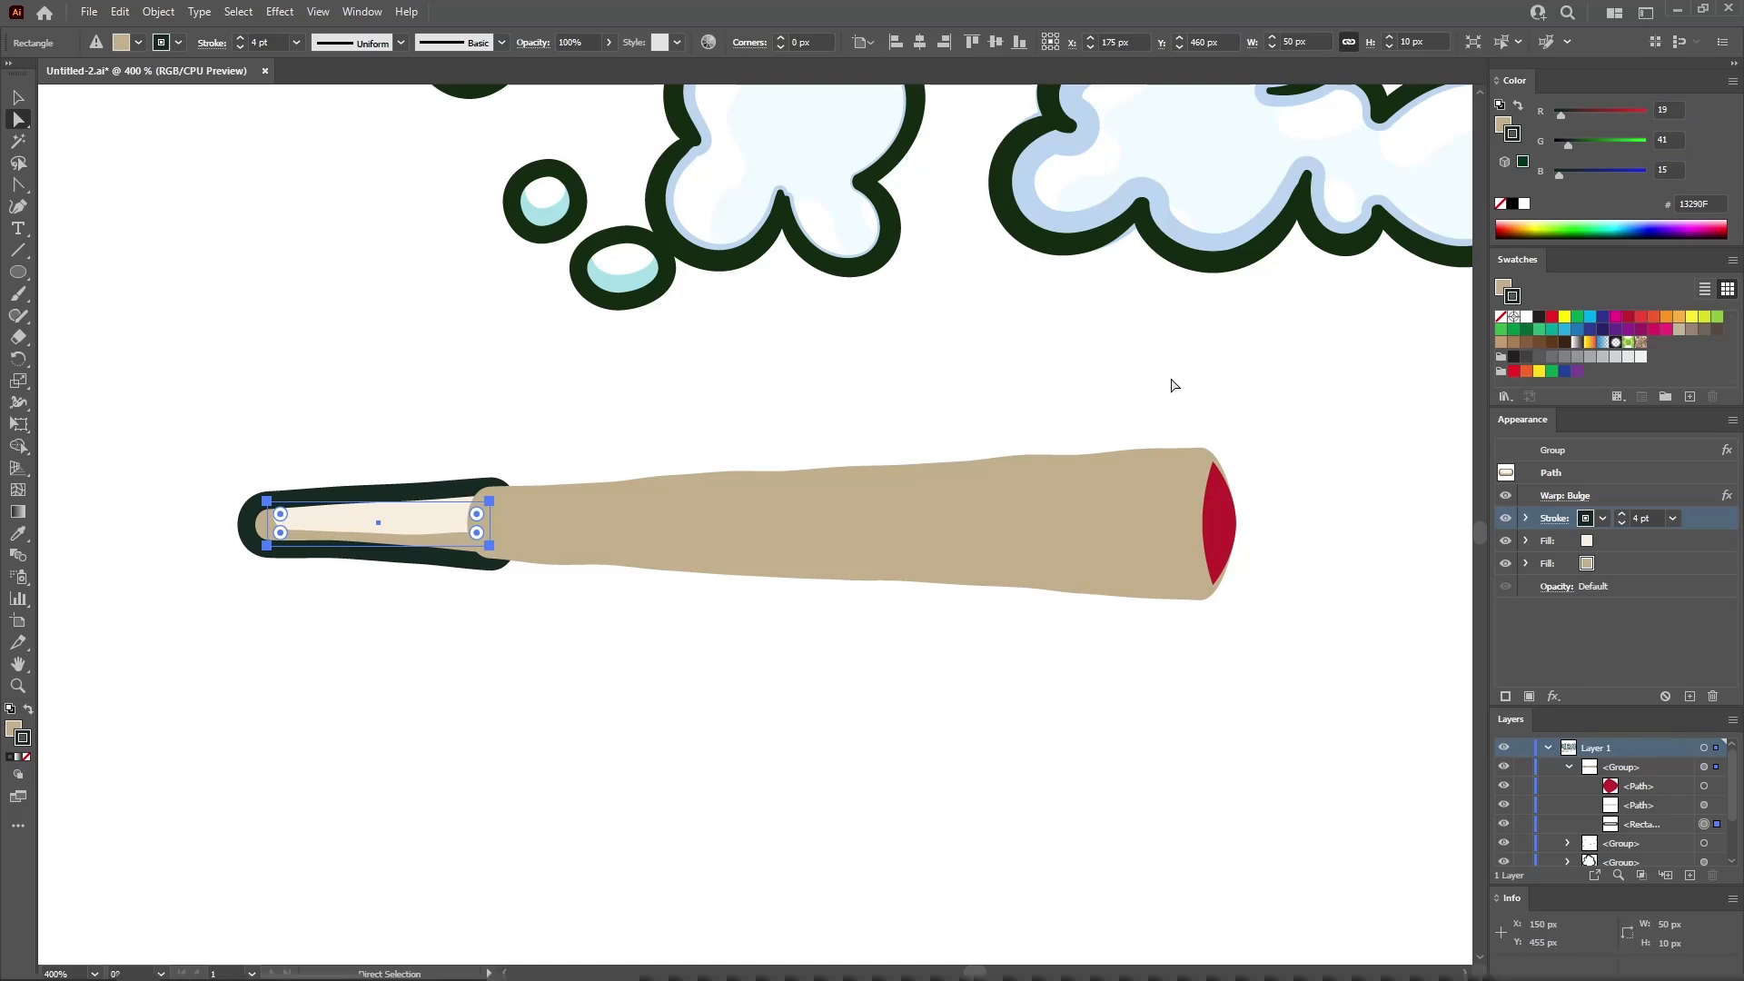
Add a second fill to the long tan piece and set the upper fill to RGB 248, 239, 222
left_click(791, 527)
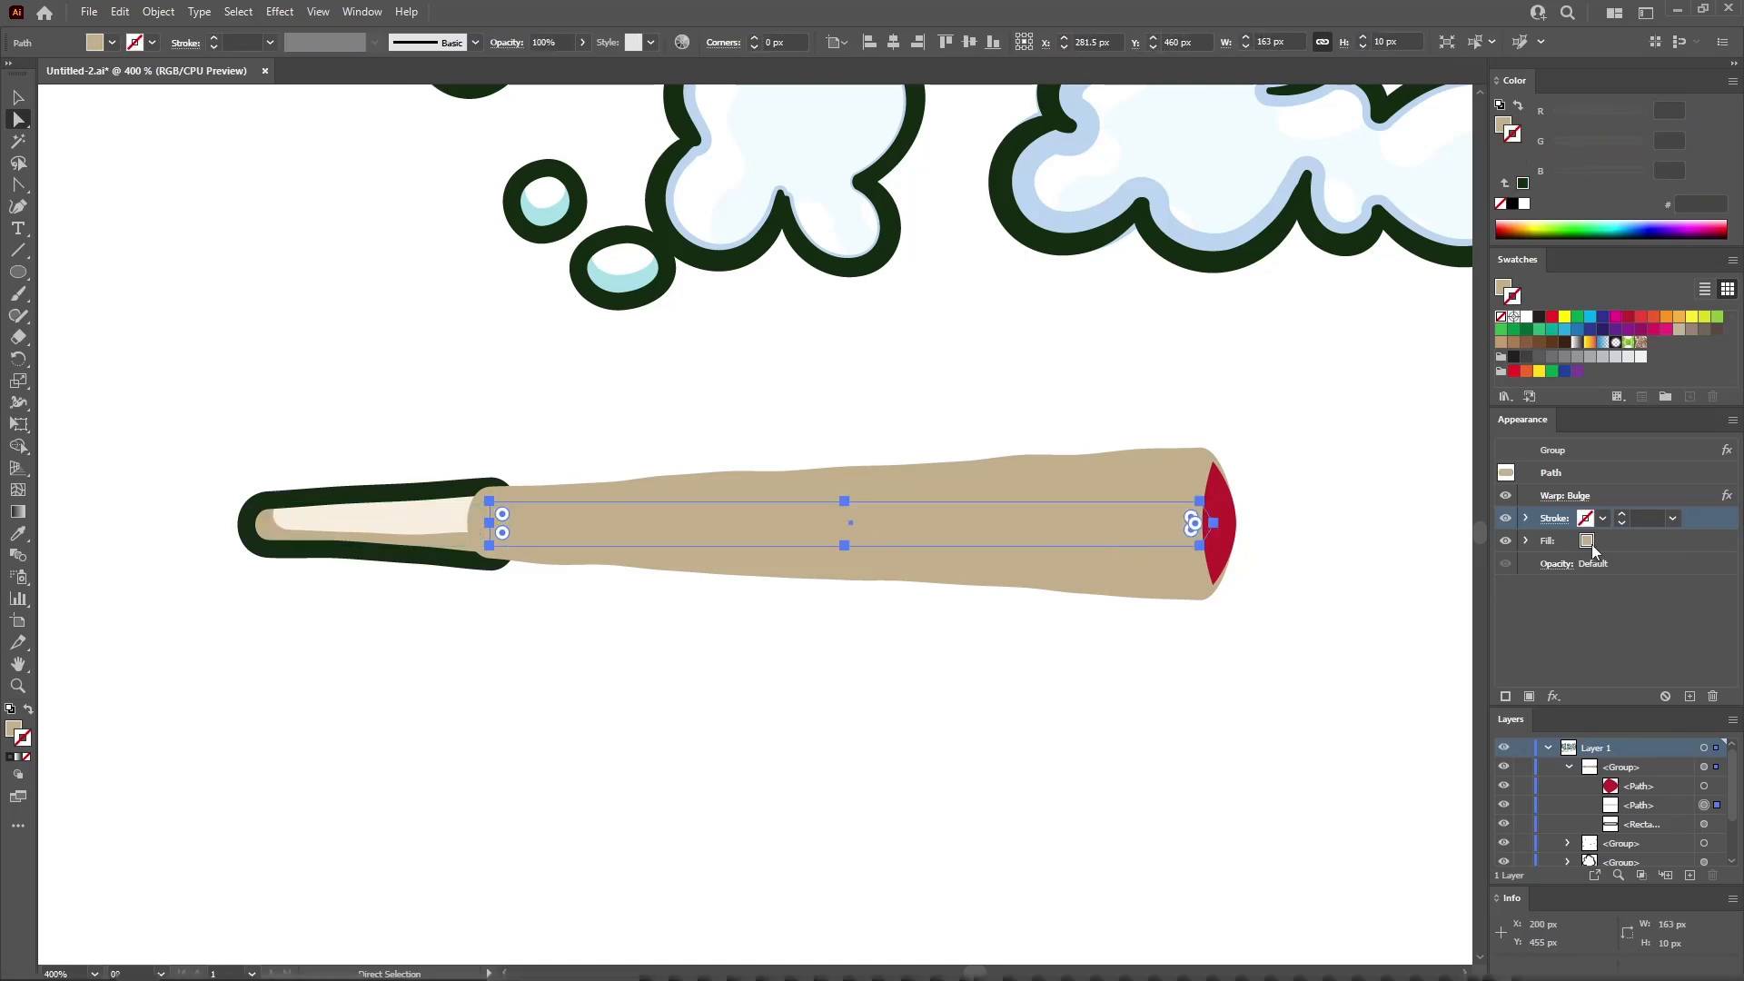
left_click(1621, 544)
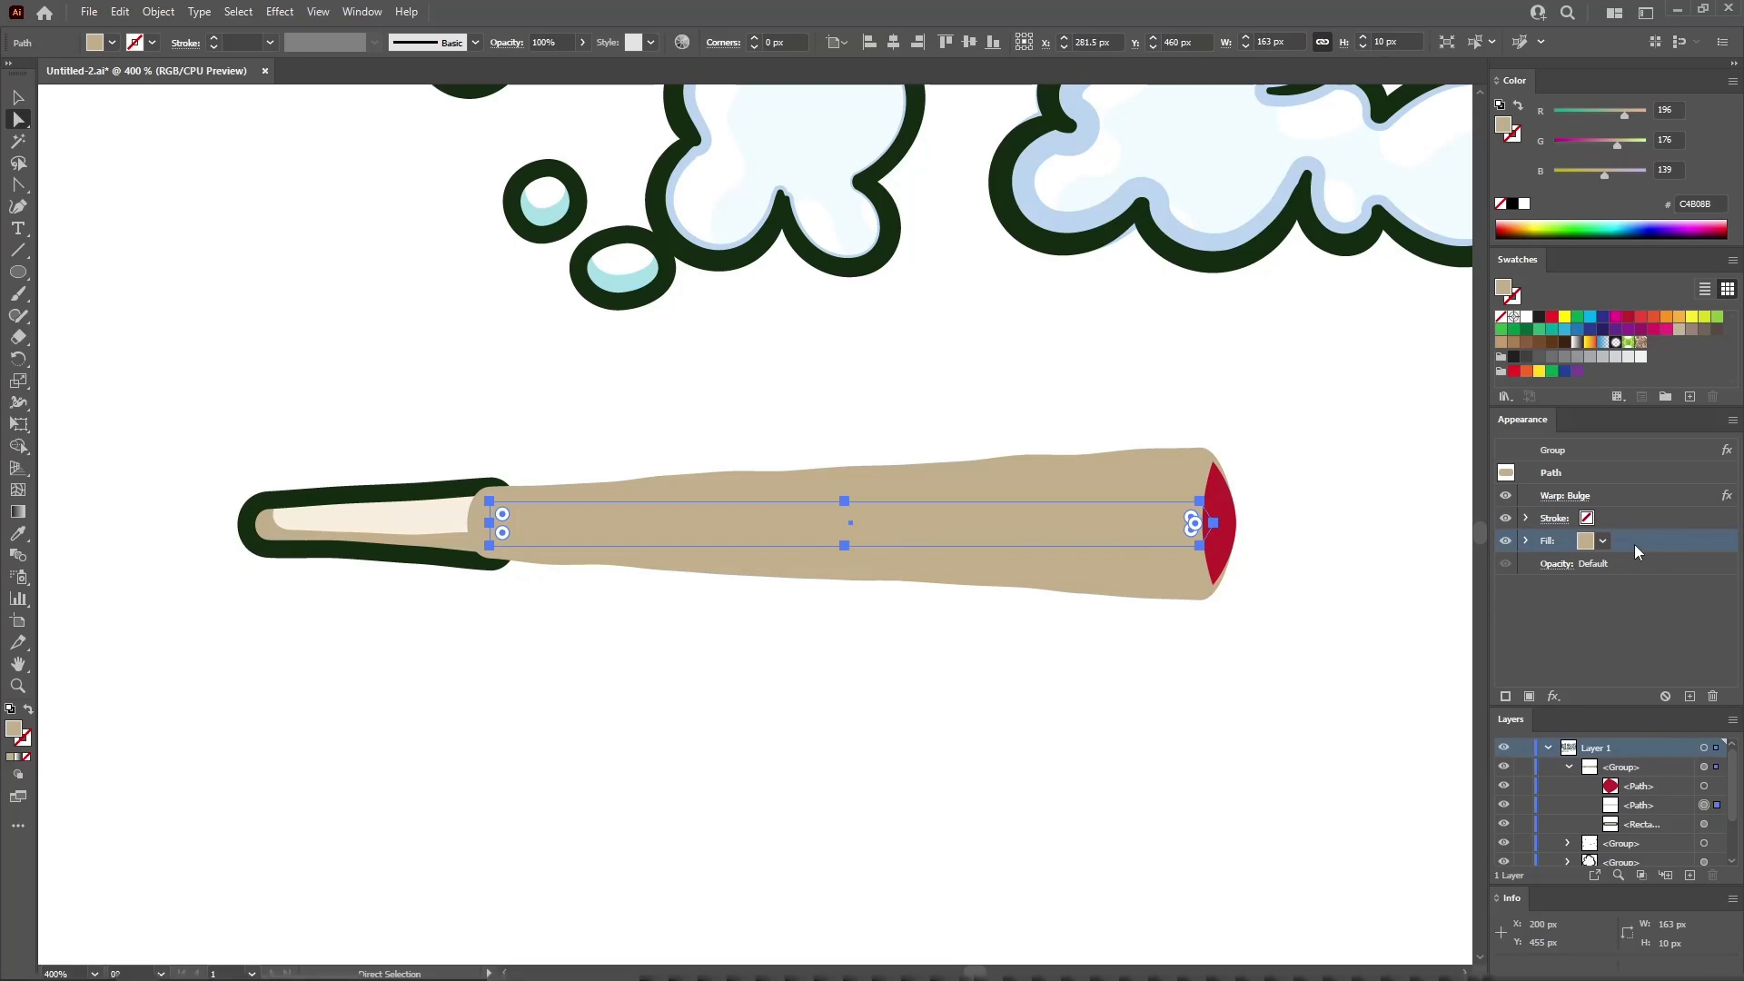
left_click(1528, 696)
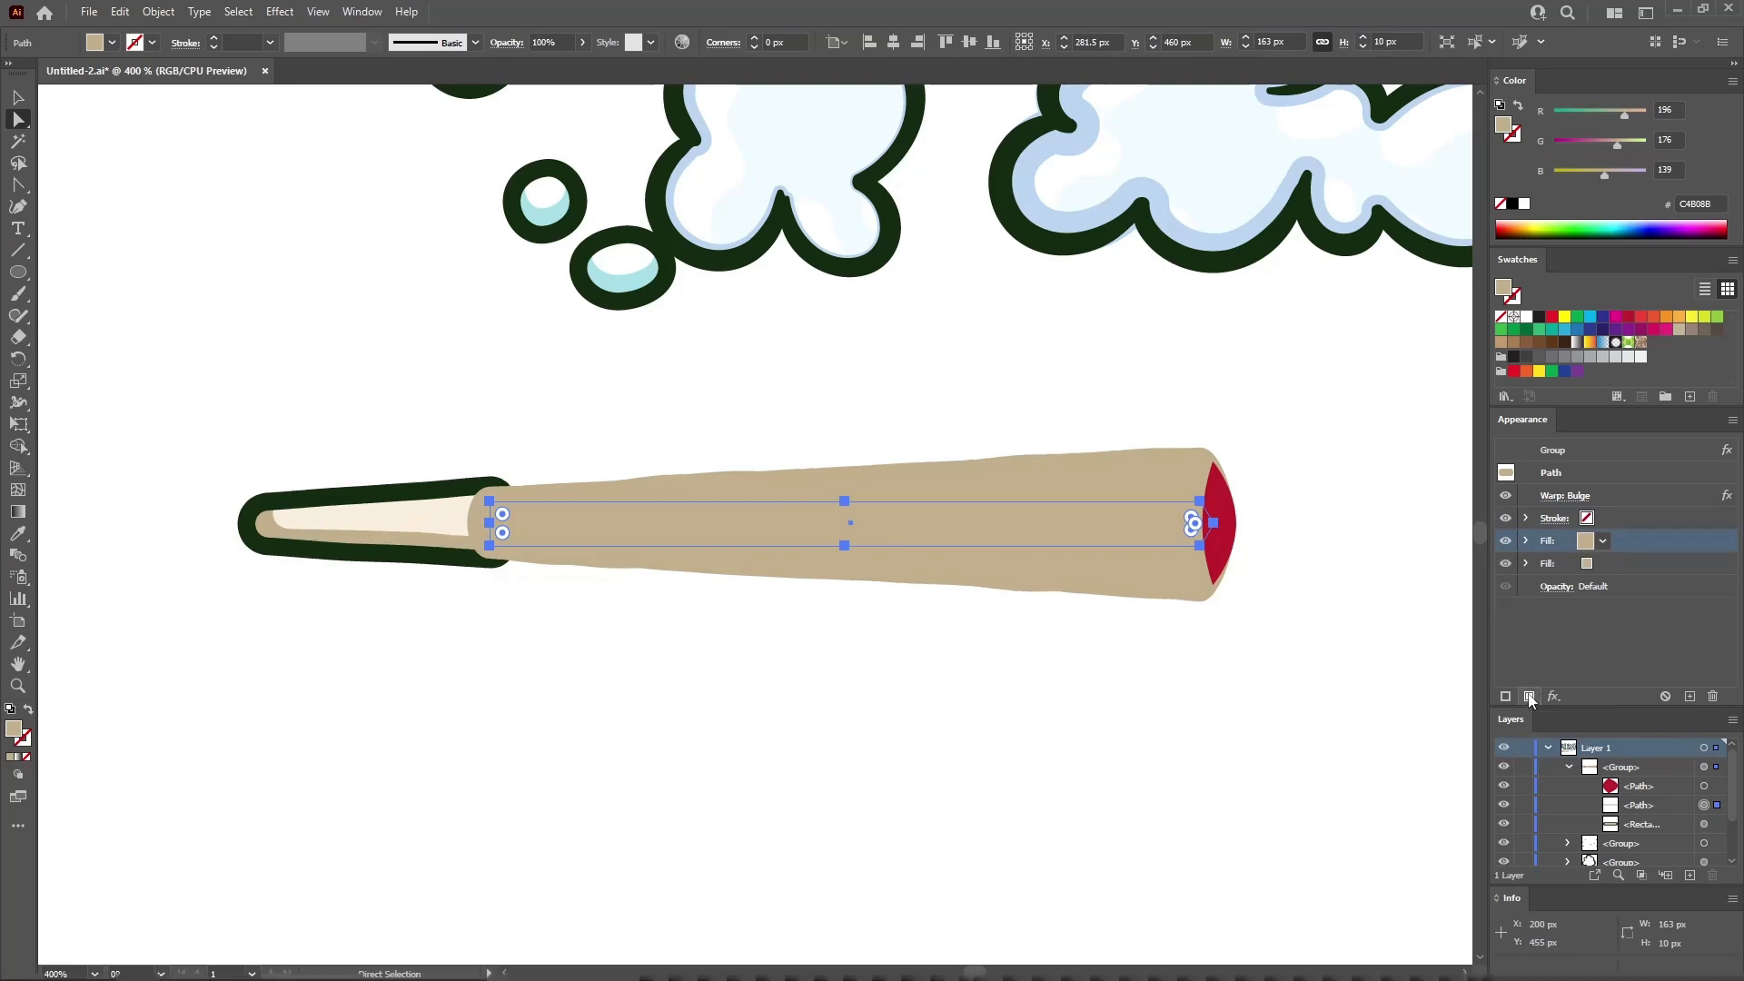
left_click(1682, 110)
type("248")
key("Tab")
type("239")
key("Tab")
type("222")
key("Return")
Apply a Transform effect to the long piece's upper fill, scaling it 75% vertically
left_click(280, 12)
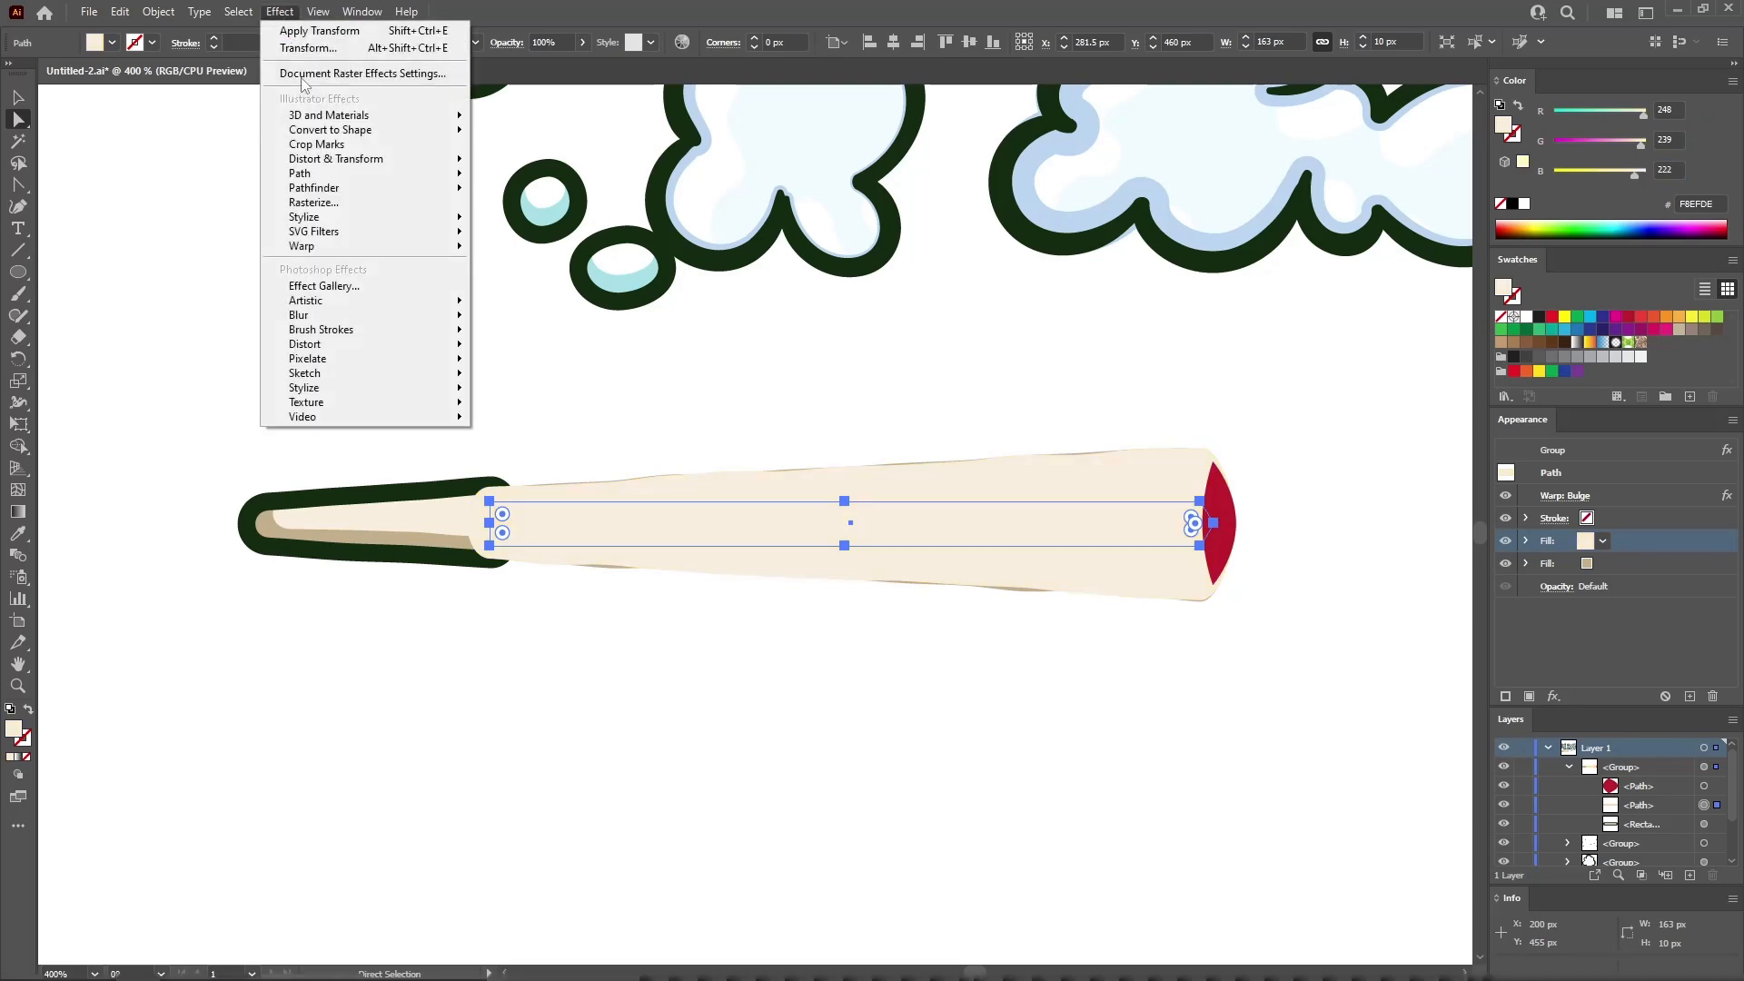
mouse_move(345, 159)
left_click(545, 222)
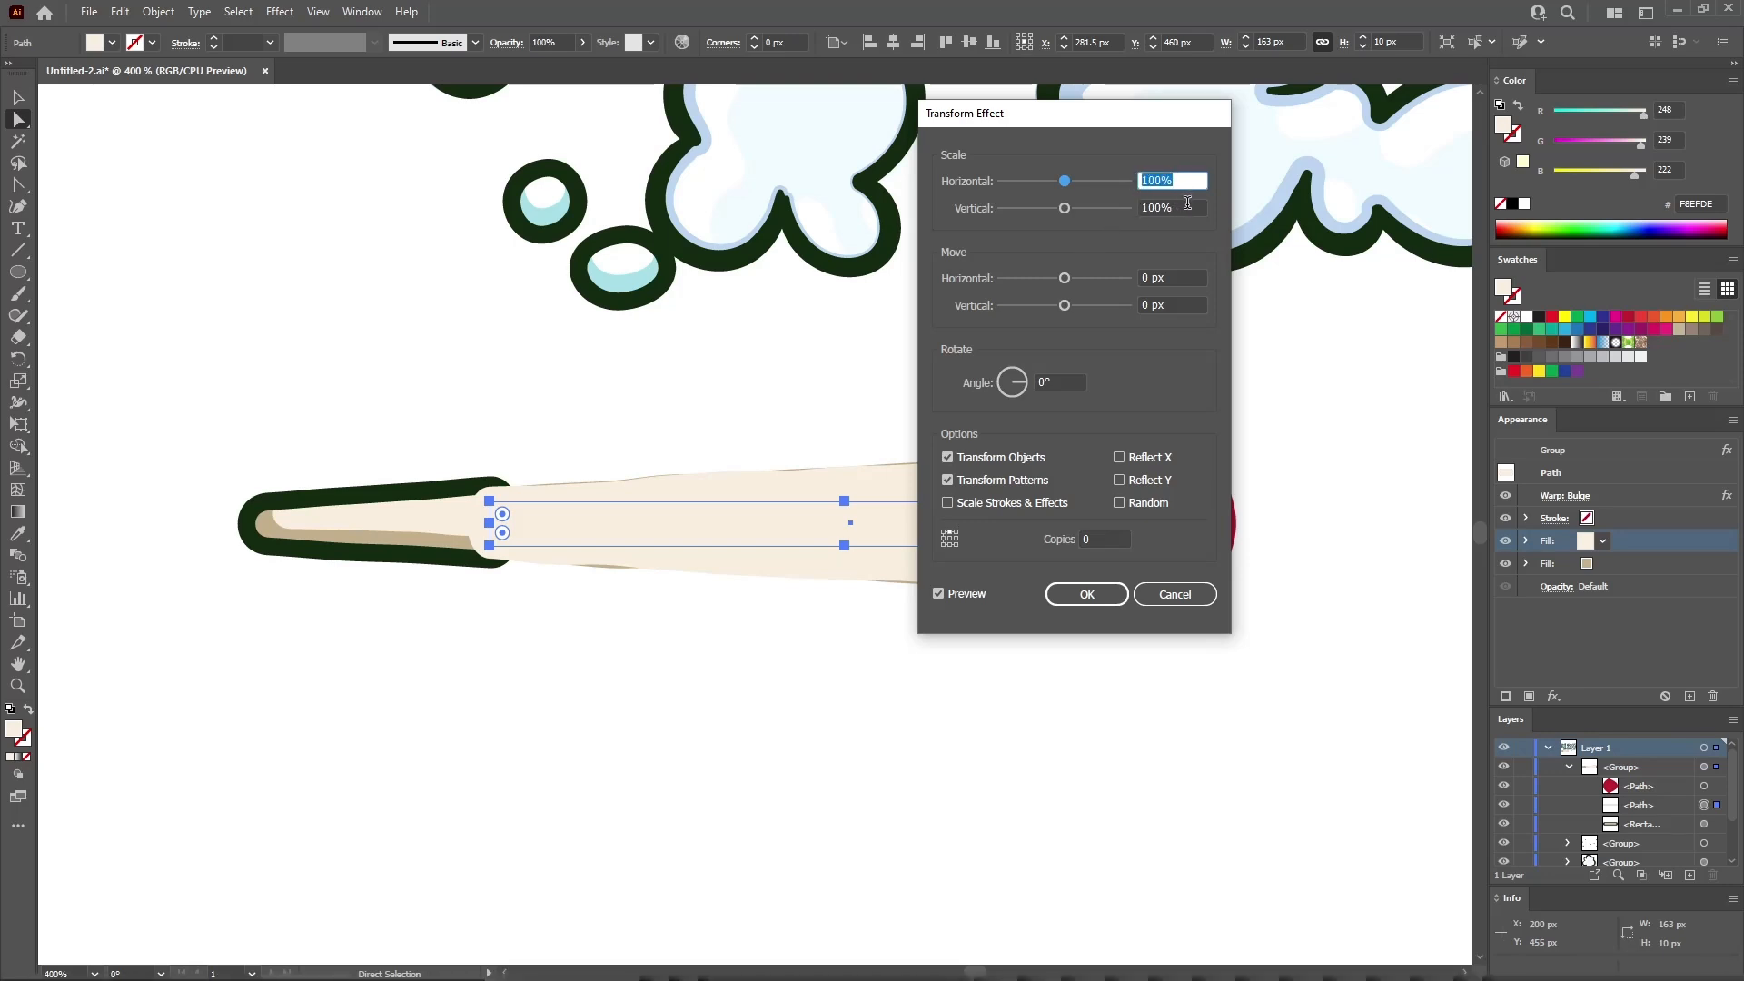
key("Tab")
type("75")
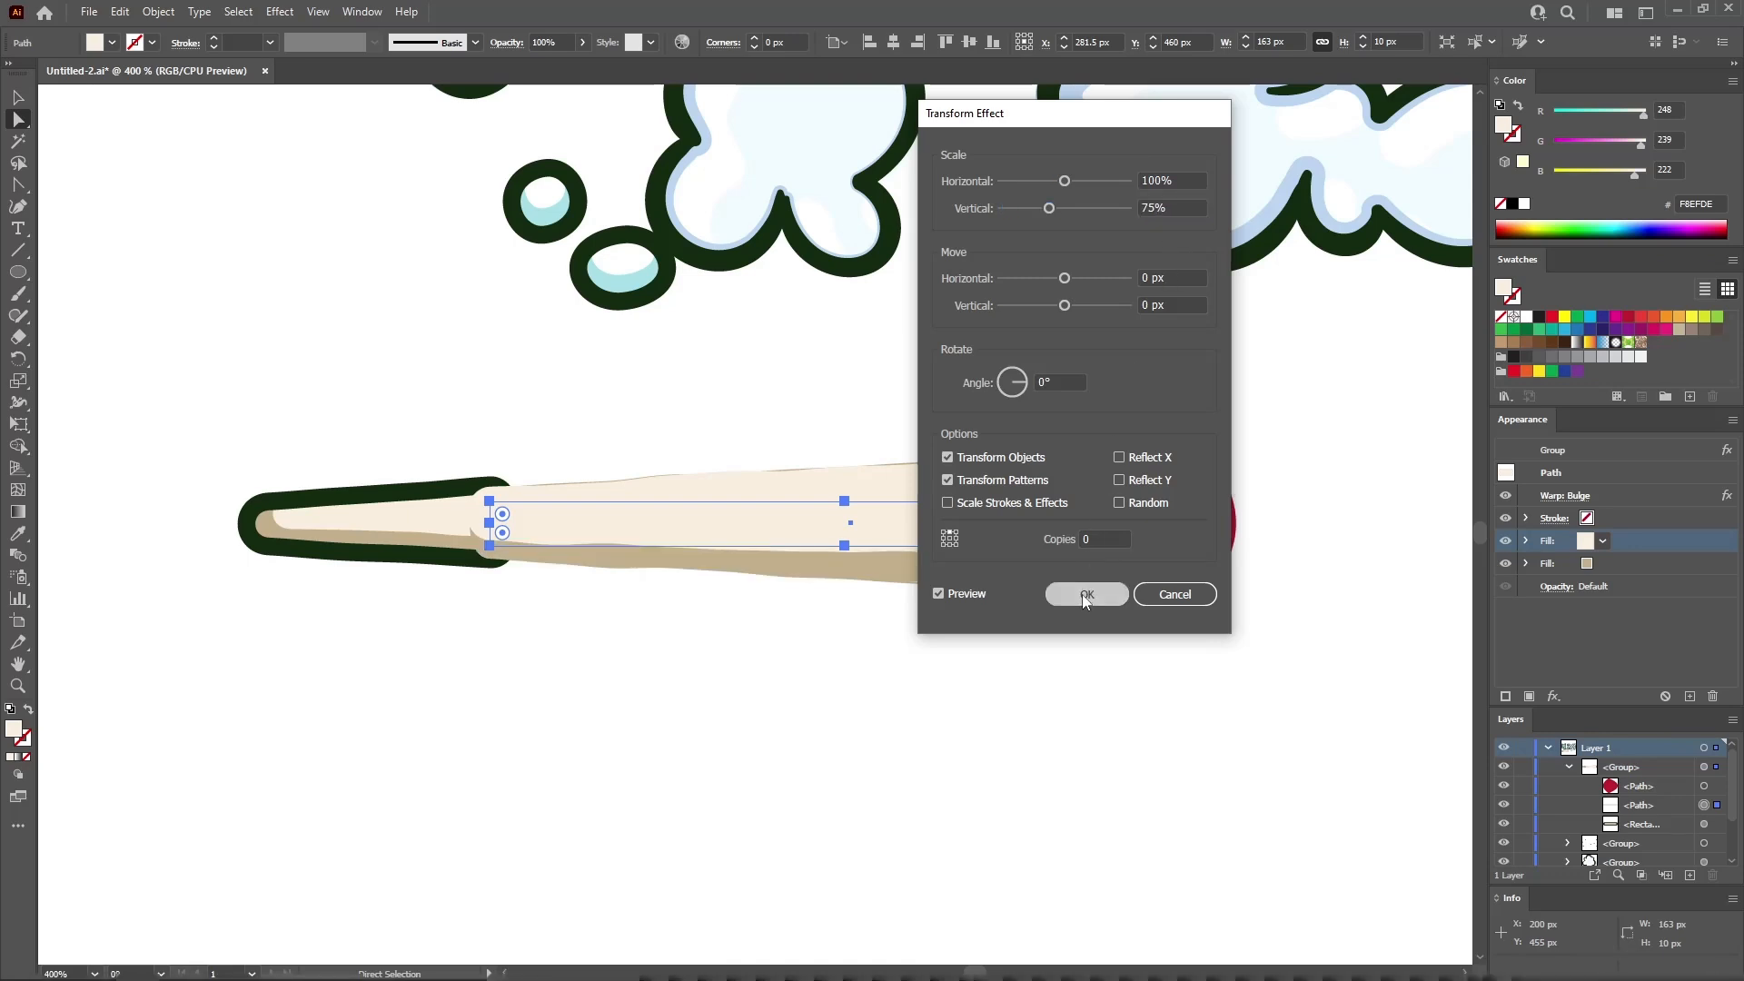
left_click(1086, 592)
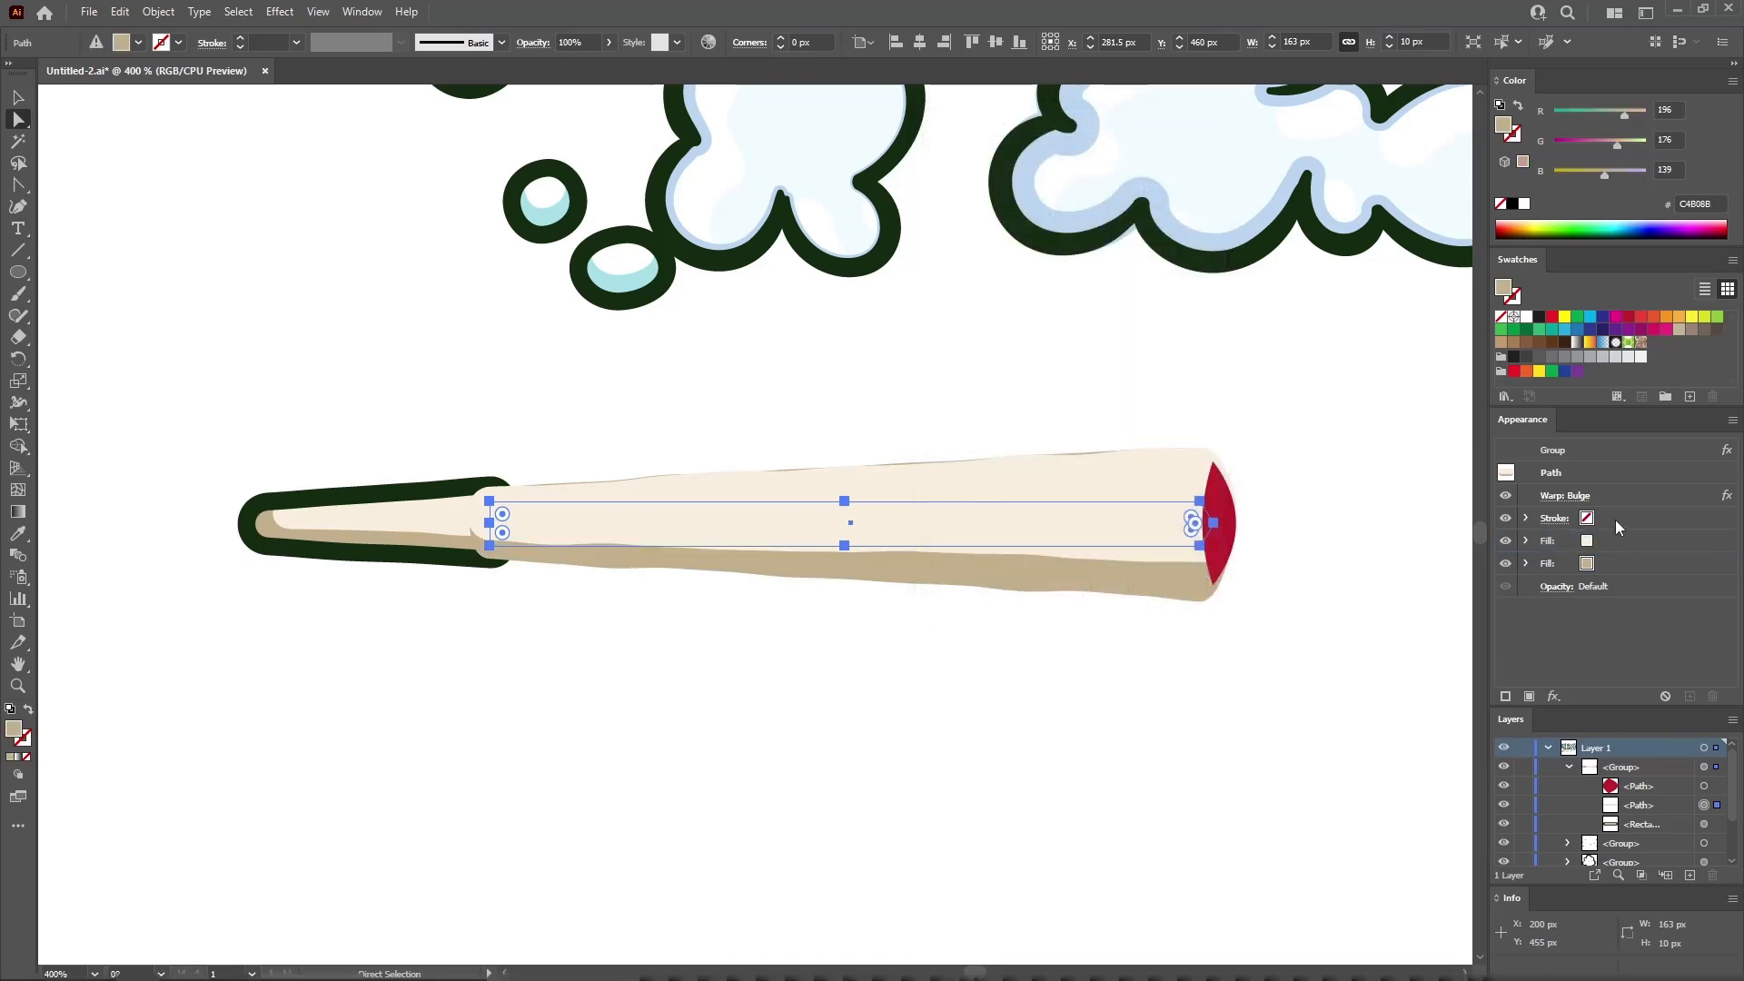
Give the long piece a 4 pt stroke in the dark green RGB 19, 41, 15
left_click(1646, 518)
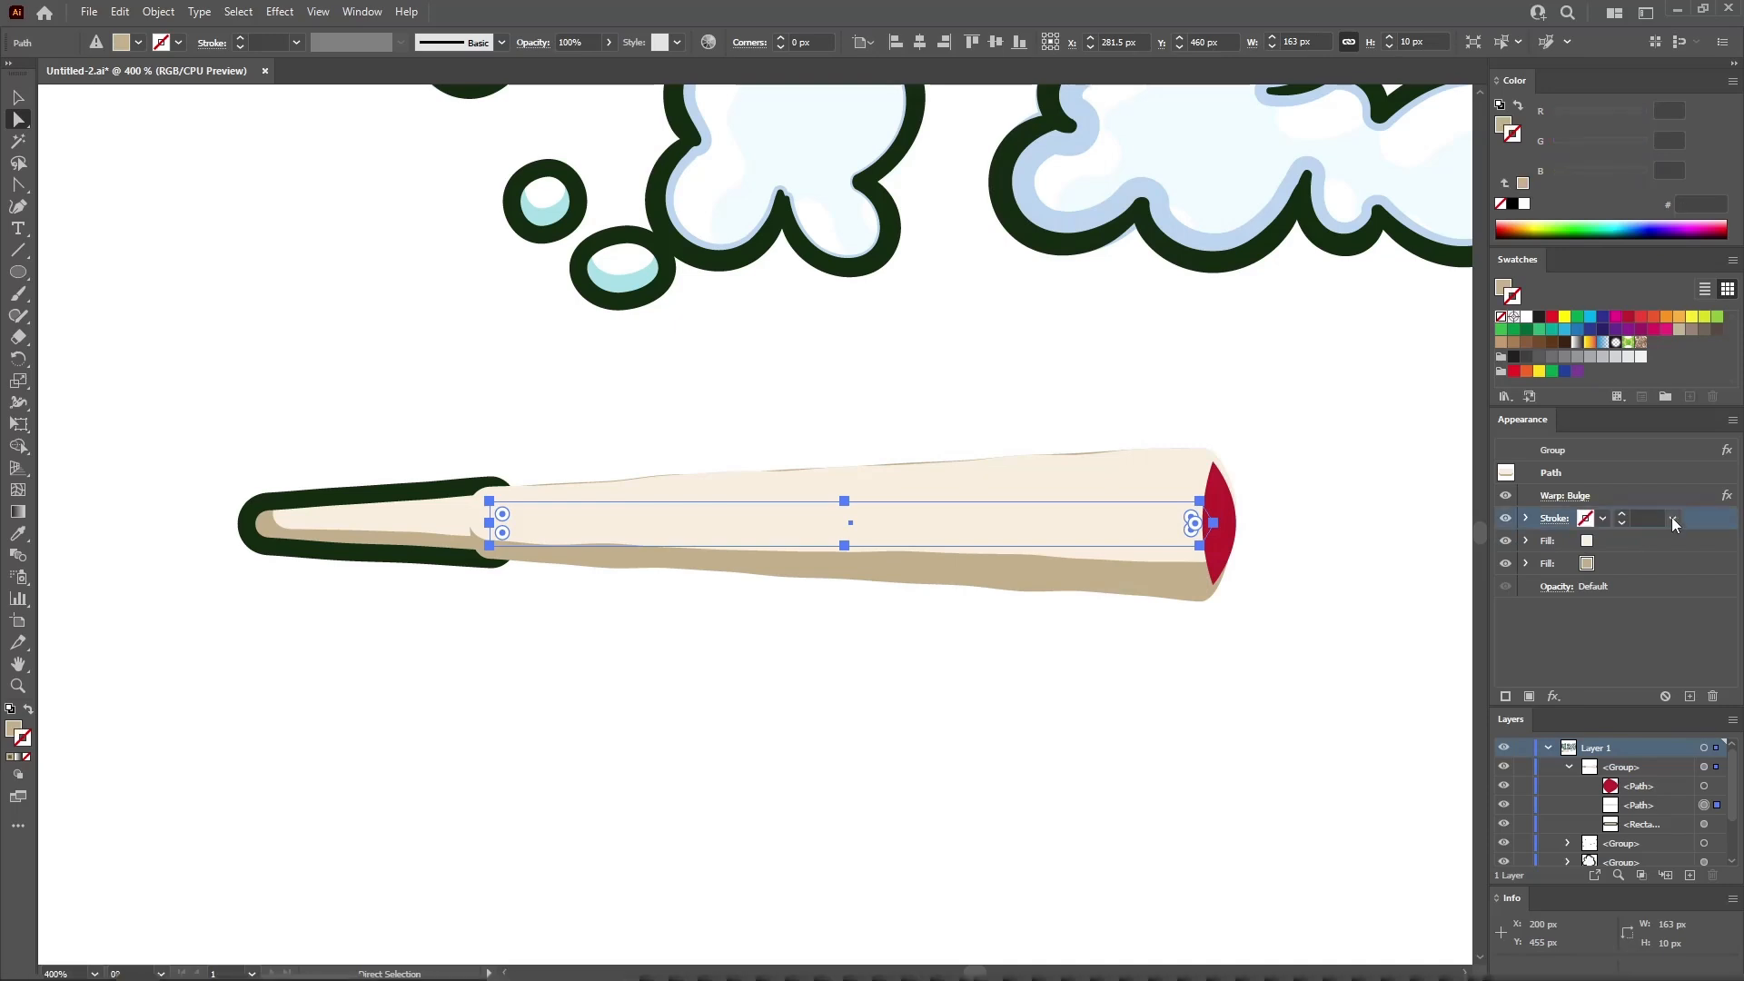
left_click(1671, 516)
left_click(1691, 656)
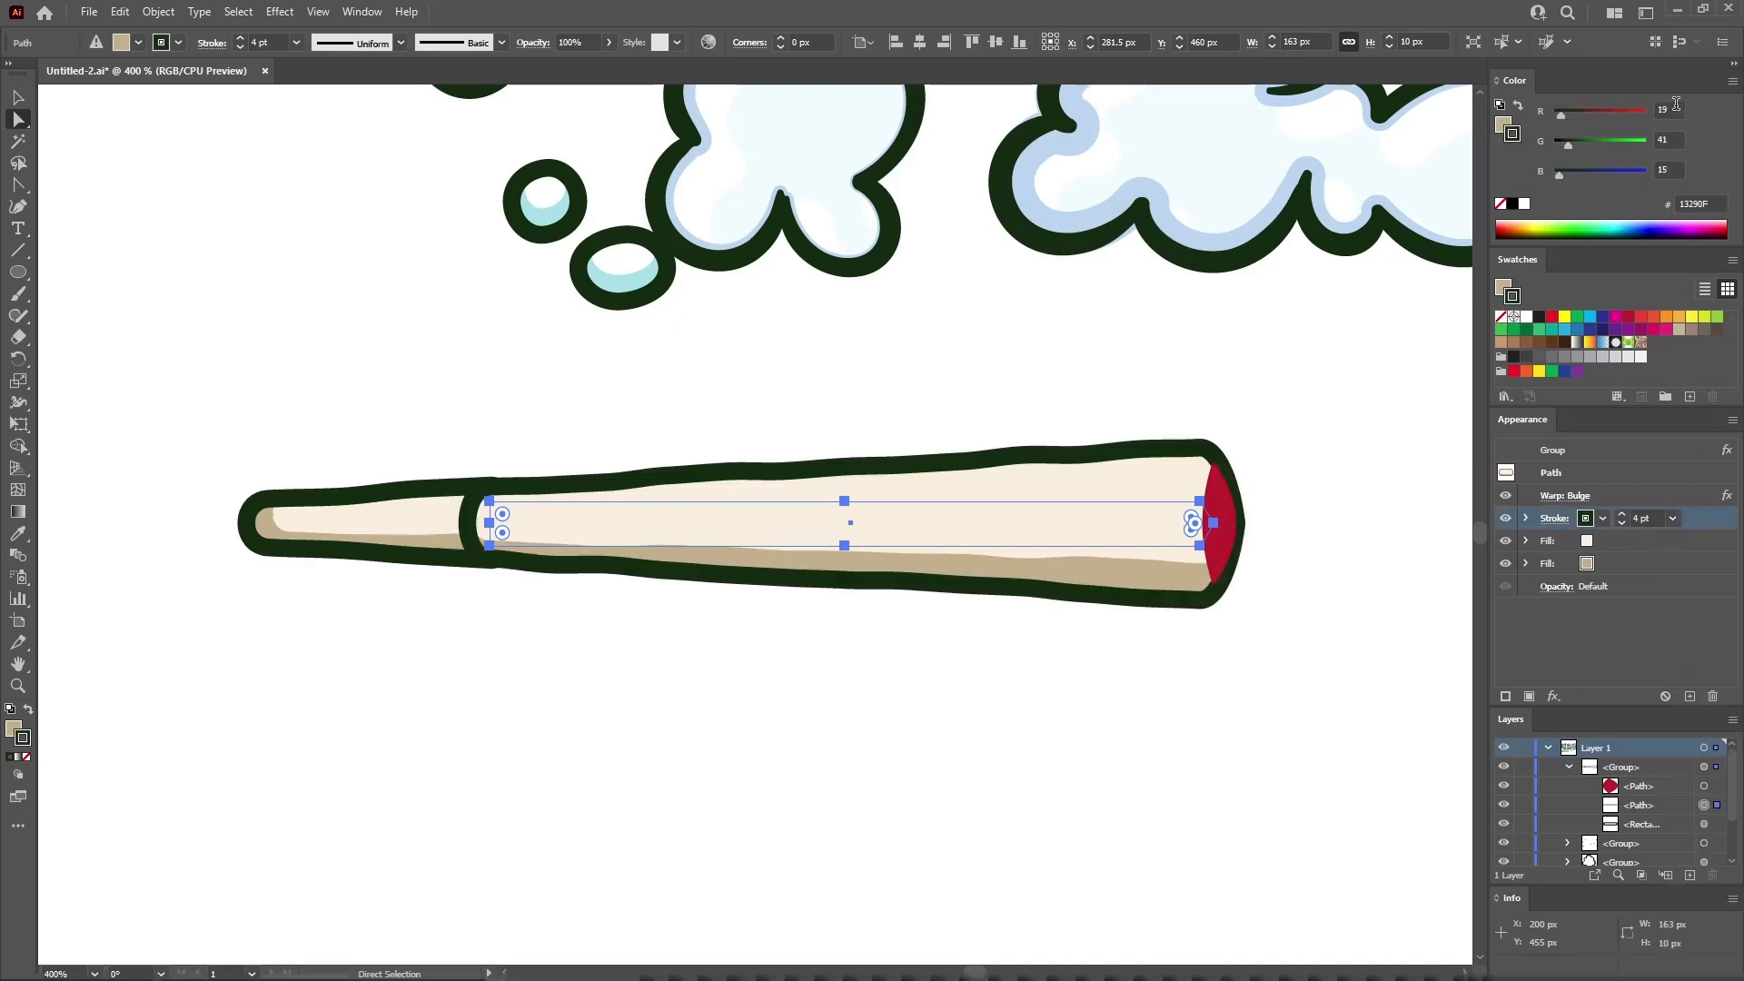
Add a second fill to the red tip and set the upper fill to RGB 241, 90, 41
left_click(1231, 529)
left_click(1642, 519)
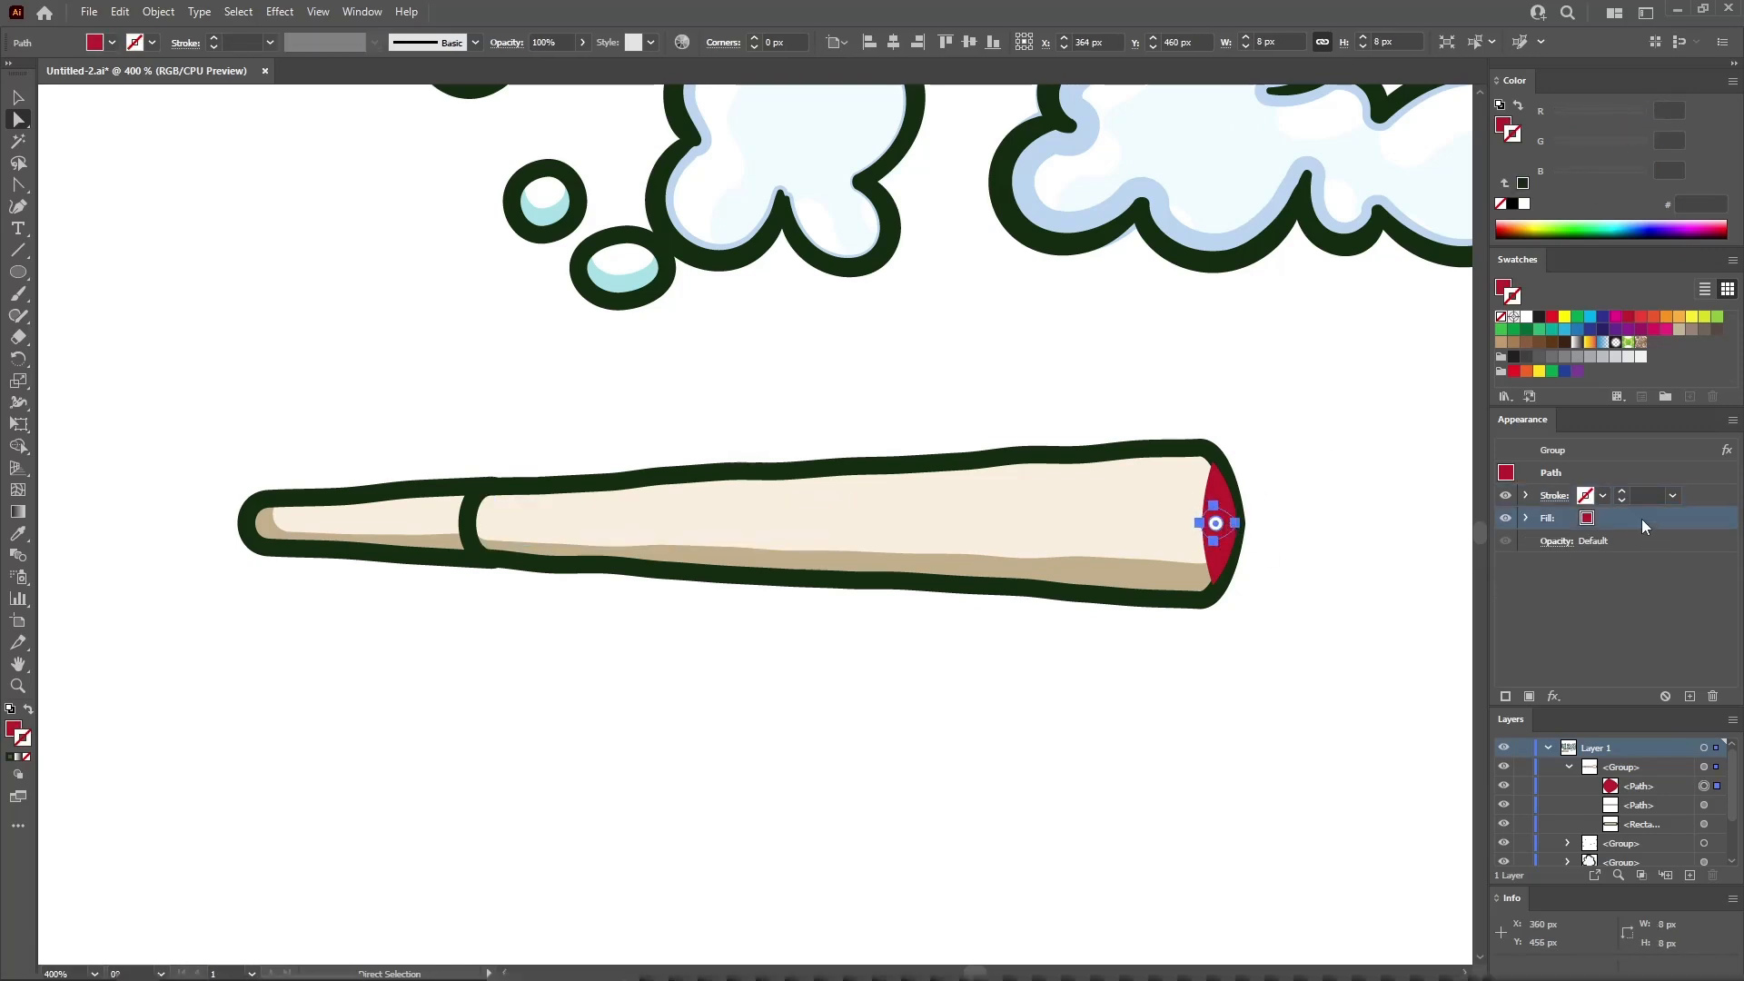
left_click(1529, 697)
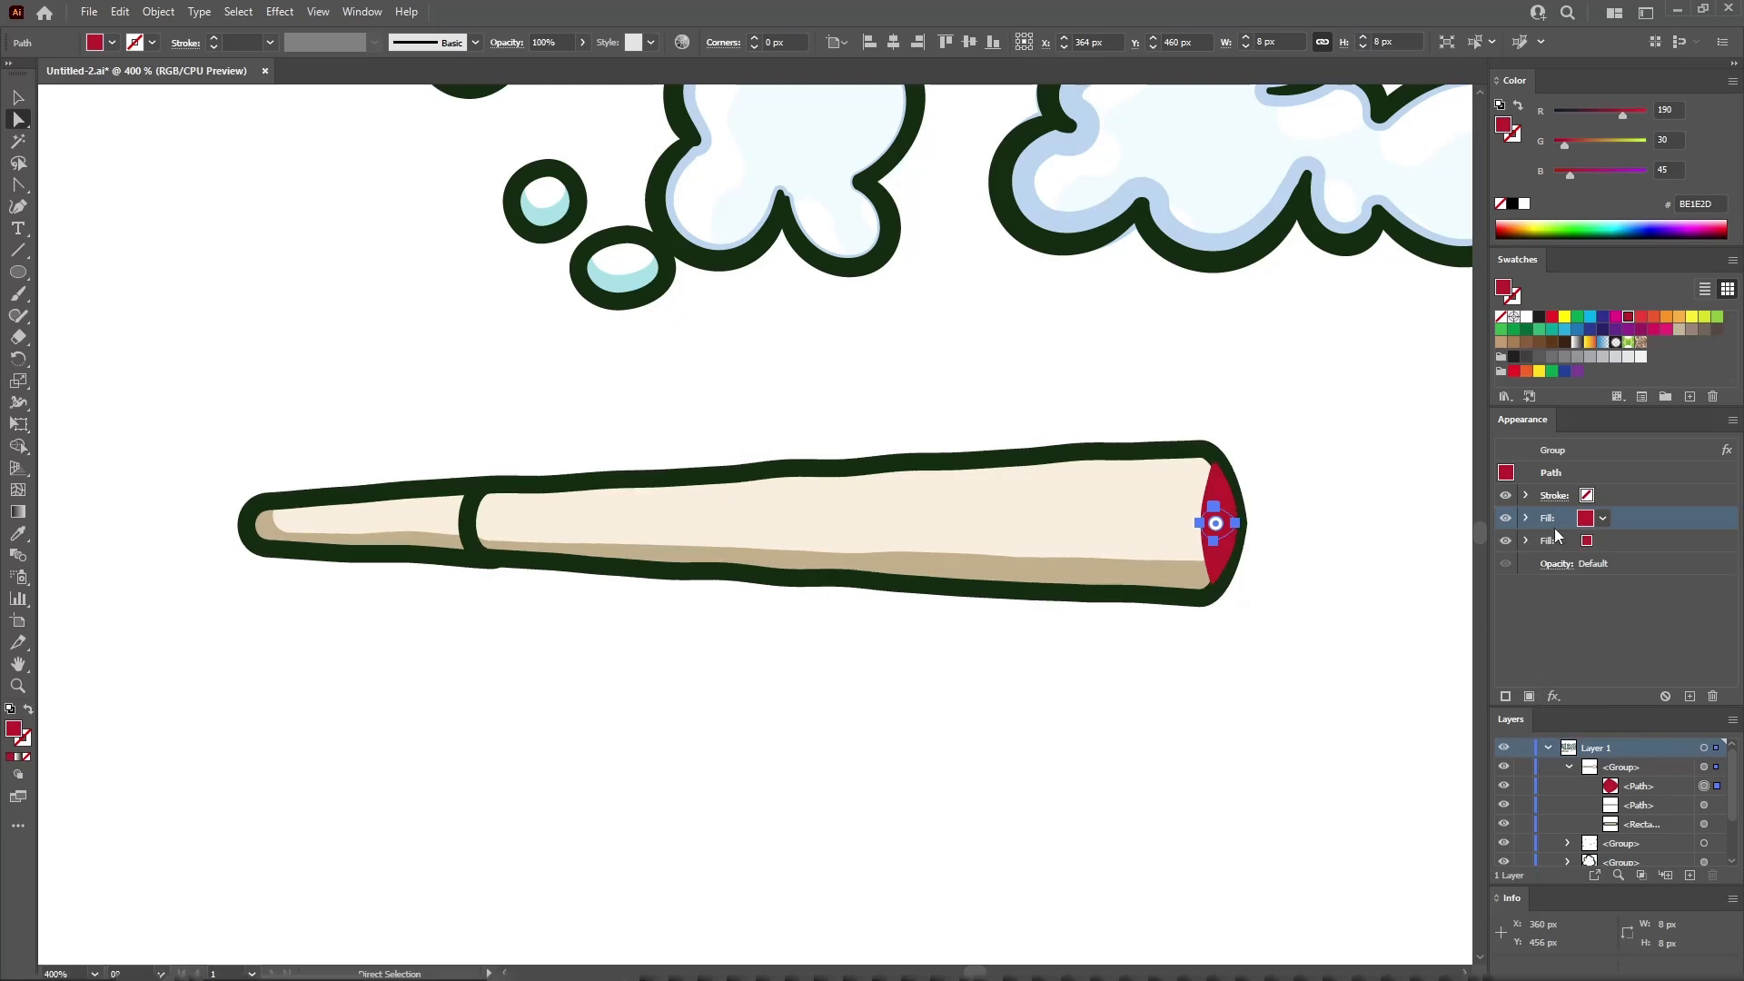
left_click(1662, 109)
type("241")
key("Tab")
type("90")
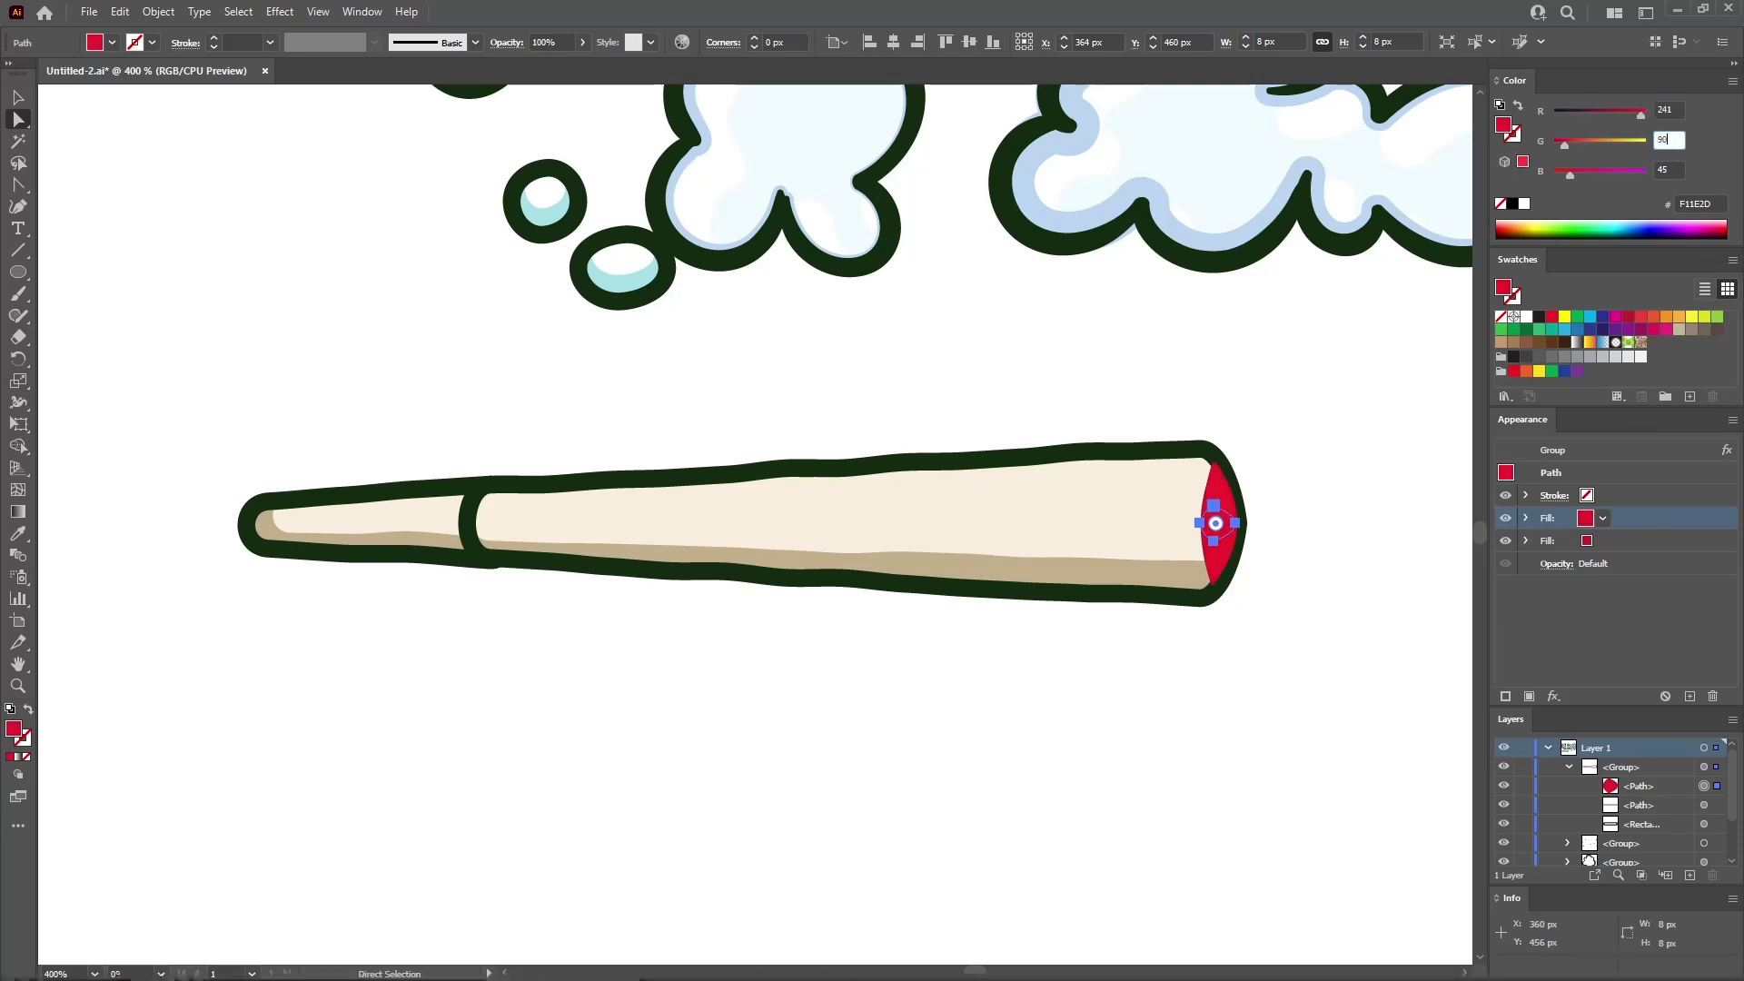
key("Tab")
type("41")
key("Return")
Apply a Transform effect to the tip's upper fill, scaling it 70% horizontally and vertically and moving it 1 px horizontally
left_click(286, 17)
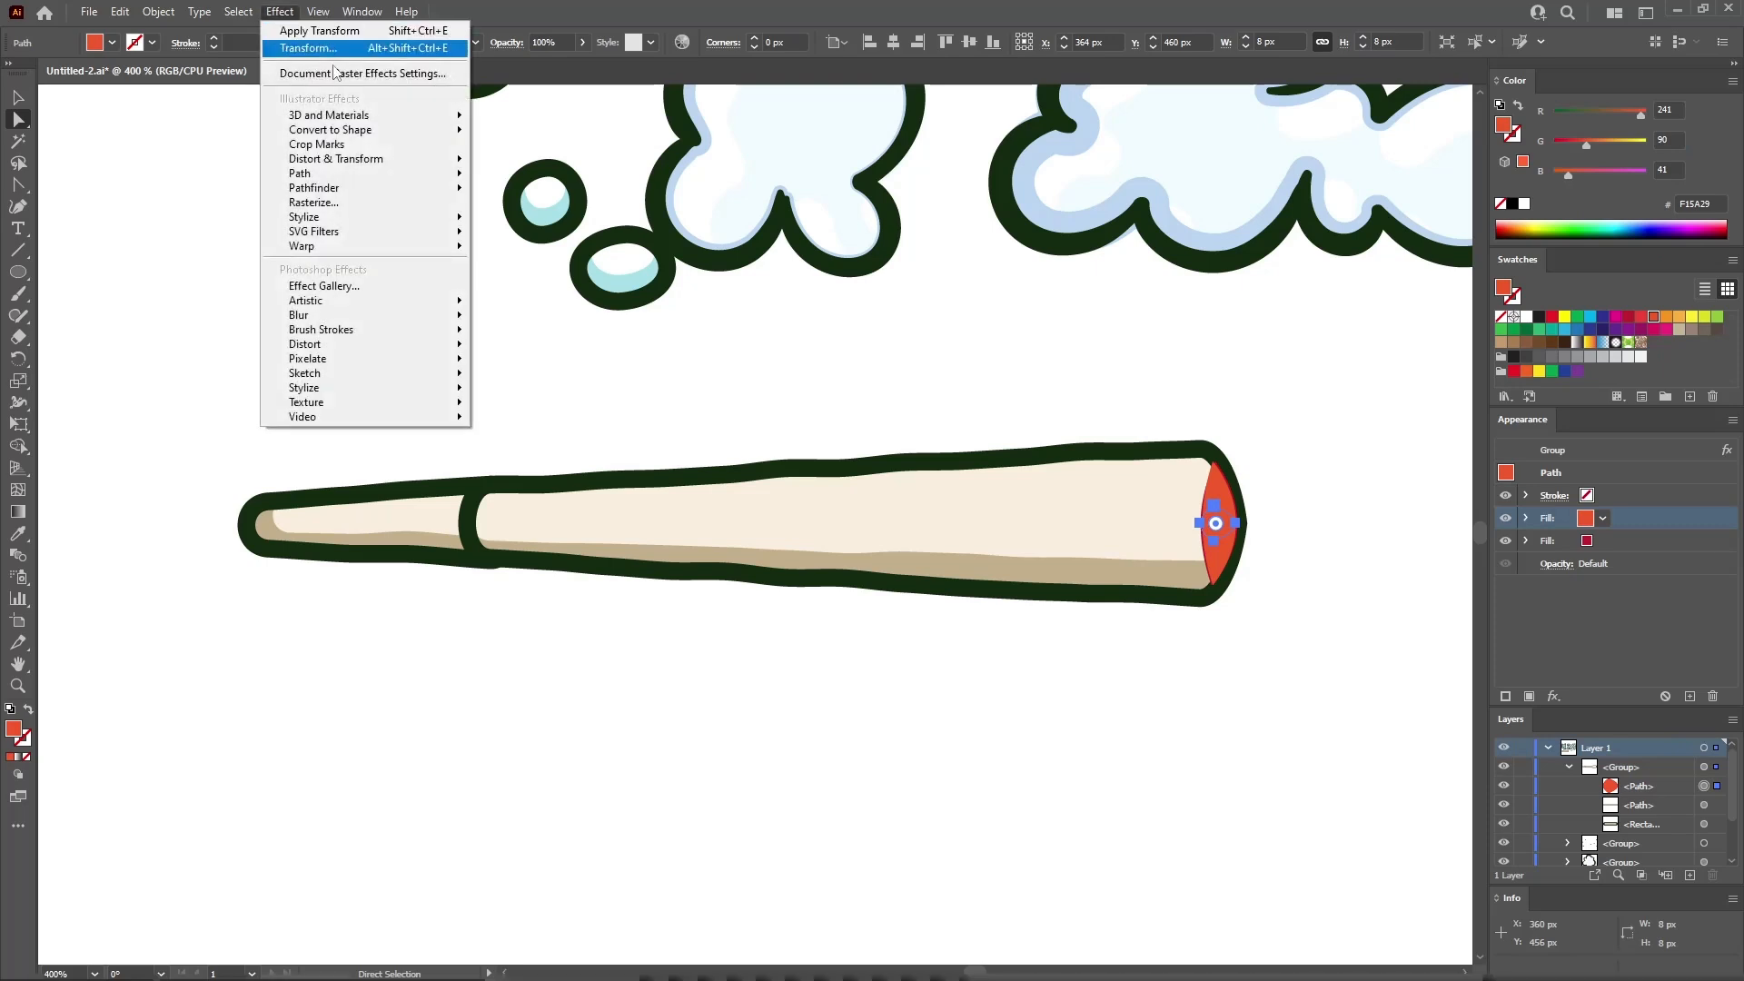
mouse_move(418, 159)
left_click(562, 221)
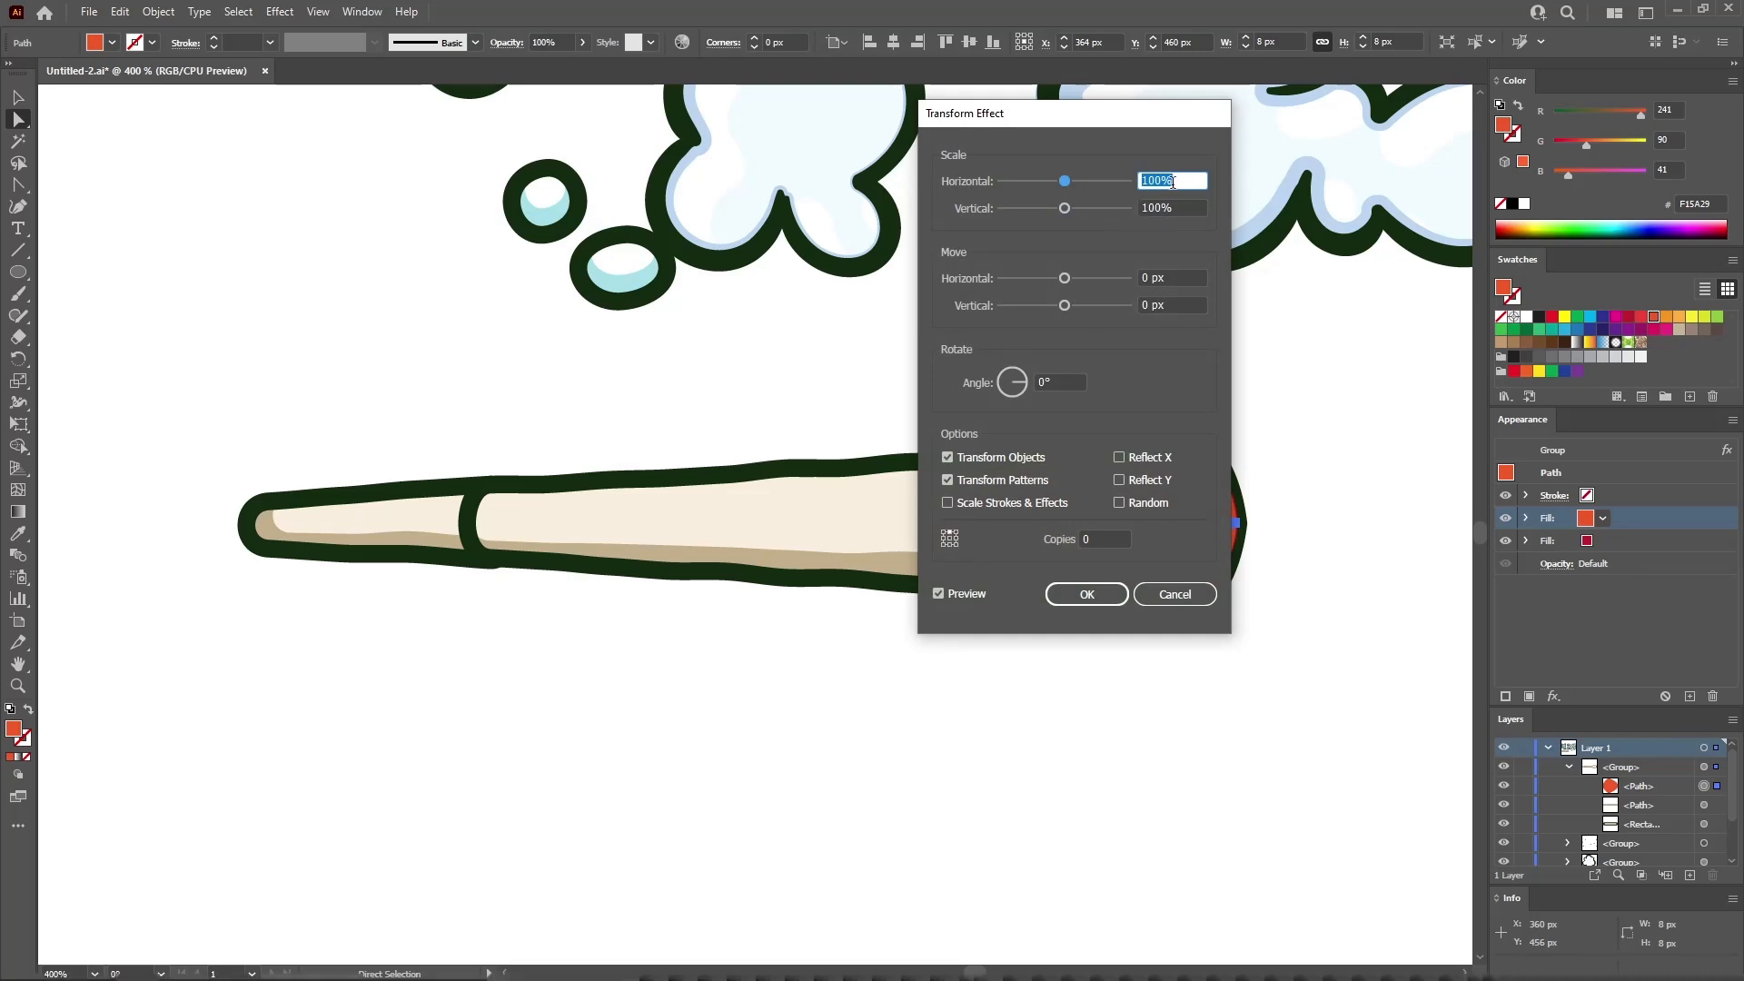
type("70")
key("Tab")
type("70")
key("Tab")
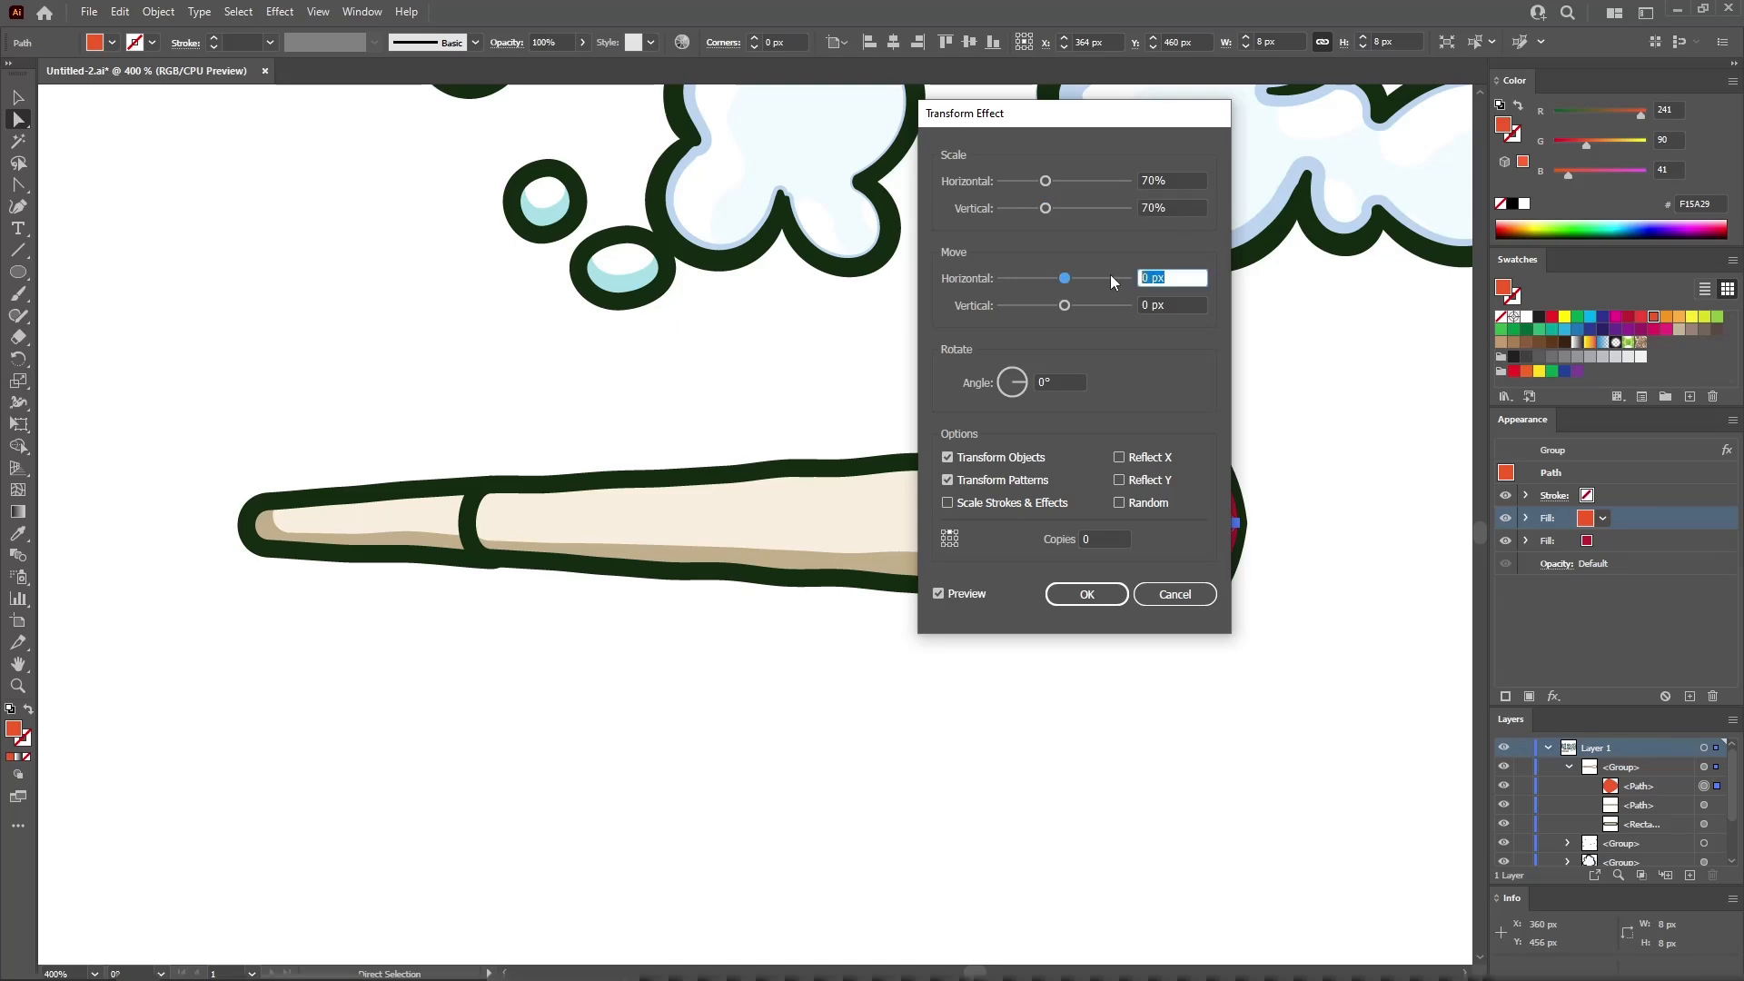
type("1")
left_click(1178, 308)
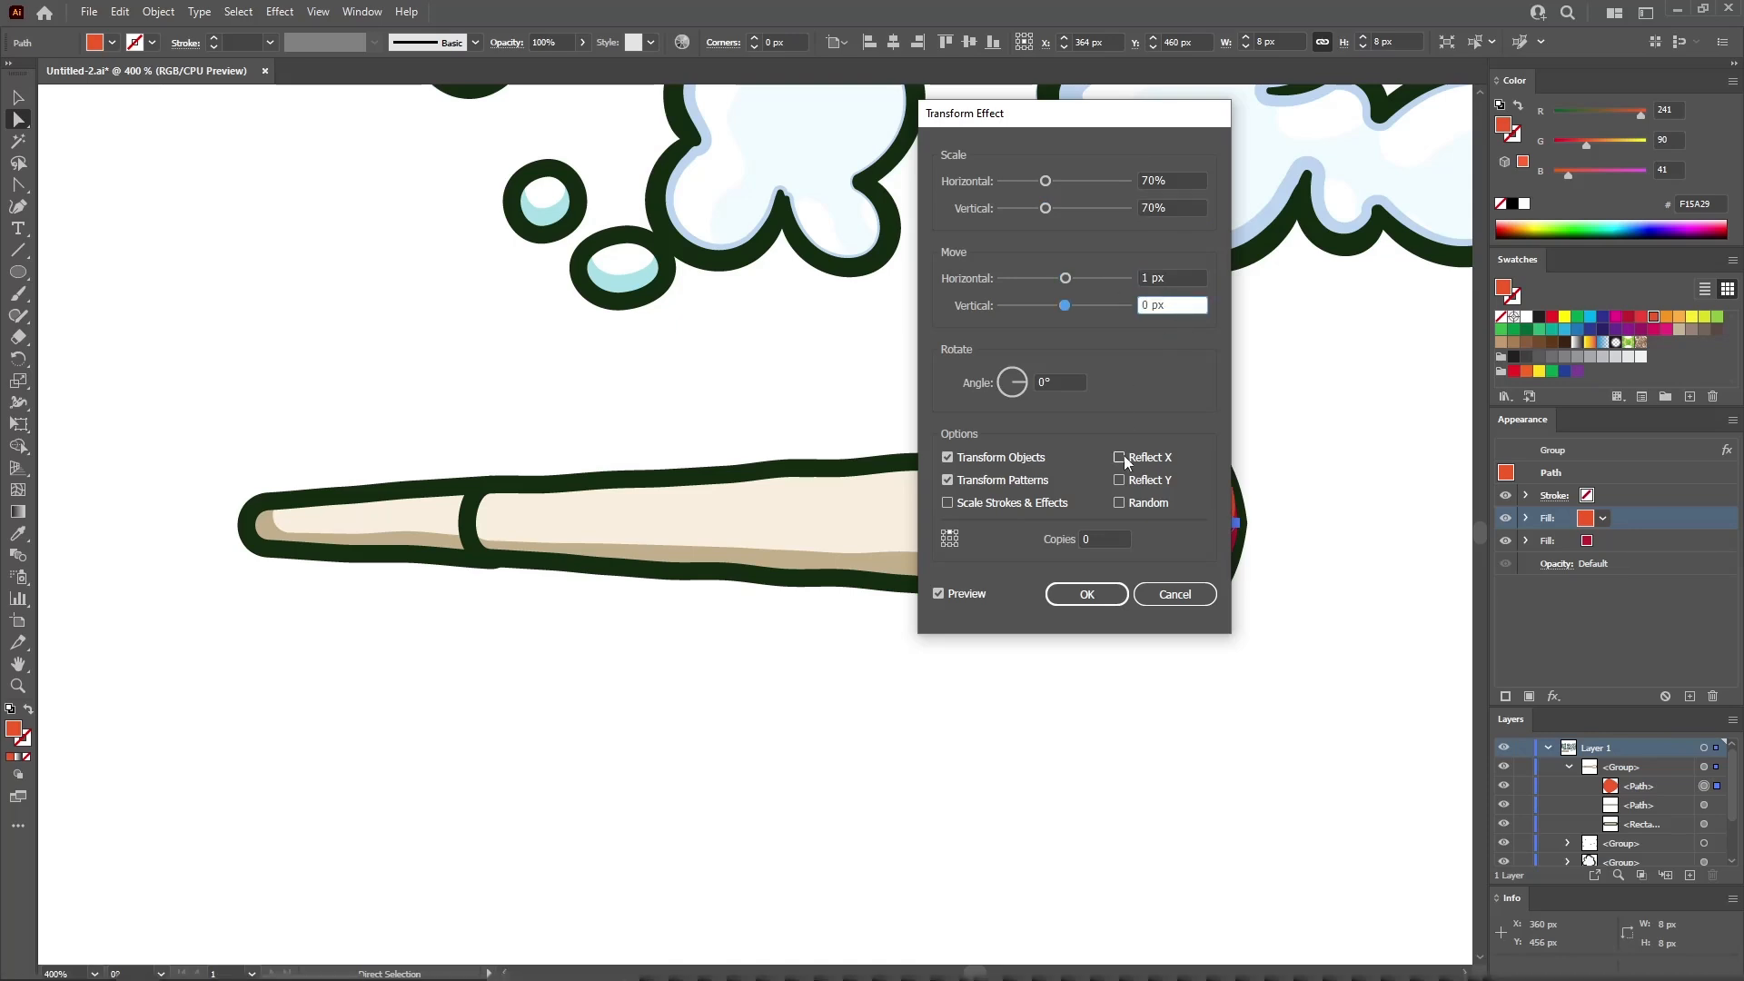
left_click(1099, 593)
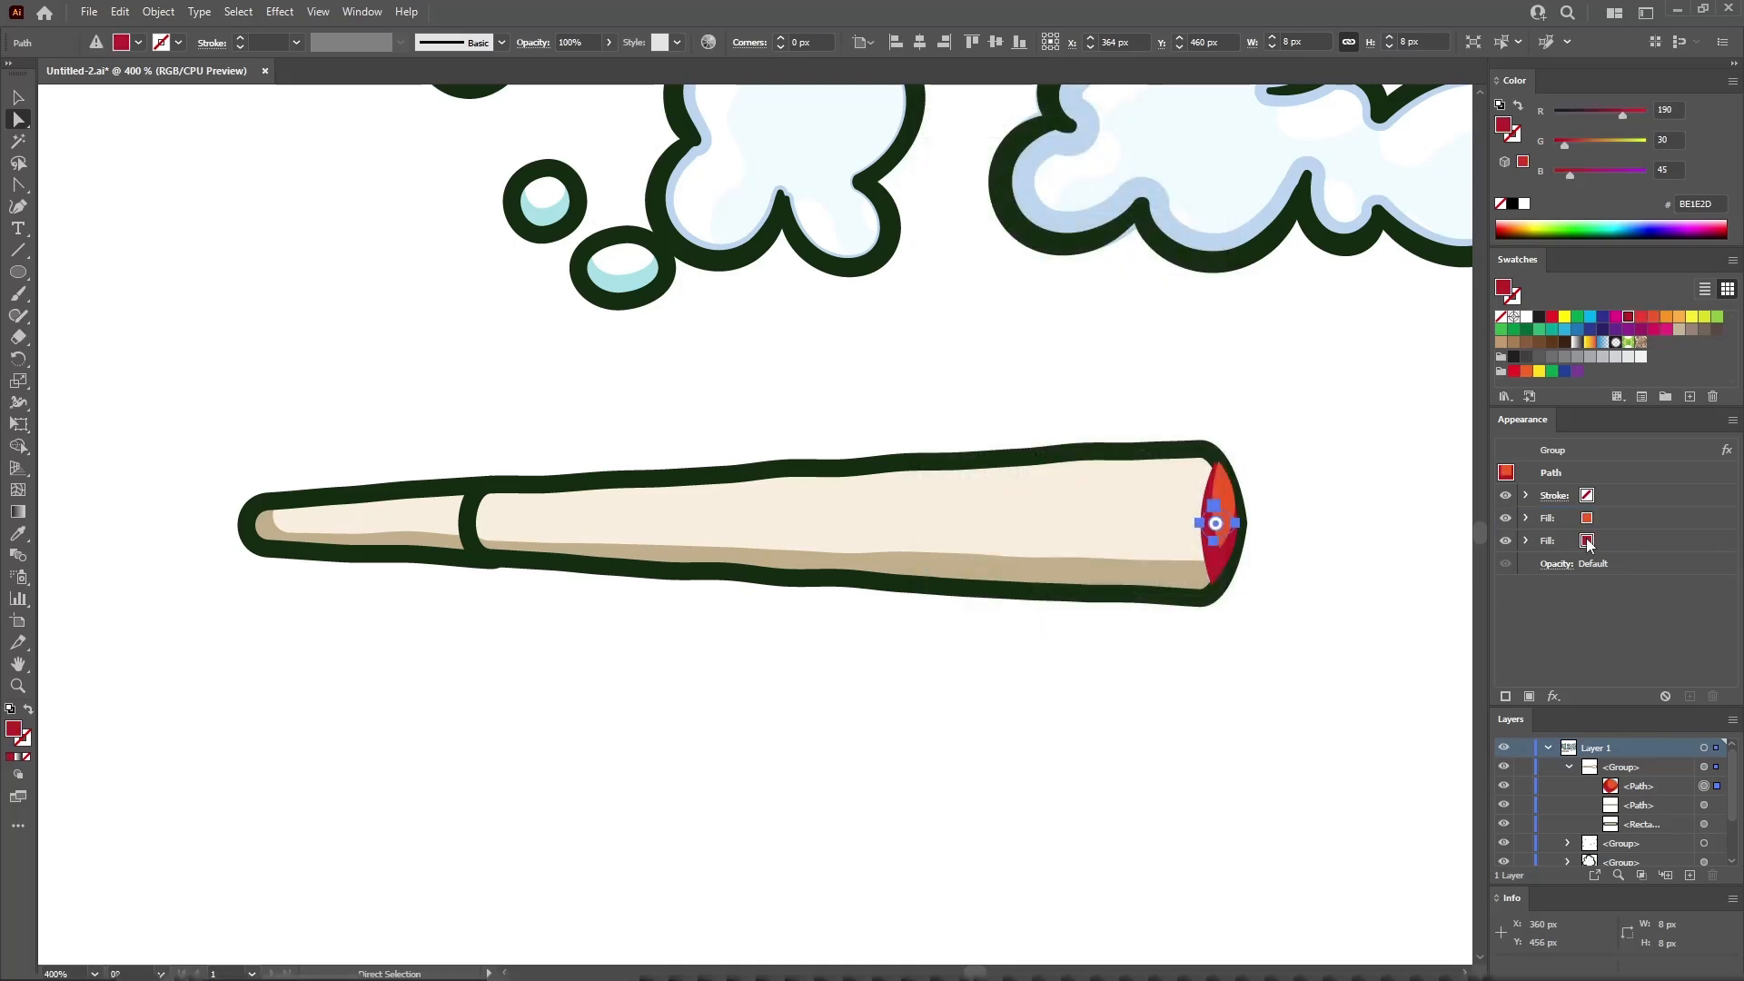
Give the tip a 4 pt stroke in the dark green RGB 19, 41, 15 with round join corners
left_click(1646, 494)
left_click(1673, 496)
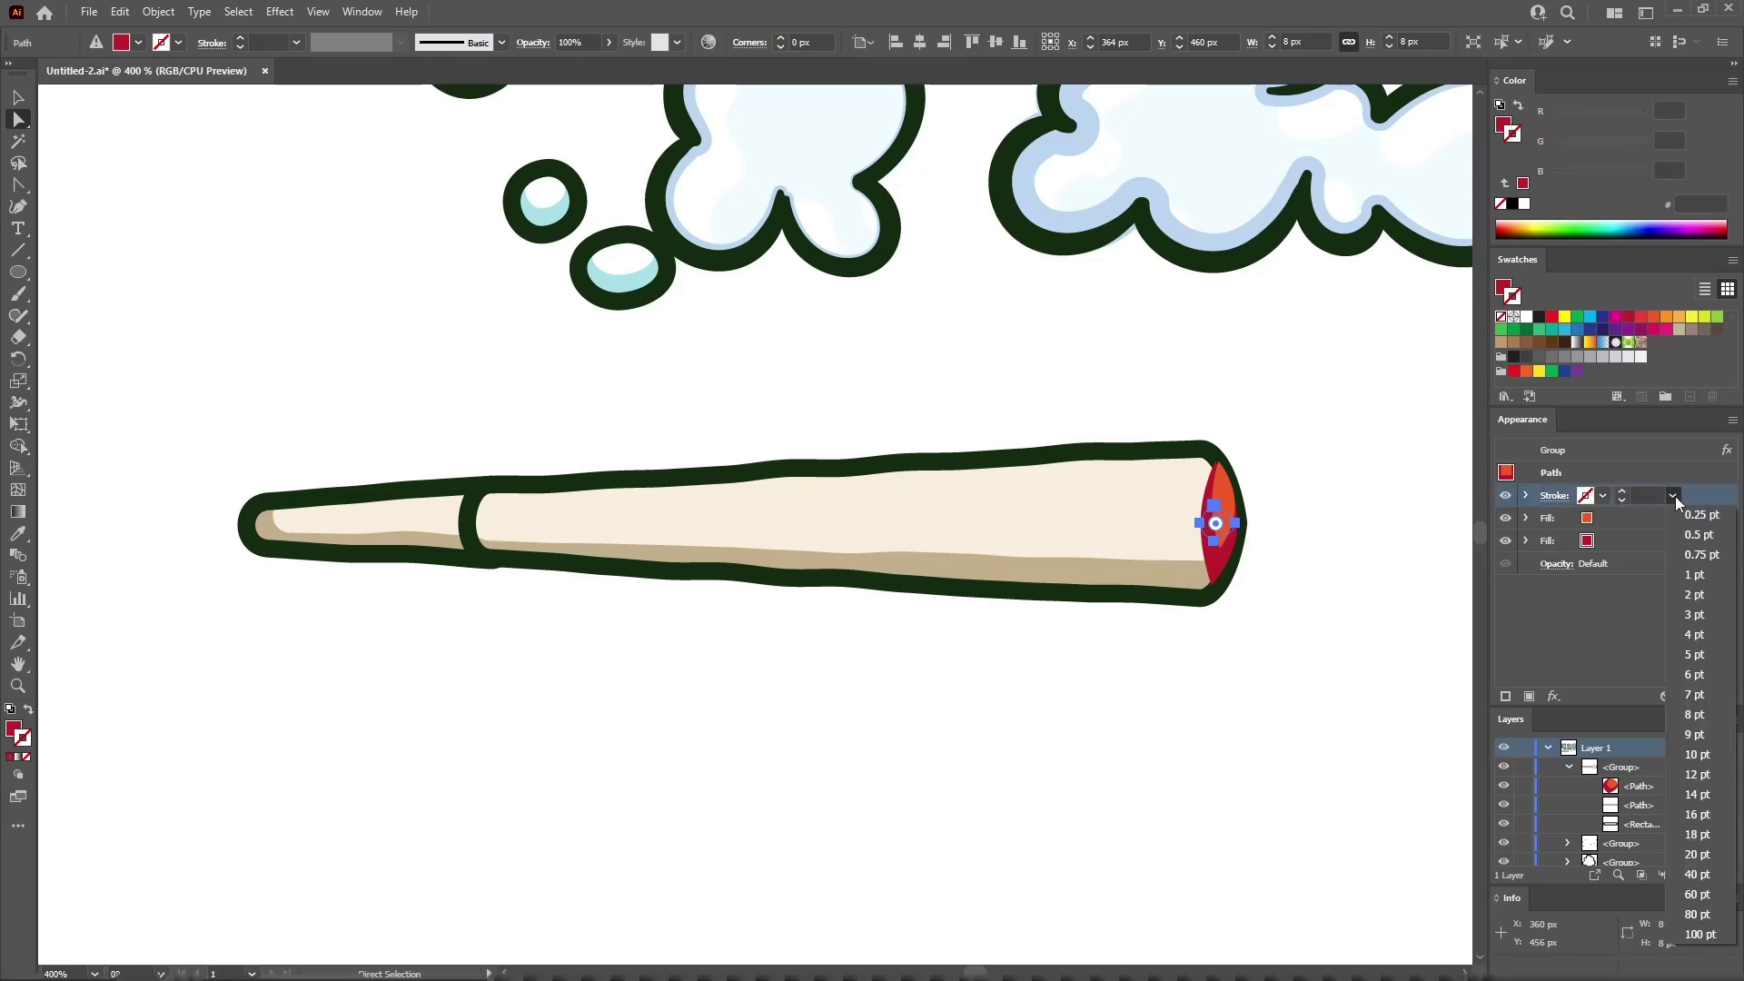
left_click(1695, 635)
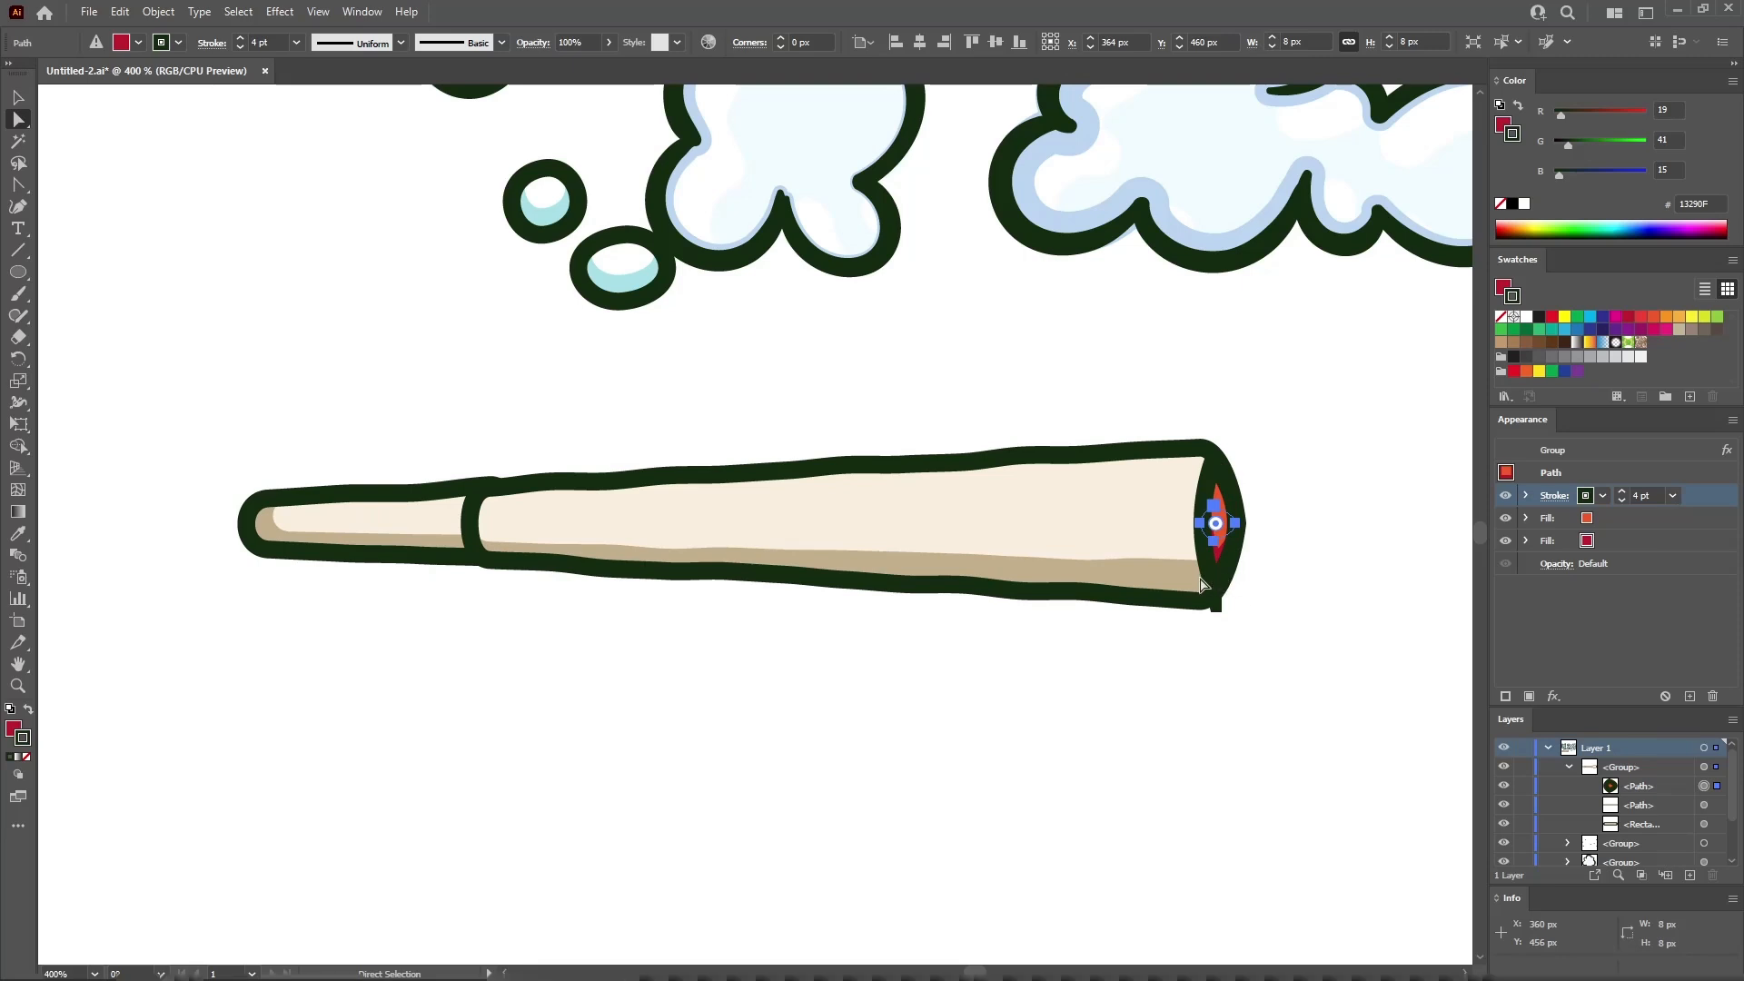
left_click(1548, 498)
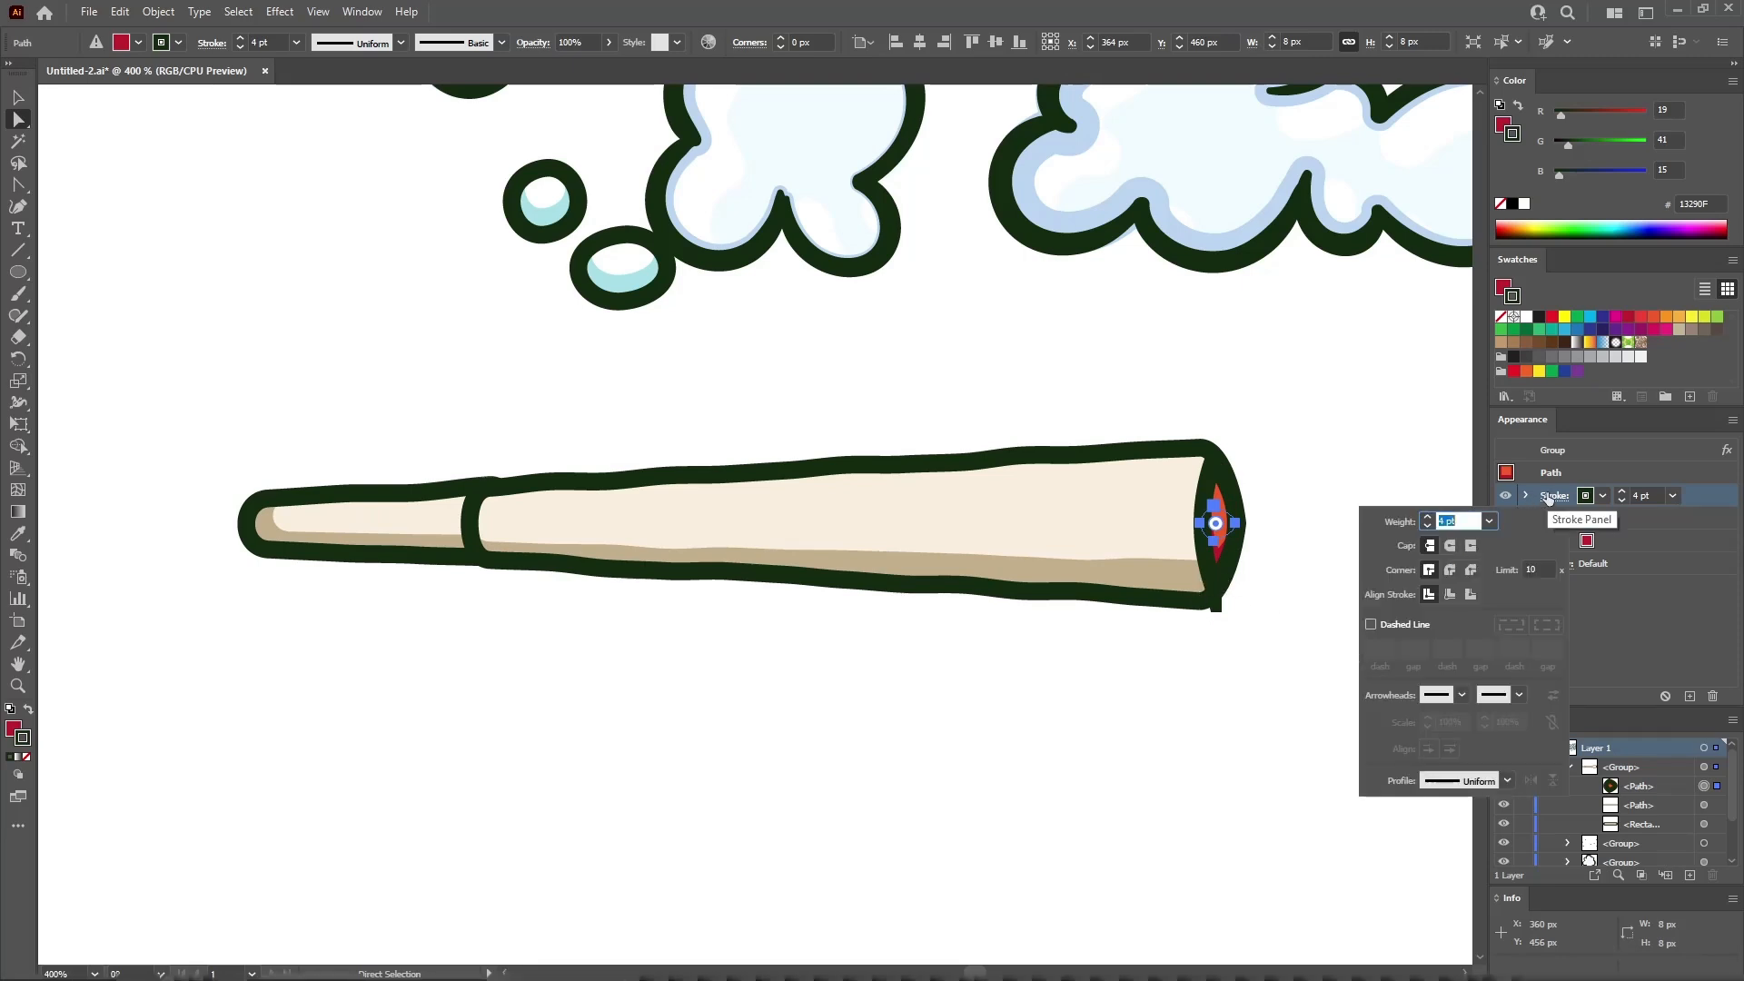
left_click(1451, 571)
left_click(1251, 670)
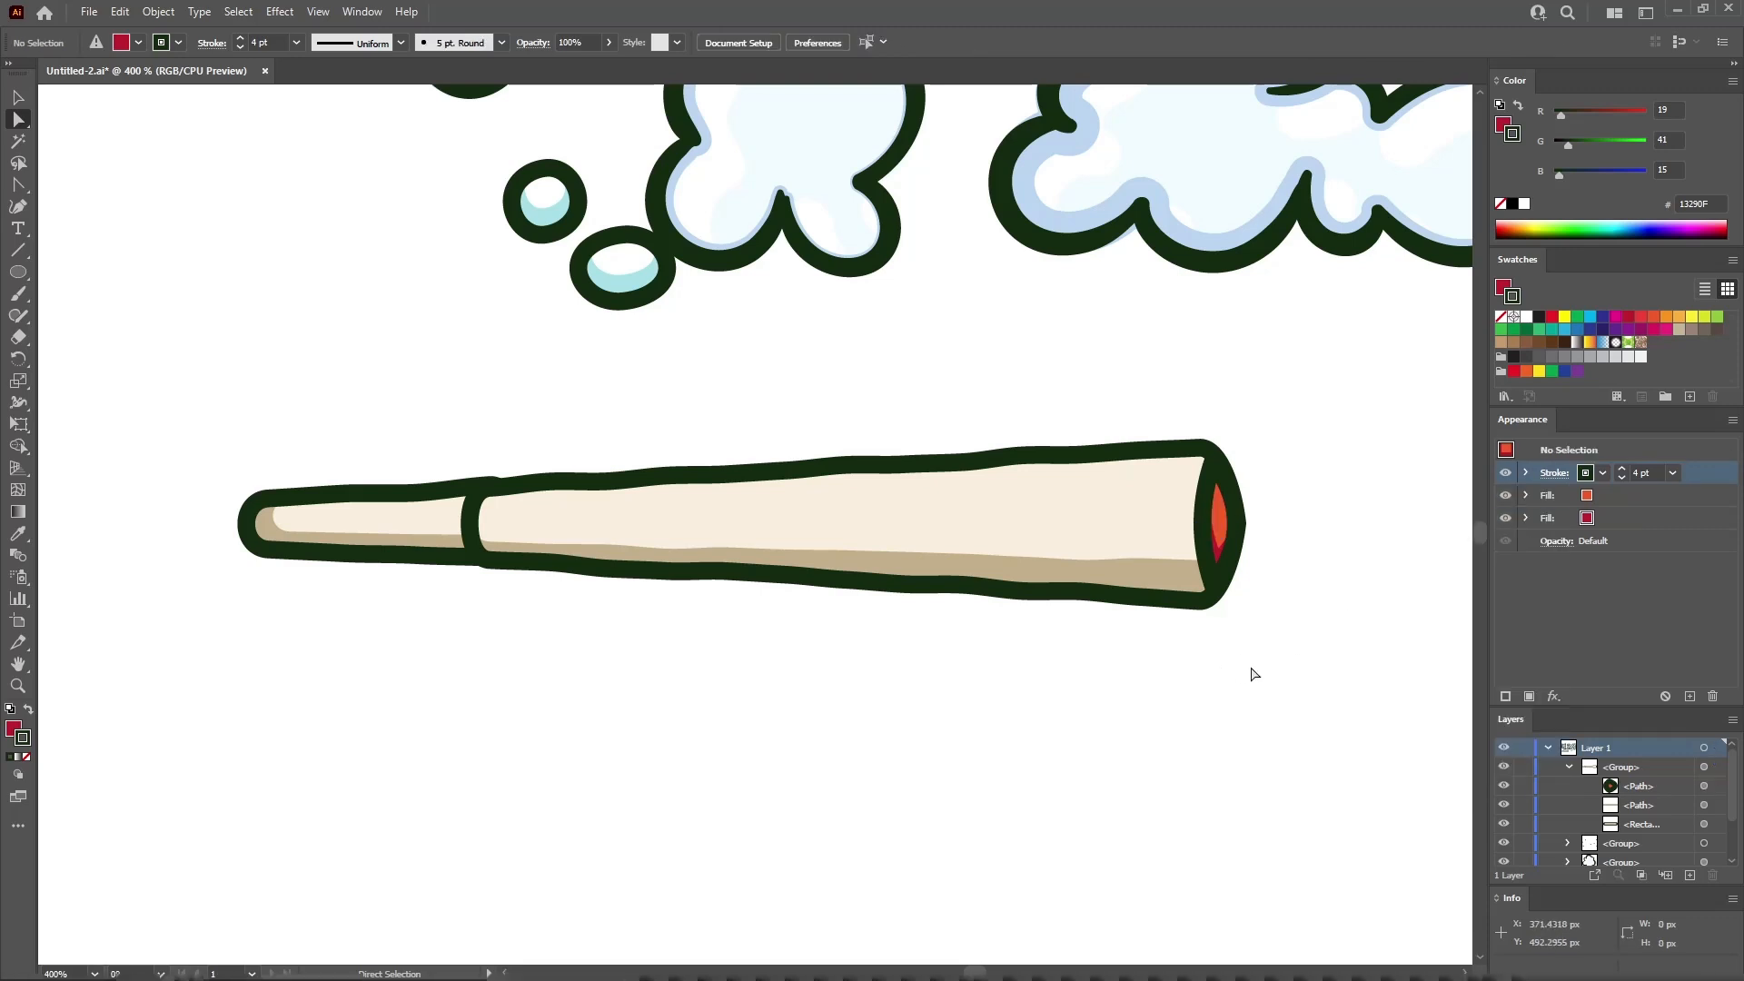
Move the joint slightly up and to the right so it sits just beneath the 4 and the 2
key("ctrl+0")
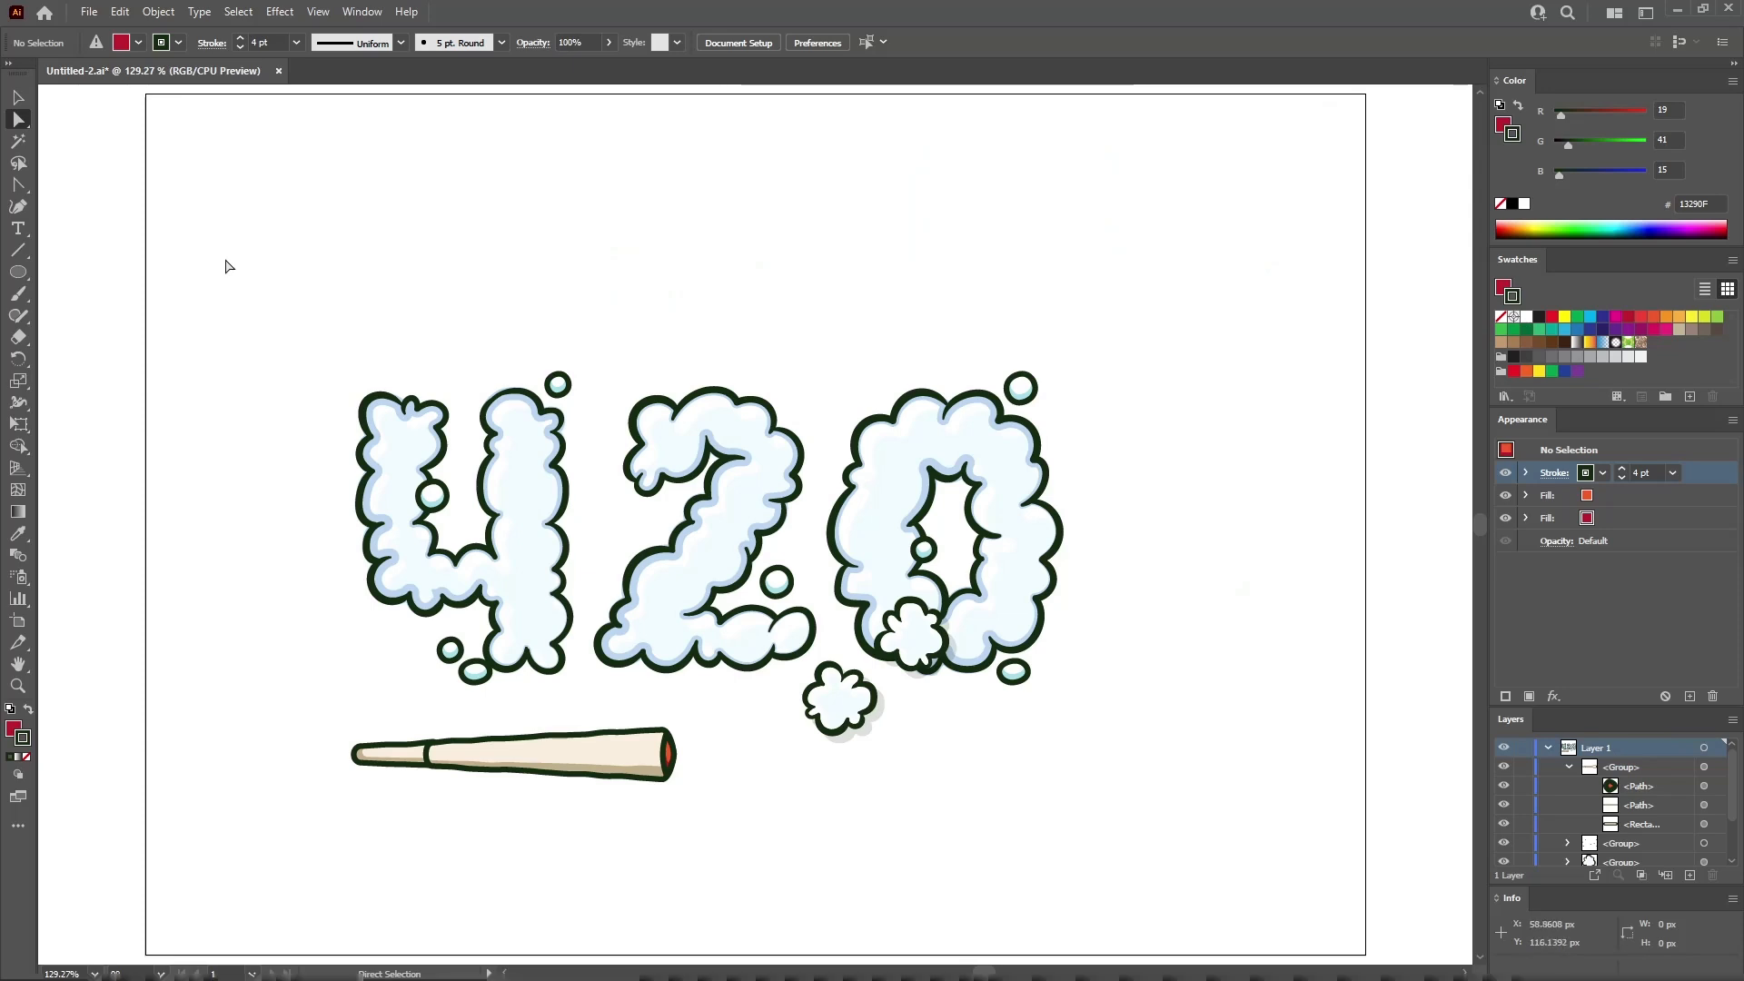
left_click(18, 98)
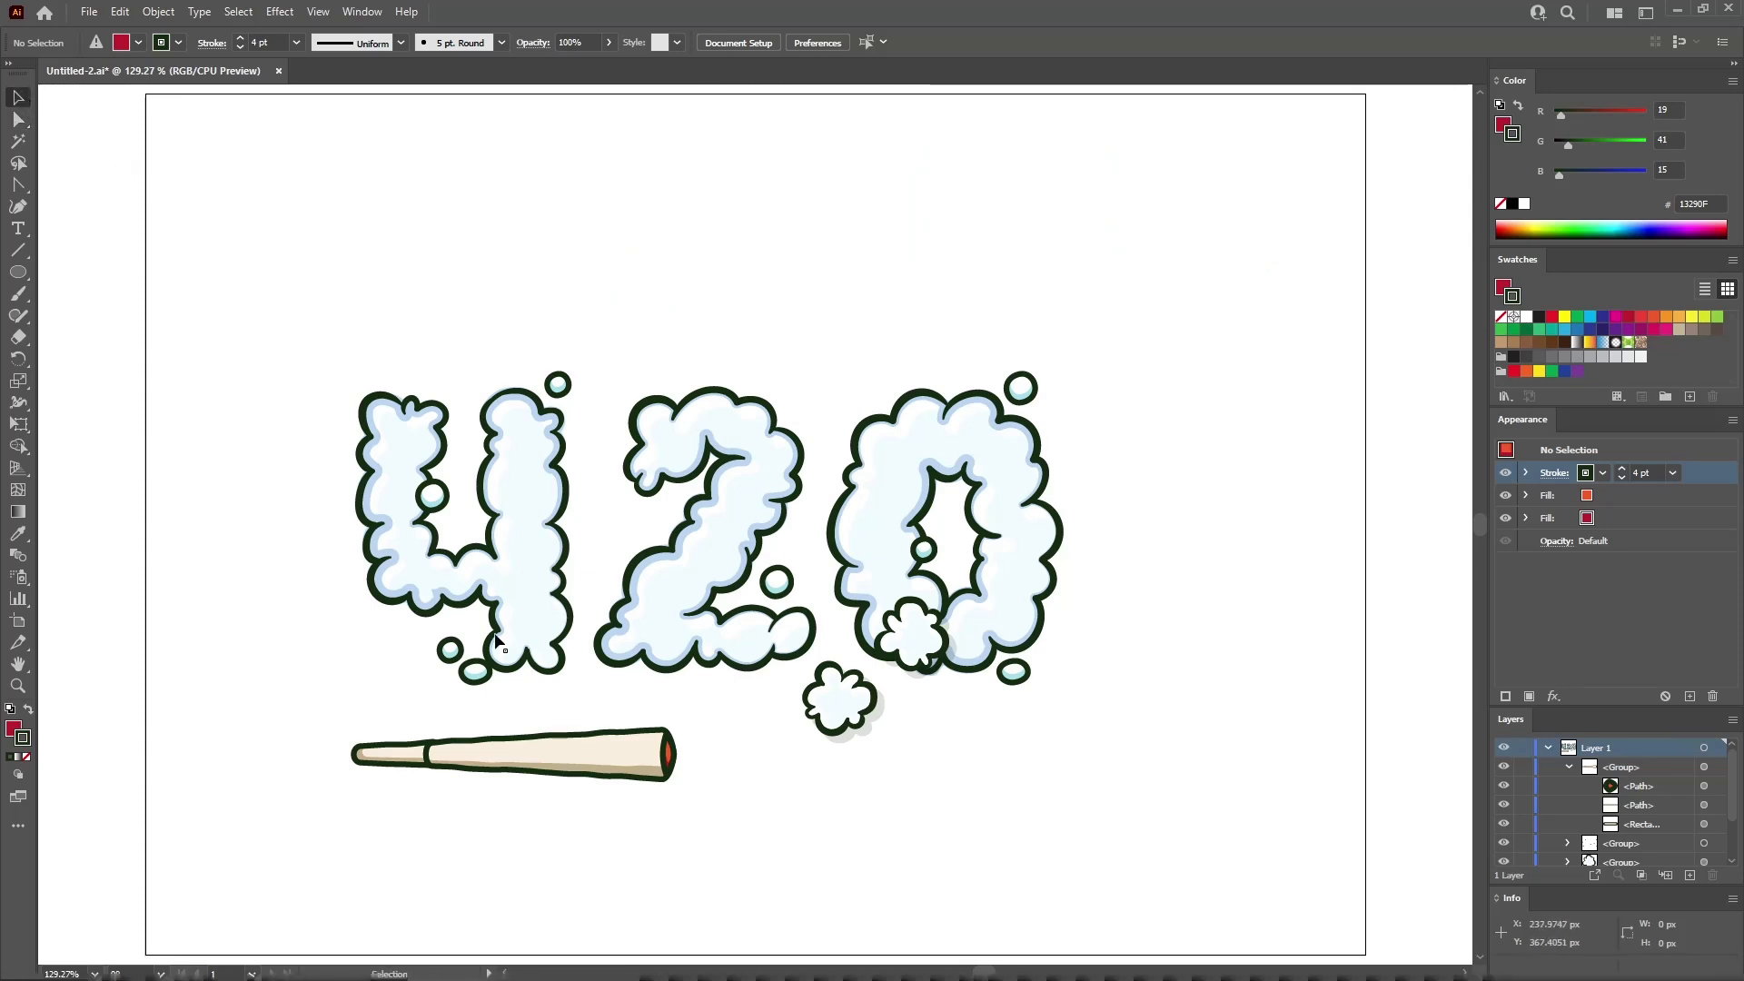
left_click_drag(595, 748, 678, 719)
Group the lettering, bubbles, clouds and joint together and centre the group on the artboard
left_click_drag(1181, 302, 308, 832)
key("a")
key("ctrl+g")
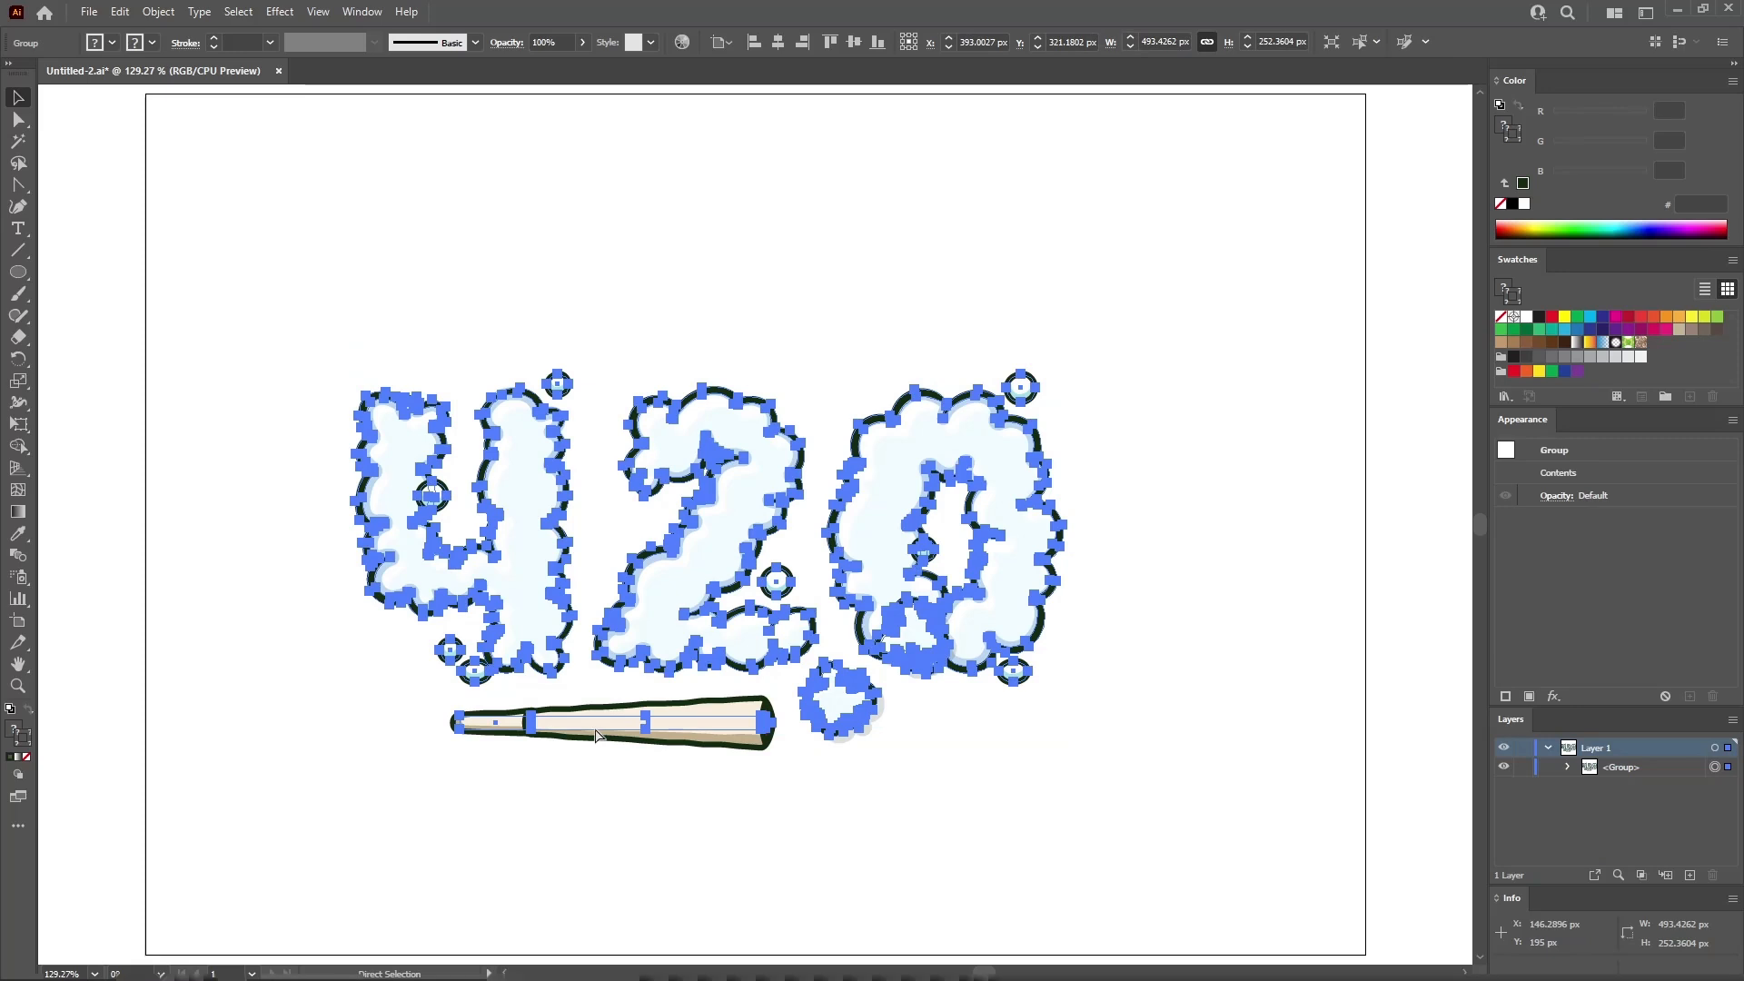
key("v")
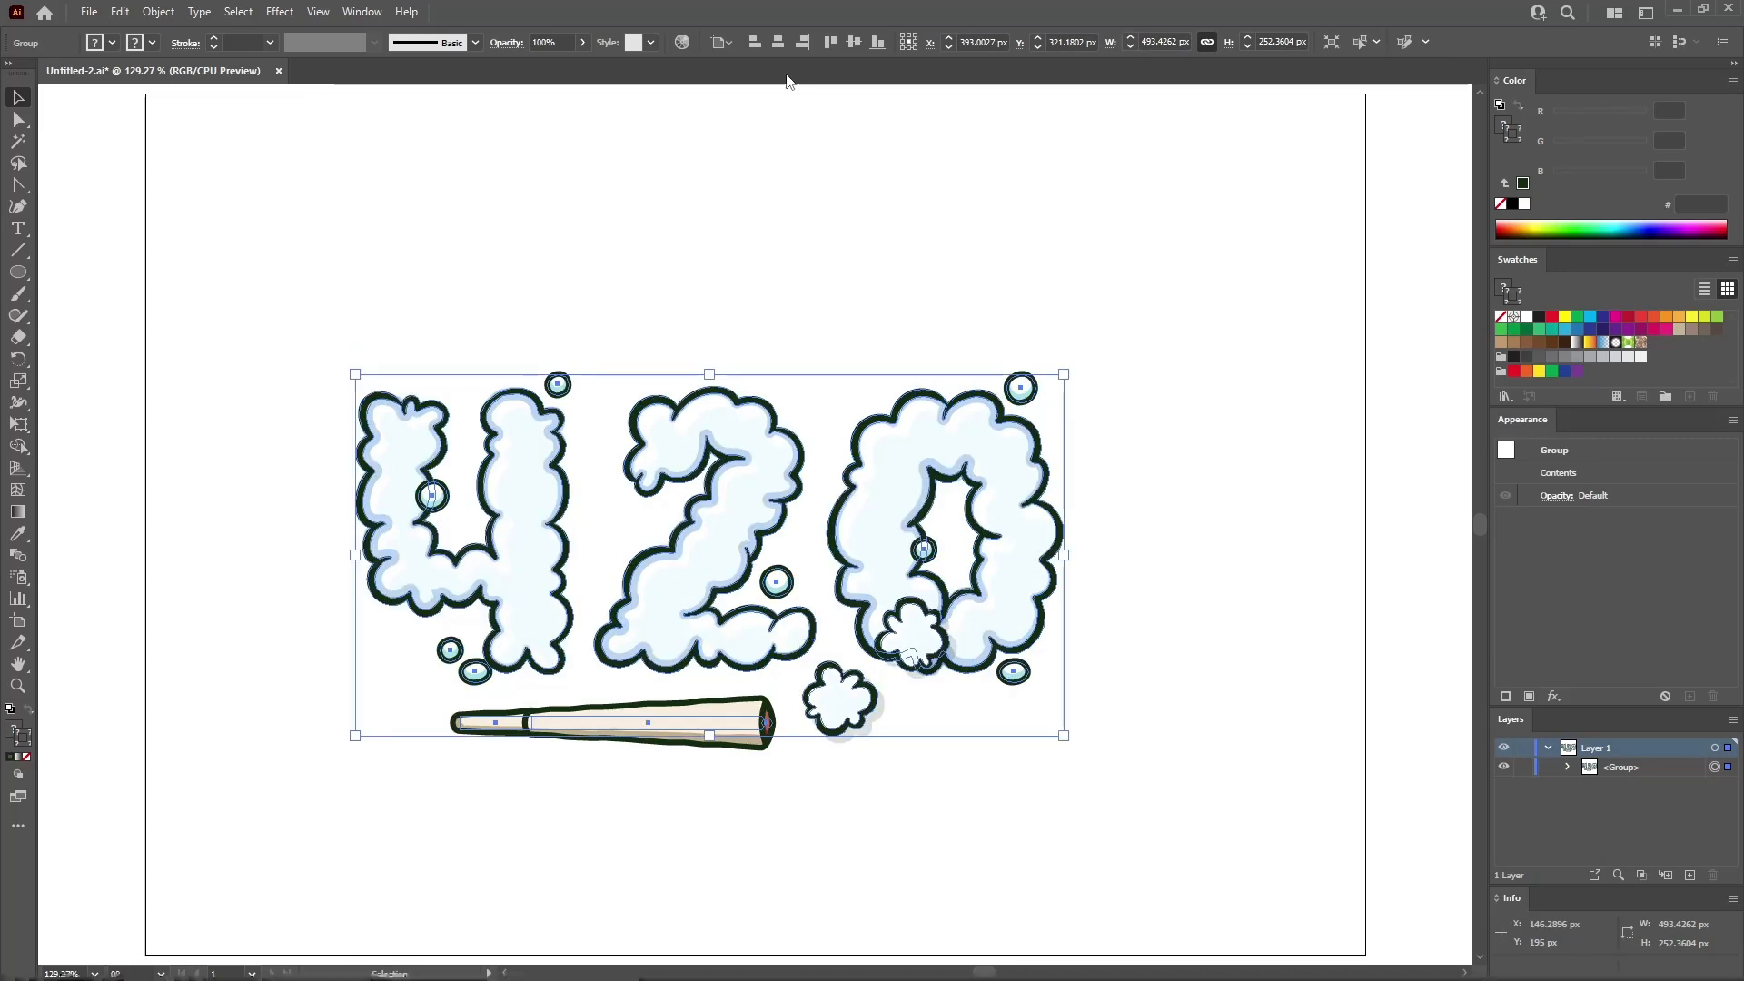
left_click(854, 42)
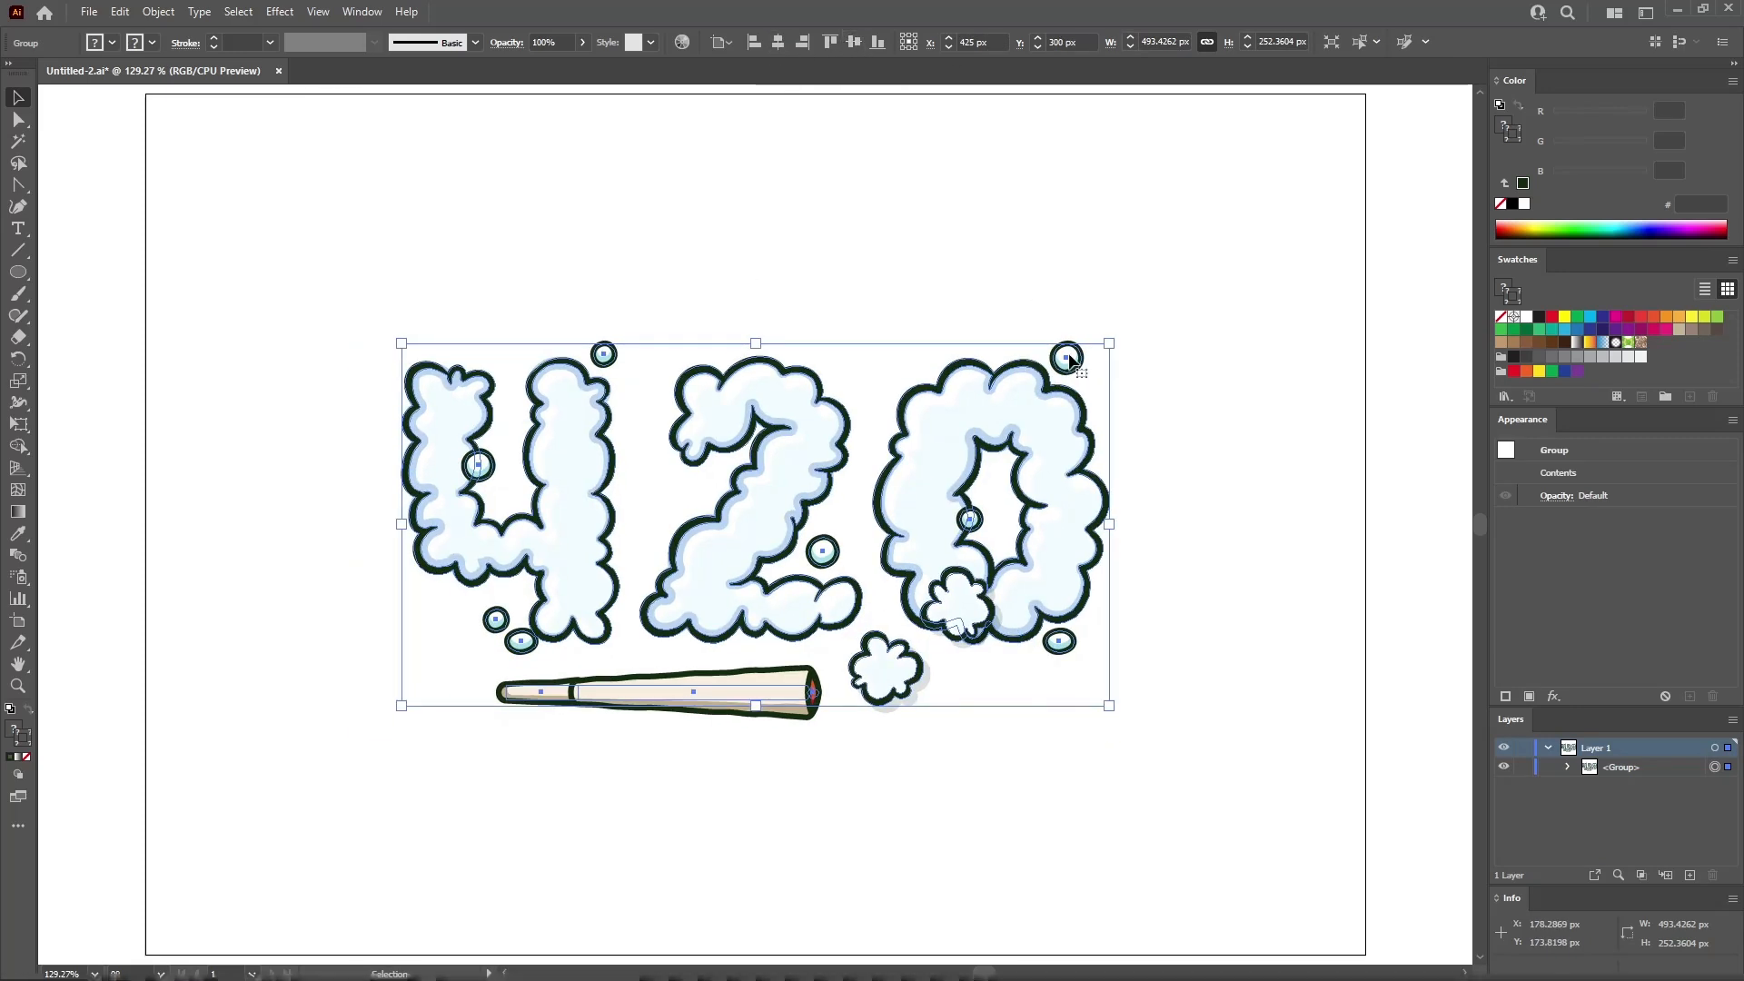
left_click(805, 300)
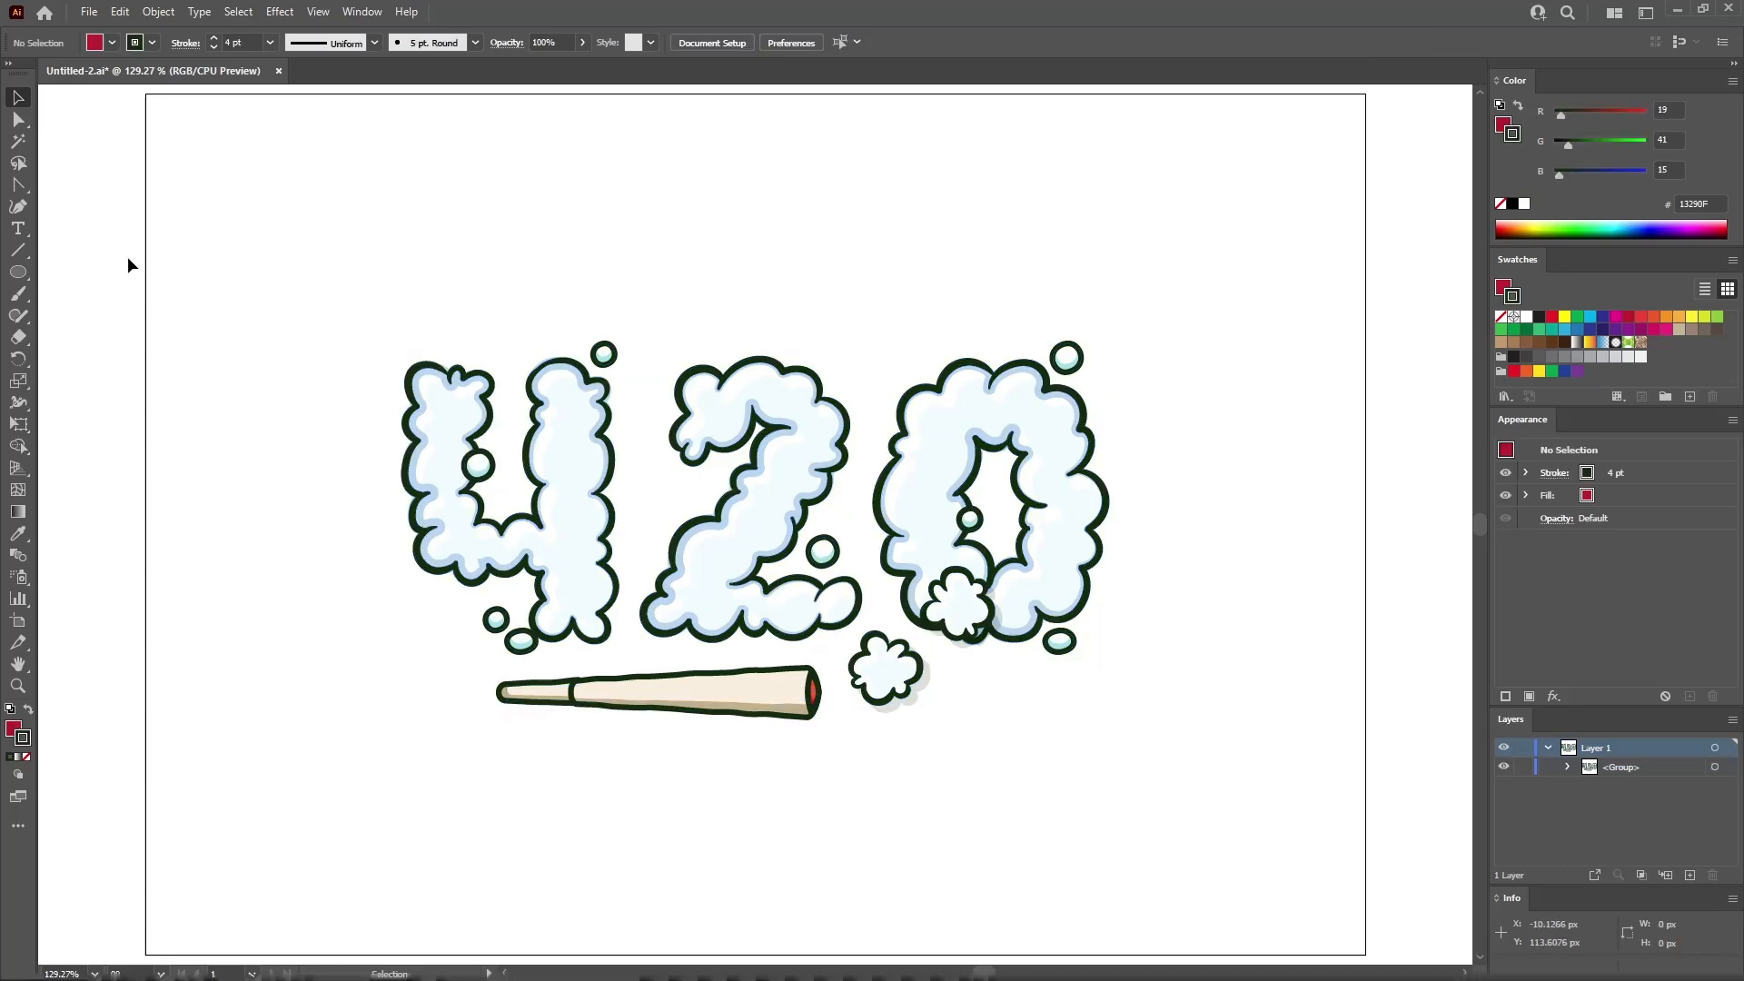
Create an 860 x 610 px rectangle centred on the artboard and remove its stroke
left_click_drag(18, 271, 57, 275)
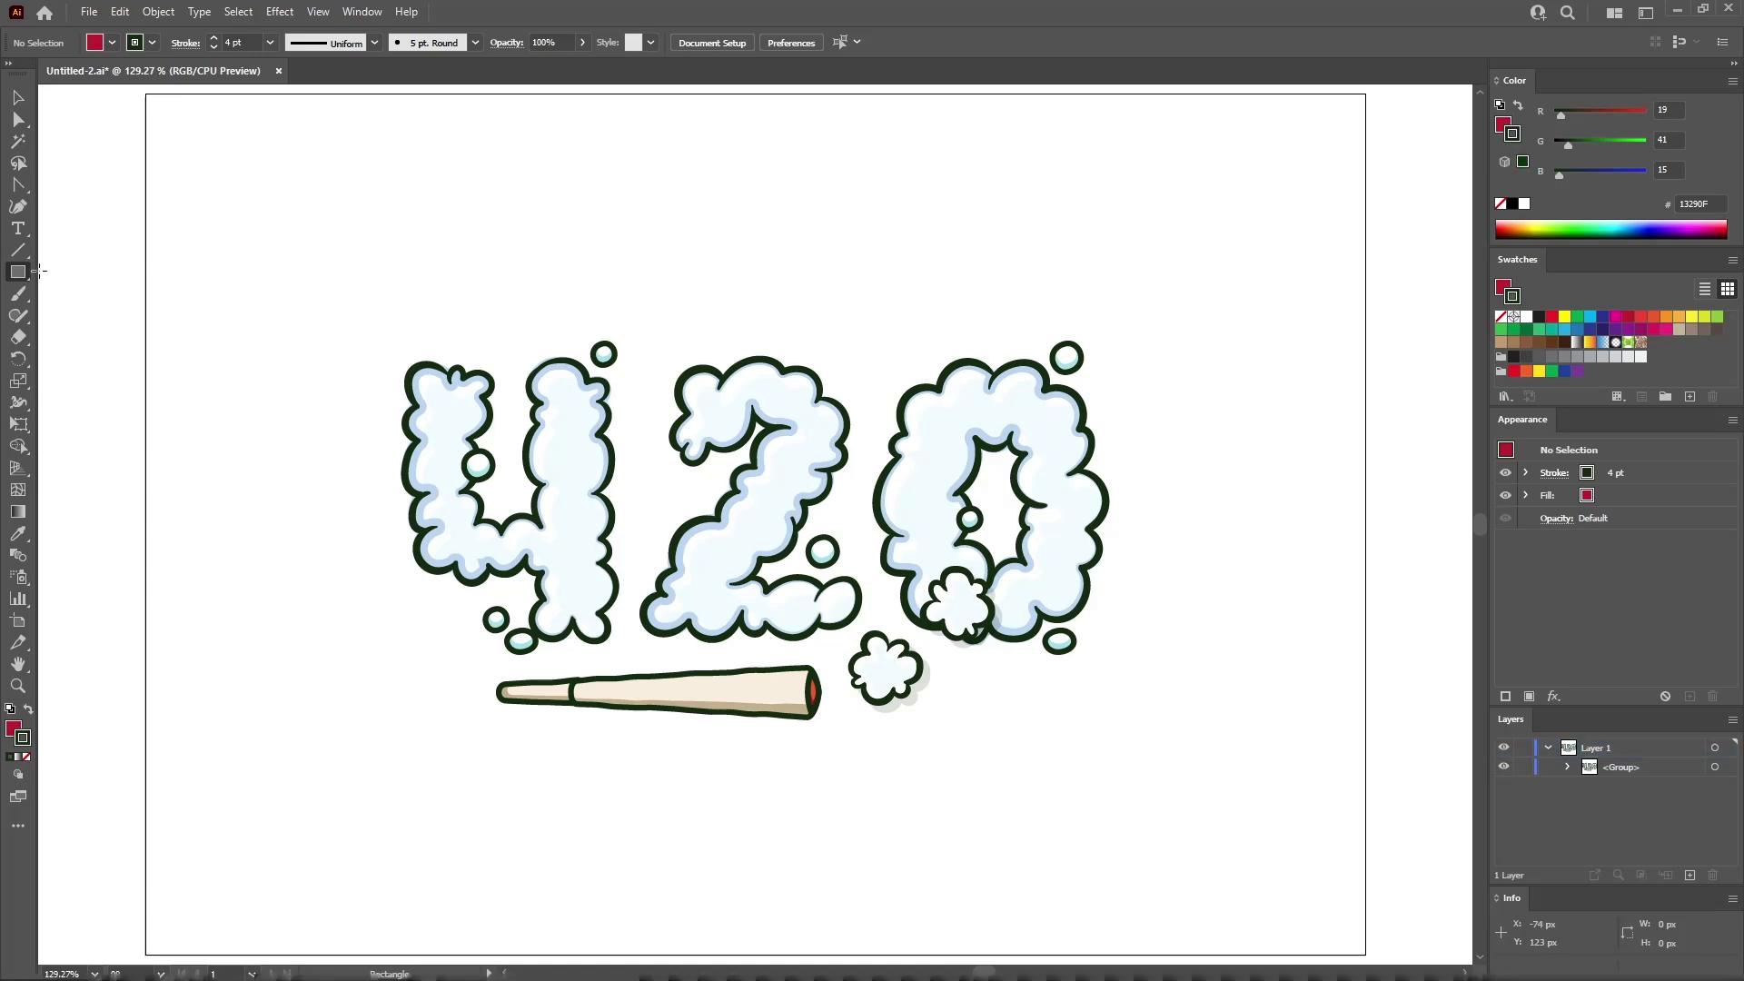
left_click(216, 272)
left_click(884, 459)
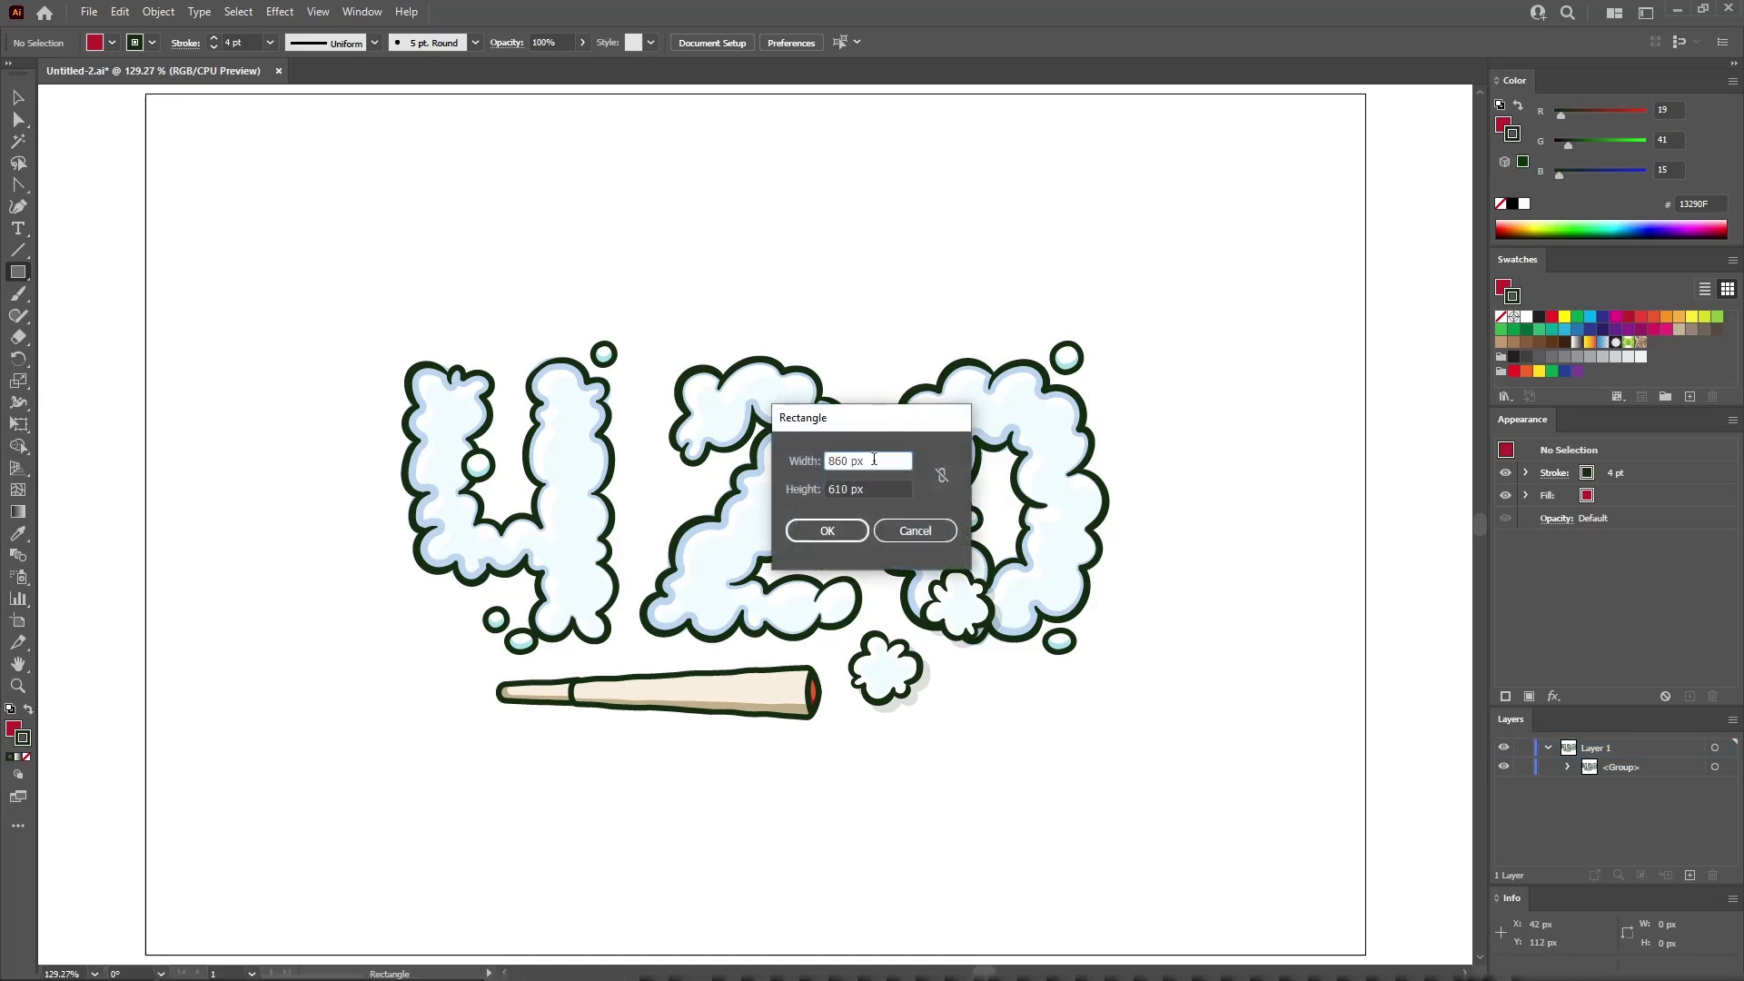
key("Tab")
left_click(829, 532)
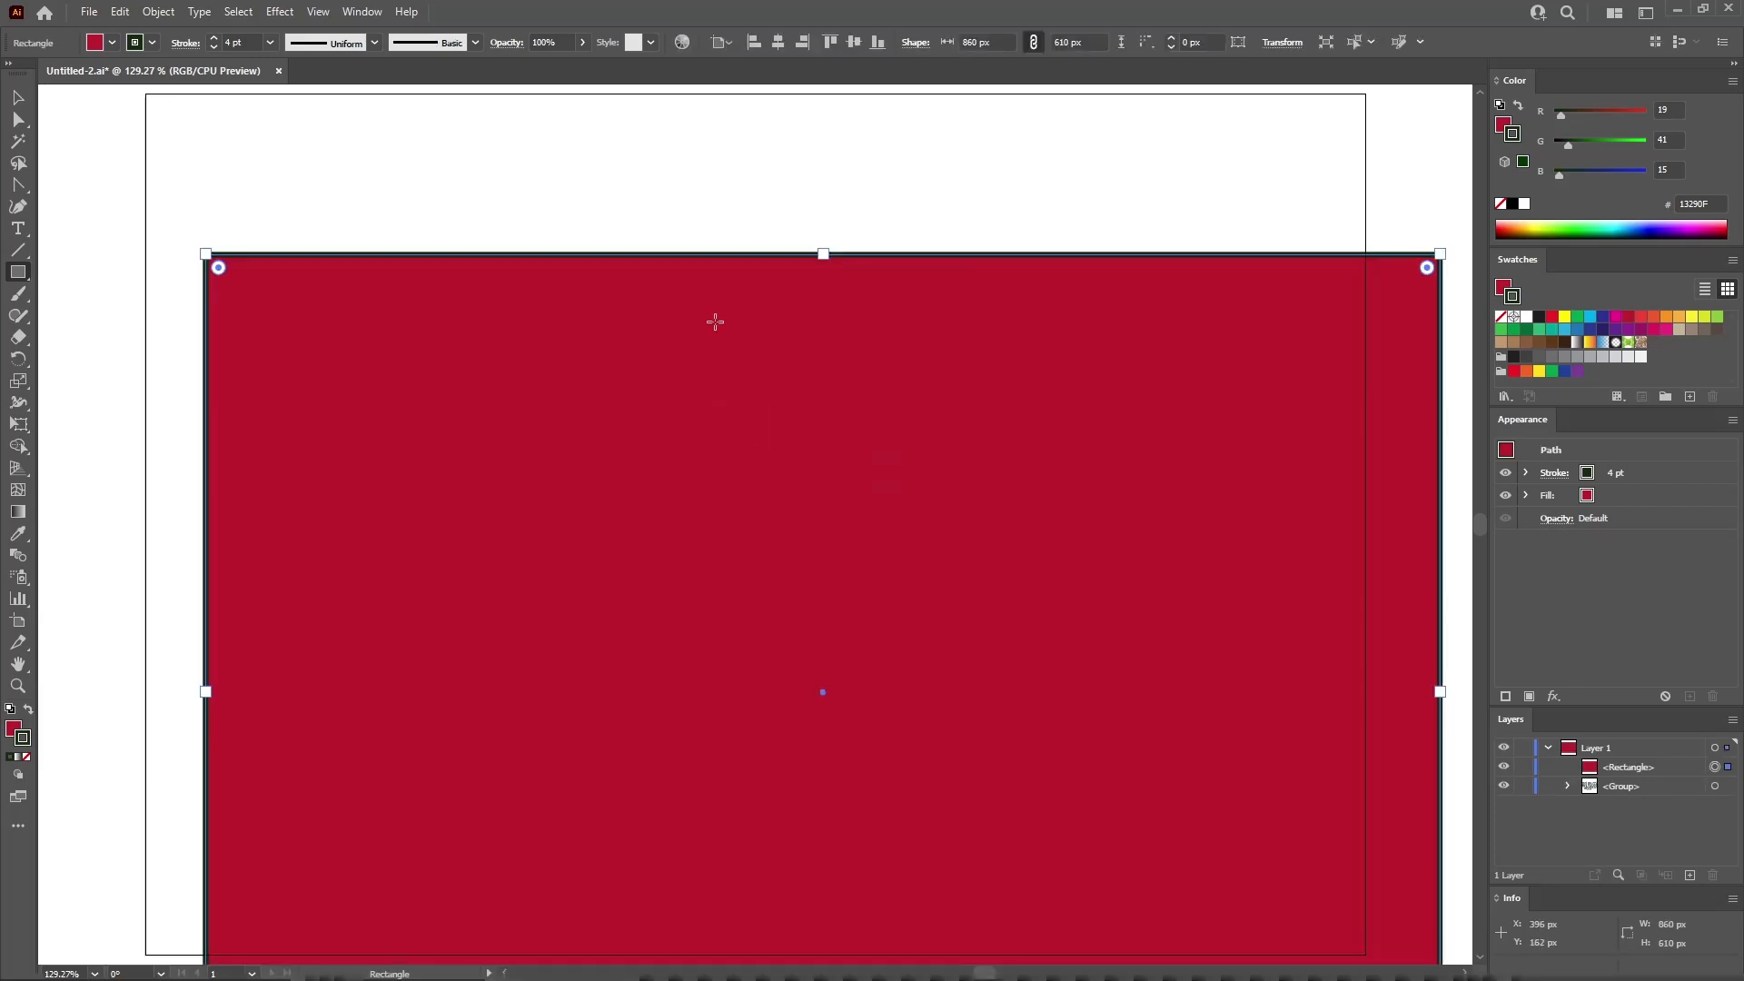
left_click(777, 42)
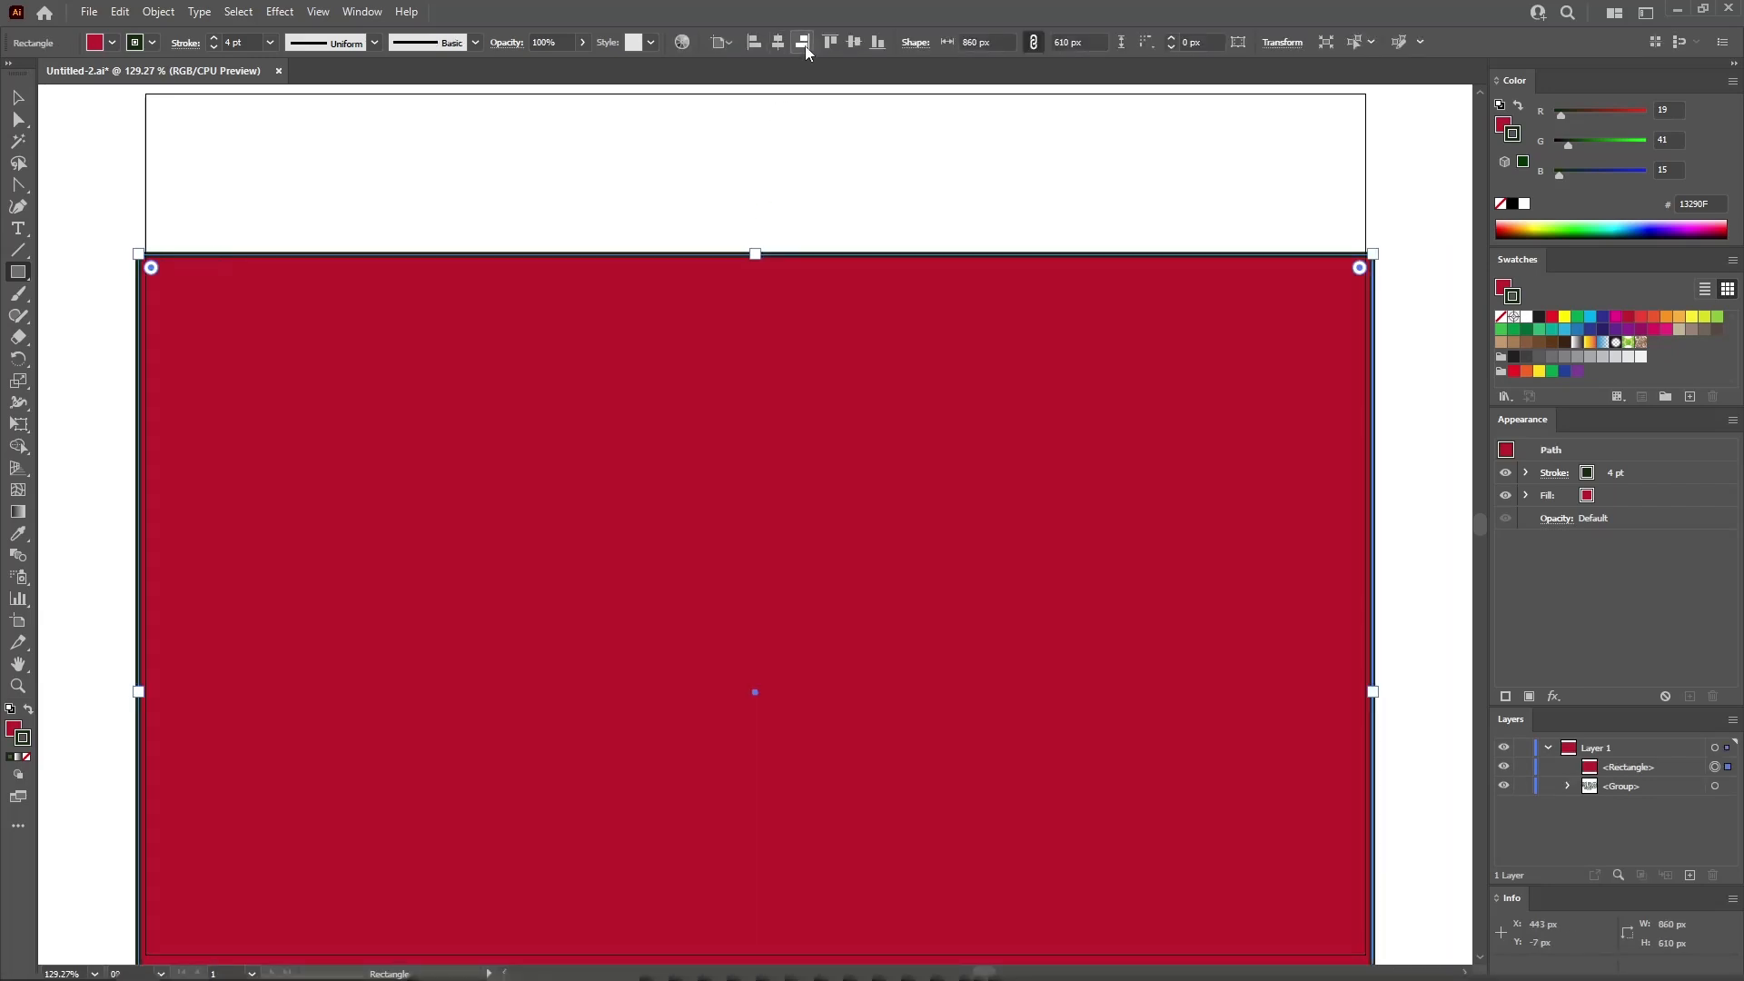
left_click(853, 41)
left_click(1621, 478)
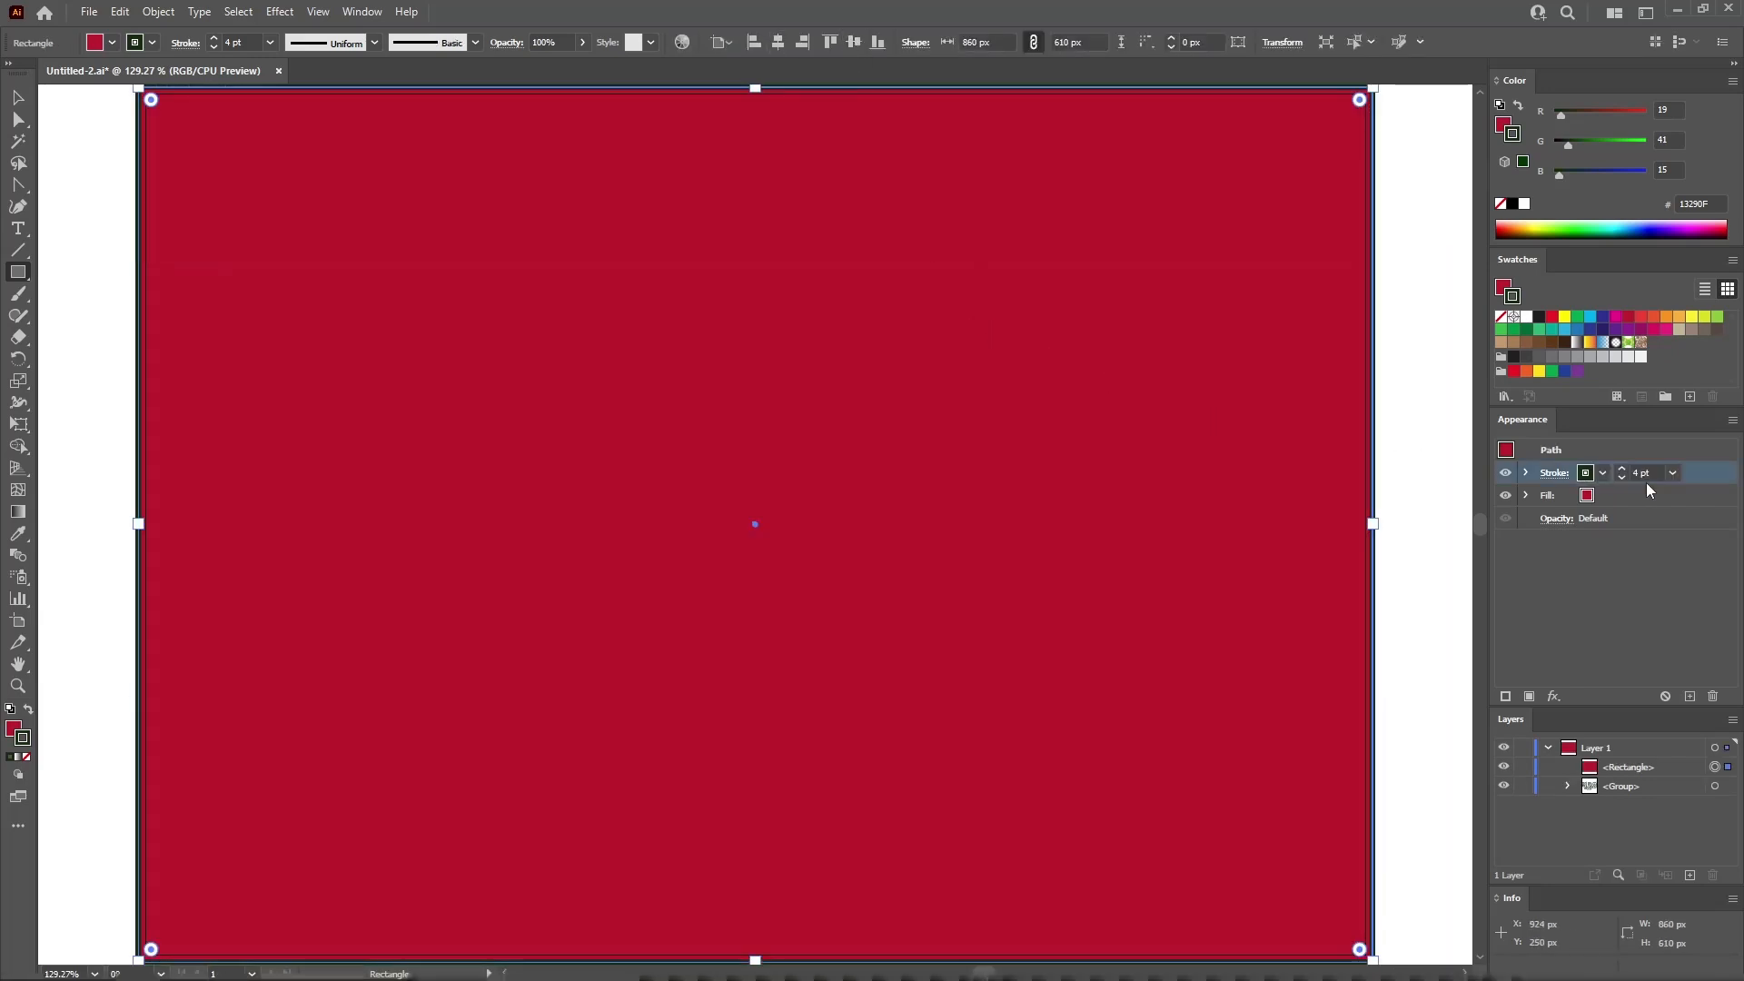
left_click(1713, 696)
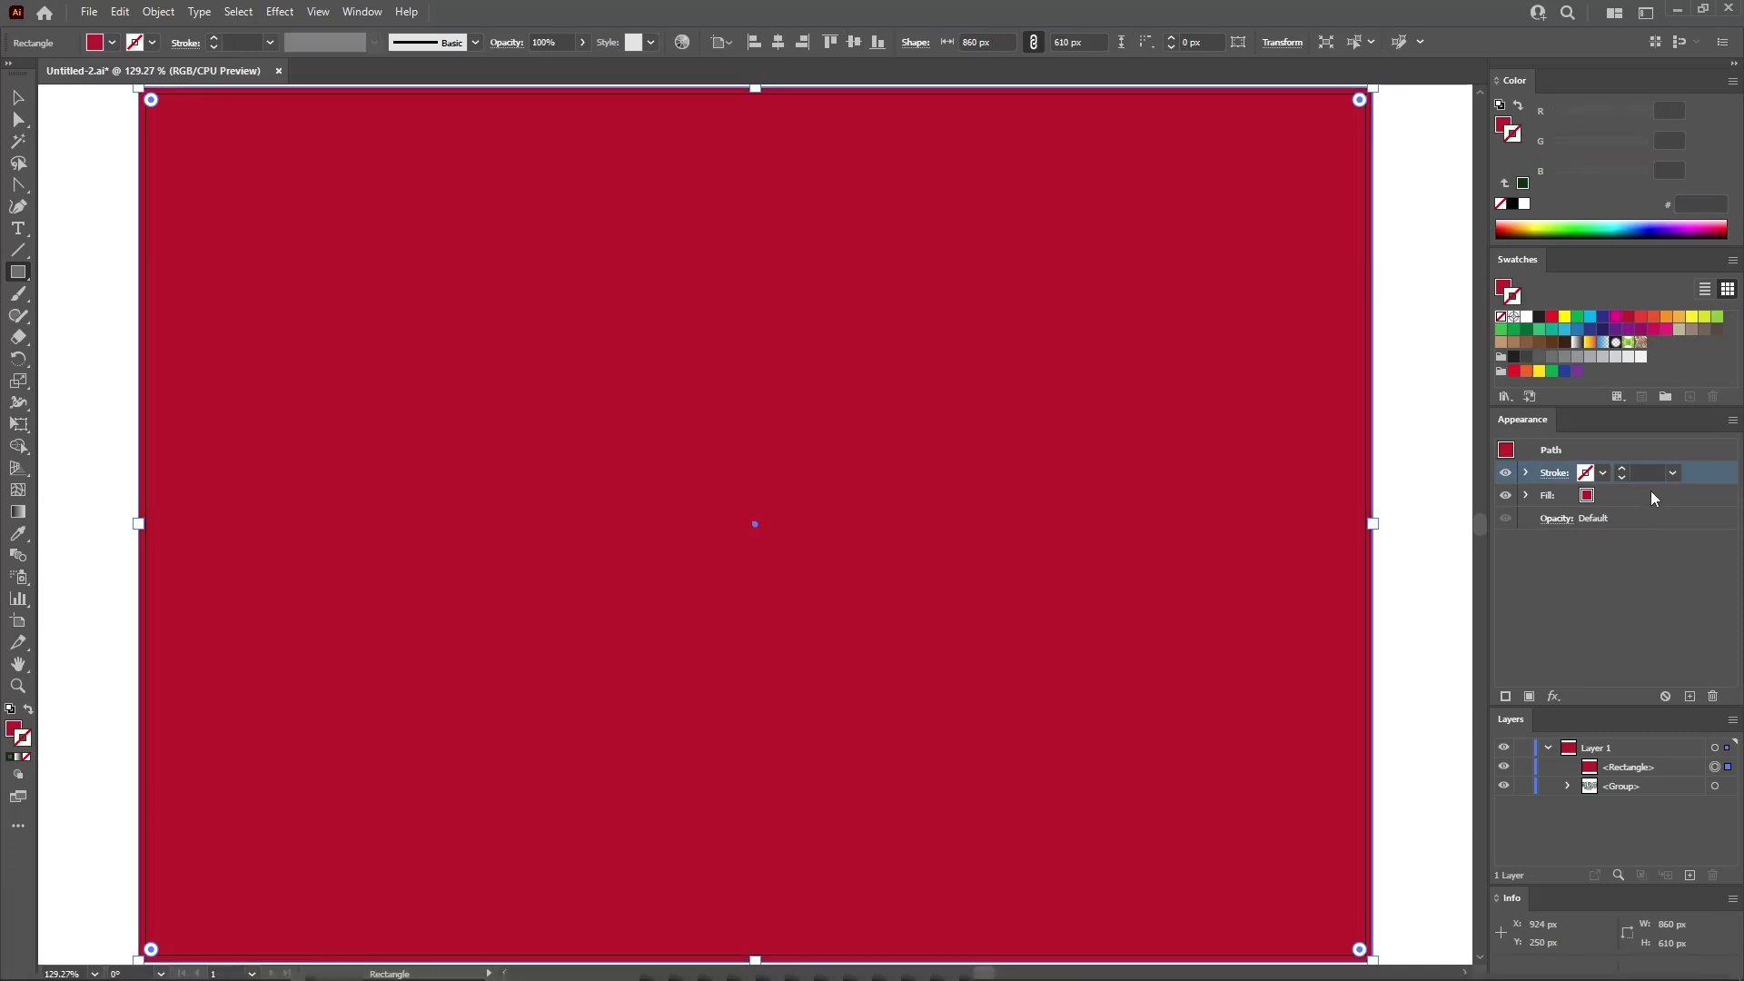
Fill the rectangle with the green RGB 147, 203, 86 and place it behind the artwork group
left_click(1649, 495)
left_click(1666, 109)
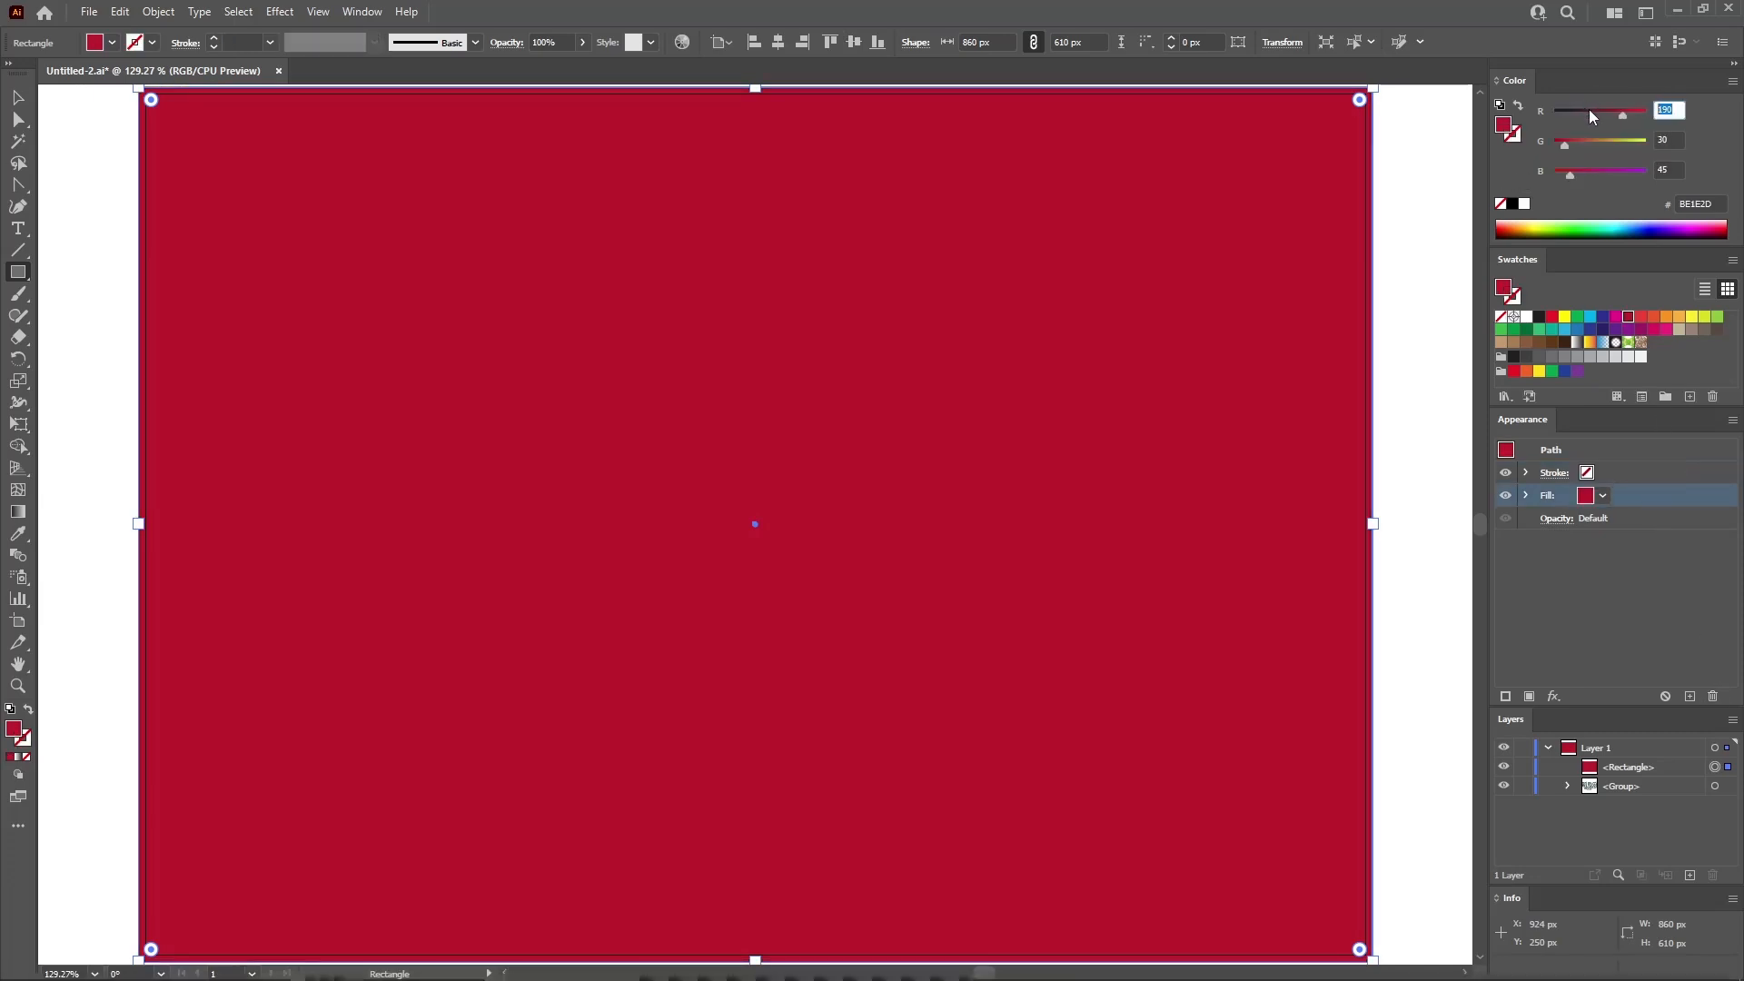
type("147")
key("Tab")
type("203")
key("Tab")
type("86")
key("Return")
left_click(1661, 767)
left_click_drag(1668, 768, 1662, 794)
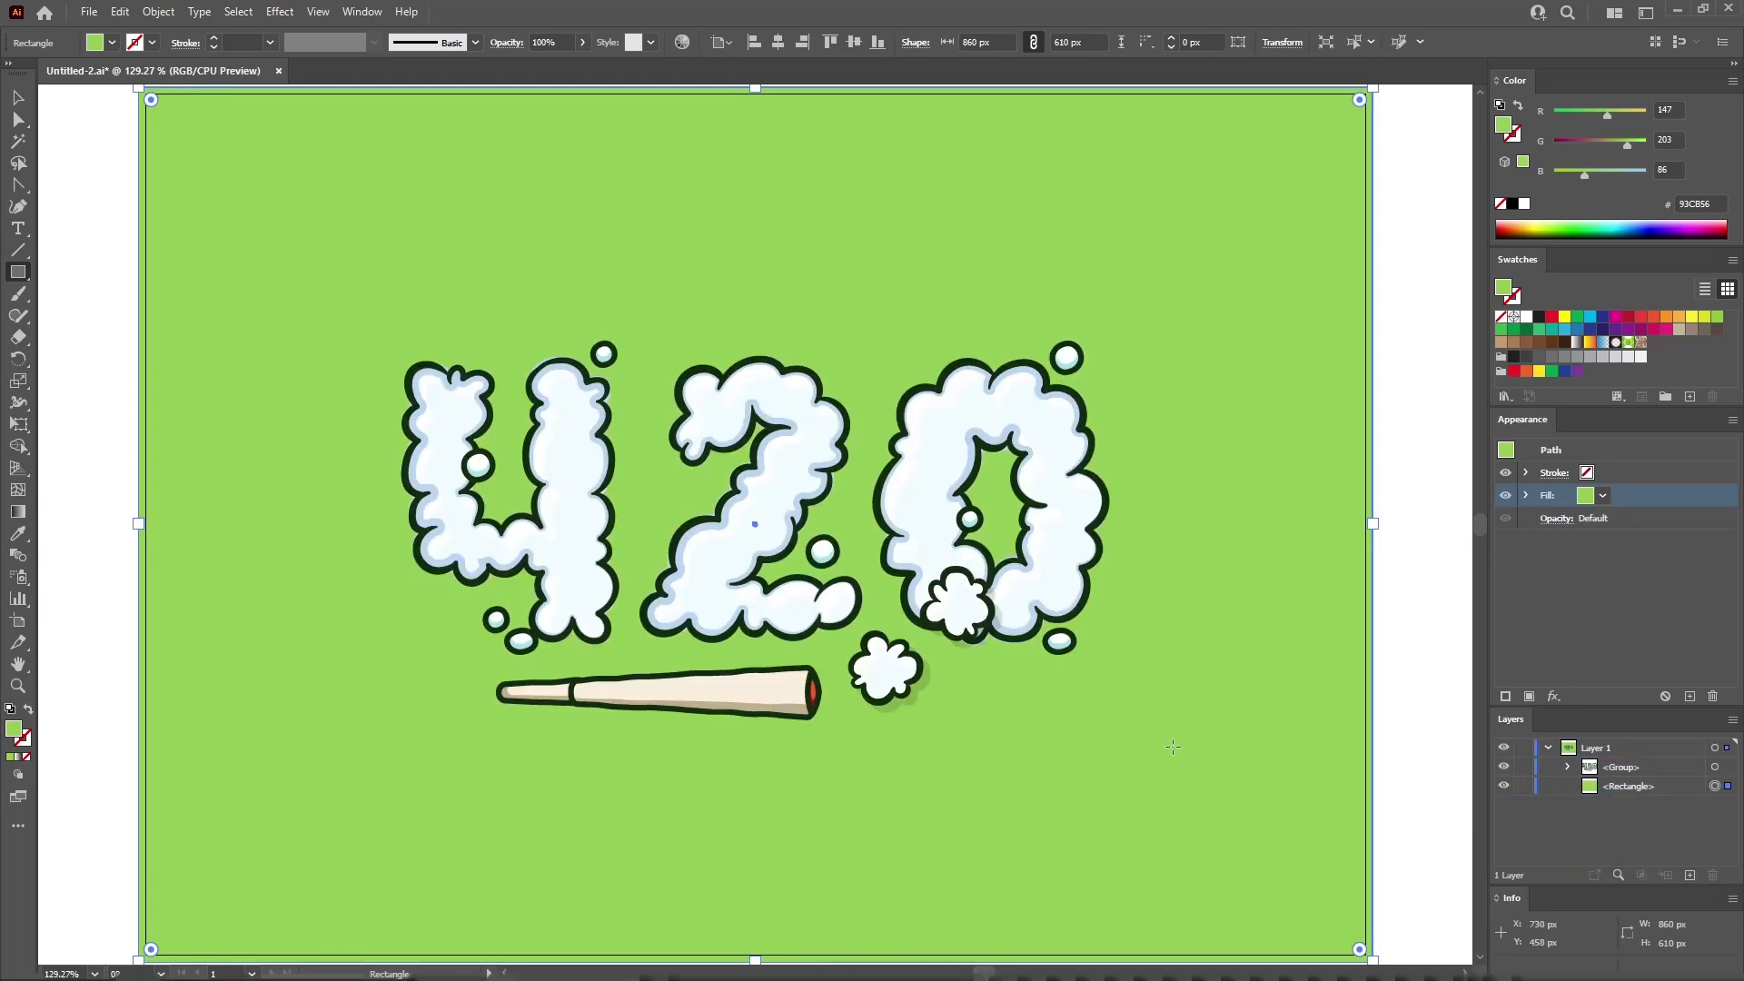
Set up a Drop Shadow effect on the artwork group with Soft Light mode, 50% opacity, 5 px X offset and 10 px Y offset
left_click(19, 98)
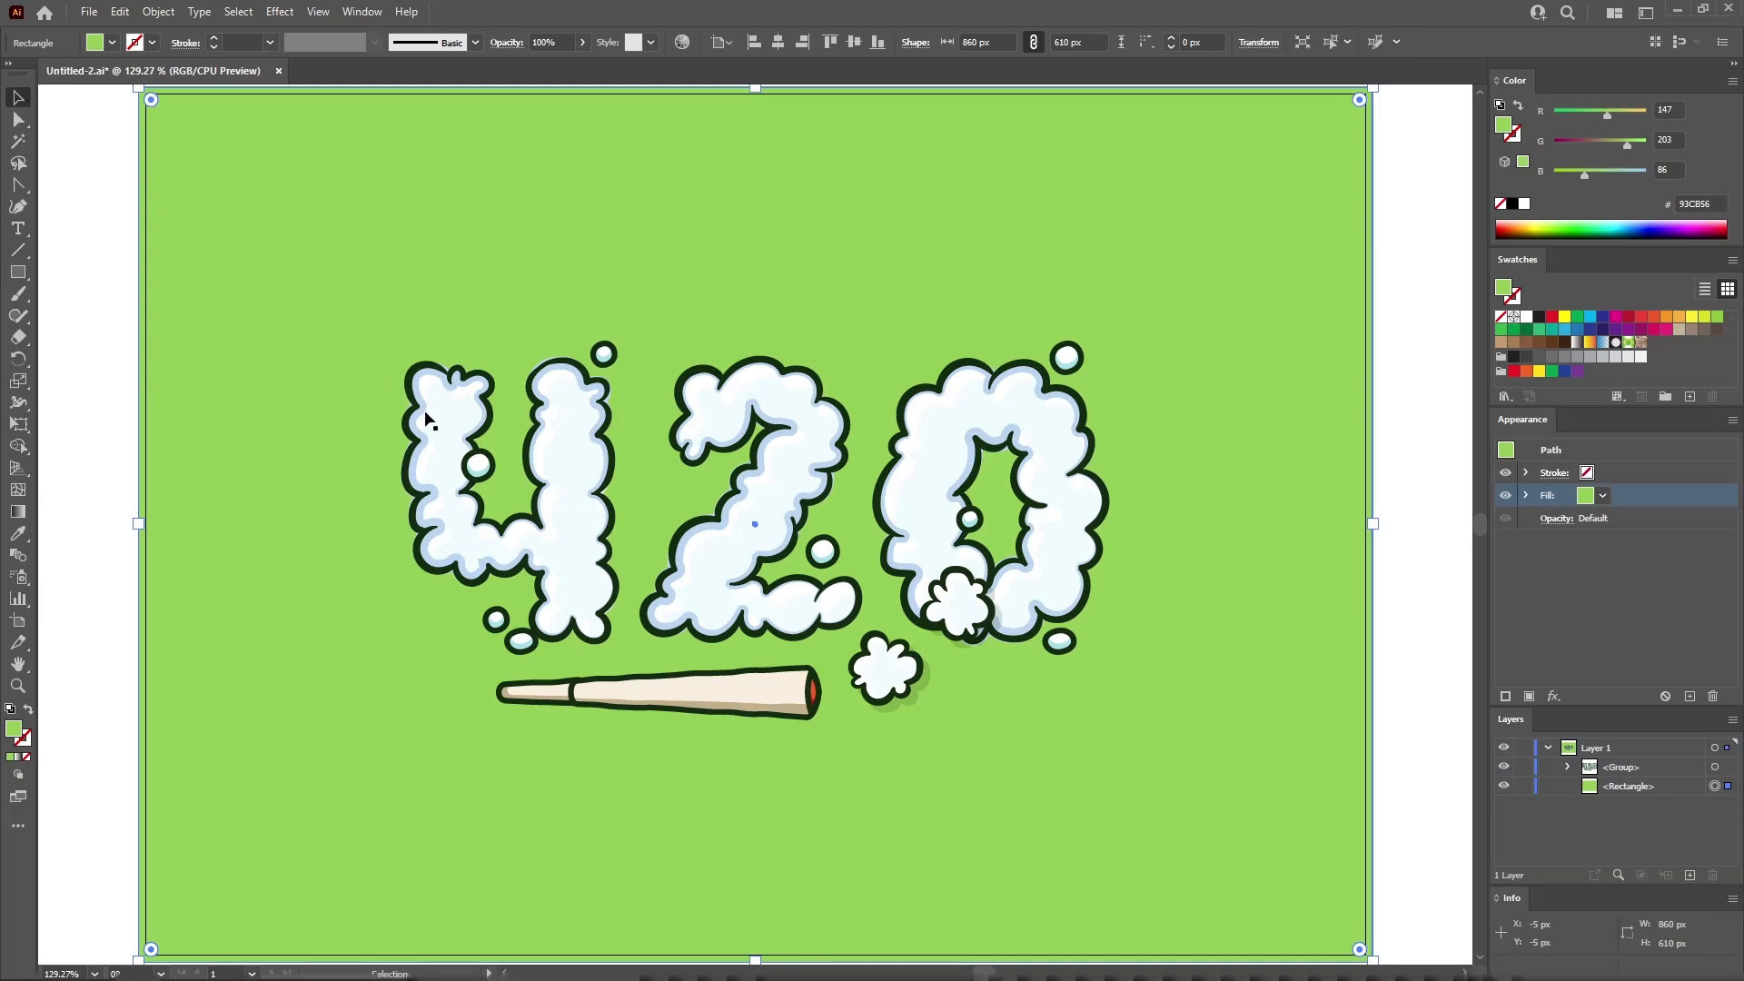
left_click(614, 540)
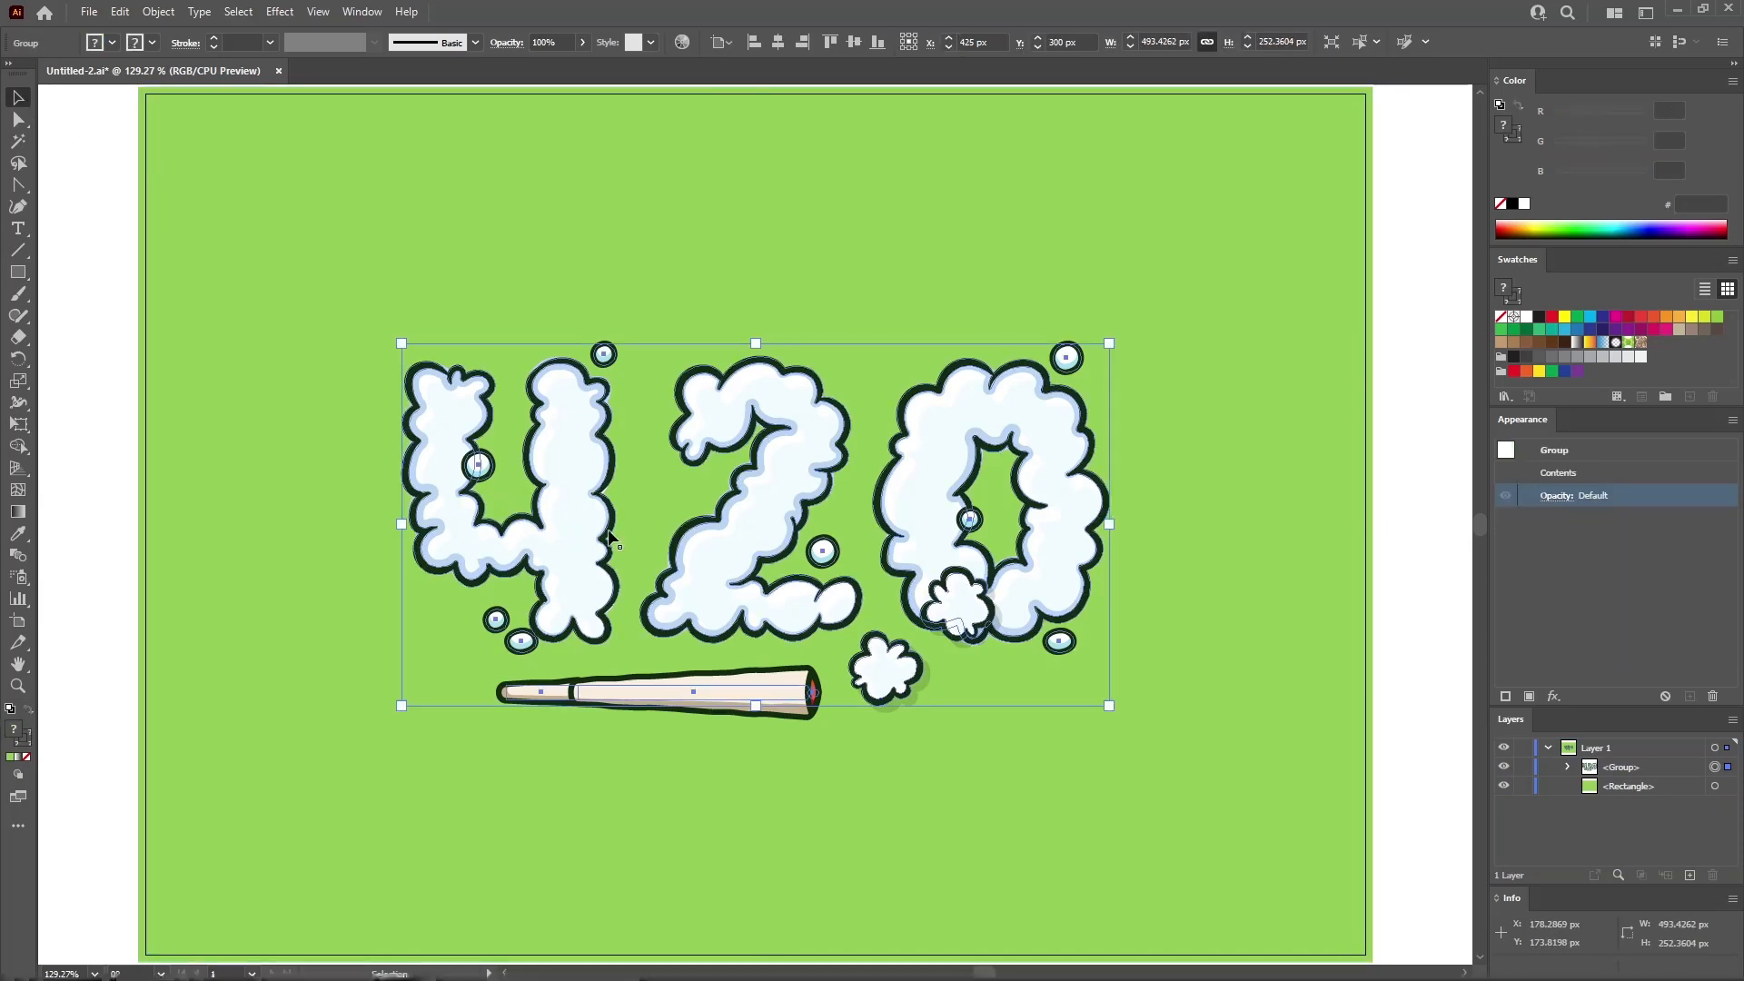
left_click(282, 12)
mouse_move(427, 217)
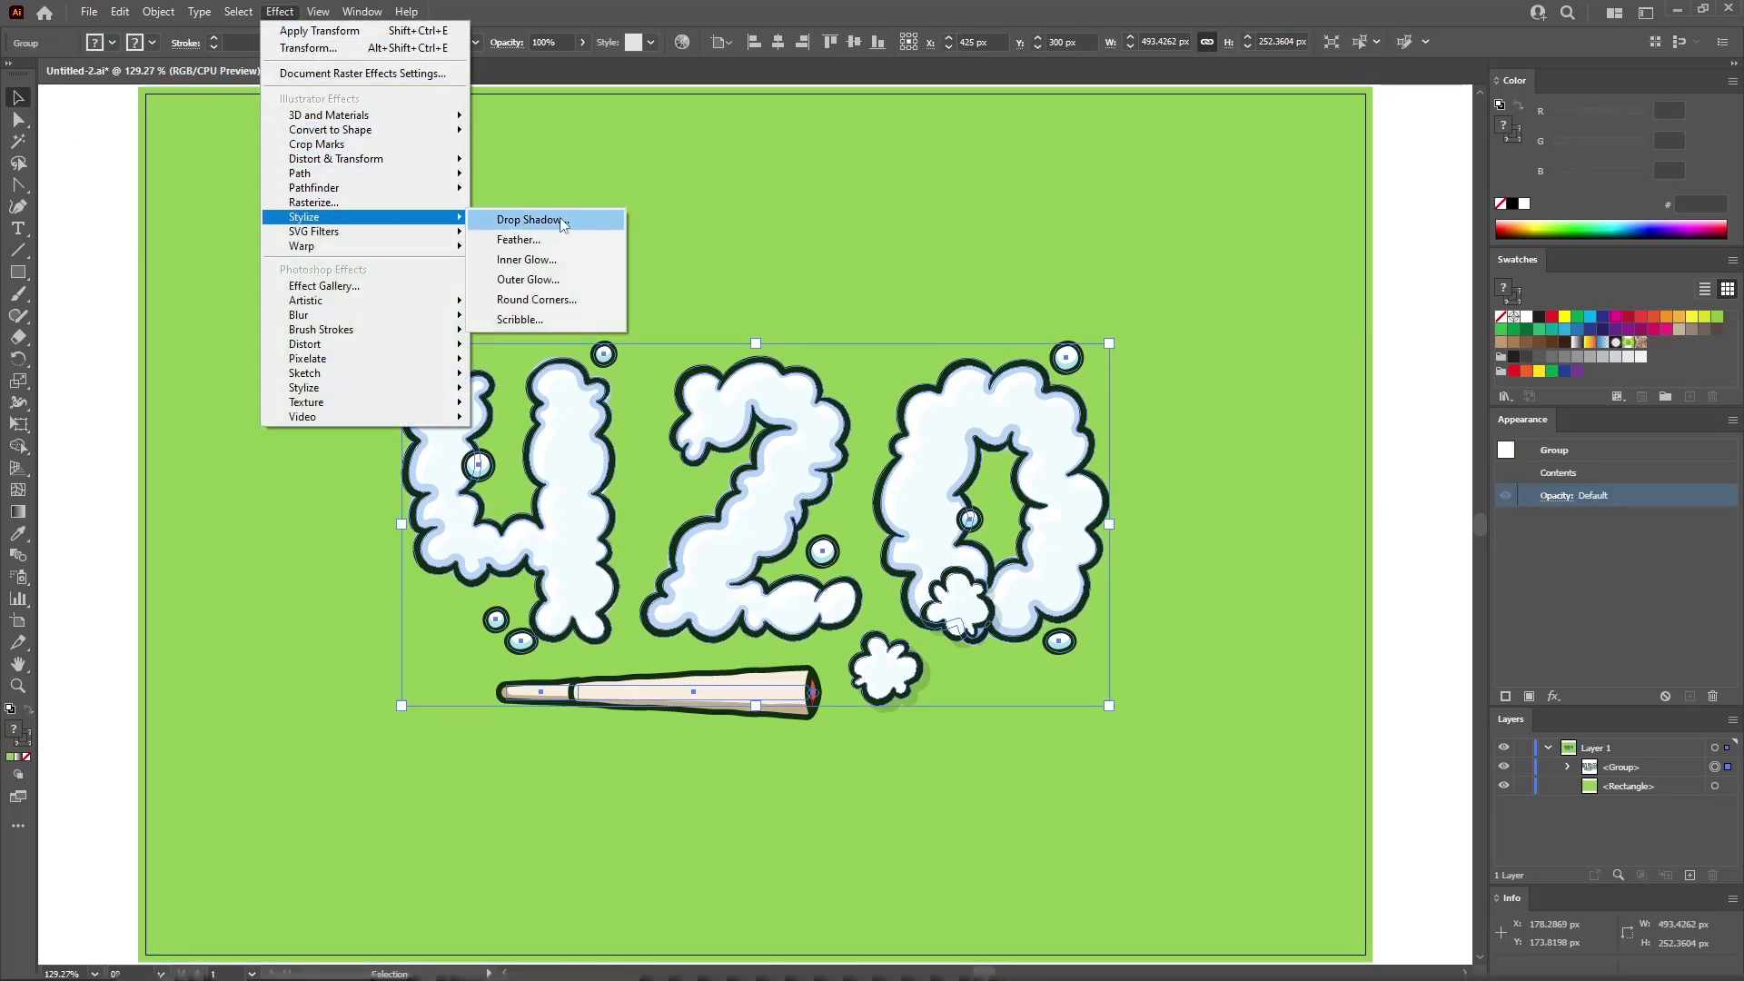
left_click(530, 220)
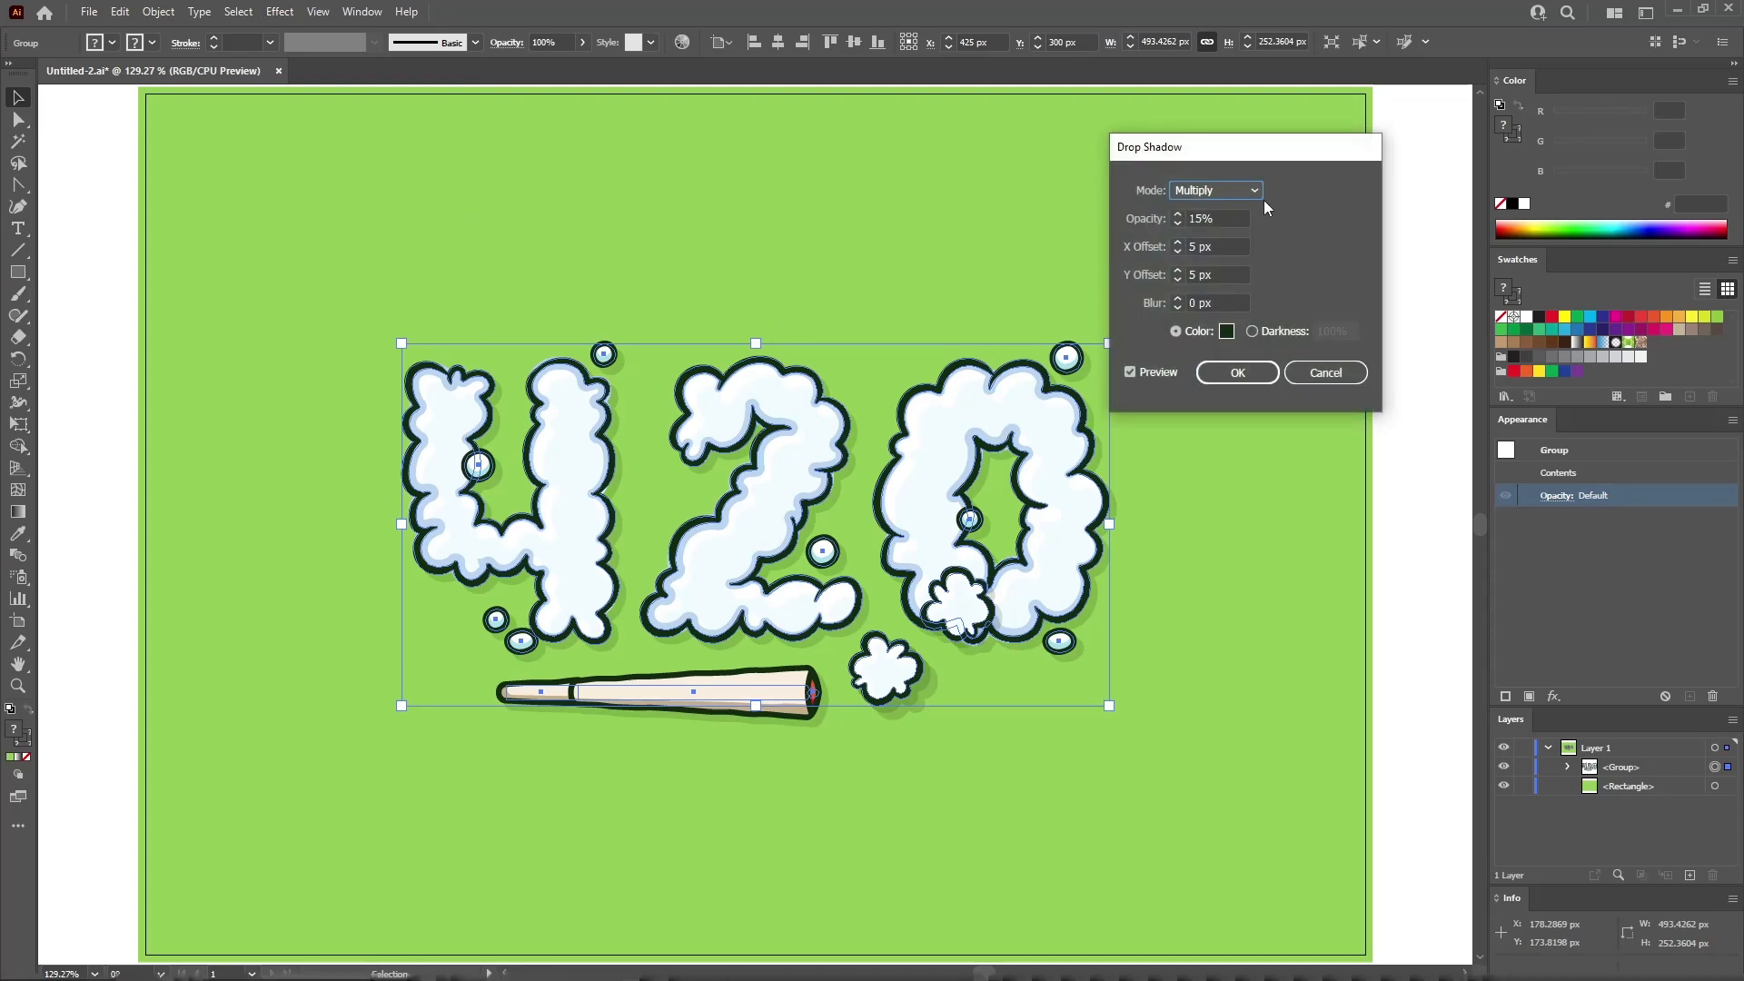
left_click(1260, 197)
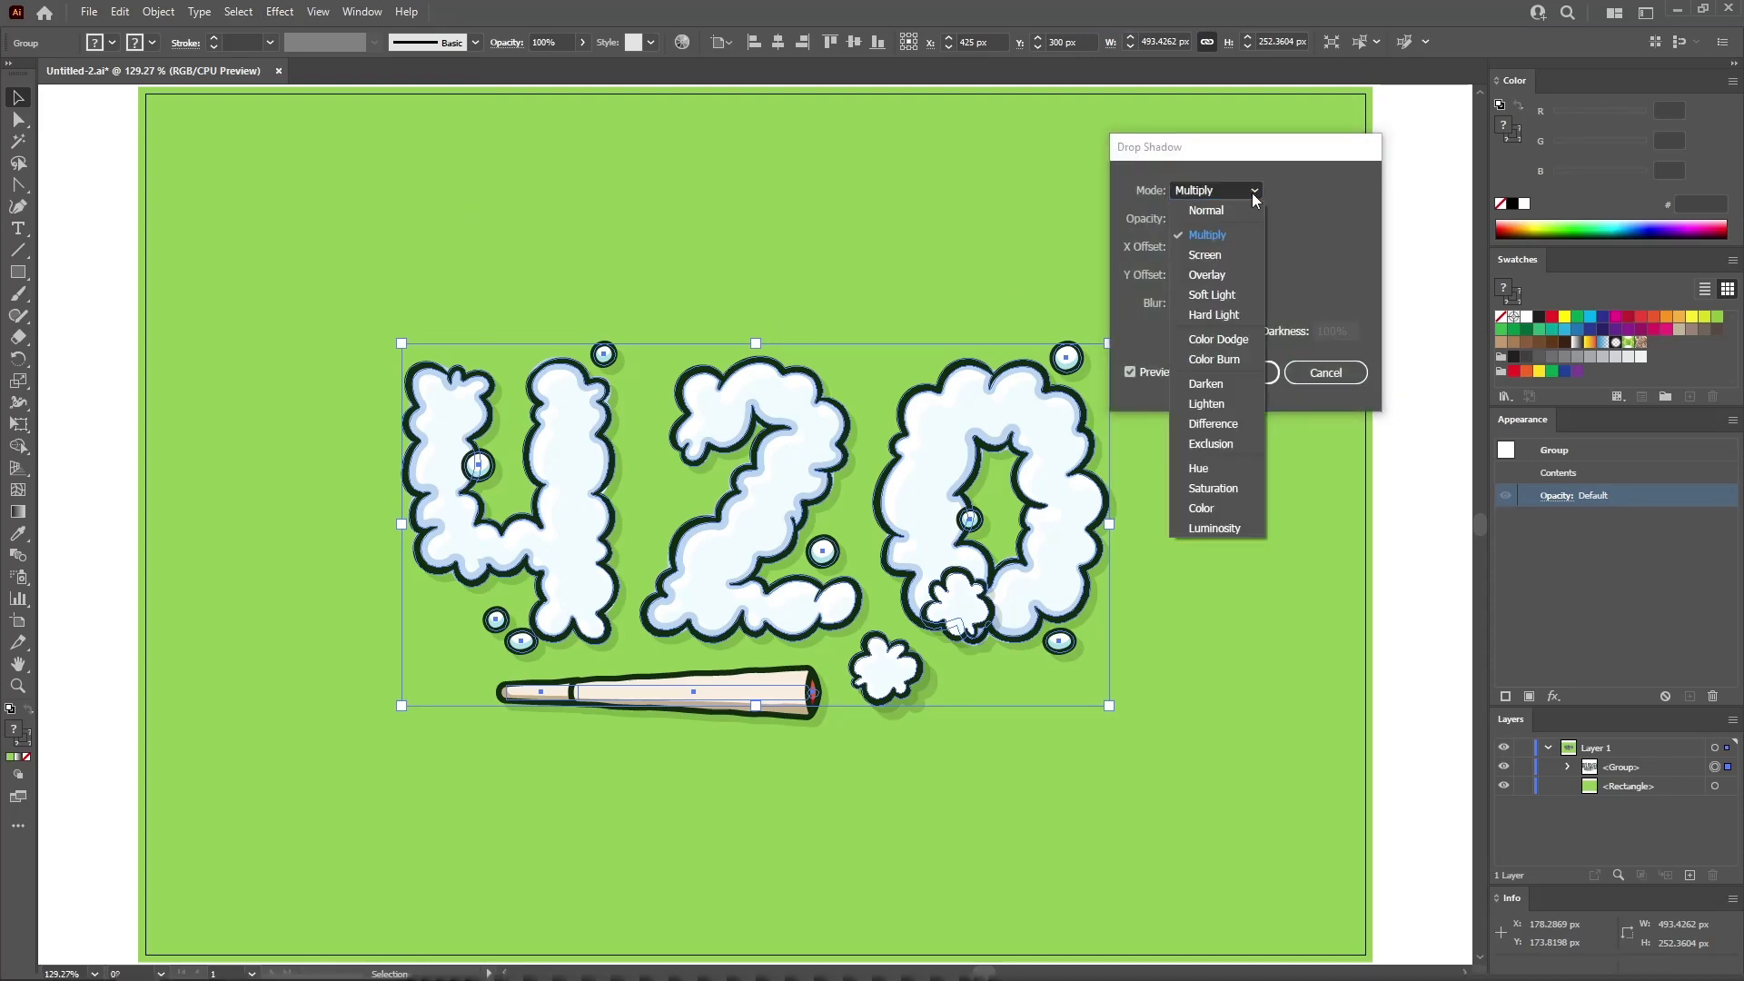
left_click(1211, 295)
left_click(1123, 220)
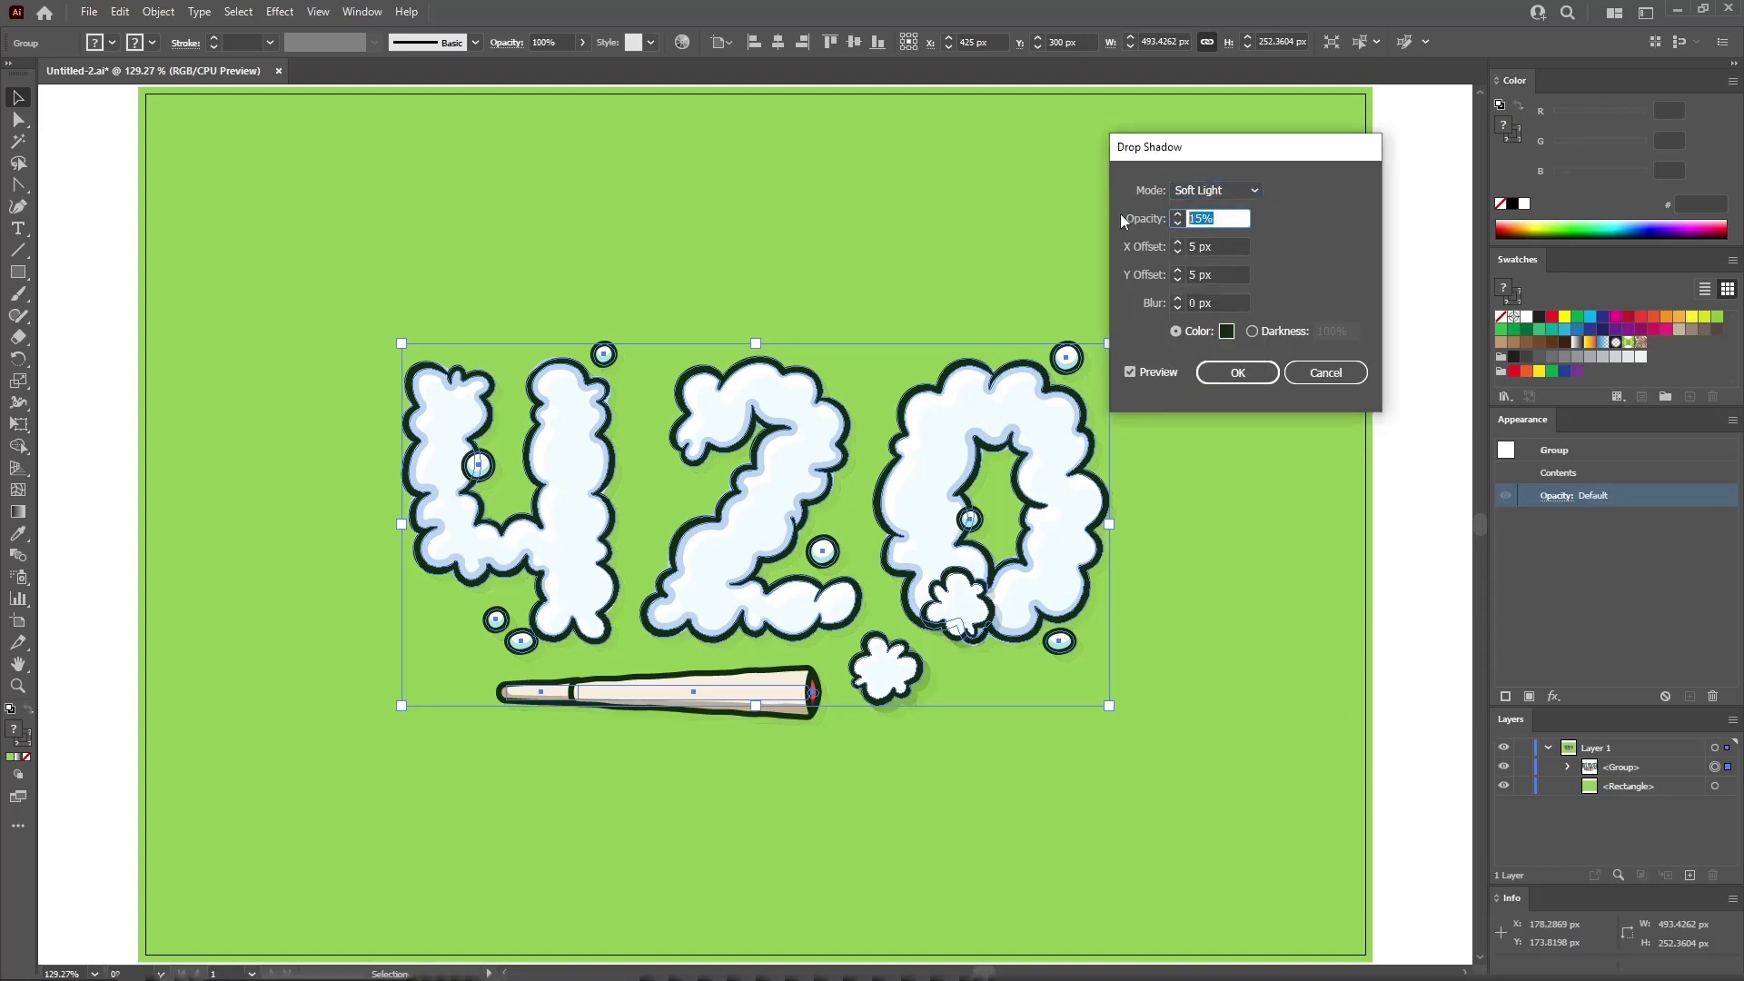
type("50")
key("Tab")
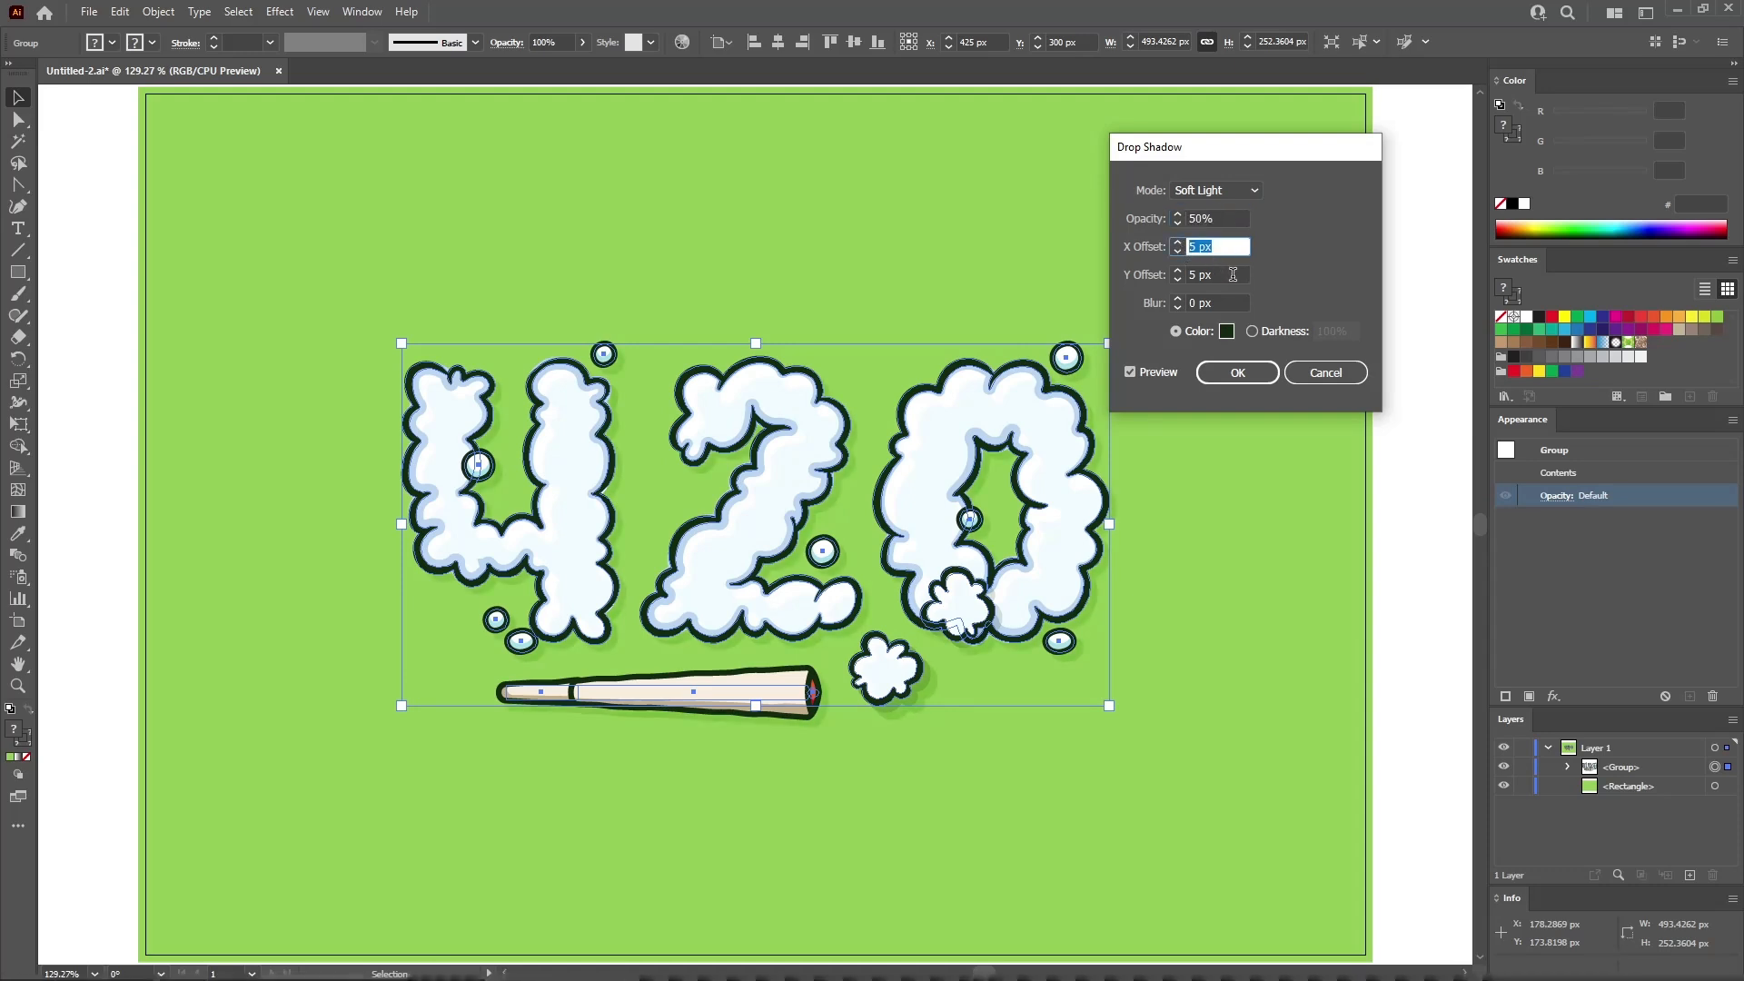
key("Tab")
type("10")
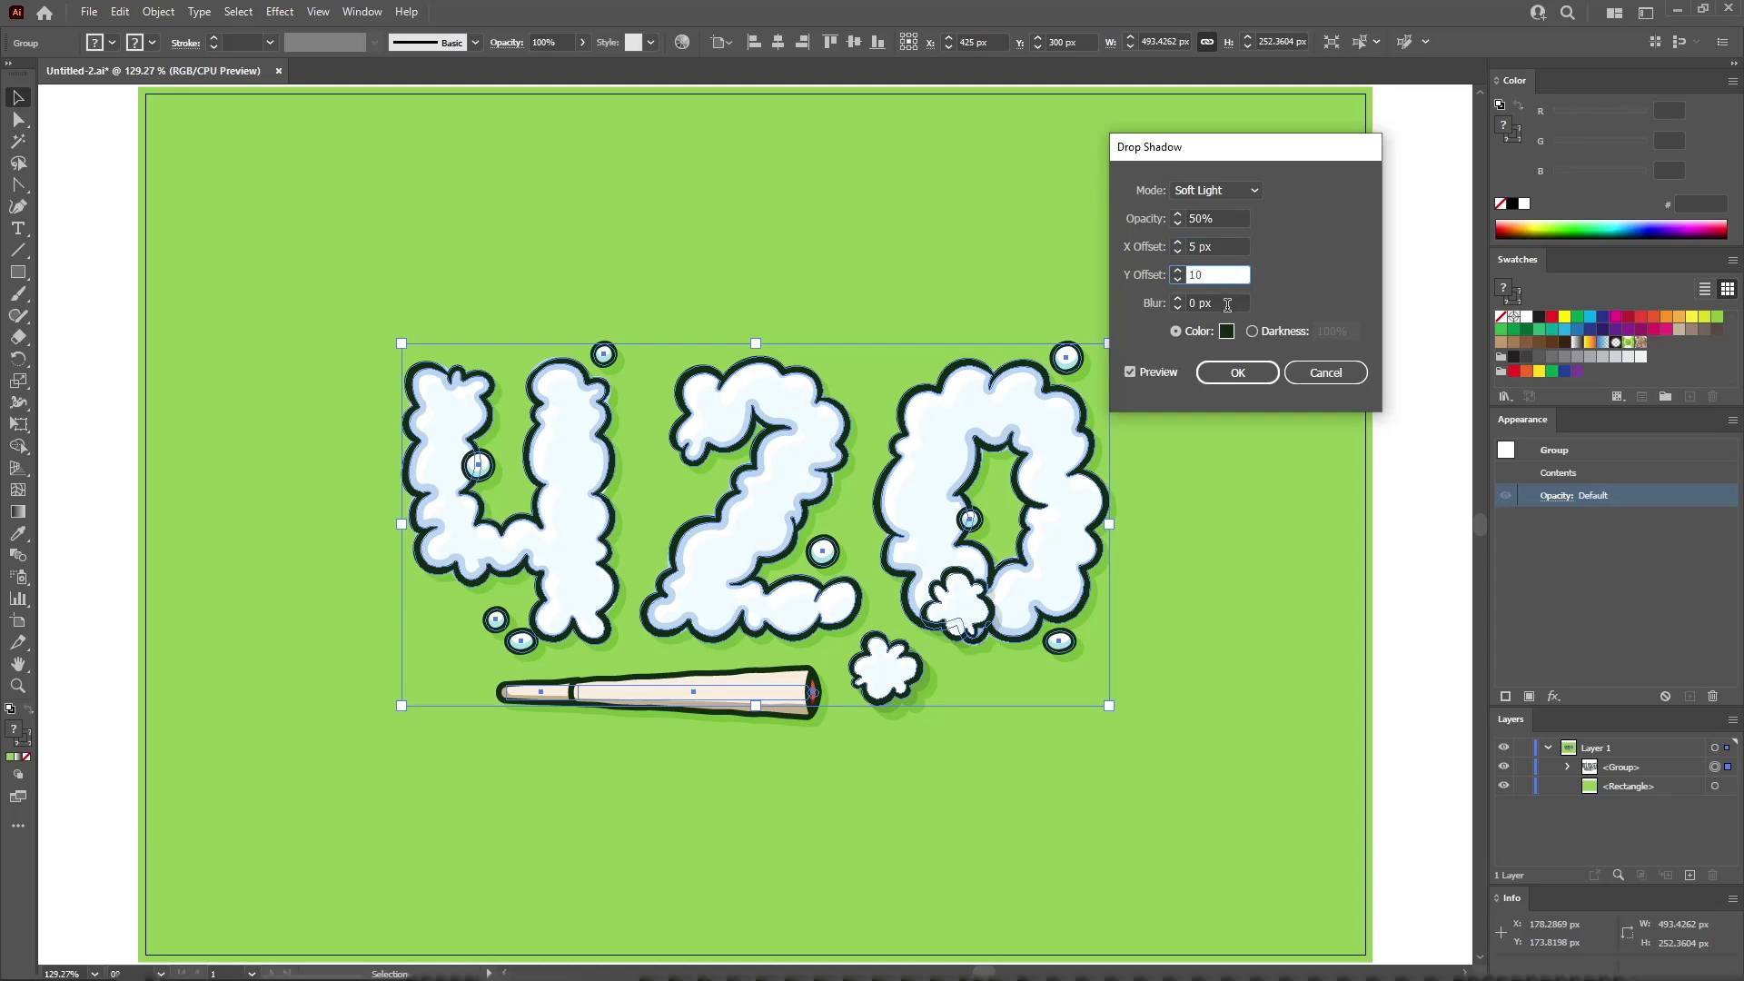
Set the drop shadow's color to black (000000) and apply the effect to the group
left_click(1226, 330)
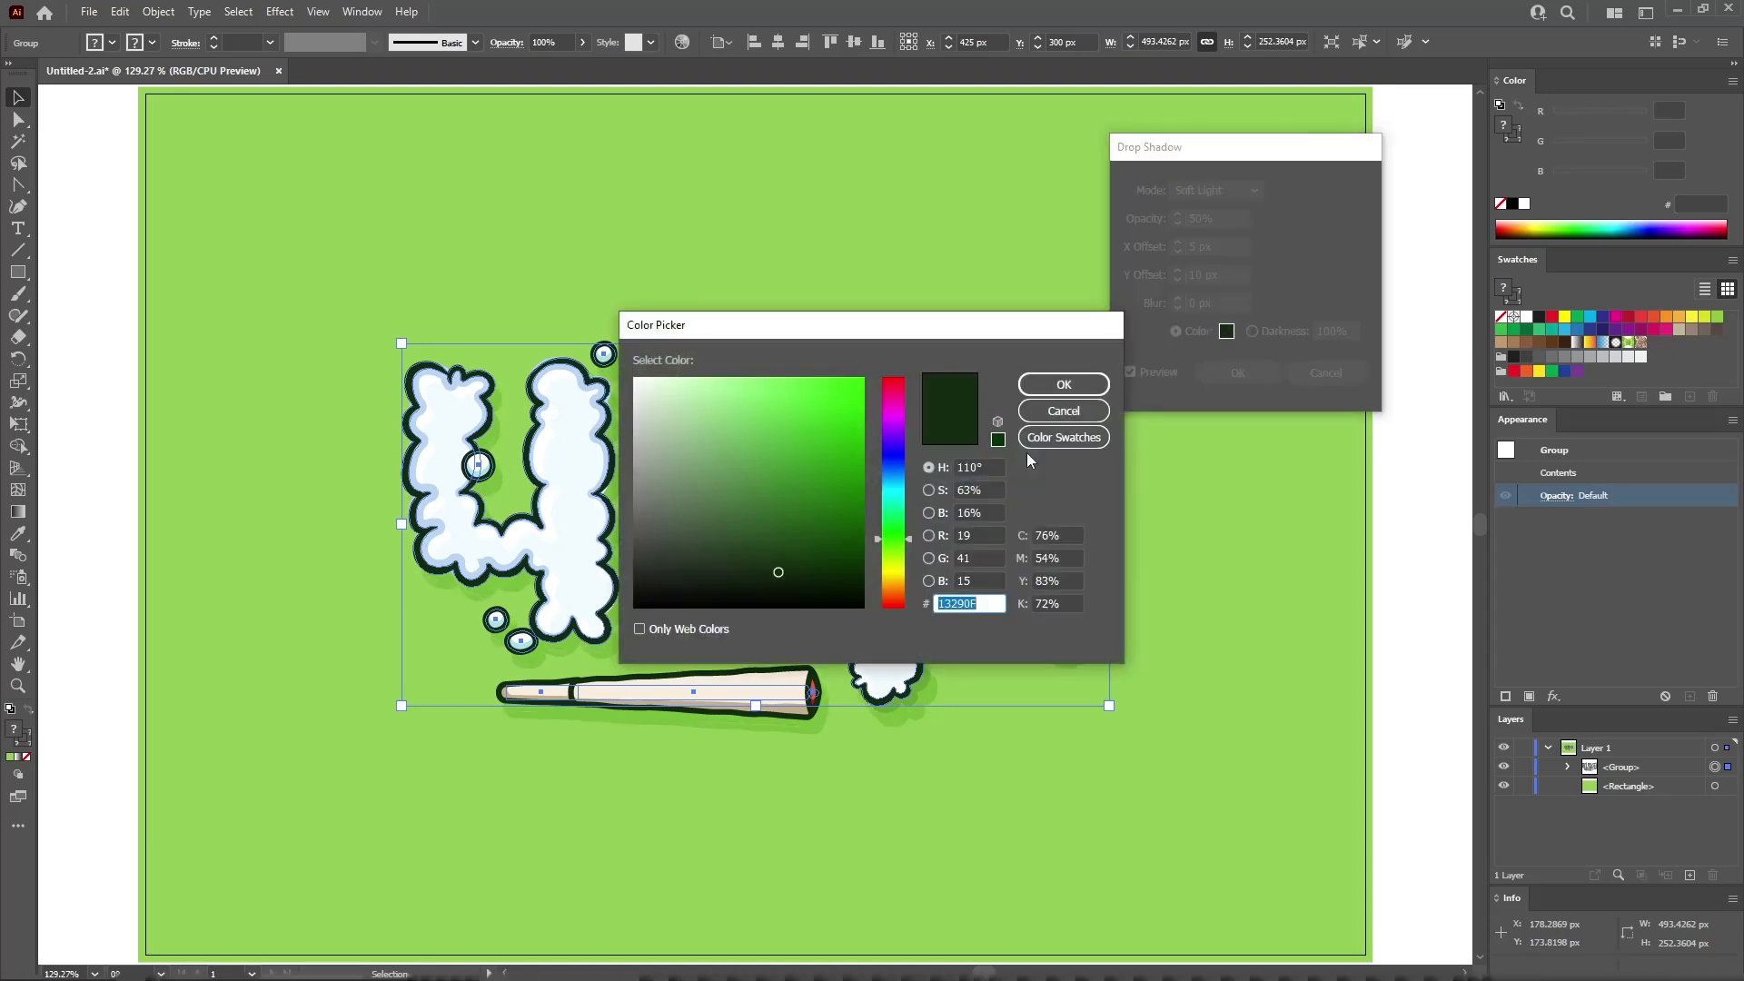
type("000000")
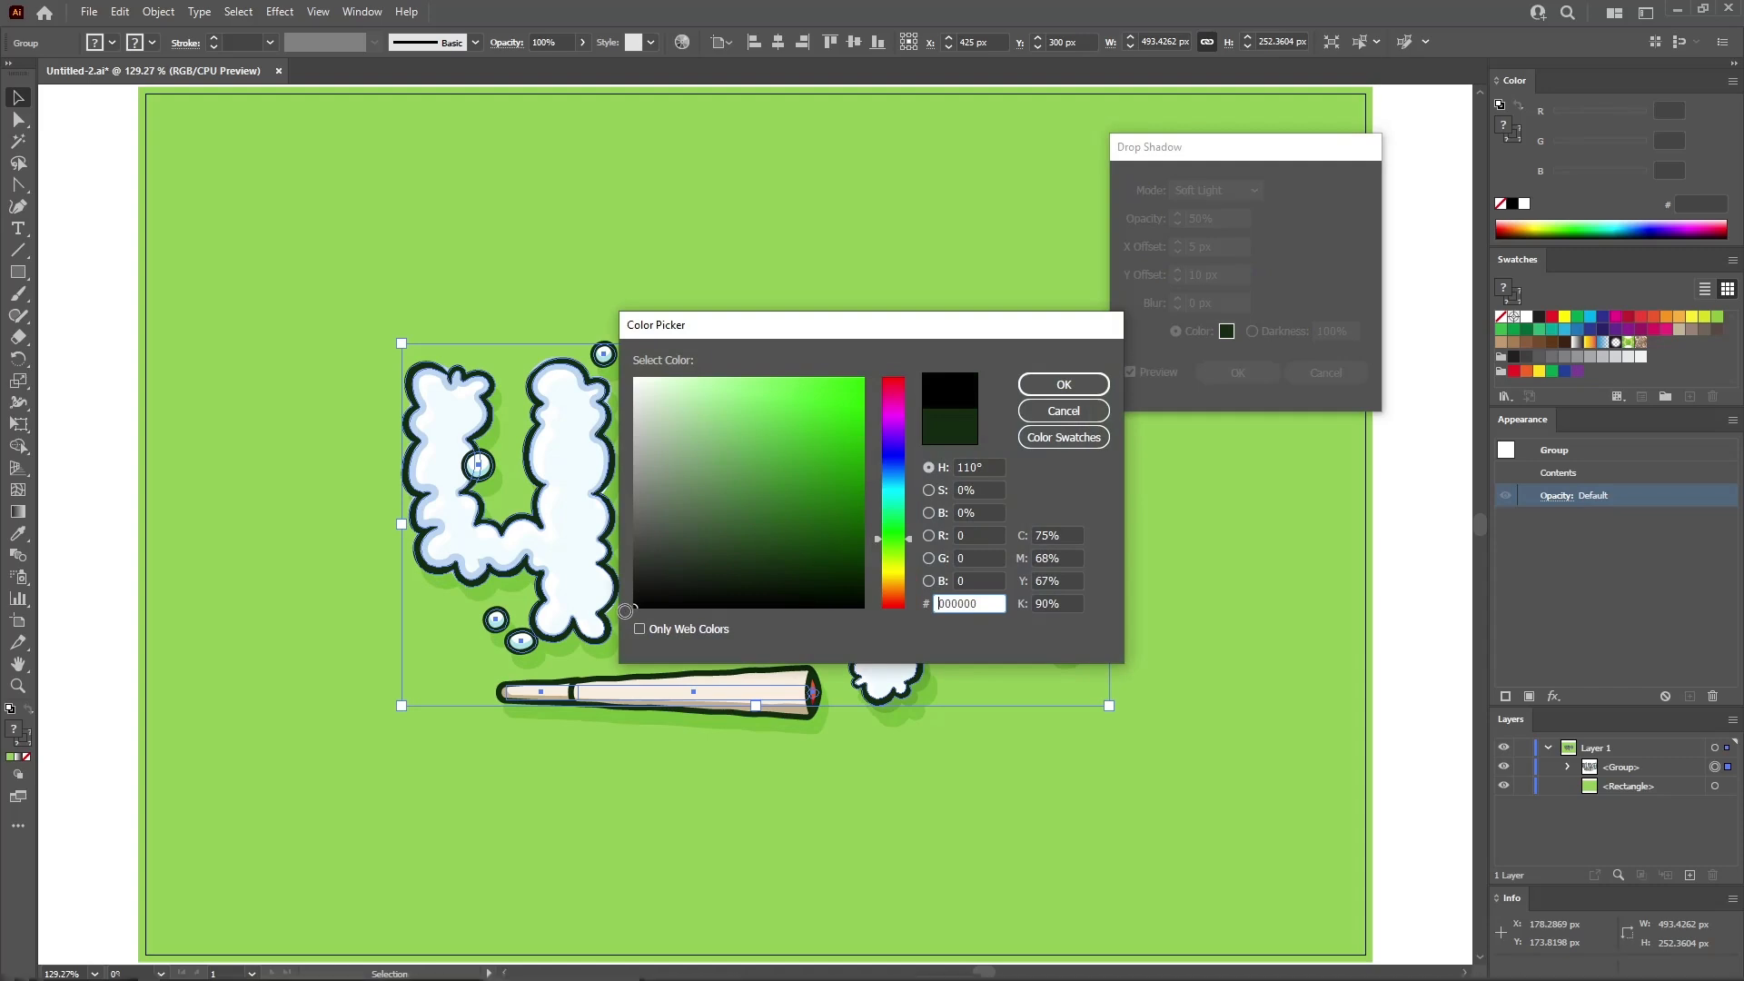
left_click(1087, 388)
left_click(1237, 373)
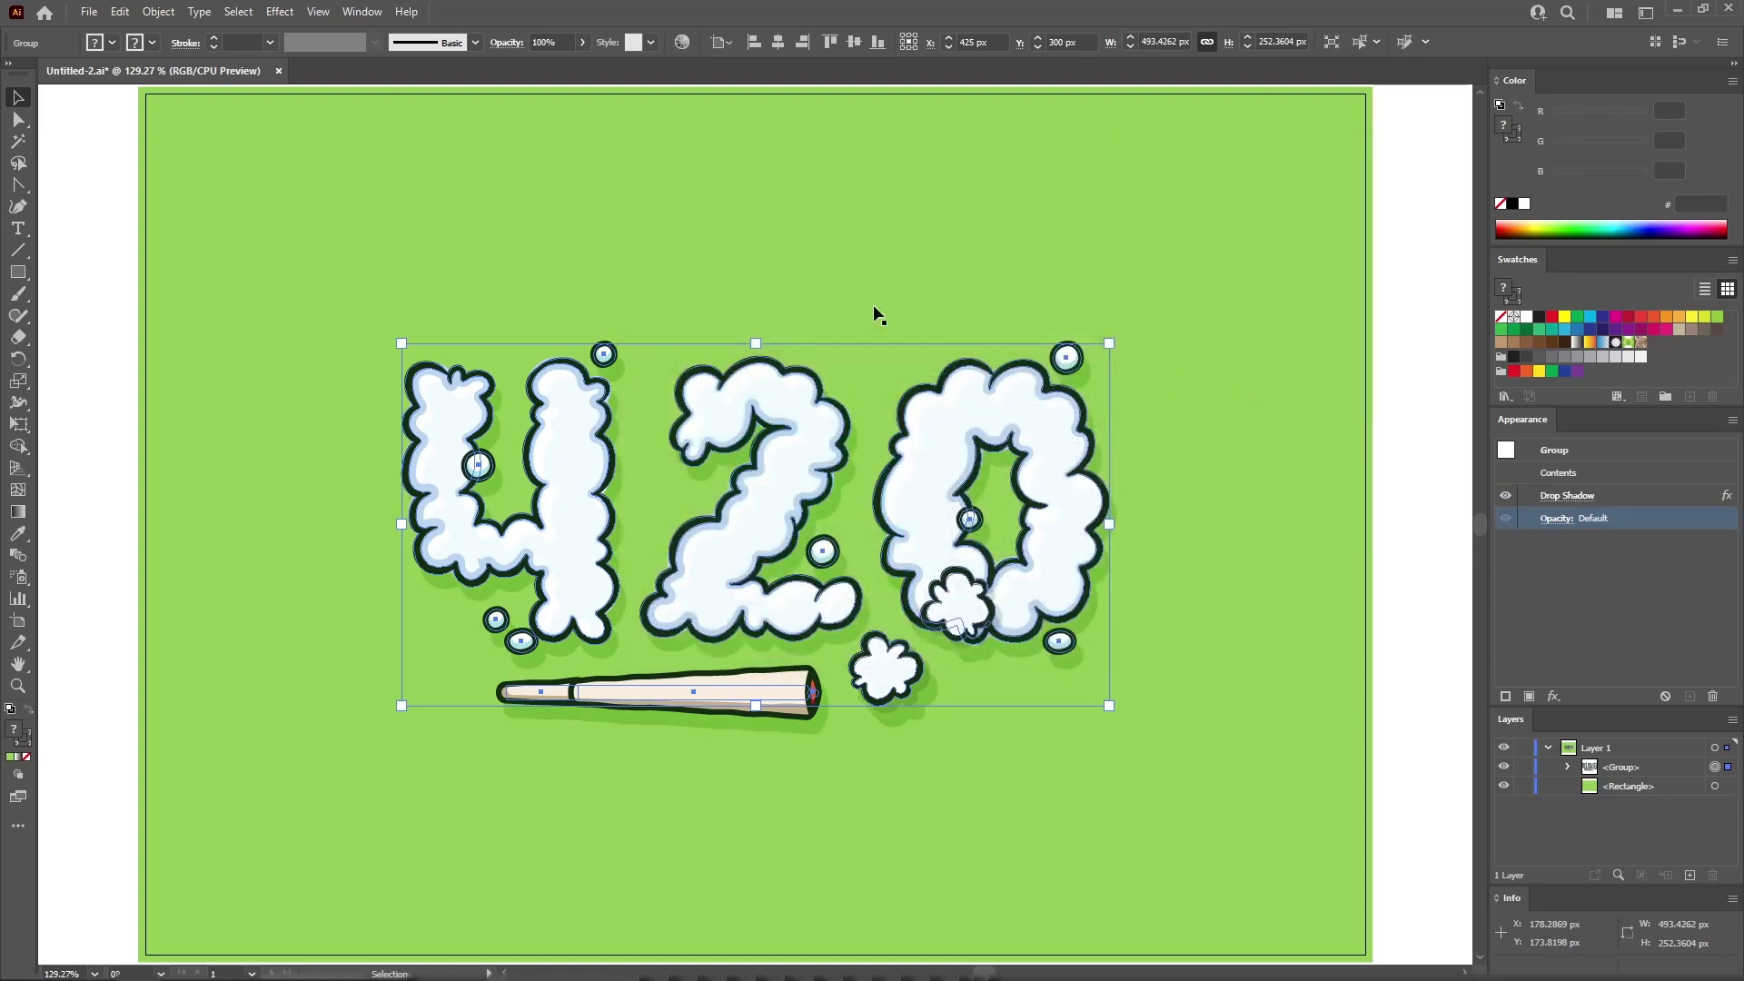
left_click(88, 162)
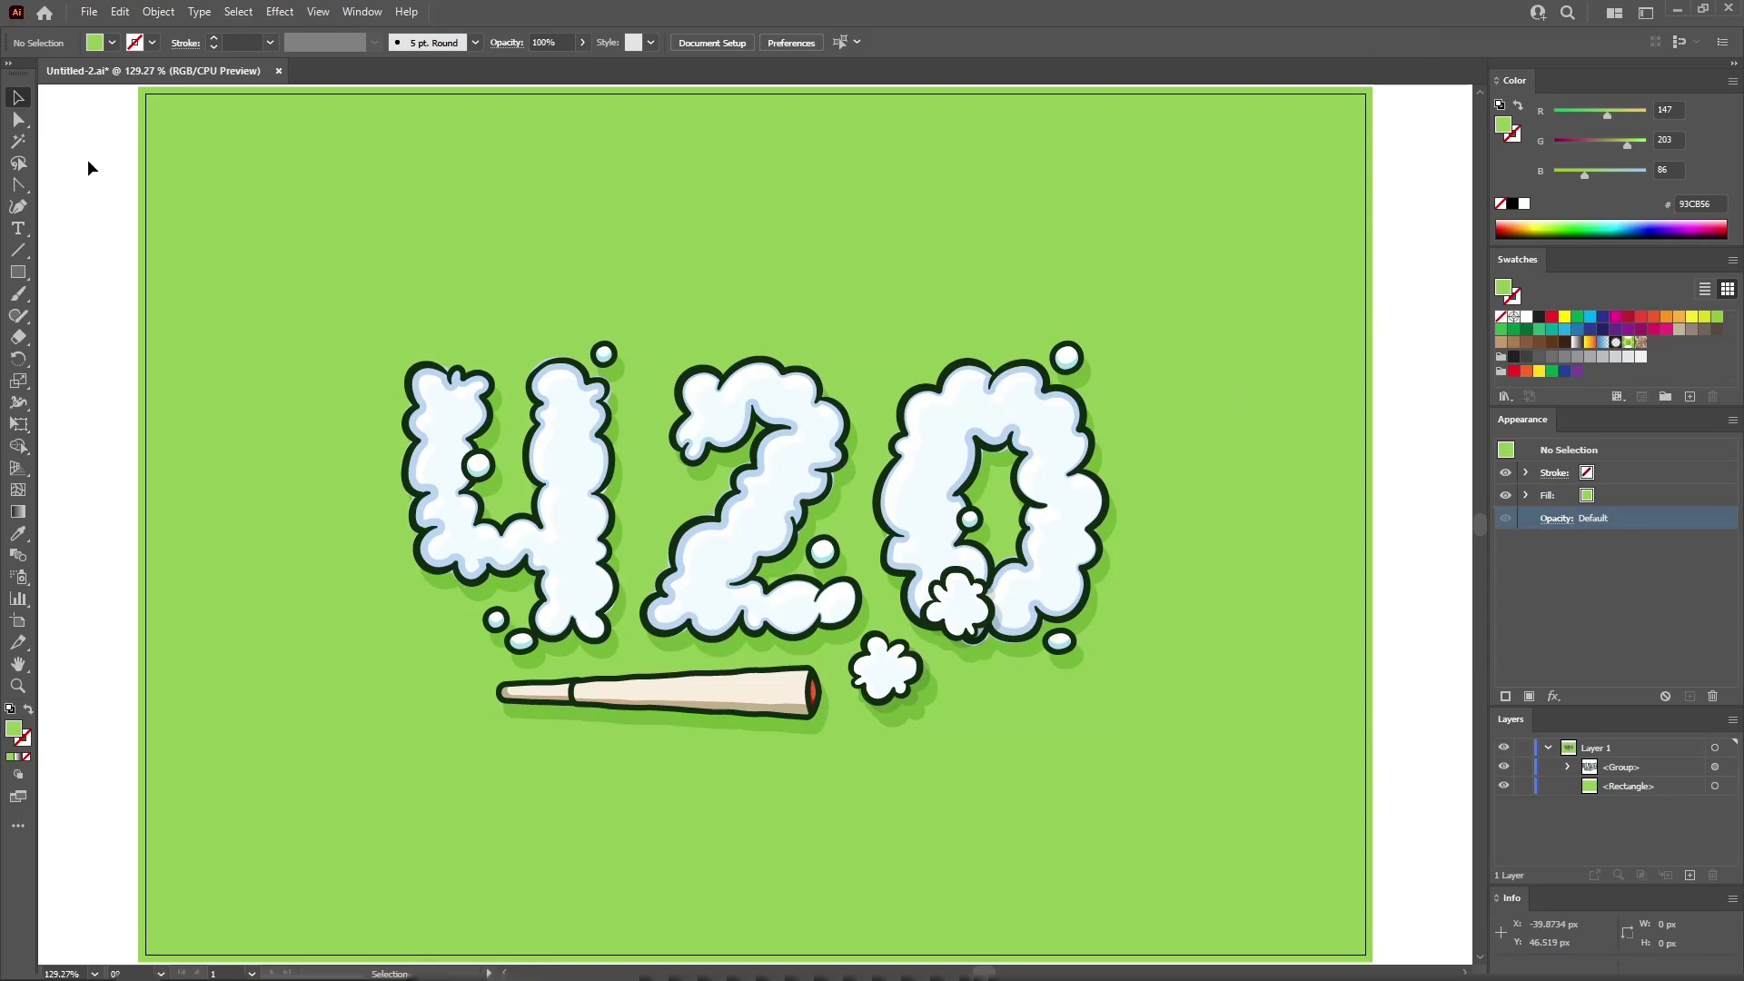